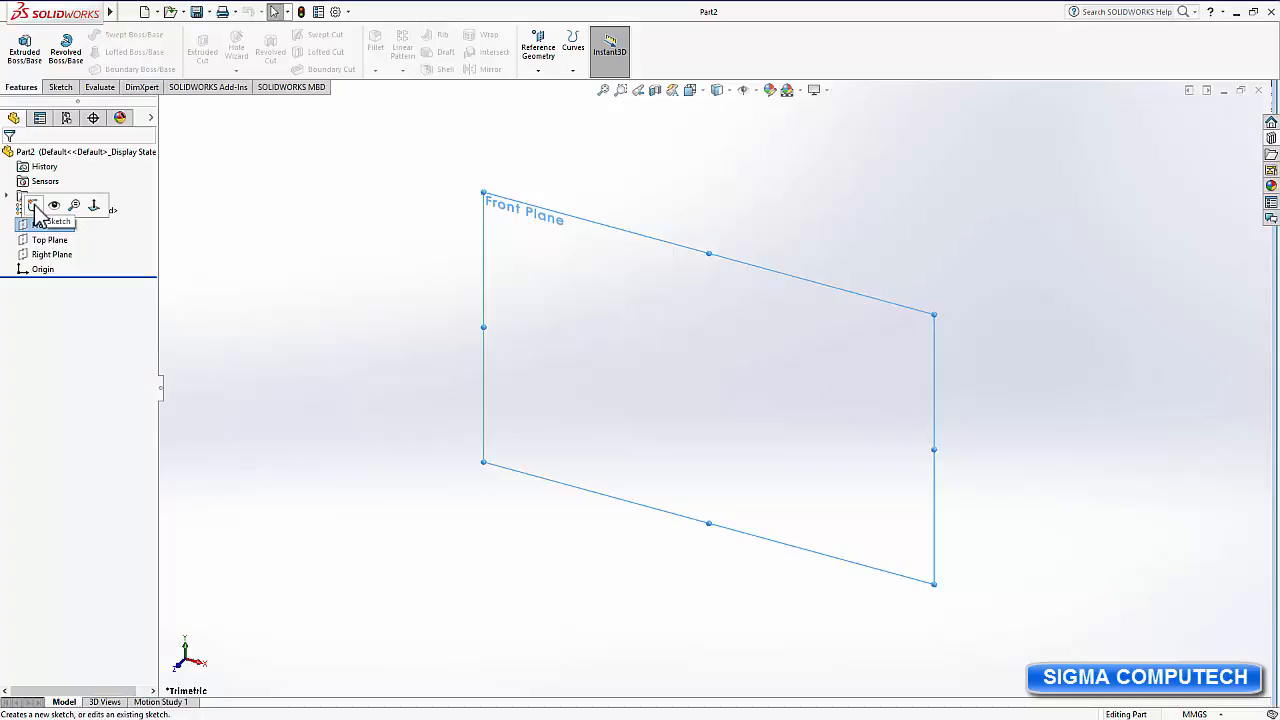
Start a sketch on the Front Plane and draw a horizontal centerline about 117 mm long through the origin.
left_click(34, 205)
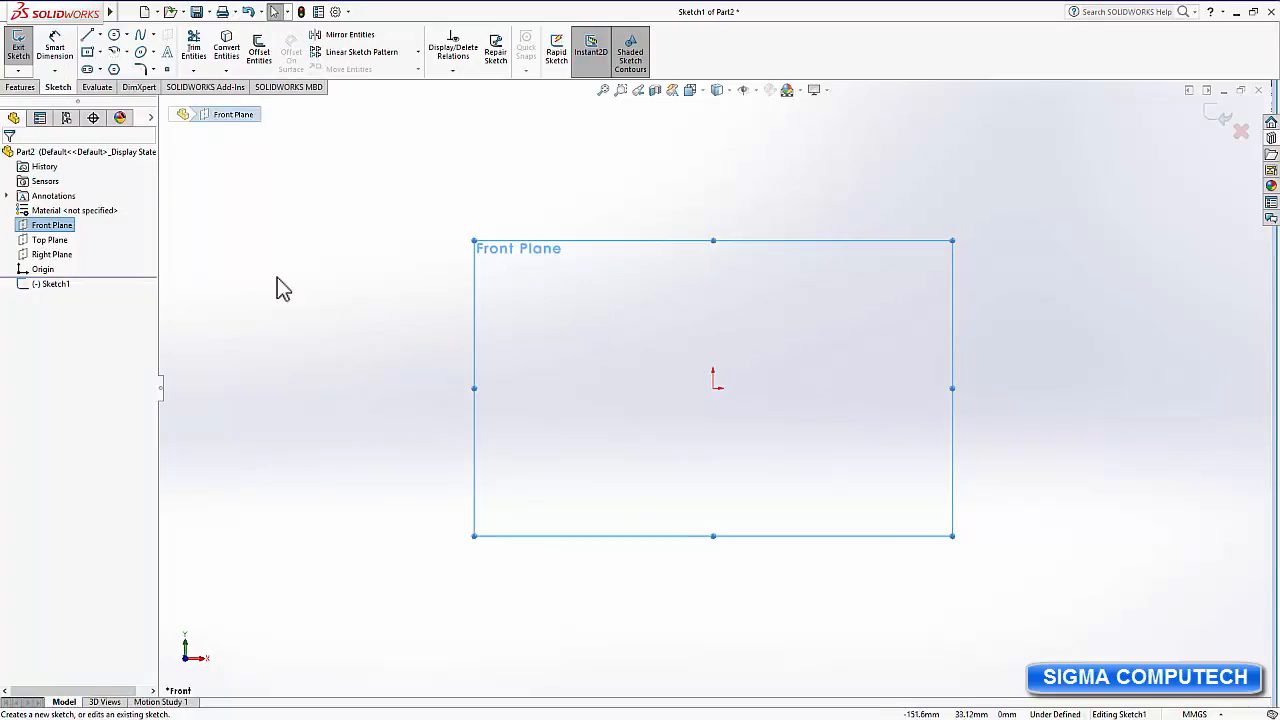
left_click(99, 36)
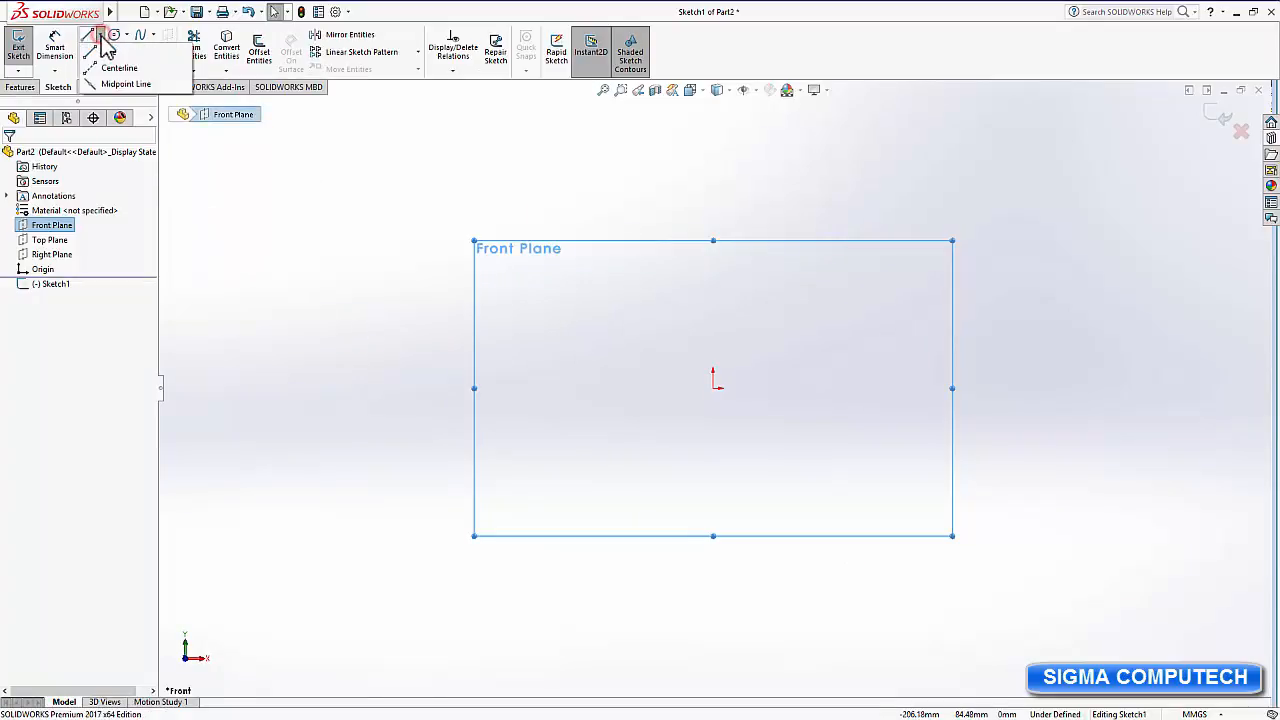
left_click(115, 68)
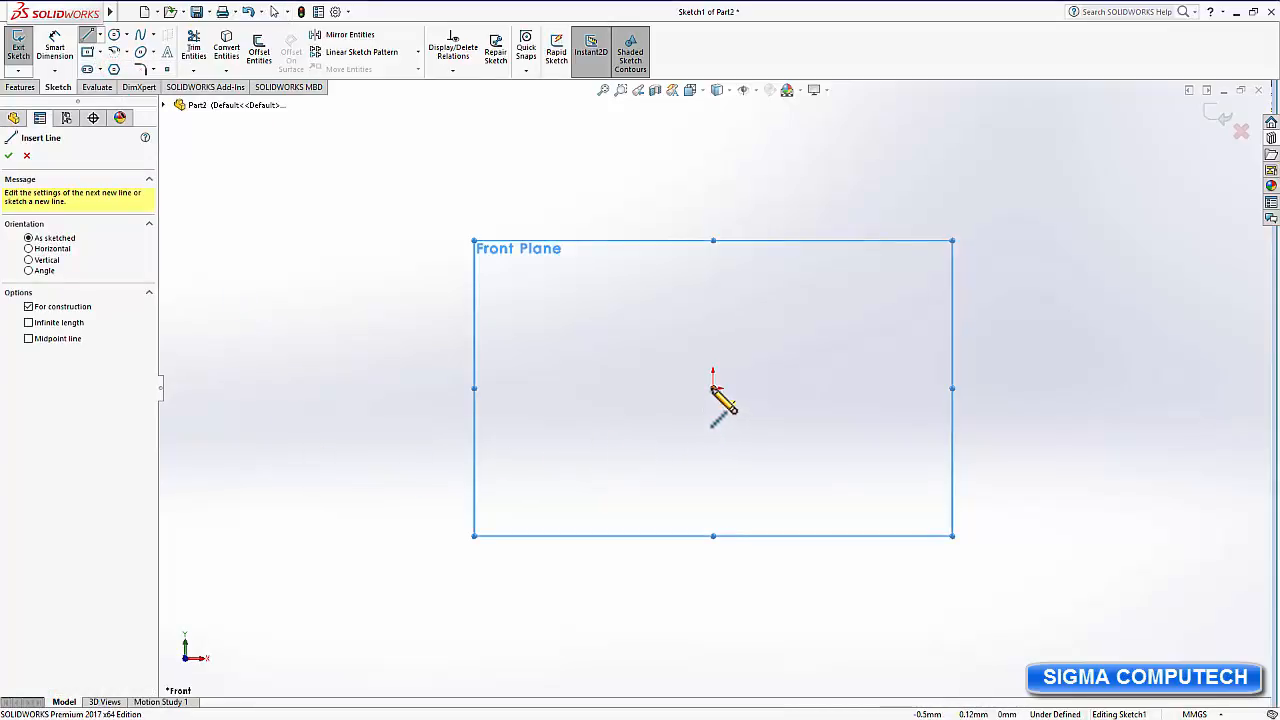
left_click(712, 388)
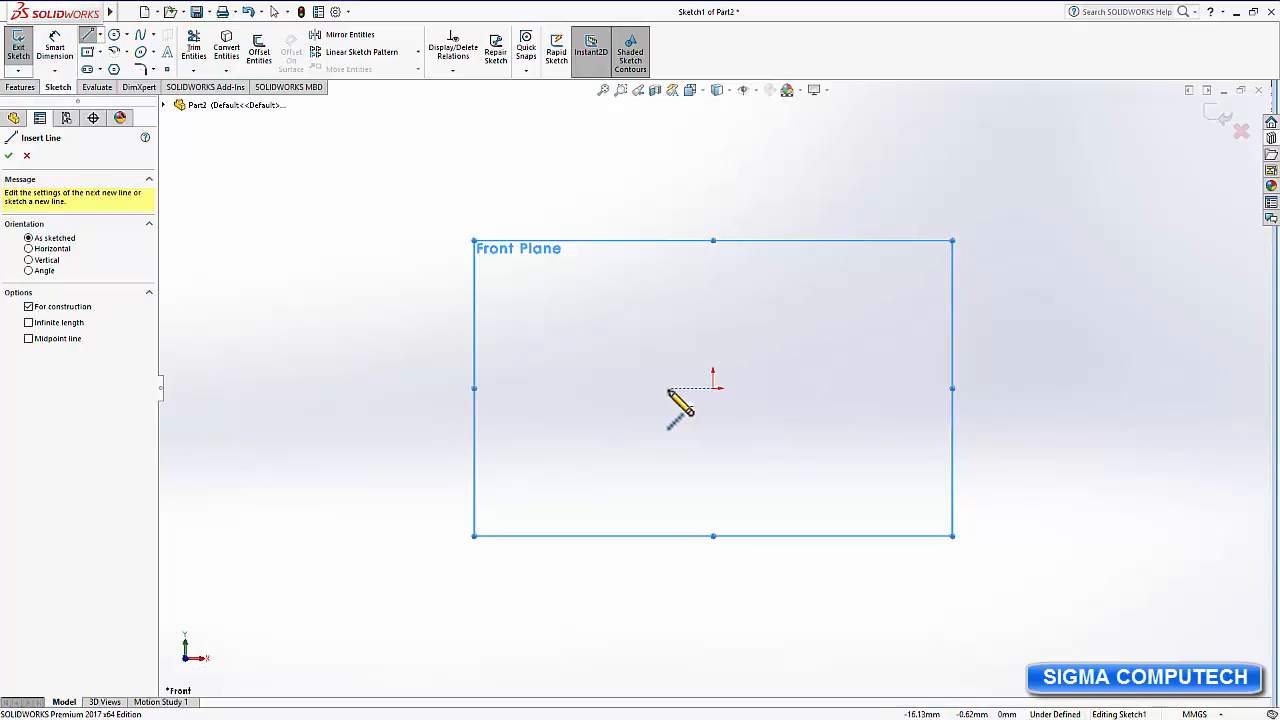
left_click(561, 389)
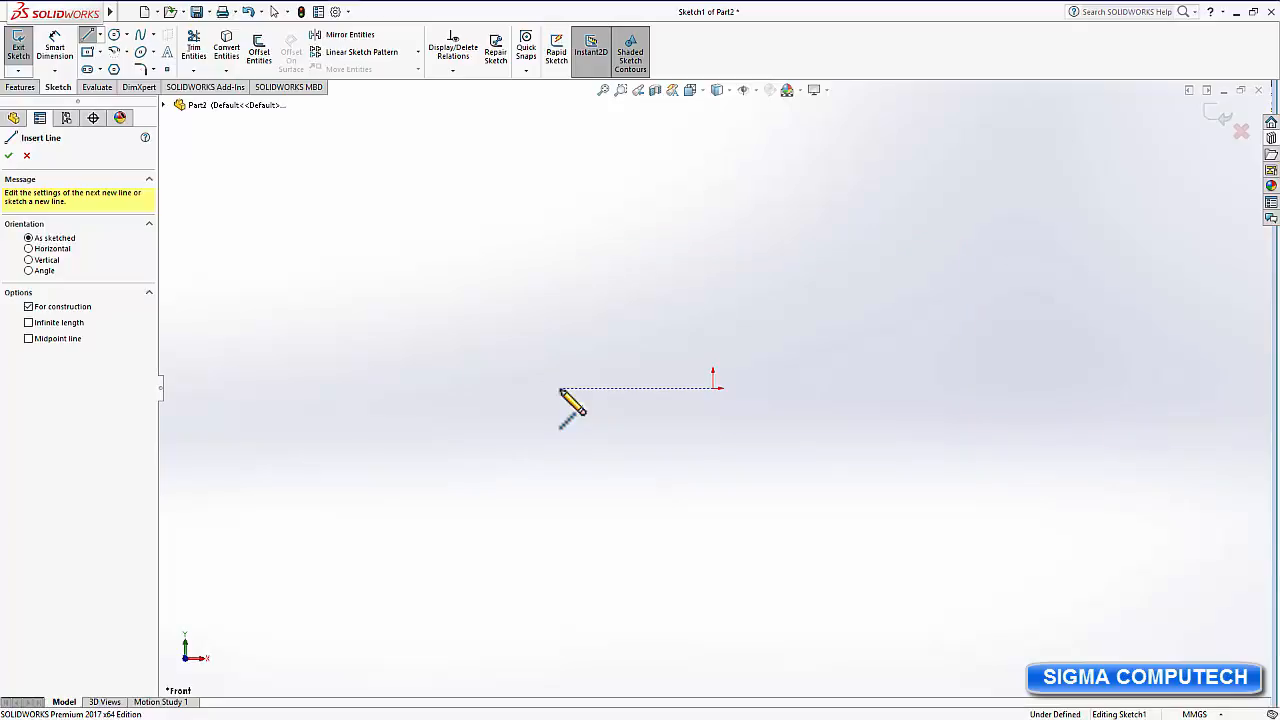
left_click(561, 390)
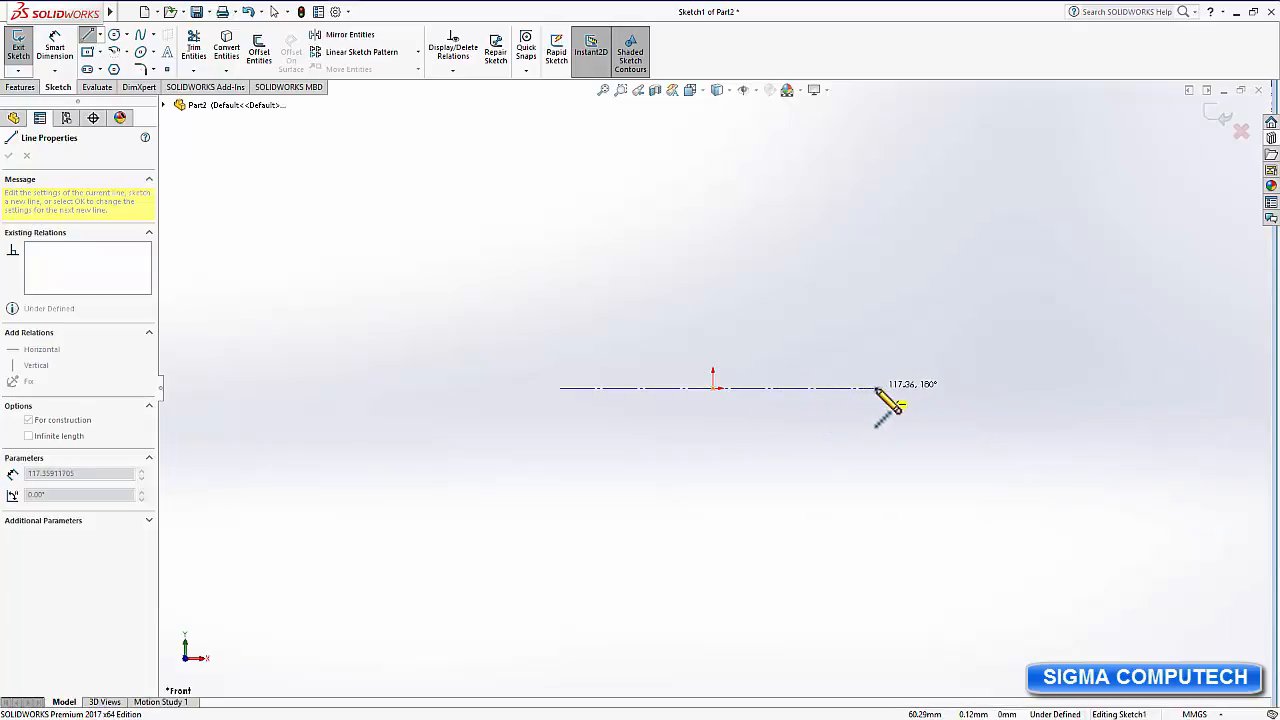
left_click(876, 388)
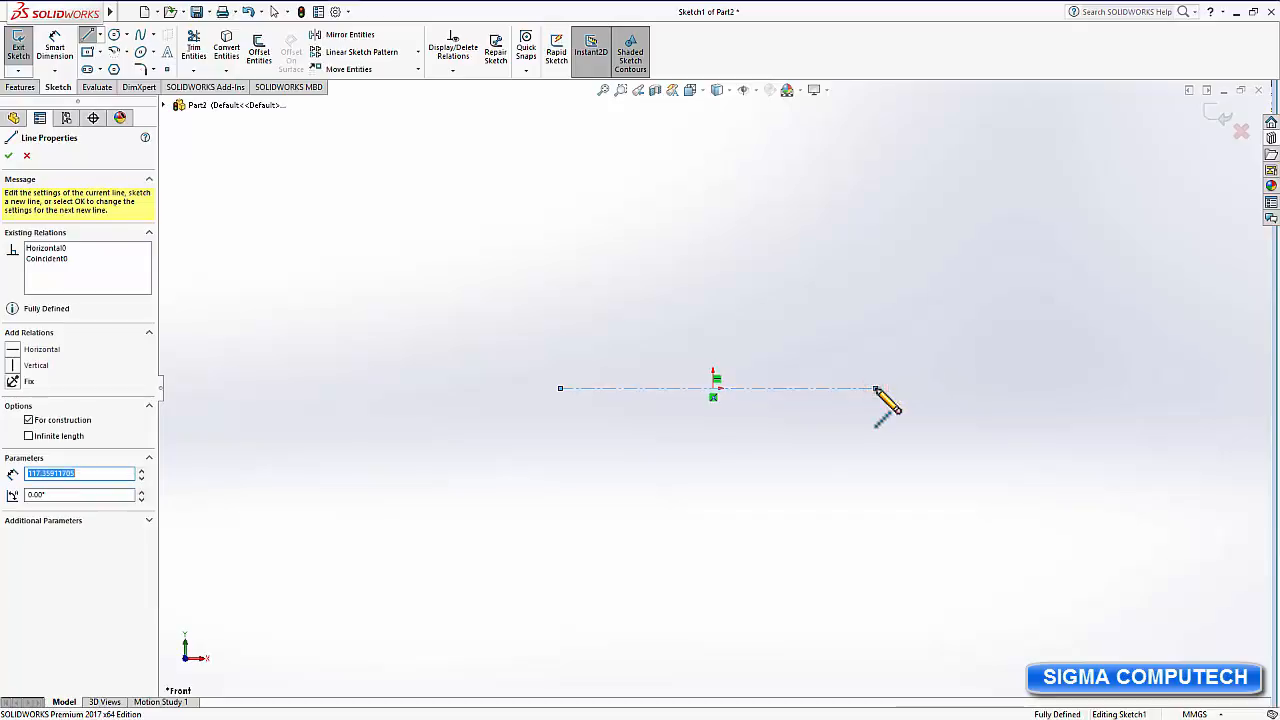
right_click(876, 388)
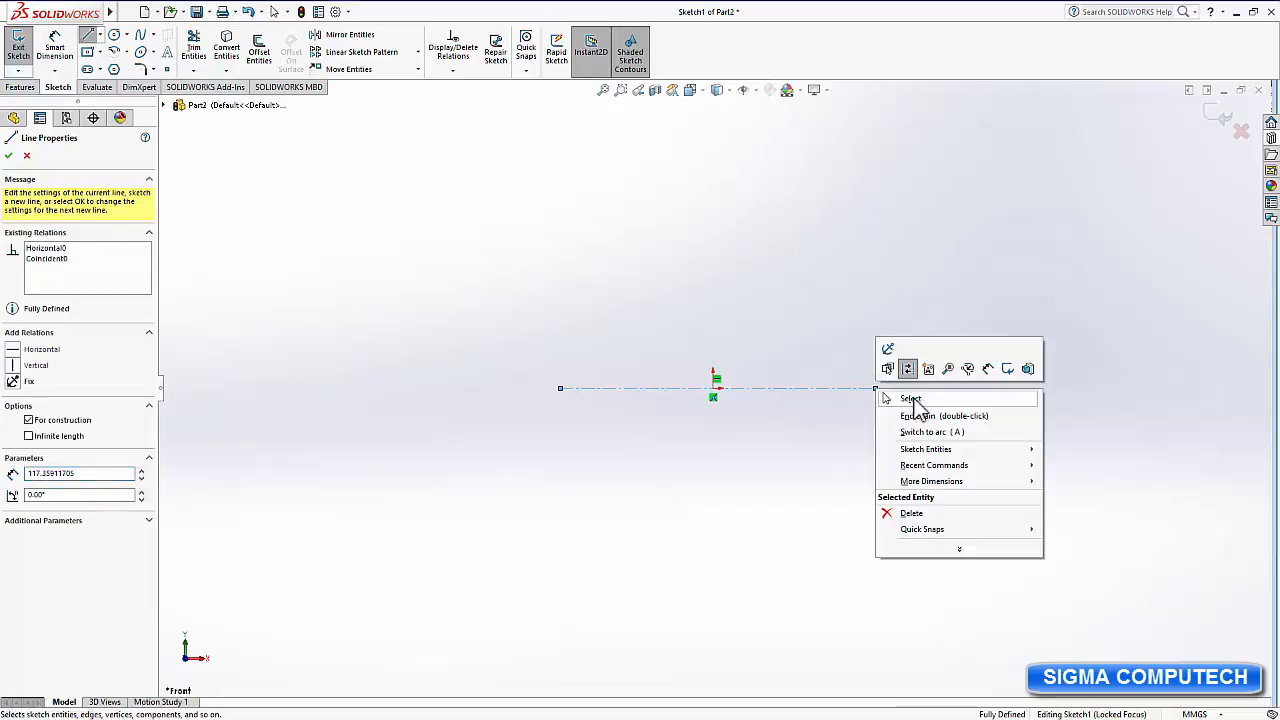
left_click(918, 399)
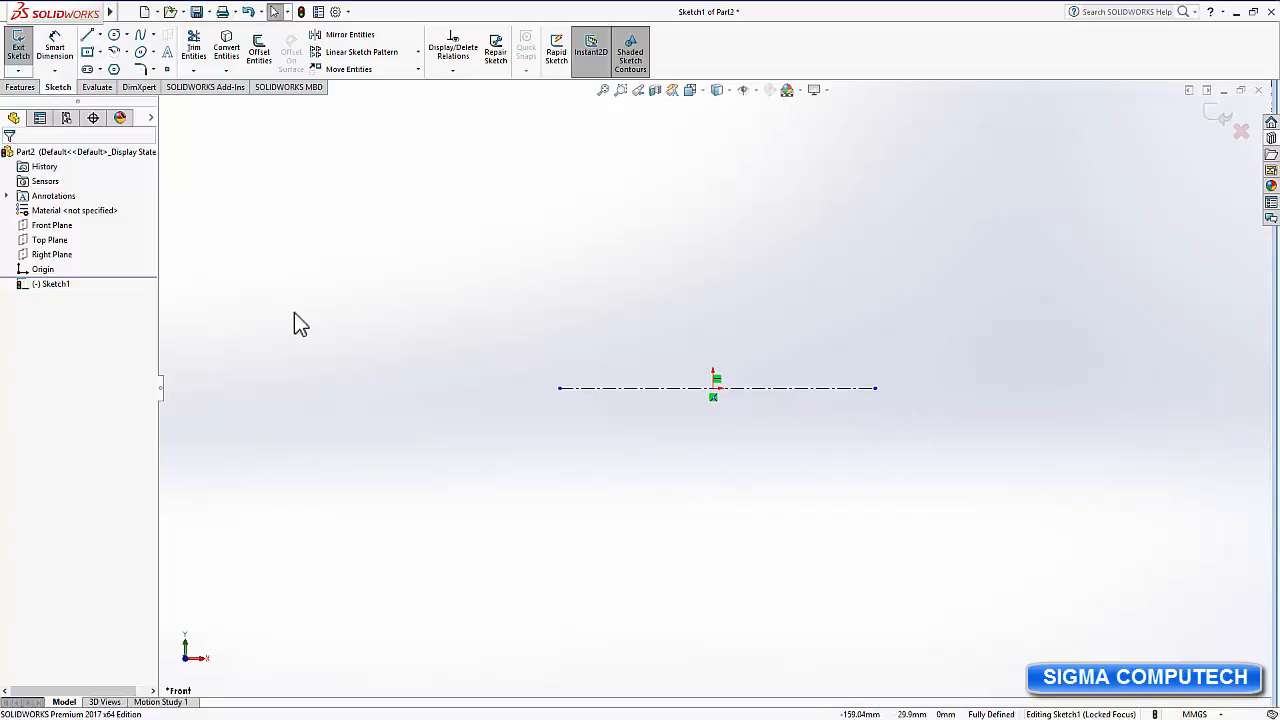
Sketch a center rectangle about 45 mm wide and 24 mm high, centered about 44 mm directly above the origin.
left_click(100, 52)
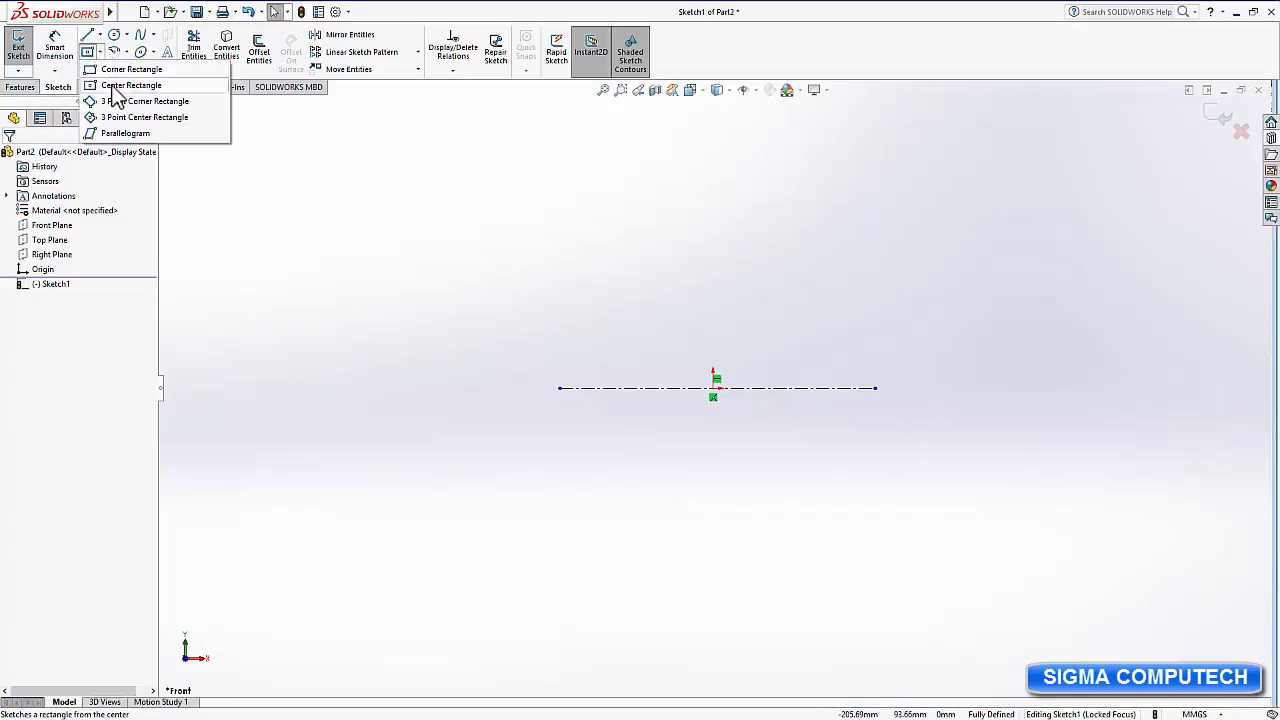
left_click(118, 86)
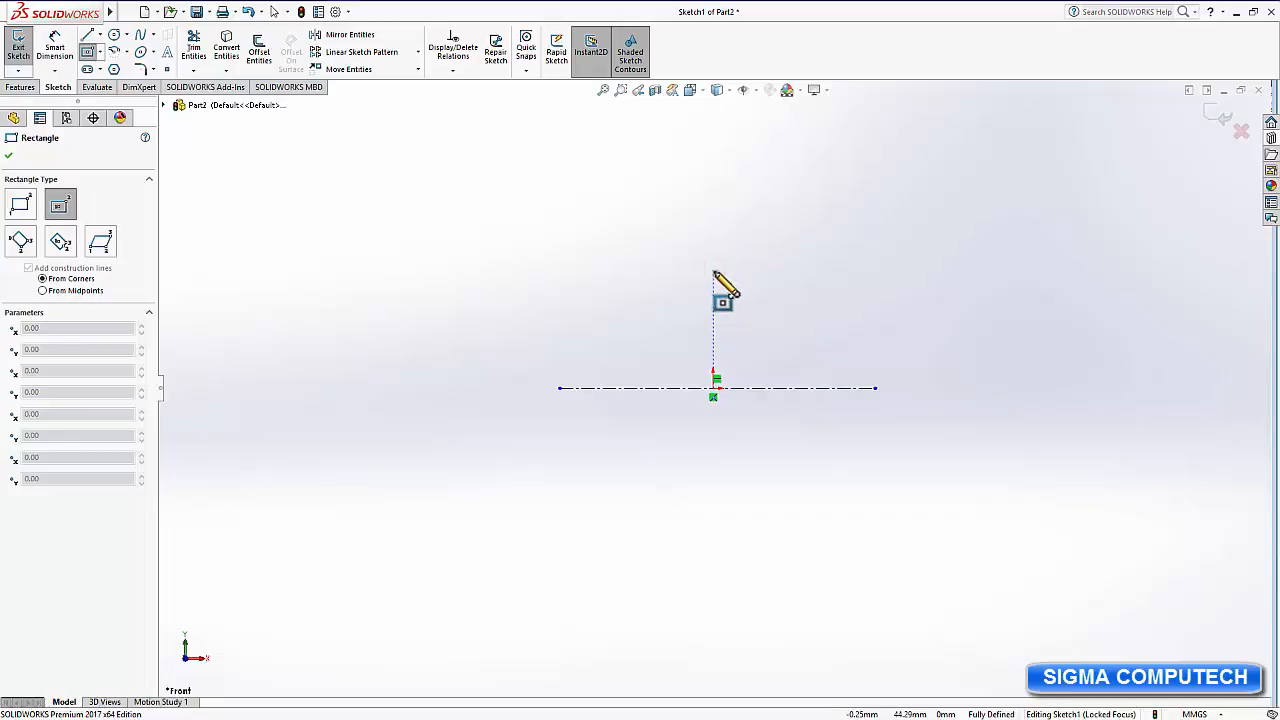
left_click(712, 270)
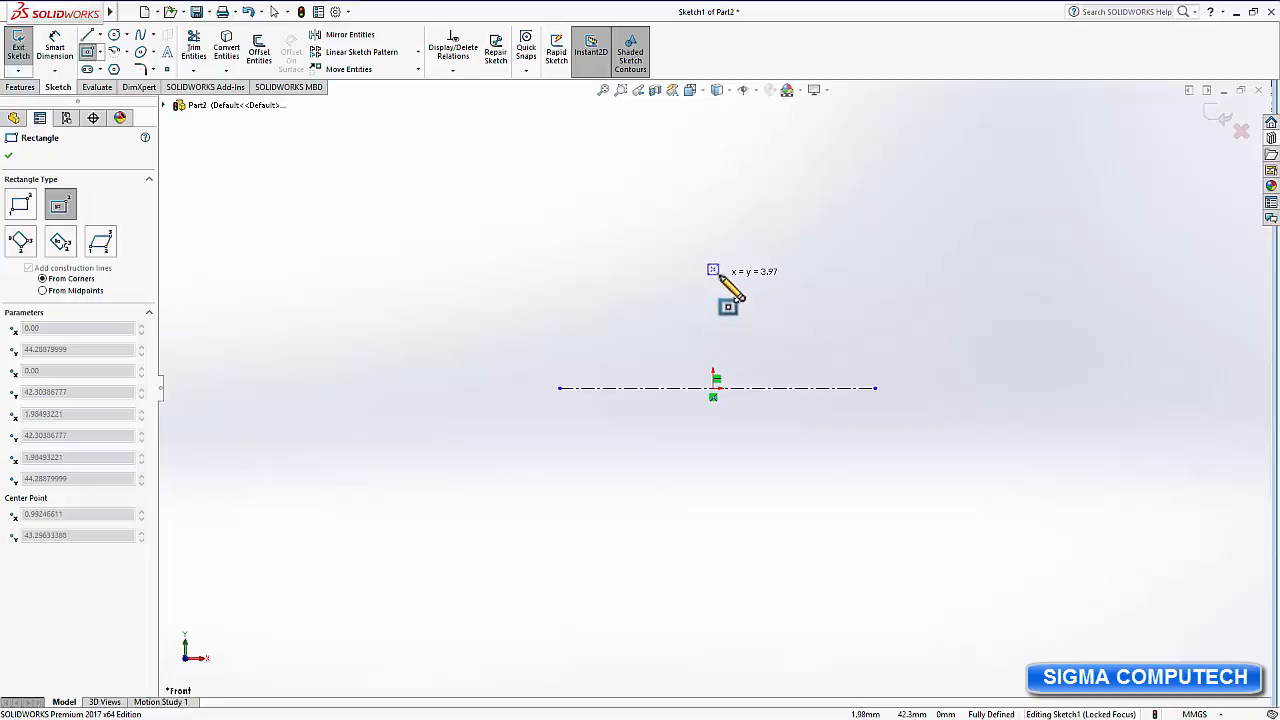
left_click(773, 301)
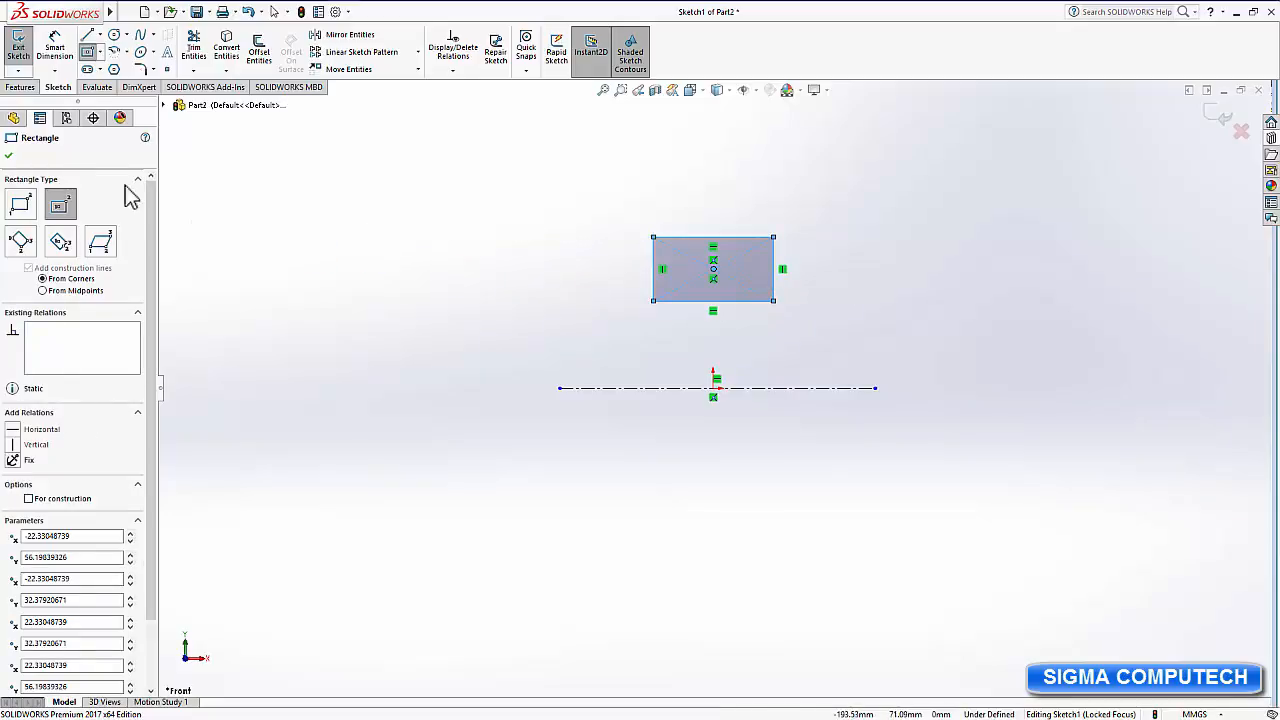
left_click(10, 160)
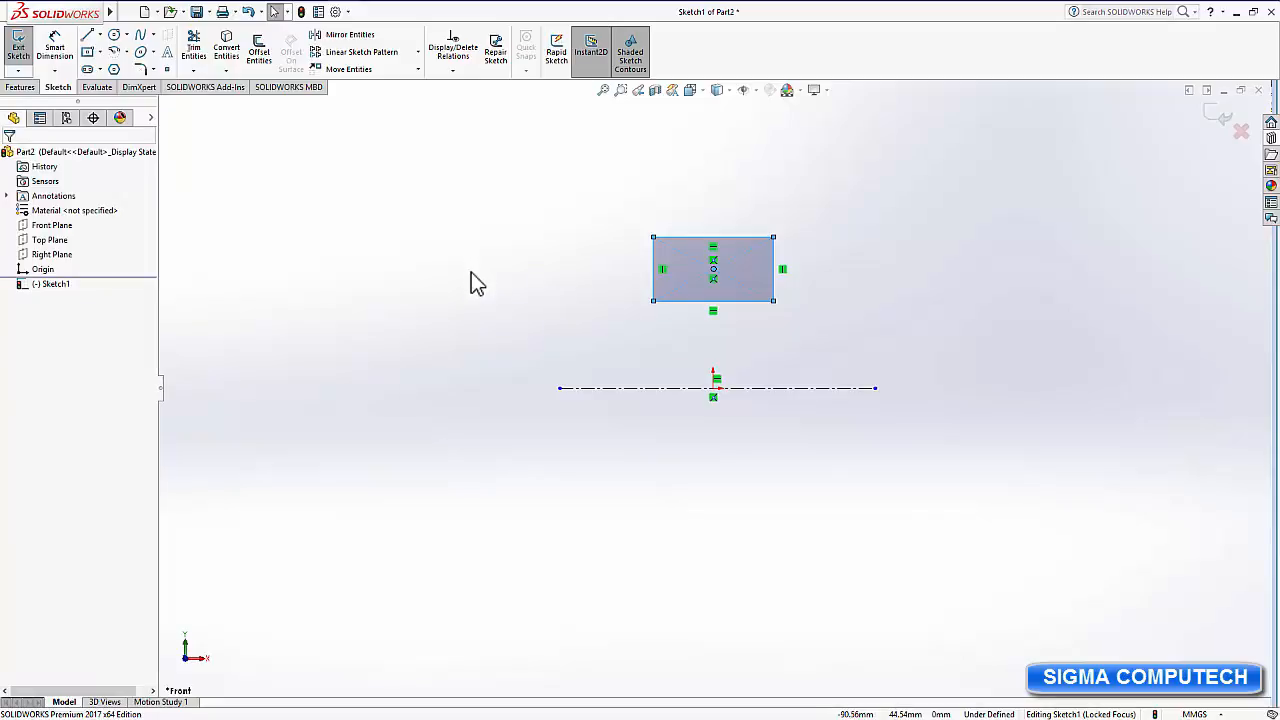
Dimension the rectangle's upper edge and set its width to 31 mm.
left_click(56, 50)
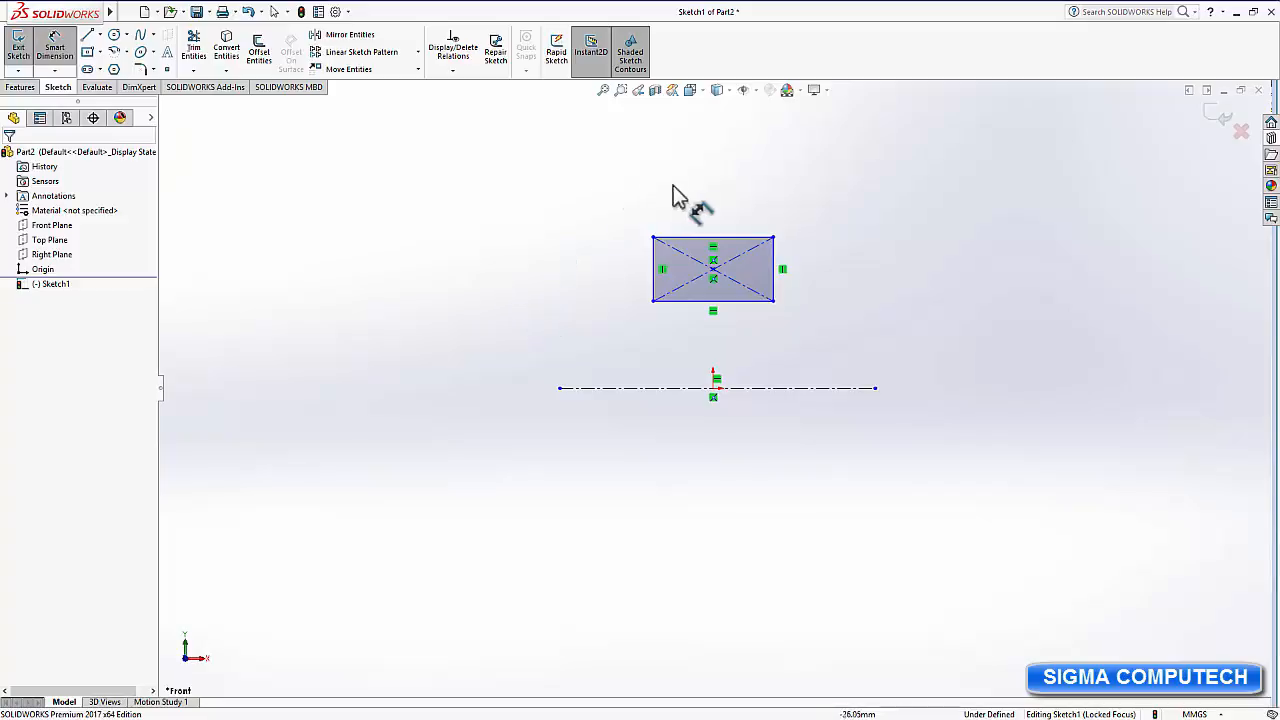
left_click(700, 238)
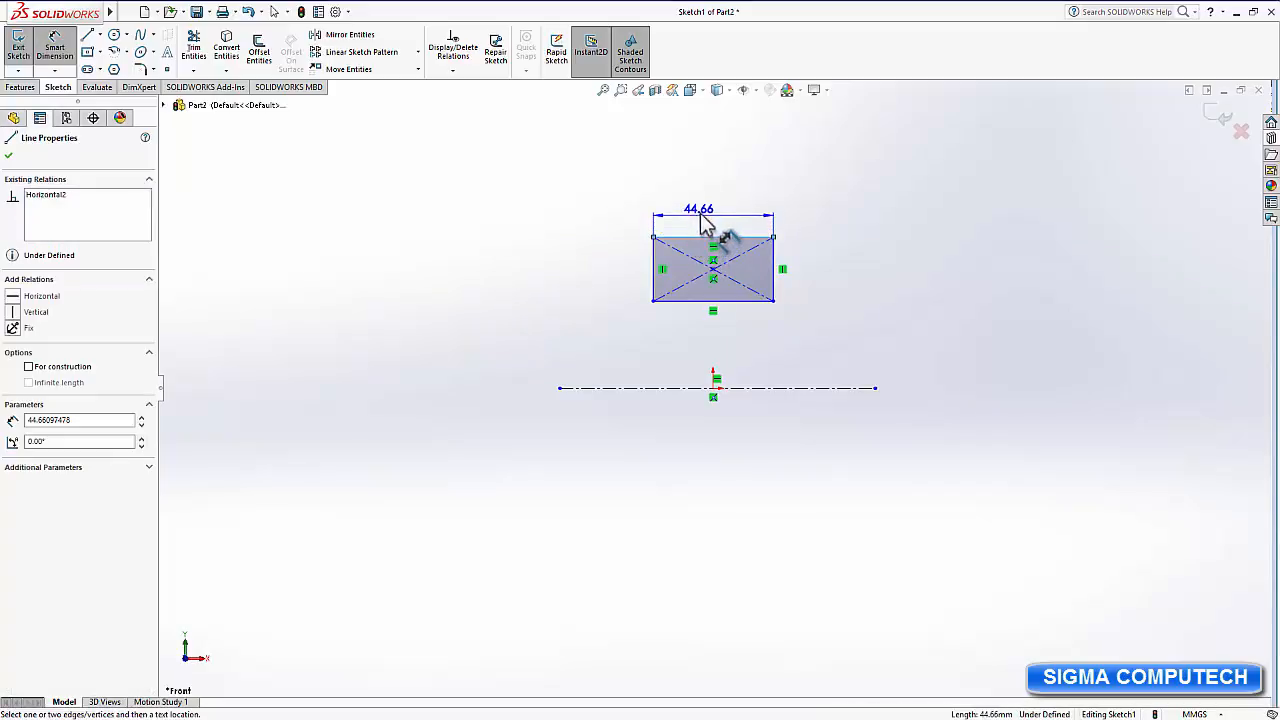
left_click(702, 200)
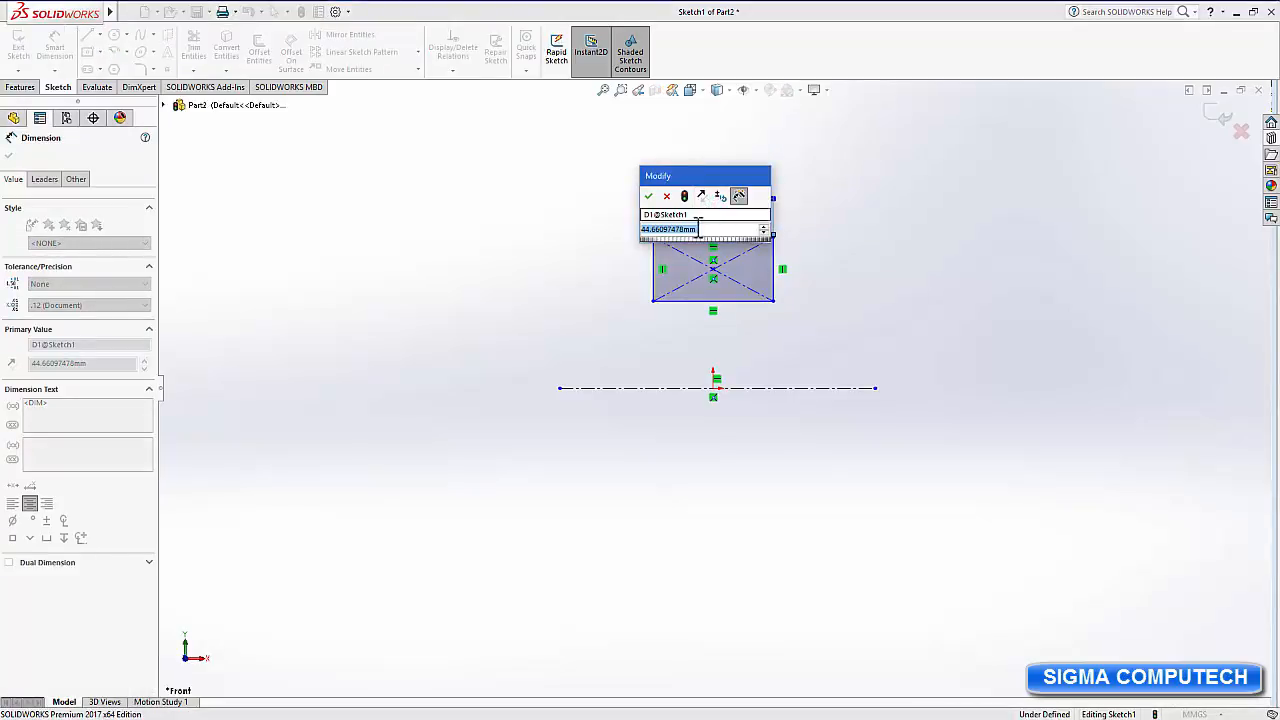
left_click(687, 229)
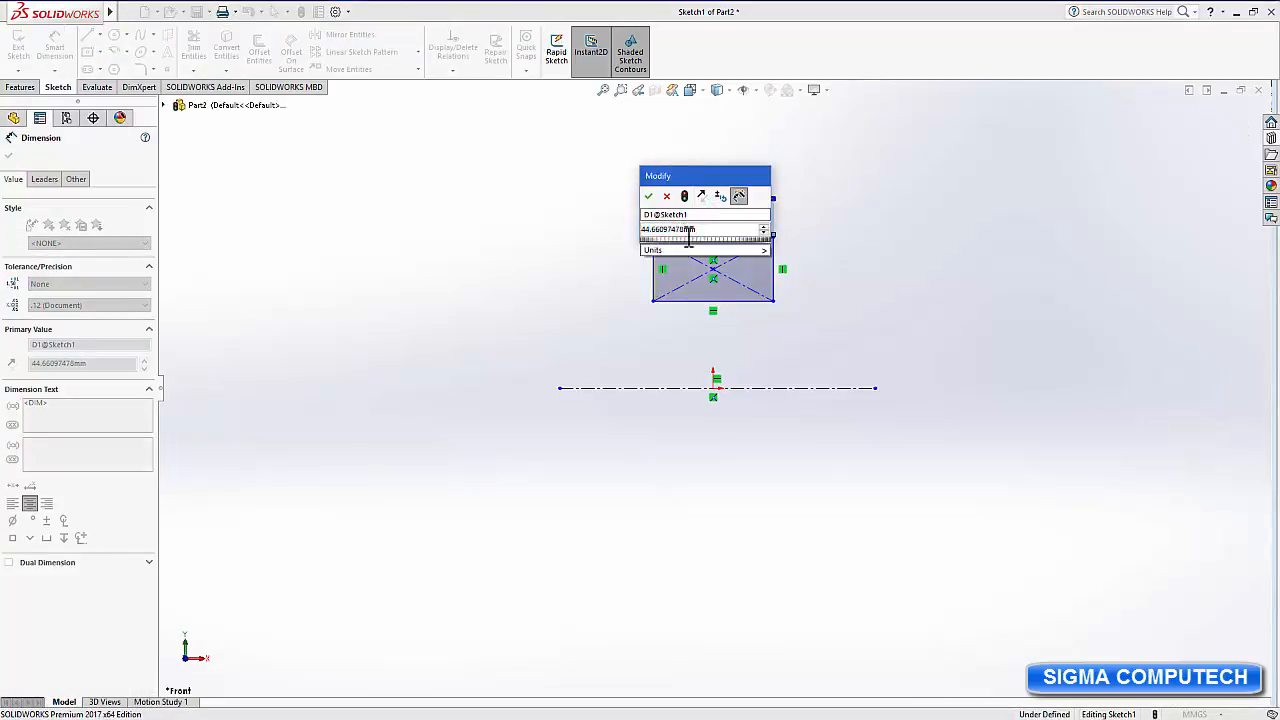
left_click_drag(687, 229, 633, 228)
type("31")
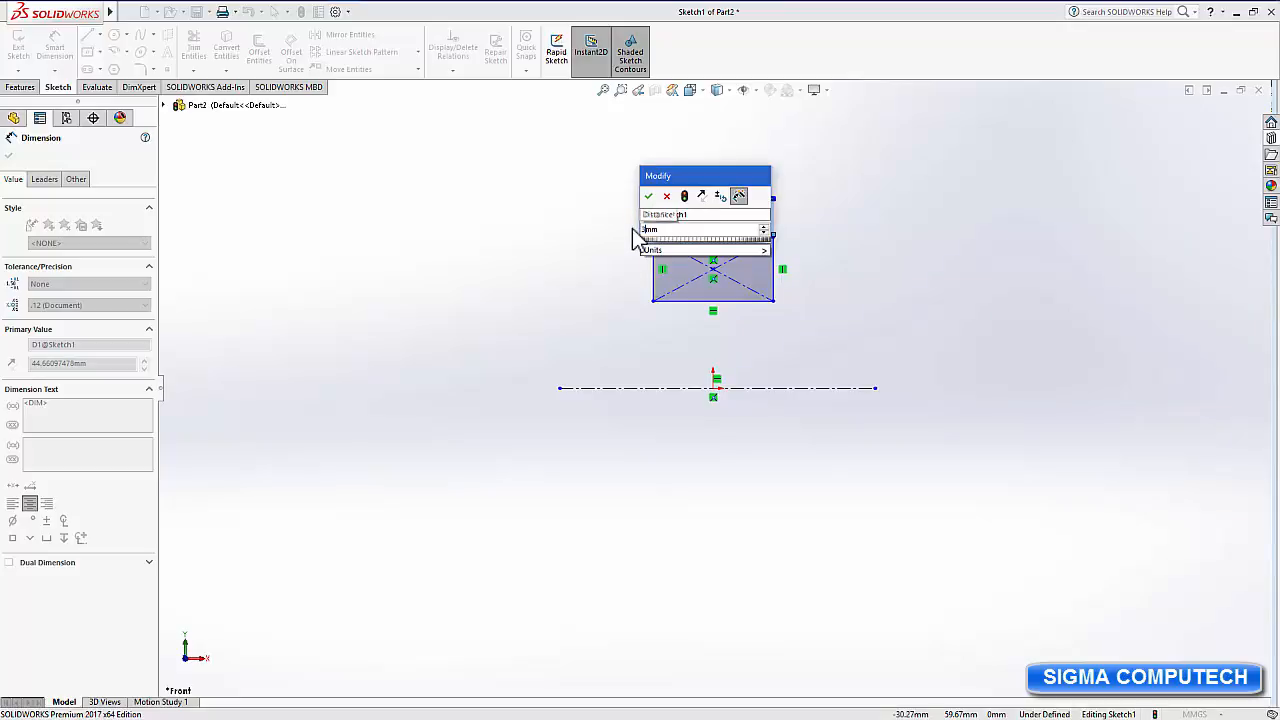
key("Return")
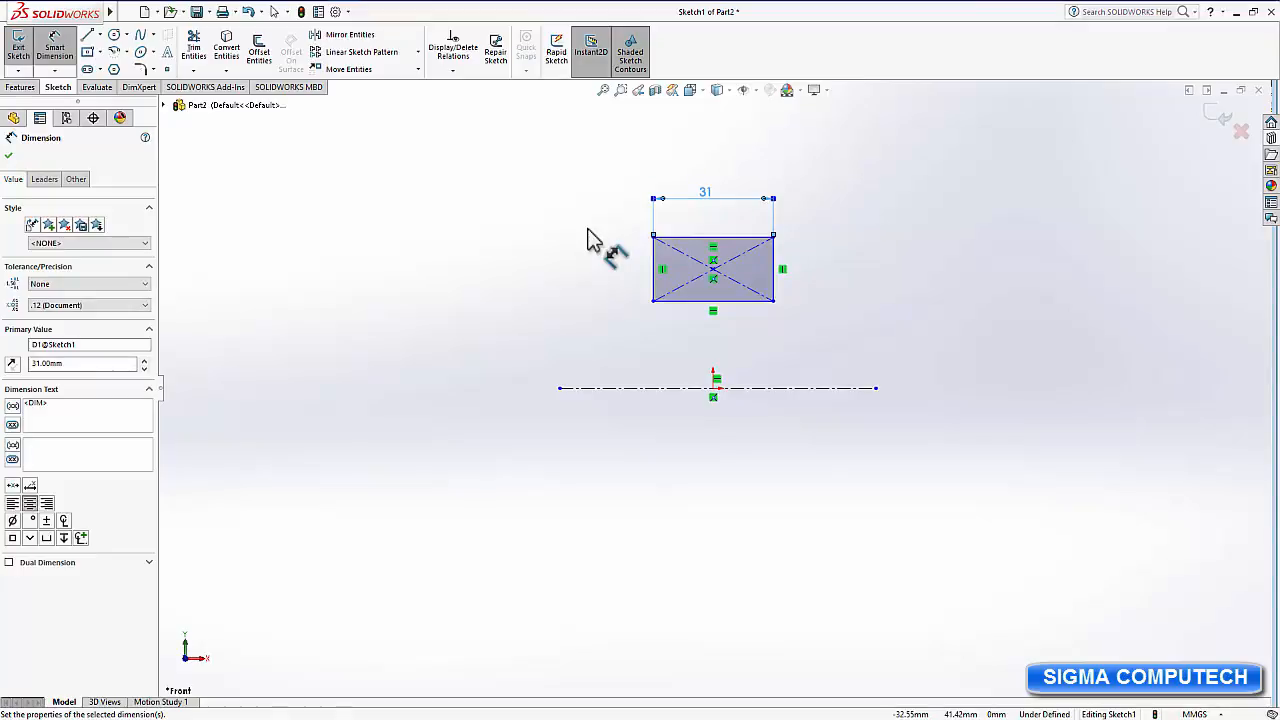
Dimension the vertical distance from the origin to the rectangle's lower-left corner and set it to 53 mm.
left_click(713, 389)
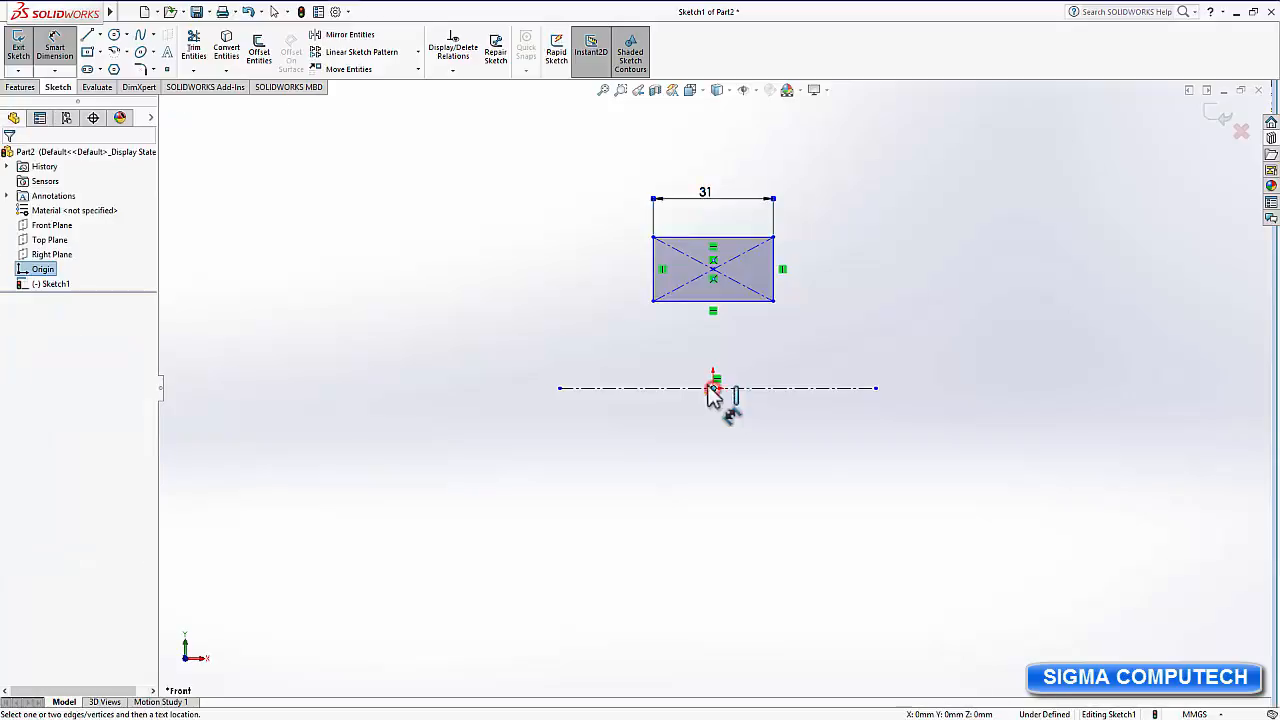
left_click(655, 301)
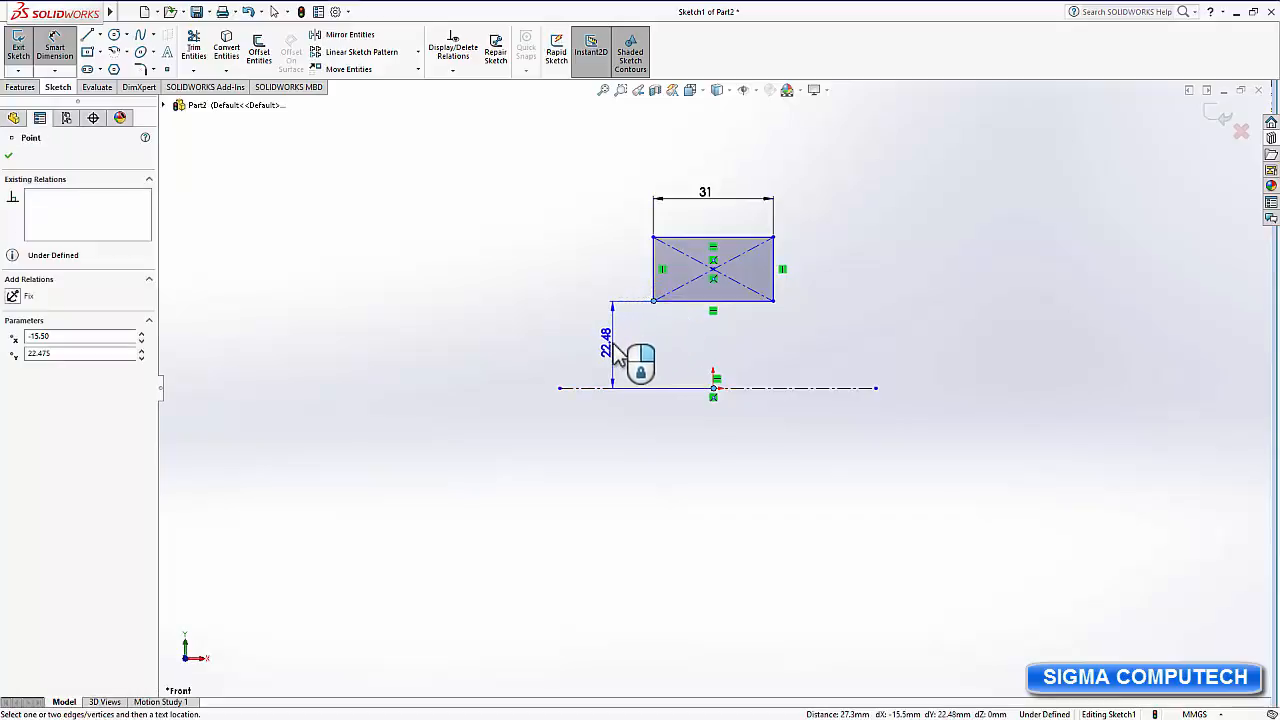
left_click(605, 345)
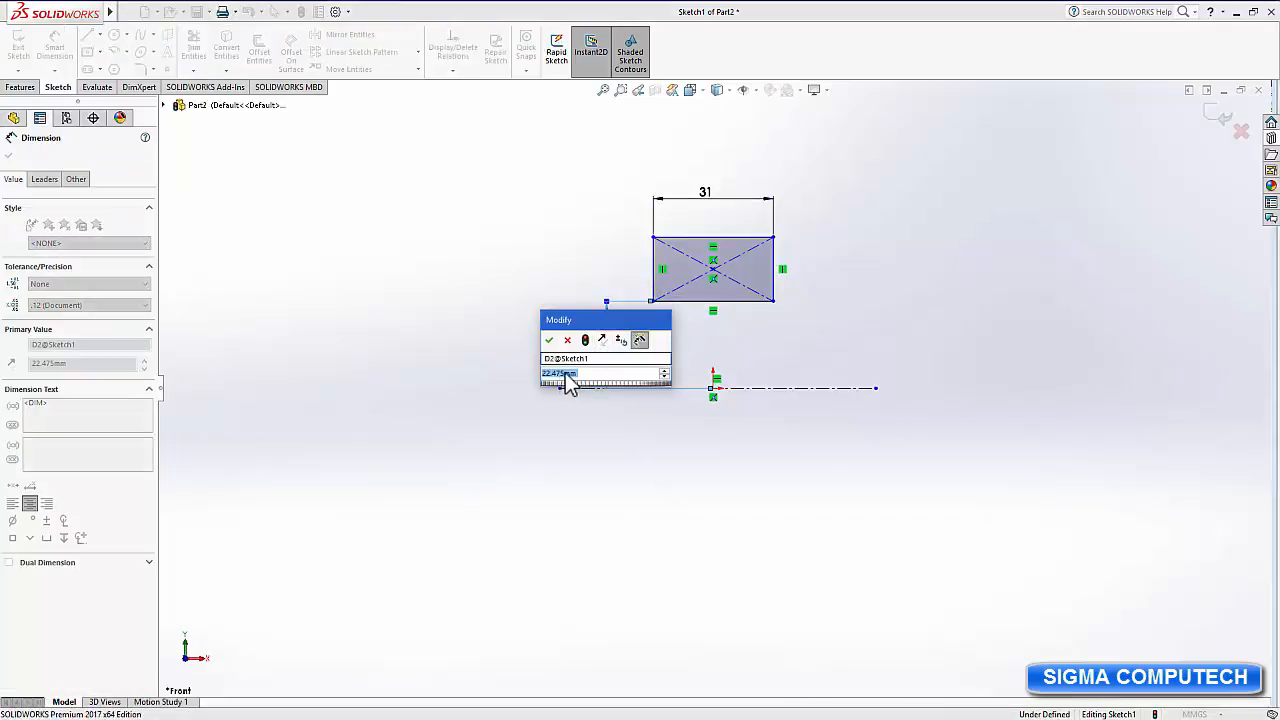
left_click(564, 373)
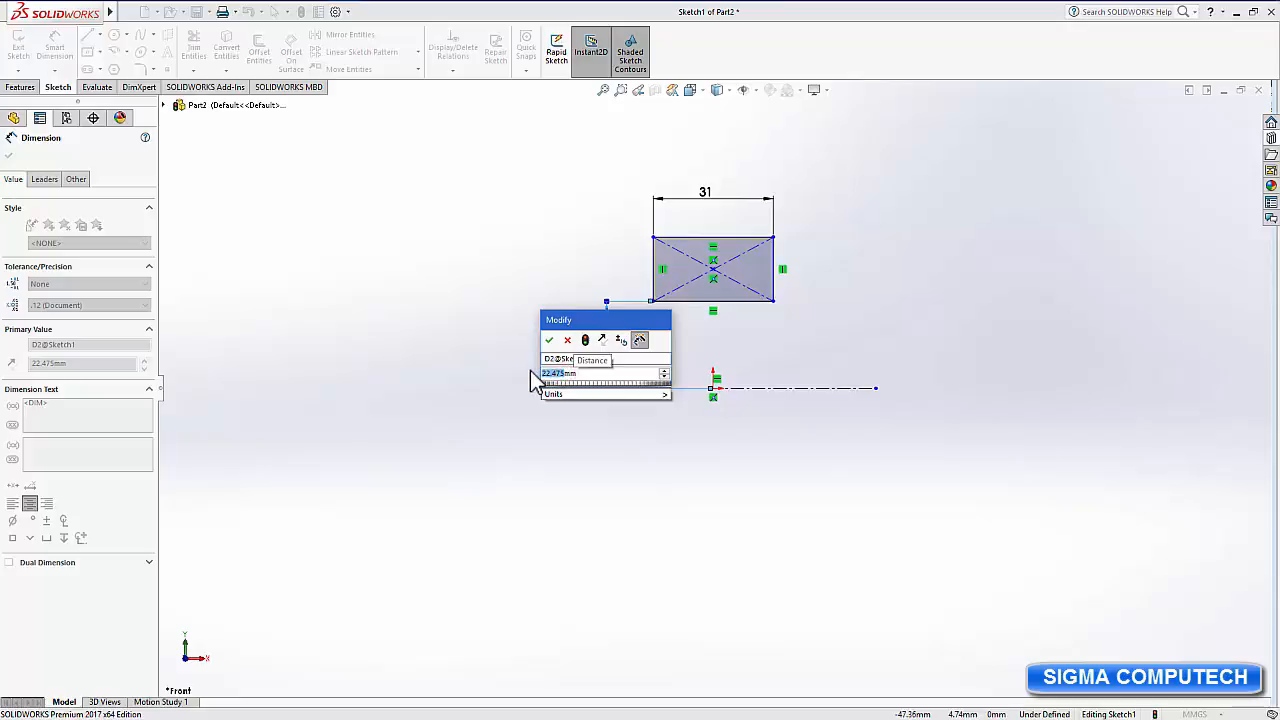
type("53")
key("Return")
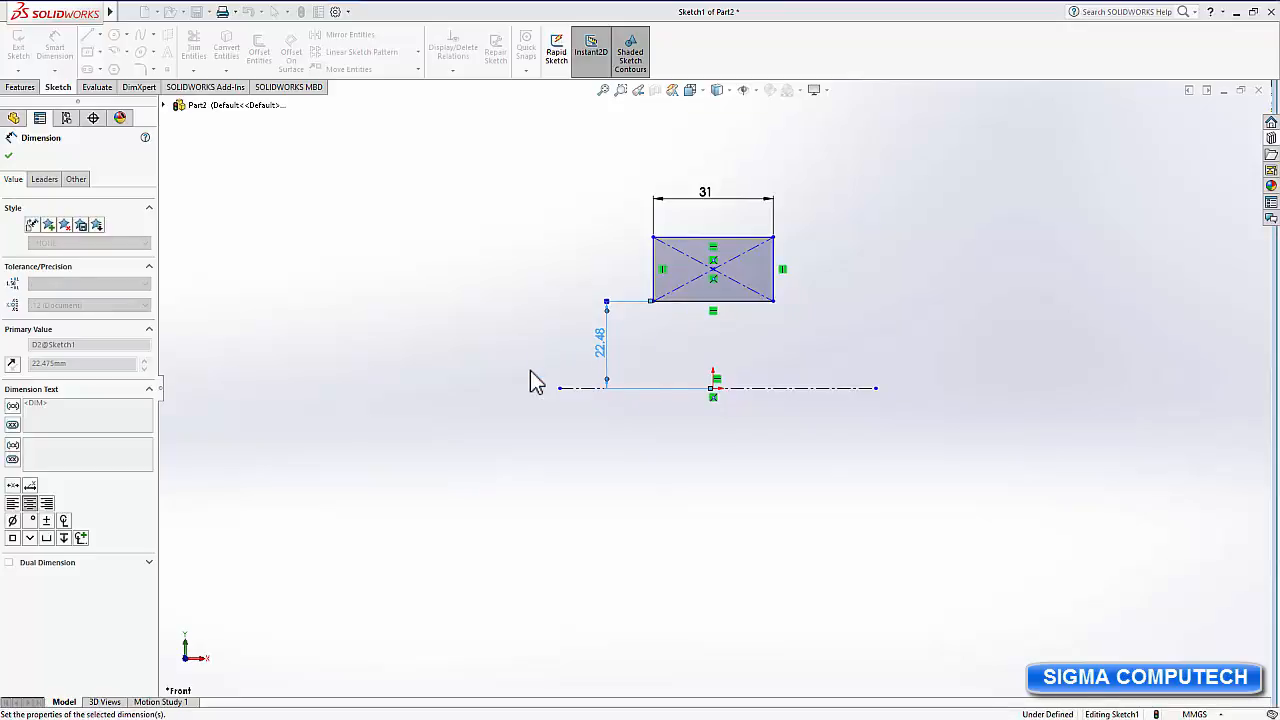
Dimension the vertical distance from the origin to the rectangle's upper-left corner and set it to 65 mm.
left_click(714, 389)
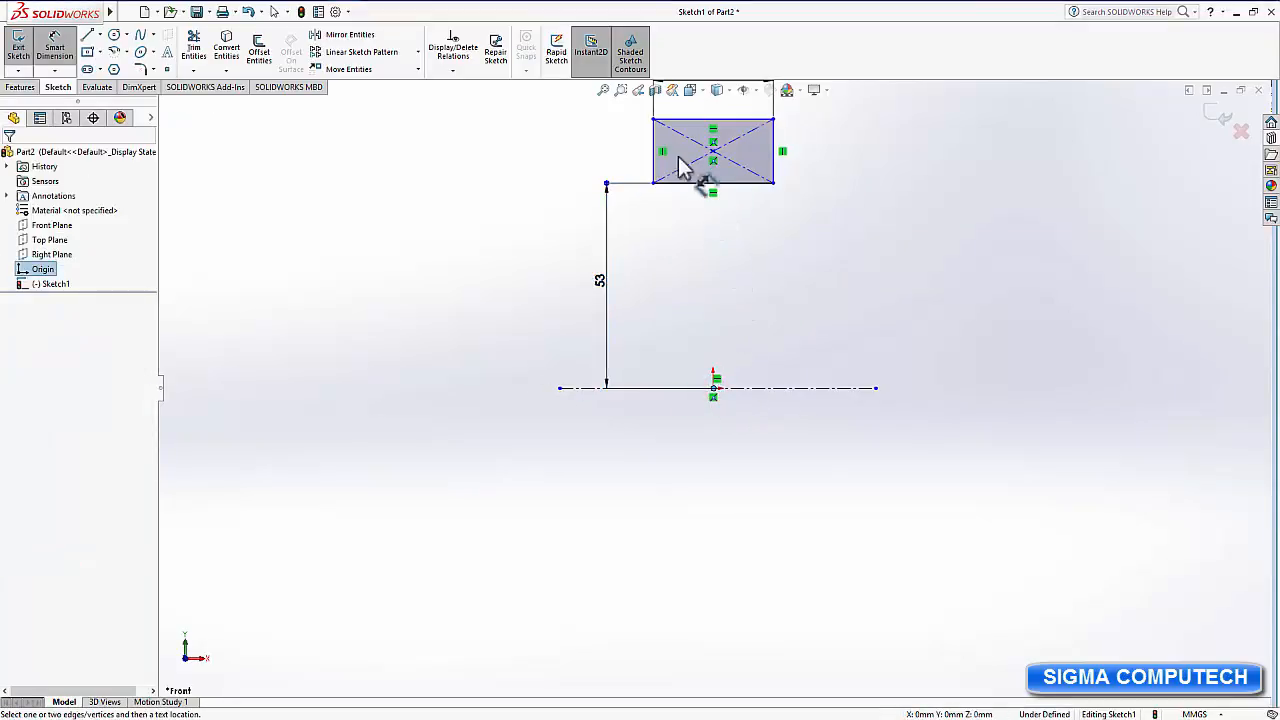
left_click(653, 121)
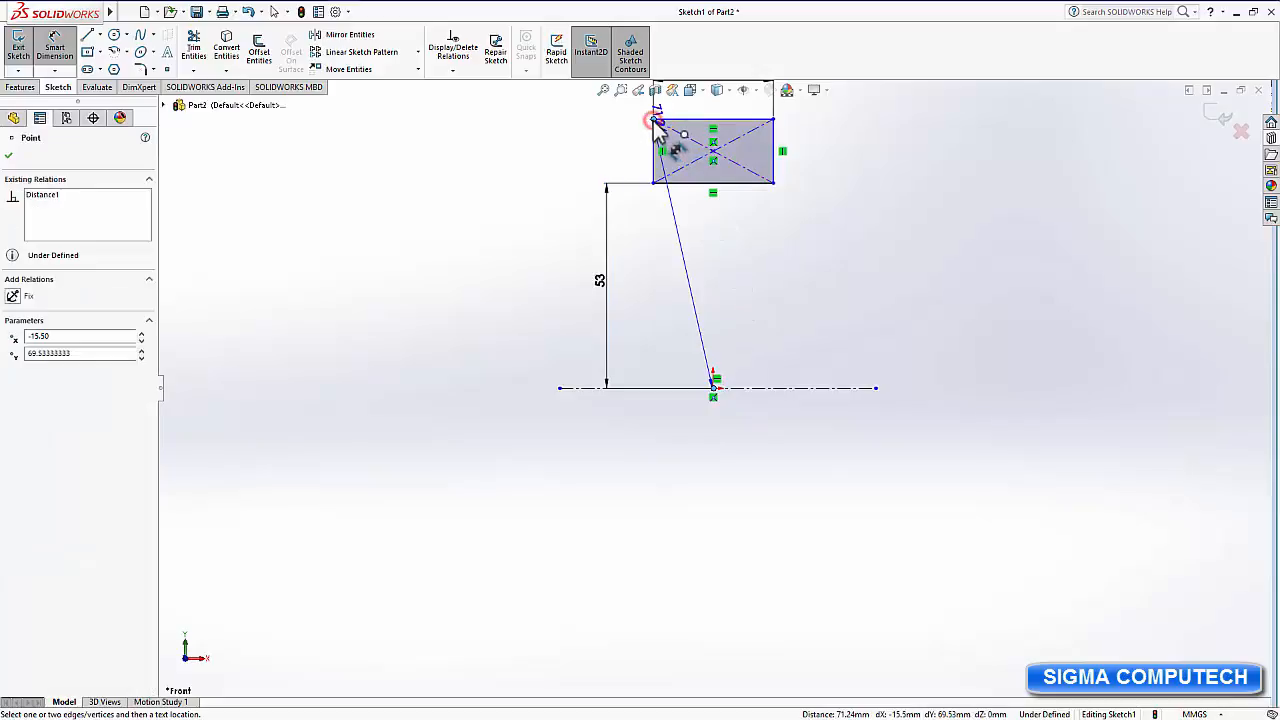
left_click(588, 262)
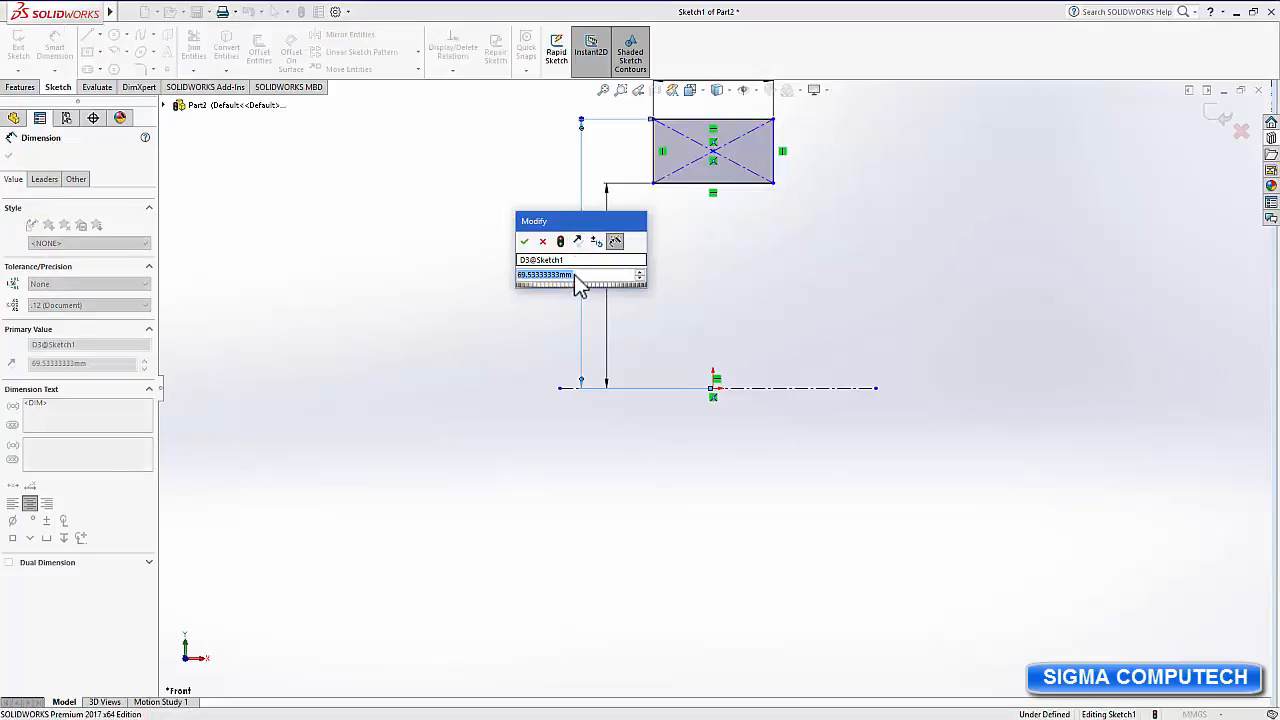
left_click(562, 275)
left_click_drag(562, 275, 483, 285)
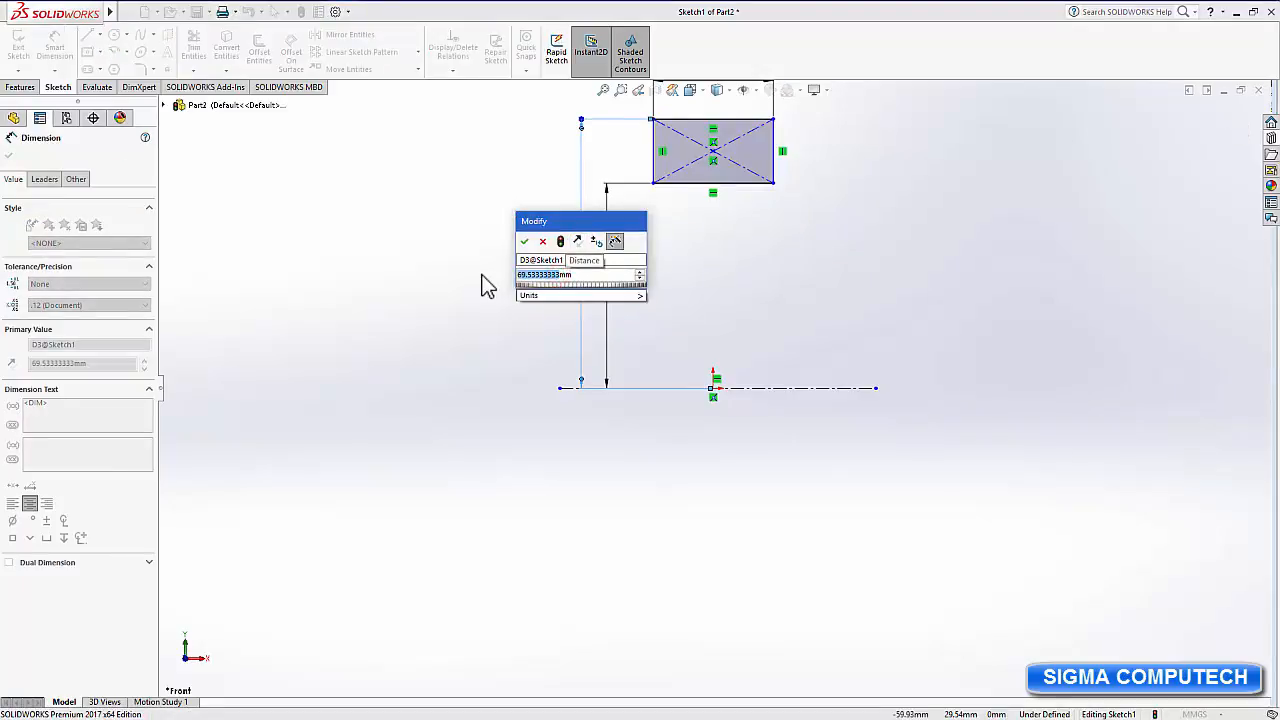
type("65")
key("Return")
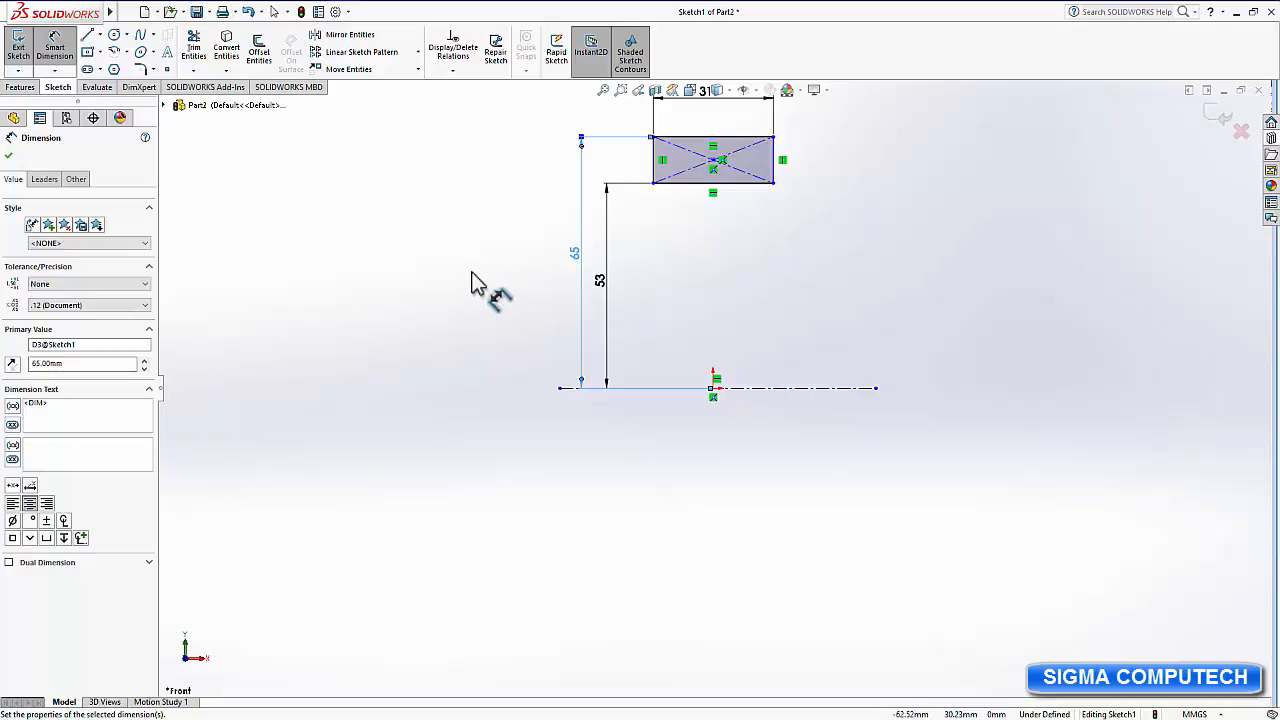
left_click(10, 158)
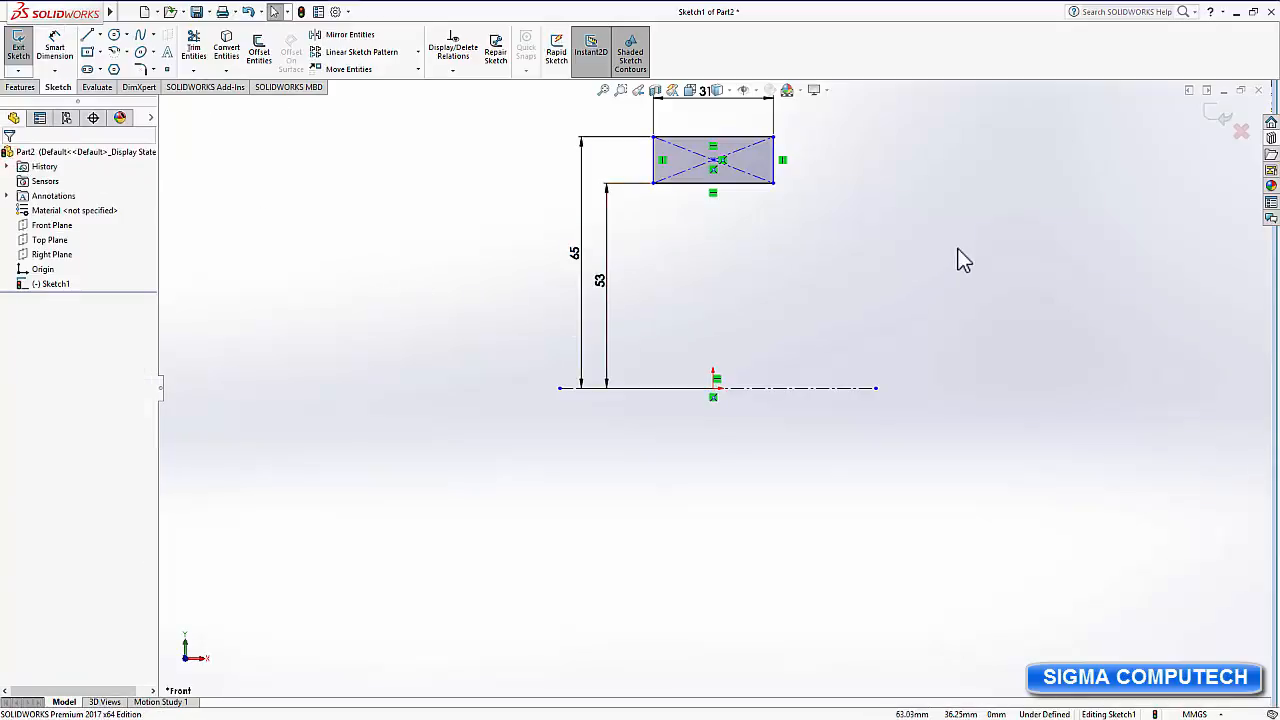
Sketch a vertical centerline from the origin up to the midpoint of the rectangle's lower edge.
middle_click_drag(957, 257, 848, 349, "ctrl")
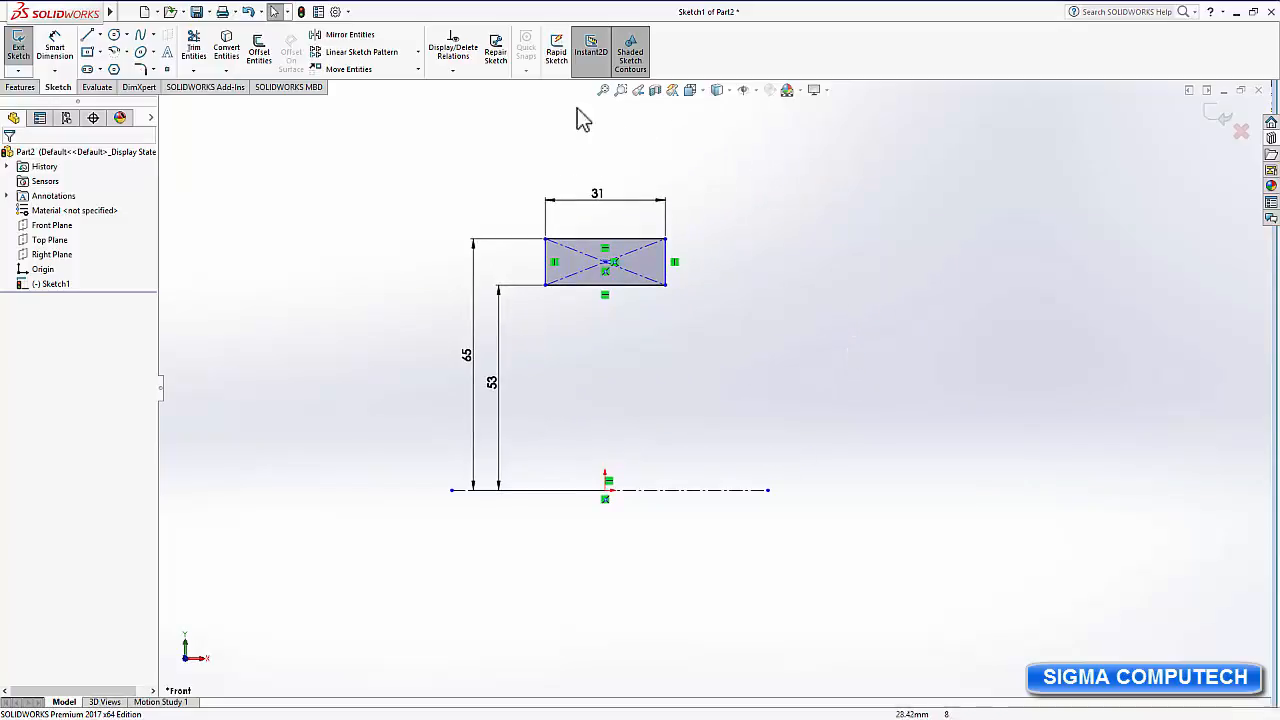
left_click(99, 35)
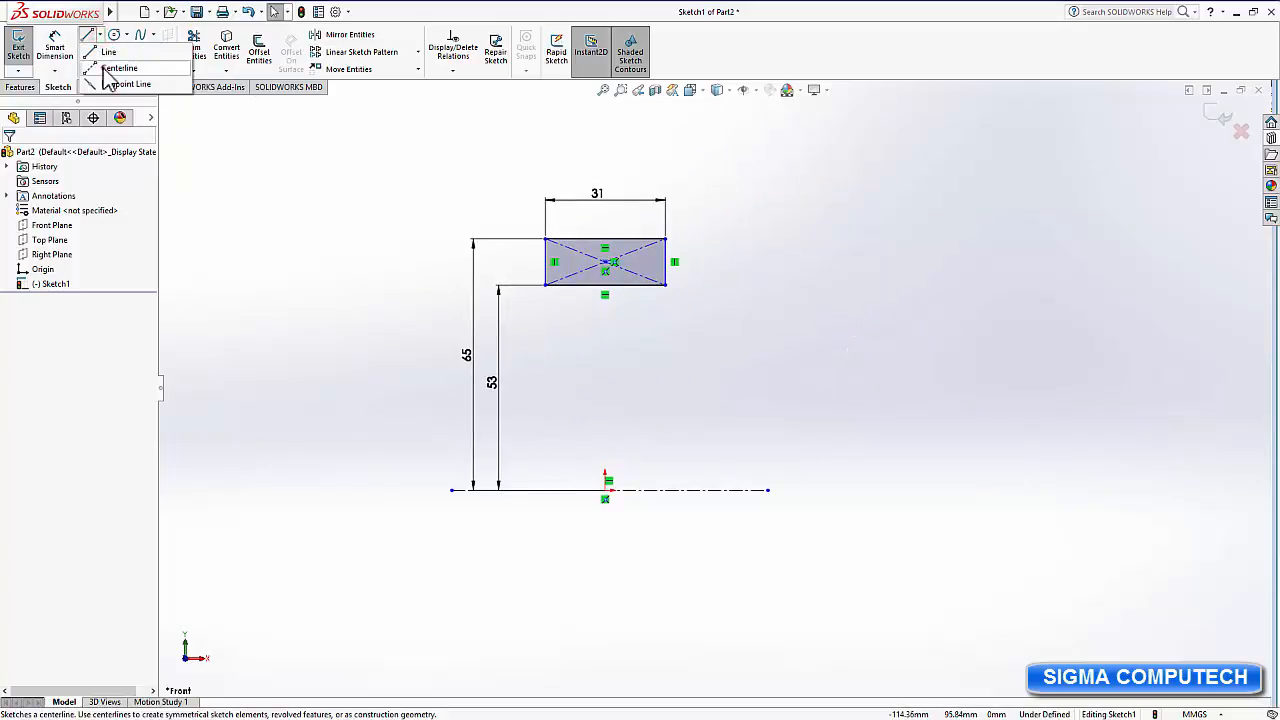
left_click(118, 68)
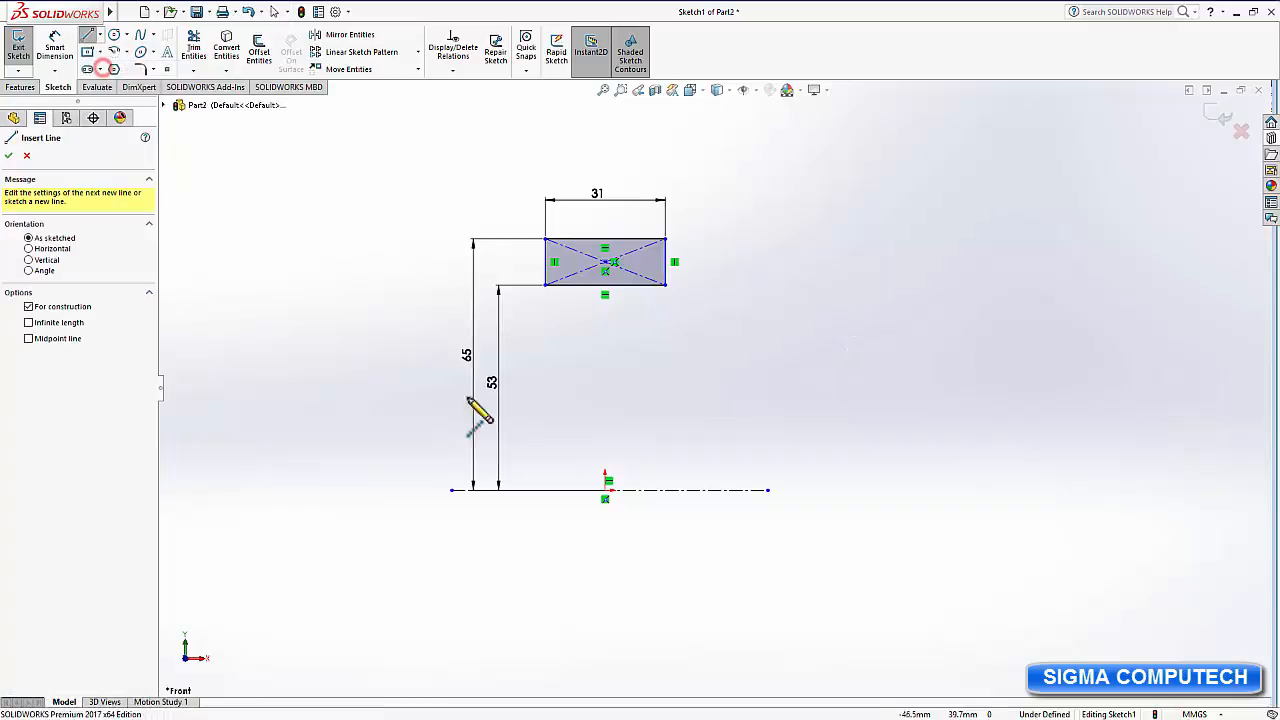
left_click(604, 490)
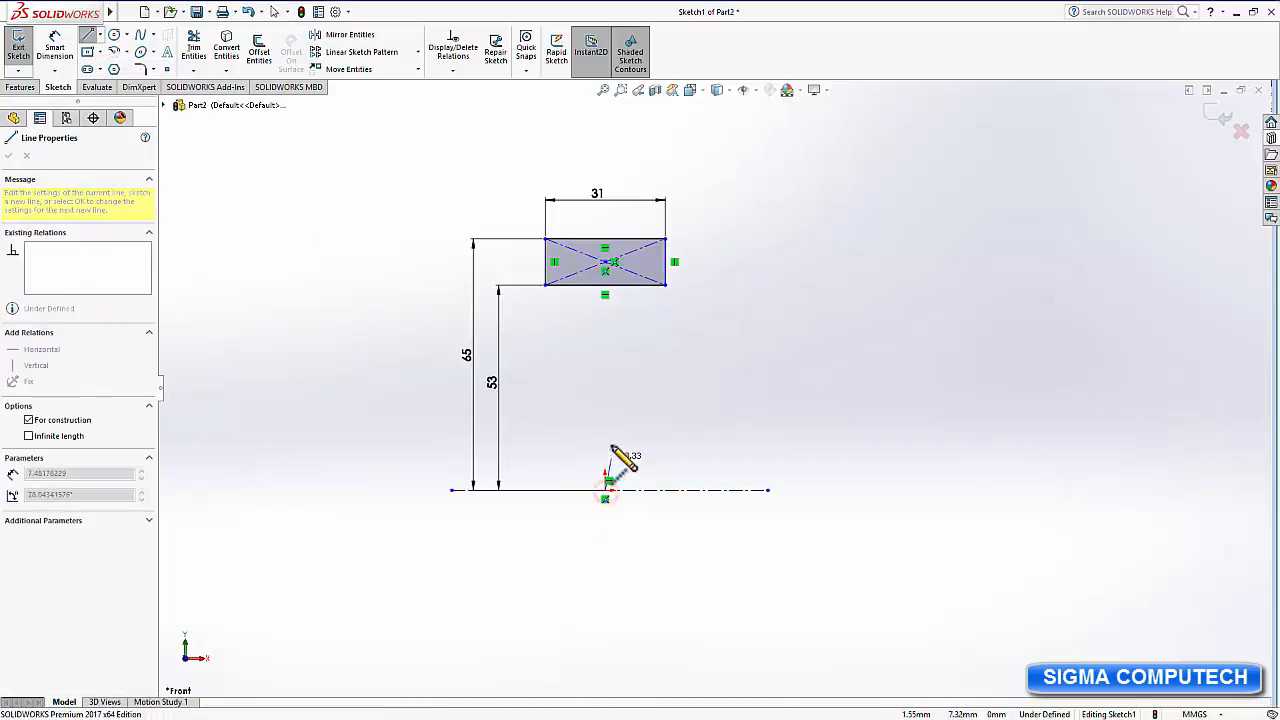
left_click(604, 285)
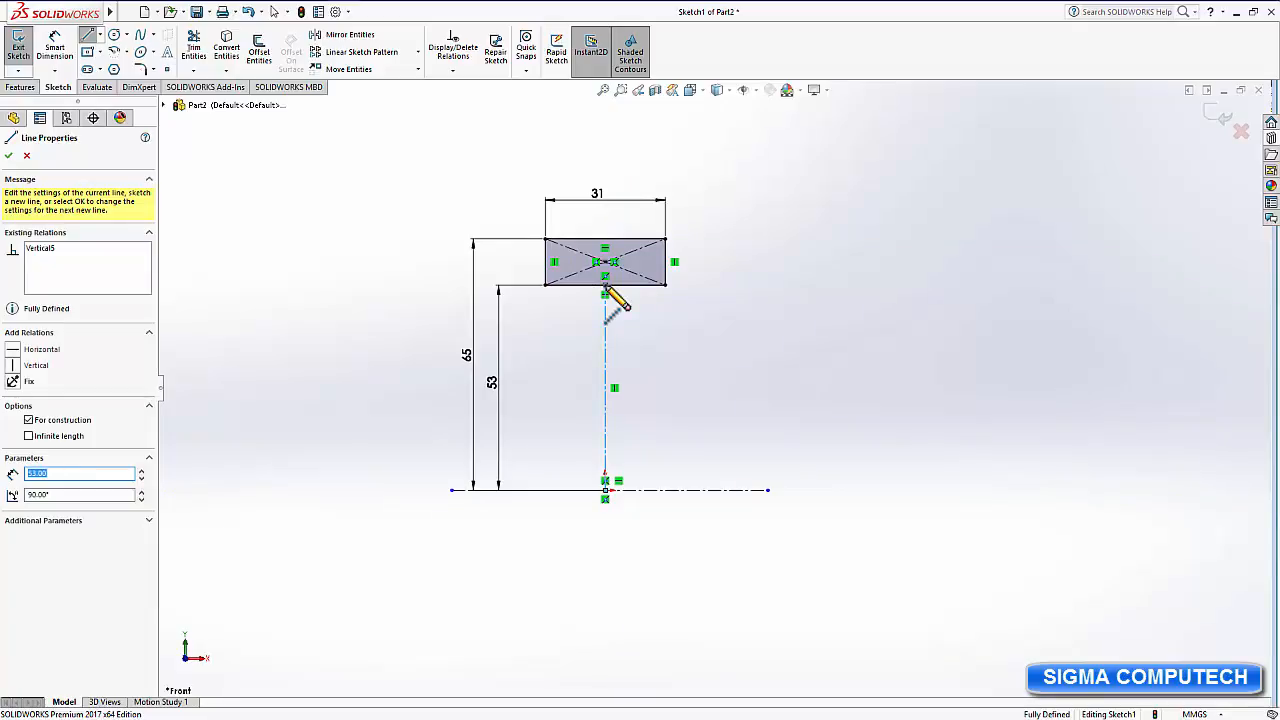
right_click(604, 286)
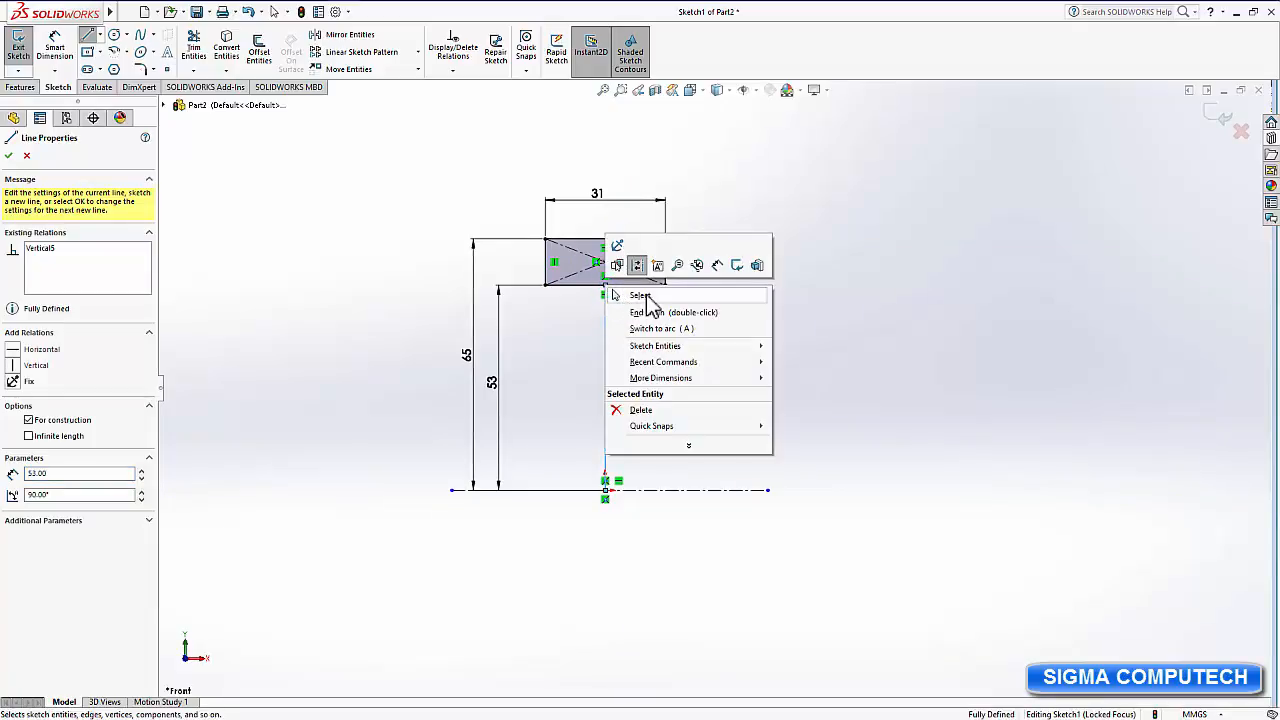
left_click(640, 296)
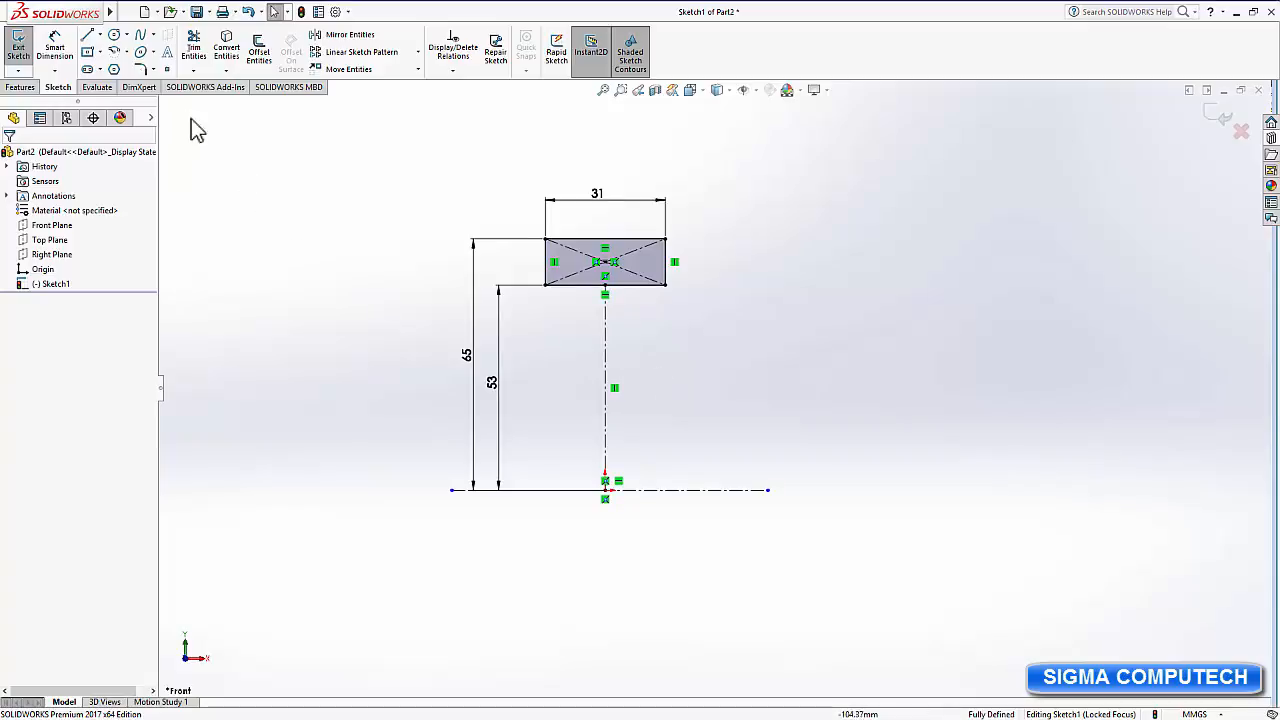
Sketch a centerpoint arc of about 18 mm radius, centered on the vertical centerline, bulging upward with both endpoints on the rectangle's lower edge.
left_click(126, 52)
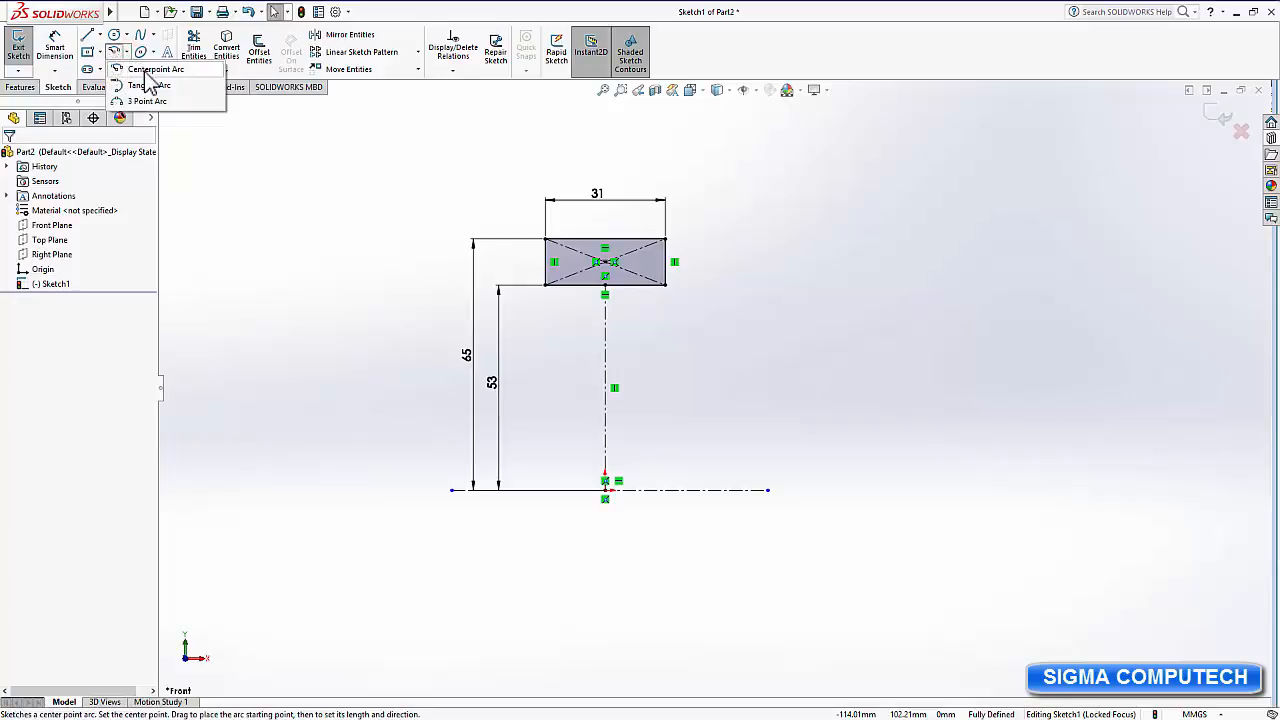
left_click(150, 71)
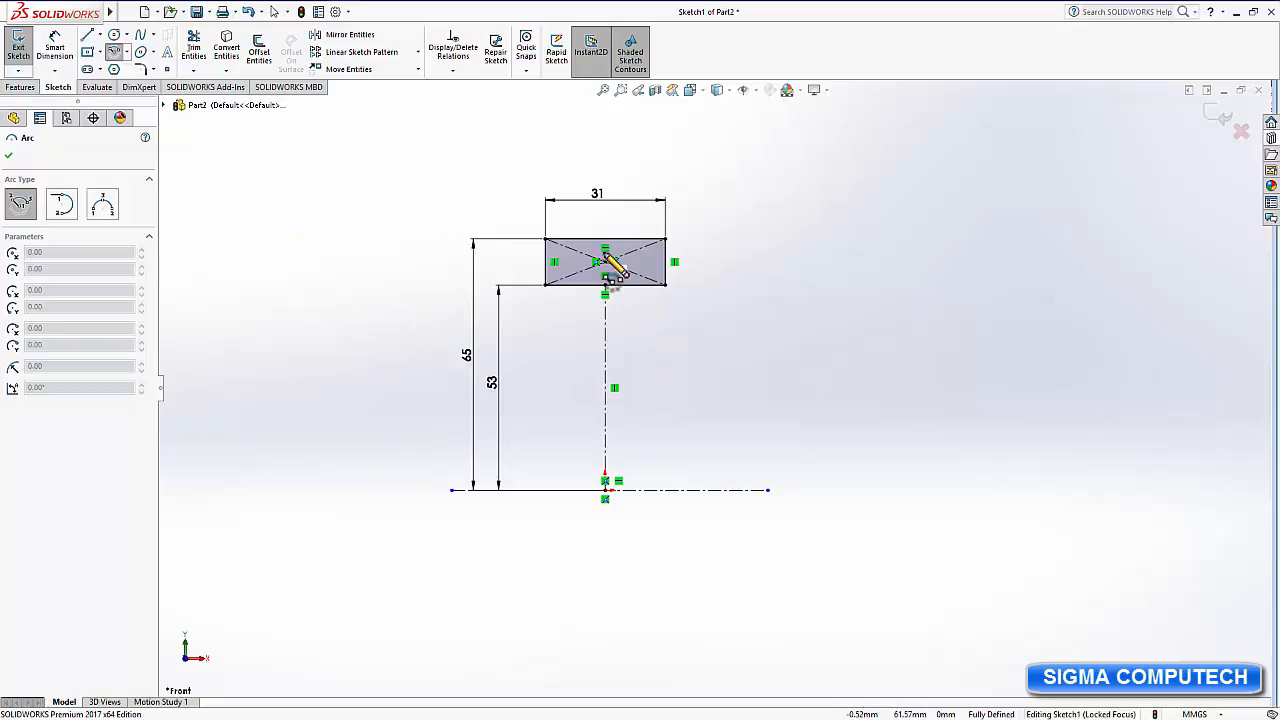
scroll(612, 265, "down", 3)
scroll(648, 290, "down", 1)
scroll(716, 482, "down", 1)
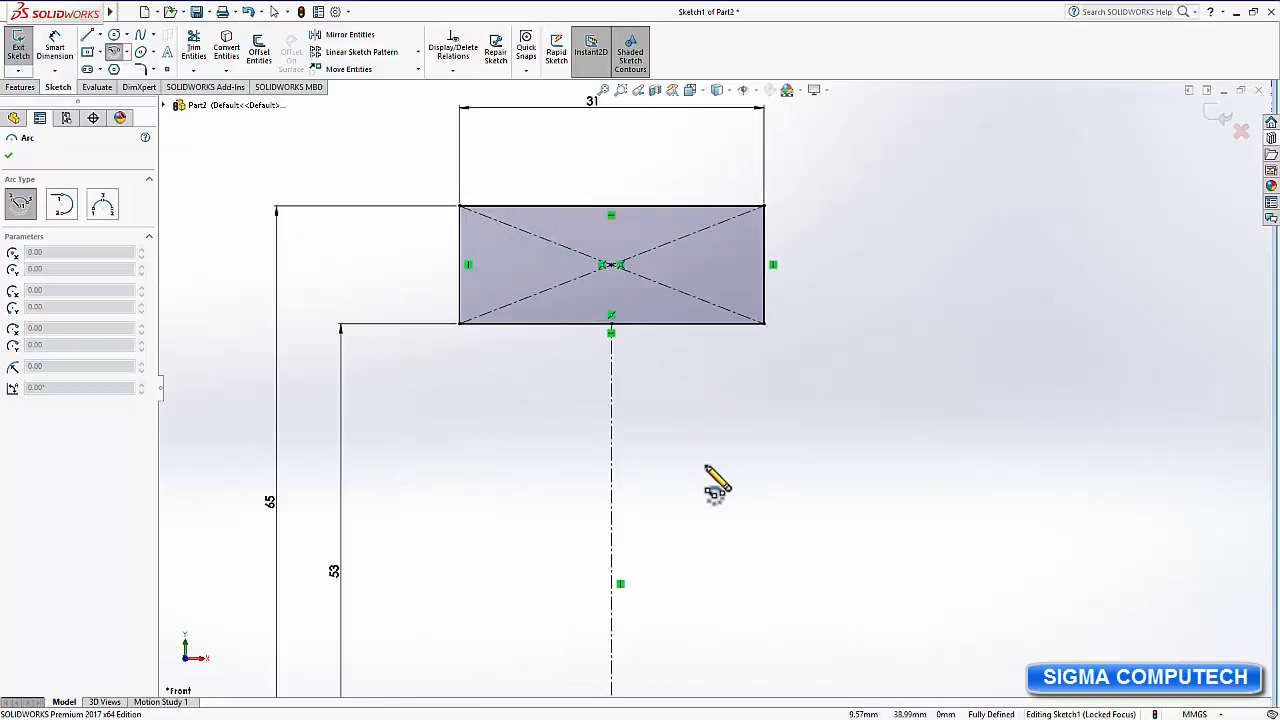
left_click(612, 436)
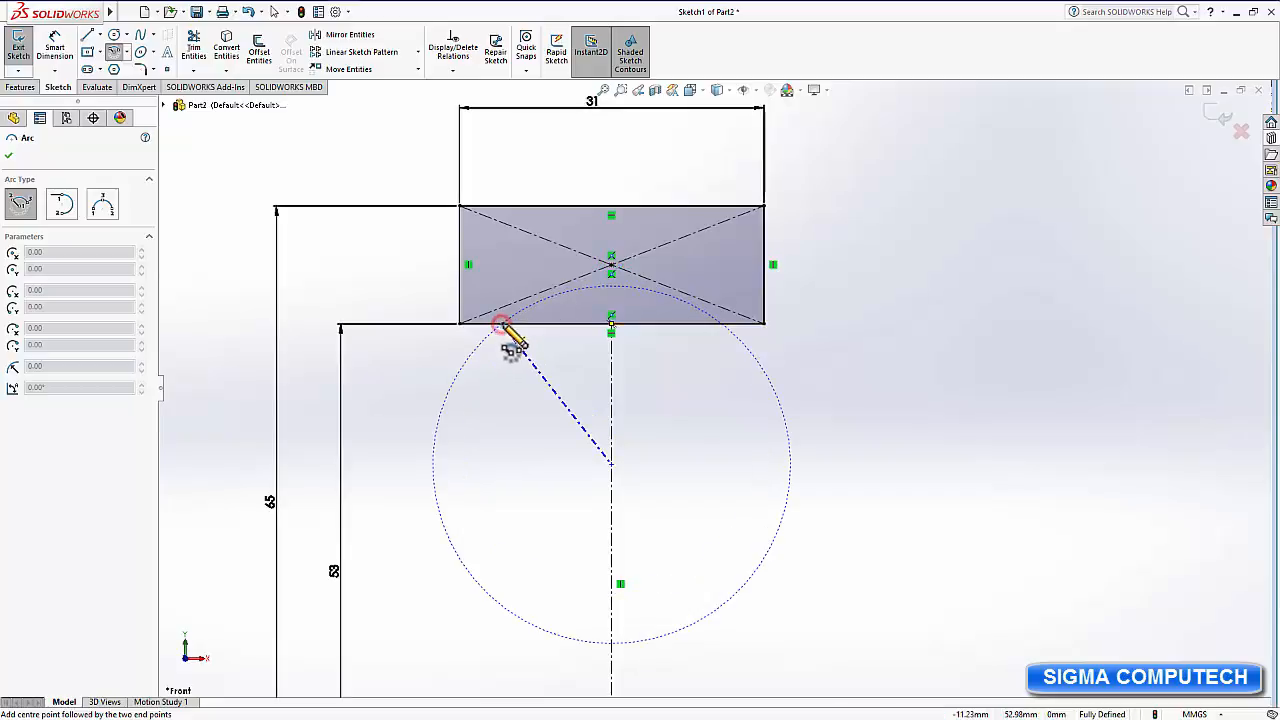
left_click(507, 323)
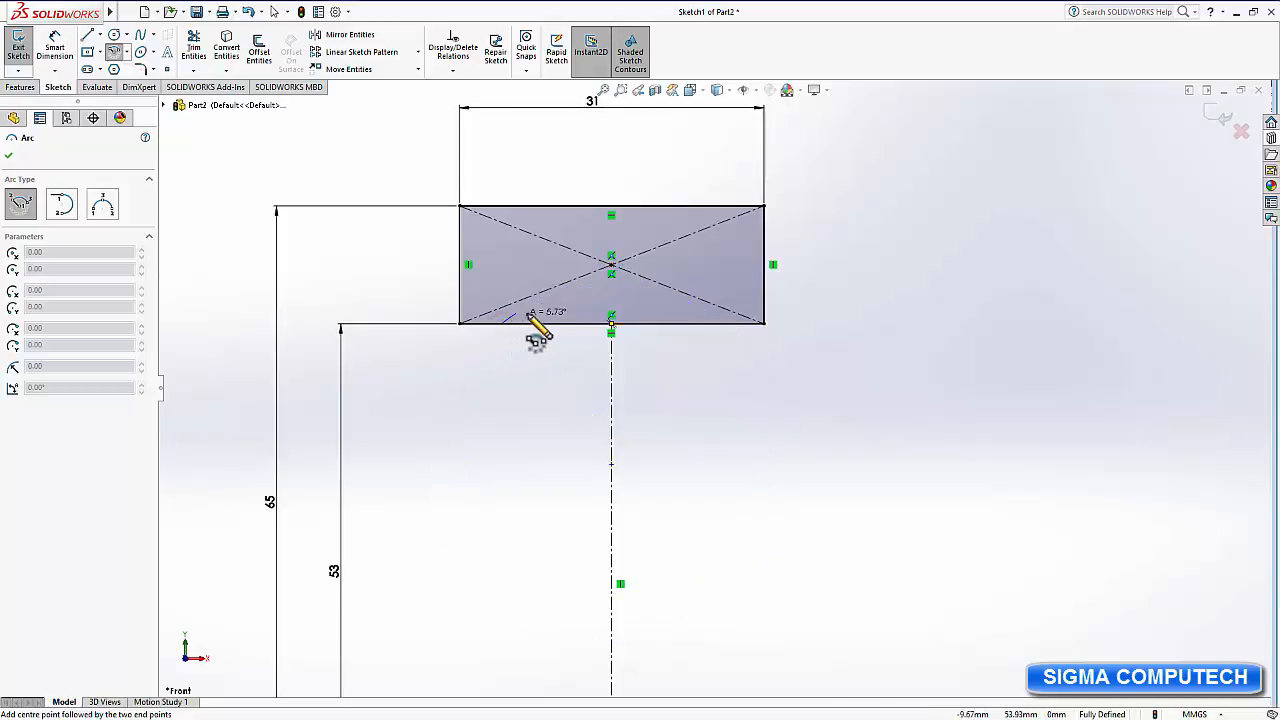
left_click(722, 324)
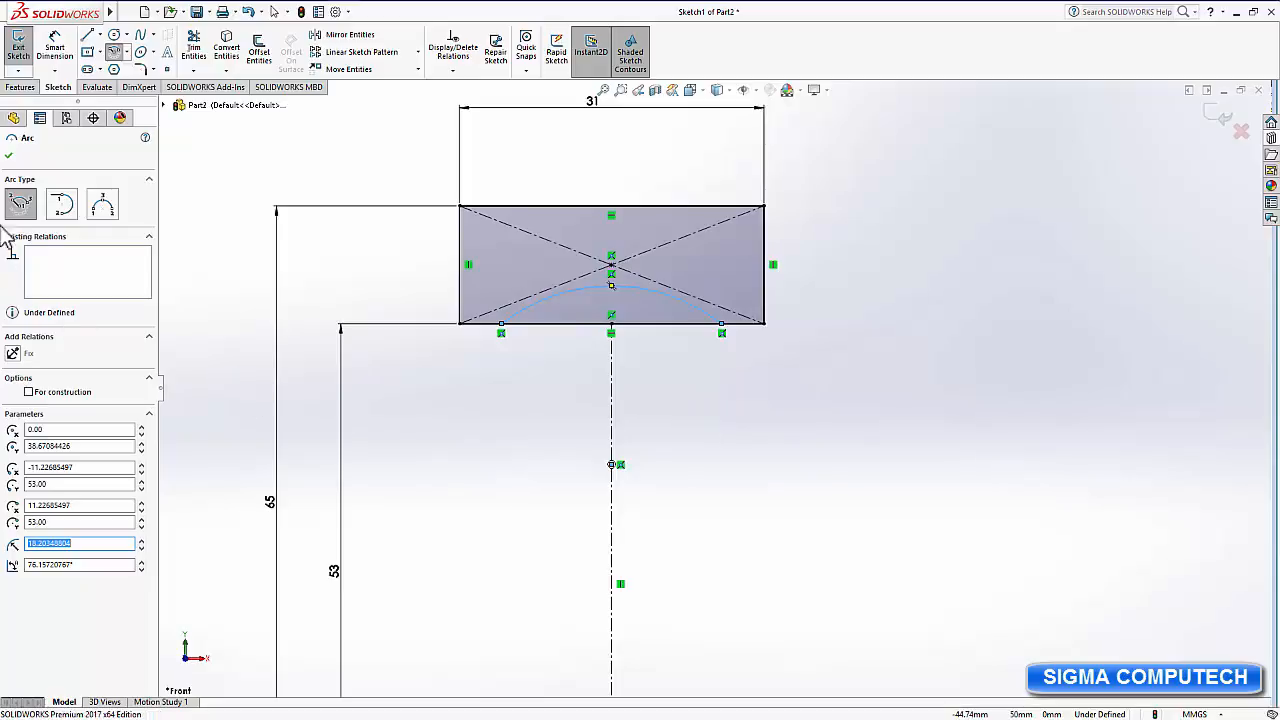
left_click(10, 156)
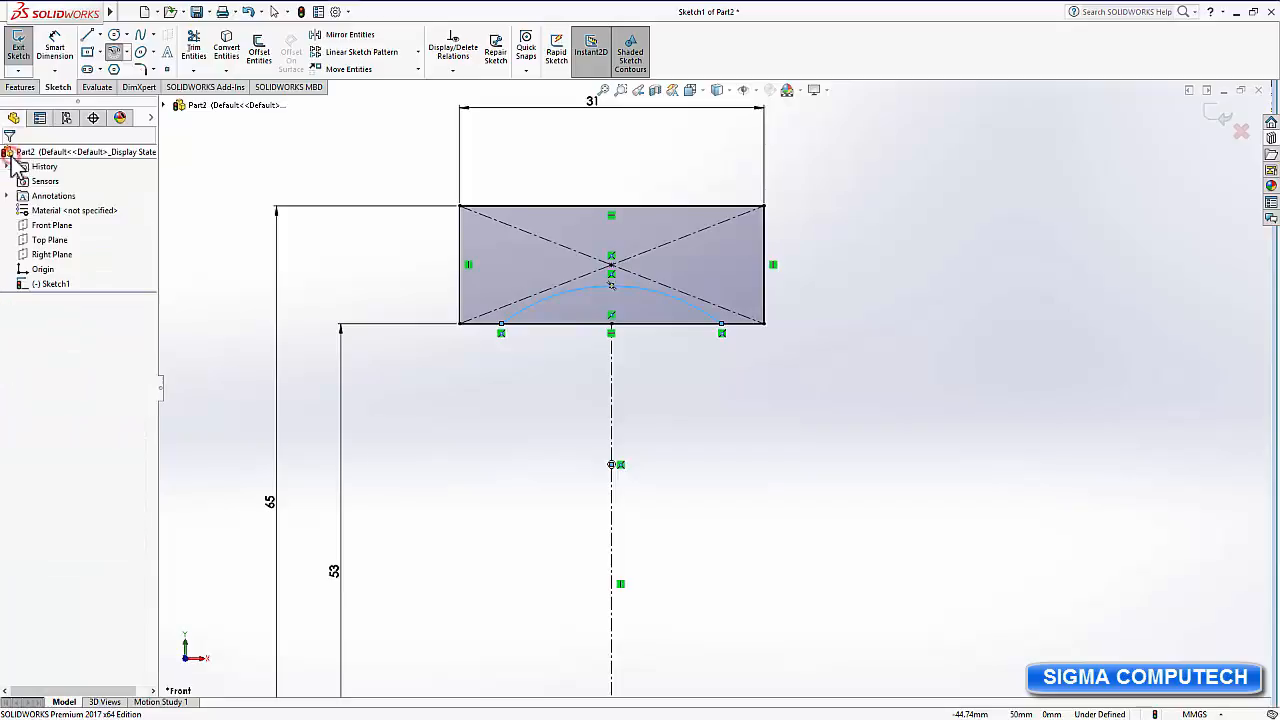
left_click(528, 393)
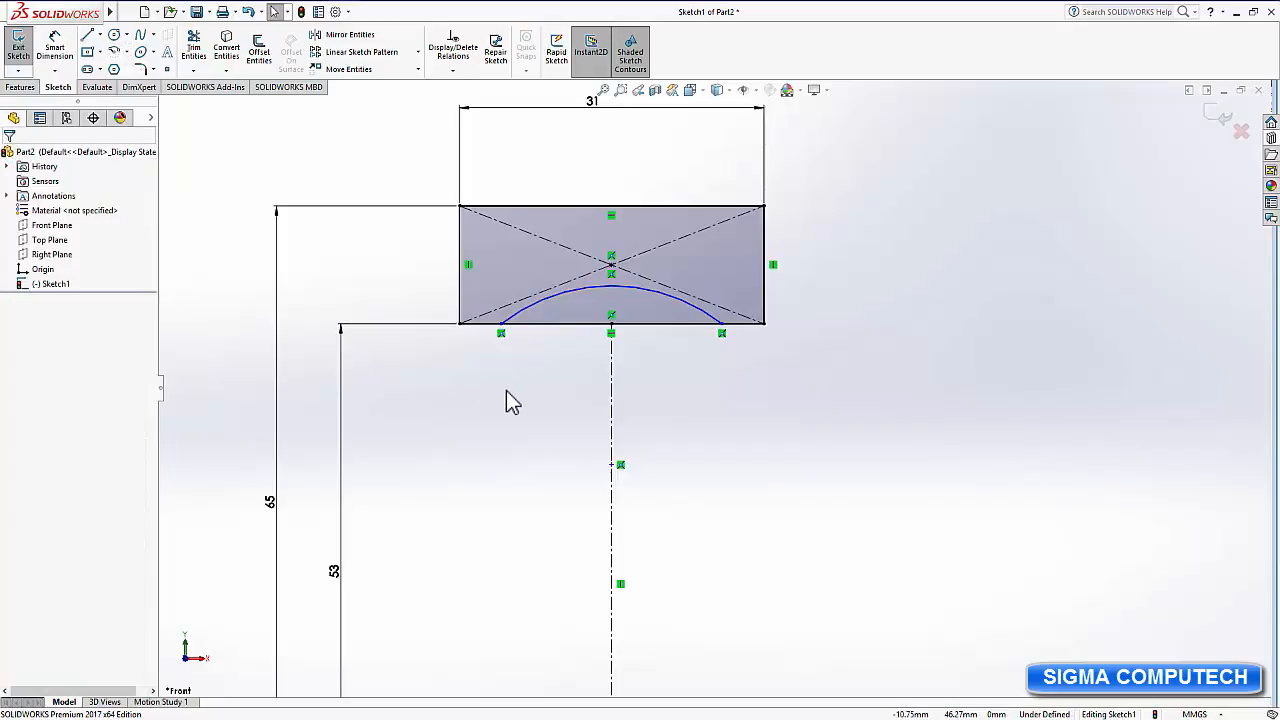
Dimension the vertical distance from the arc's center to the rectangle's lower-right corner and set it to 8 mm.
left_click(53, 48)
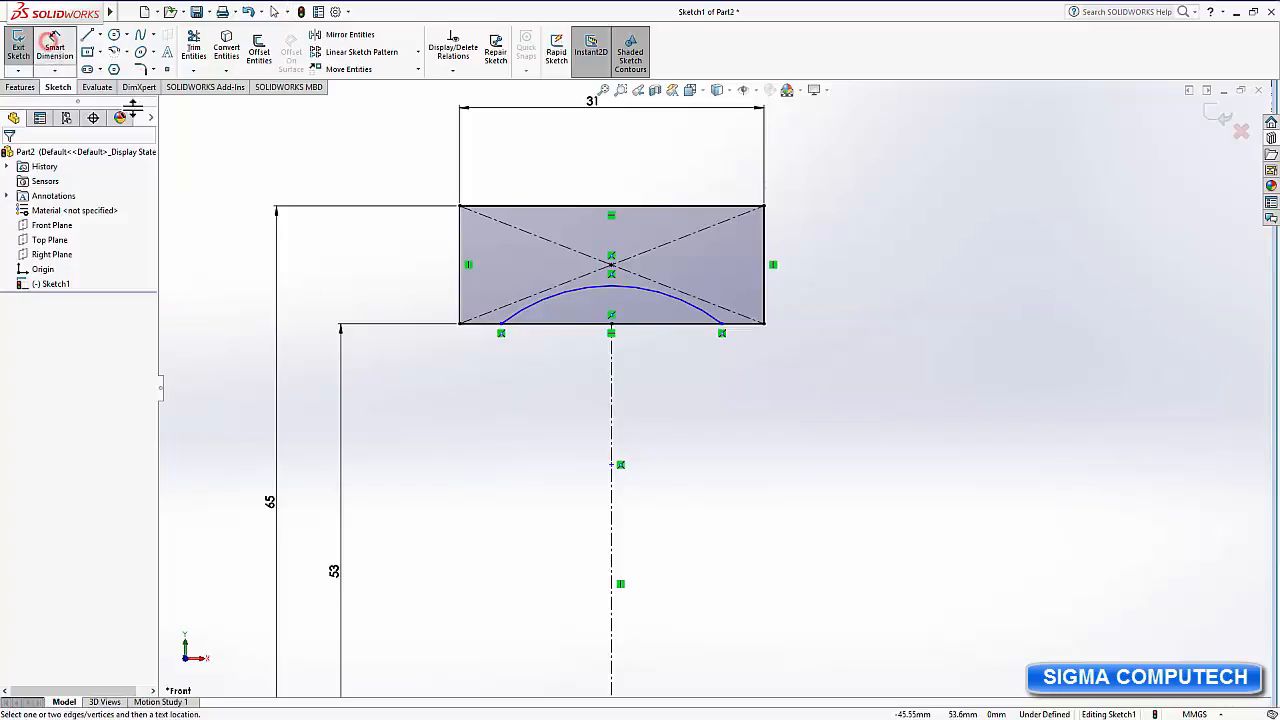
left_click(612, 465)
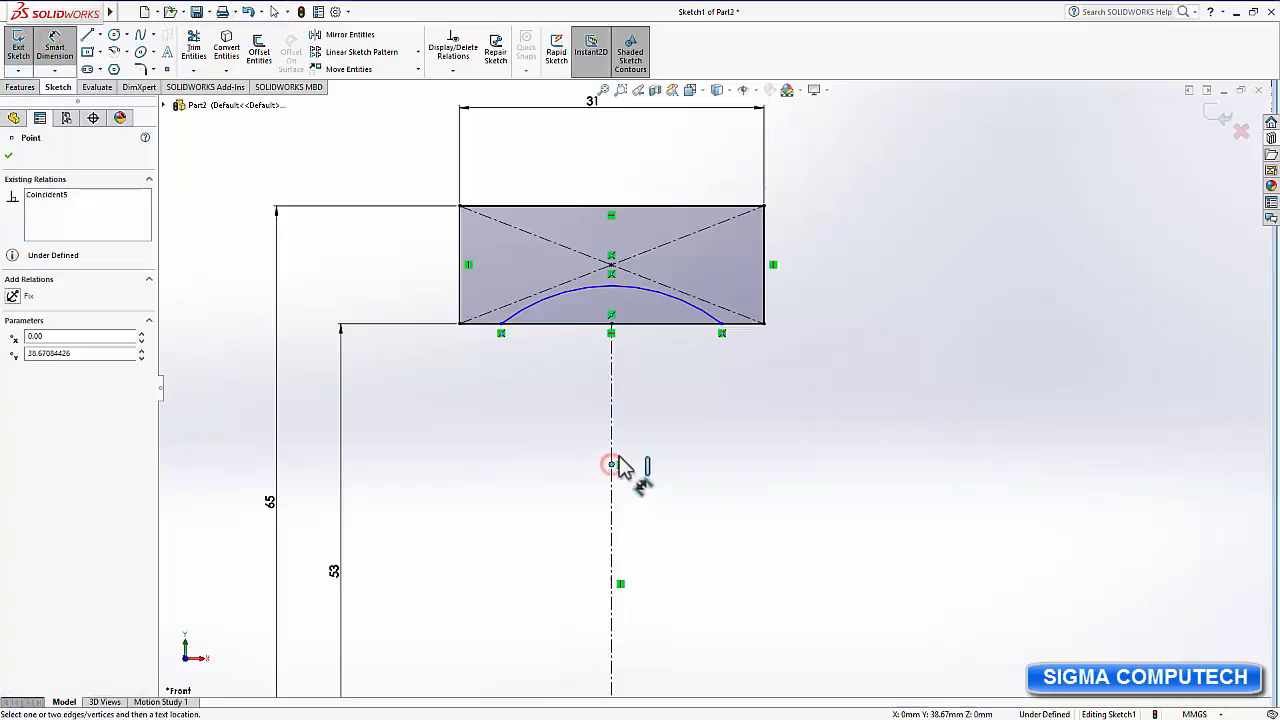
left_click(767, 330)
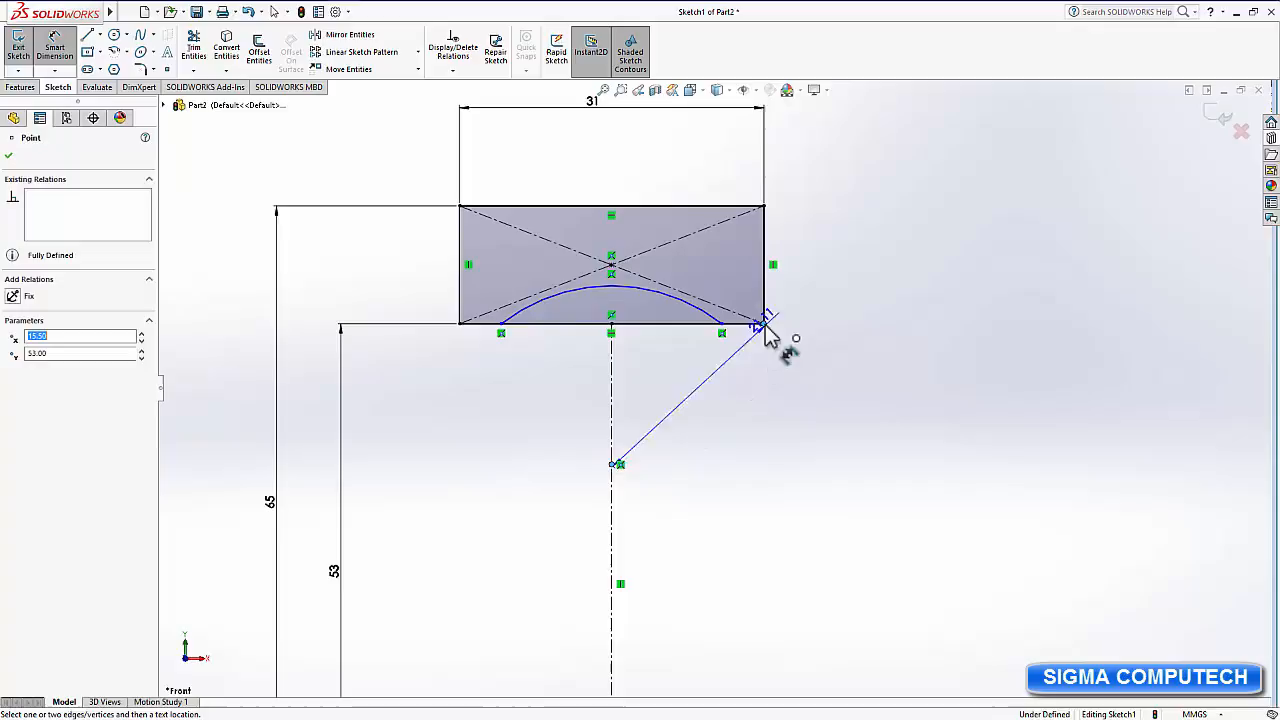
left_click(783, 398)
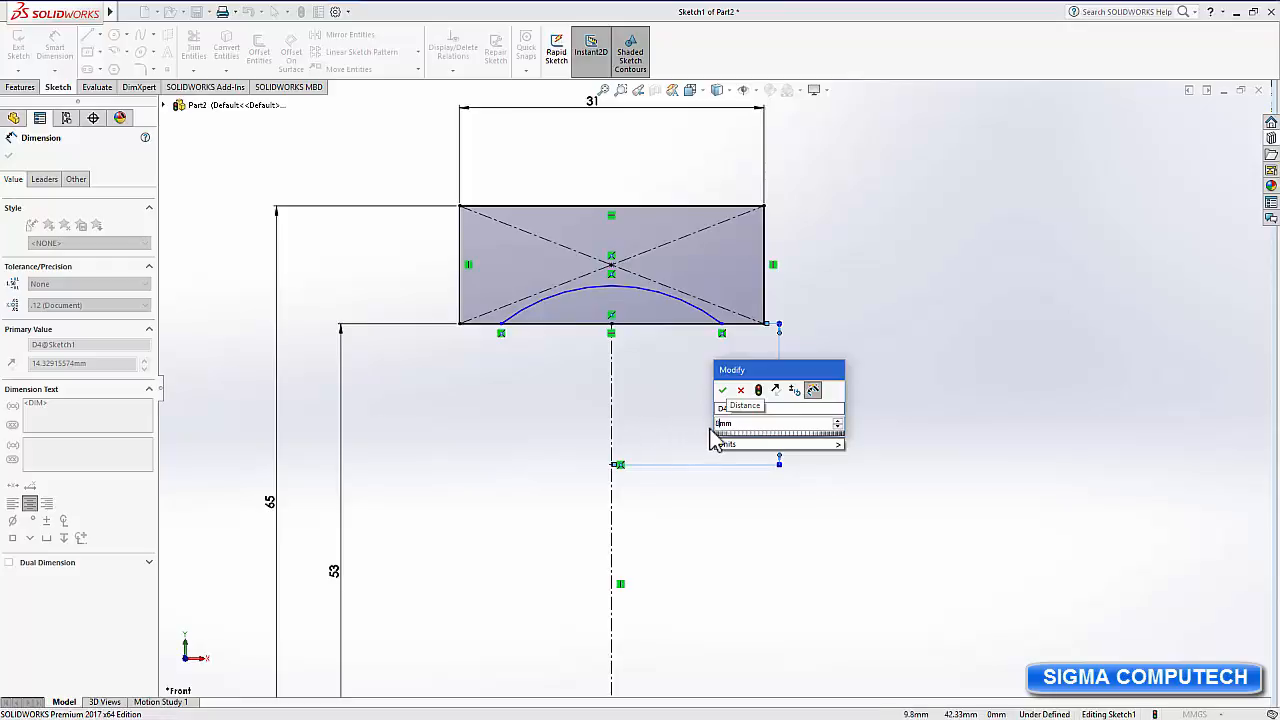
key("Return")
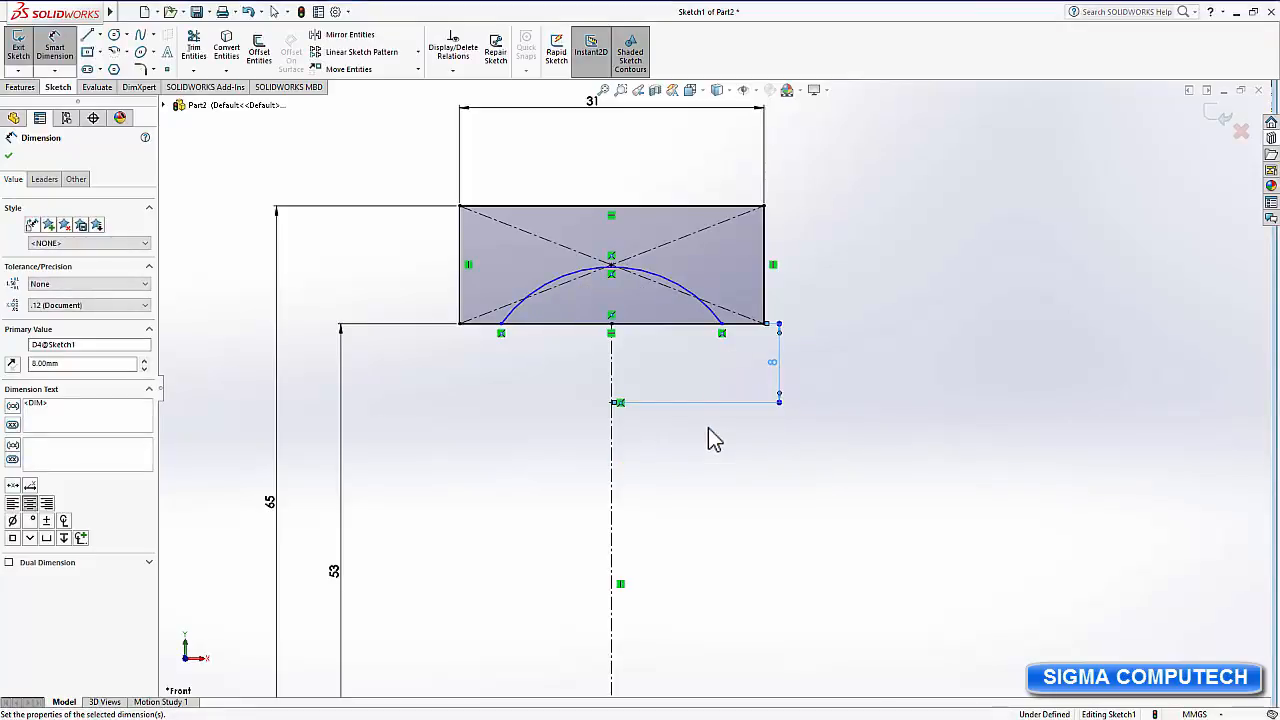
Dimension the aligned distance from the arc's center to its right endpoint and set it to 12 mm.
left_click(612, 402)
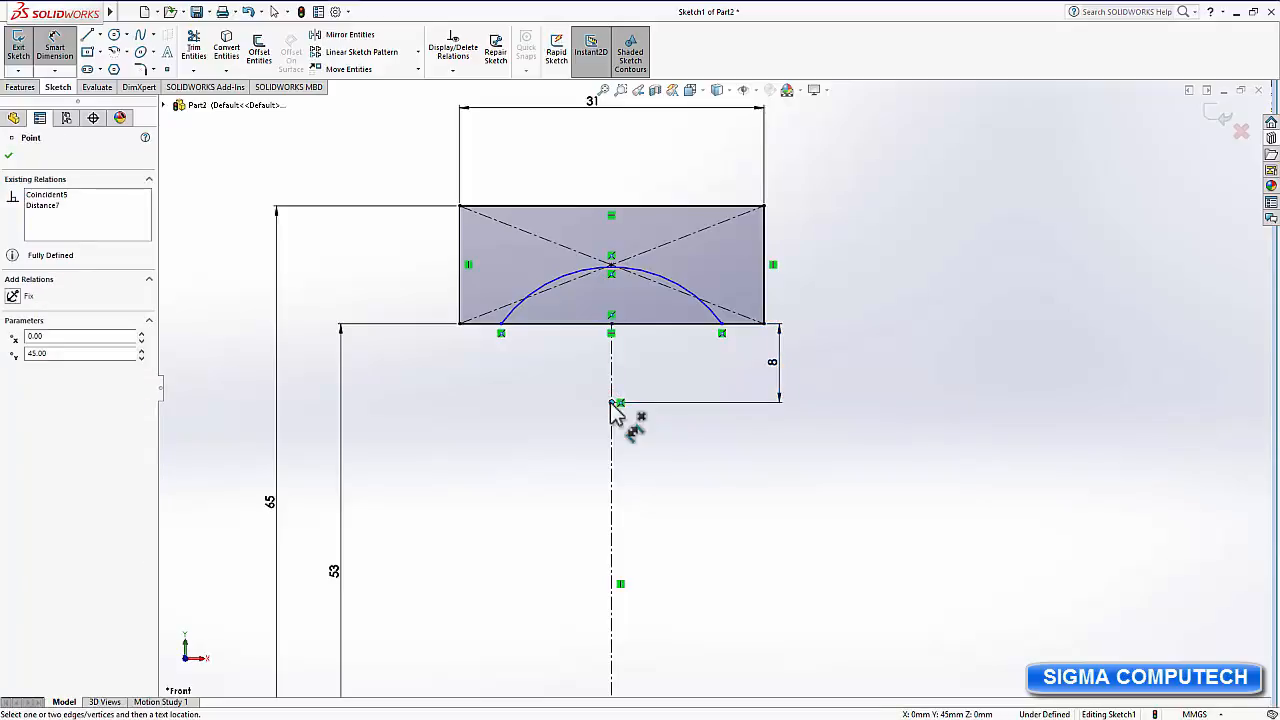
left_click(720, 326)
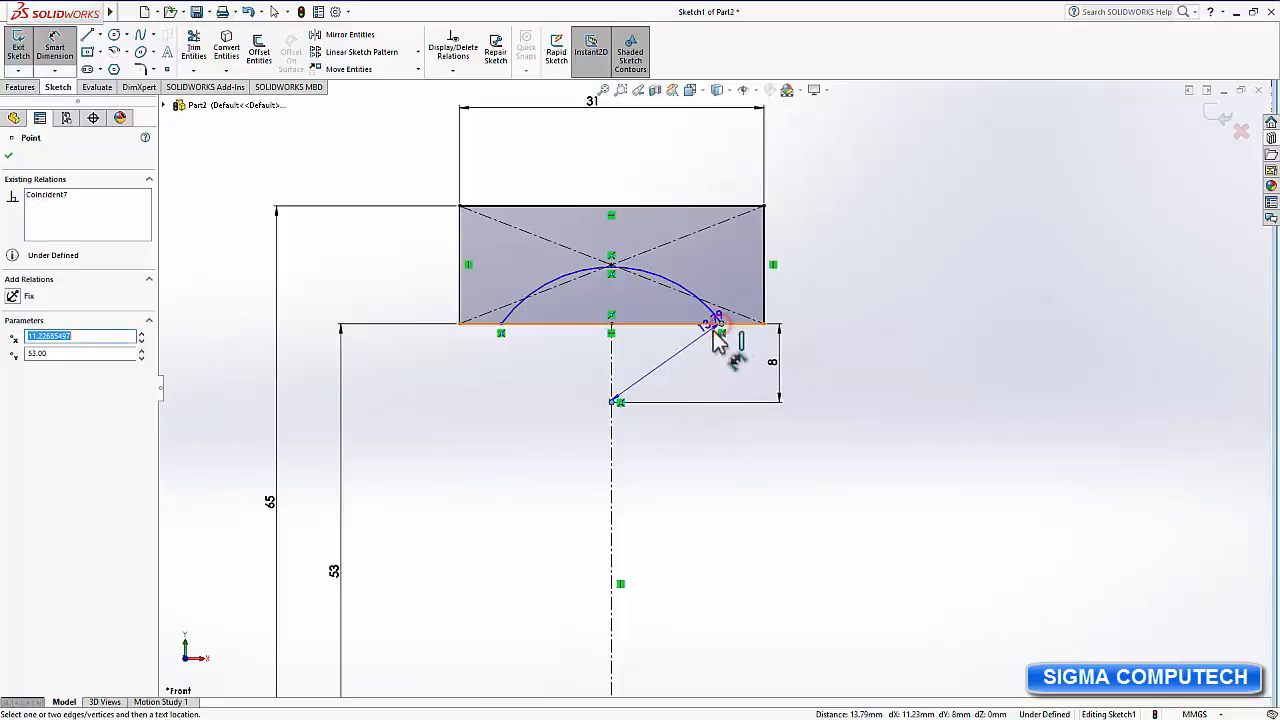
left_click(662, 366)
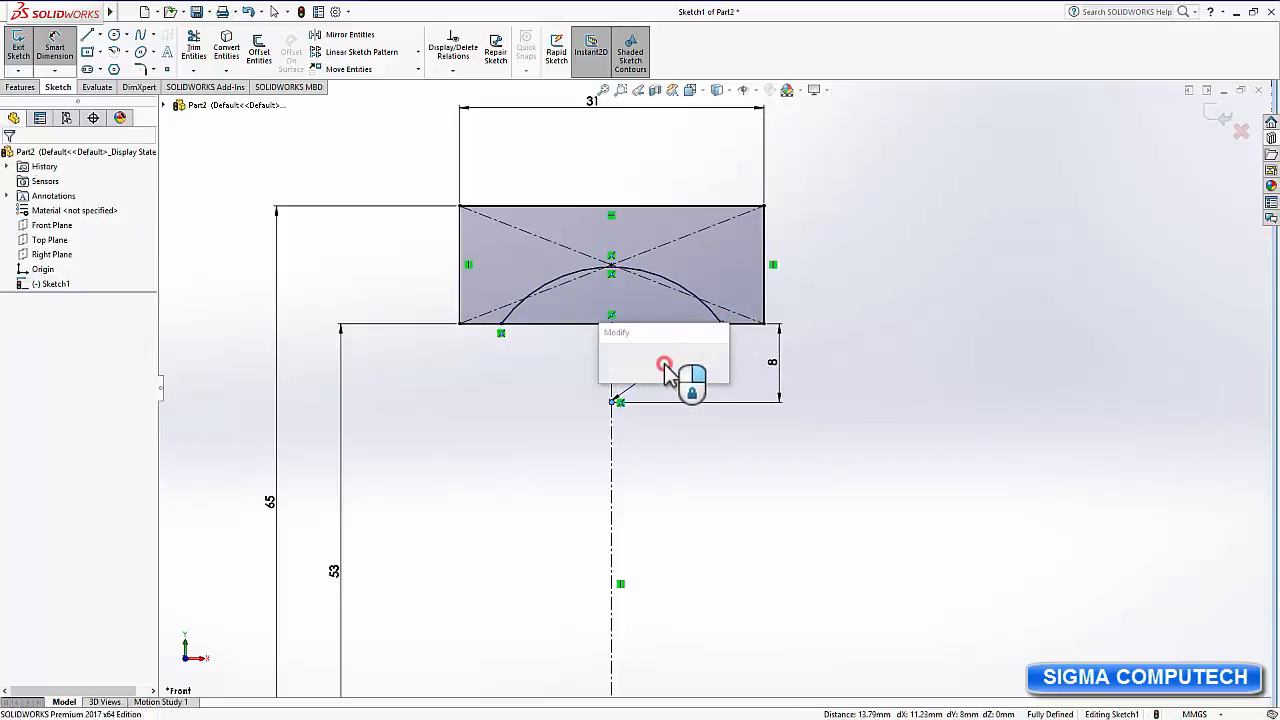
left_click(638, 394)
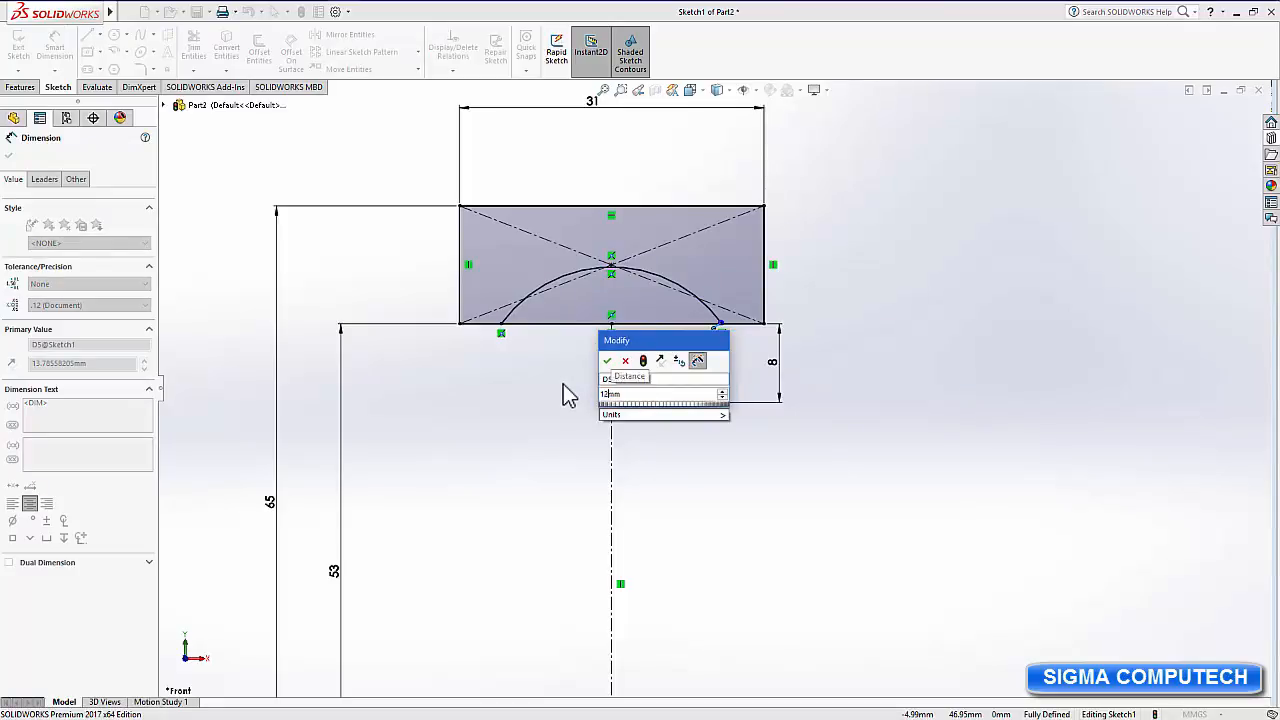
key("Return")
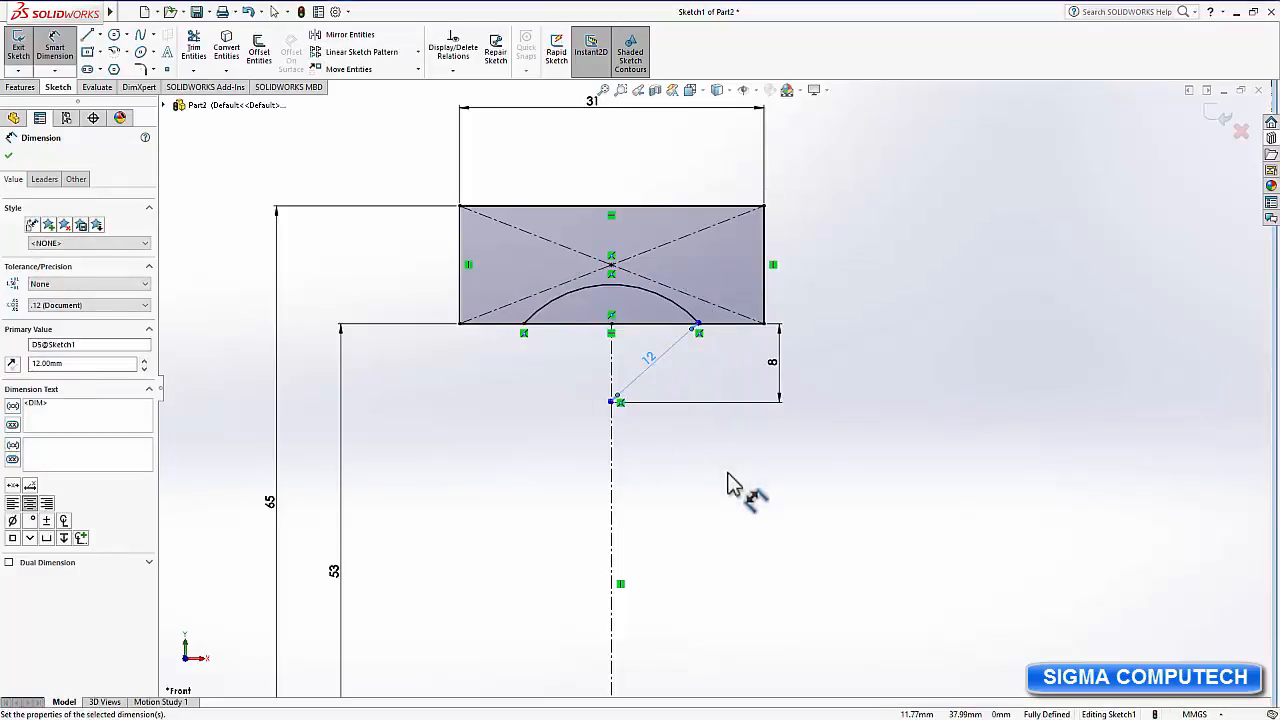
left_click(10, 158)
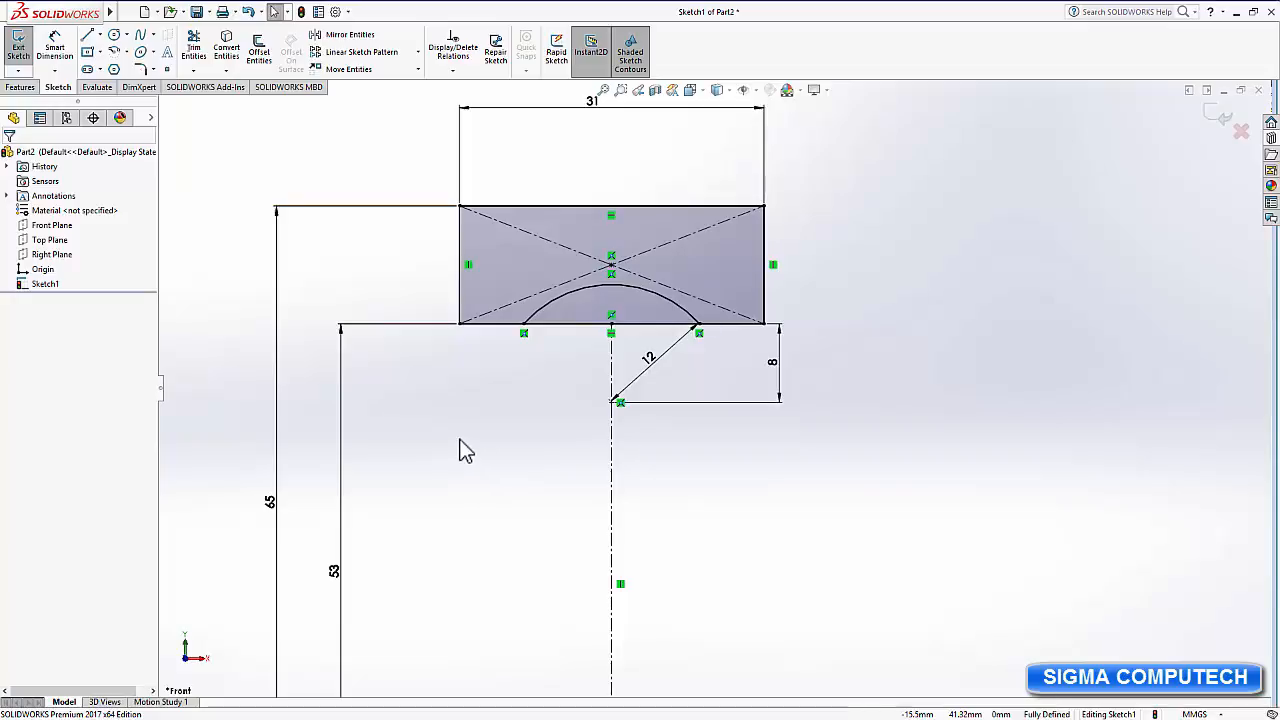
Trim away both halves of the rectangle's lower edge between the arc's endpoints with Trim to closest, accepting deletion of the midpoint relation.
left_click(193, 48)
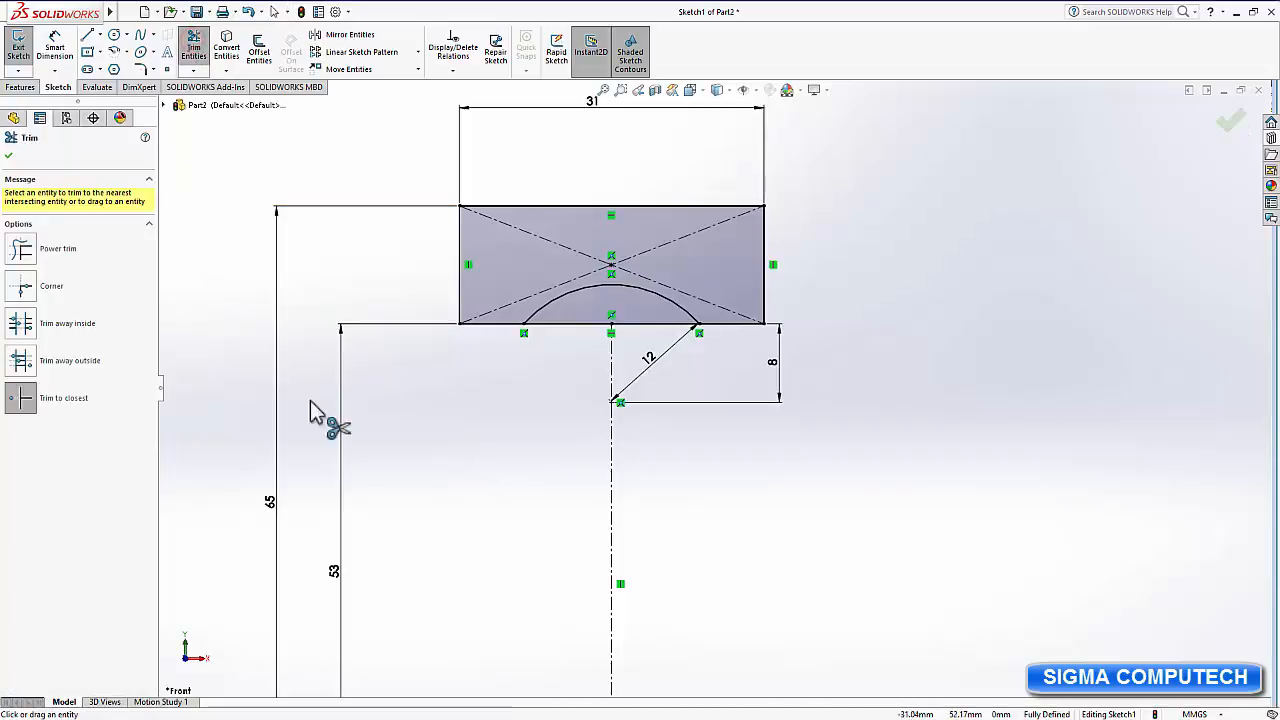
left_click(21, 398)
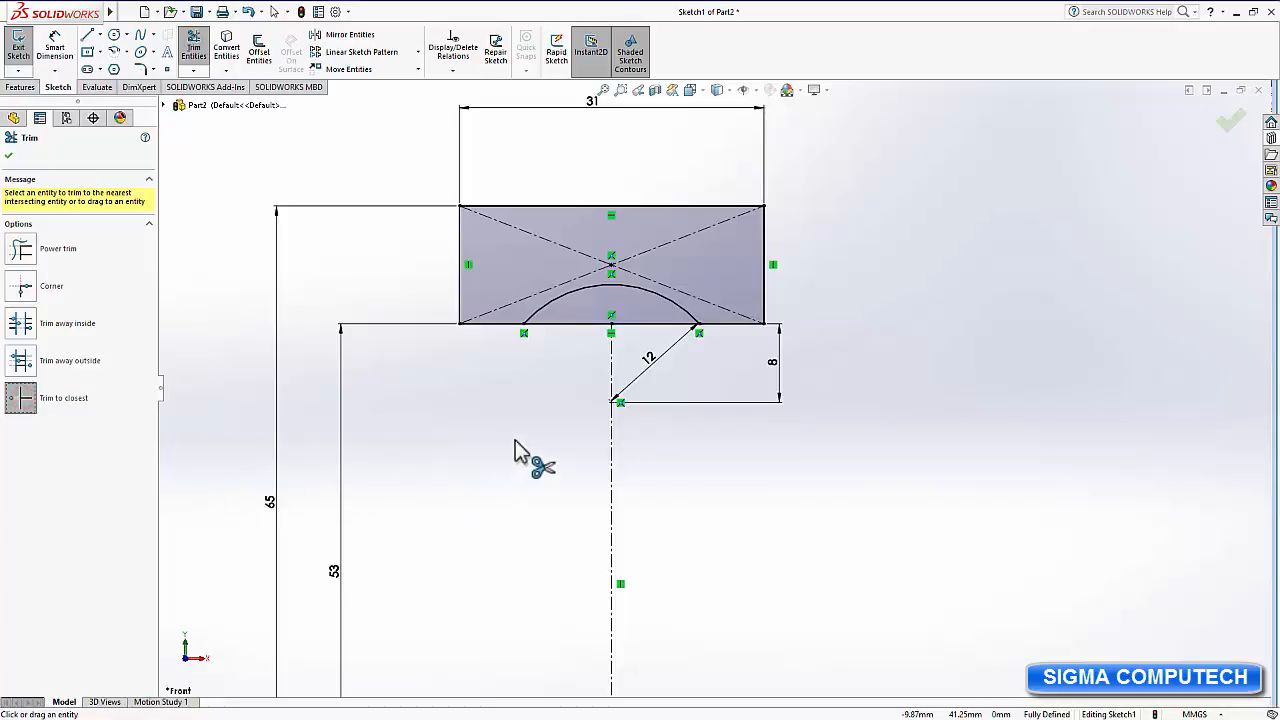
left_click(558, 326)
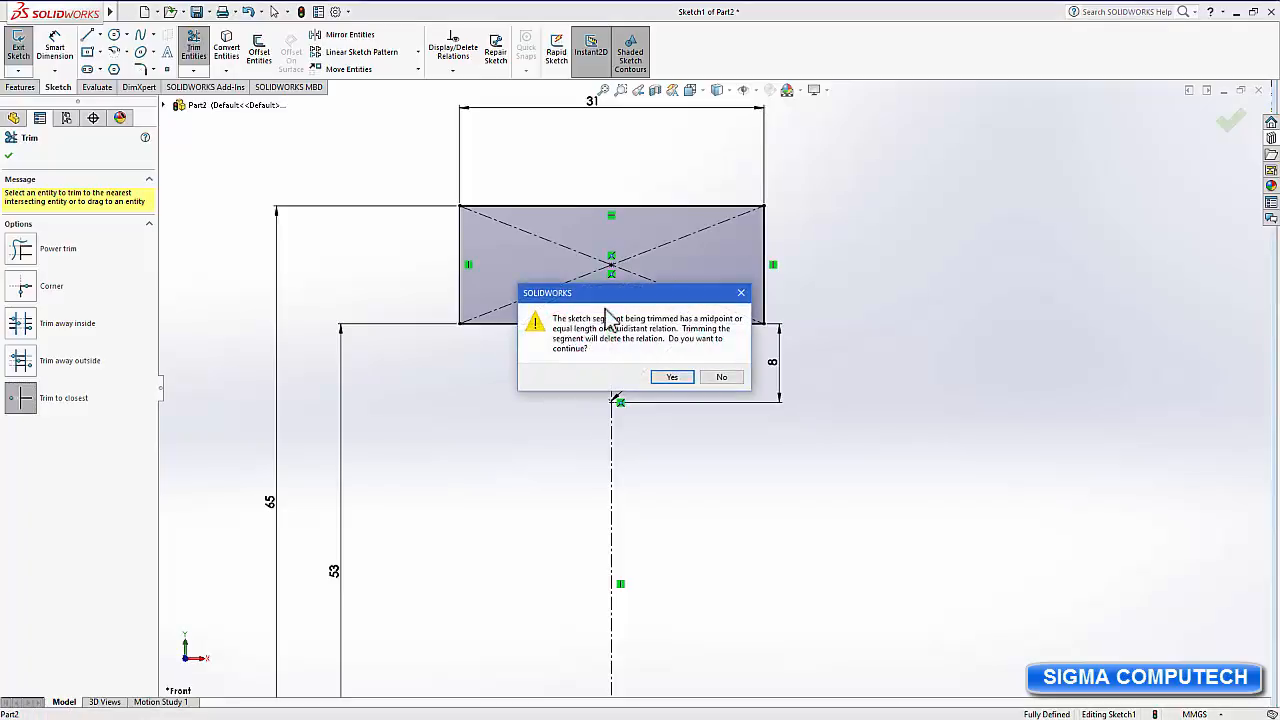
left_click(671, 378)
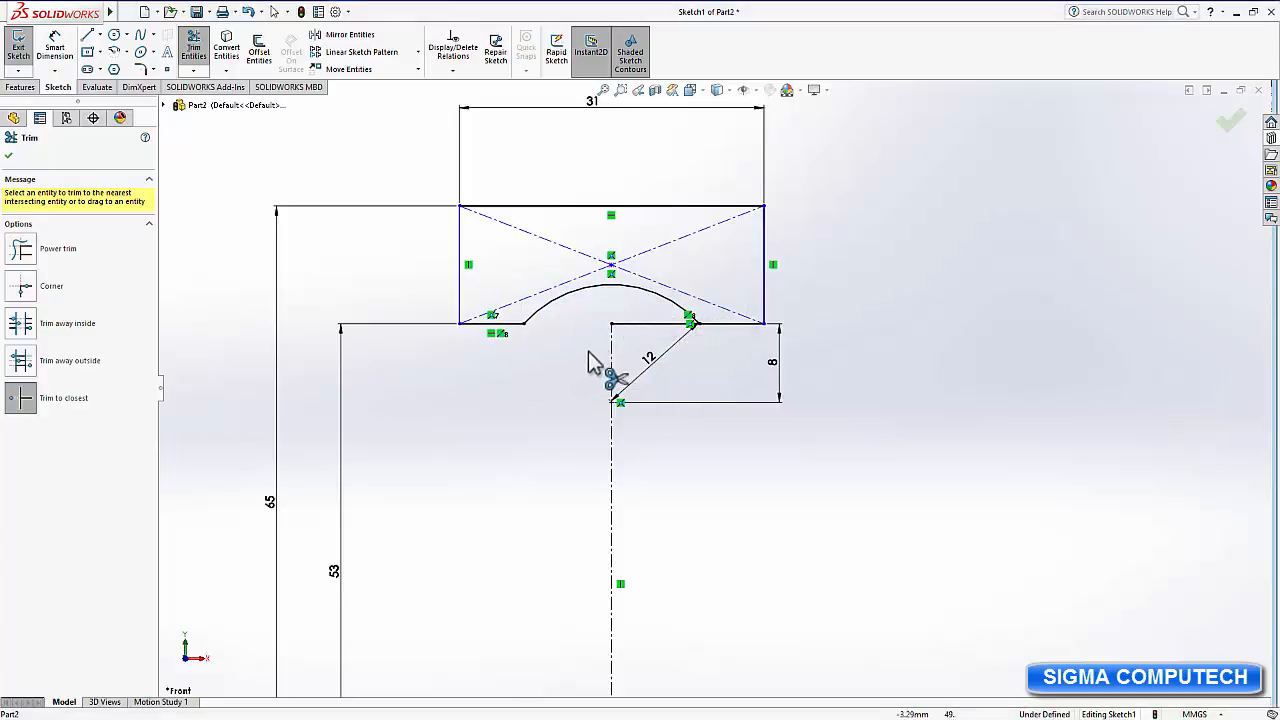
left_click(631, 326)
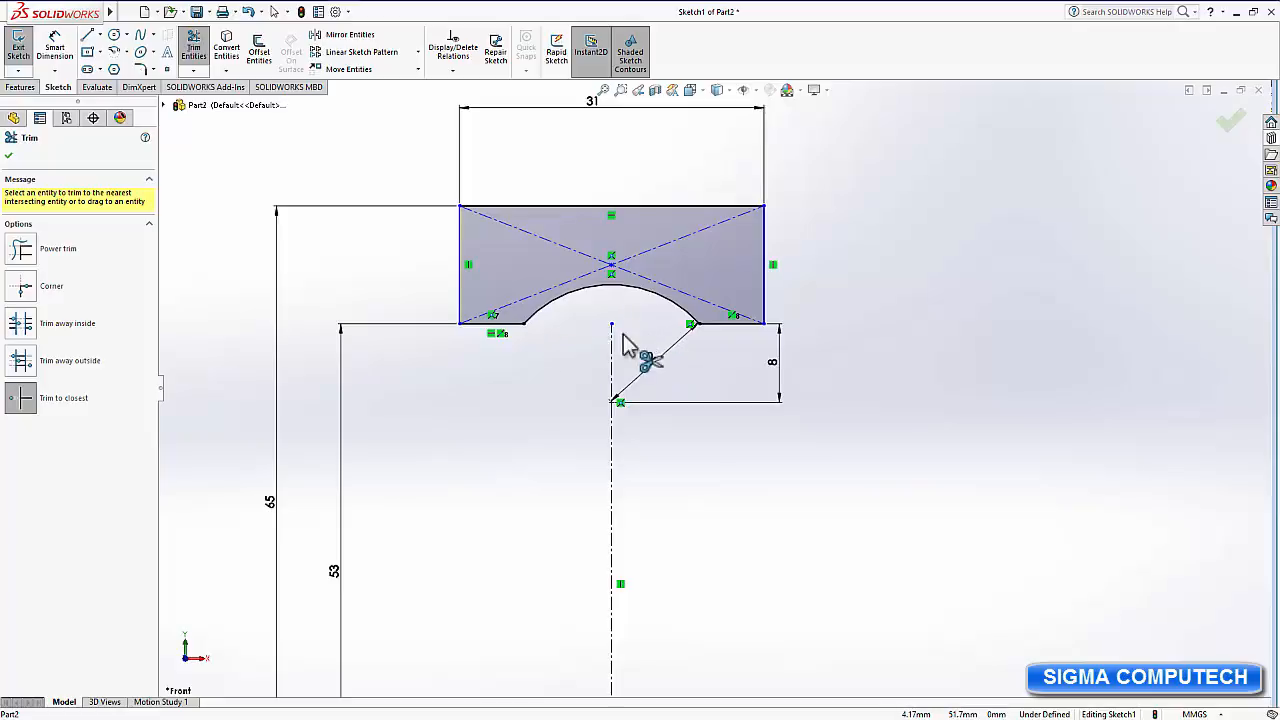
left_click(11, 158)
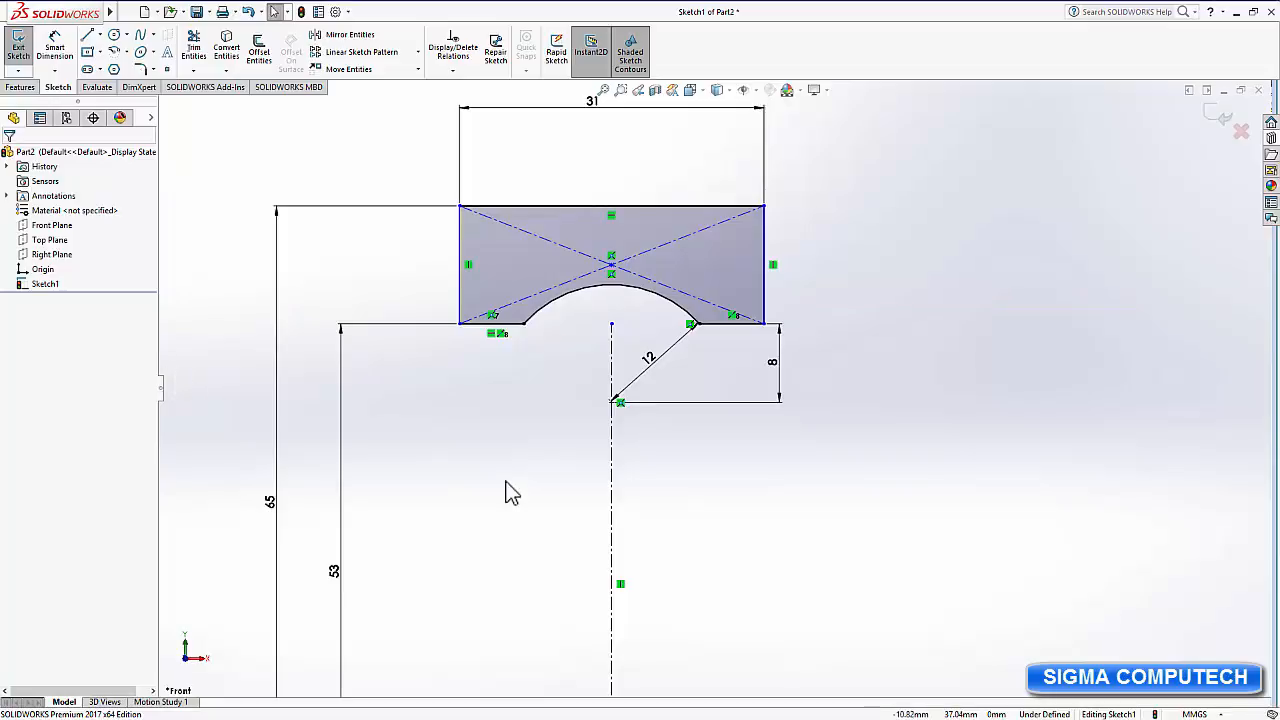
scroll(505, 492, "down", 2)
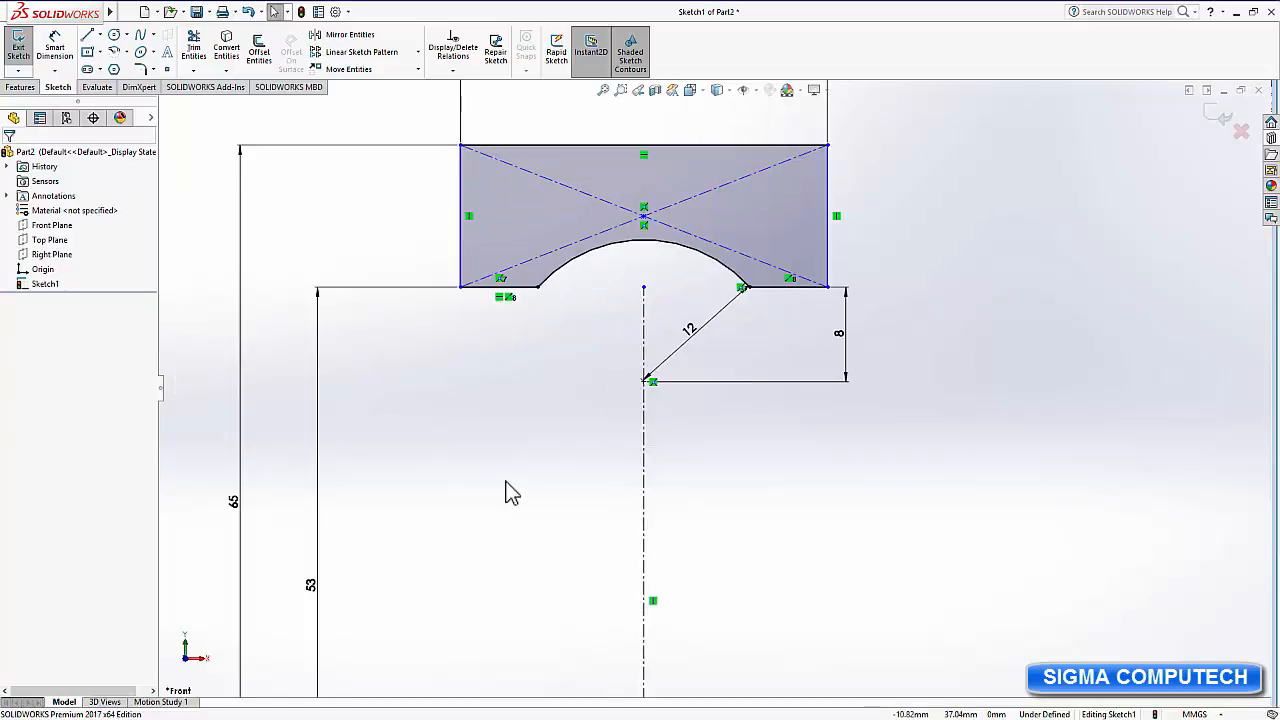
scroll(505, 492, "up", 4)
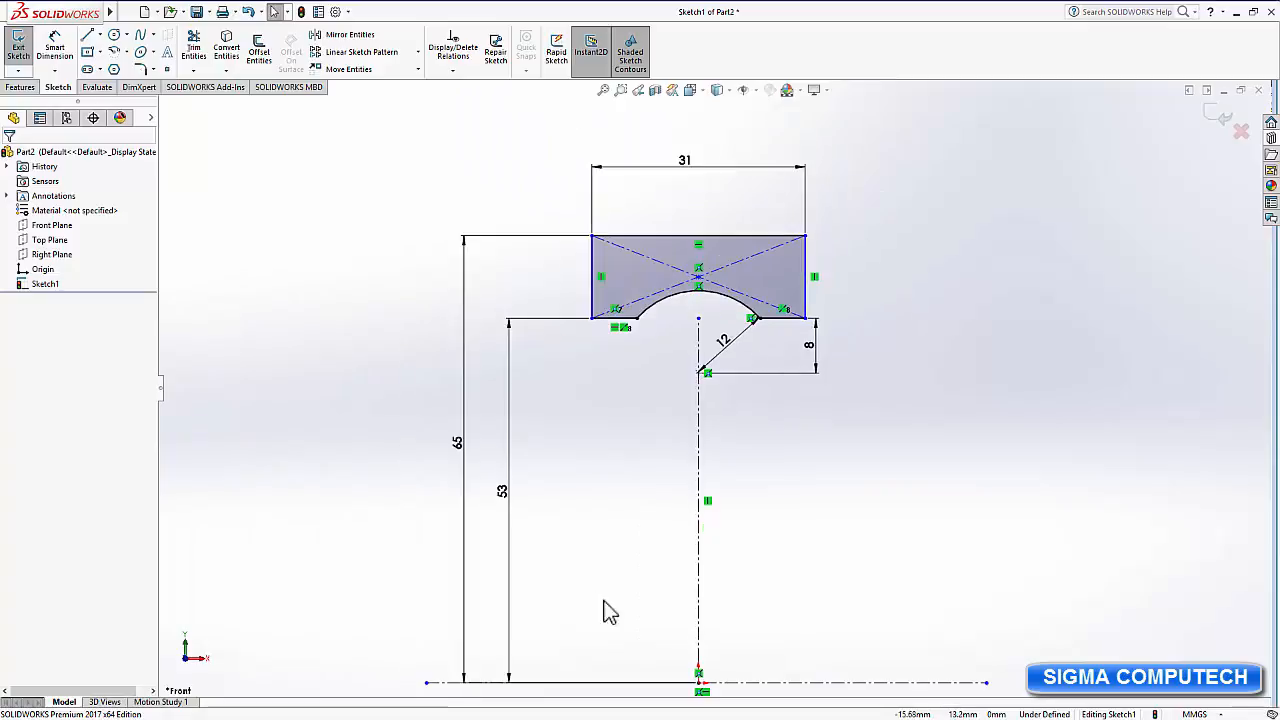
scroll(608, 612, "up", 3)
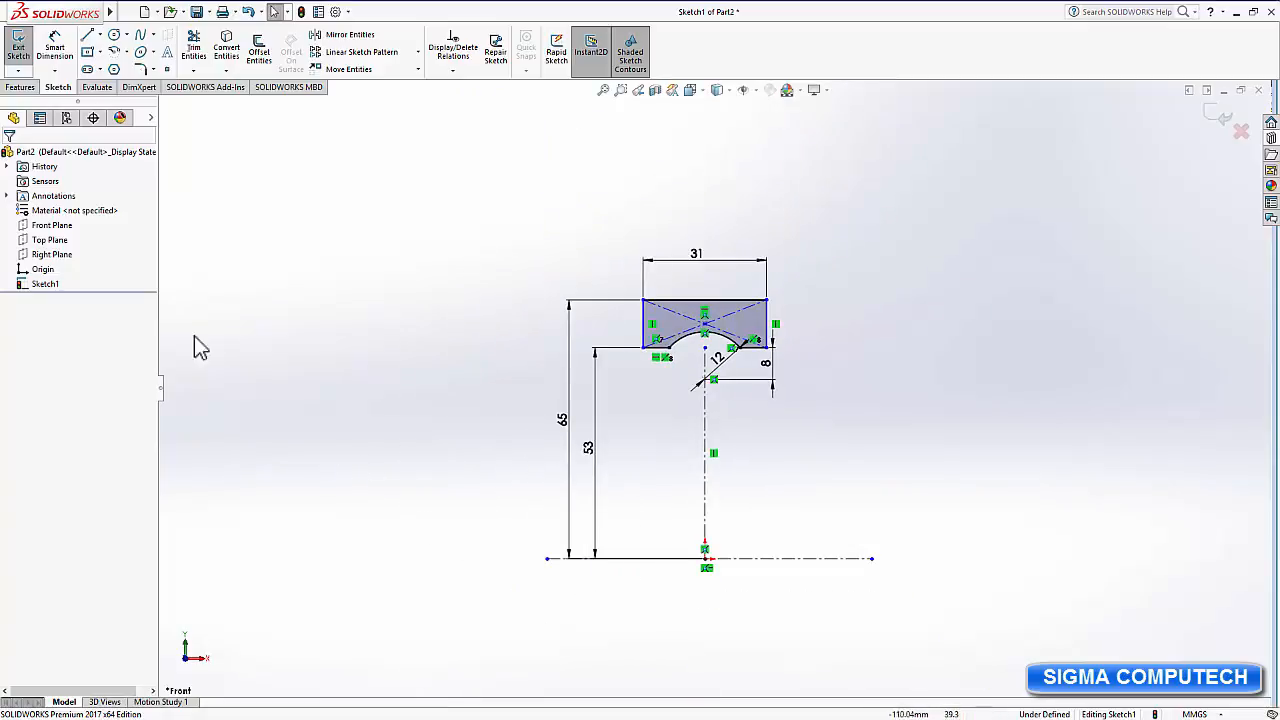
Revolve the grooved rectangular profile 360 degrees about the horizontal centerline with Revolved Boss/Base.
left_click(19, 87)
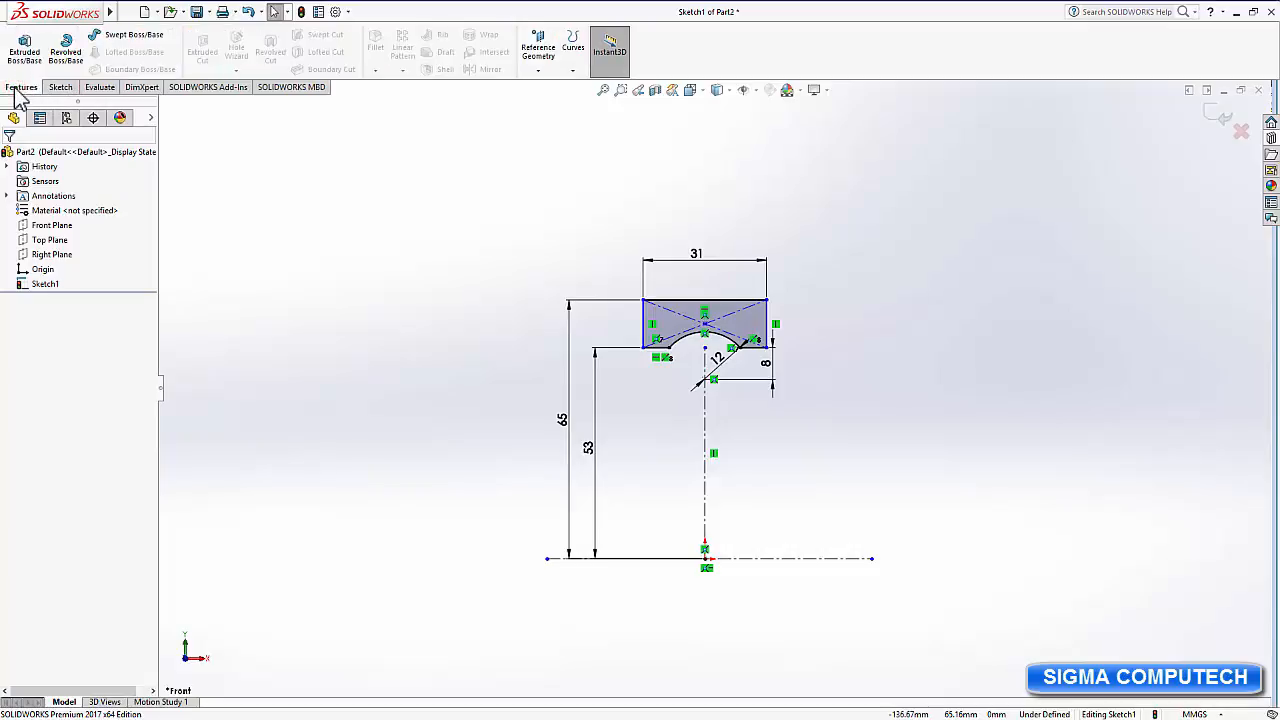
left_click(66, 48)
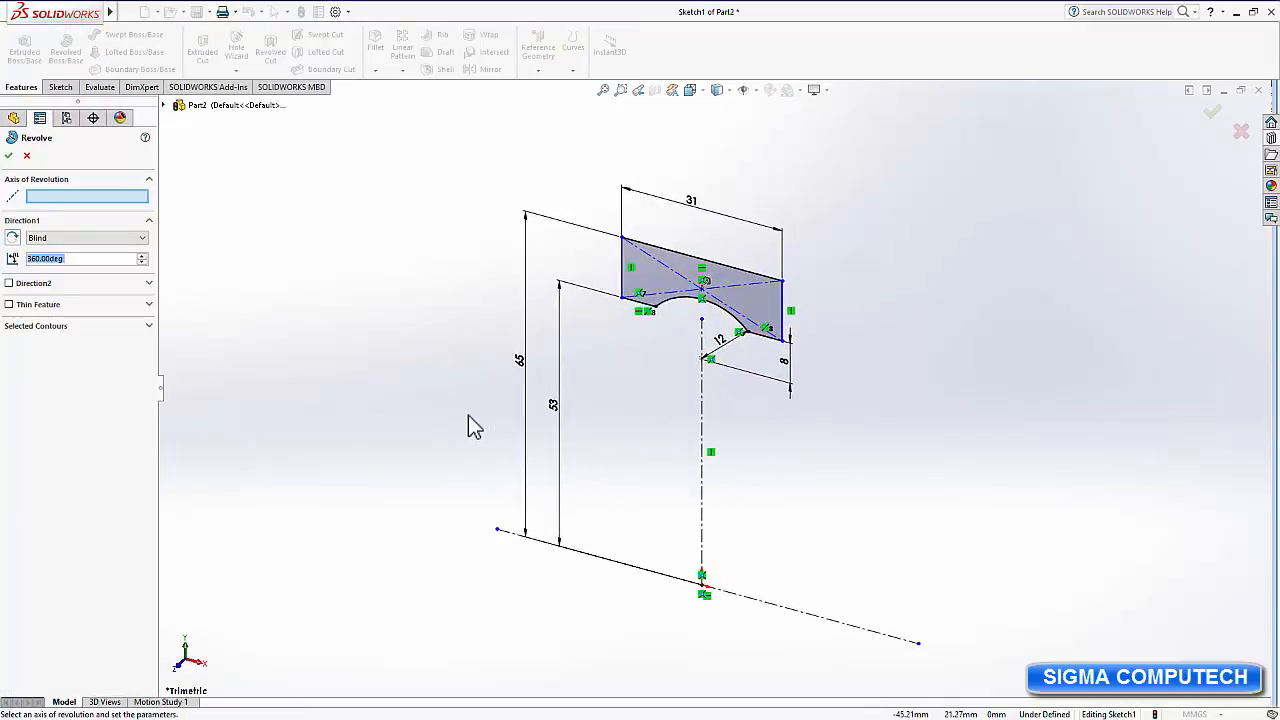
left_click(788, 618)
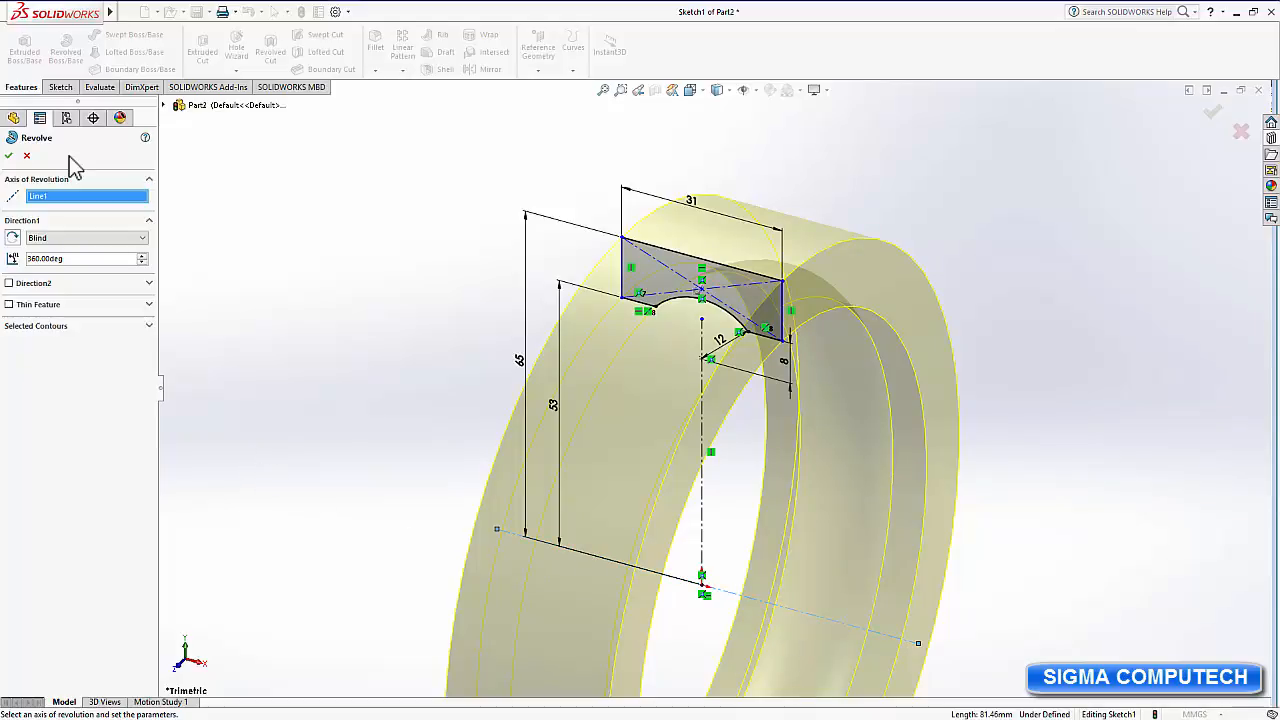
left_click(10, 157)
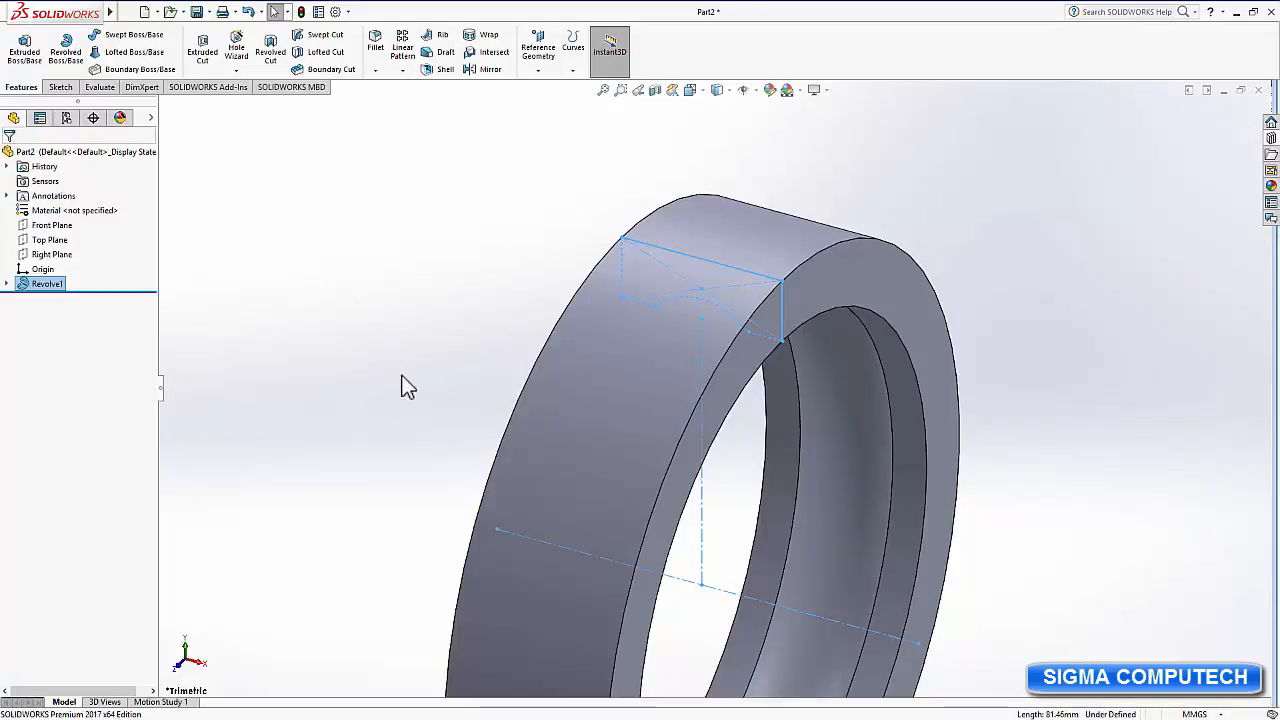
Fillet the edges of the ring's outer cylindrical face with a 2.1 mm radius.
left_click(797, 230)
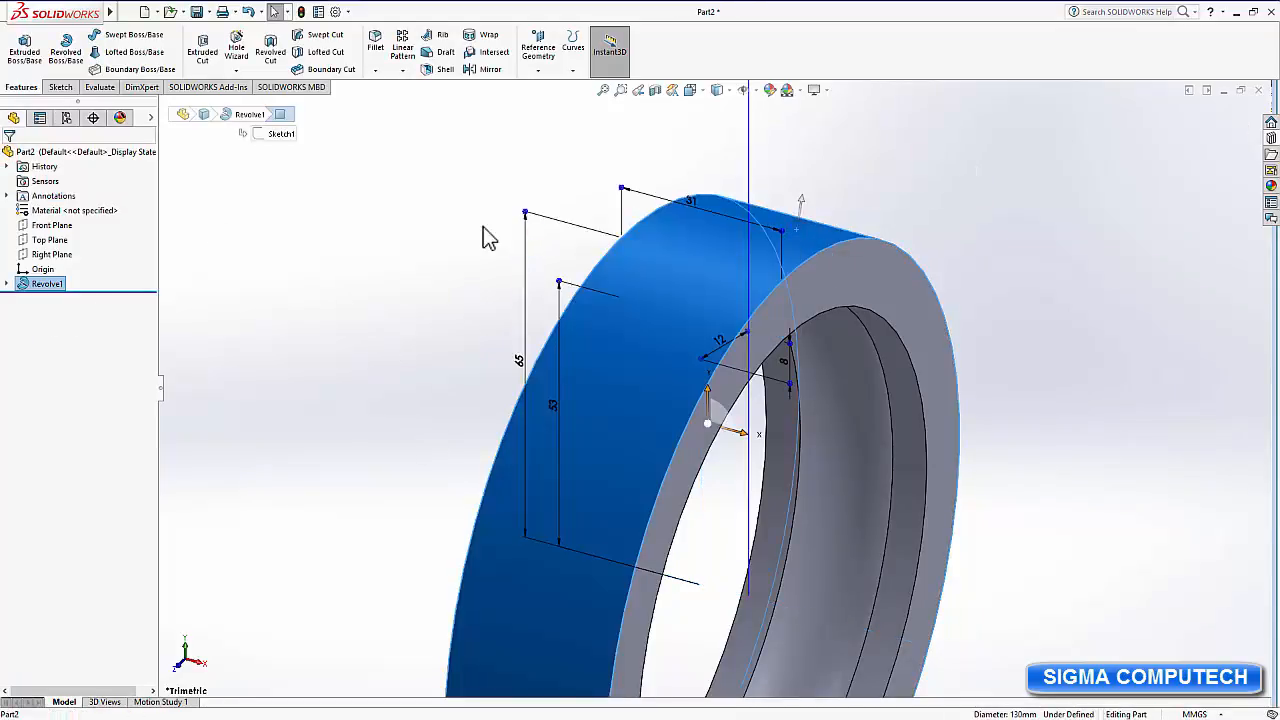
left_click(375, 42)
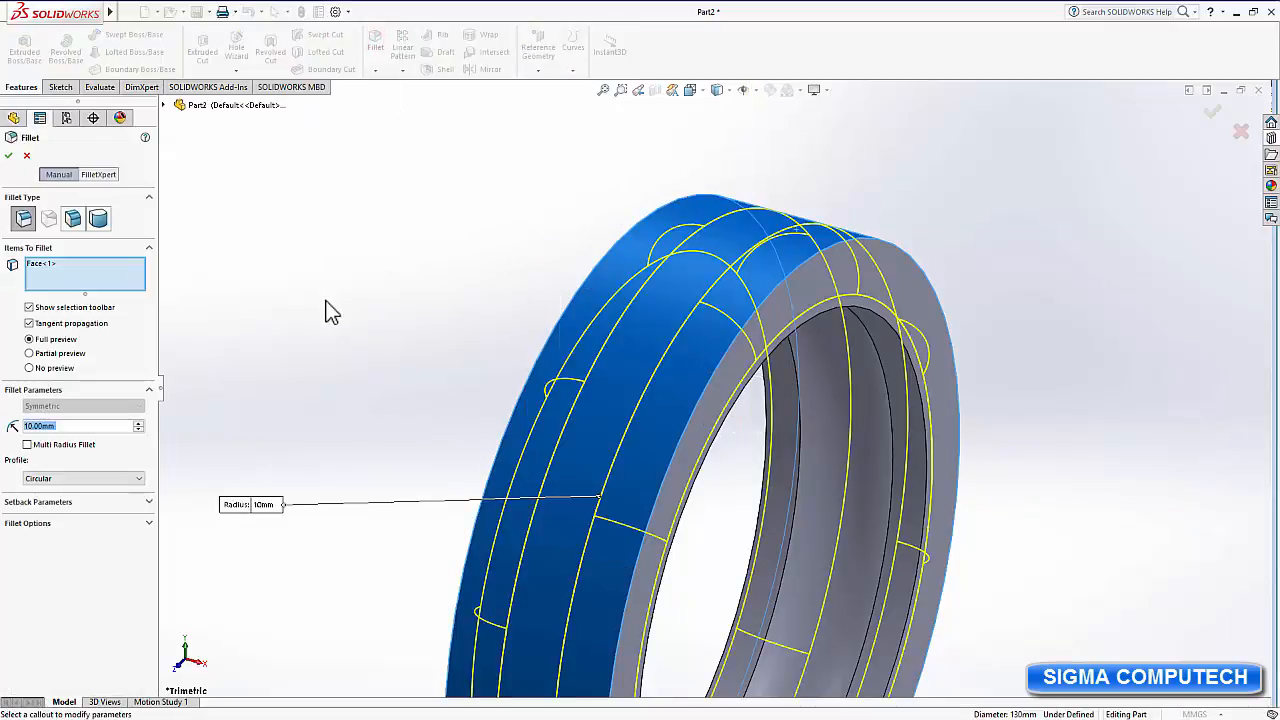
left_click(40, 428)
left_click_drag(43, 427, 22, 426)
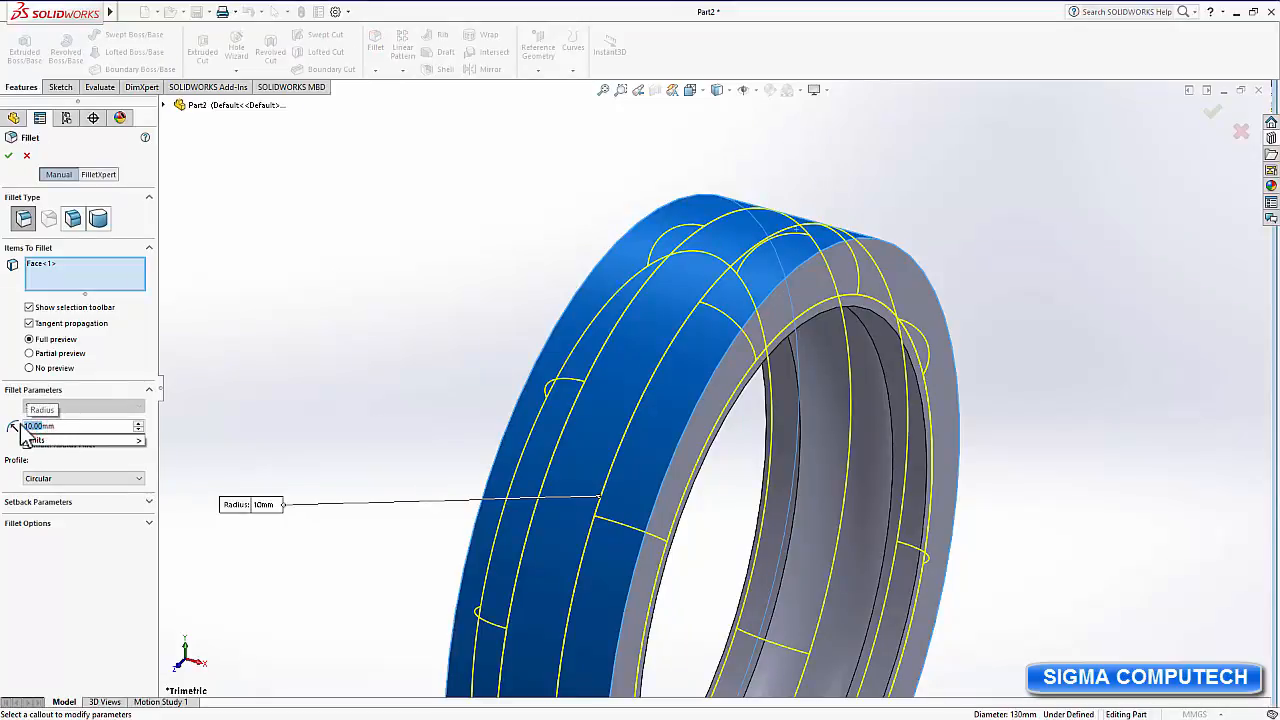
type("3")
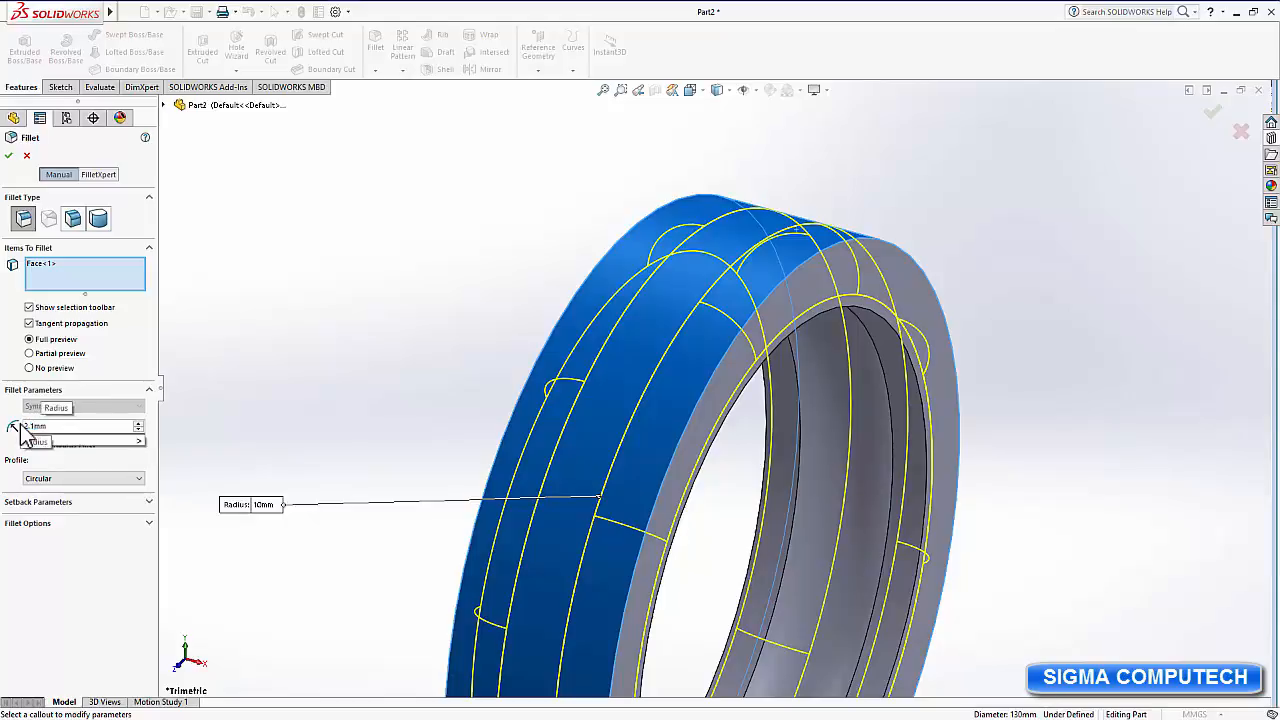
left_click(10, 157)
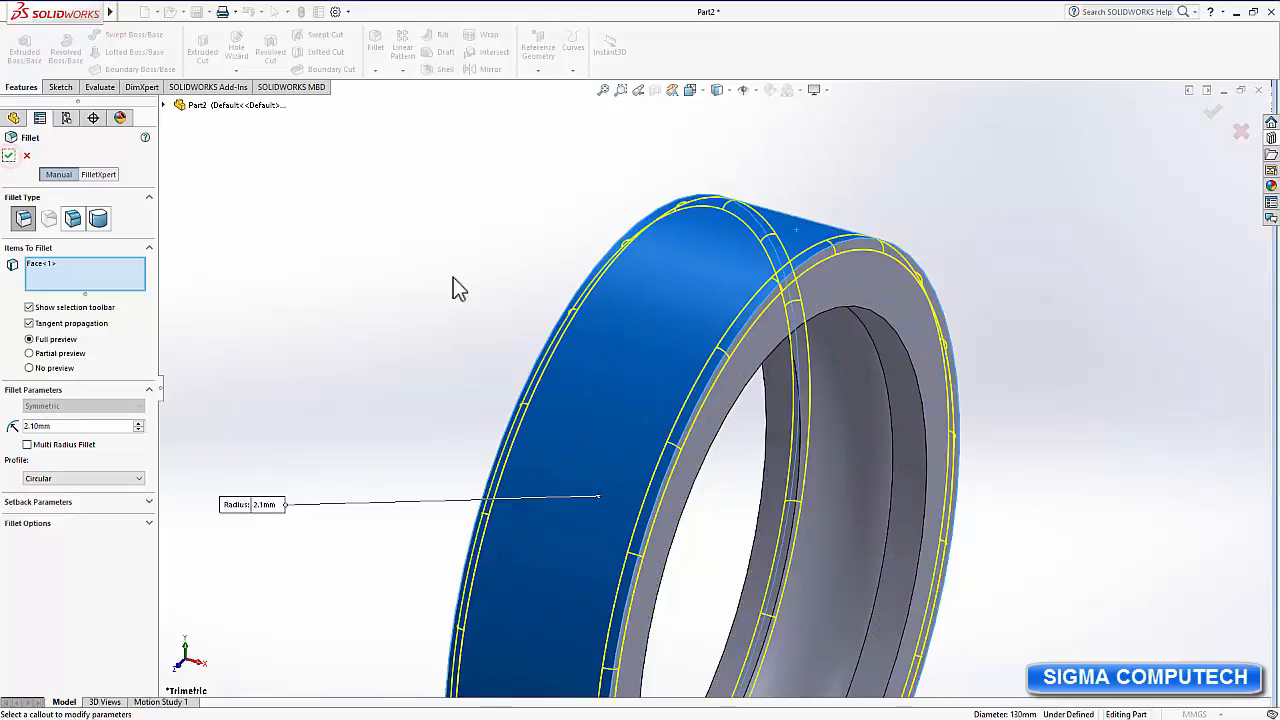
left_click(936, 193)
left_click(10, 157)
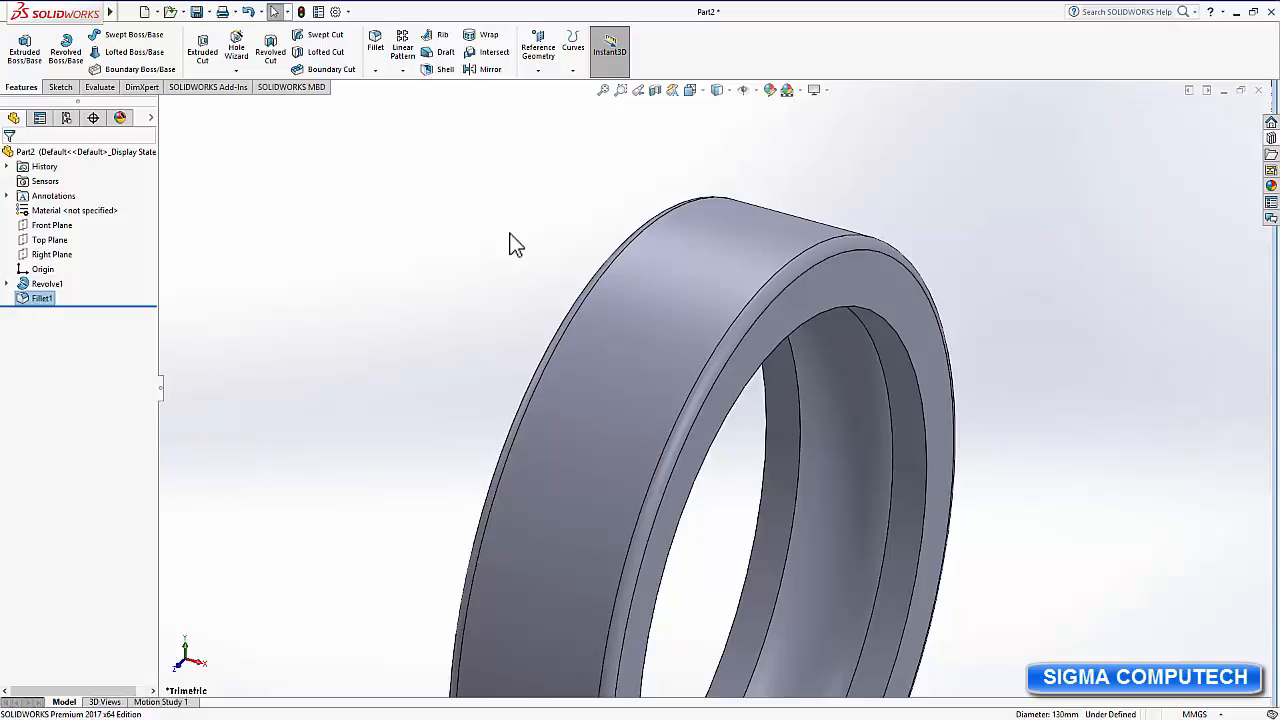
left_click(1047, 425)
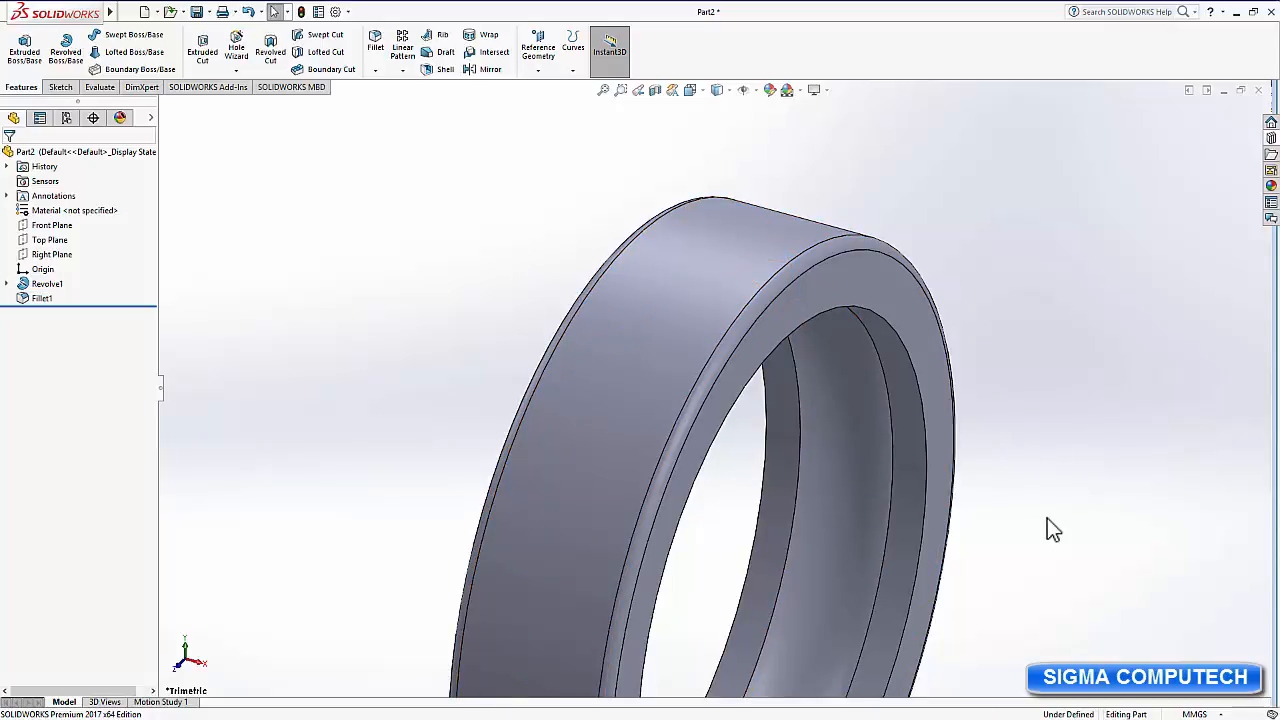
scroll(1047, 522, "down", 2)
scroll(1053, 536, "up", 2)
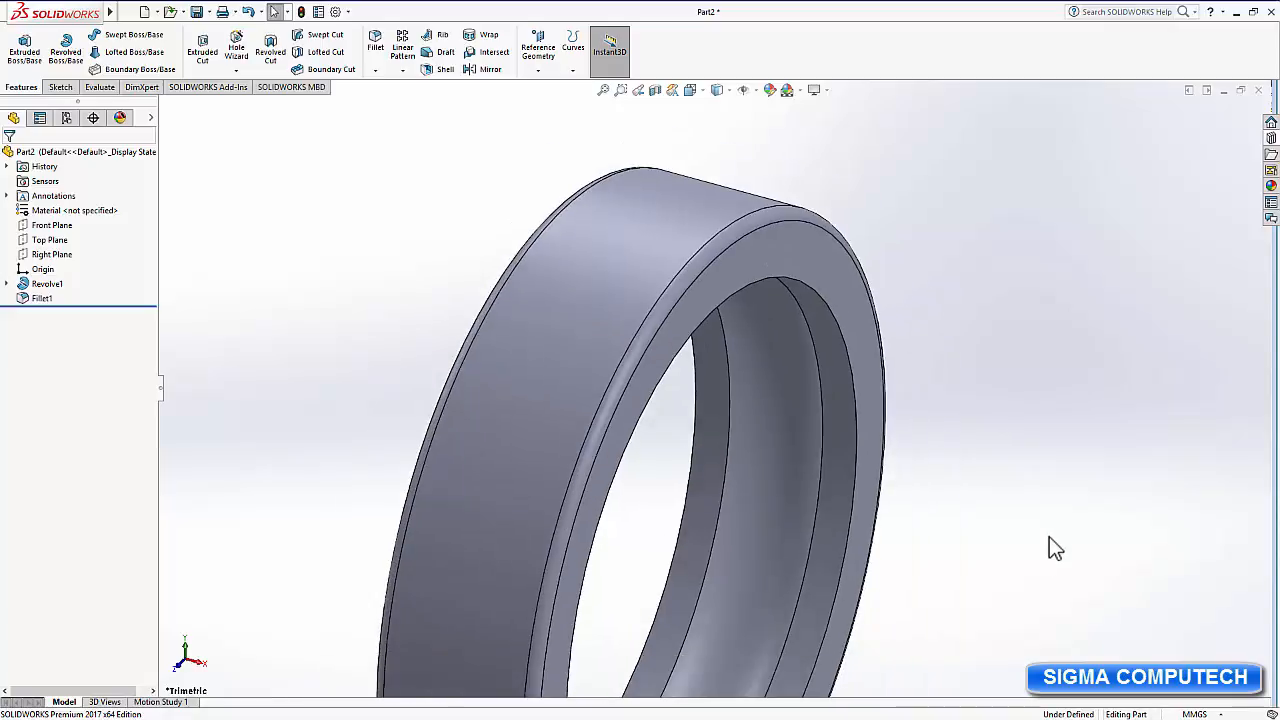
scroll(1040, 613, "up", 1)
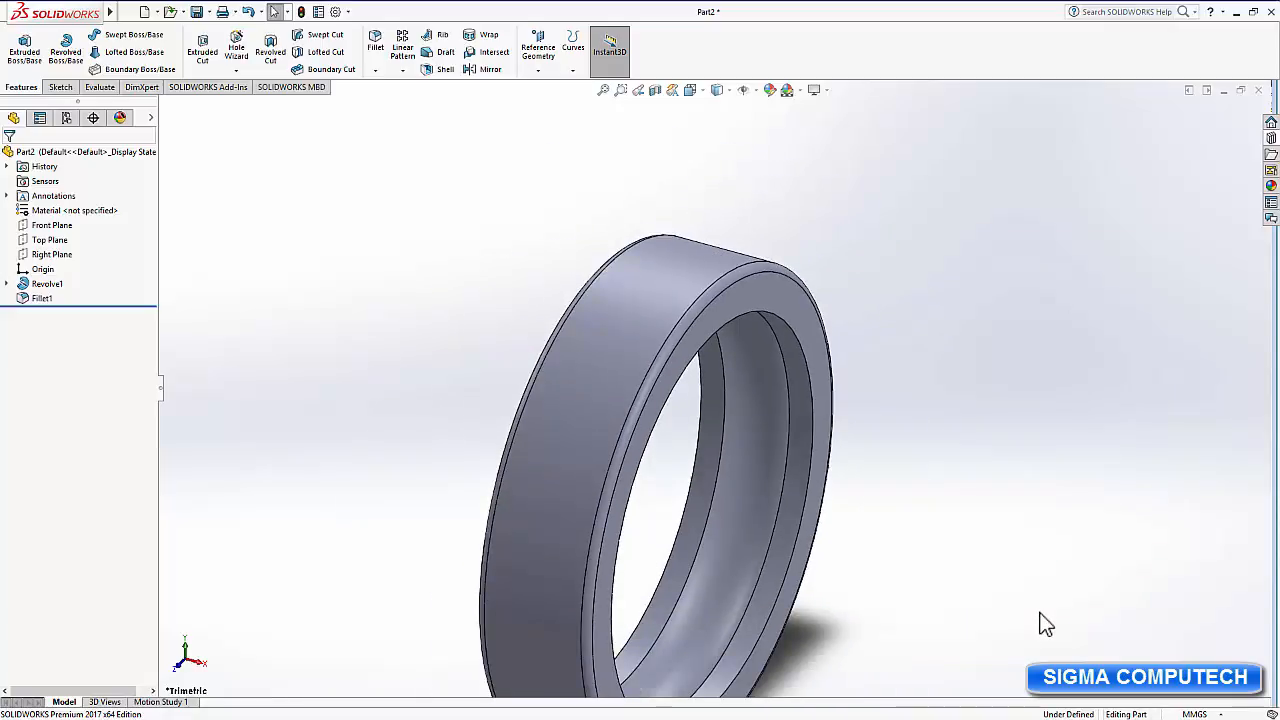
scroll(1040, 624, "up", 1)
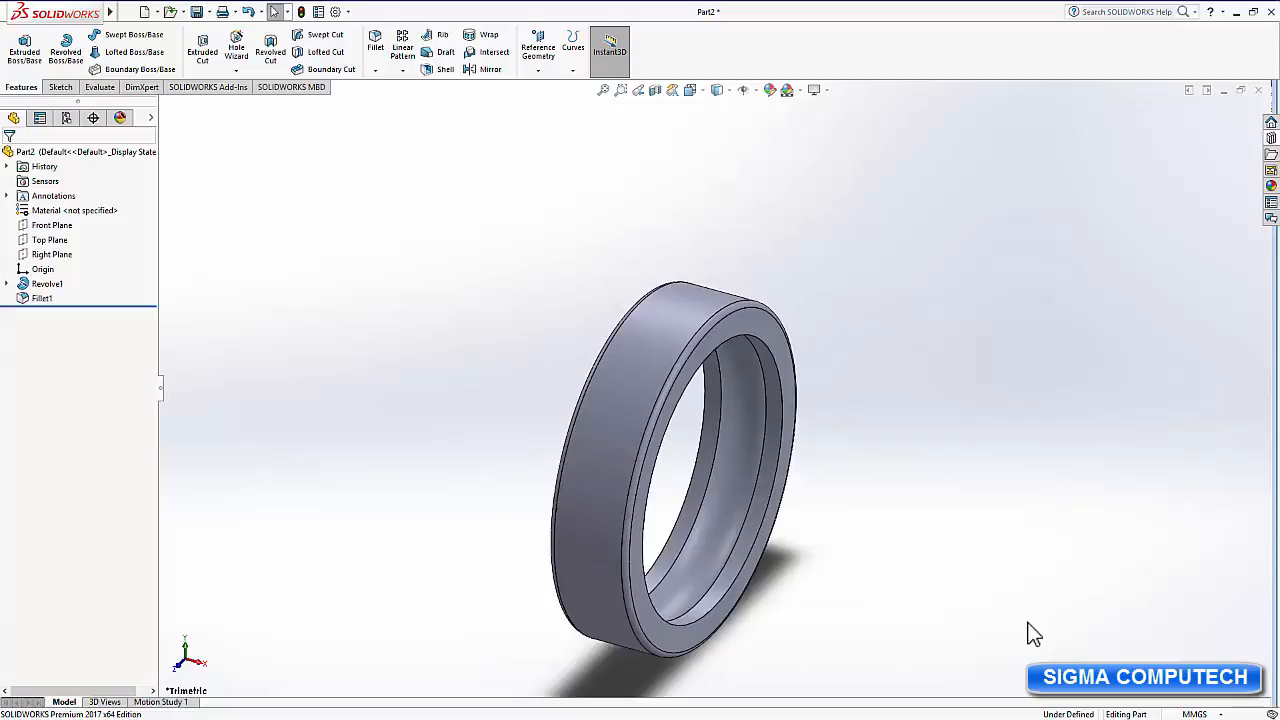
middle_click_drag(1028, 622, 994, 548, "ctrl")
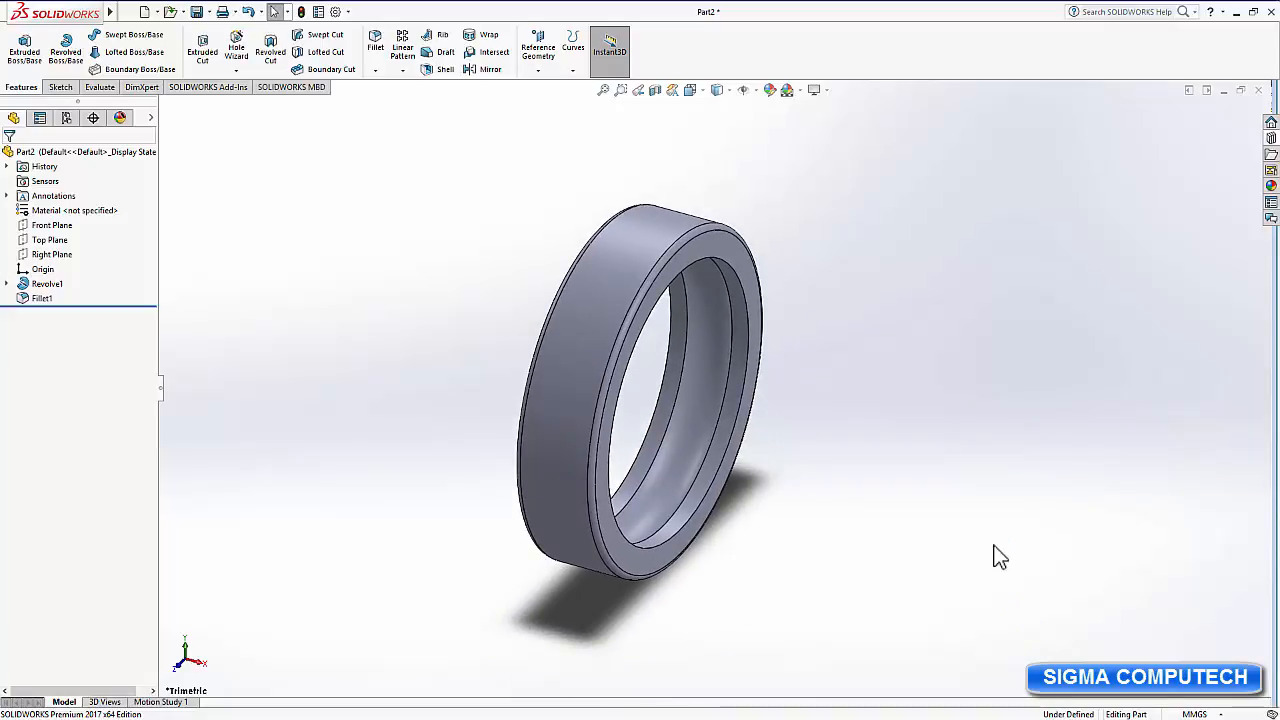
Start saving the part, create a folder named SIGMA BALL BEARING on the Desktop and open it.
left_click(199, 18)
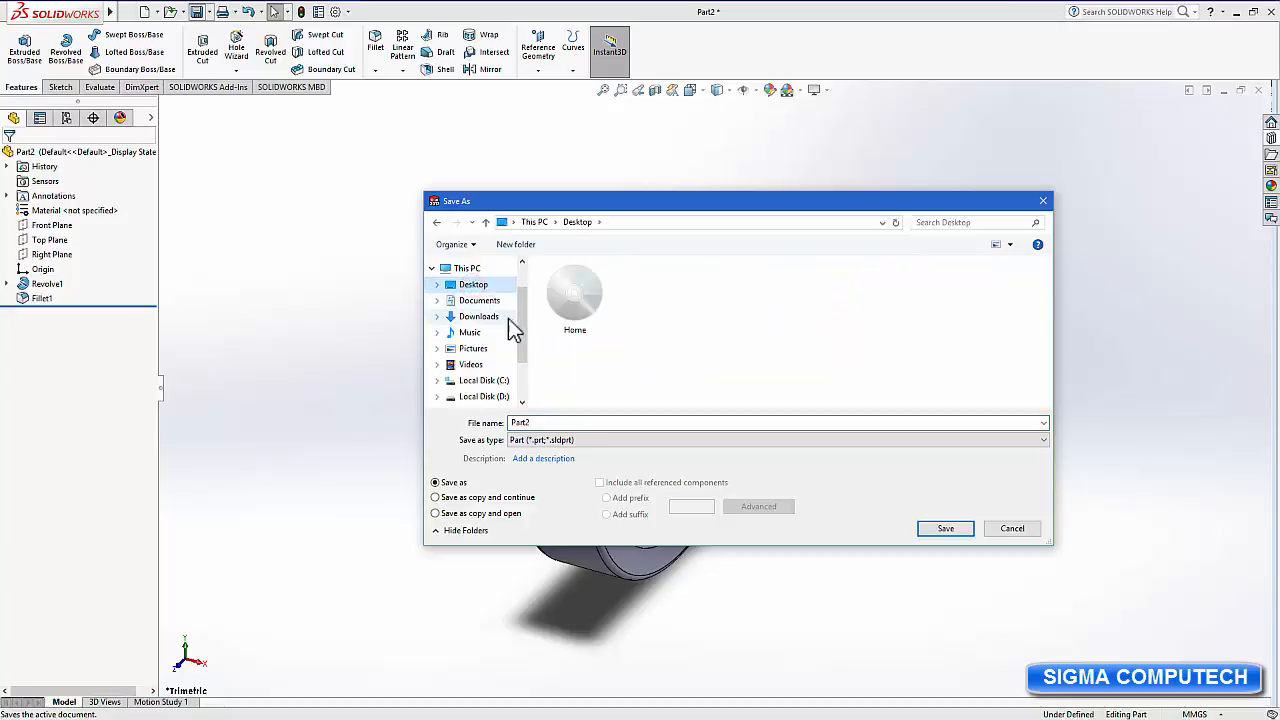
left_click(516, 244)
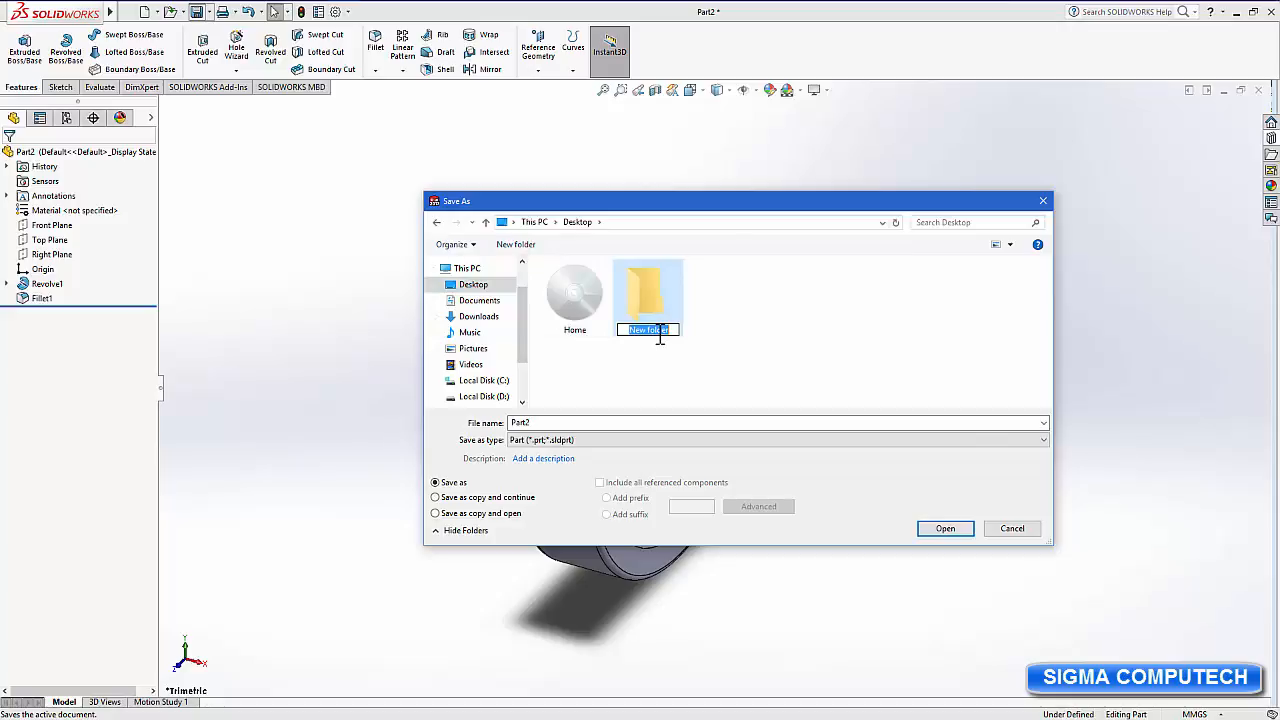
type("SIGMA BALL BEARING")
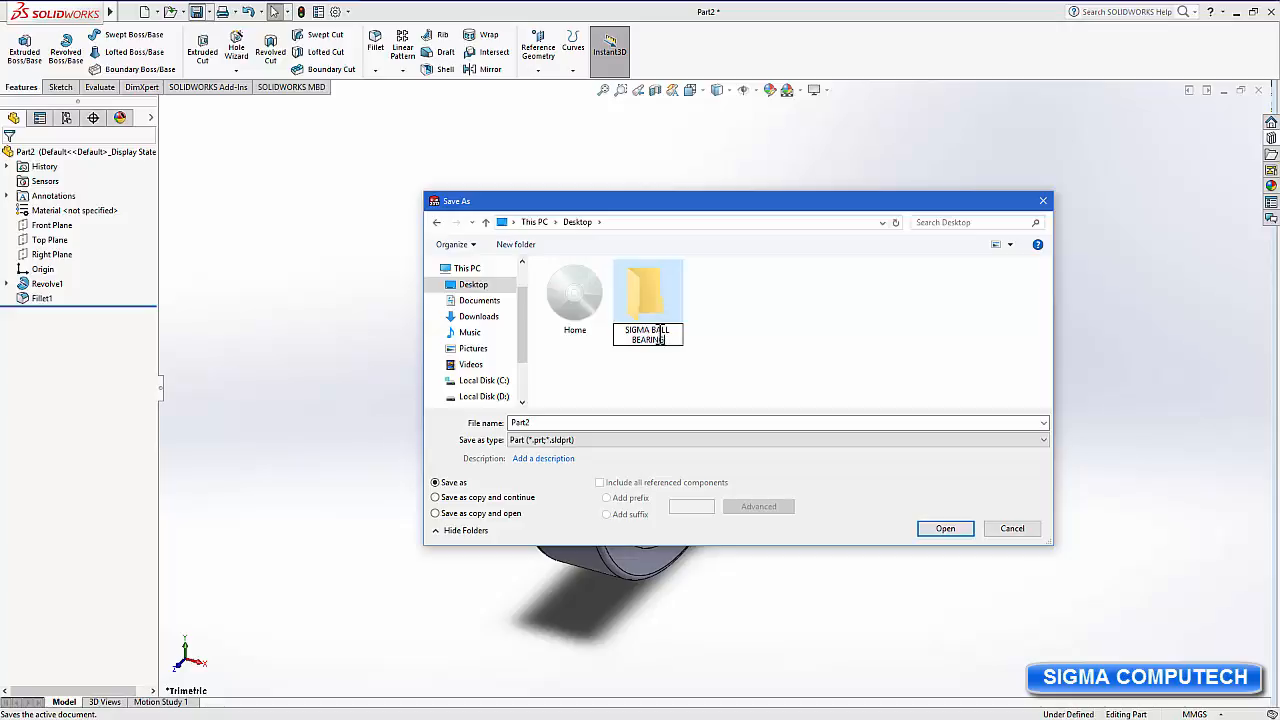
left_click(766, 321)
left_click(642, 295)
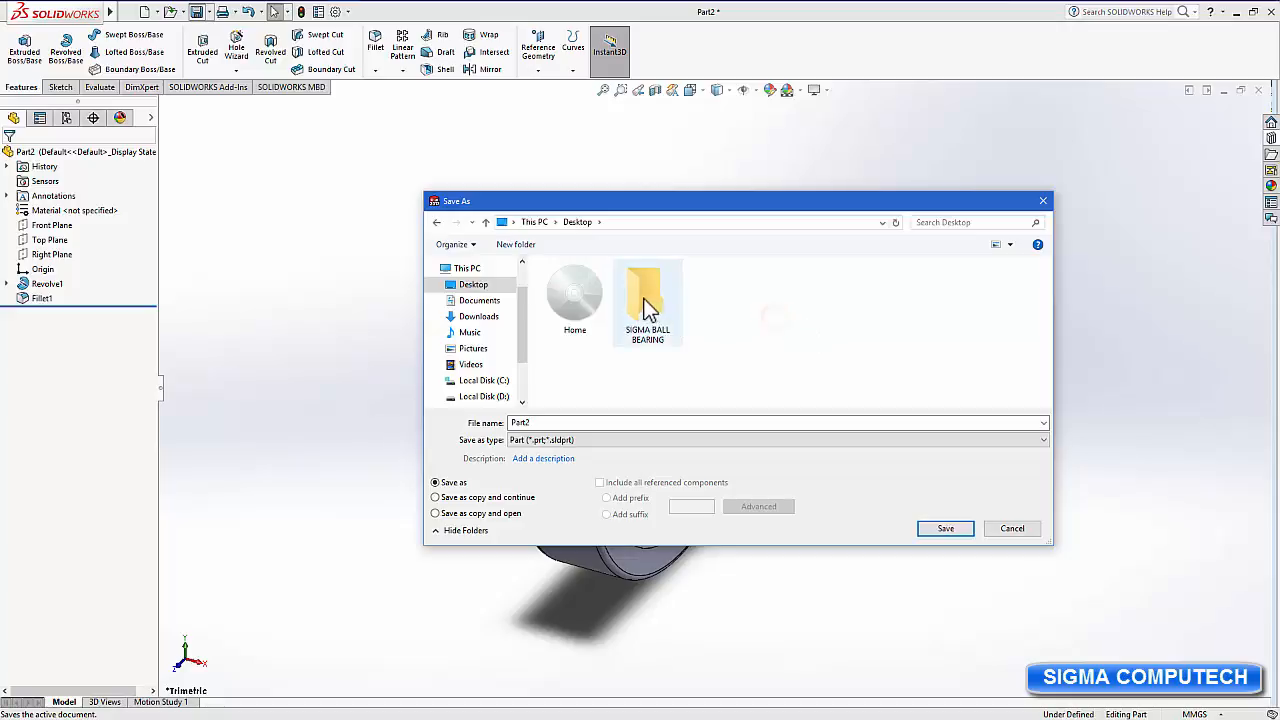
double_click(642, 295)
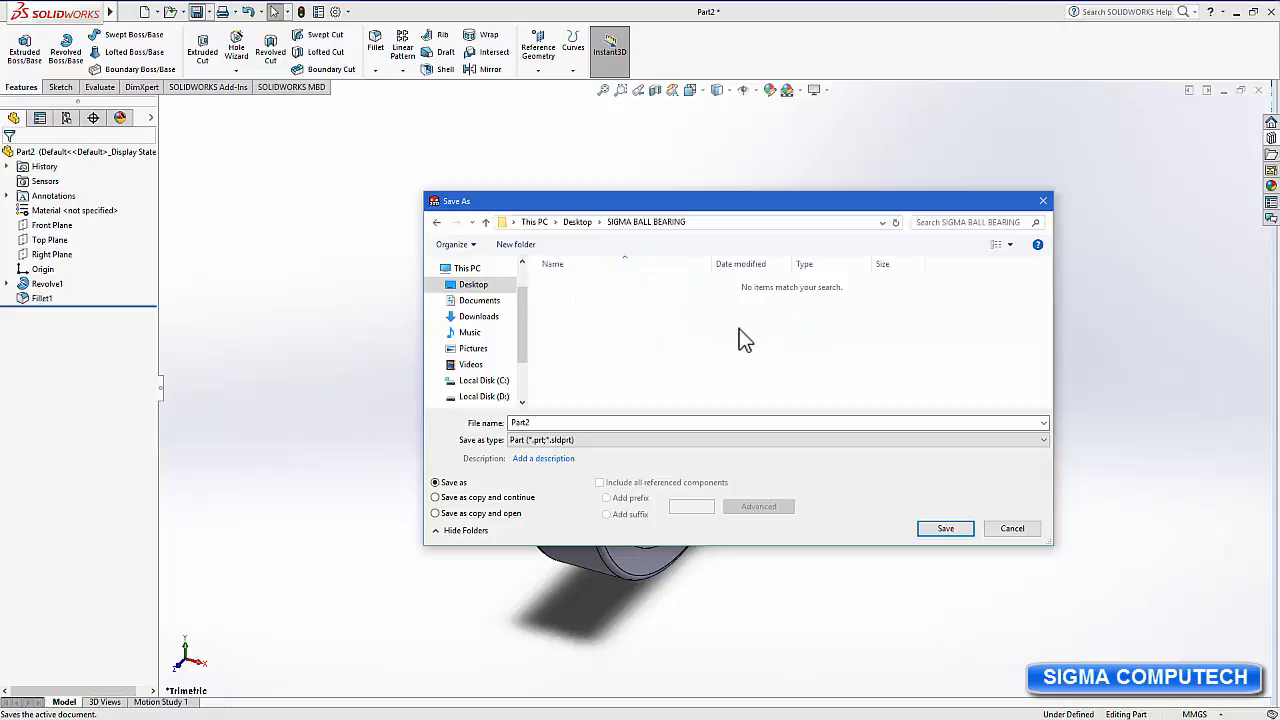
Save the part as Outer Ring in the SIGMA BALL BEARING folder and close it.
double_click(535, 423)
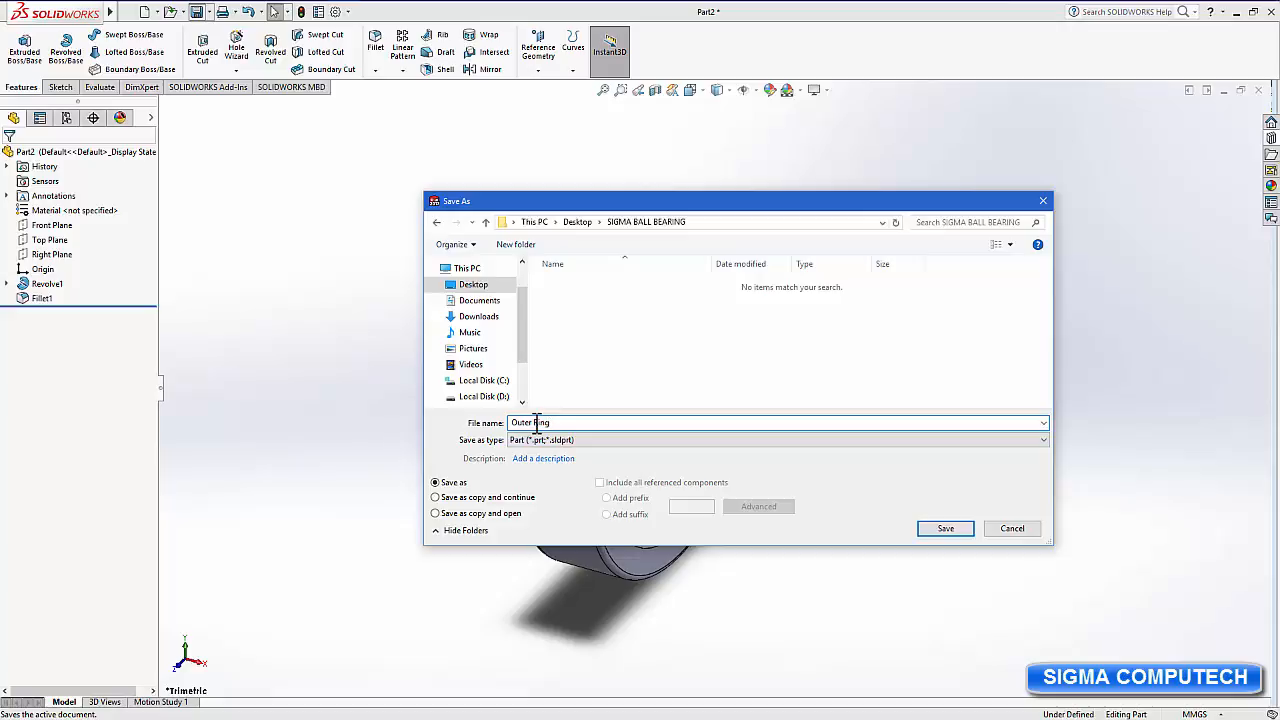
left_click(947, 528)
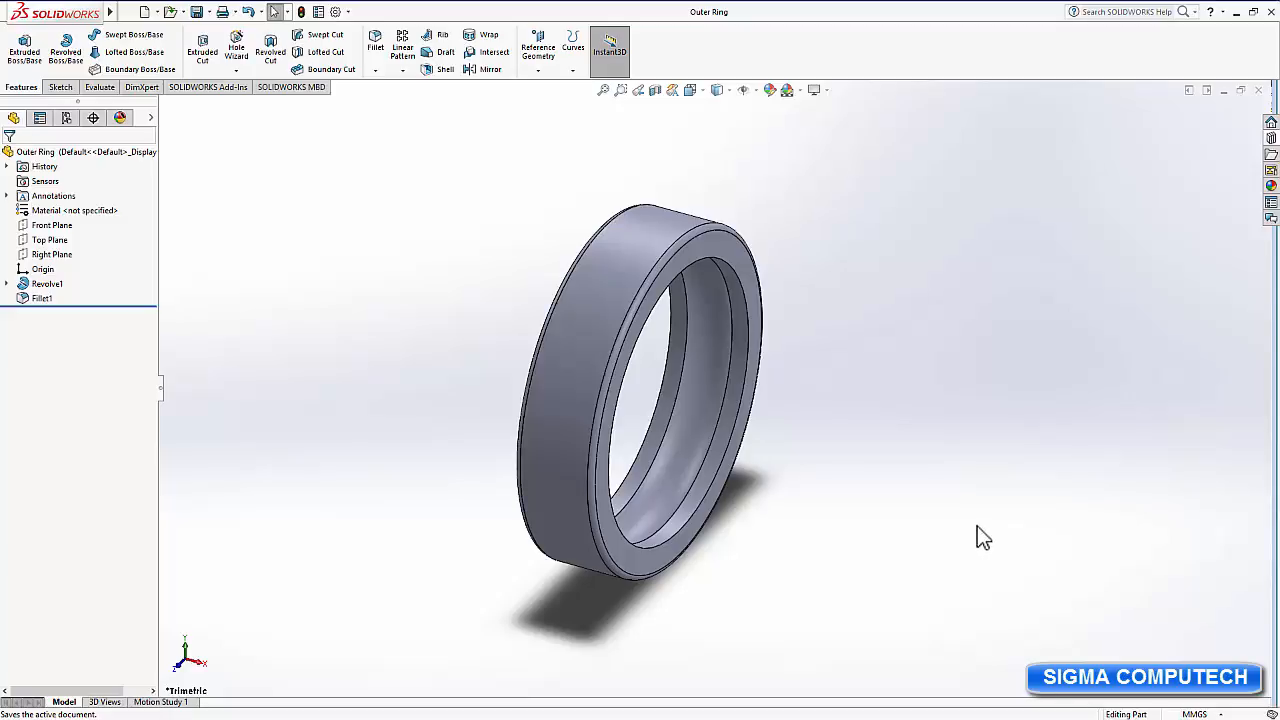
left_click(1259, 90)
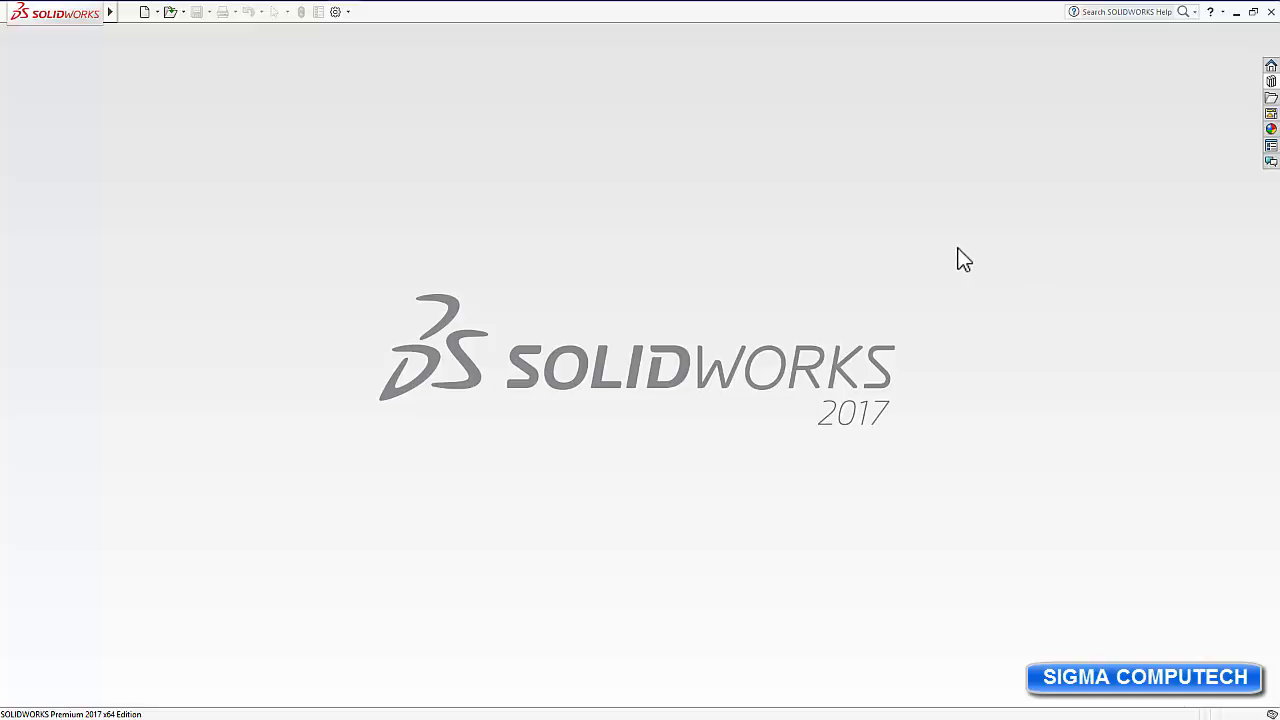
Create a new part document and start a sketch on the Front Plane.
left_click(144, 12)
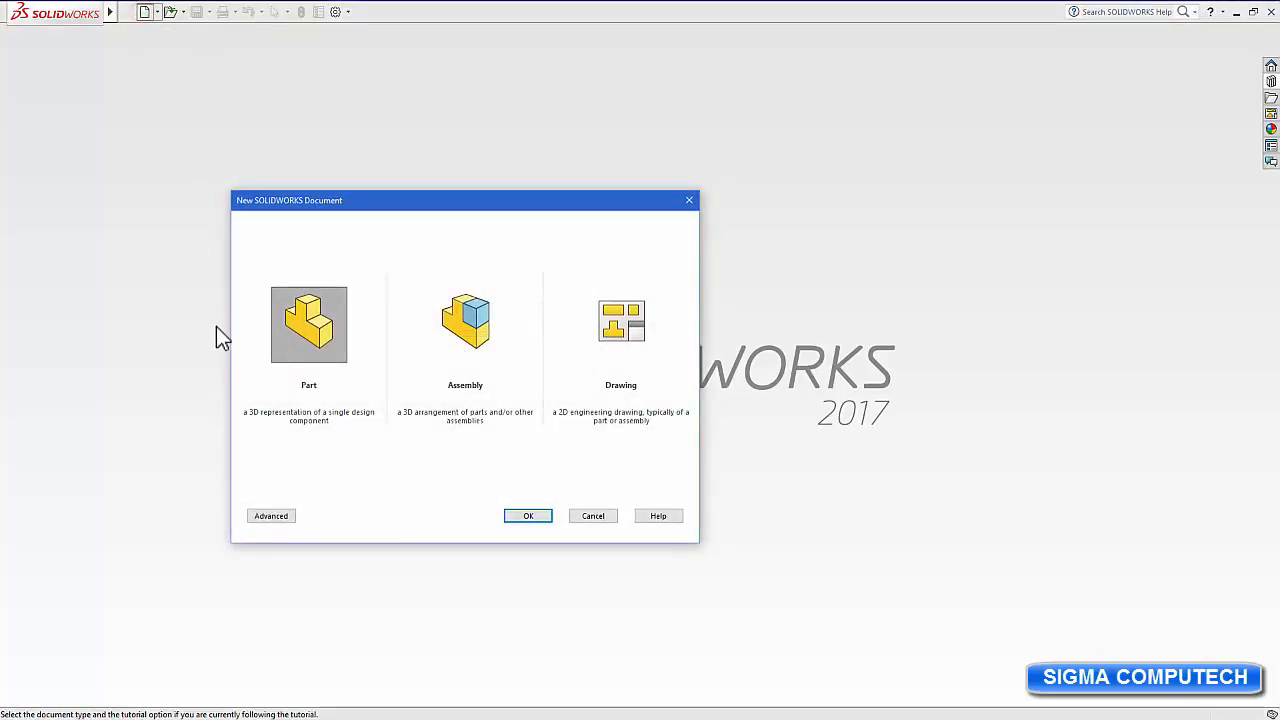
left_click(535, 516)
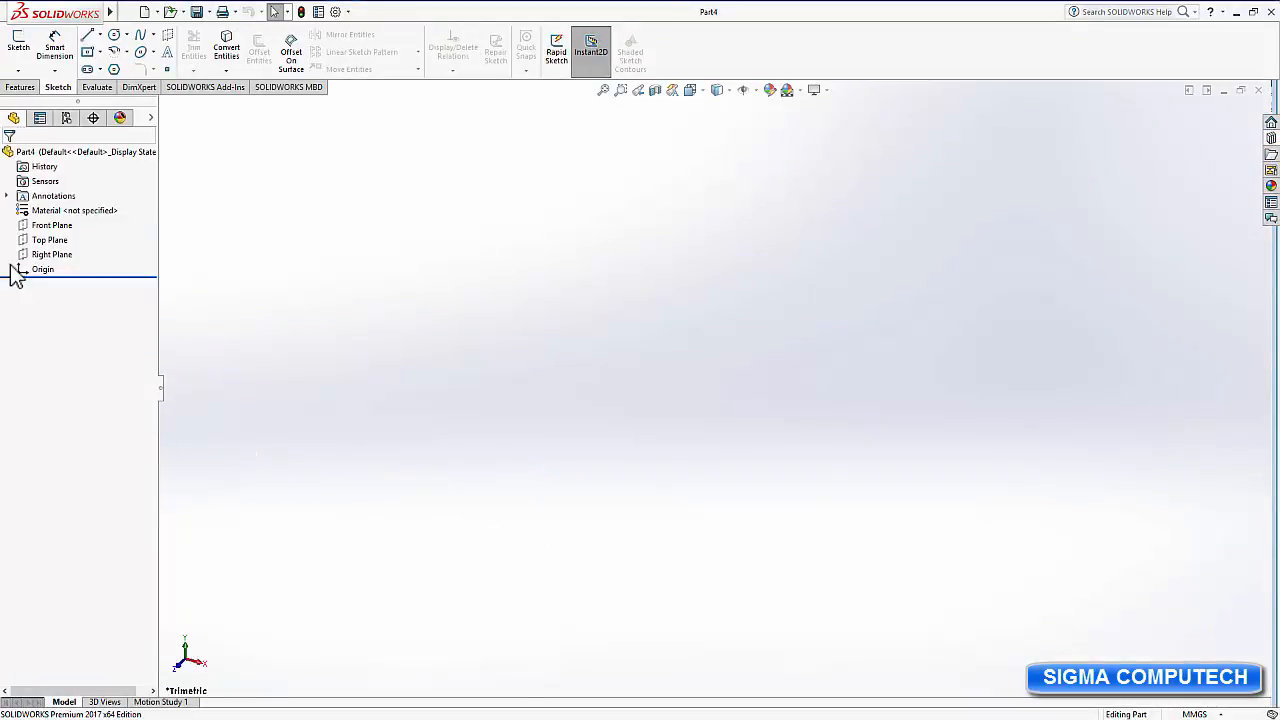
left_click(40, 225)
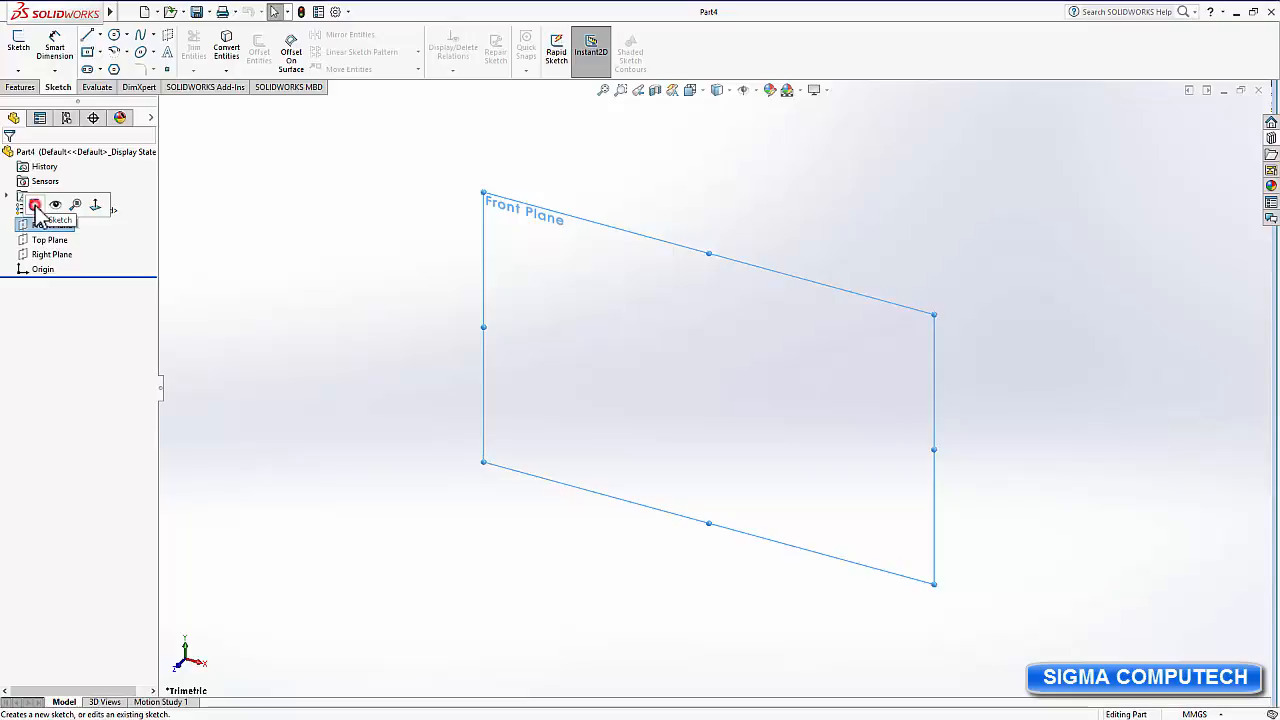
left_click(35, 205)
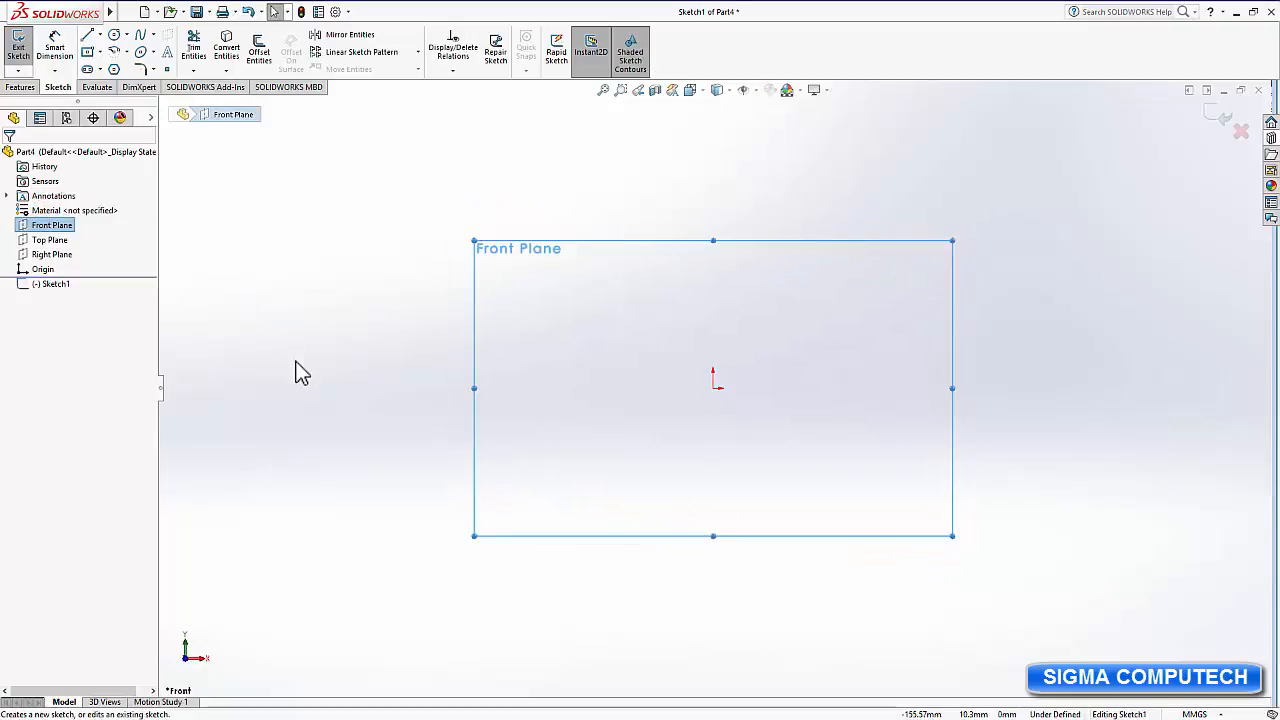
Sketch a horizontal centerline through the origin, extending about 58 mm to the right of it.
left_click(100, 35)
left_click(108, 62)
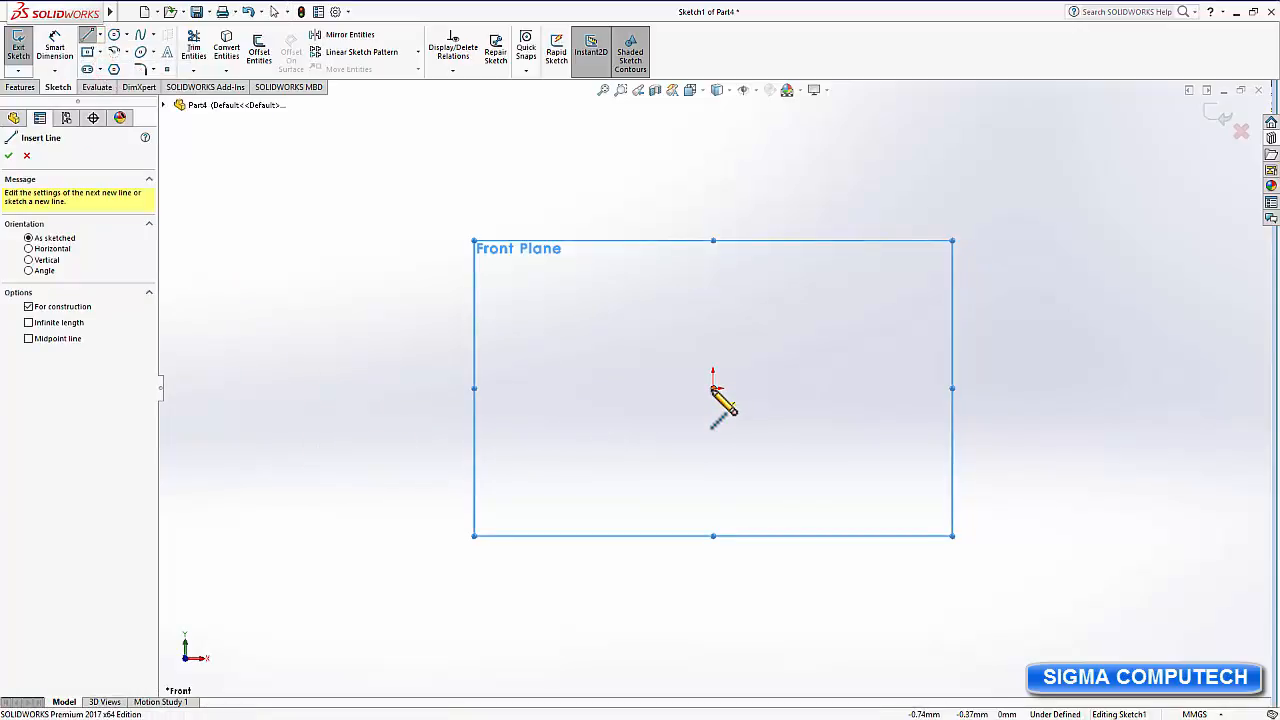
left_click(713, 388)
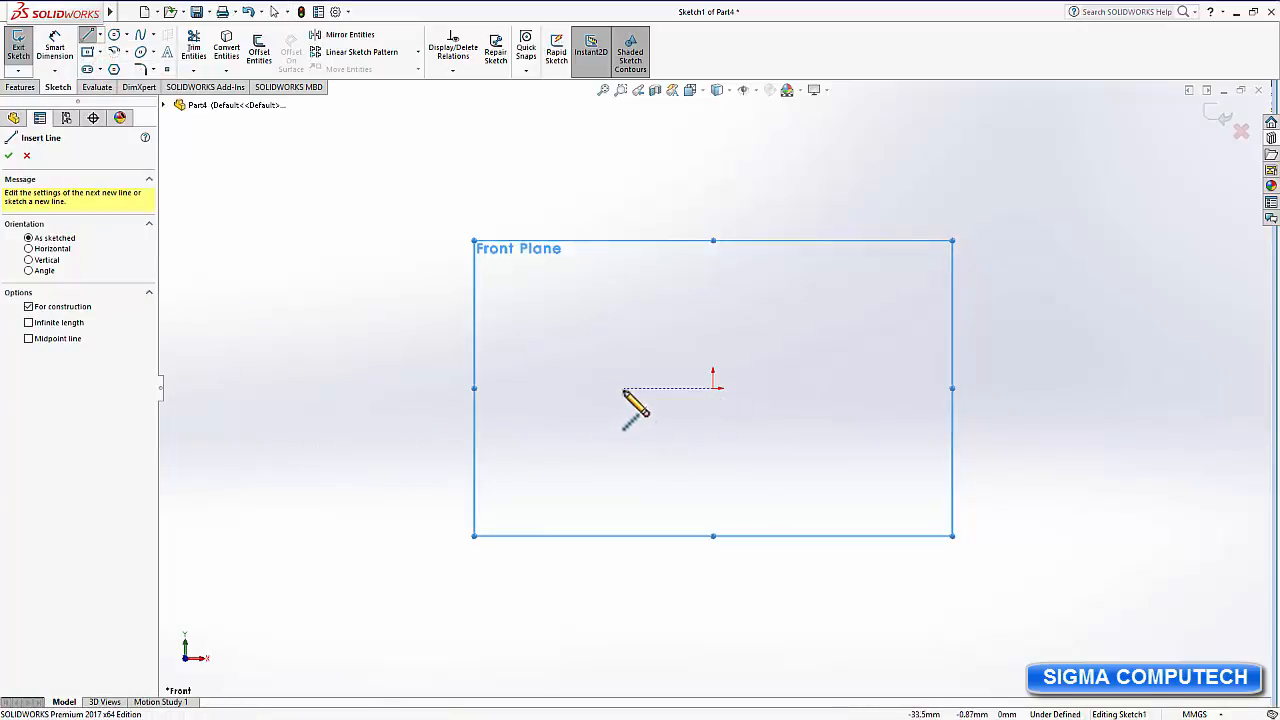
left_click(571, 388)
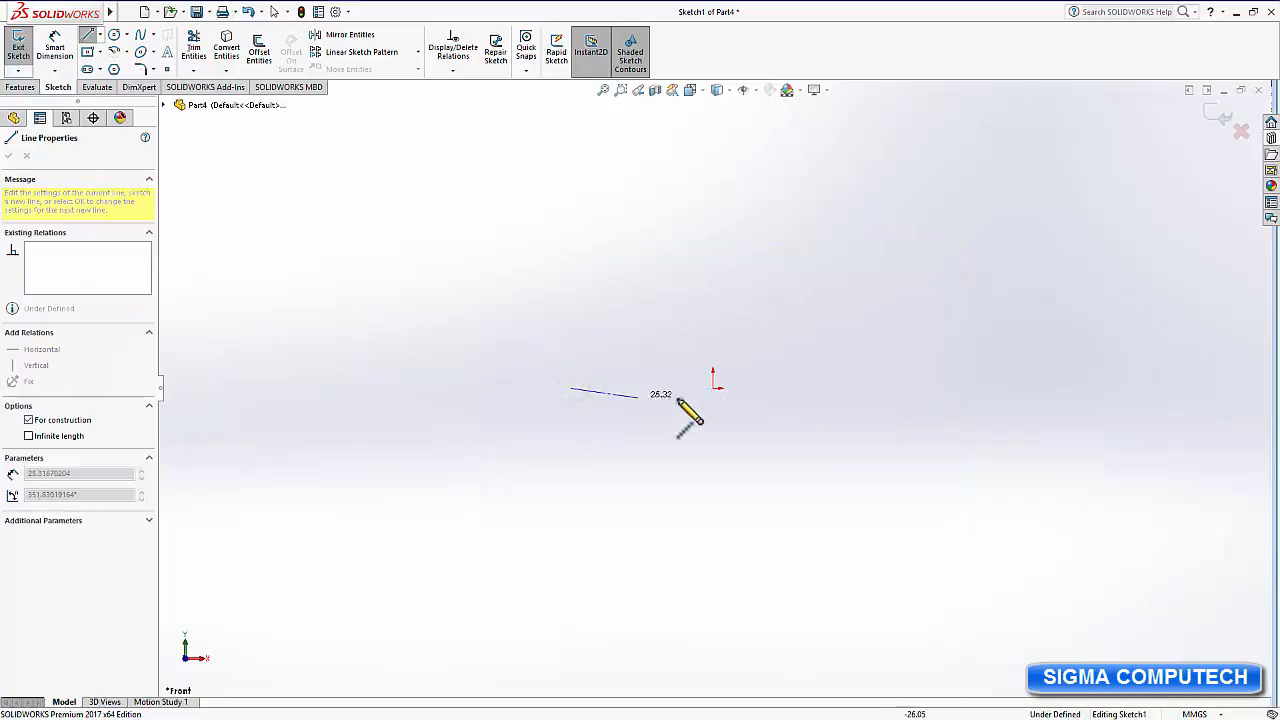
left_click(870, 388)
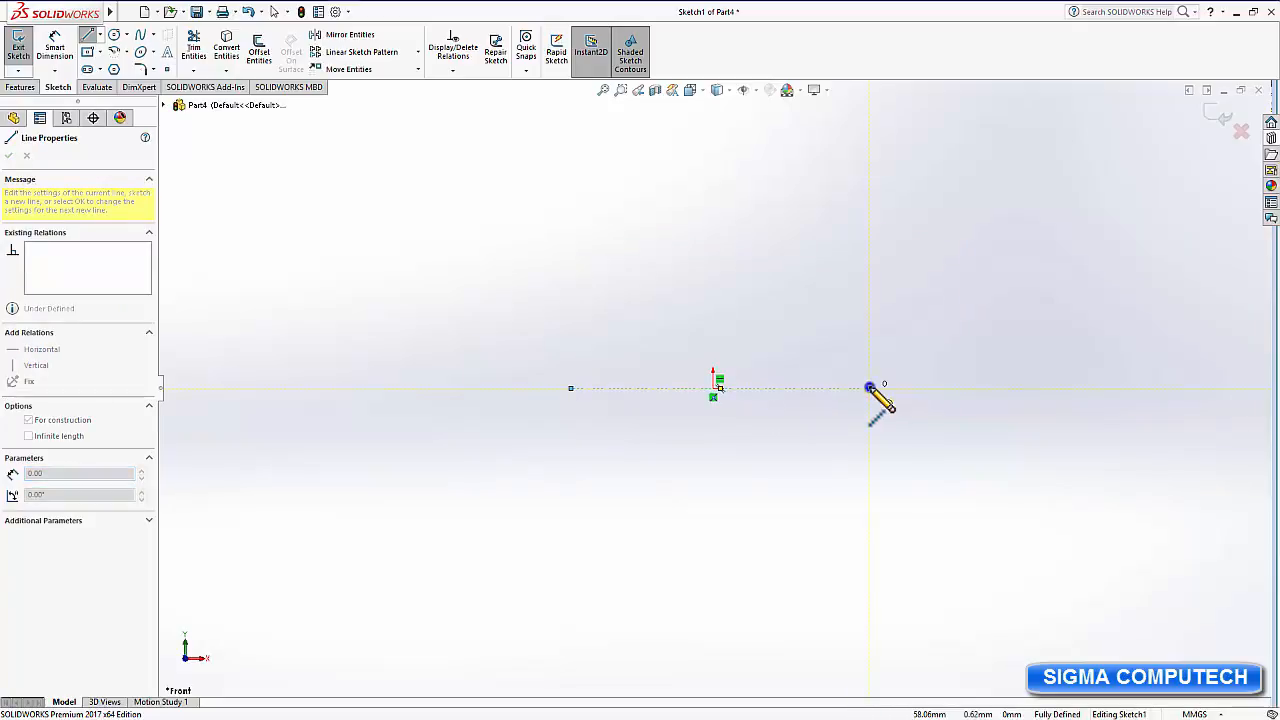
right_click(870, 389)
left_click(922, 398)
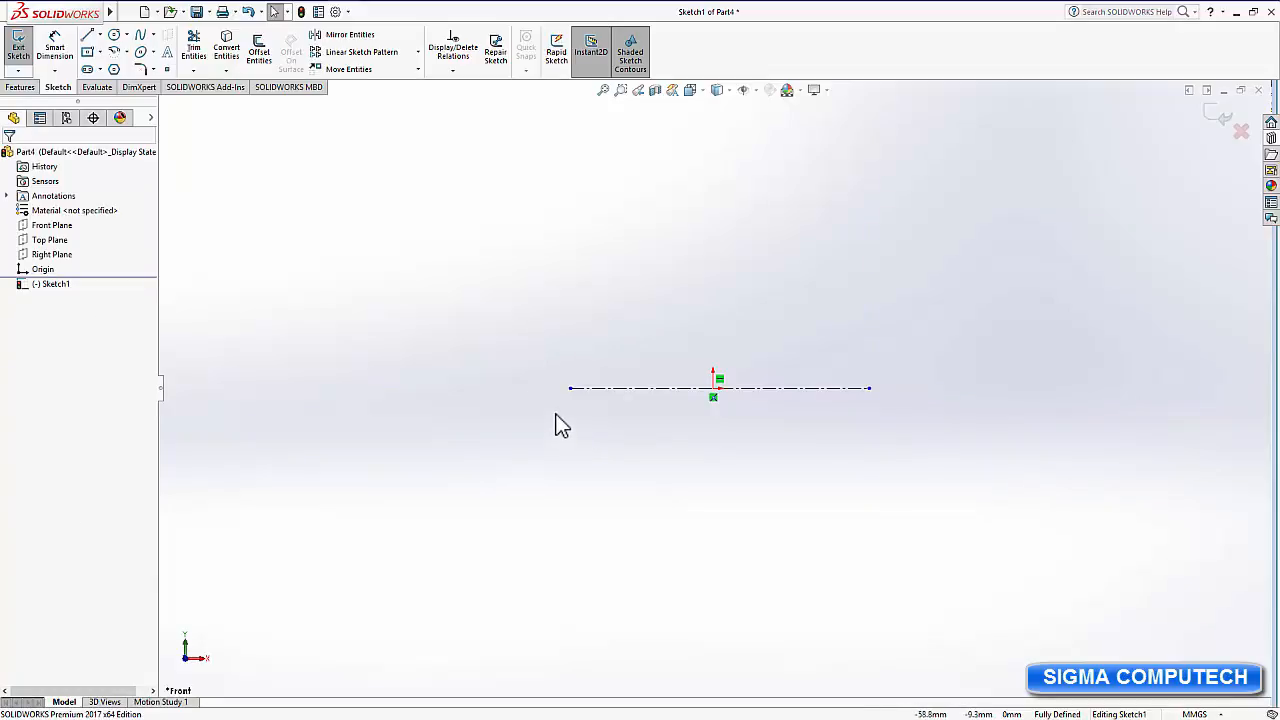
Sketch a center rectangle about 56 mm wide and 28 mm high, centred about 53 mm directly above the origin.
left_click(100, 52)
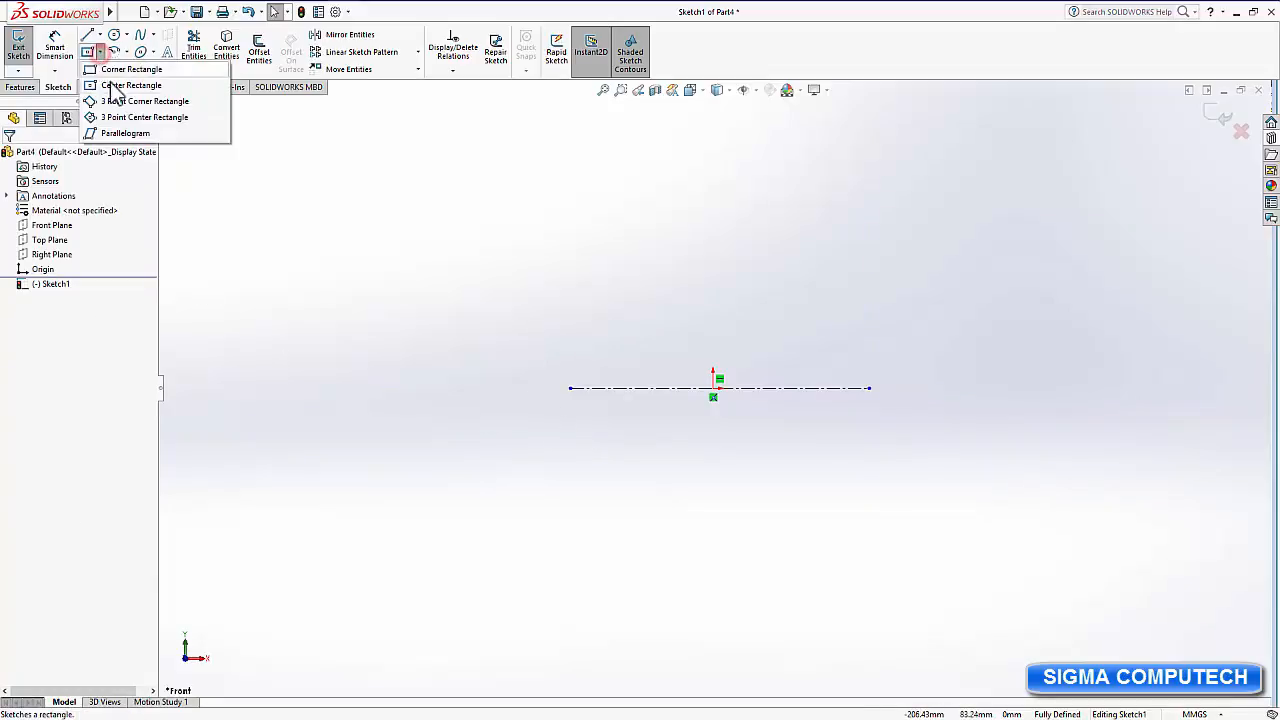
left_click(118, 86)
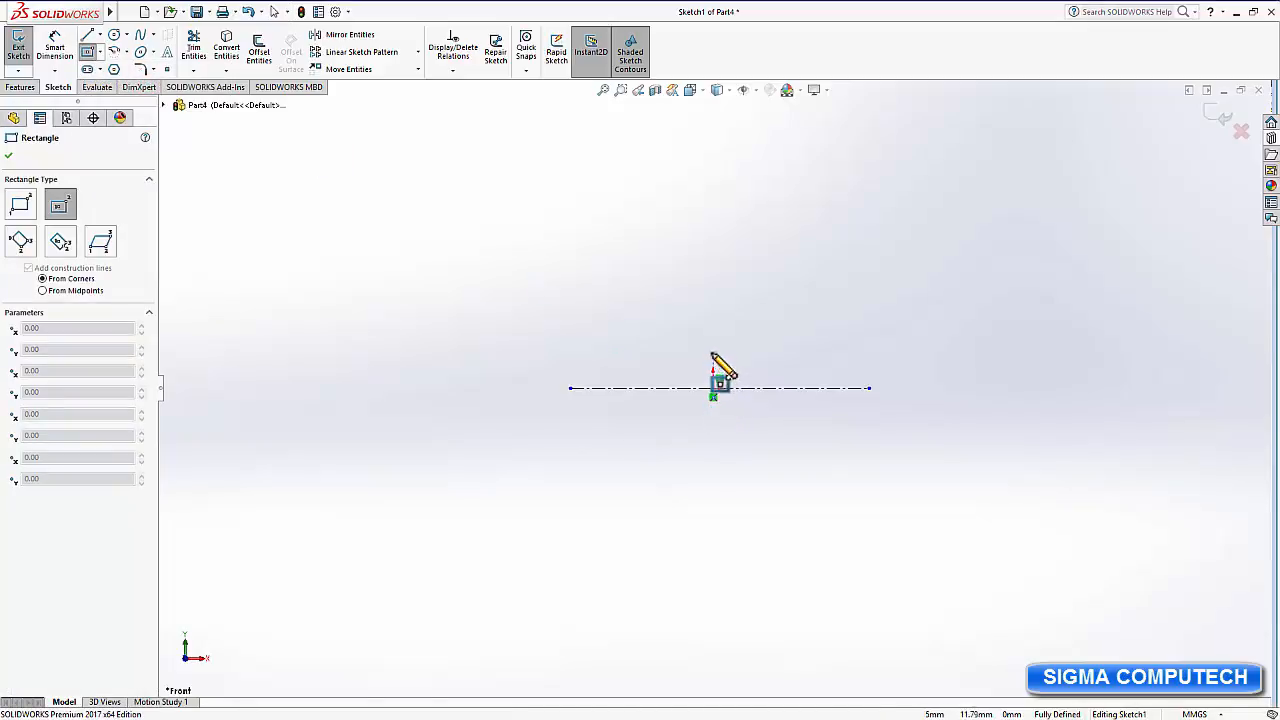
left_click(713, 247)
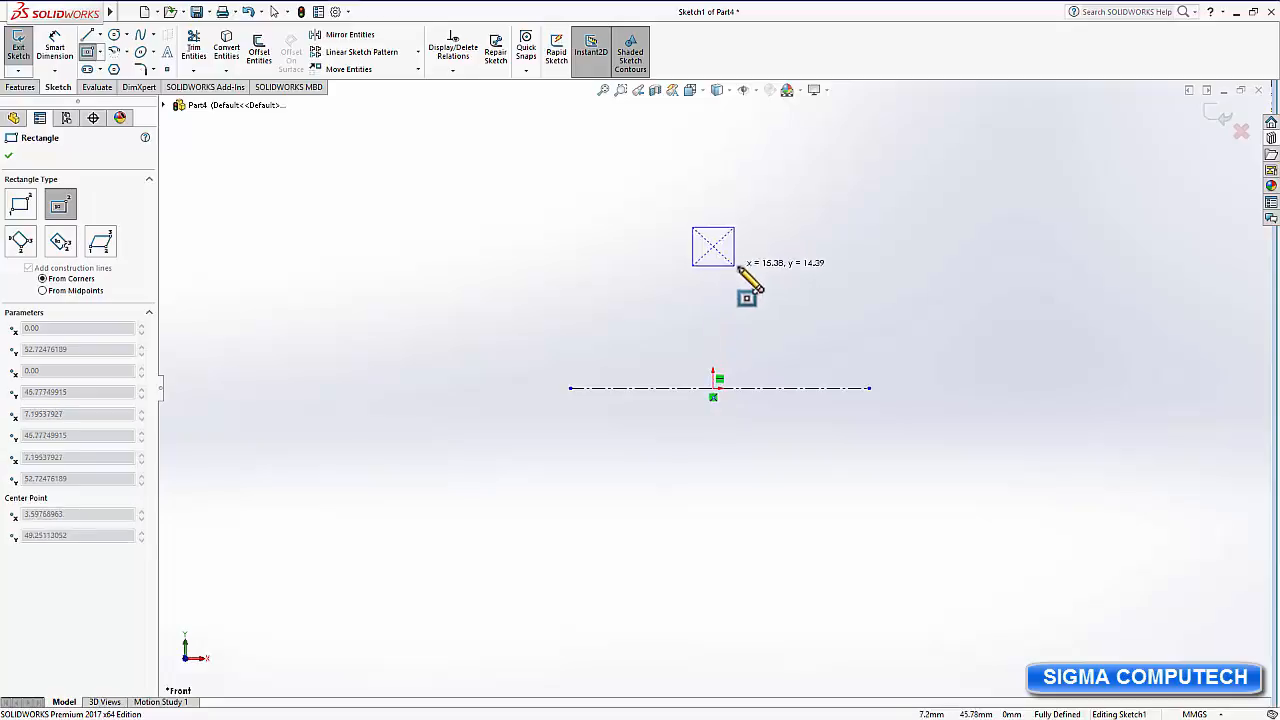
left_click(789, 285)
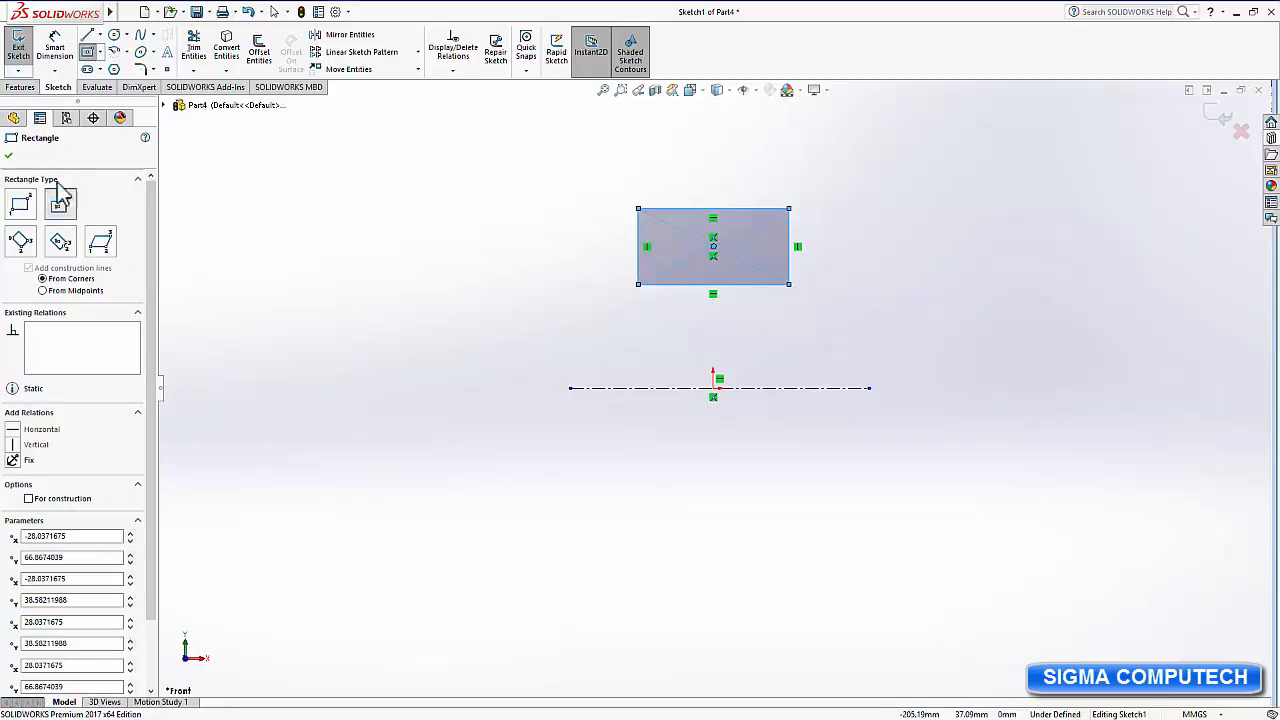
left_click(8, 155)
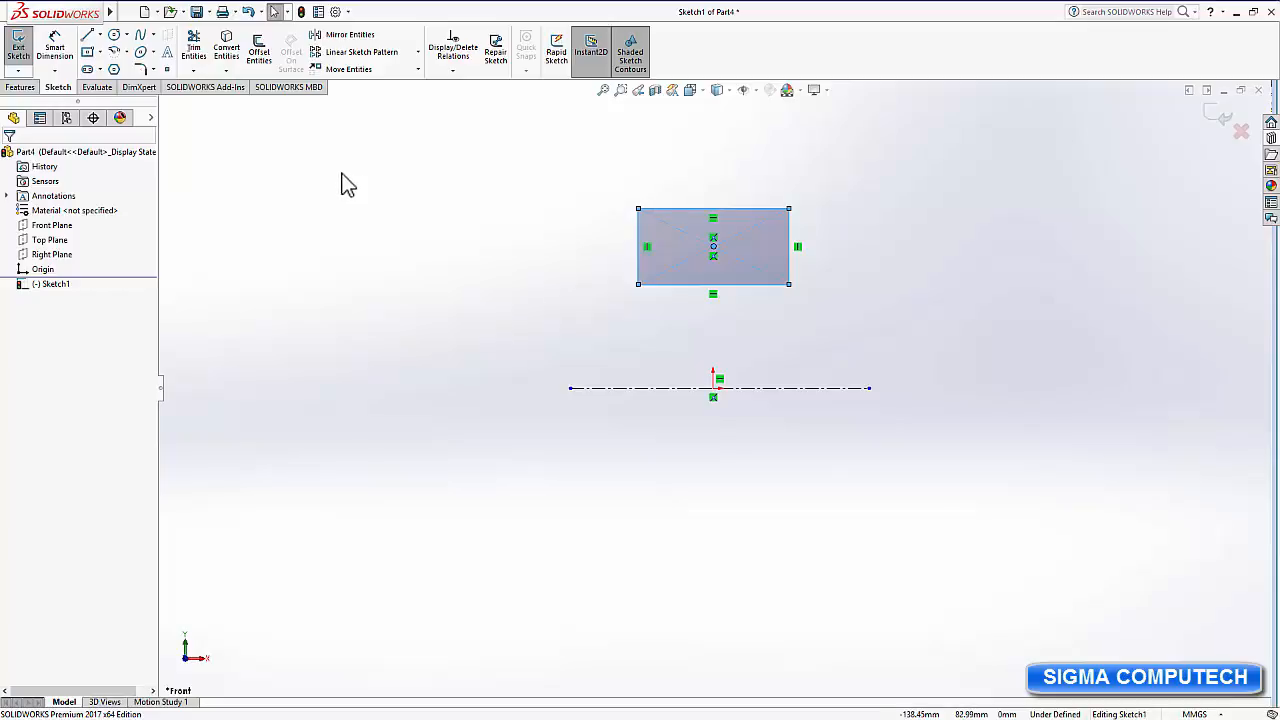
Dimension the rectangle's width as 31 mm above its upper edge.
left_click(54, 47)
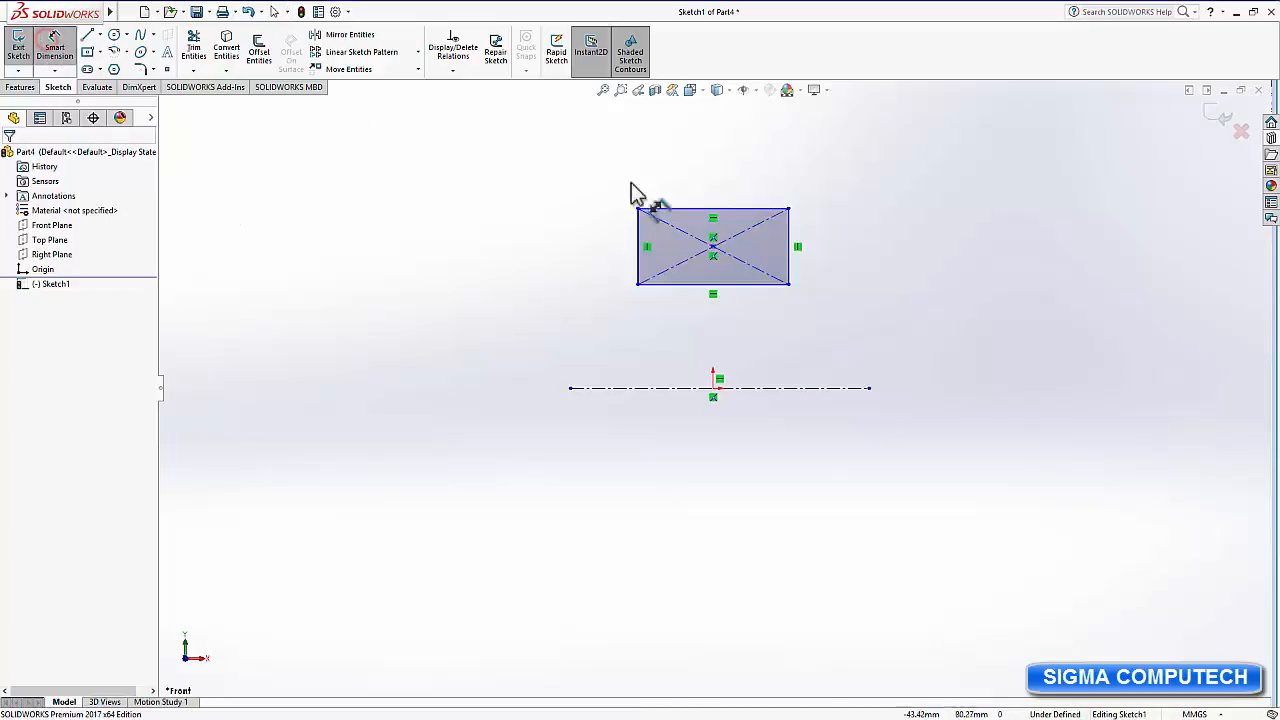
left_click(688, 211)
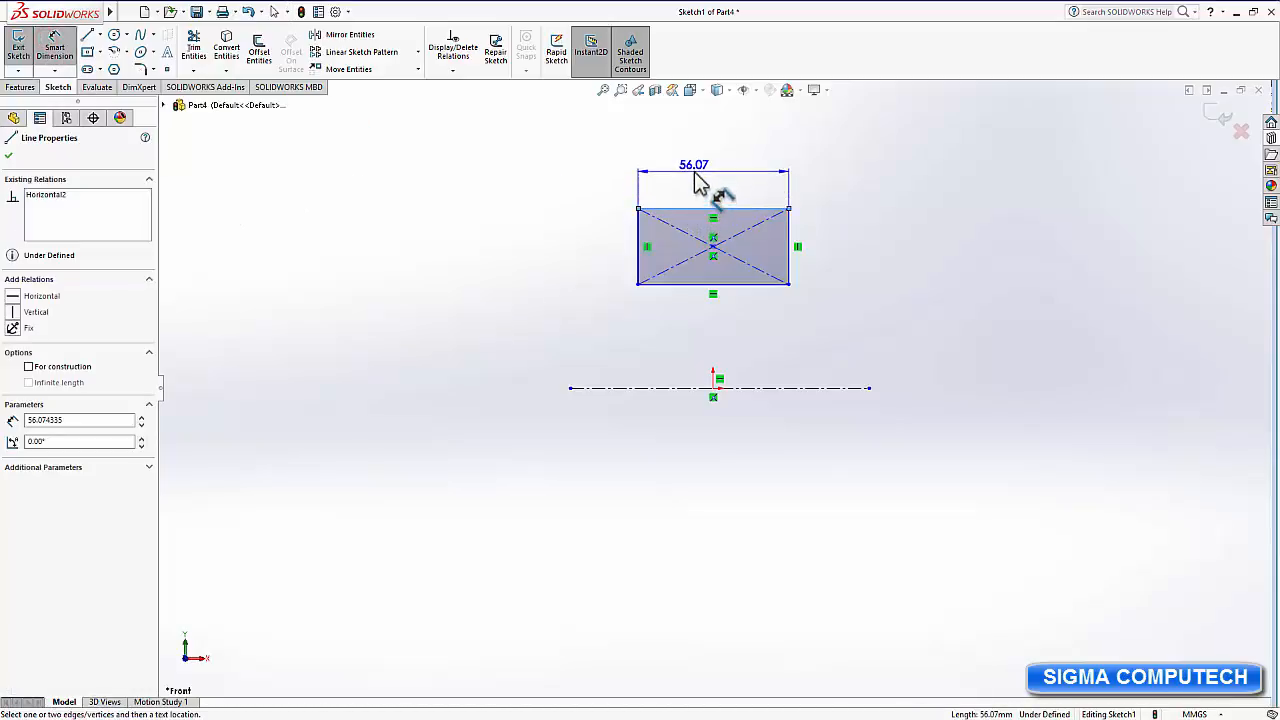
left_click(697, 180)
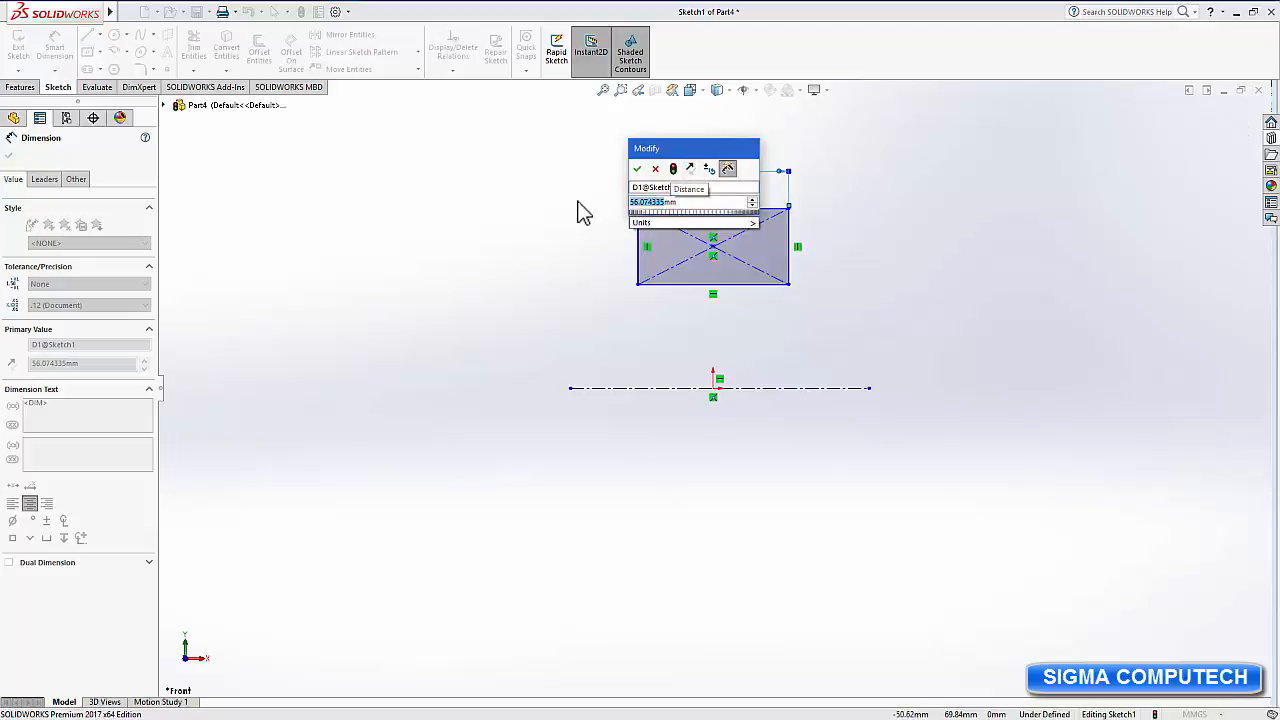
type("31")
key("Return")
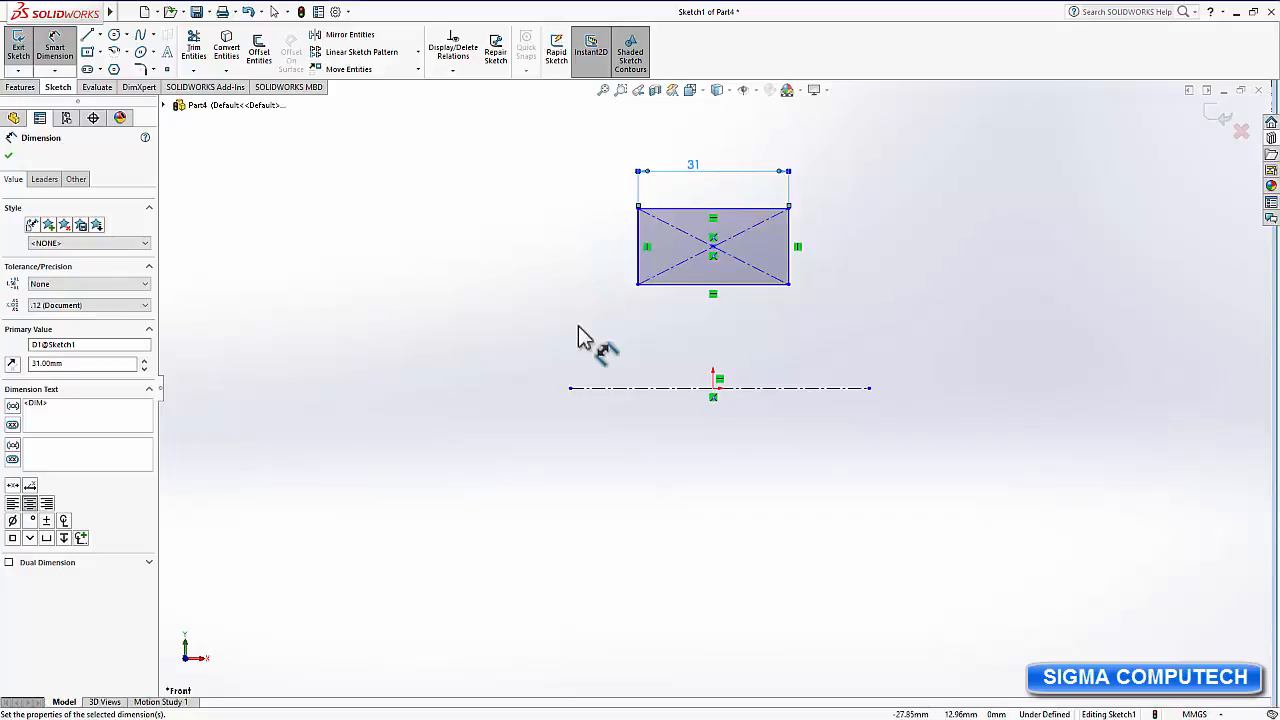
Dimension the vertical distance from the origin to the rectangle's lower-left corner as 25 mm.
left_click(713, 389)
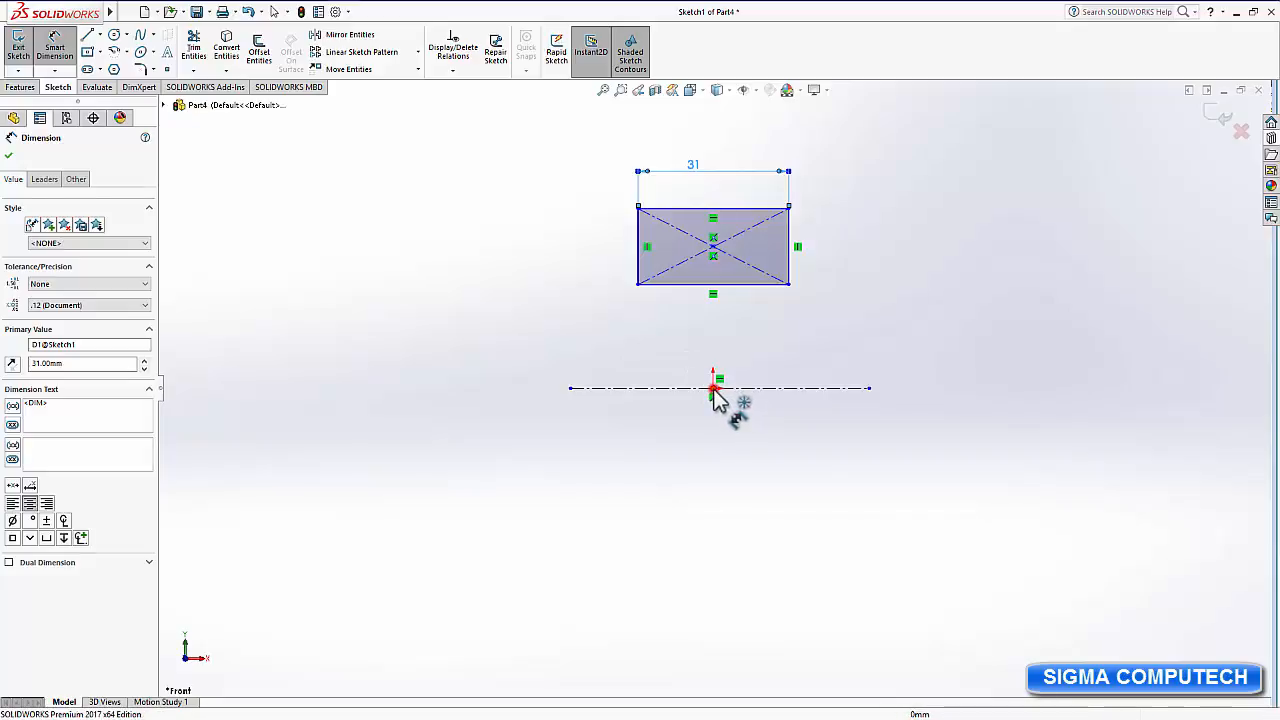
left_click(638, 284)
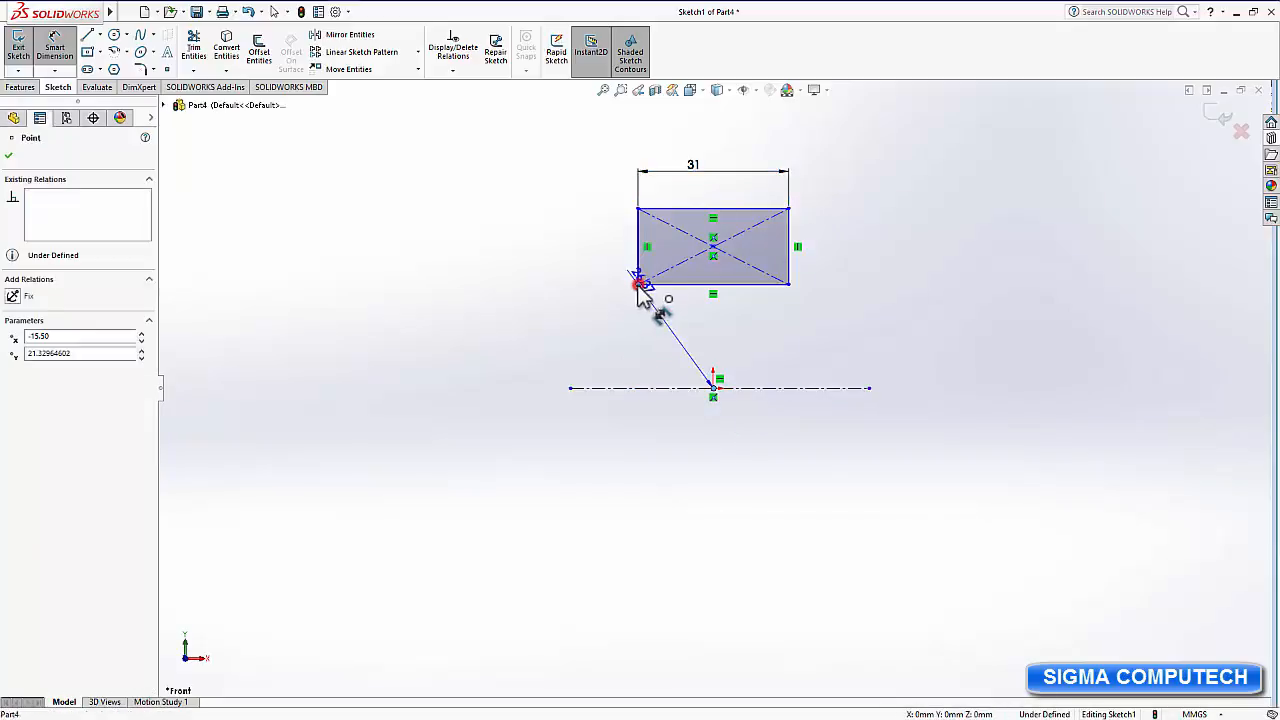
left_click(608, 345)
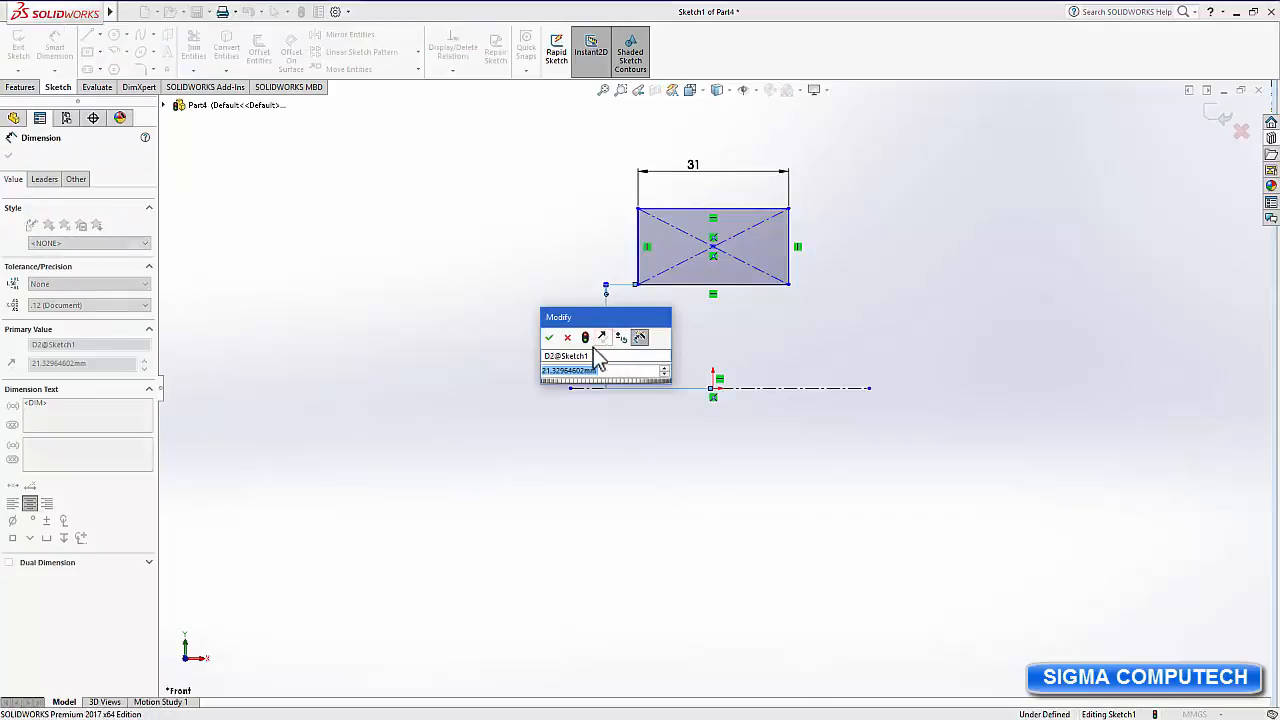
left_click_drag(588, 370, 503, 362)
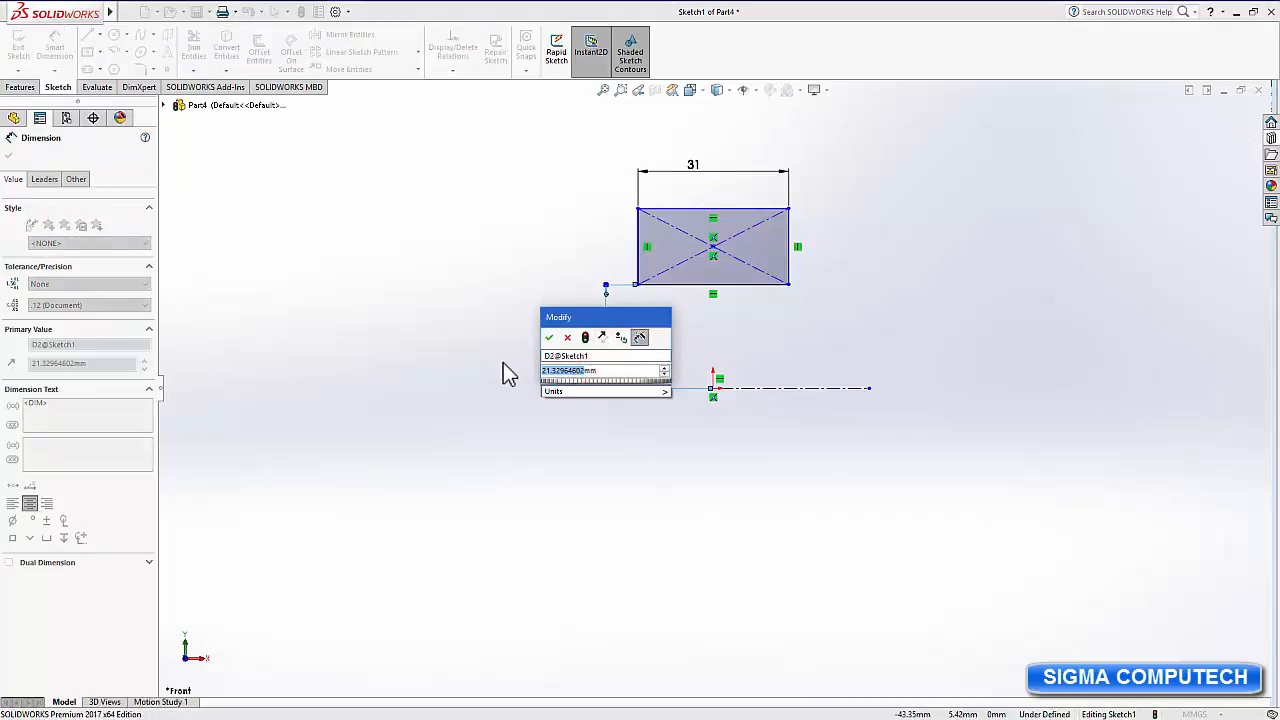
type("25")
key("Return")
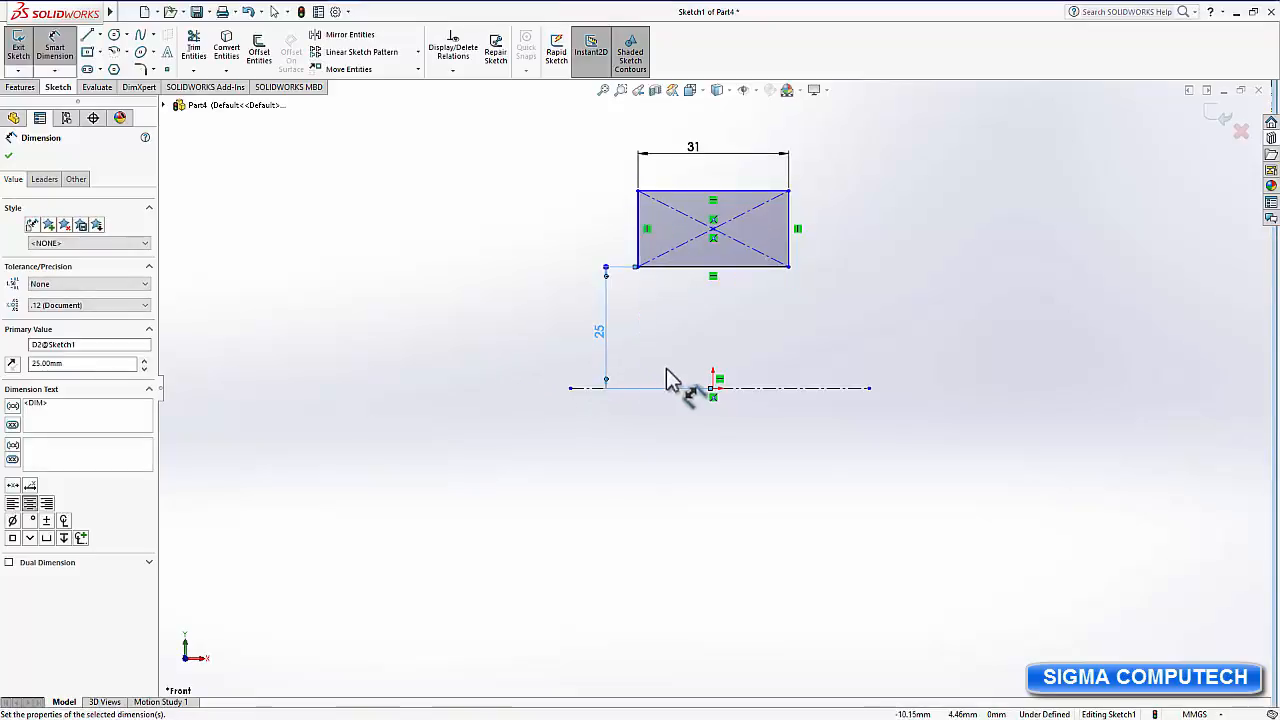
Dimension the vertical distance from the origin to the rectangle's upper-left corner as 37 mm.
left_click(715, 395)
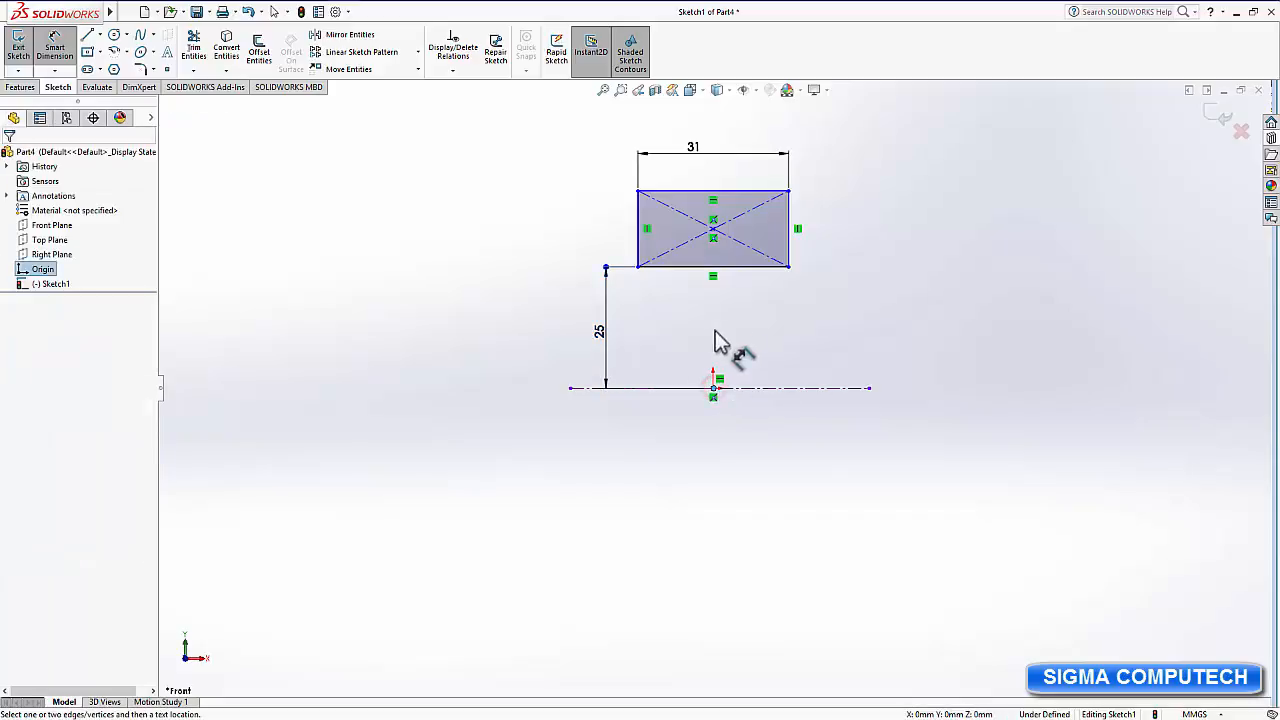
left_click(638, 192)
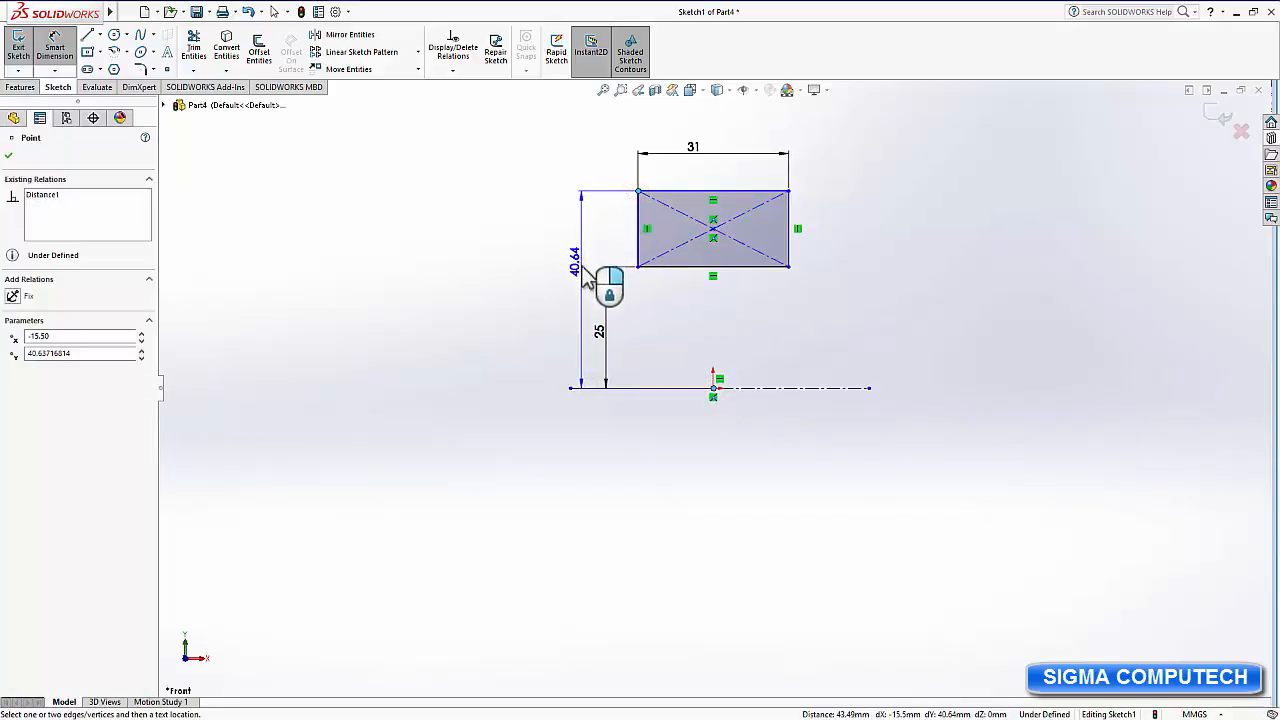
left_click(579, 271)
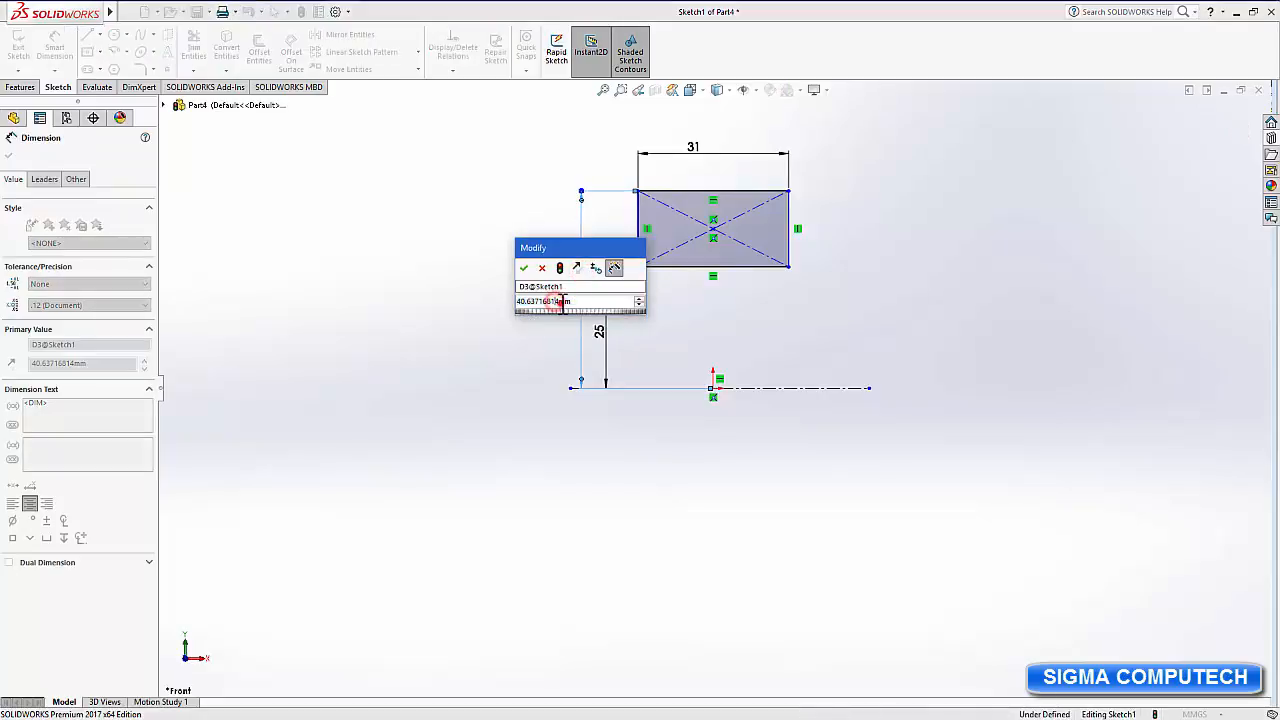
left_click_drag(561, 303, 472, 294)
type("37")
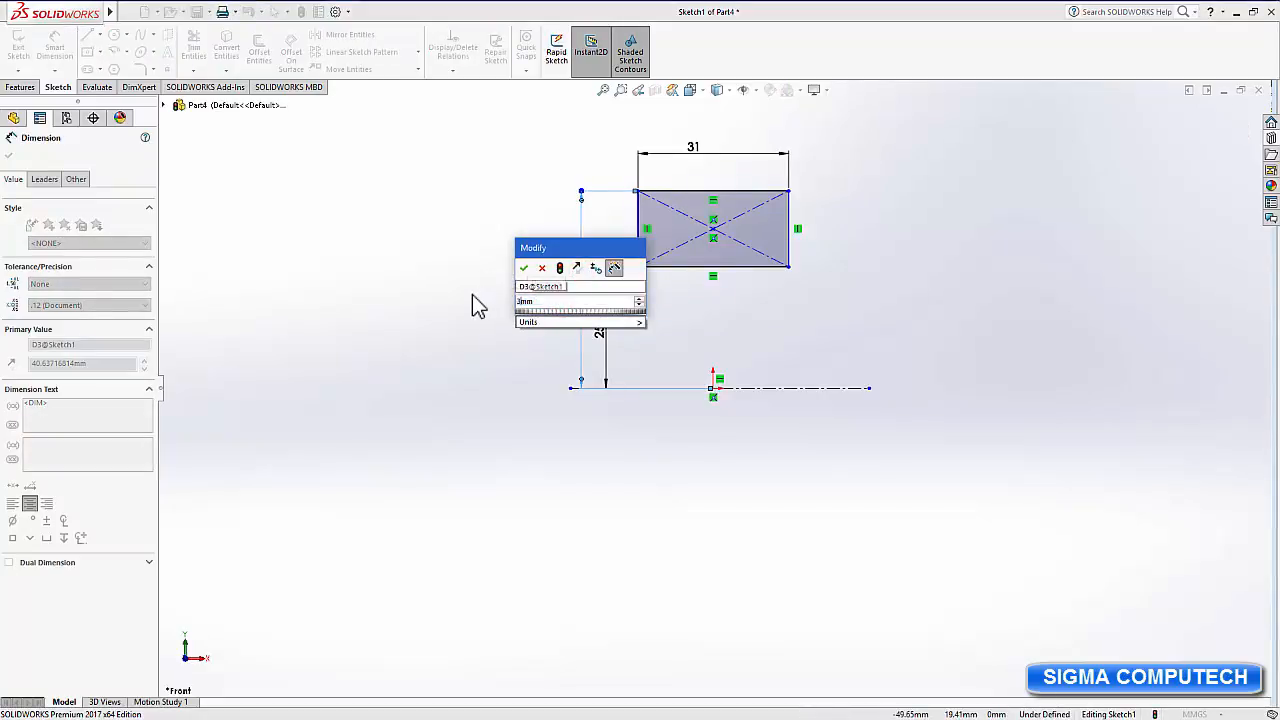
key("Return")
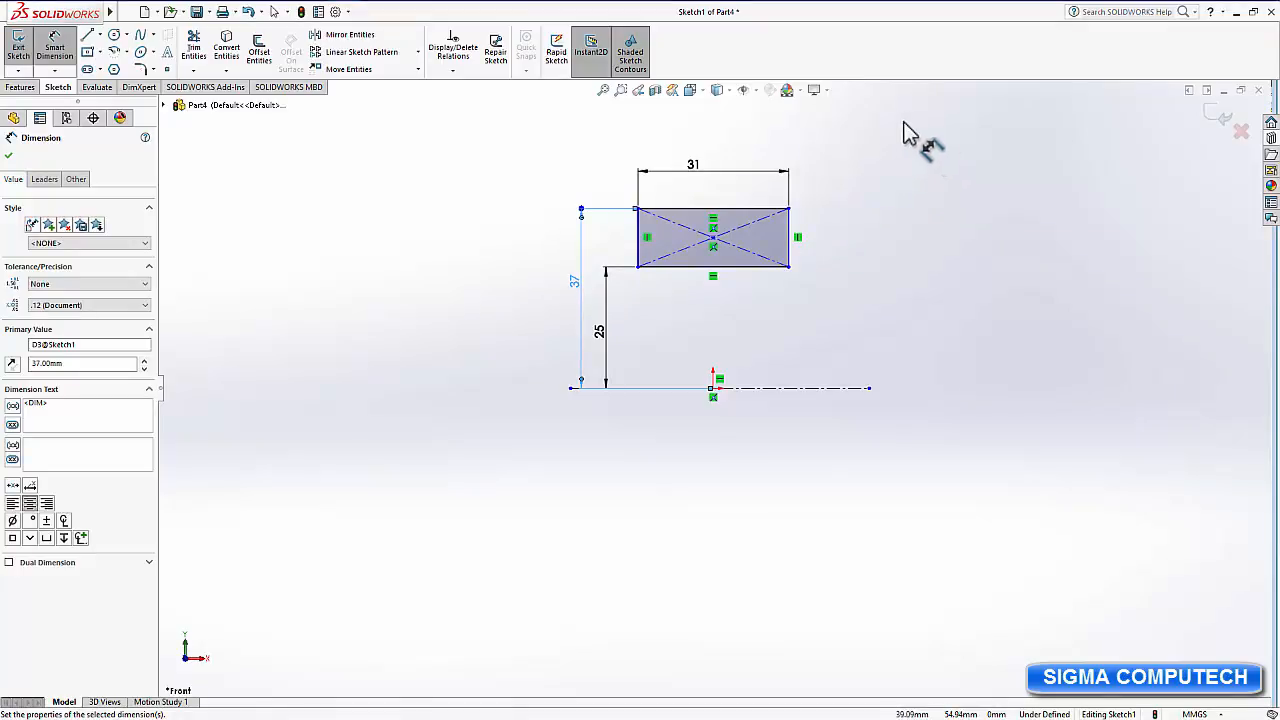
Sketch a vertical centerline from the origin to the midpoint of the rectangle's lower edge.
scroll(905, 135, "down", 3)
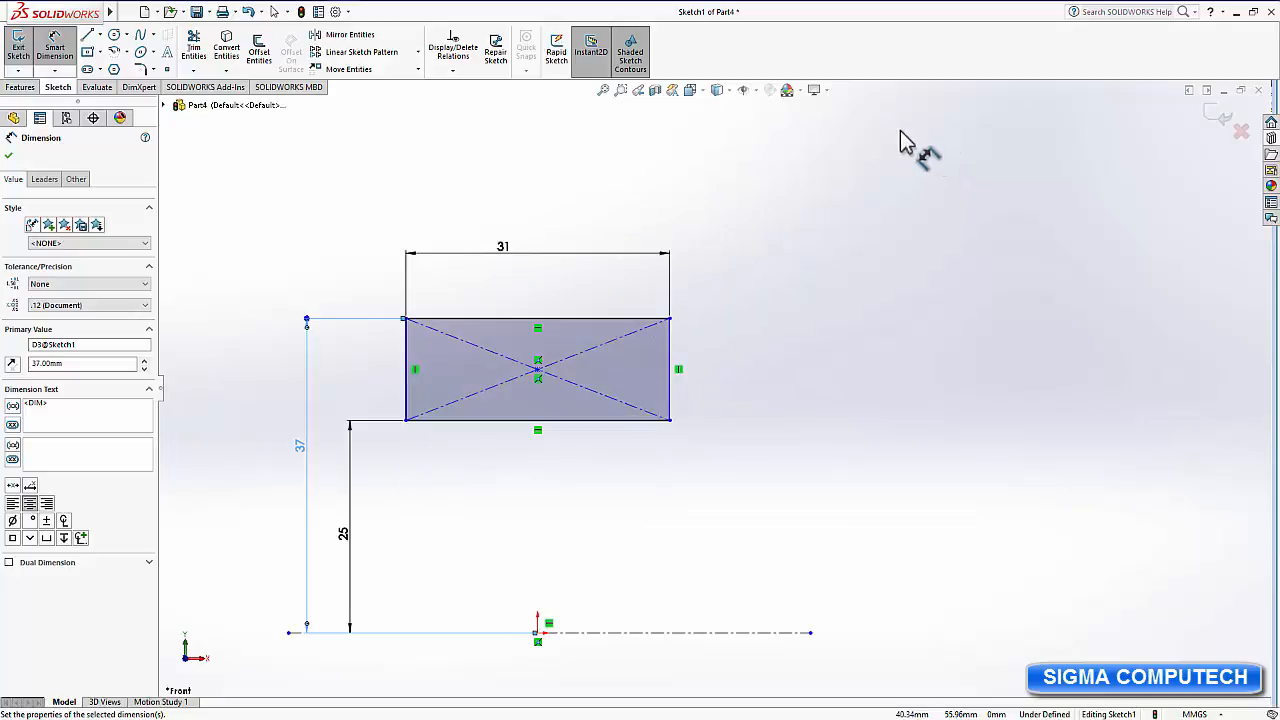
mouse_move(905, 140)
middle_mouse_down("ctrl")
mouse_move(894, 143)
mouse_move(903, 206)
mouse_move(963, 231)
mouse_move(971, 323)
mouse_move(951, 277)
mouse_move(957, 216)
mouse_move(954, 235)
middle_mouse_up("ctrl")
mouse_move(937, 303)
middle_mouse_down()
mouse_move(922, 366)
mouse_move(940, 250)
middle_mouse_up()
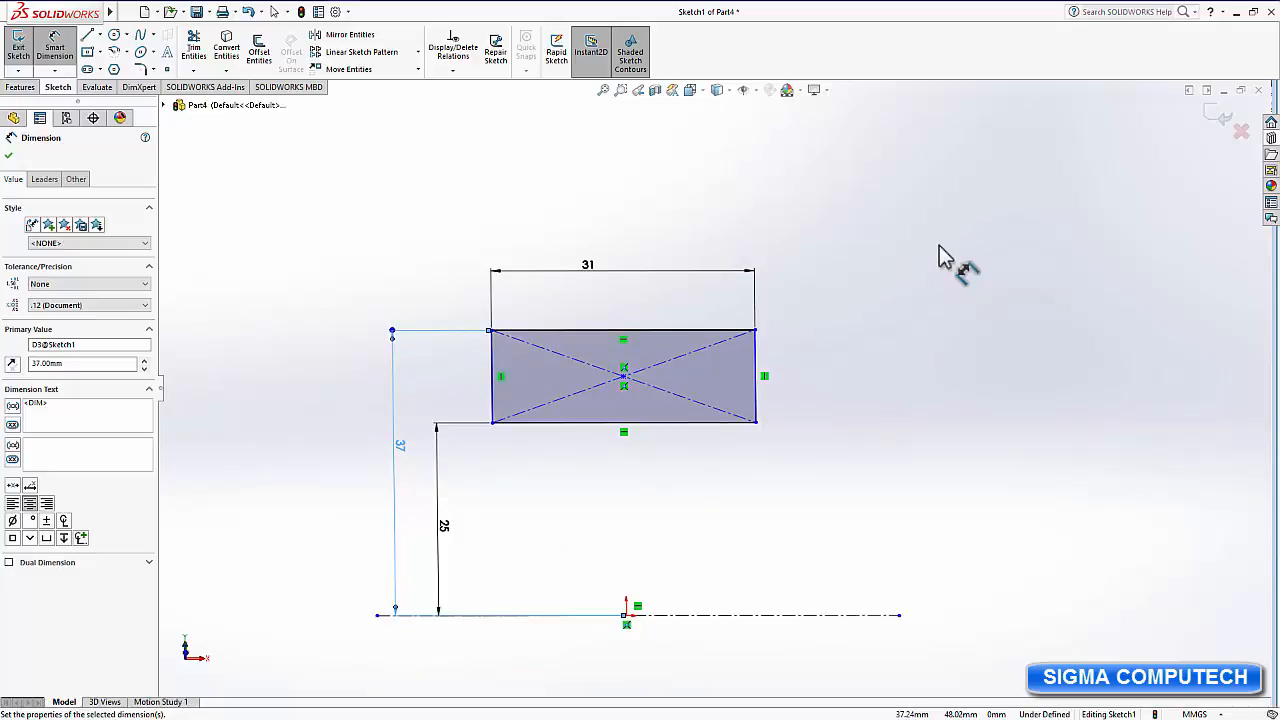
left_click(99, 34)
left_click(115, 58)
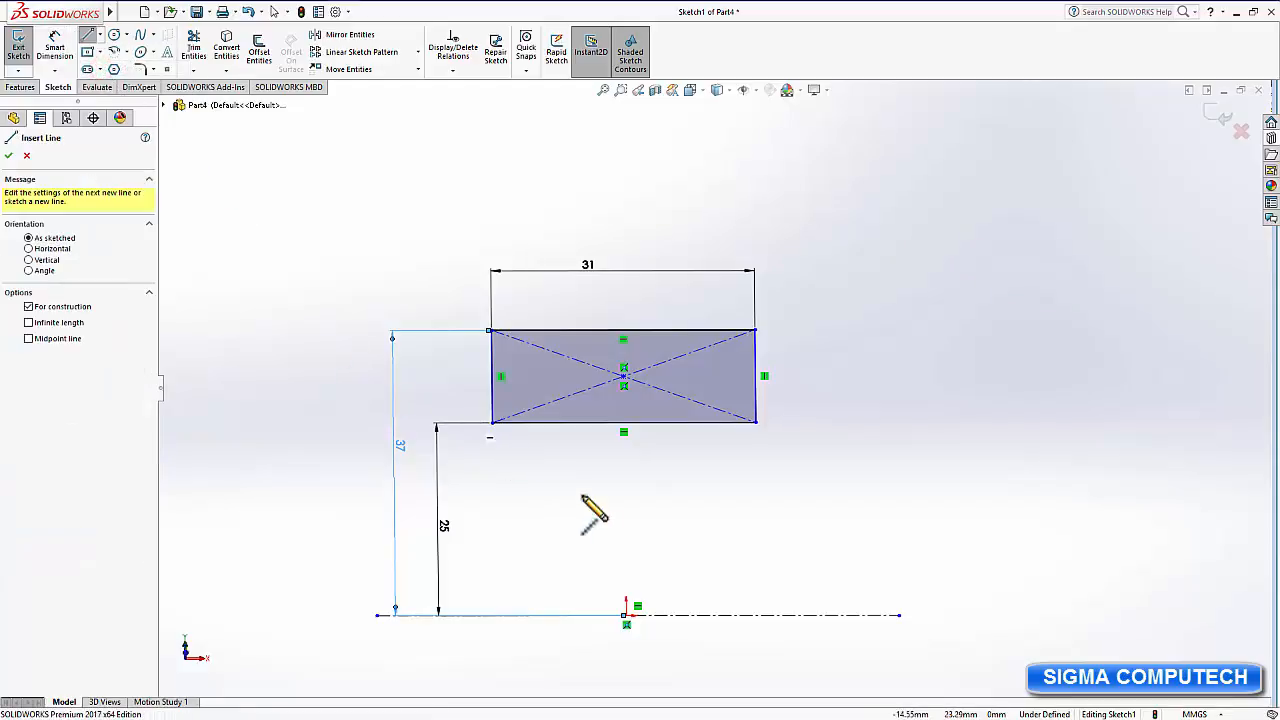
left_click(626, 615)
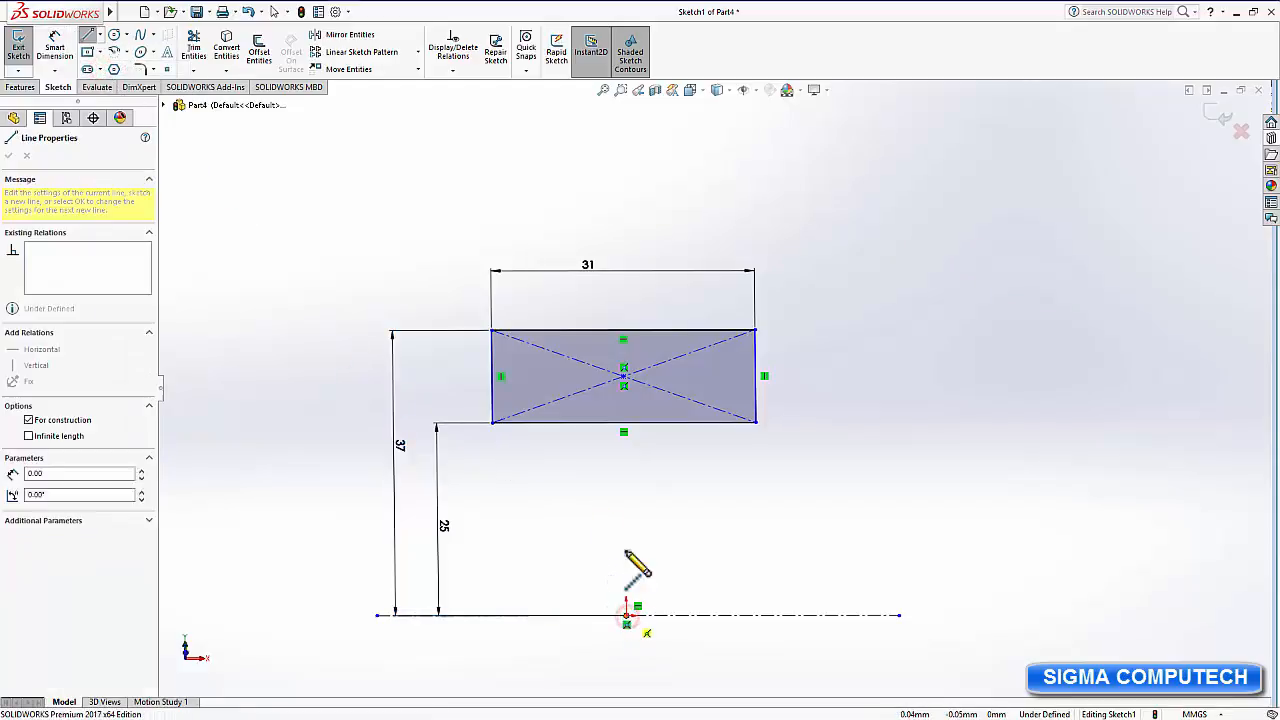
left_click(623, 424)
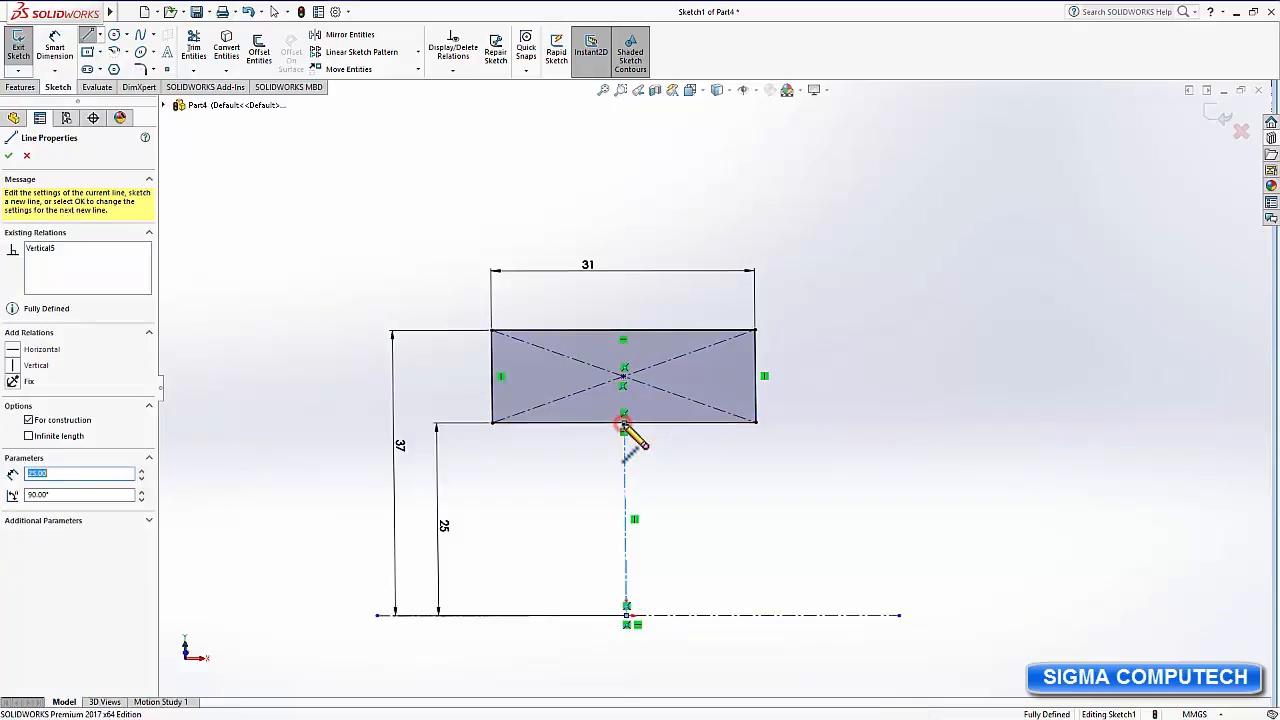
right_click(674, 461)
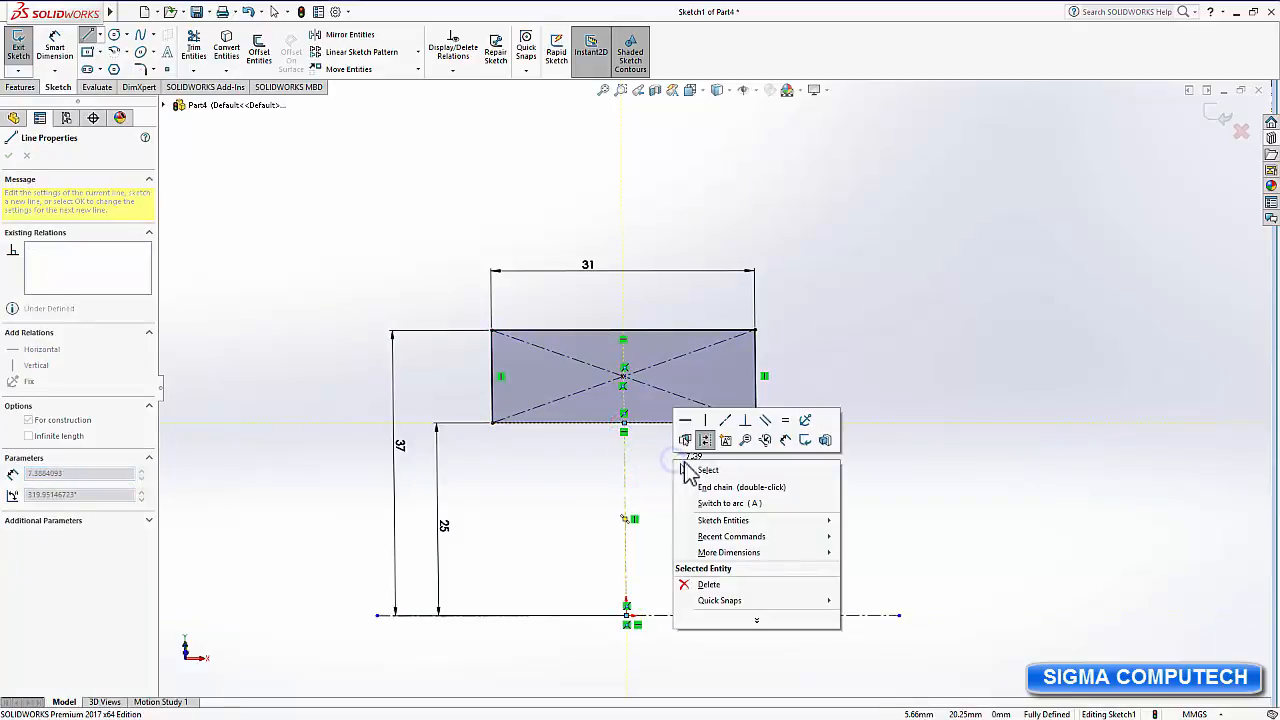
left_click(701, 472)
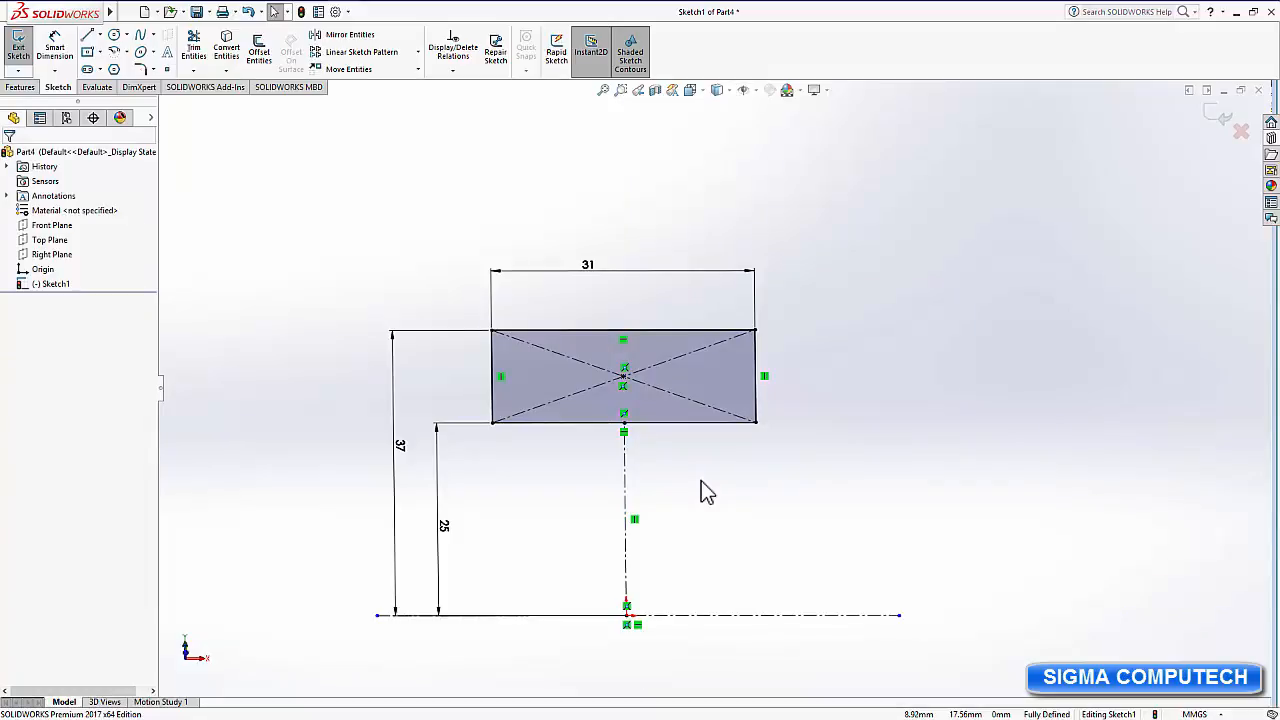
Sketch a centerpoint arc of about 25 mm radius, centred about 60 mm above the origin, with both ends on the rectangle's upper edge.
left_click(126, 53)
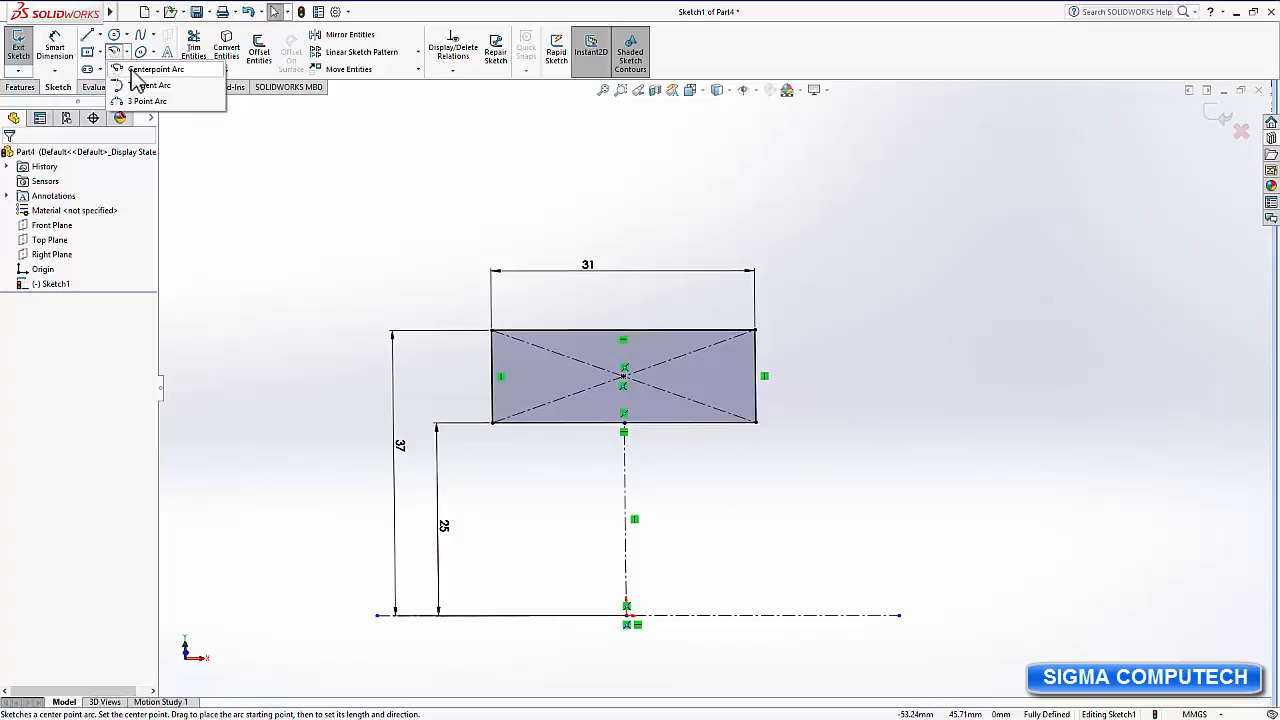
left_click(147, 70)
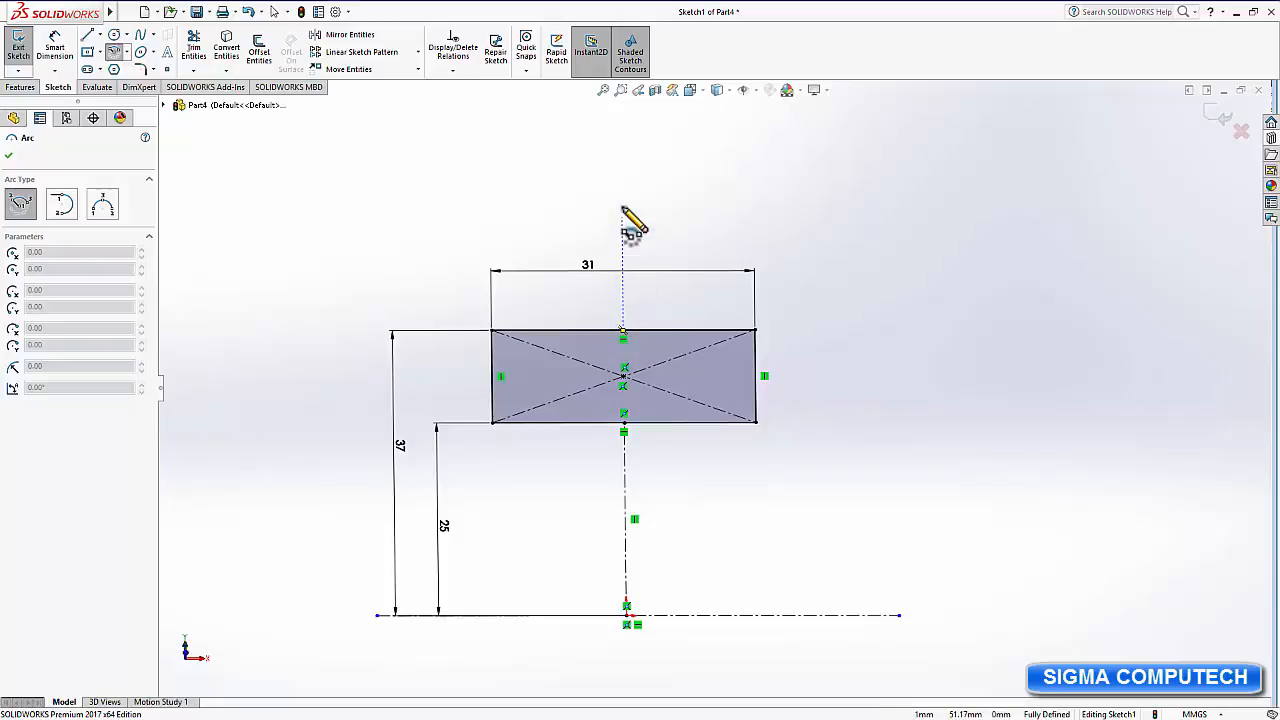
left_click(621, 156)
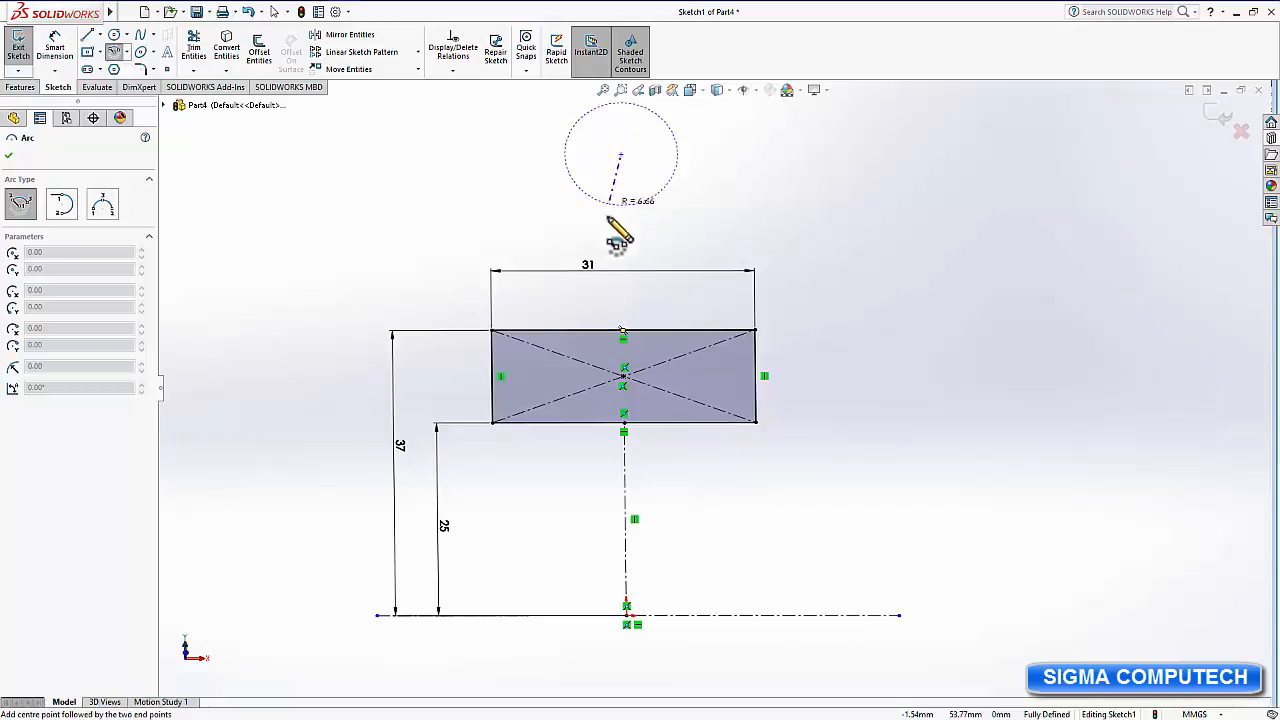
left_click(546, 330)
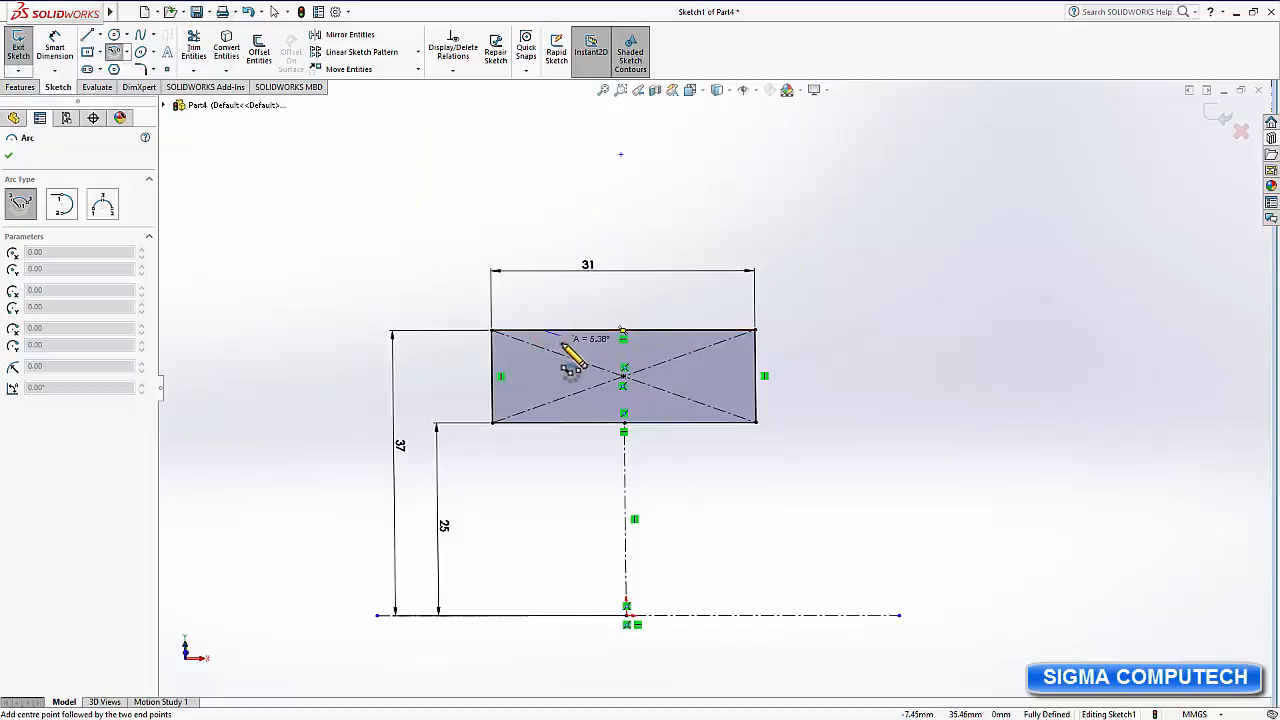
left_click(703, 331)
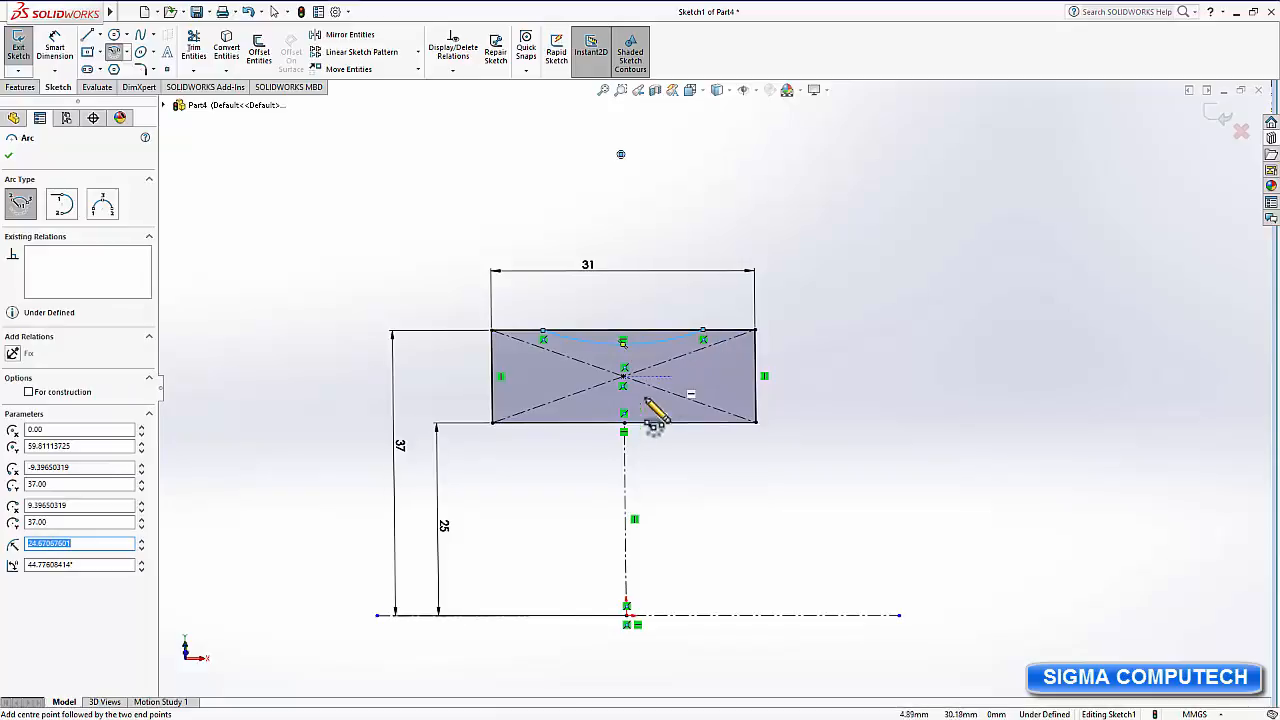
left_click(9, 160)
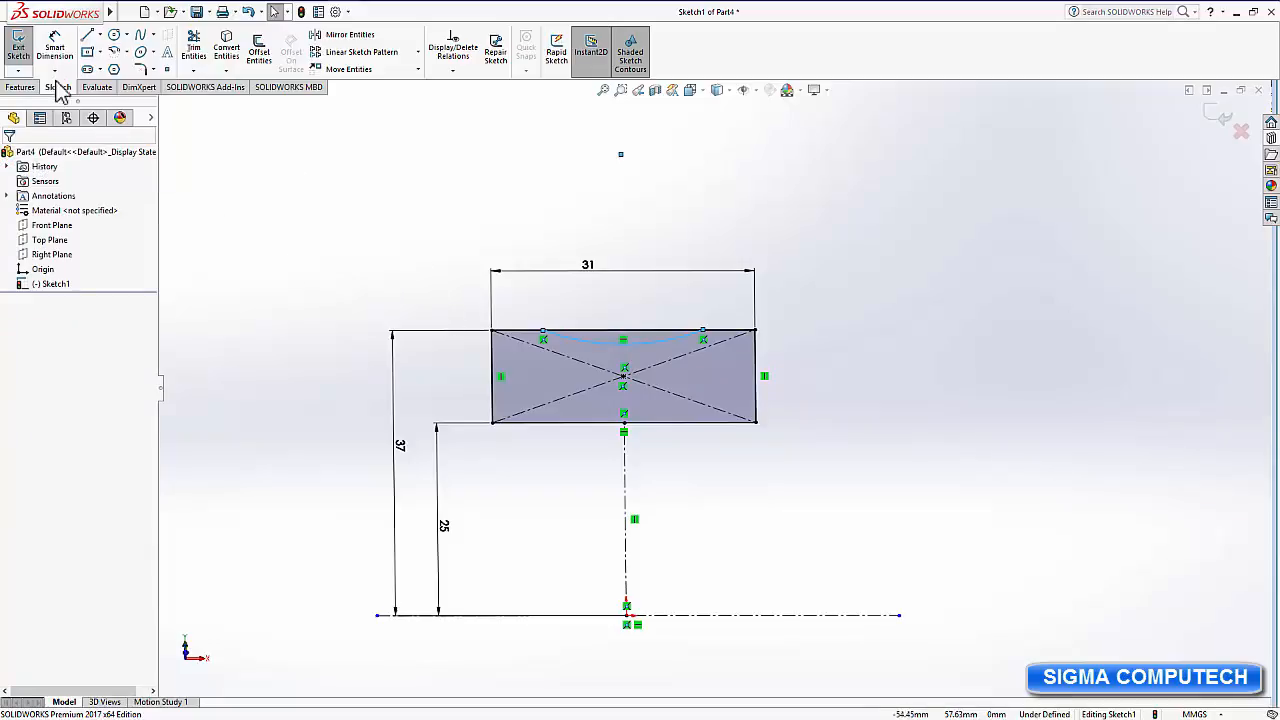
Dimension the vertical distance from the arc's centre point to the rectangle's upper-right corner as 8 mm.
left_click(54, 45)
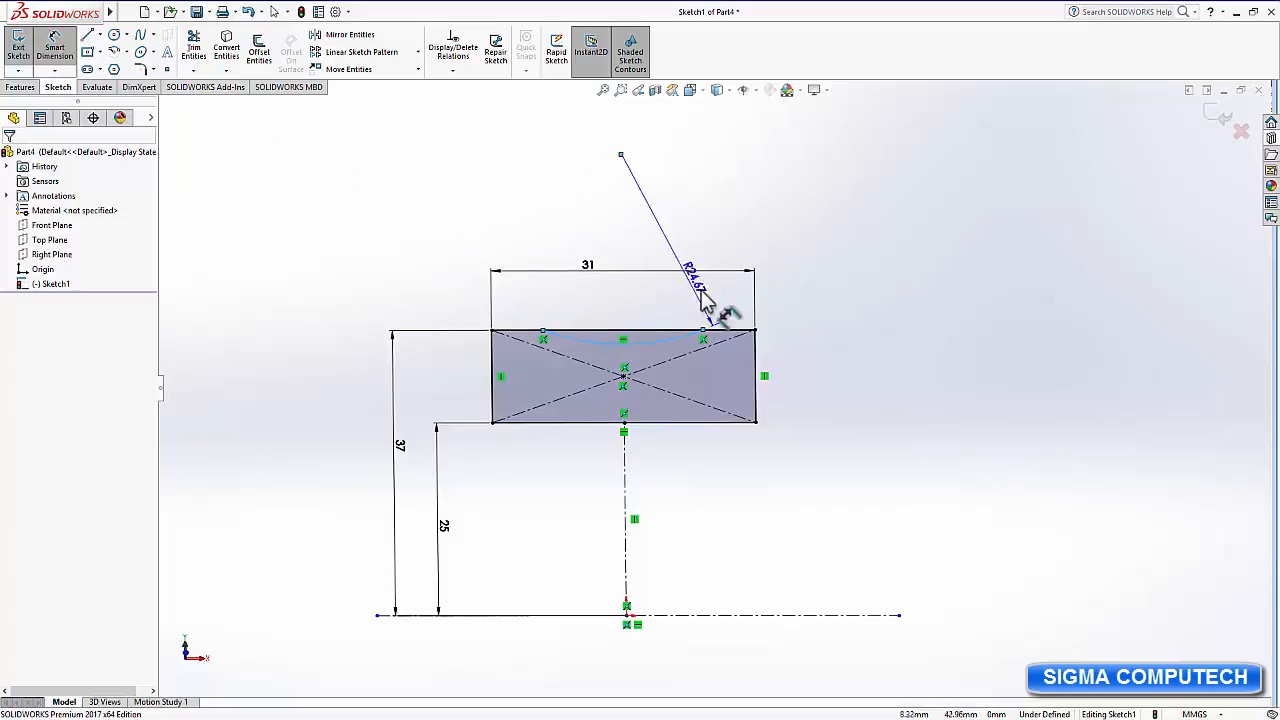
left_click(756, 331)
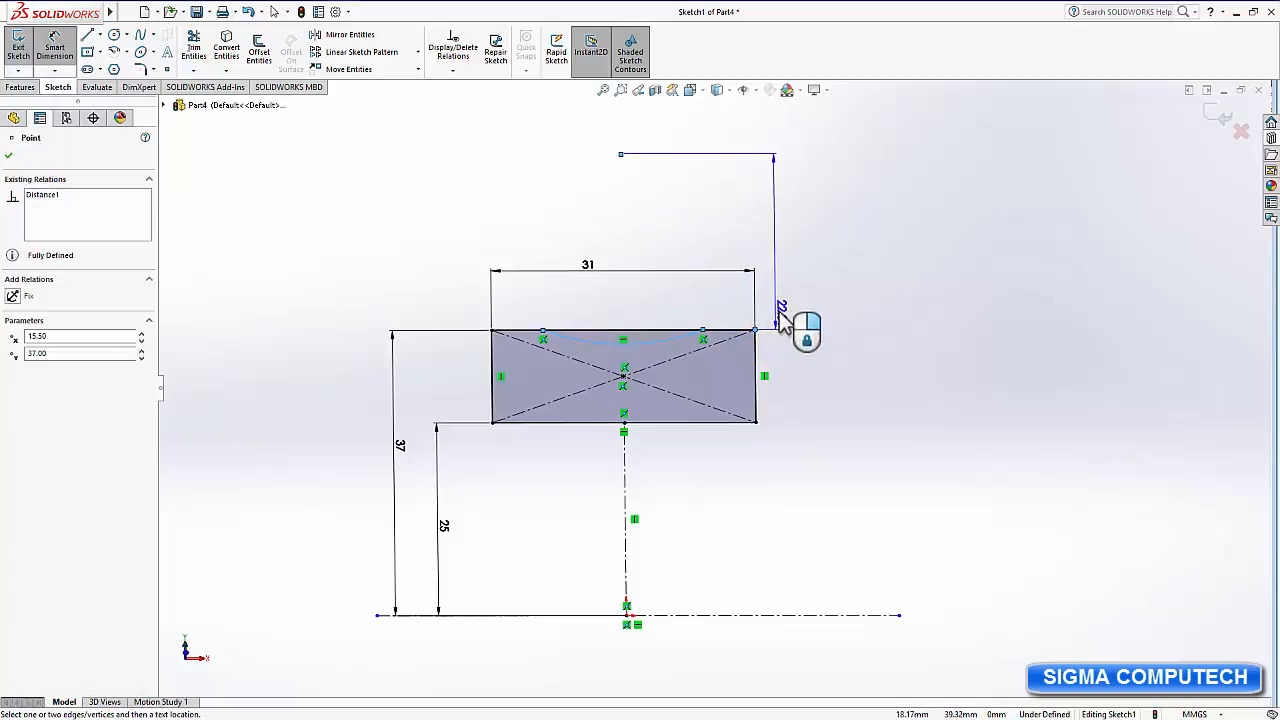
left_click(800, 287)
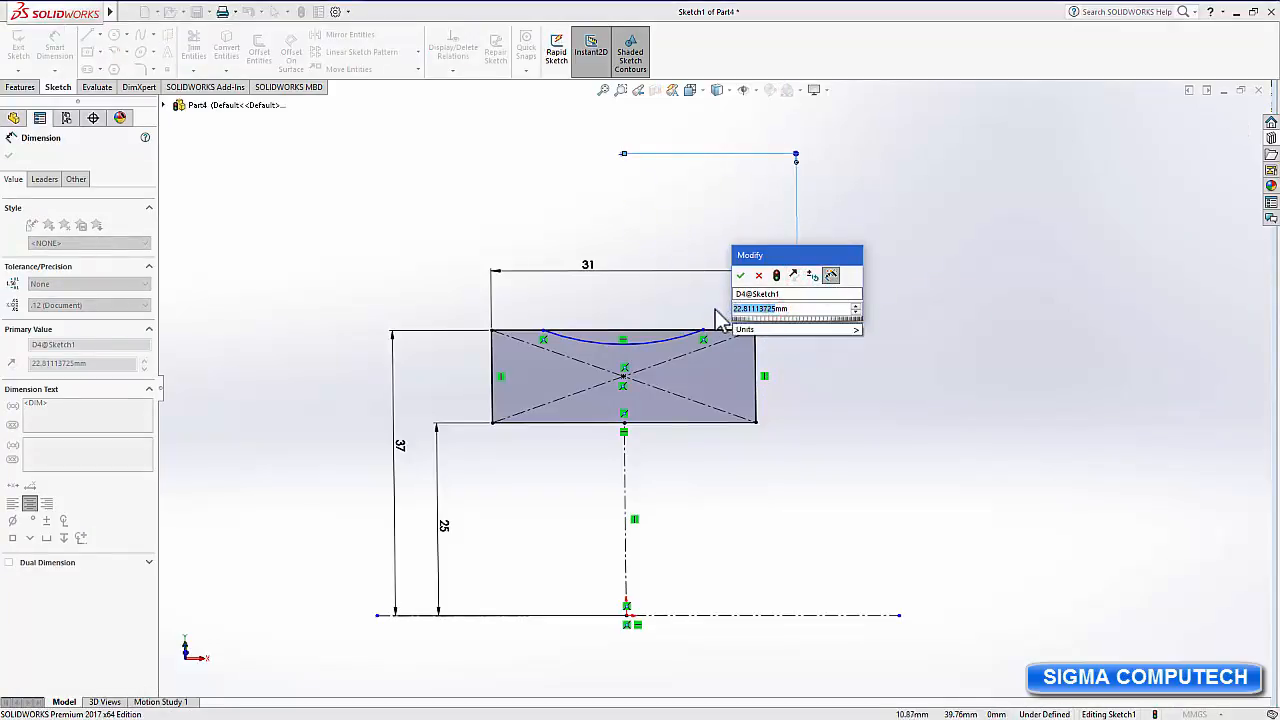
type("8")
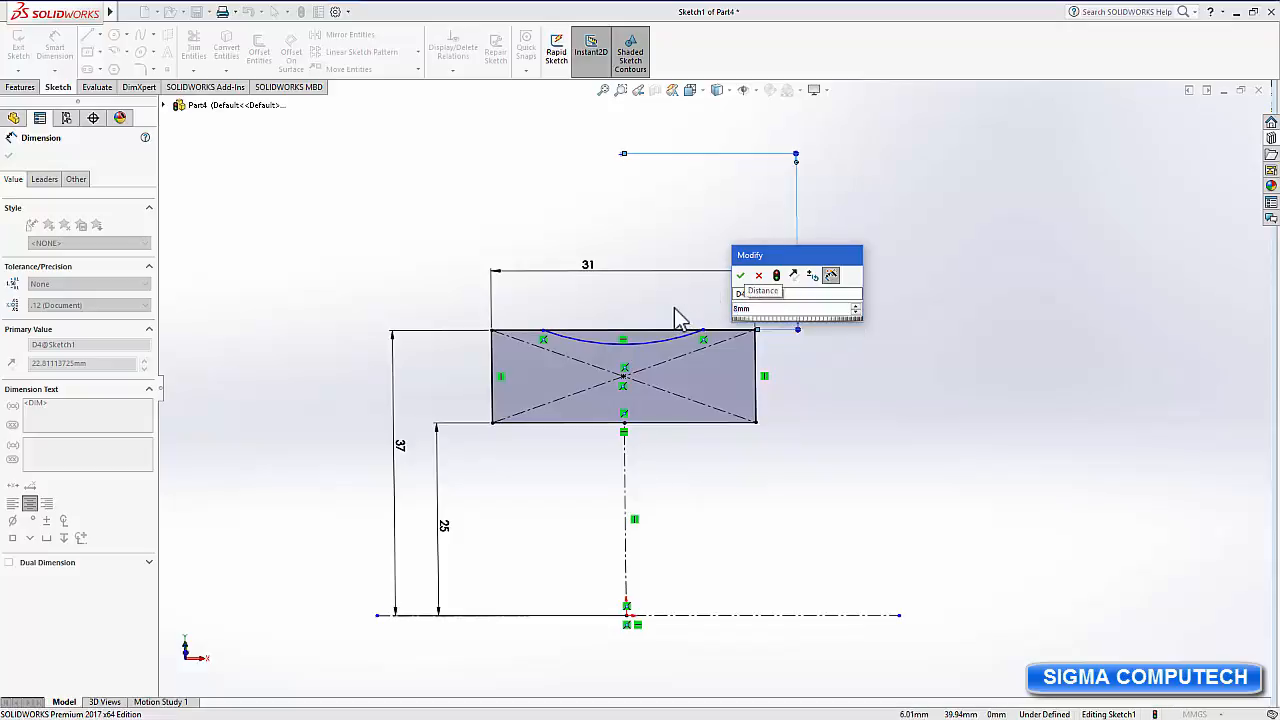
key("Return")
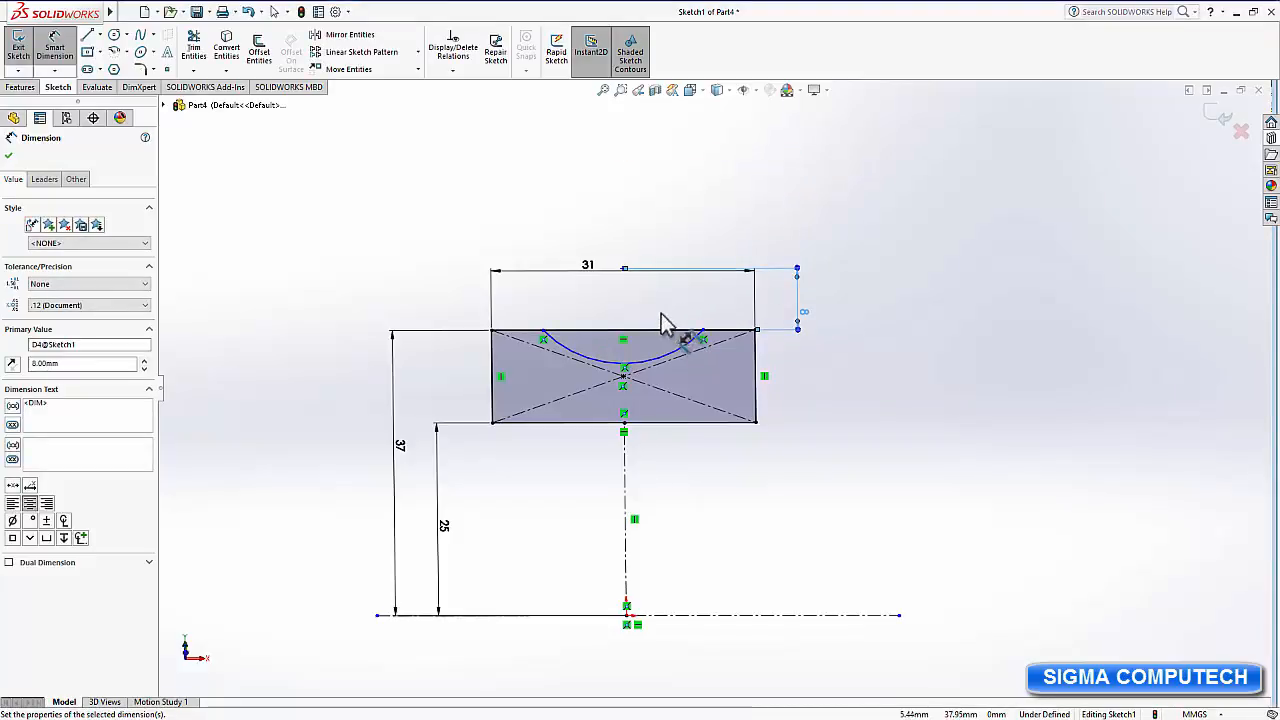
key("Escape")
Dimension the distance from the arc's centre point to its right endpoint as 12 mm.
left_click(622, 269)
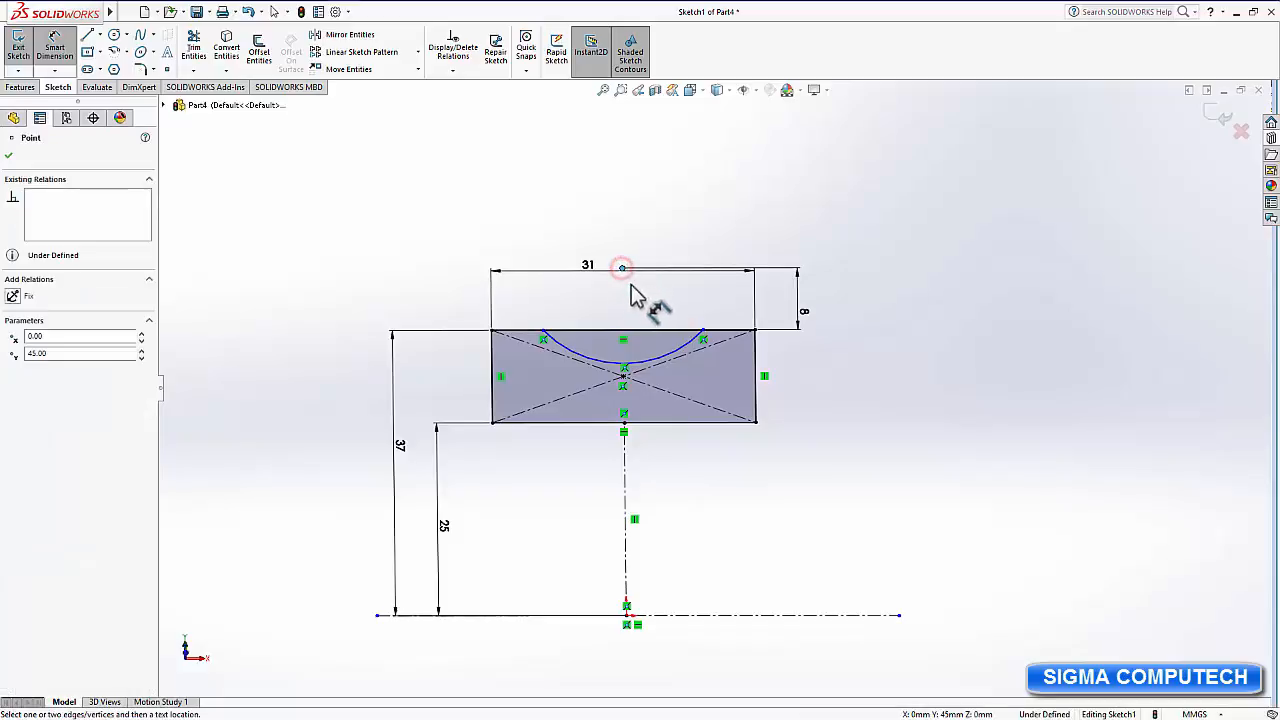
left_click(703, 330)
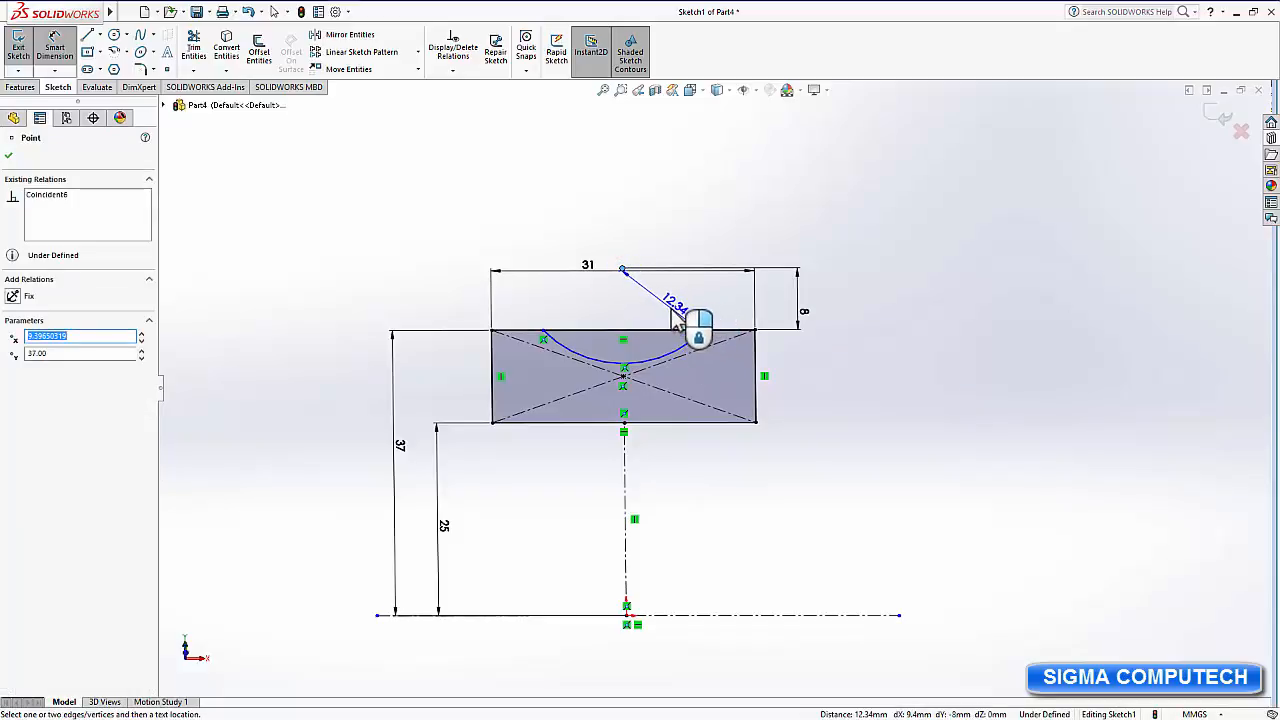
left_click(676, 320)
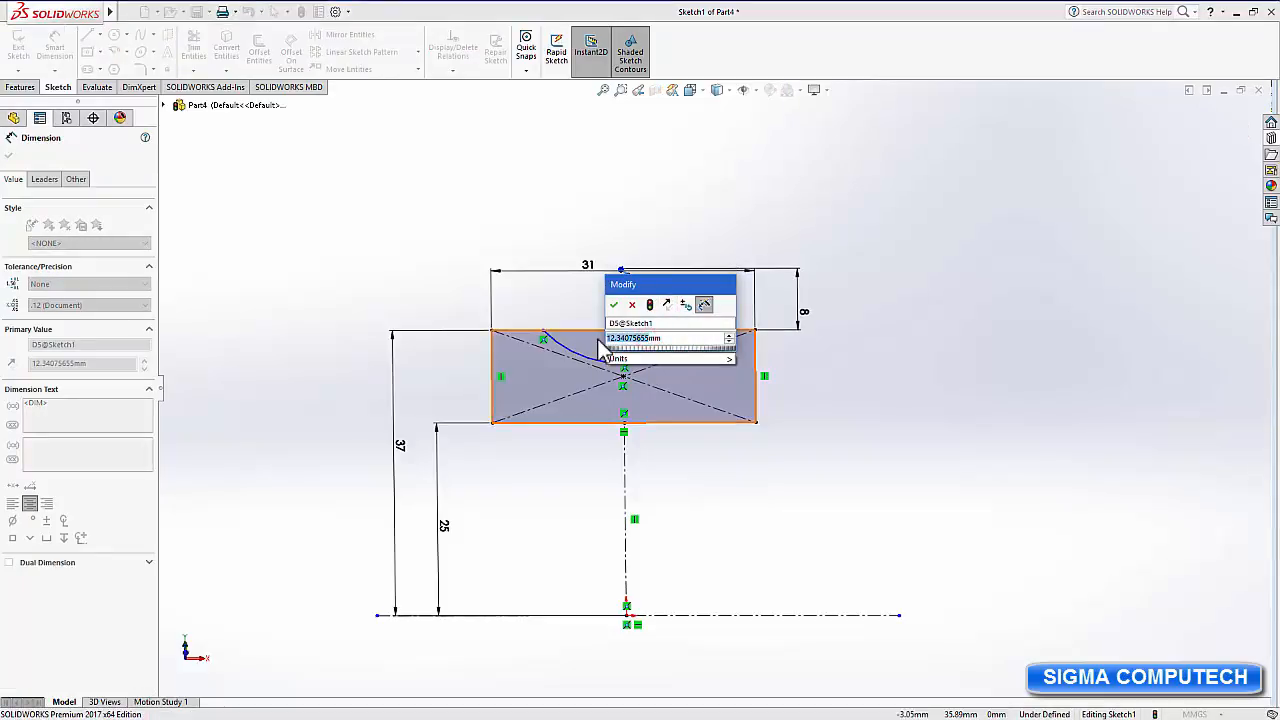
key("Return")
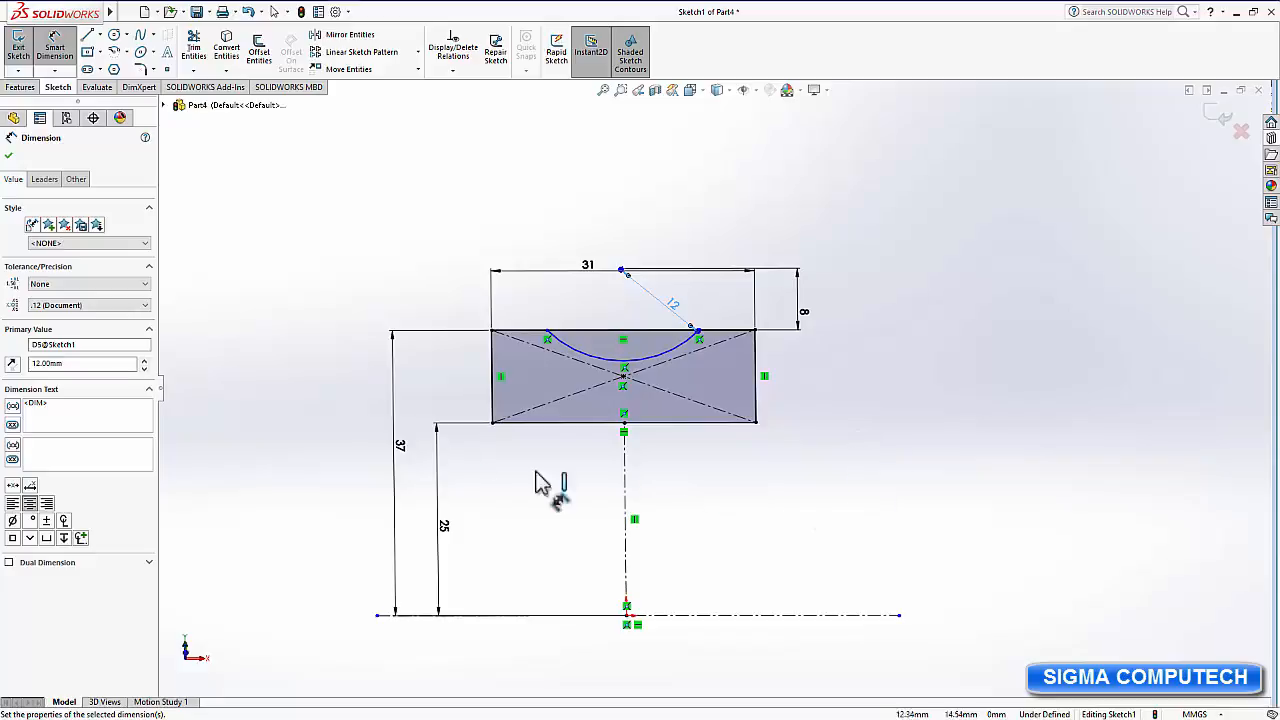
Trim away the segment of the rectangle's upper edge that lies between the two ends of the arc.
left_click(194, 48)
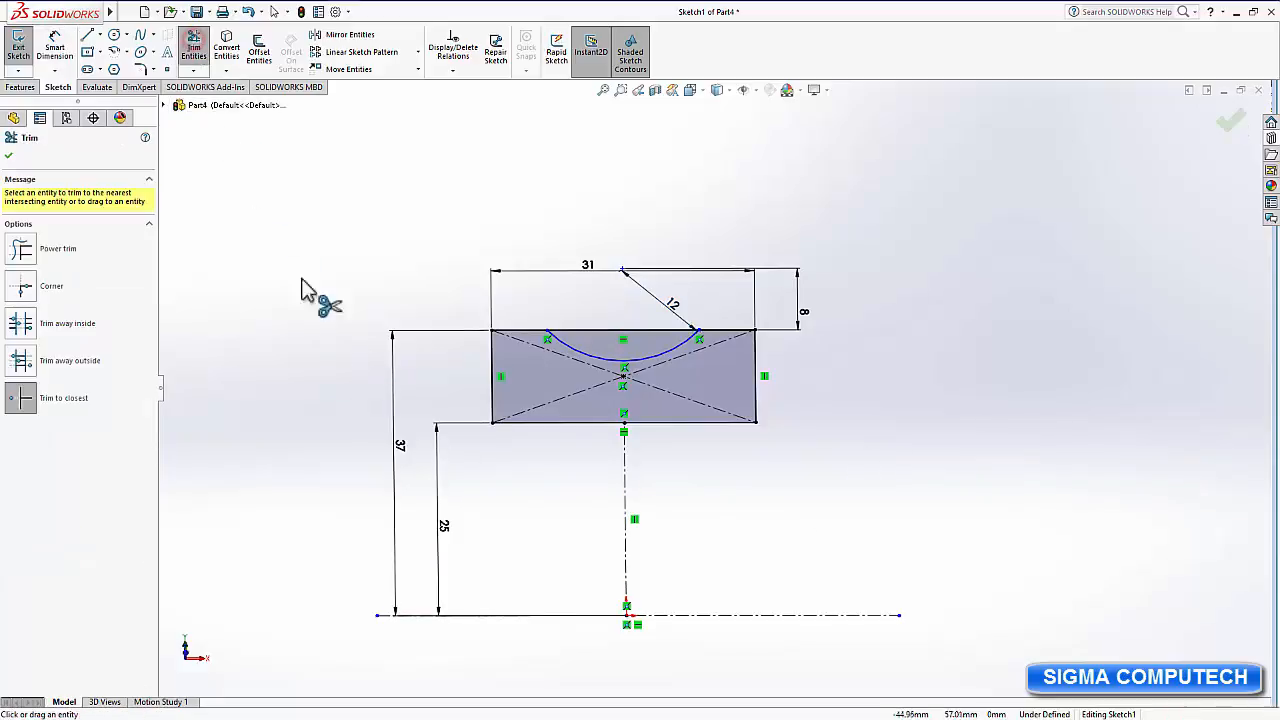
left_click(593, 331)
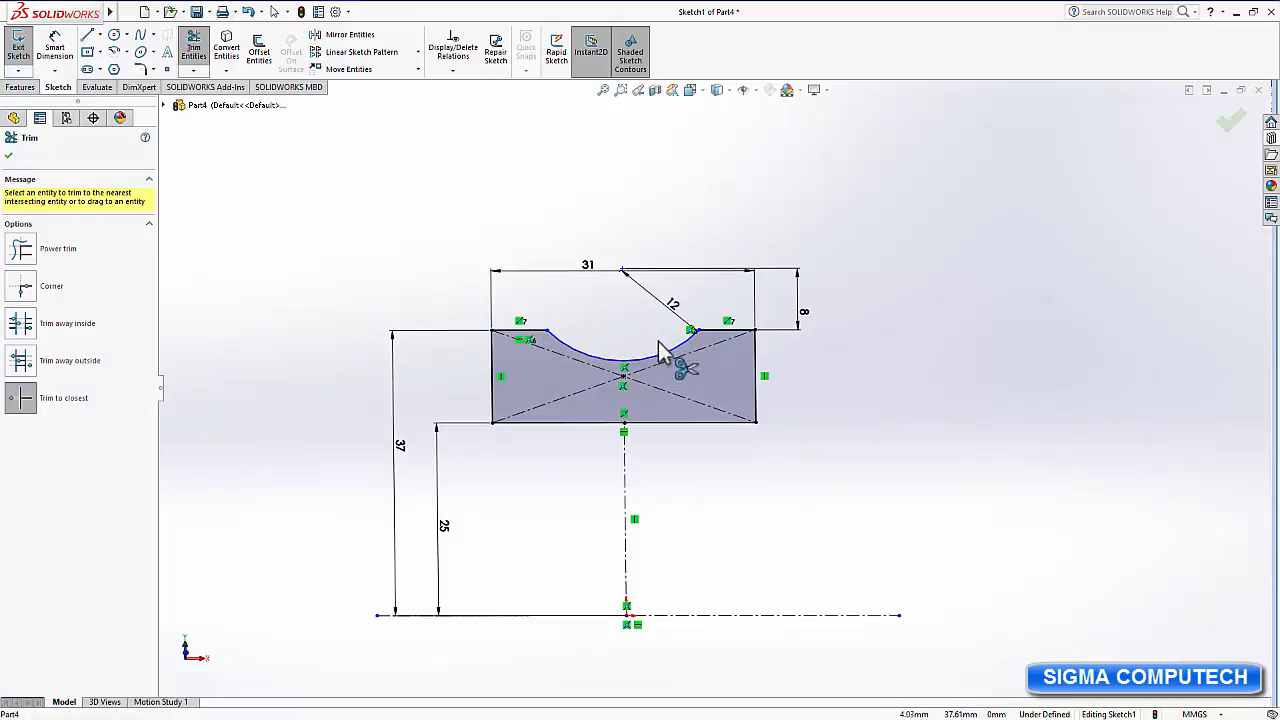
left_click(11, 156)
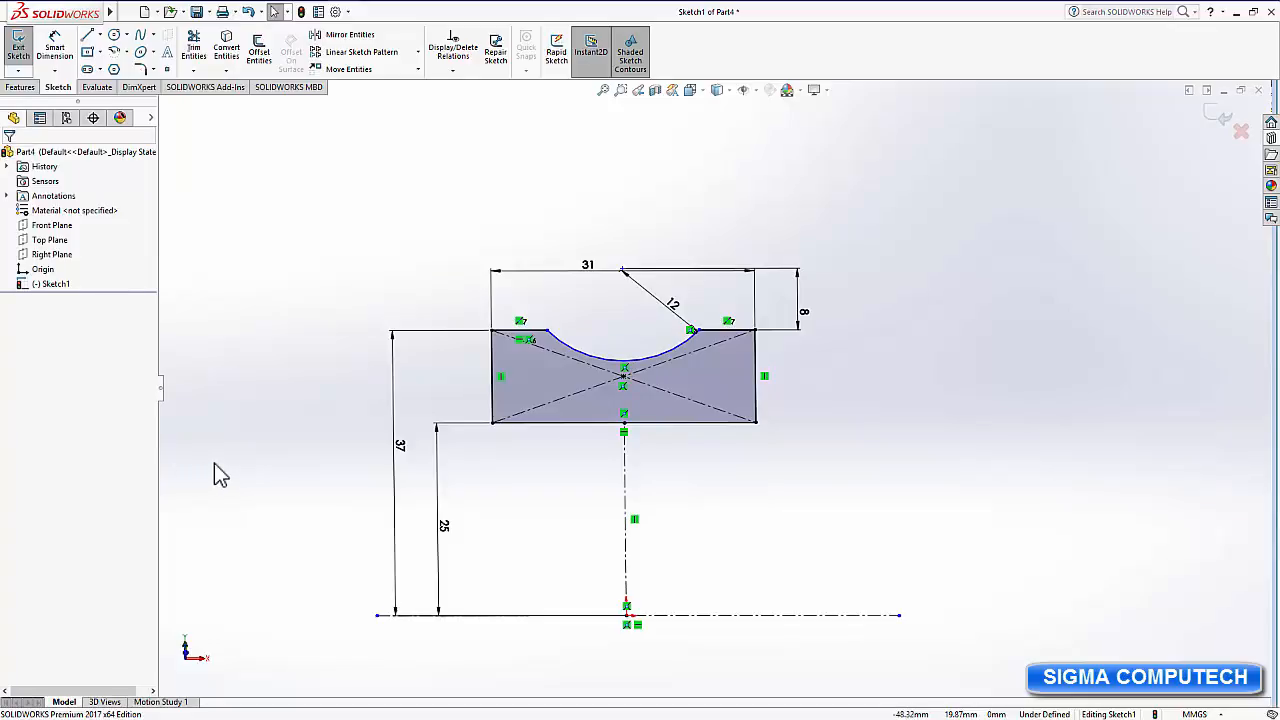
Revolve the grooved profile 360° about the horizontal centerline through the origin.
left_click(20, 87)
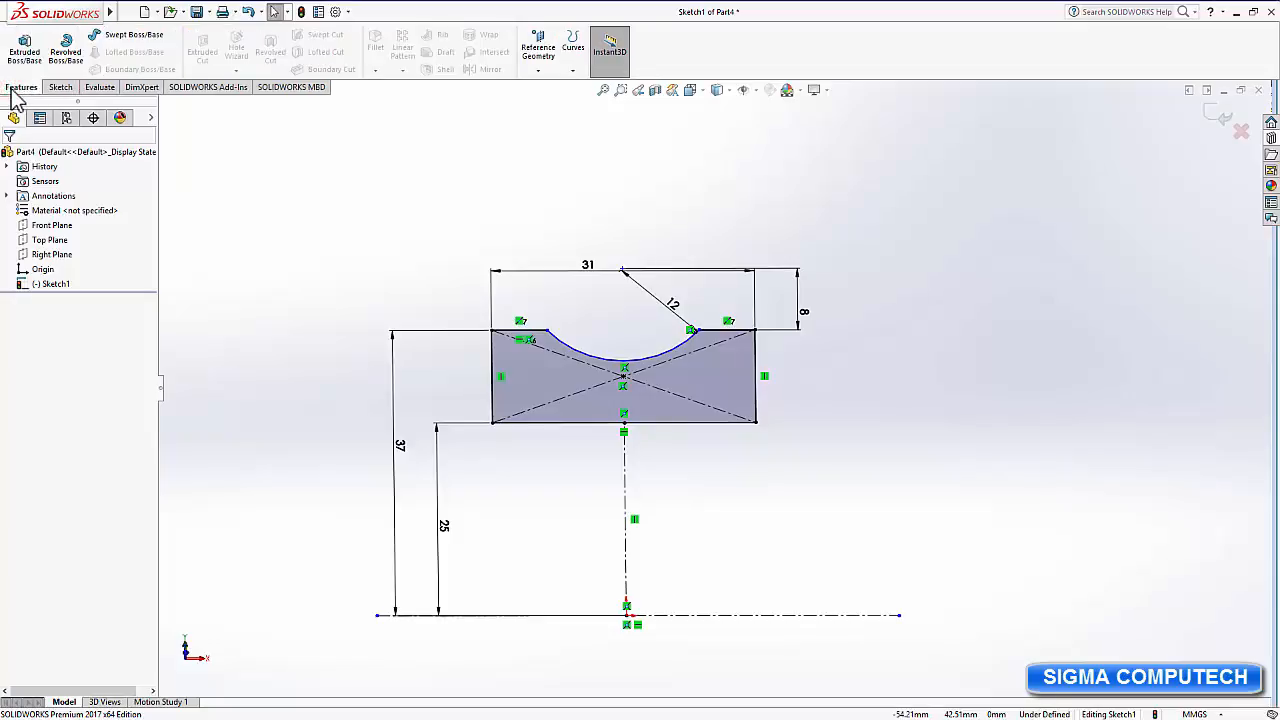
left_click(65, 45)
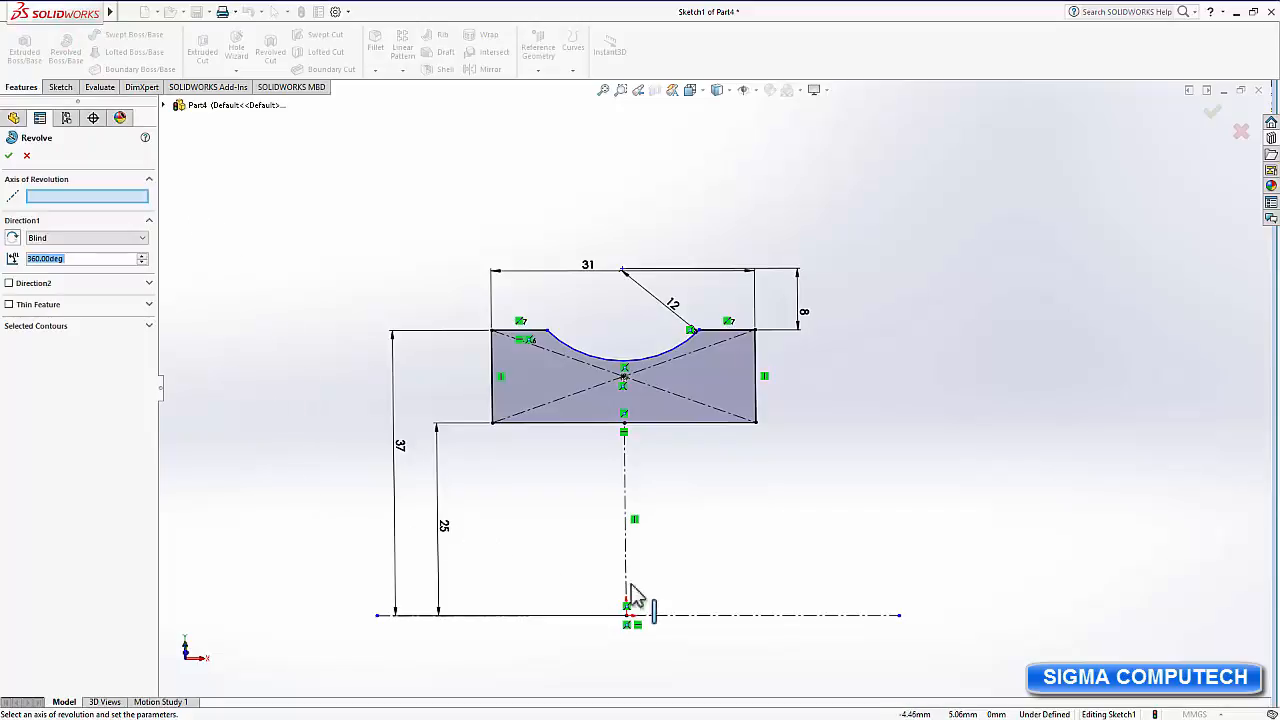
left_click(729, 616)
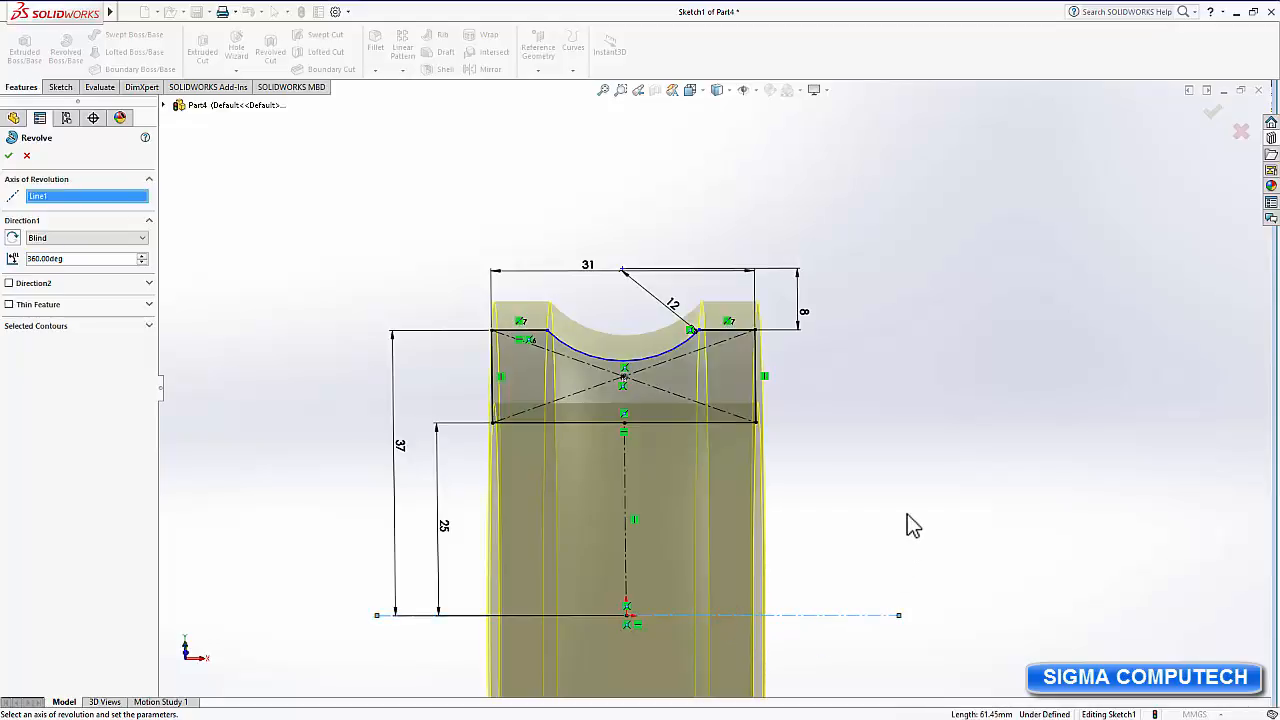
mouse_move(907, 514)
middle_mouse_down()
mouse_move(858, 583)
mouse_move(841, 585)
middle_mouse_up()
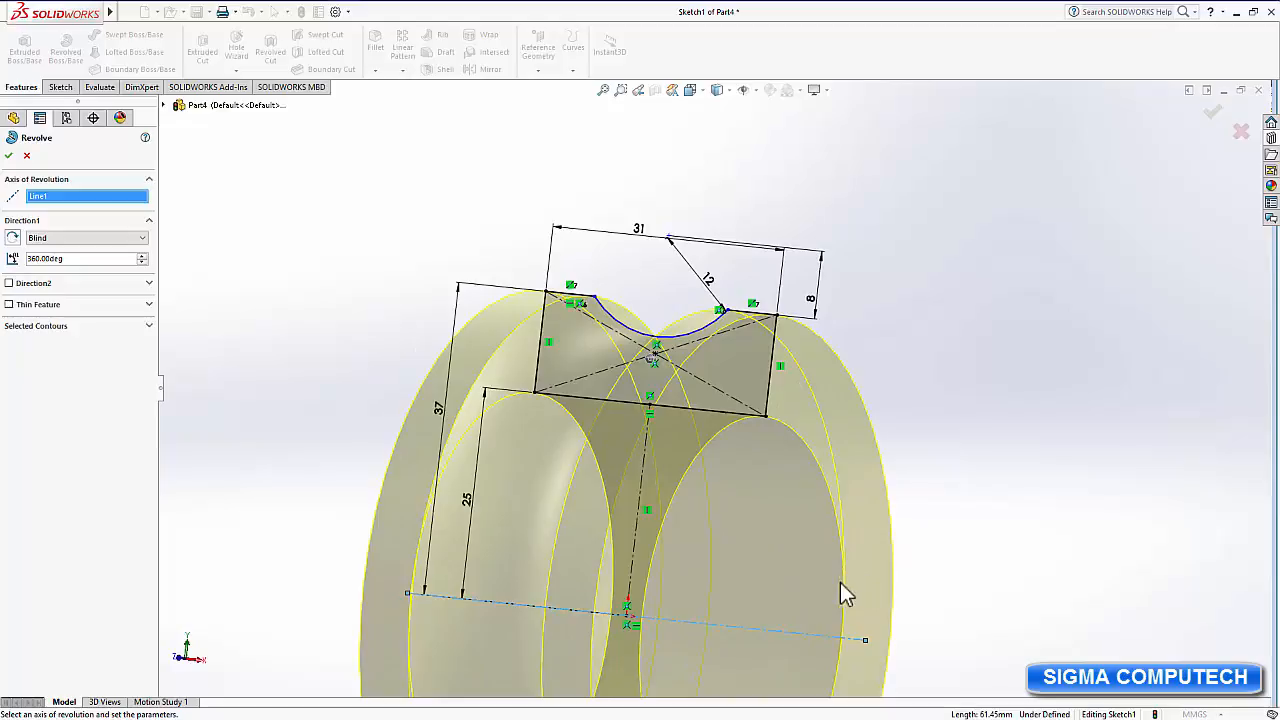
left_click(11, 157)
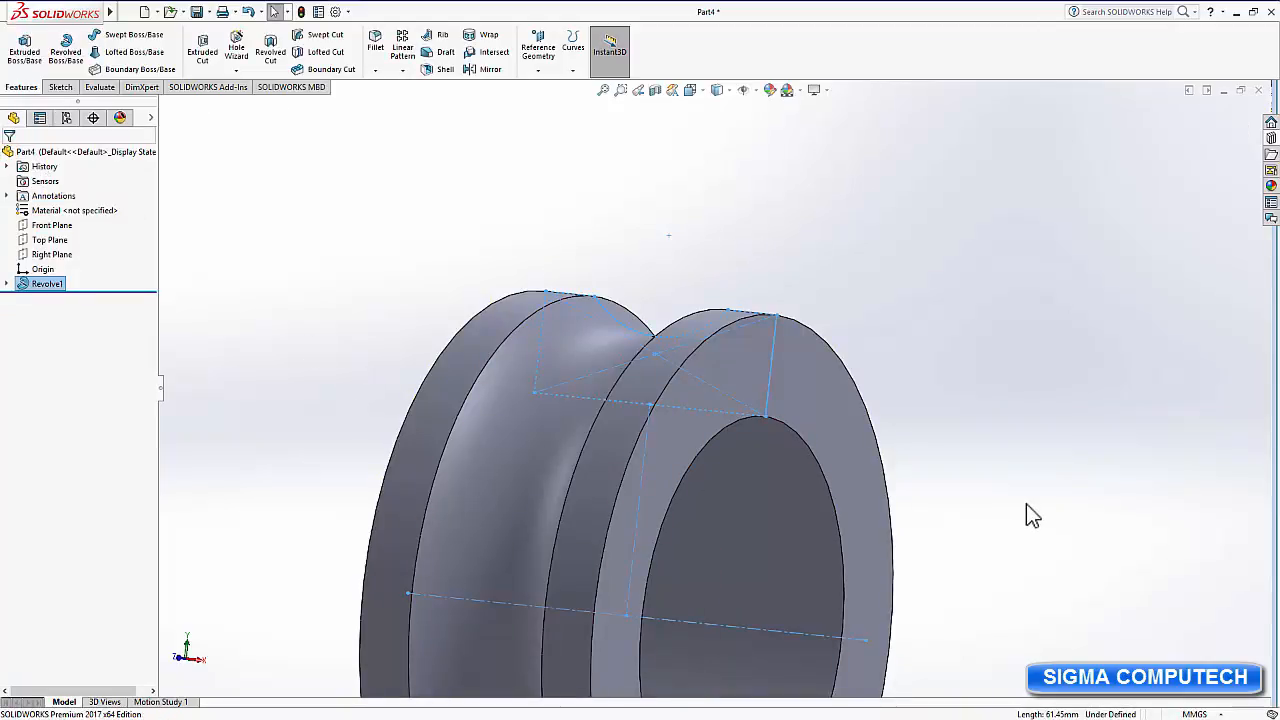
Fillet the edges of the ring's inner bore face with a 2.1 mm radius.
scroll(1026, 520, "down", 3)
scroll(1026, 520, "up", 3)
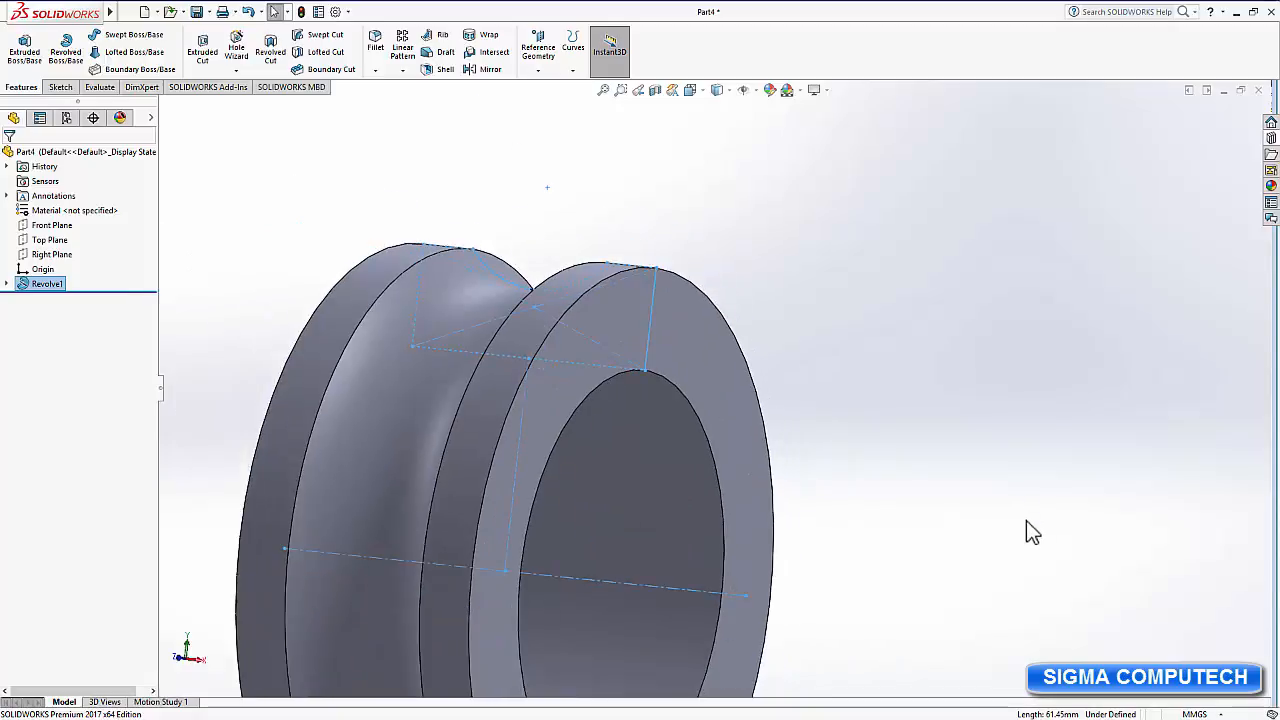
scroll(1020, 560, "up", 2)
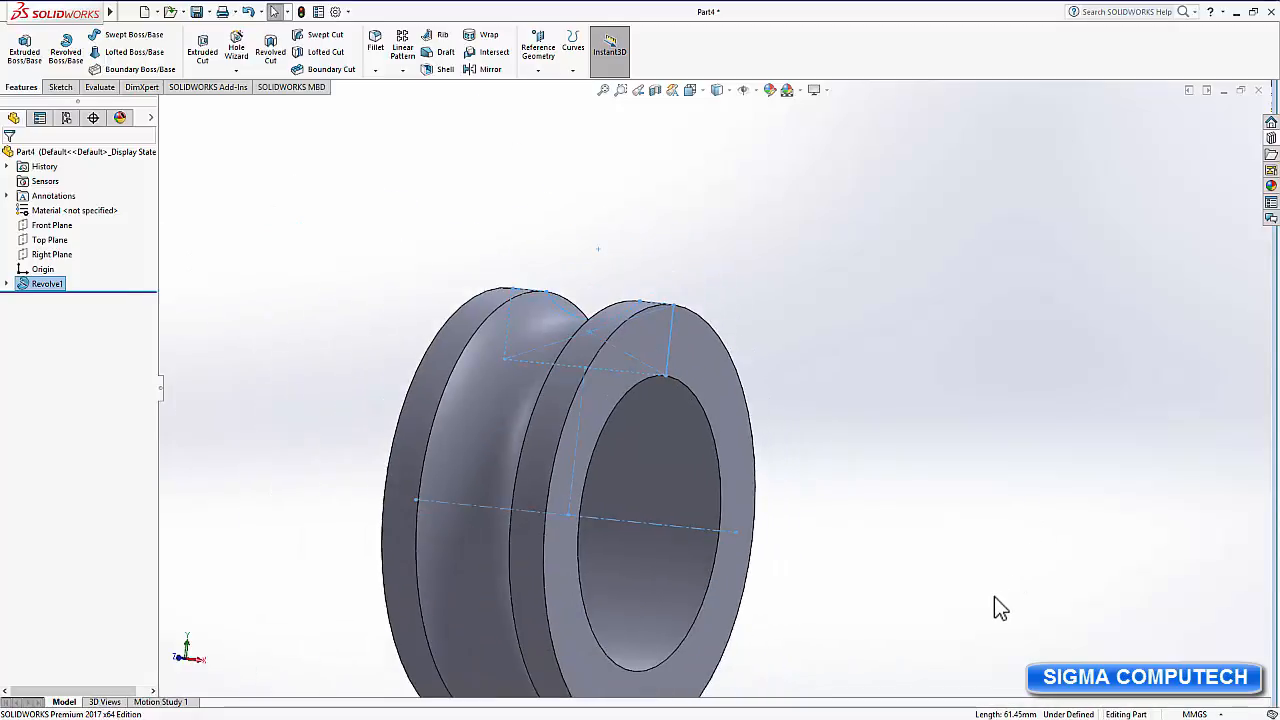
middle_click_drag(994, 596, 989, 511, "ctrl")
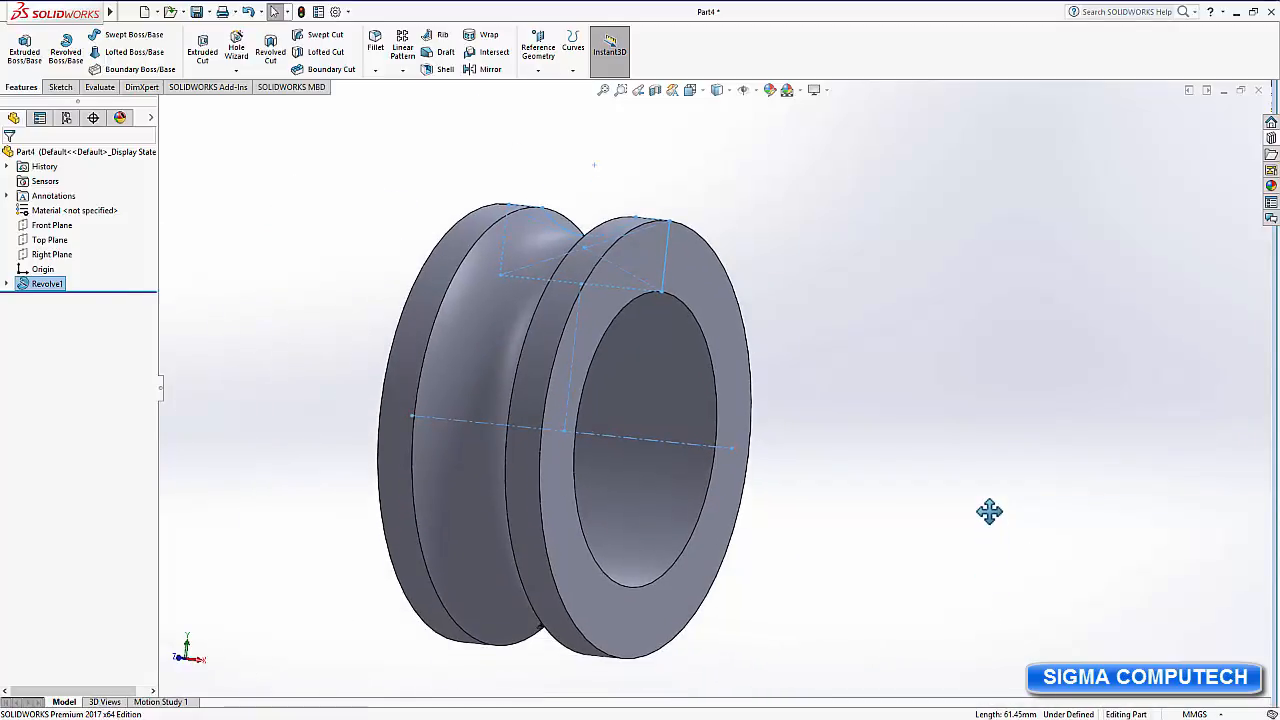
left_click(676, 376)
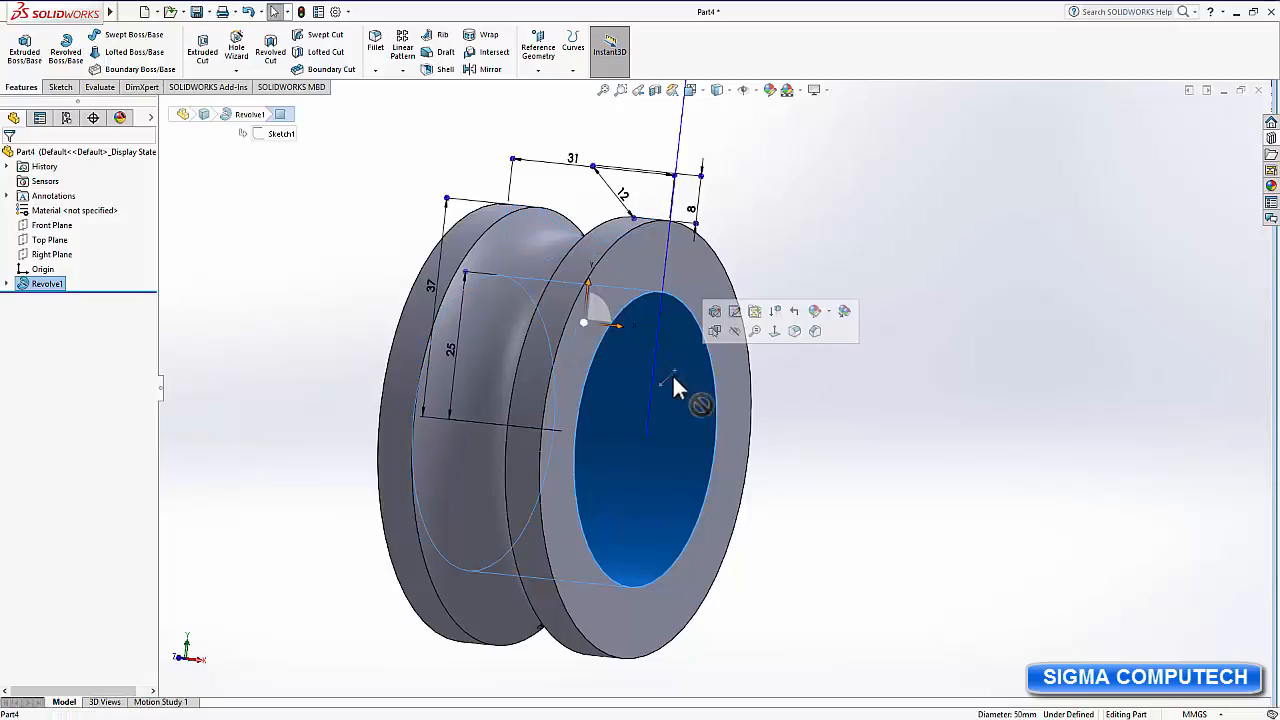
left_click(377, 42)
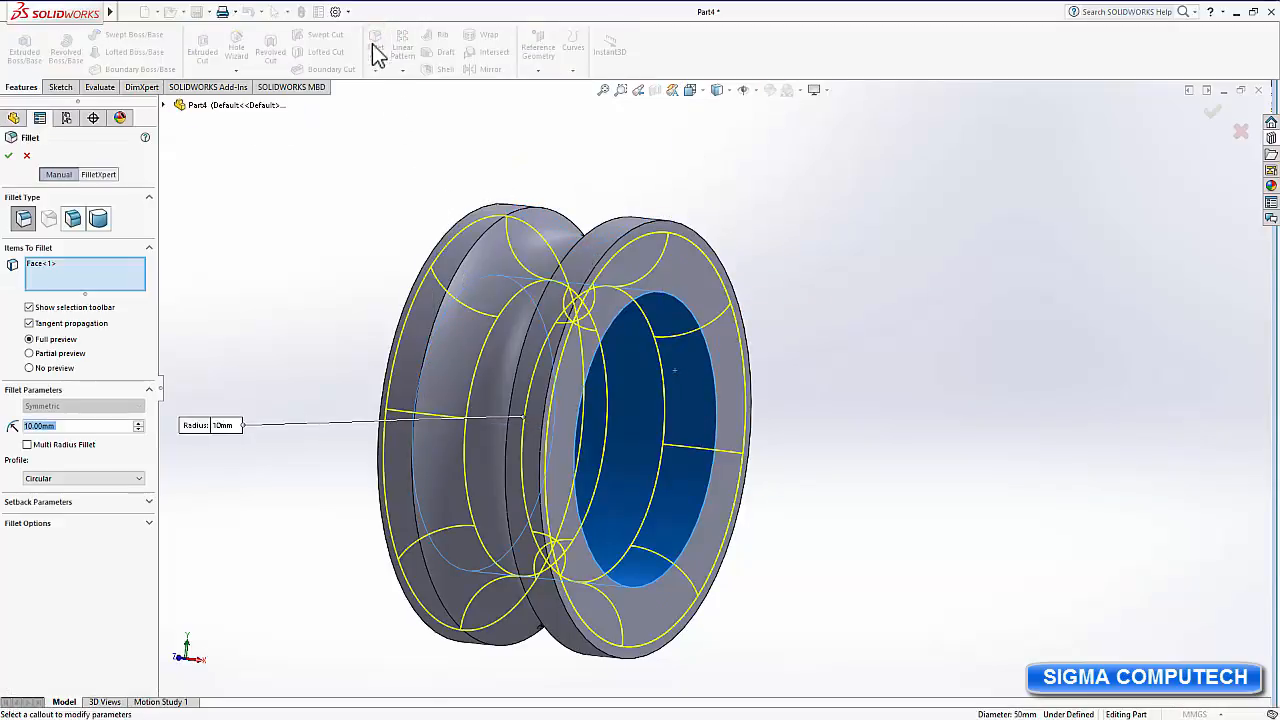
left_click(45, 425)
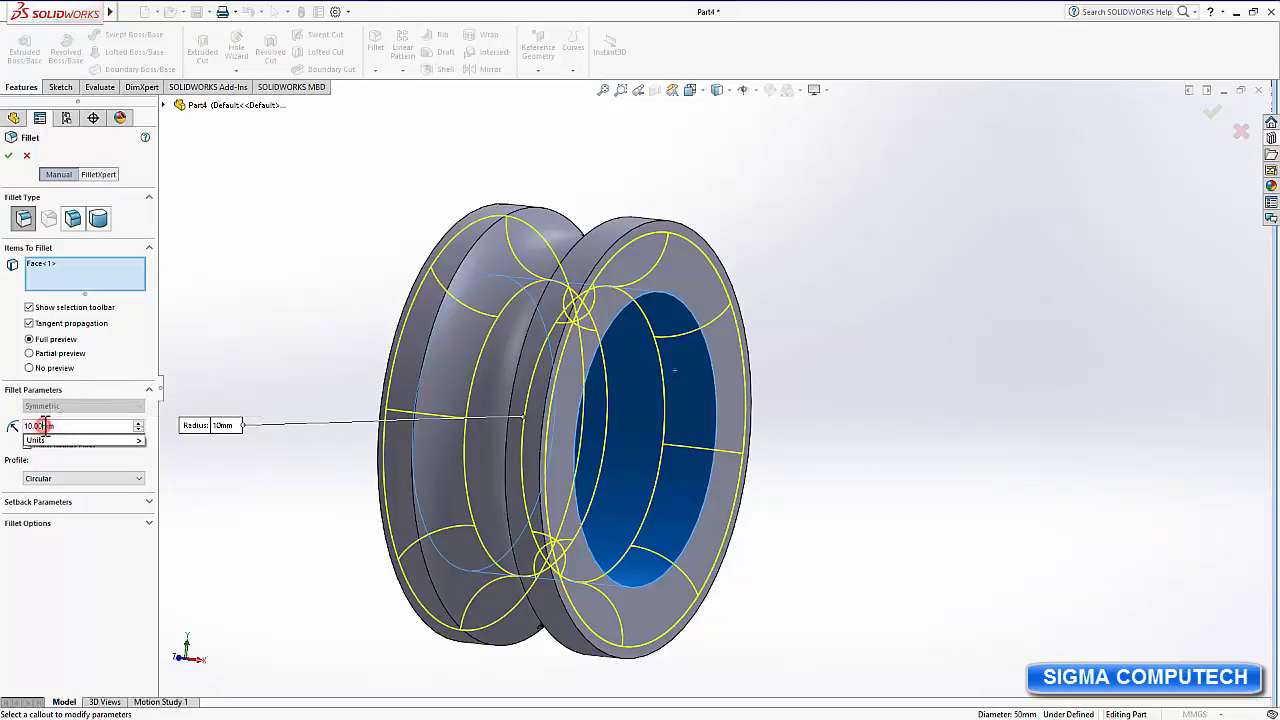
left_click_drag(45, 425, 15, 440)
type("2.1")
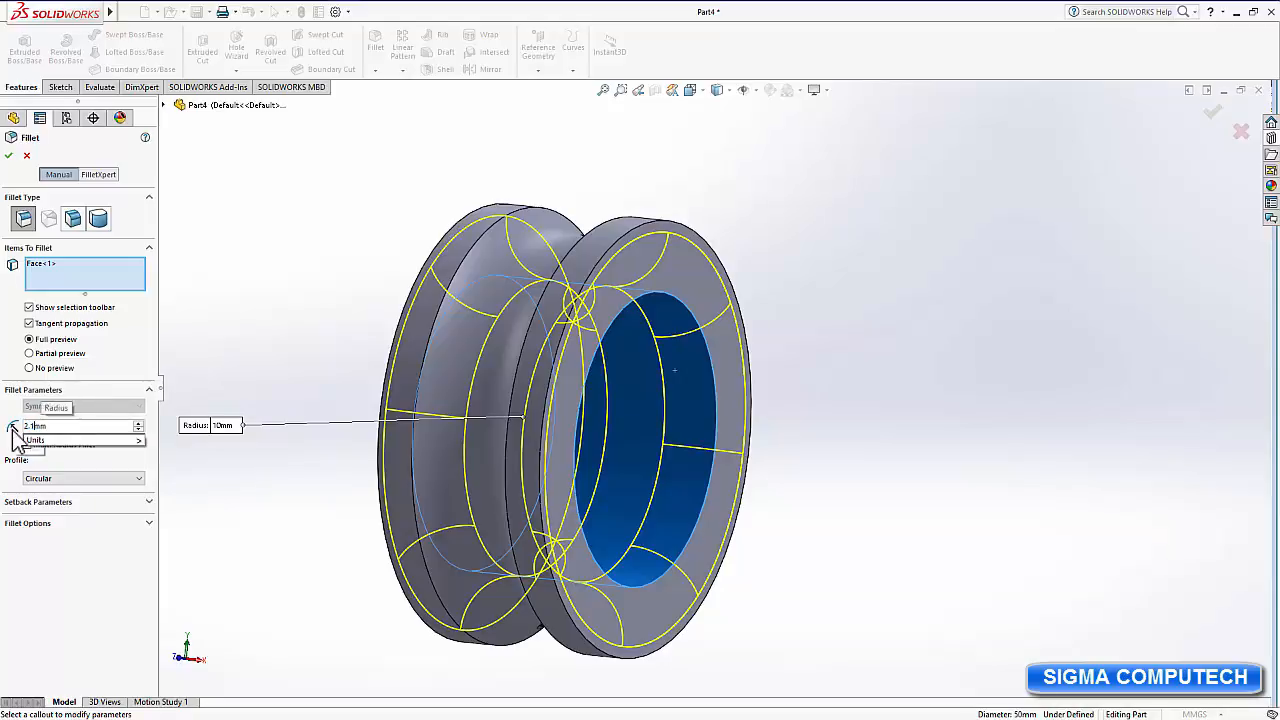
left_click(62, 558)
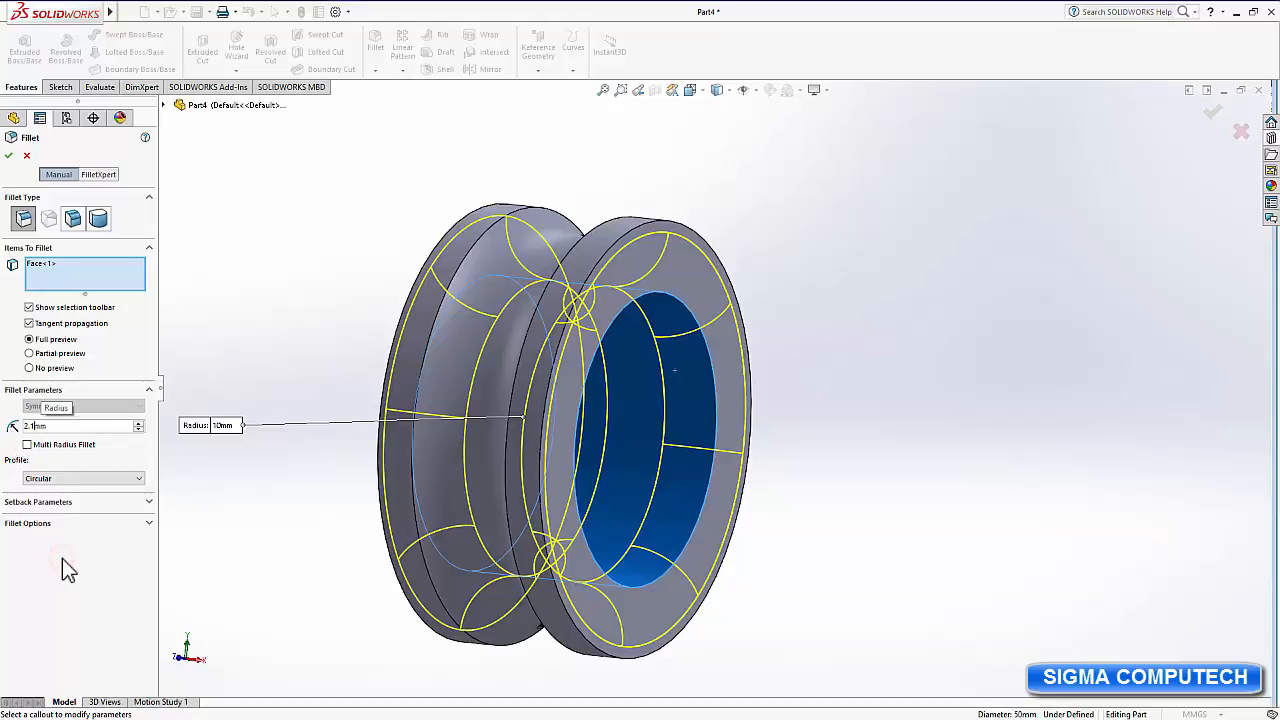
left_click(10, 156)
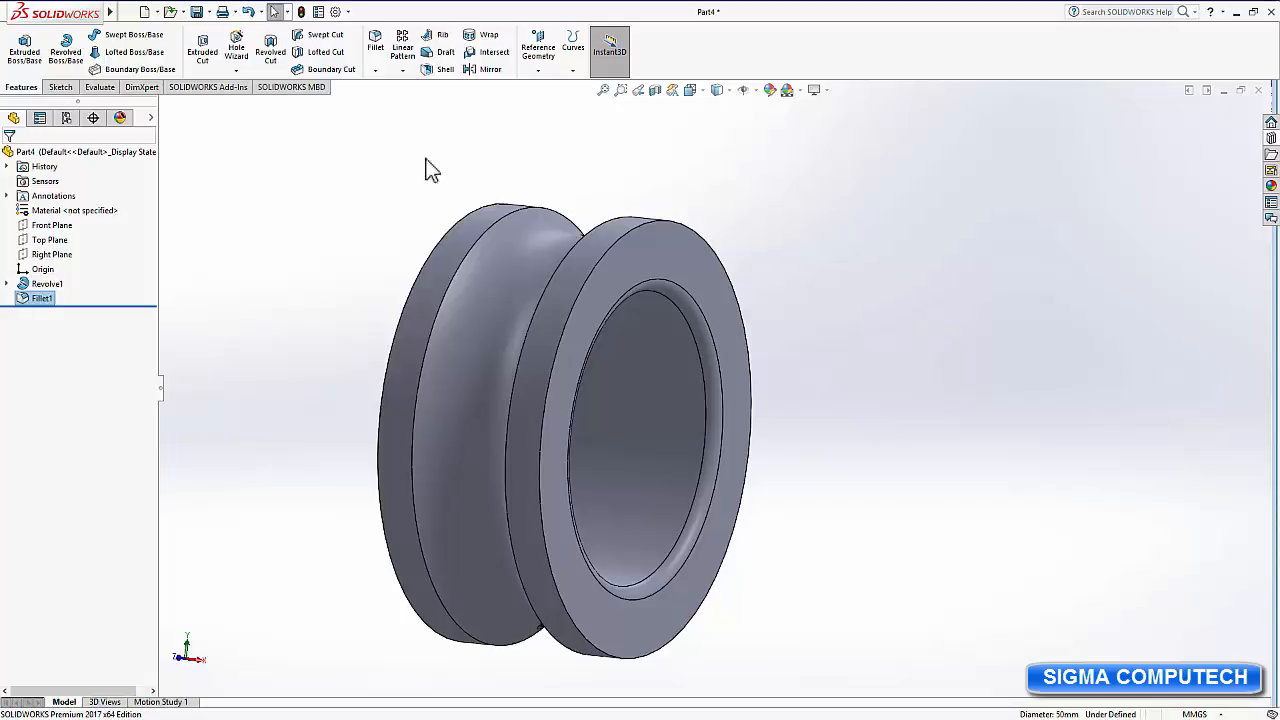
Save the part as Inner Ring in the SIGMA BALL BEARING folder and close it.
left_click(197, 12)
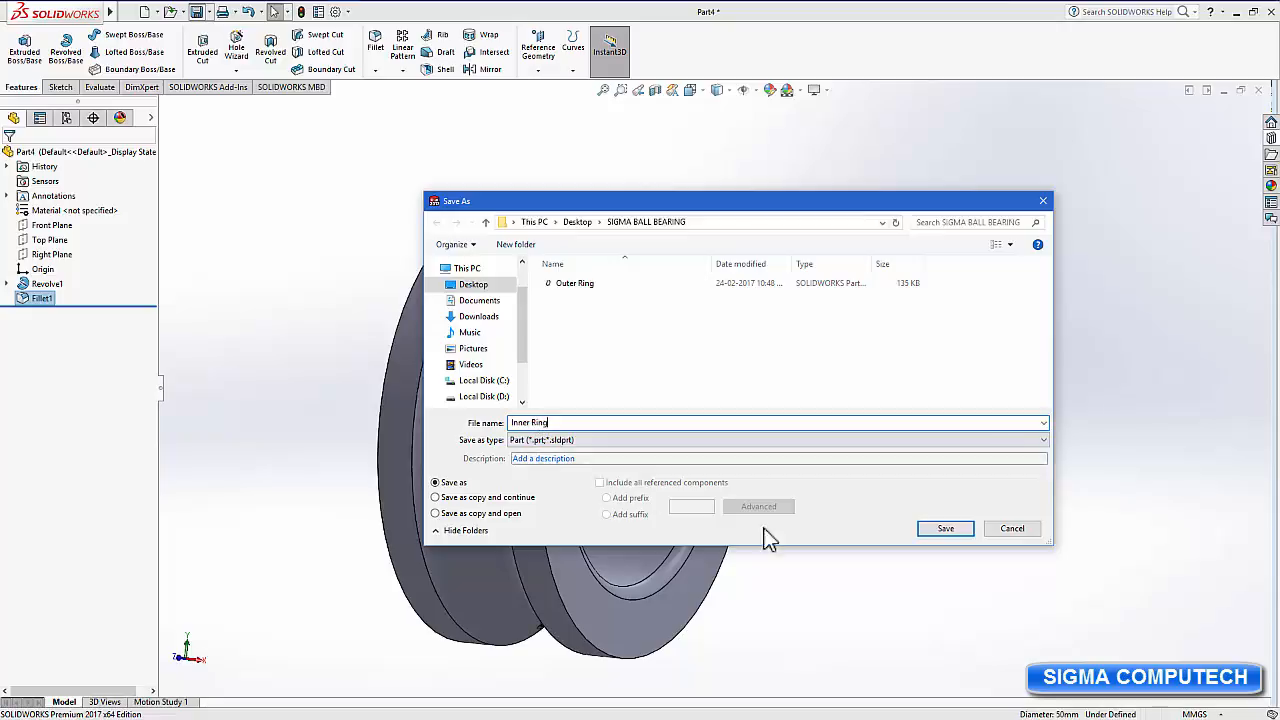
left_click(937, 533)
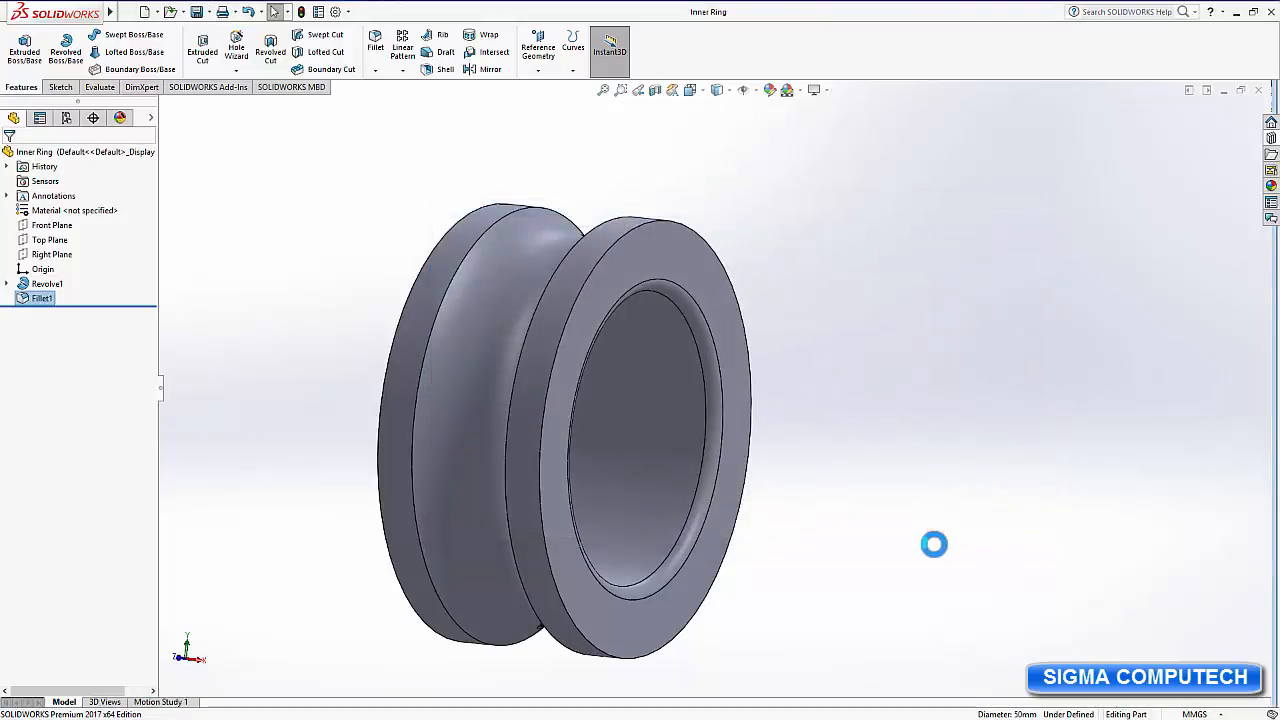
left_click(1258, 90)
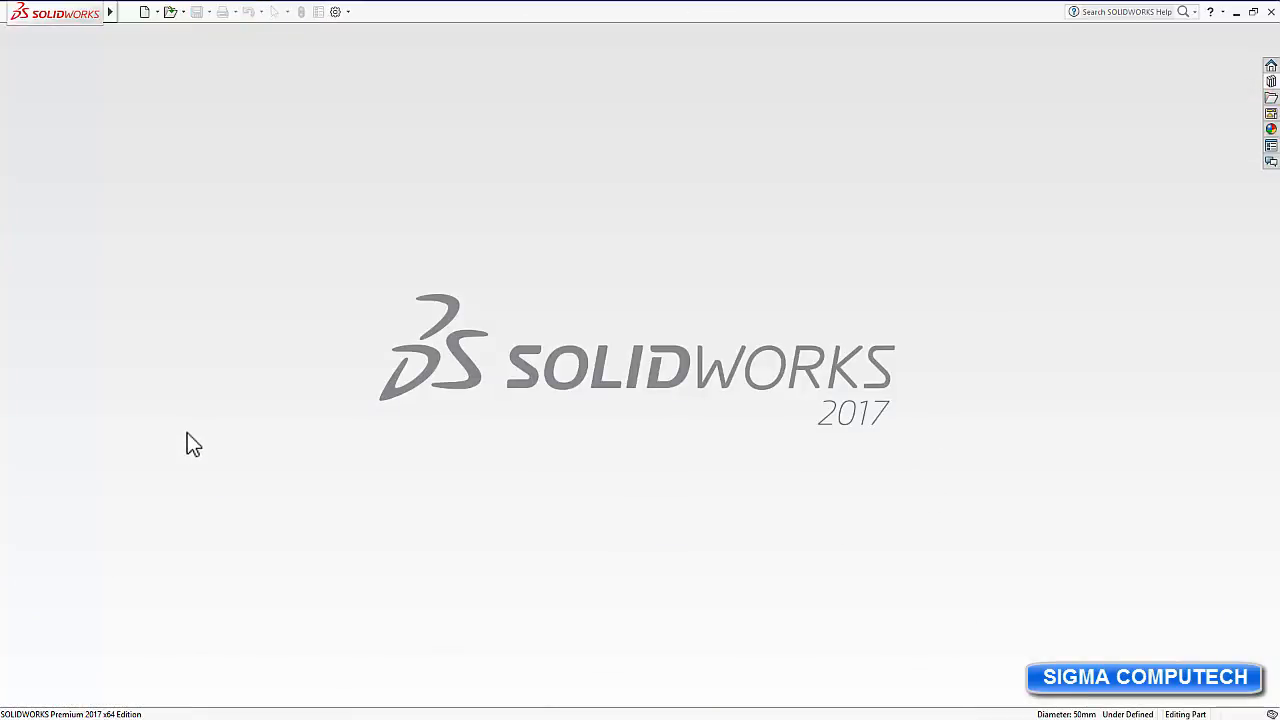
Create a new part document and start a sketch on the Front Plane.
left_click(144, 11)
left_click(313, 329)
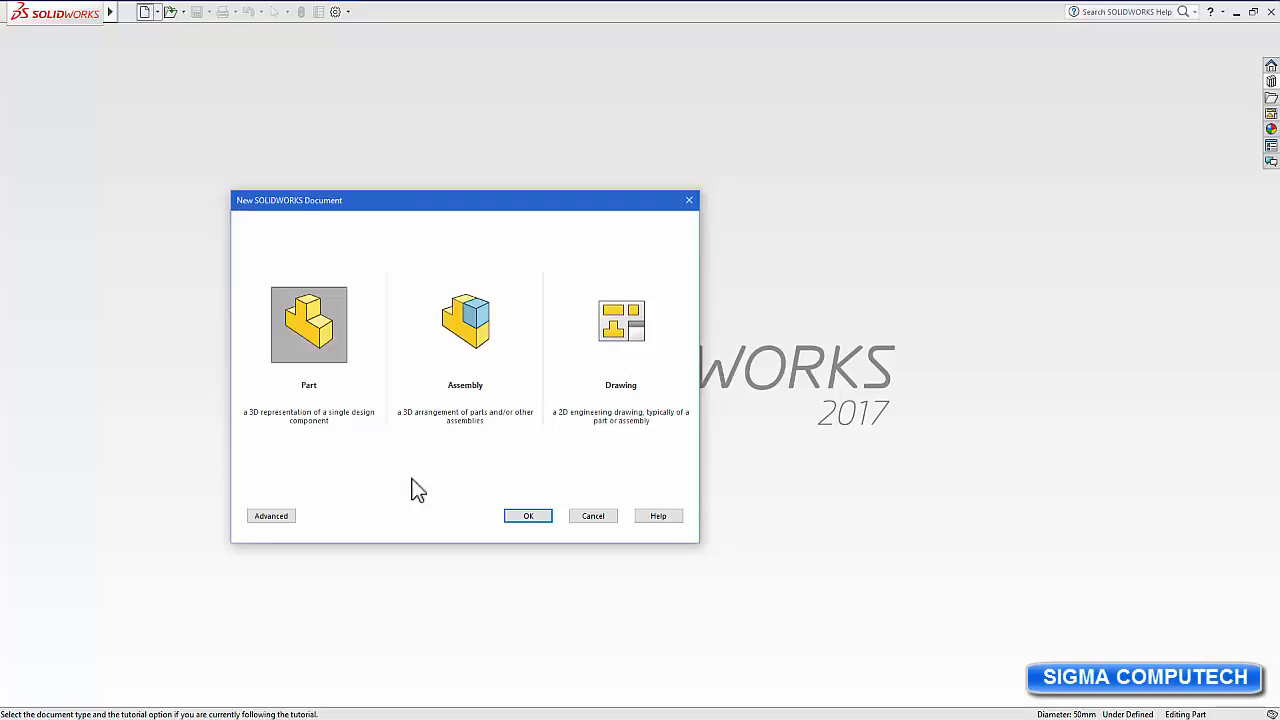
left_click(527, 516)
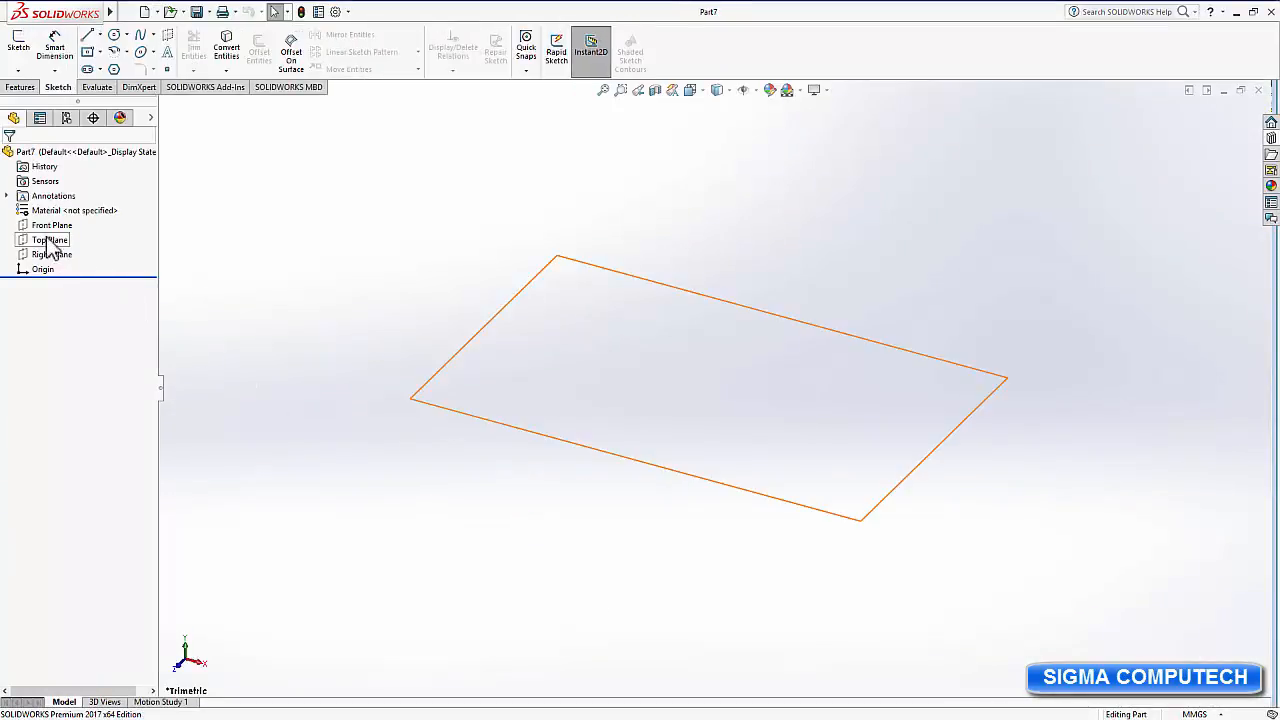
left_click(30, 228)
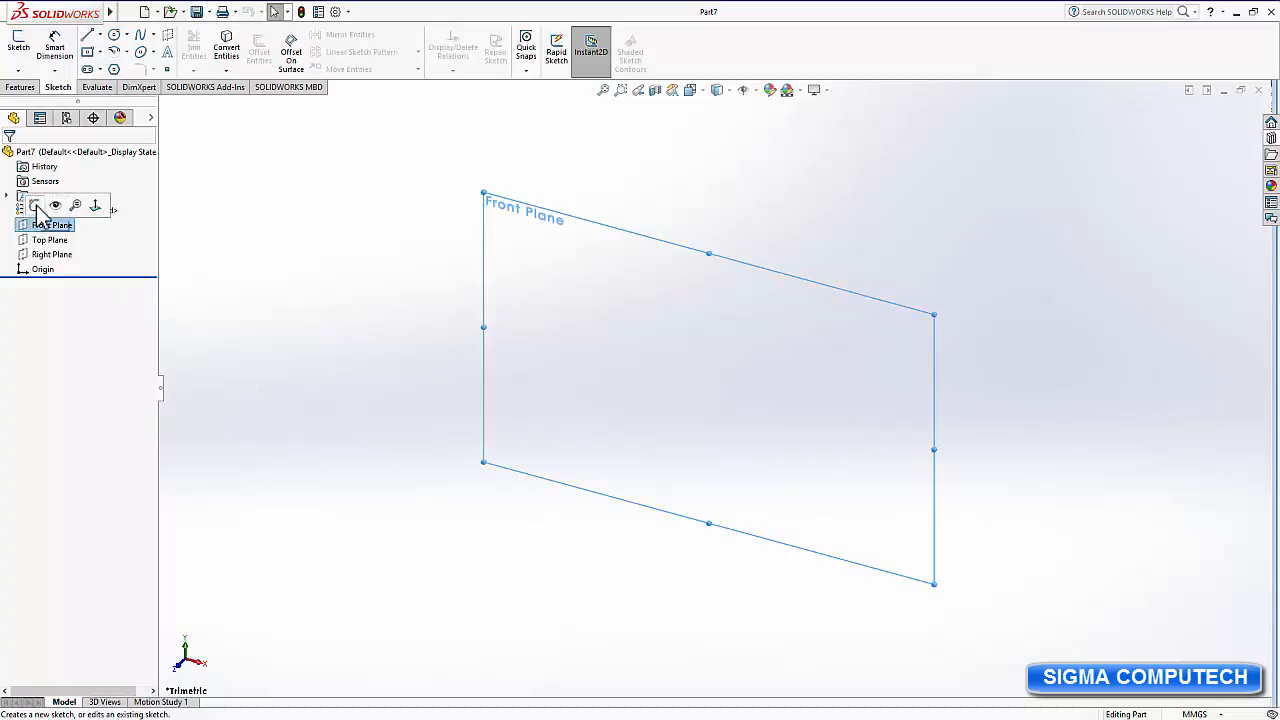
left_click(40, 205)
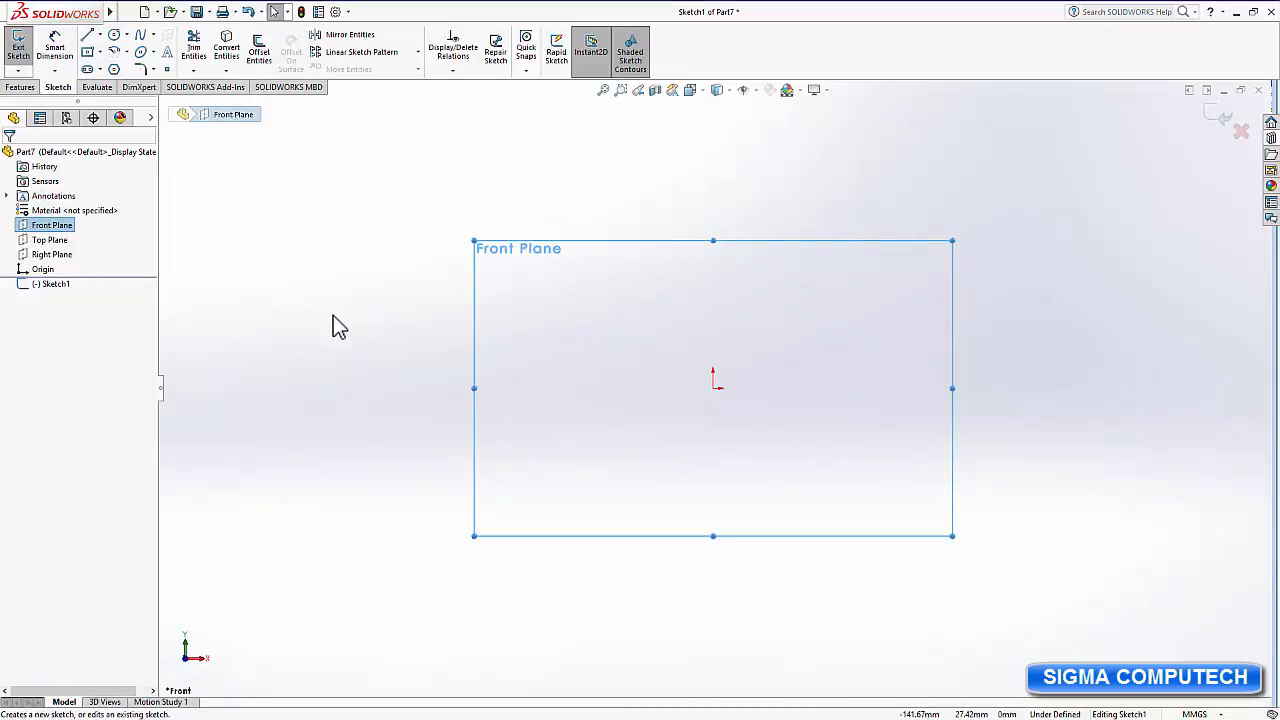
Sketch a horizontal line about 89.6 mm long passing through the origin.
left_click(88, 35)
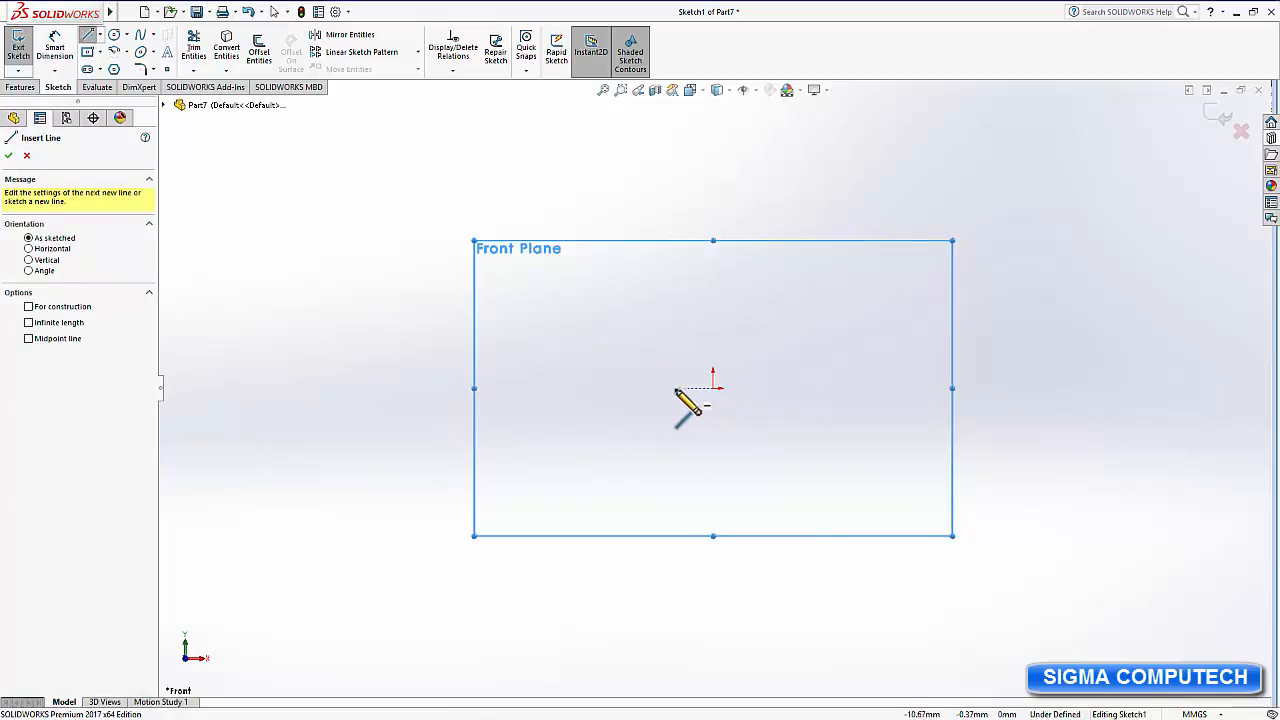
left_click(612, 389)
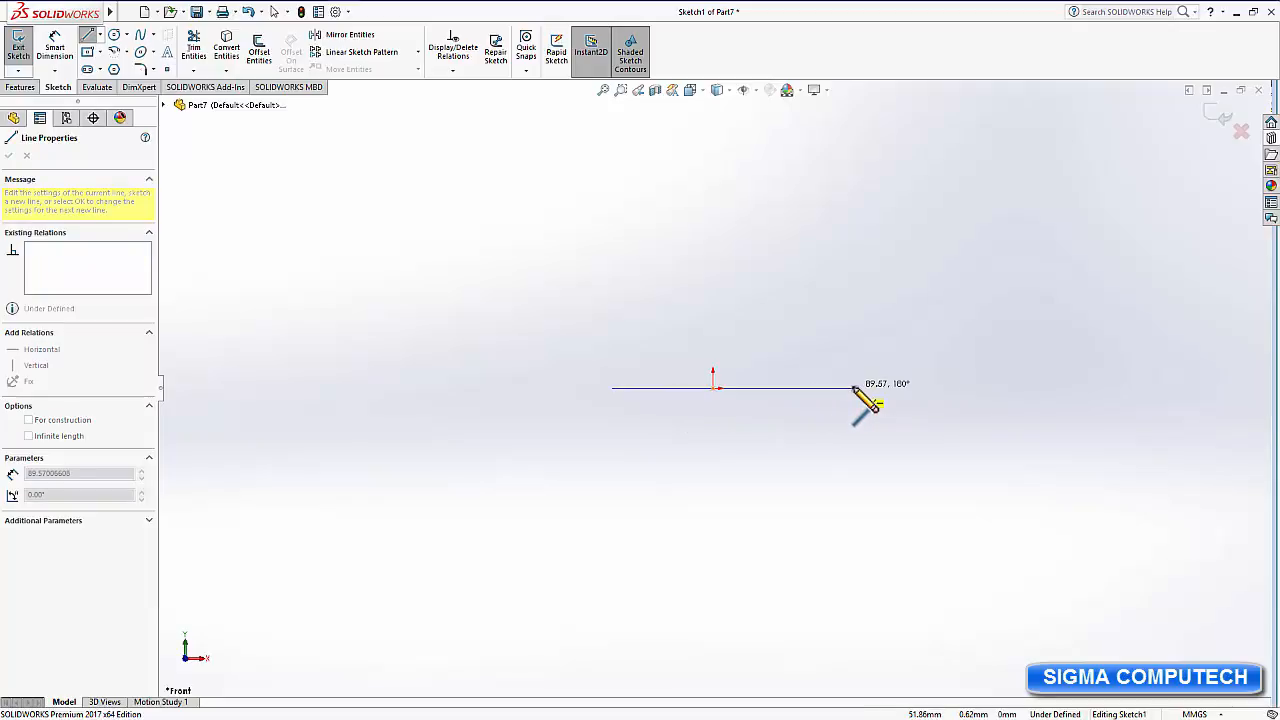
left_click(852, 388)
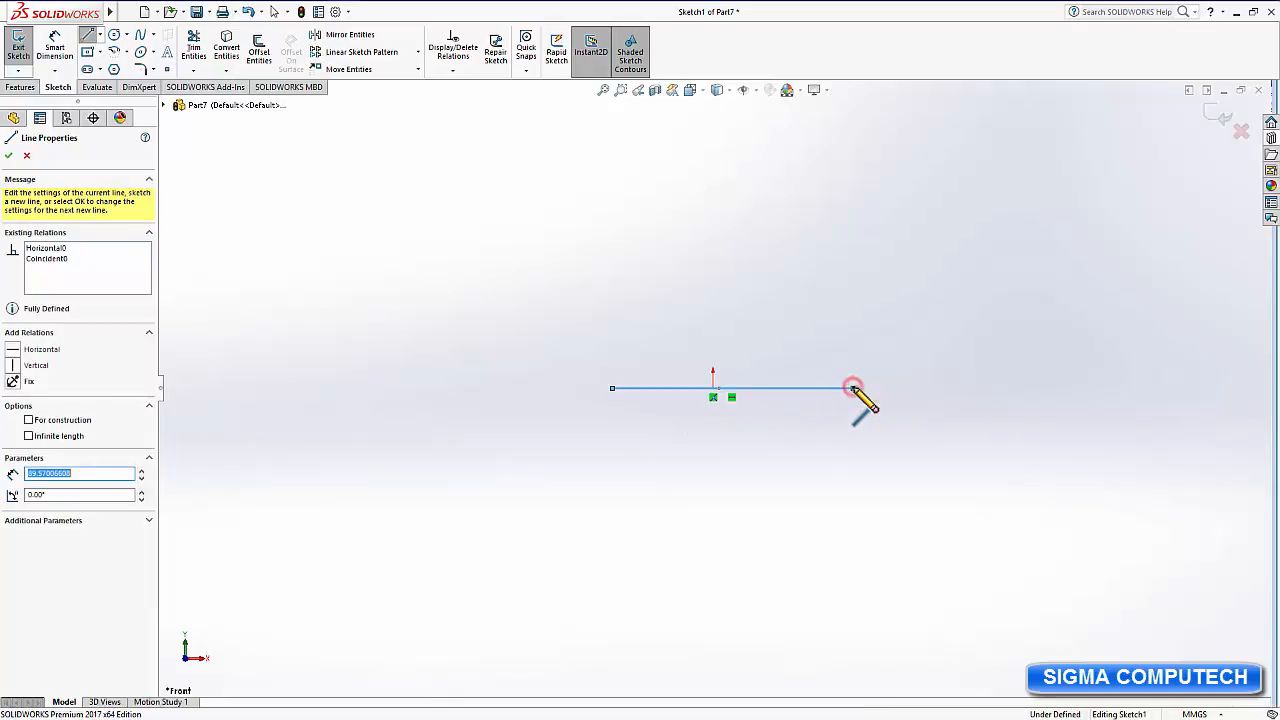
right_click(853, 390)
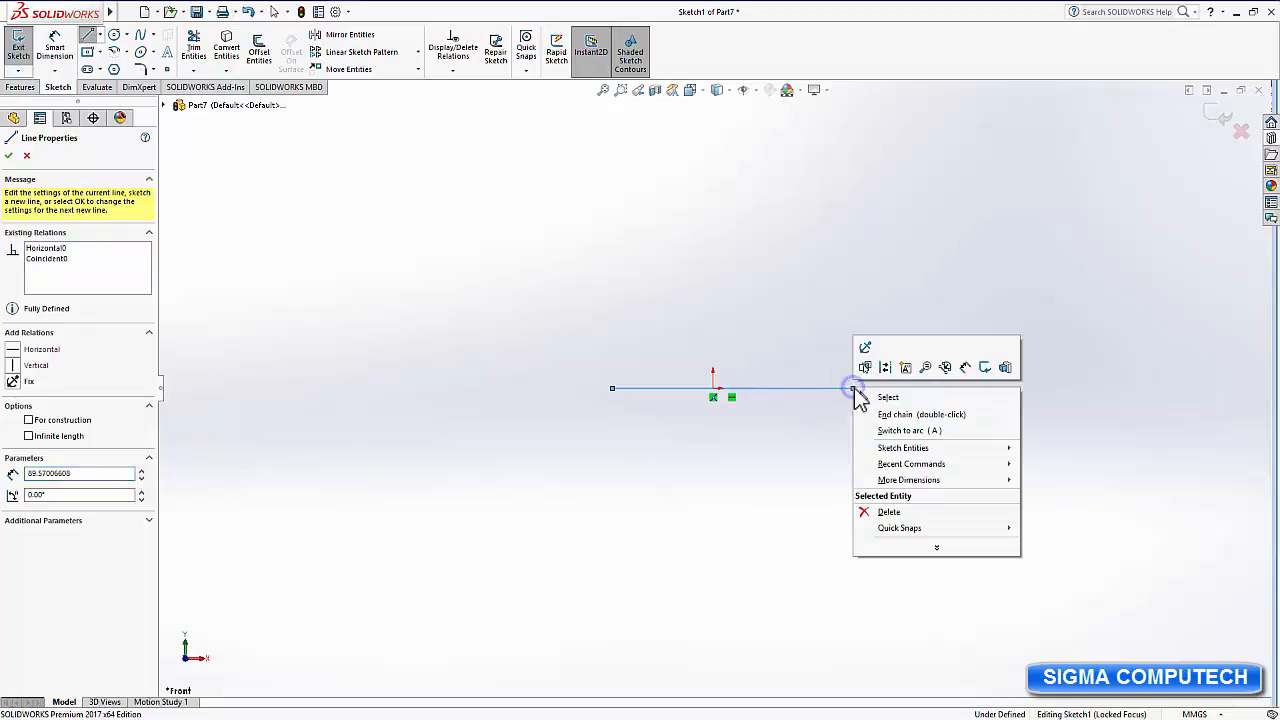
left_click(920, 397)
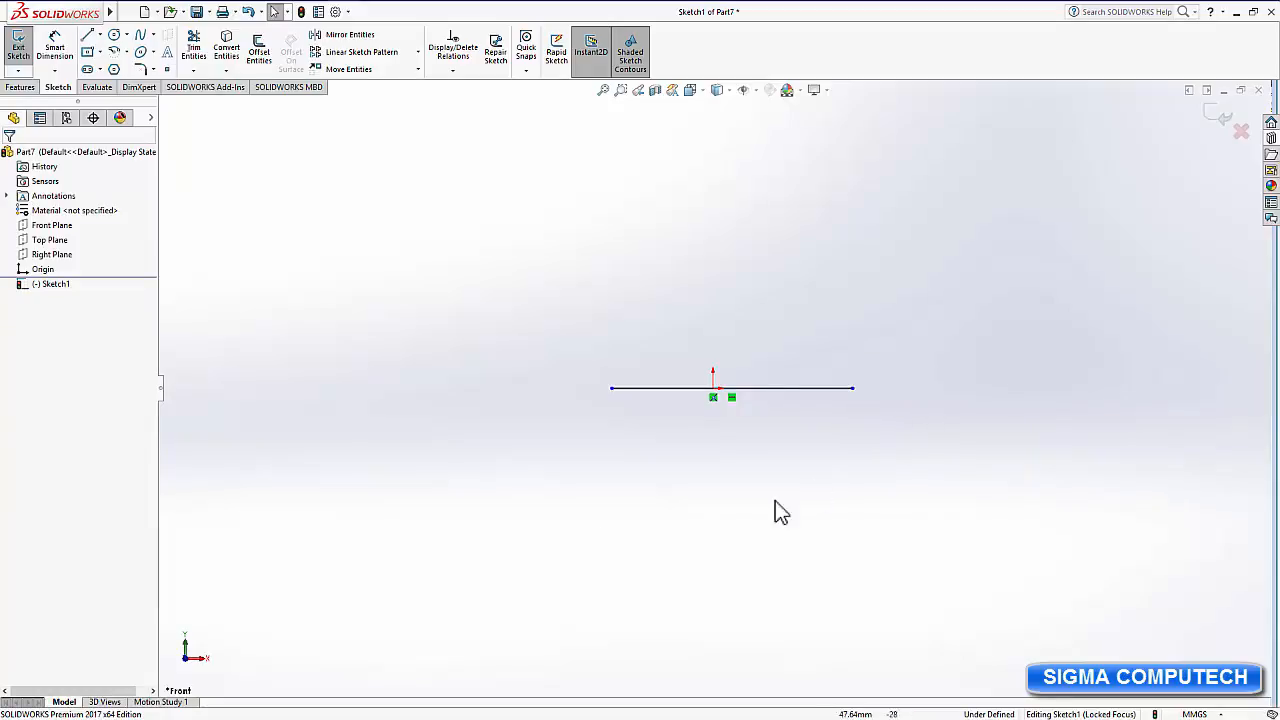
Draw a 180° centerpoint arc below the line, centred on the line's midpoint and joining its two endpoints.
left_click(126, 52)
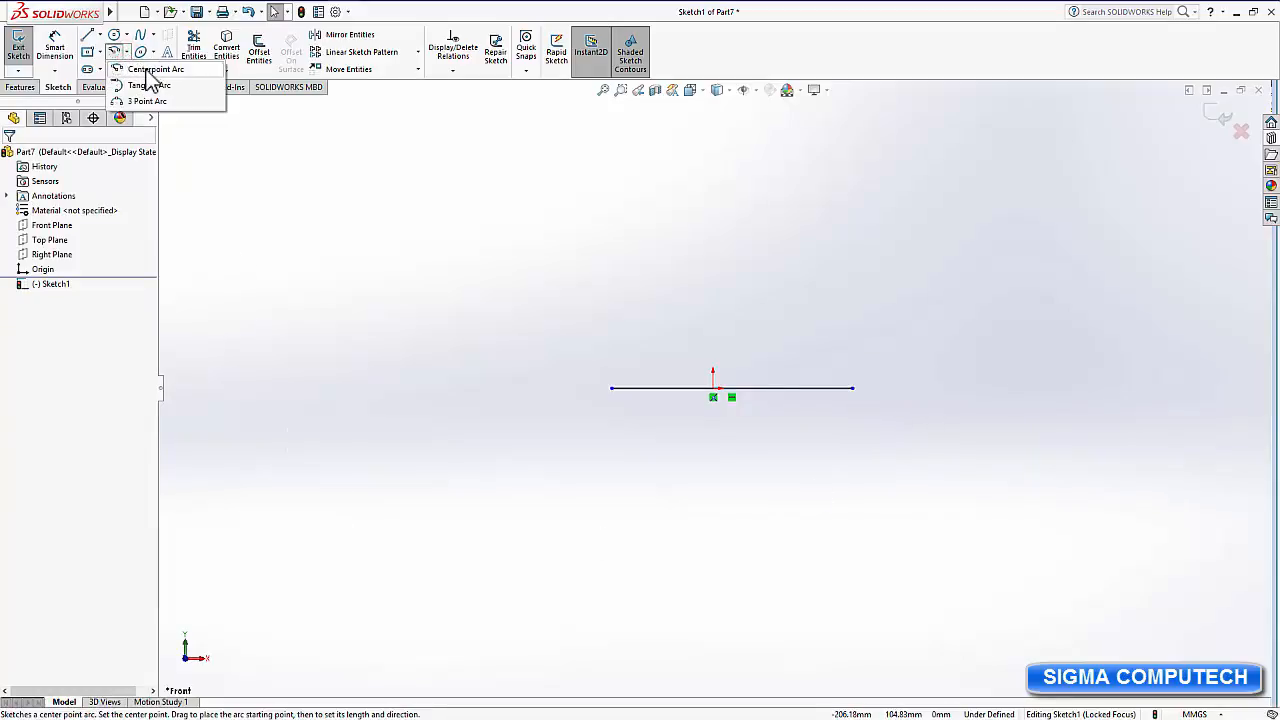
left_click(148, 70)
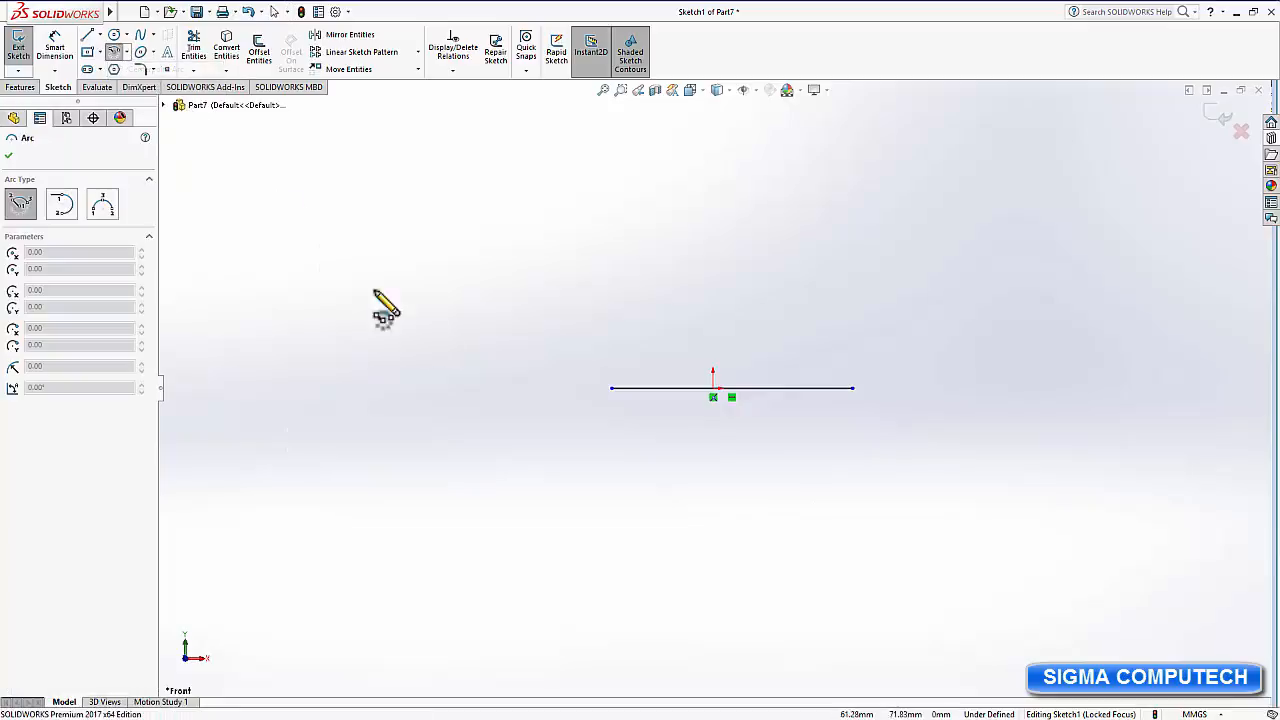
left_click(733, 389)
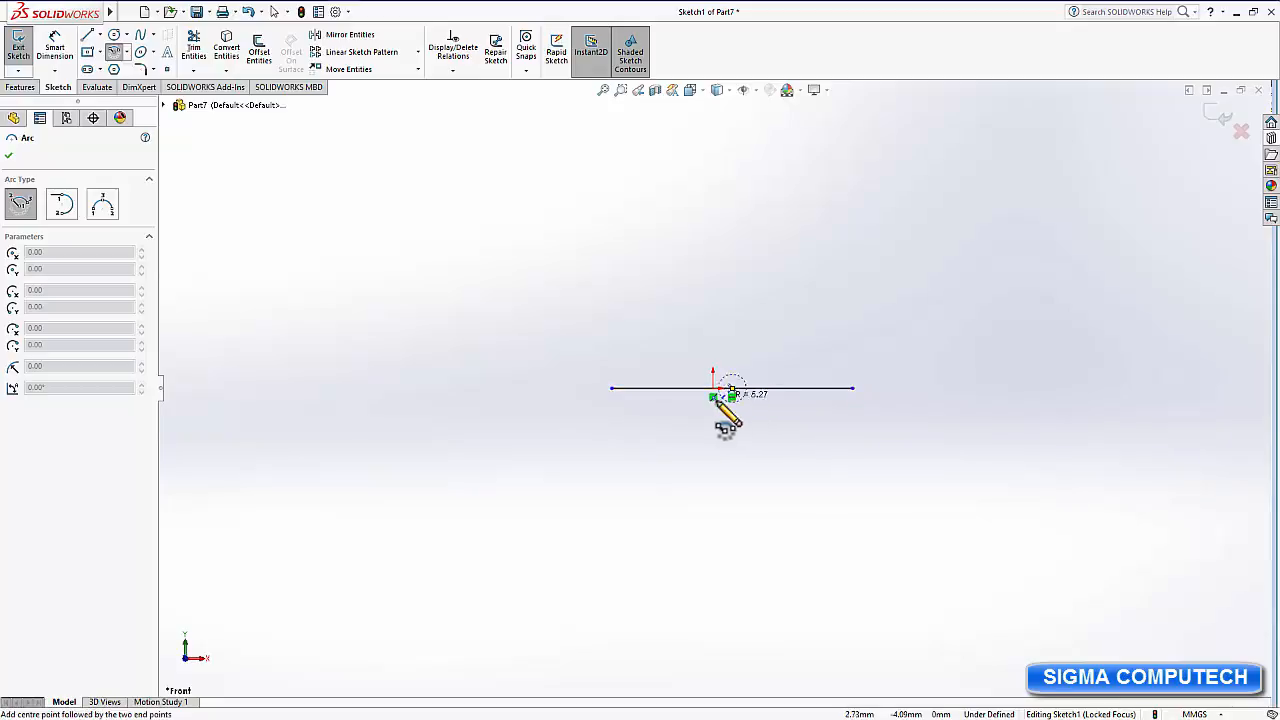
left_click(613, 389)
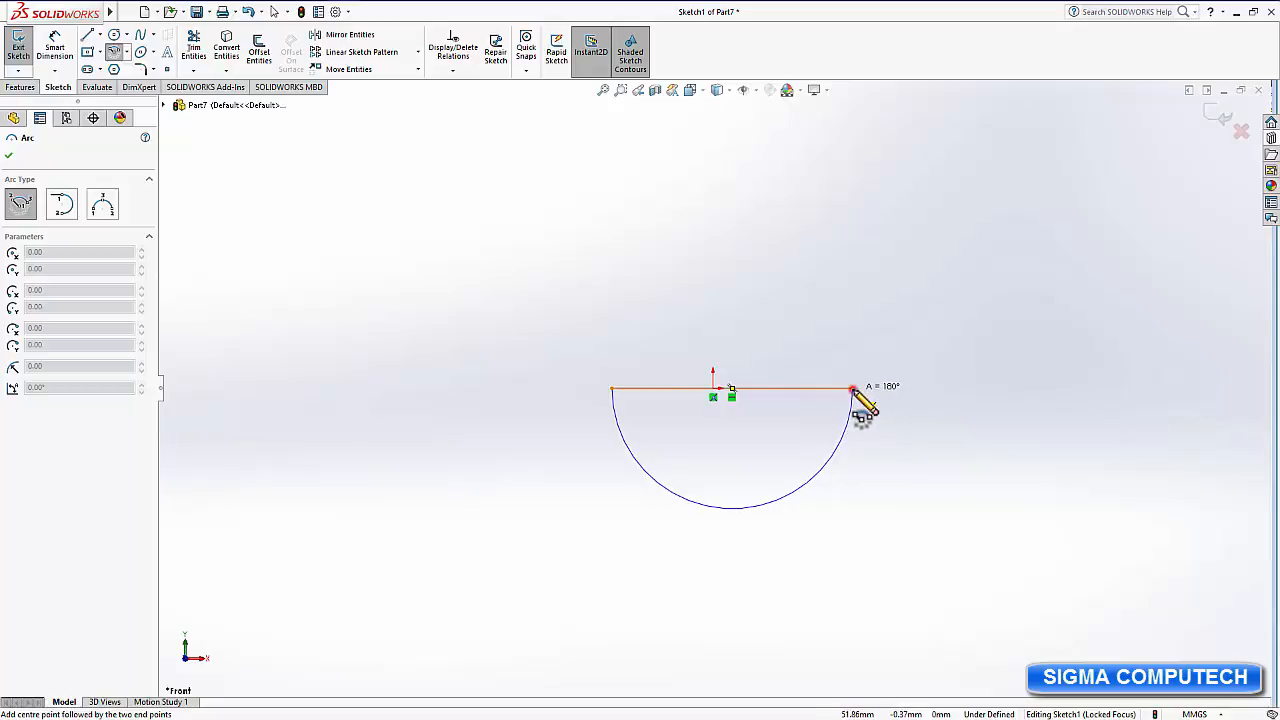
left_click(852, 389)
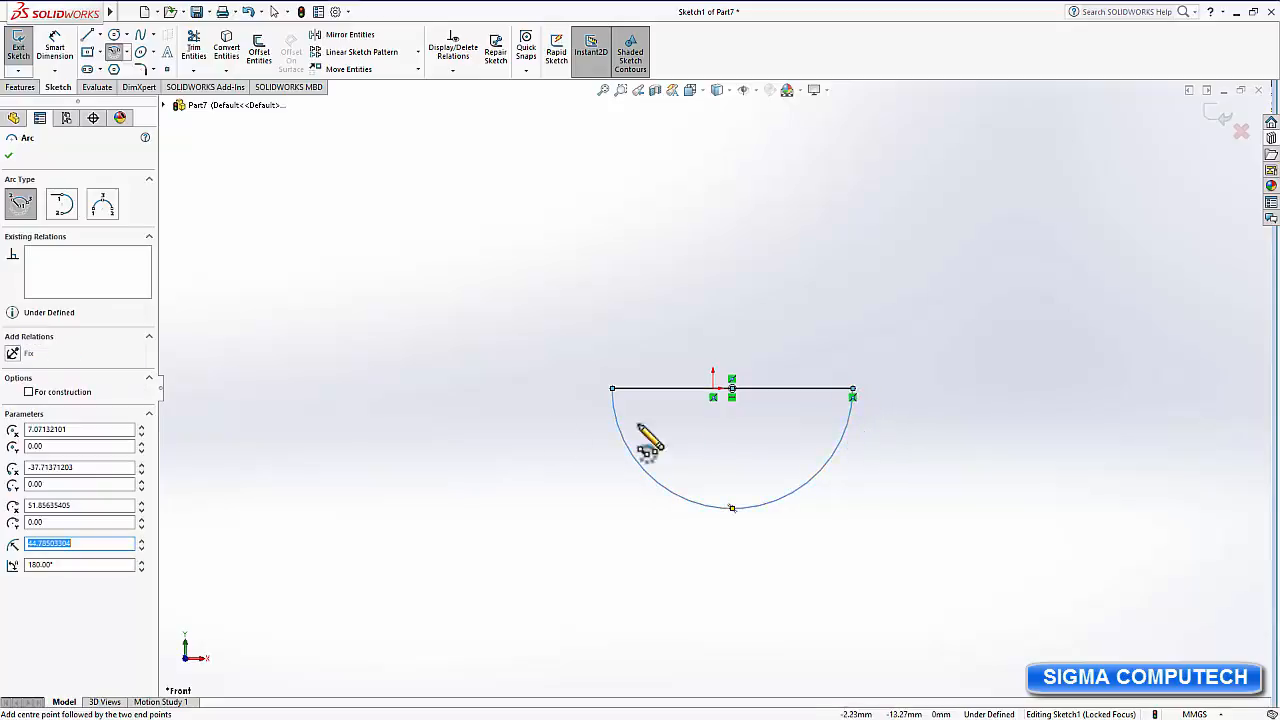
left_click(8, 155)
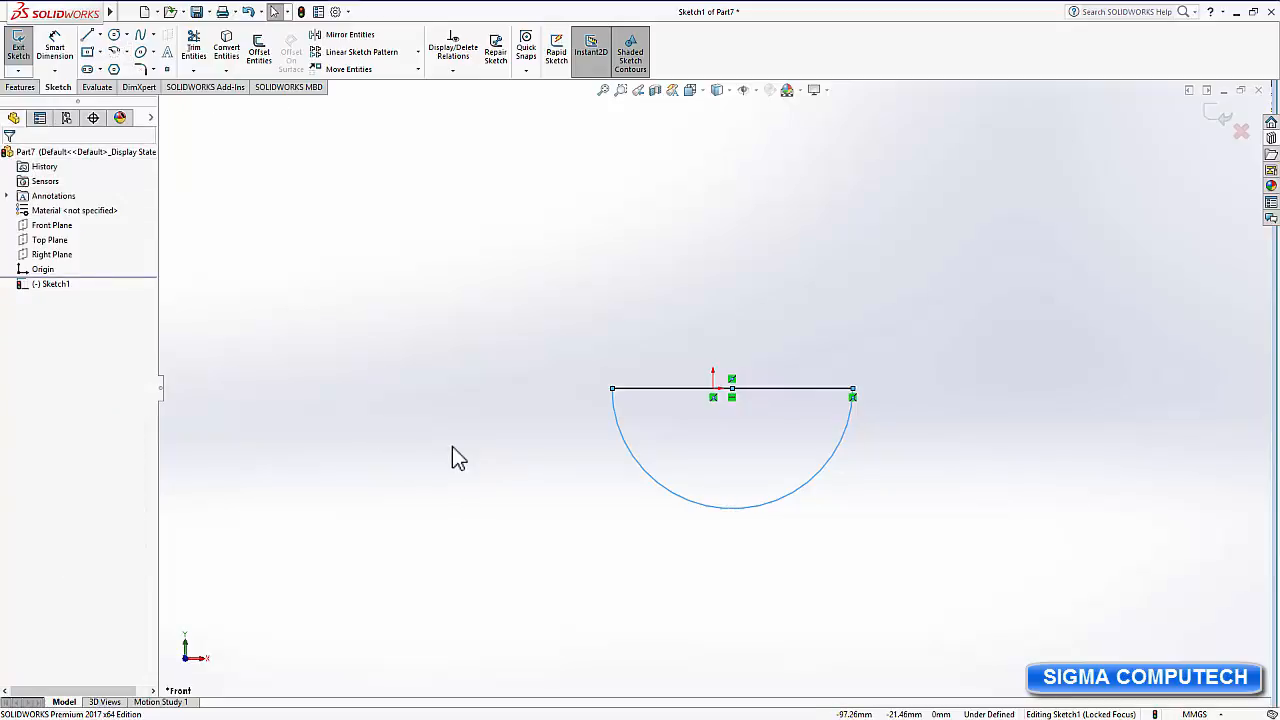
Make the arc's centre point coincident with the origin.
left_click(733, 392)
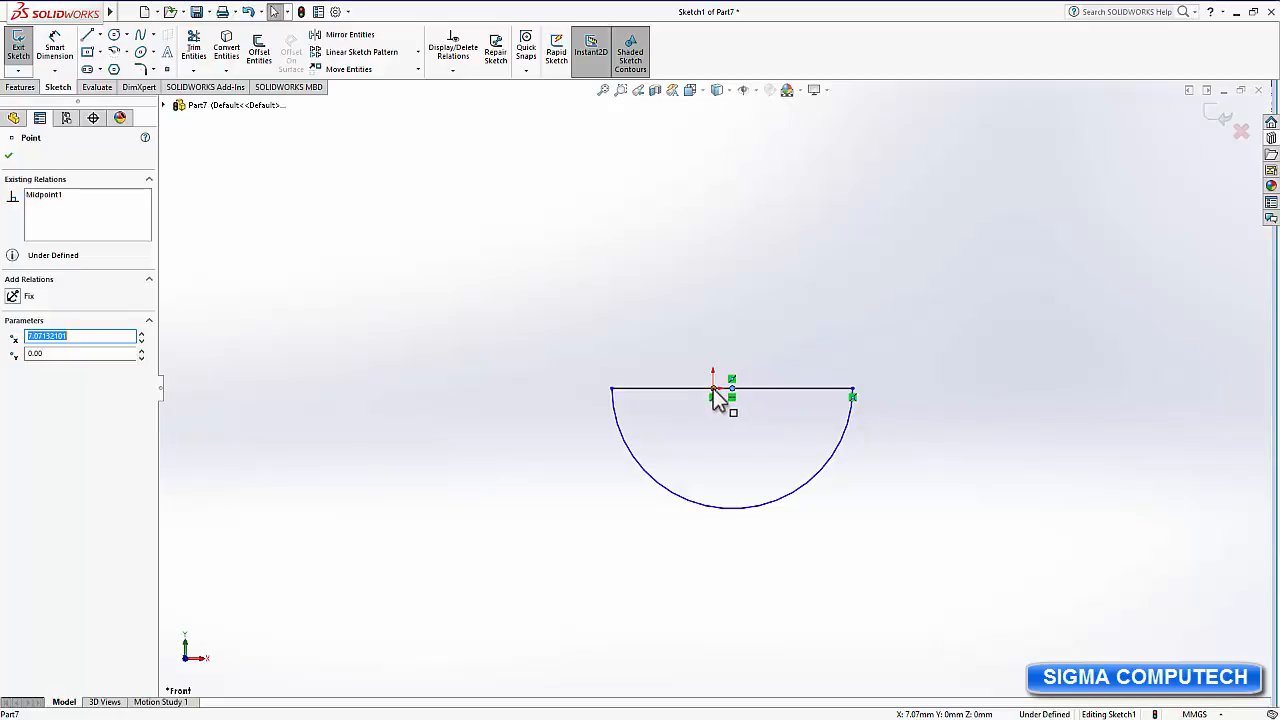
left_click(713, 389, "ctrl")
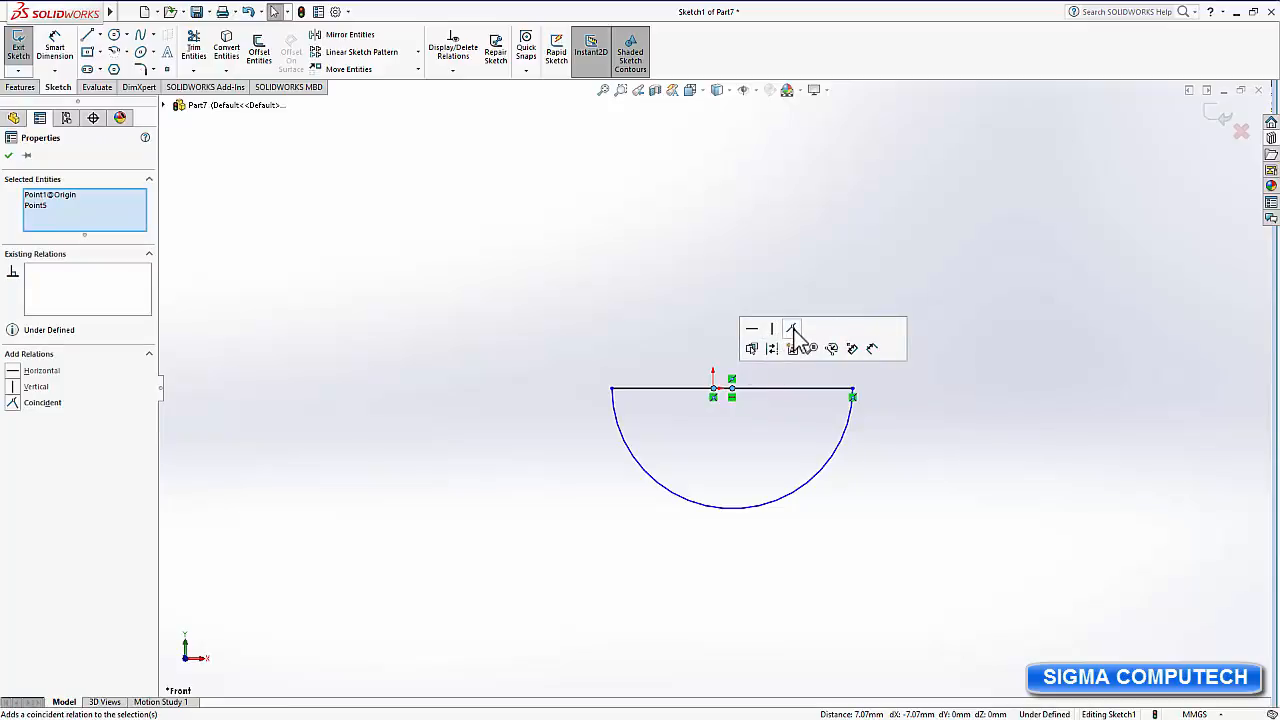
left_click(793, 331)
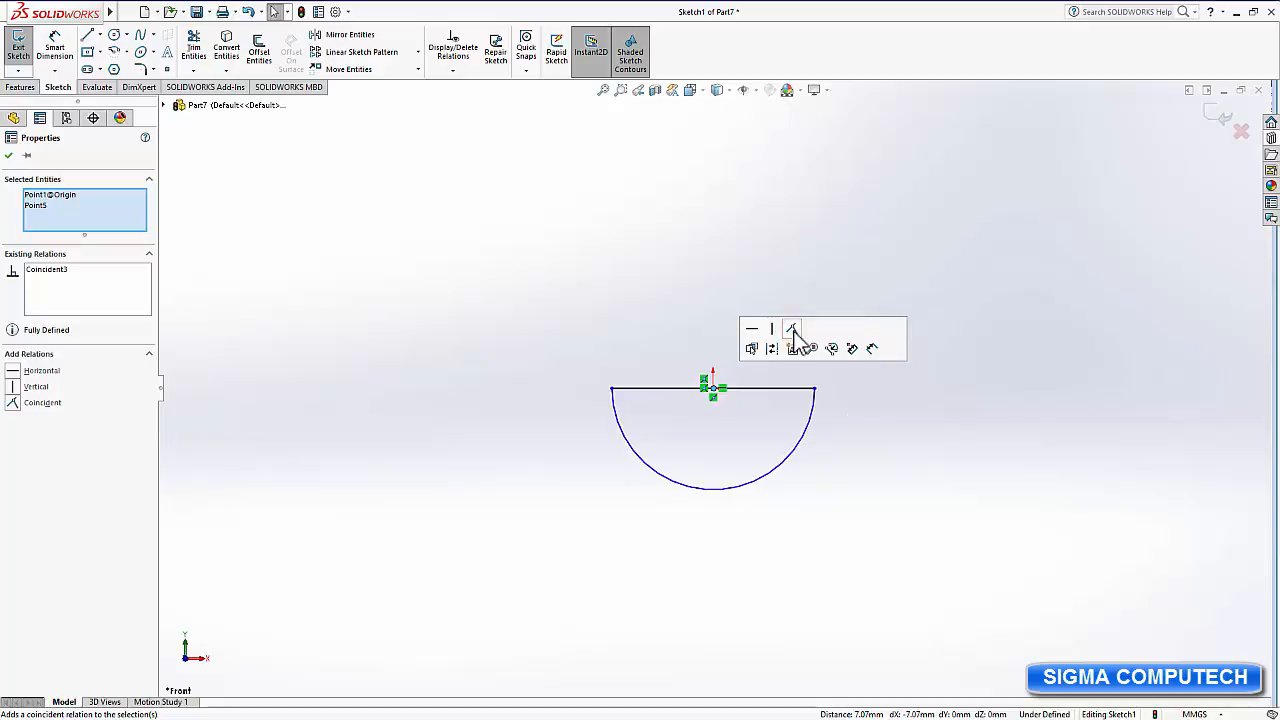
left_click(843, 488)
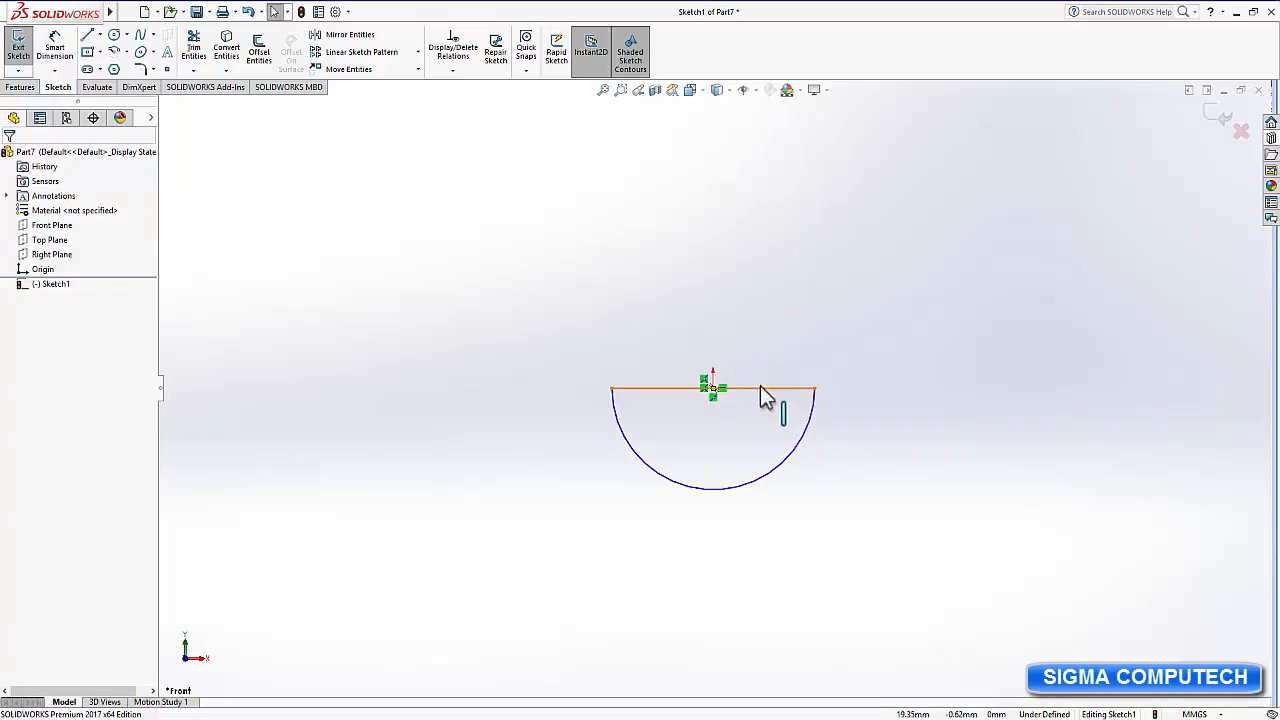
left_click(714, 391)
left_click(772, 350)
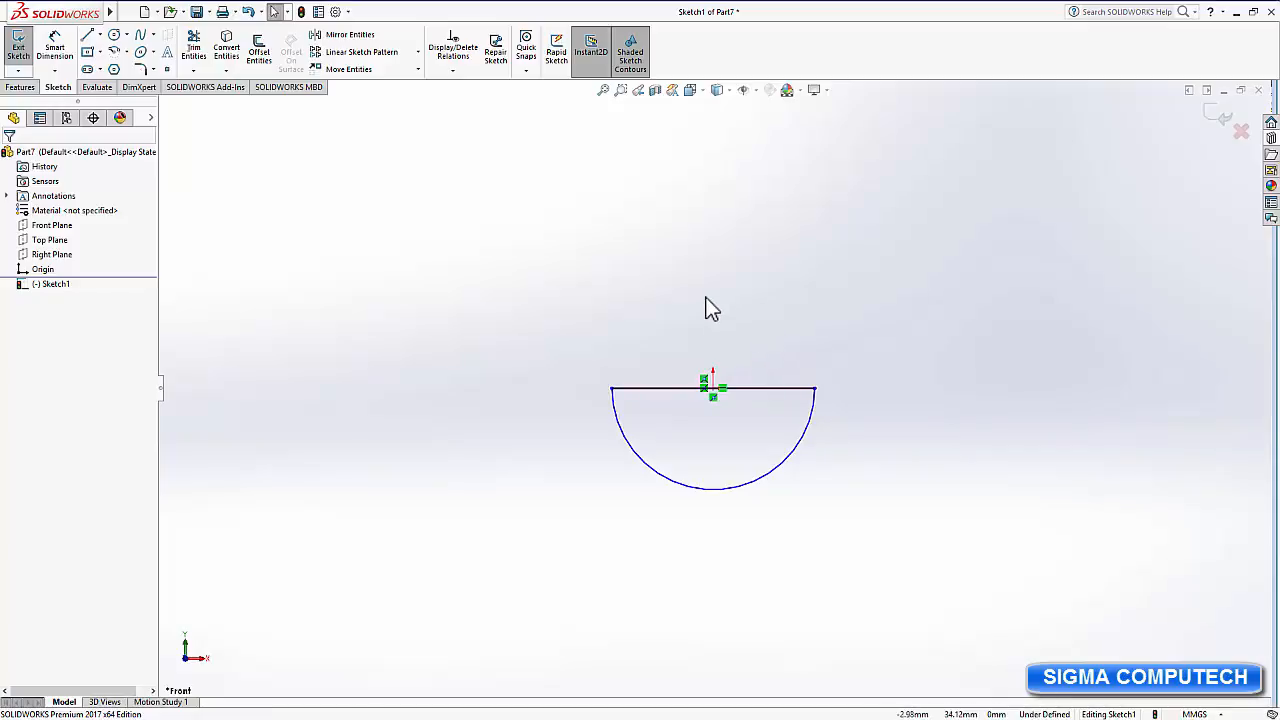
Dimension the horizontal line's length as 24 mm.
left_click(54, 40)
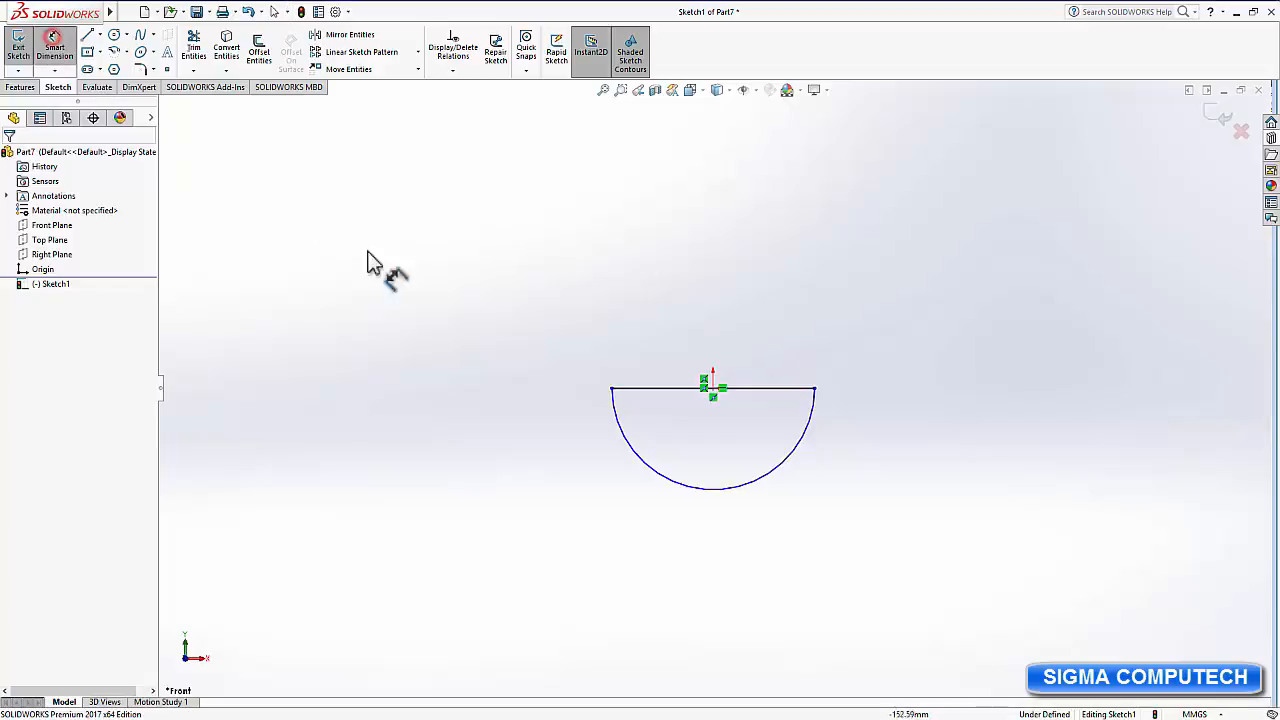
left_click(664, 390)
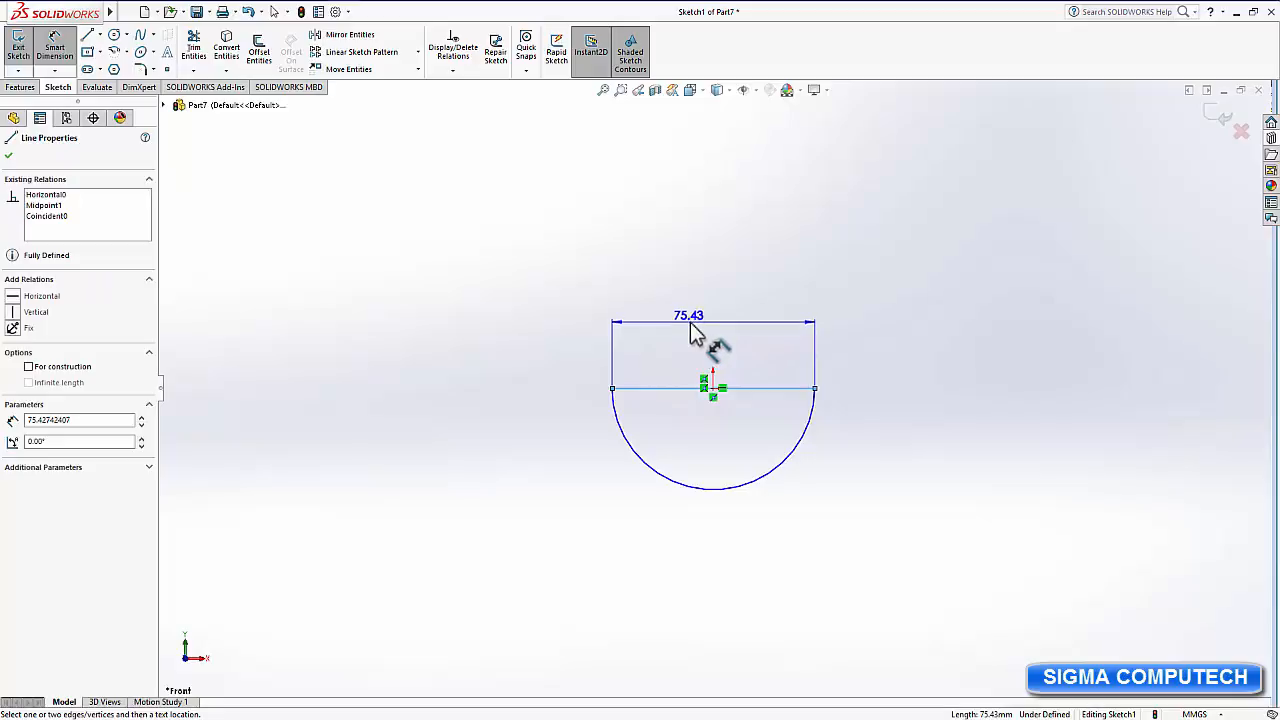
left_click(703, 333)
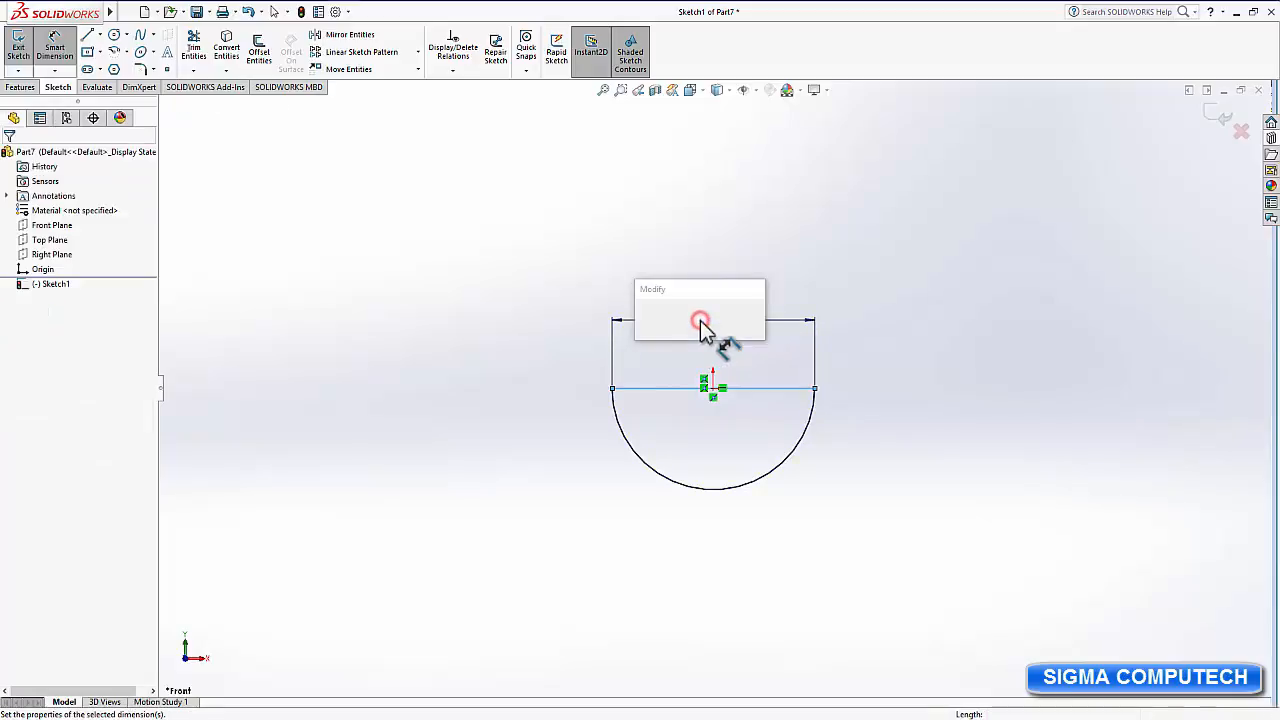
left_click(683, 362)
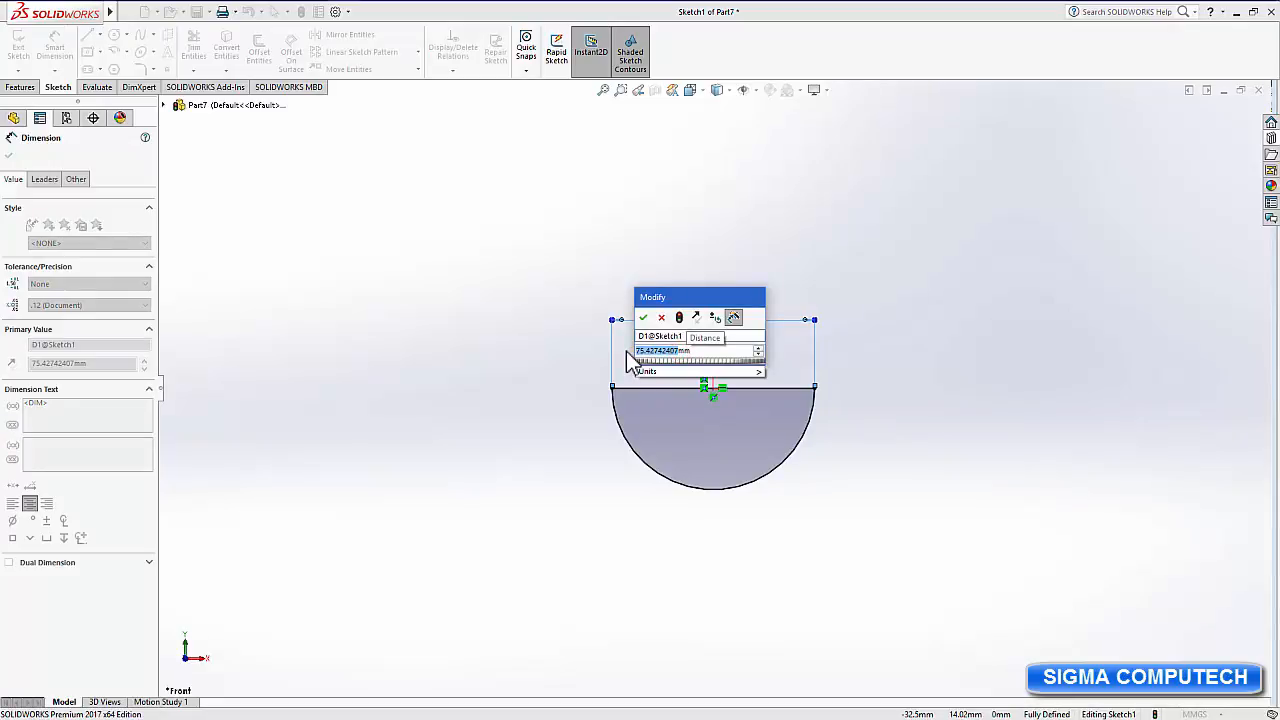
type("24")
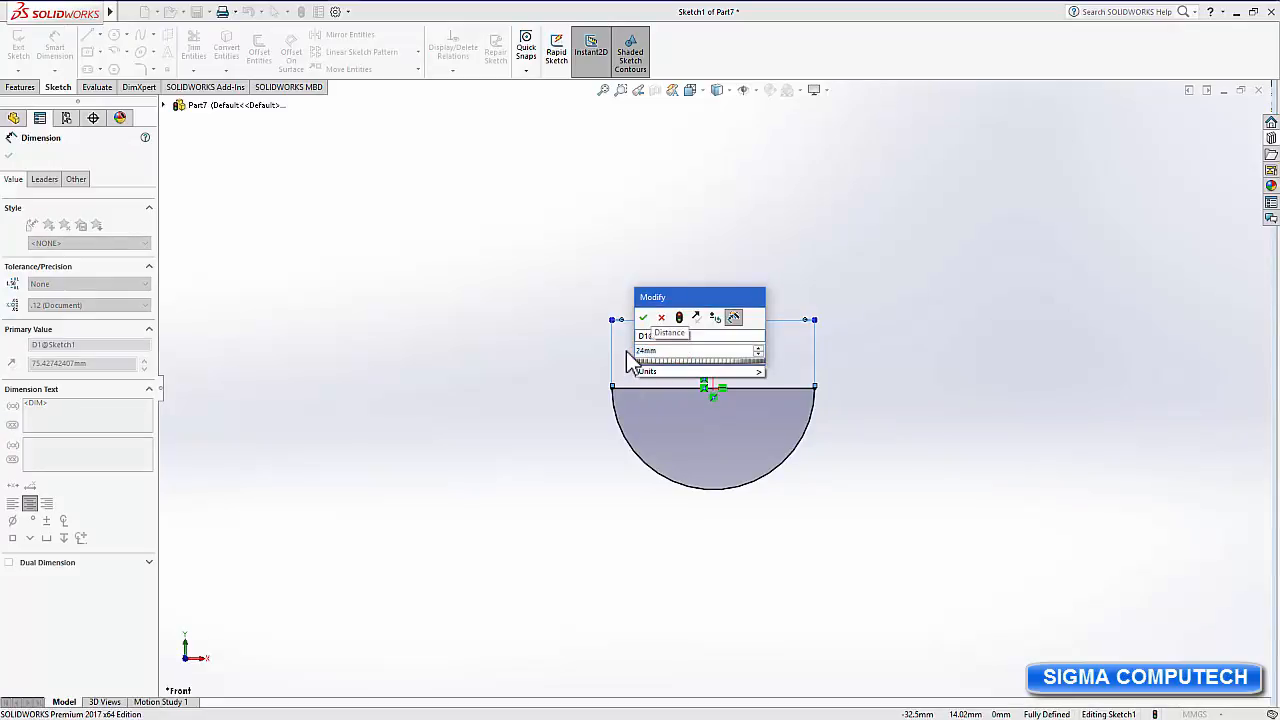
key("Return")
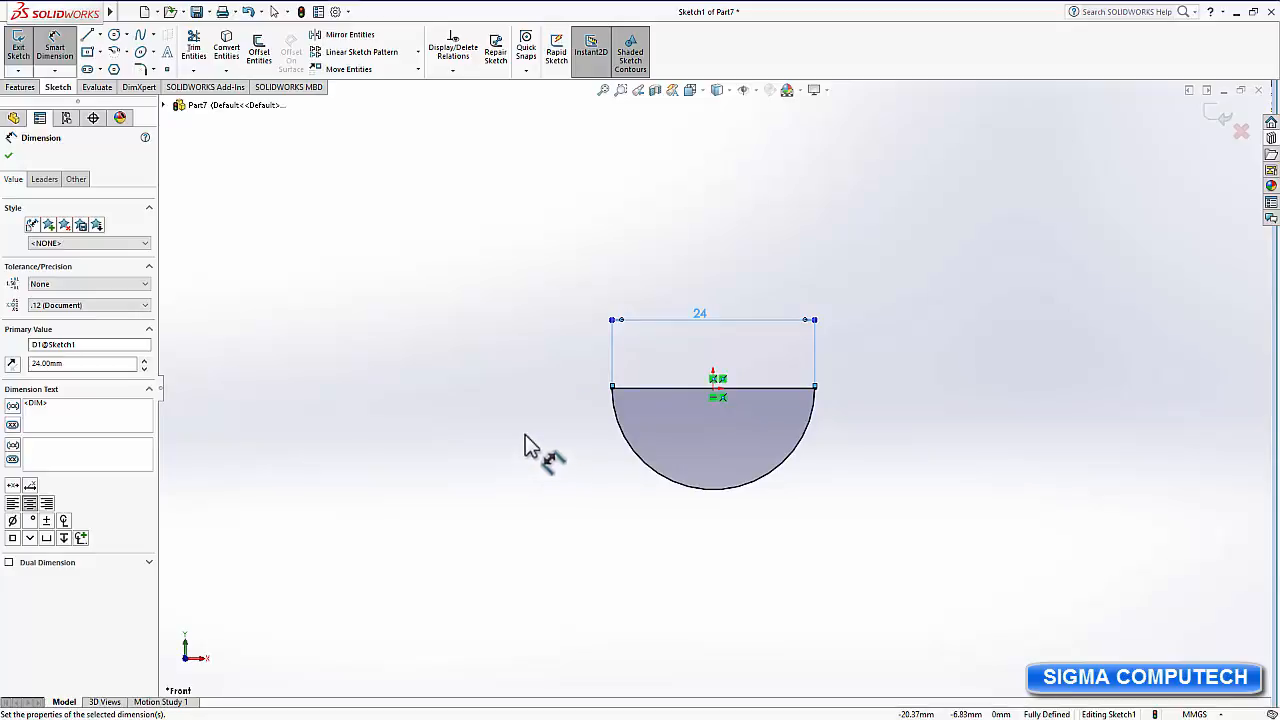
Revolve the half-circle profile 360° about its straight line to form a solid sphere.
left_click(26, 88)
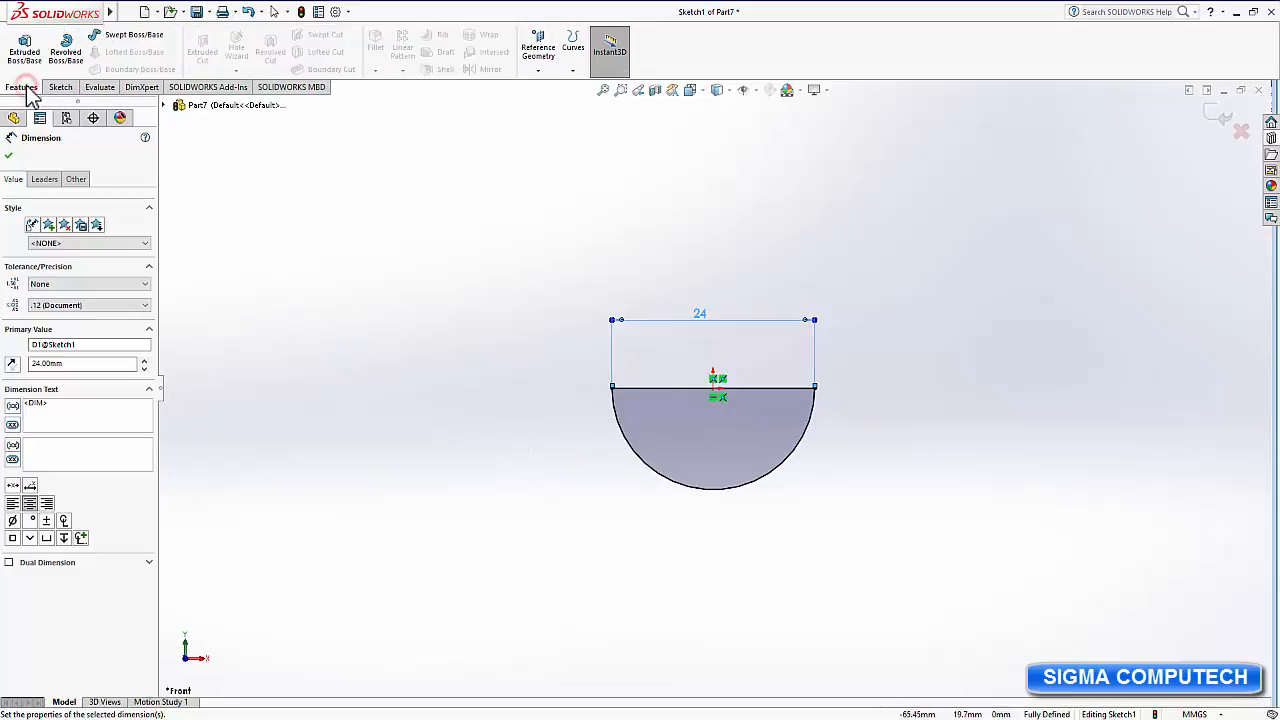
left_click(68, 47)
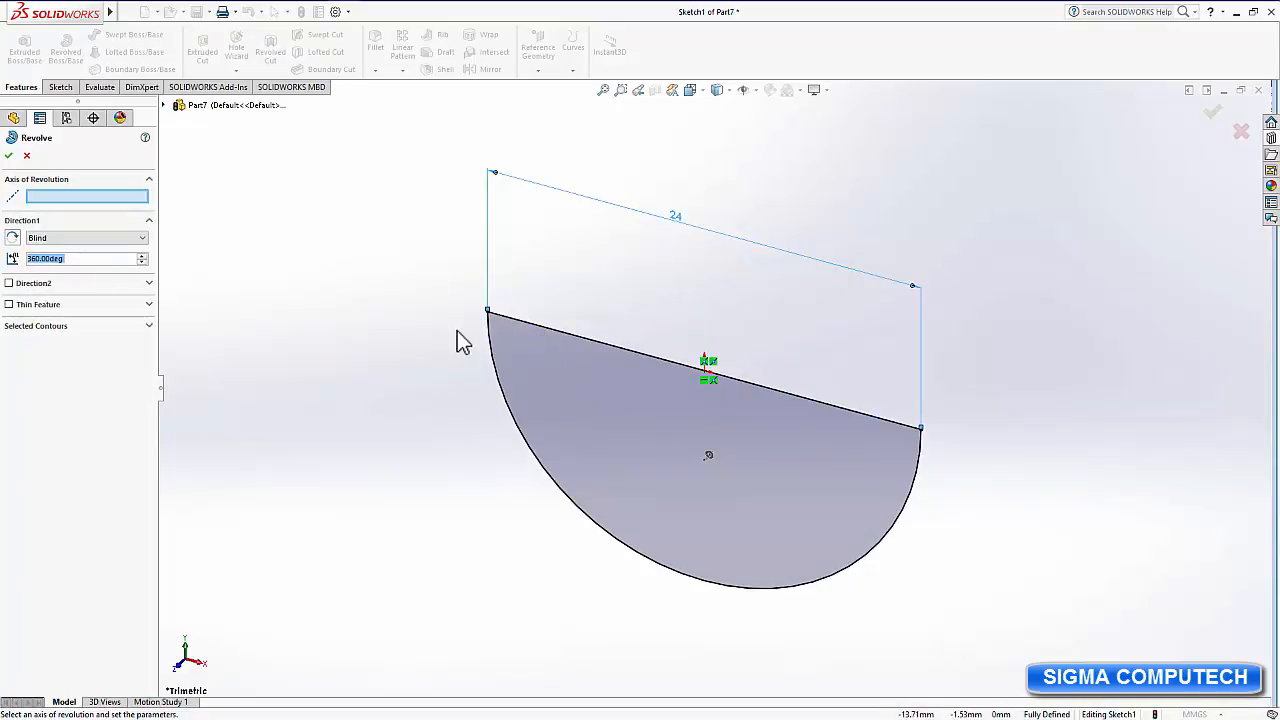
left_click(523, 322)
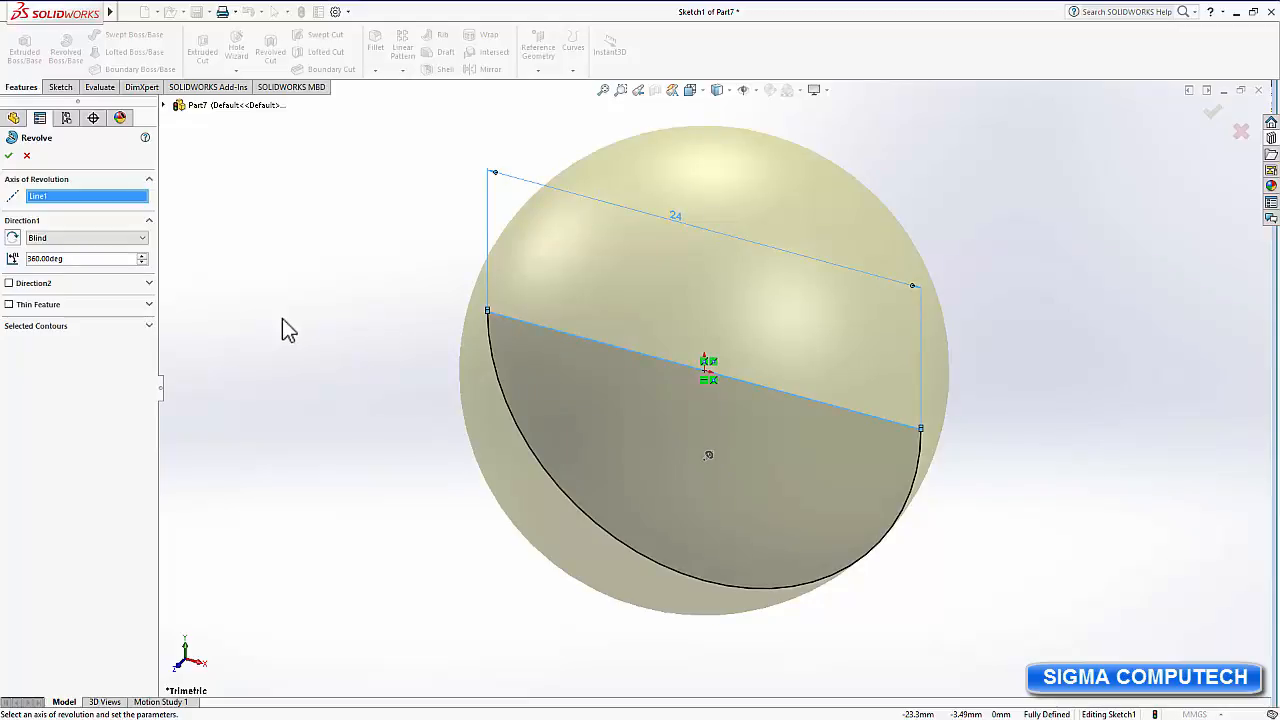
left_click(8, 156)
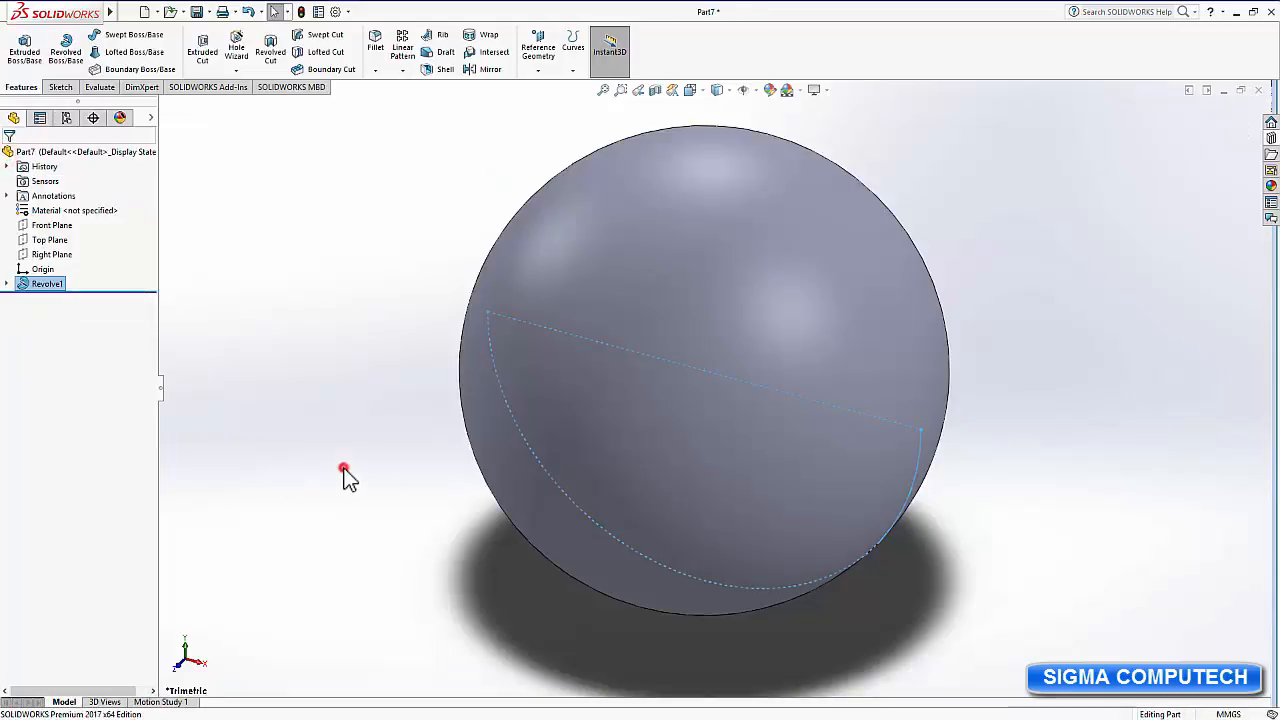
left_click(343, 470)
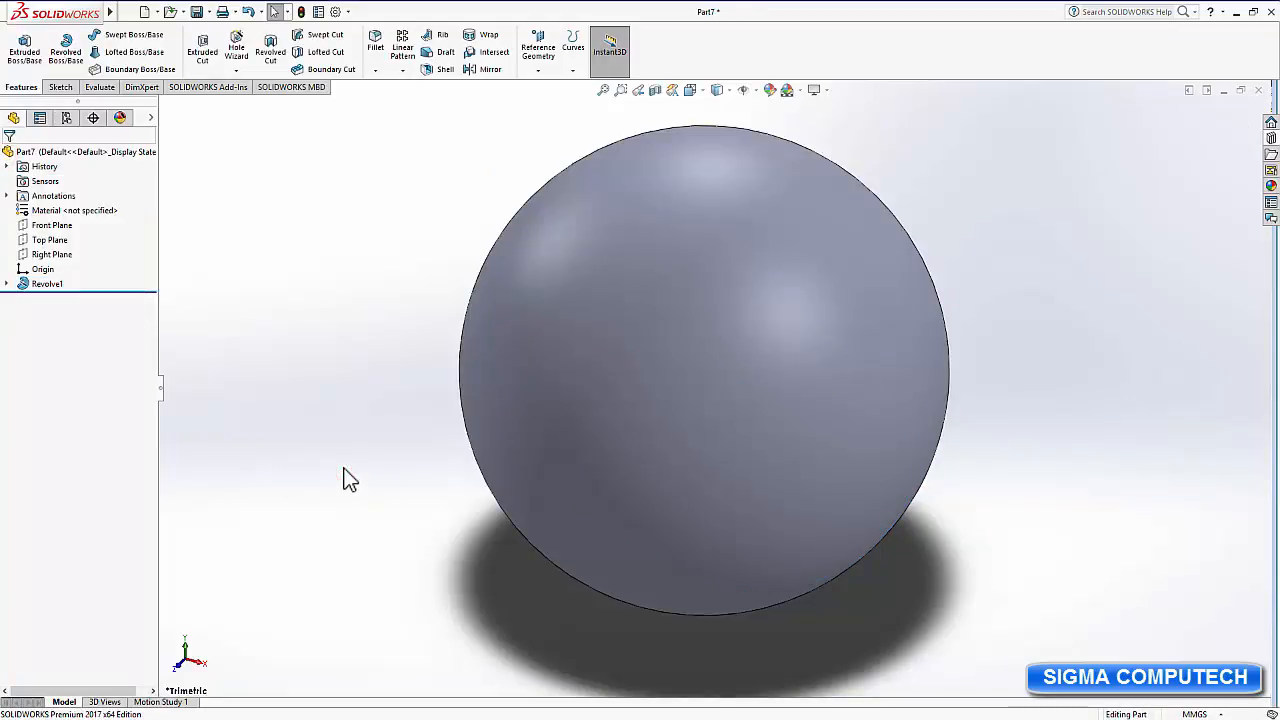
key("f")
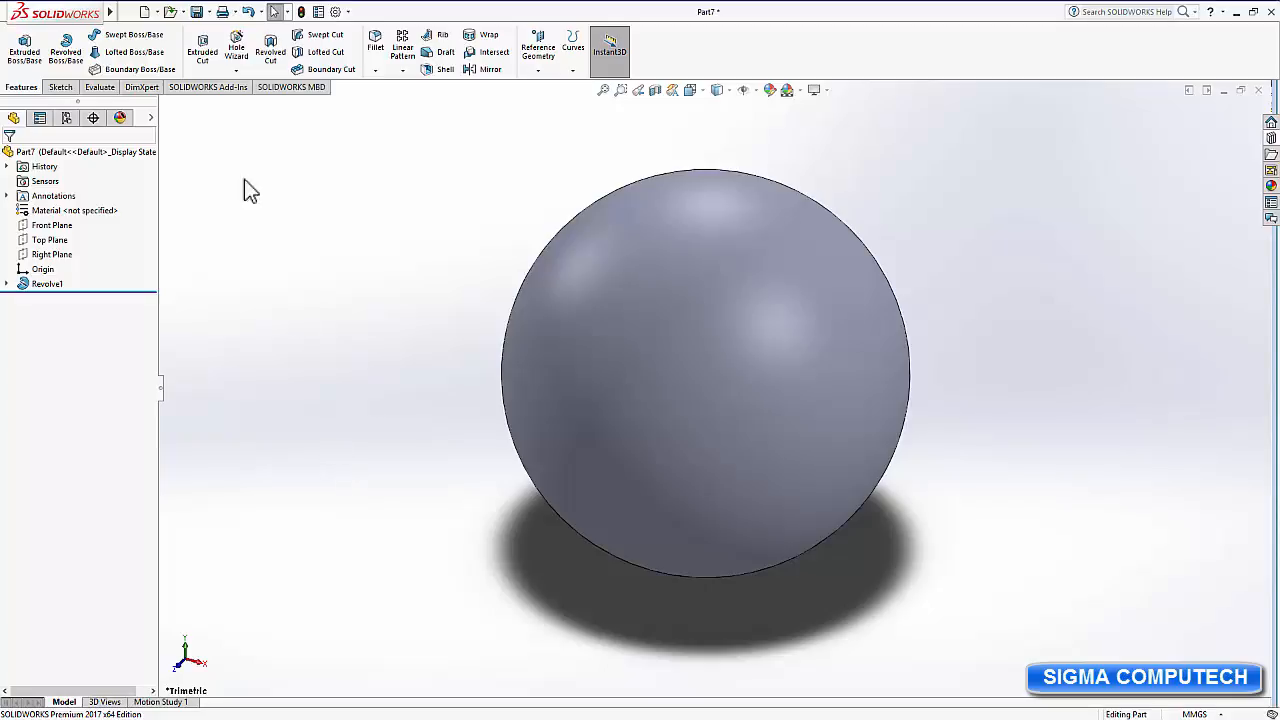
Save the part as Ball in the SIGMA BALL BEARING folder and close it.
left_click(197, 12)
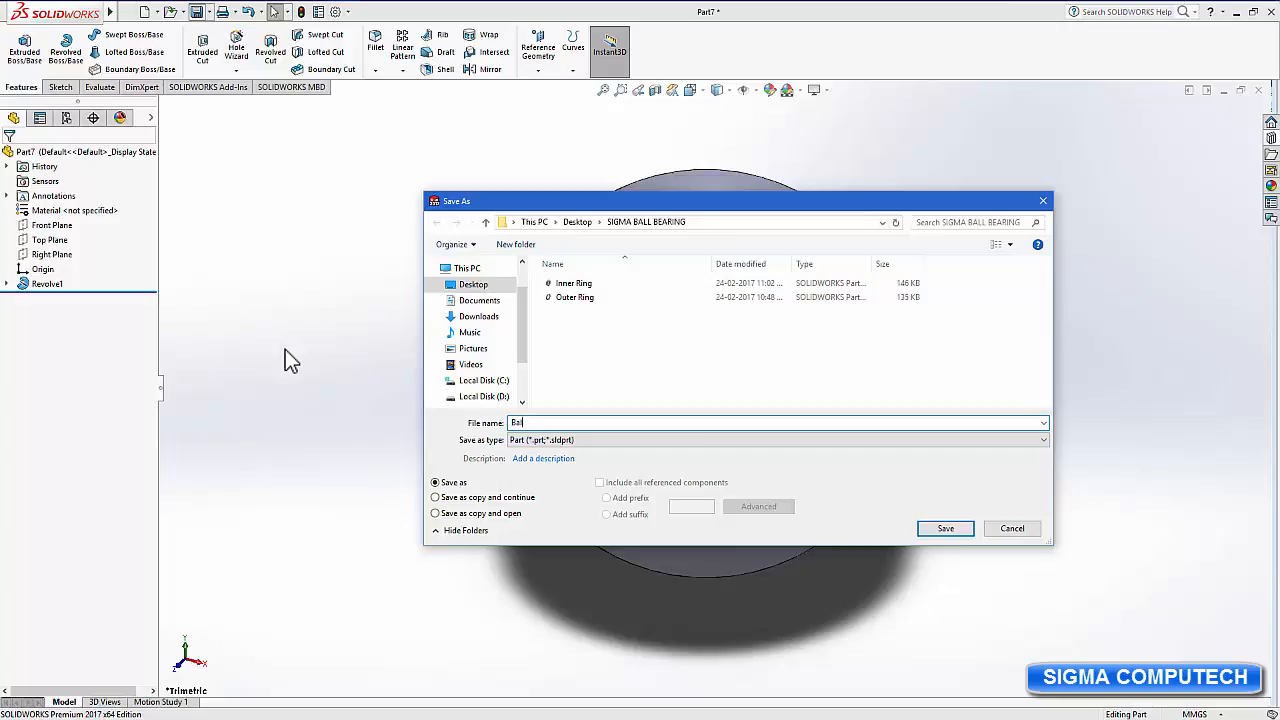
left_click(945, 528)
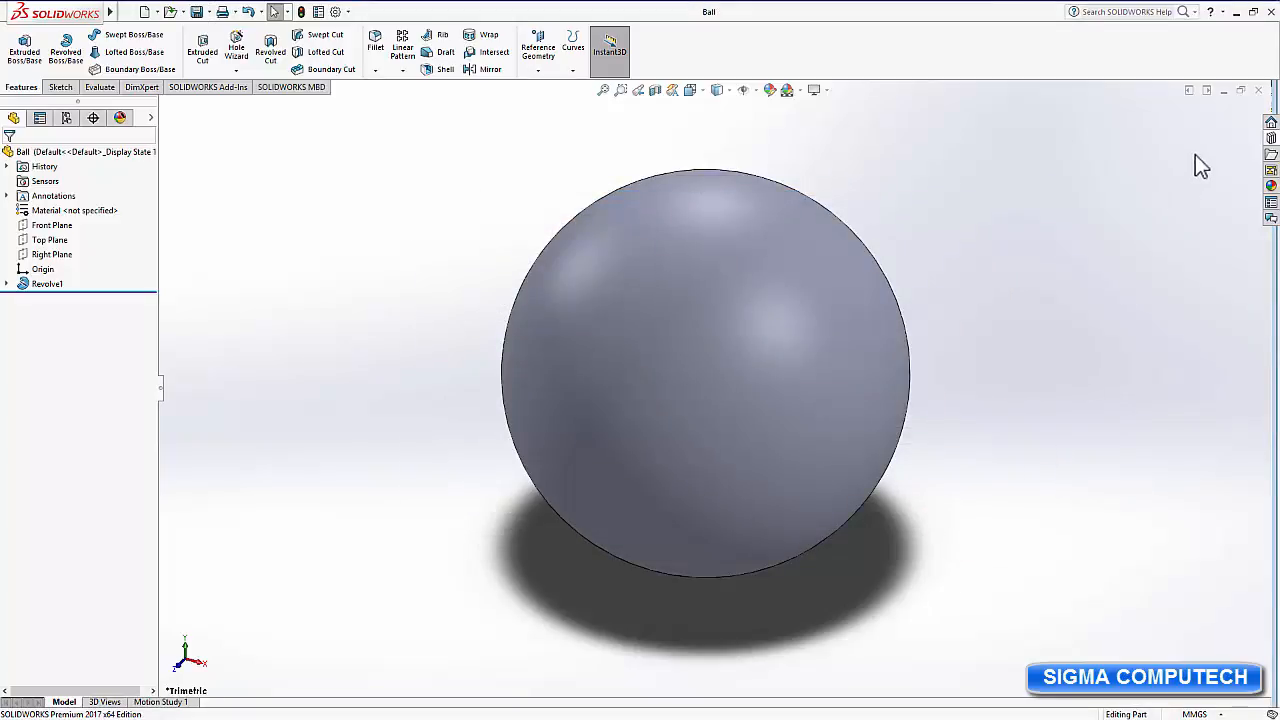
left_click(1258, 90)
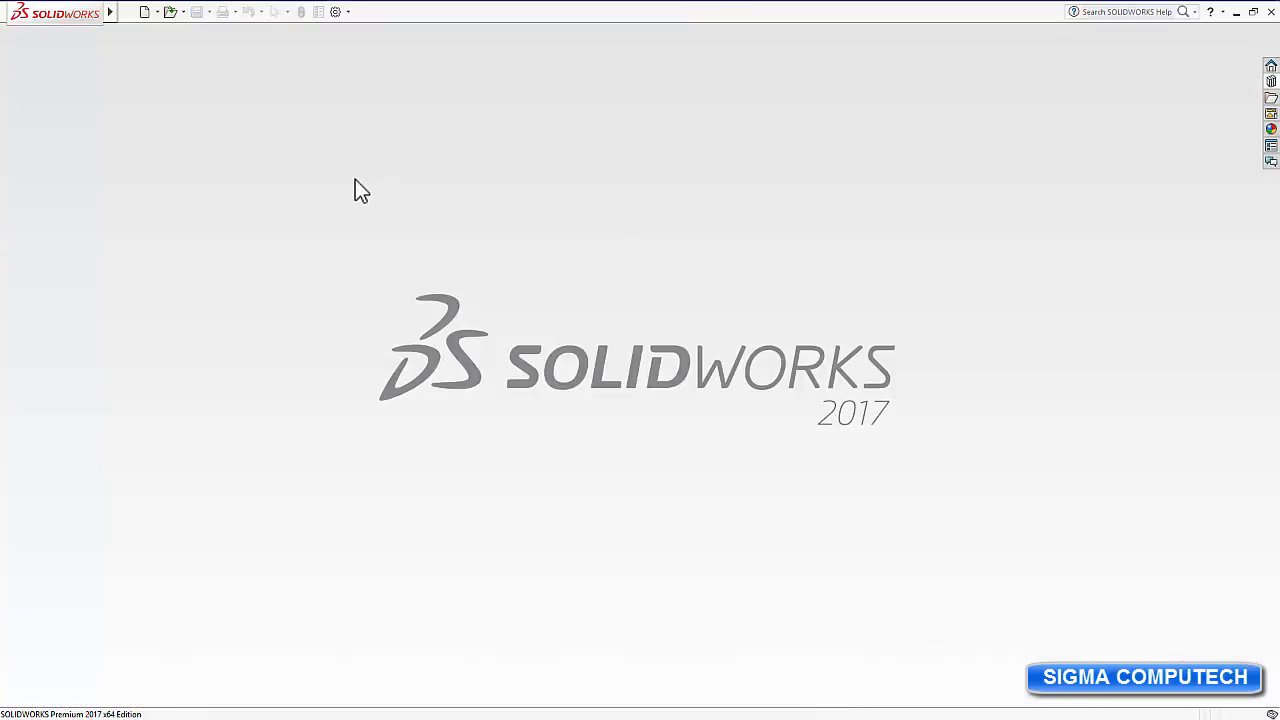
Create a new part document and open a sketch on its Front Plane.
left_click(144, 13)
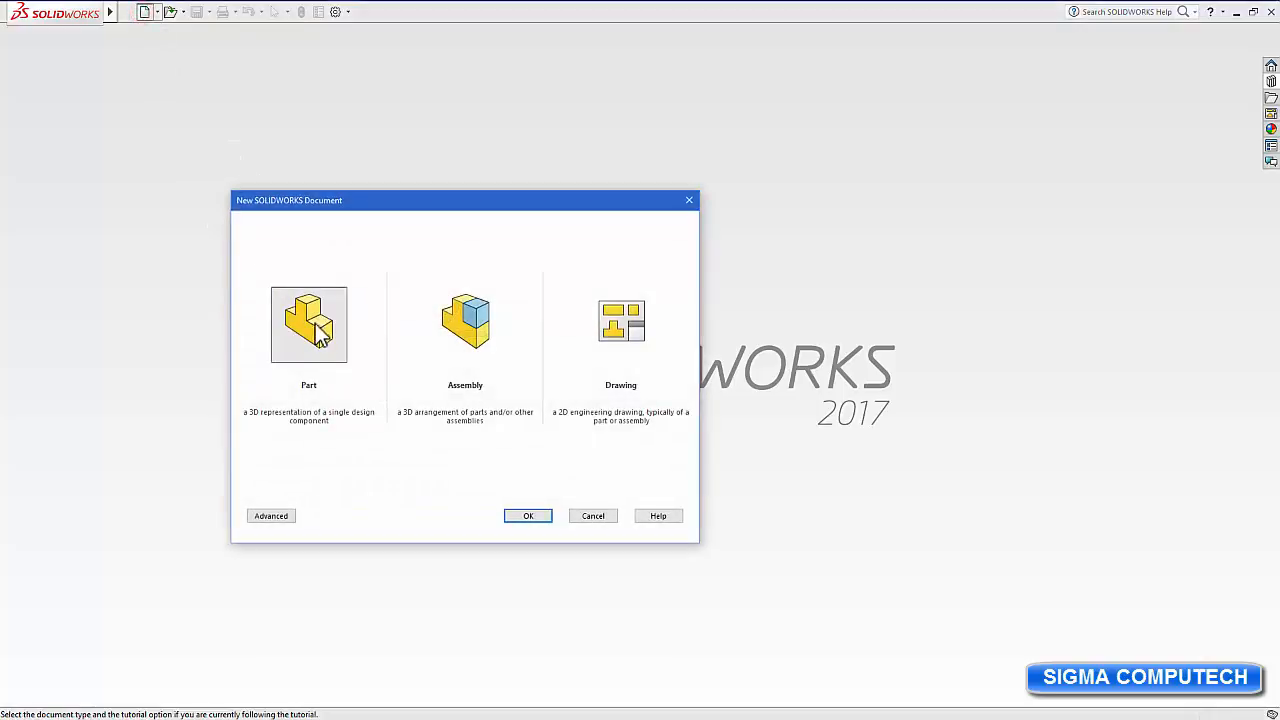
left_click(317, 326)
left_click(528, 516)
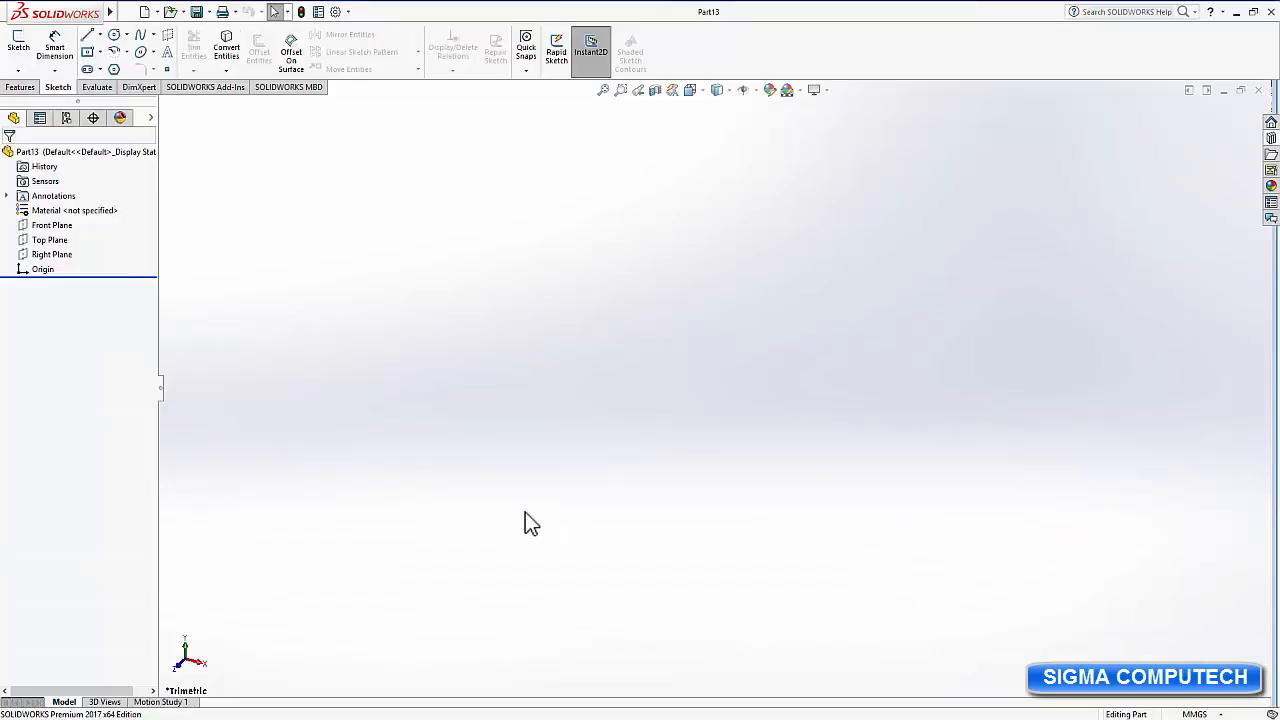
left_click(32, 226)
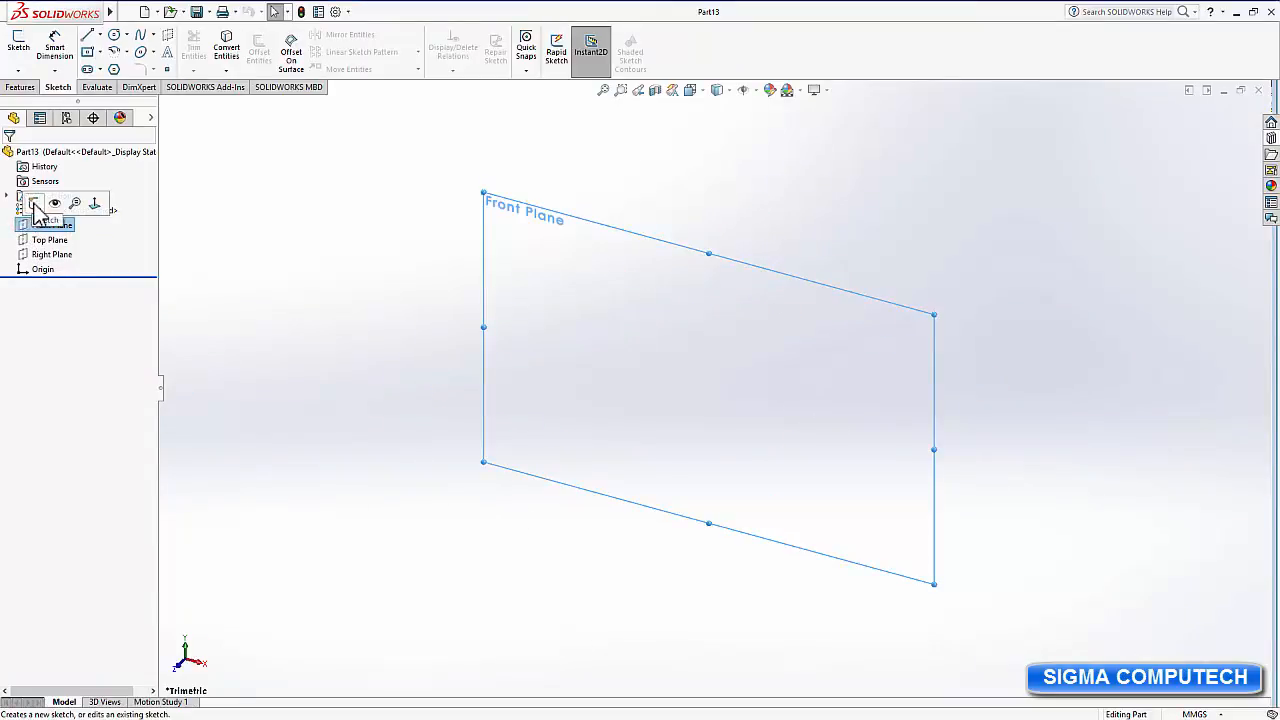
left_click(33, 203)
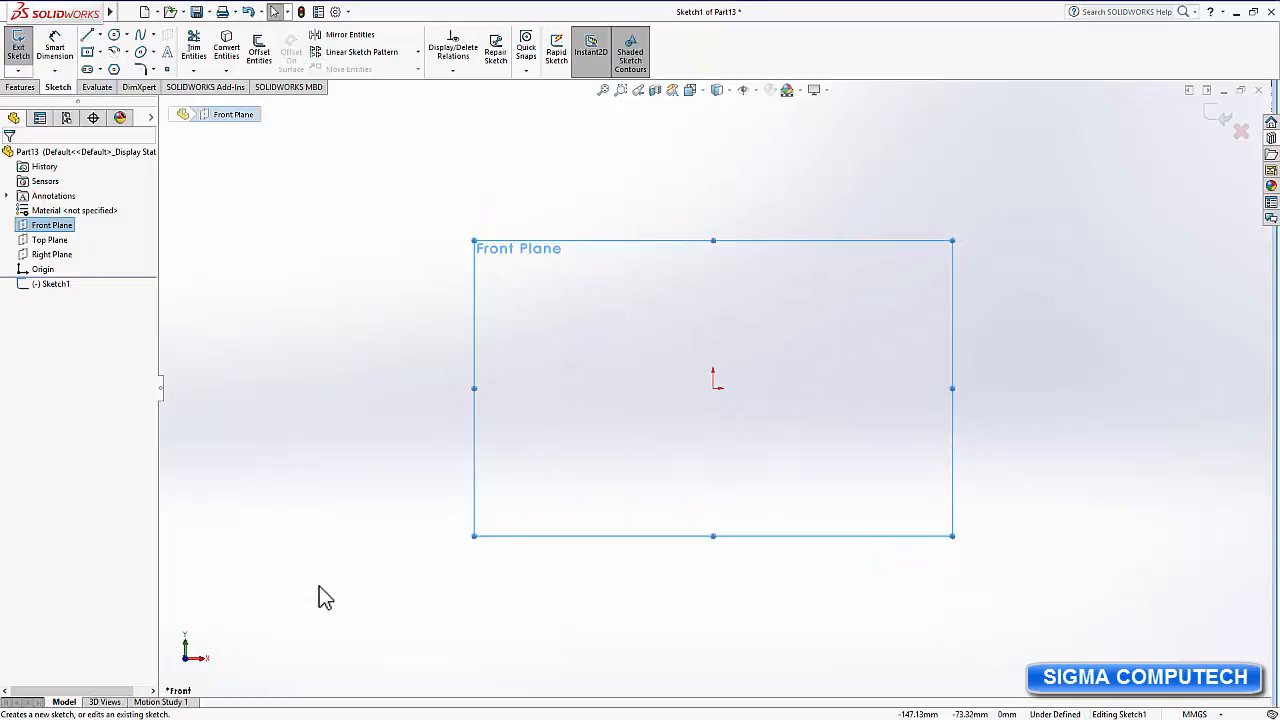
Sketch a circle of about 25 mm radius centred on the origin.
left_click(114, 34)
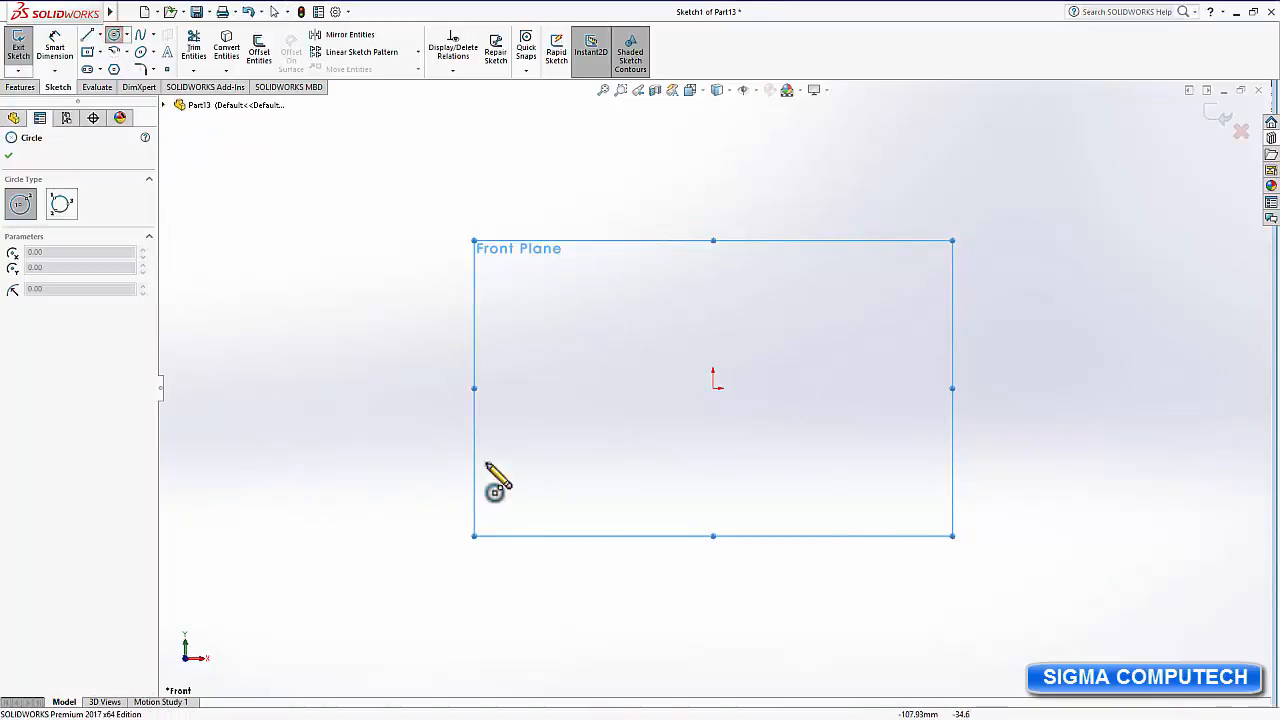
left_click(713, 388)
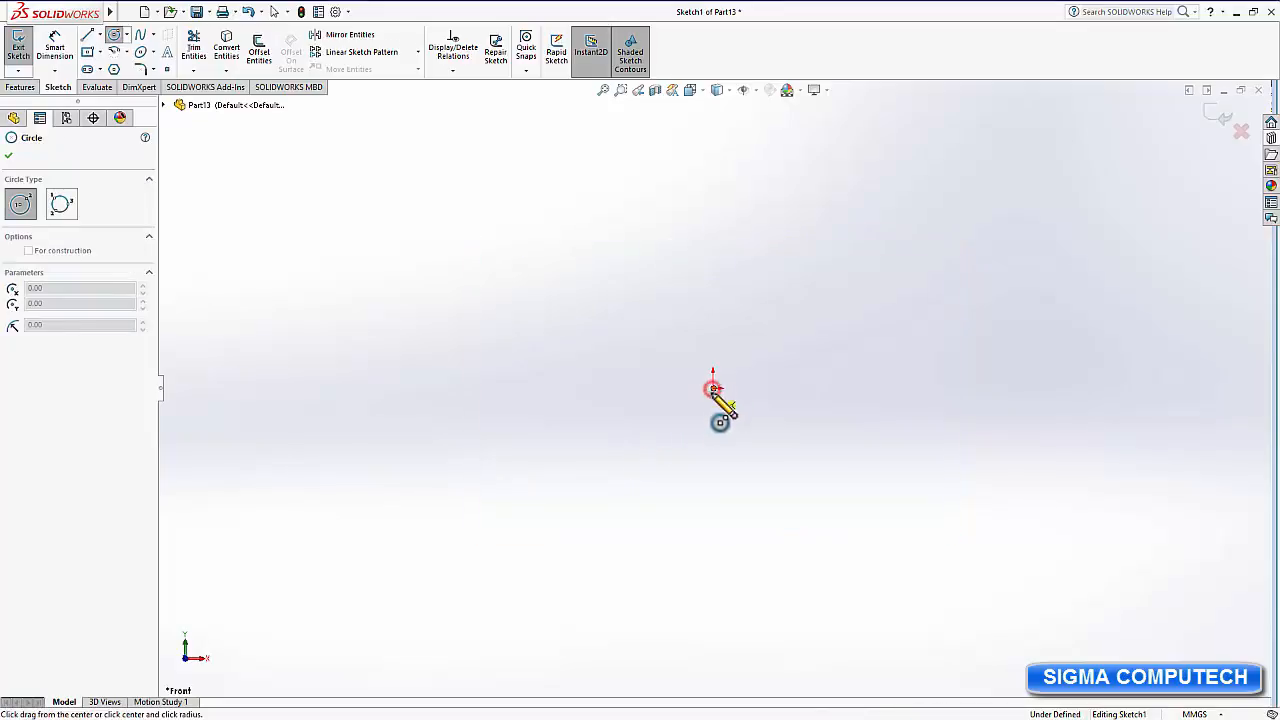
left_click(740, 454)
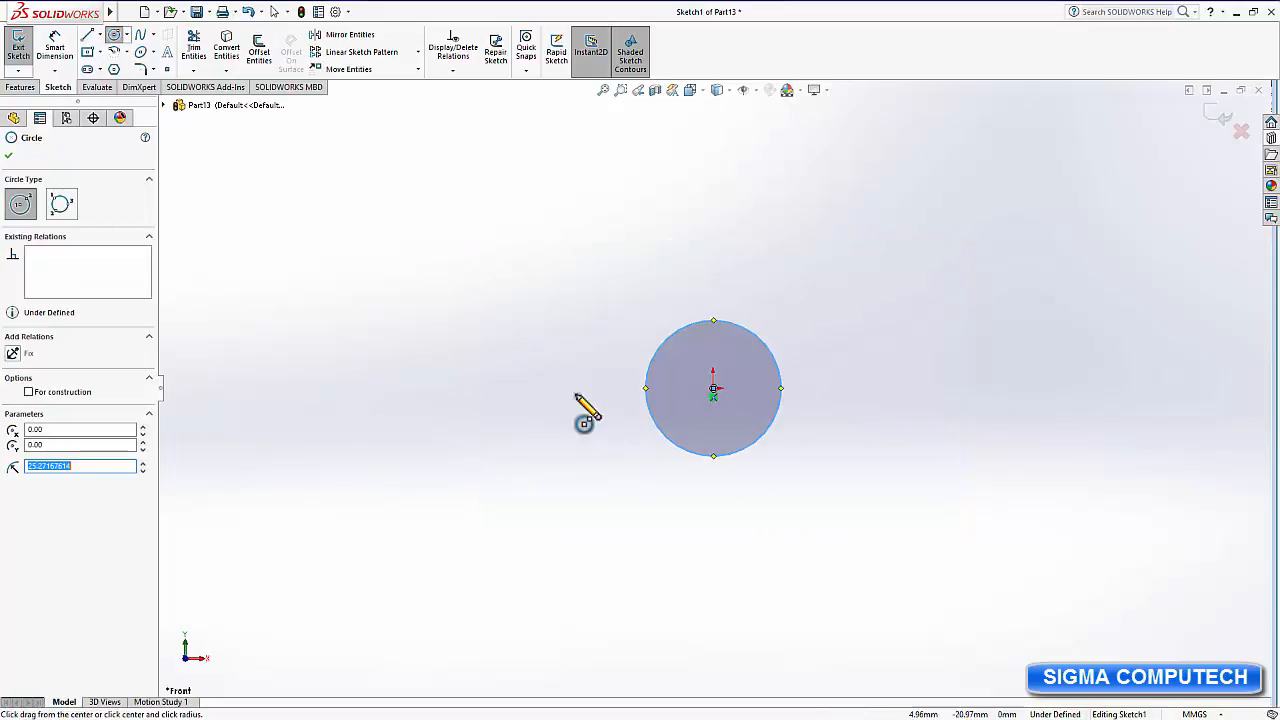
Dimension the circle's diameter as 86 mm.
left_click(55, 47)
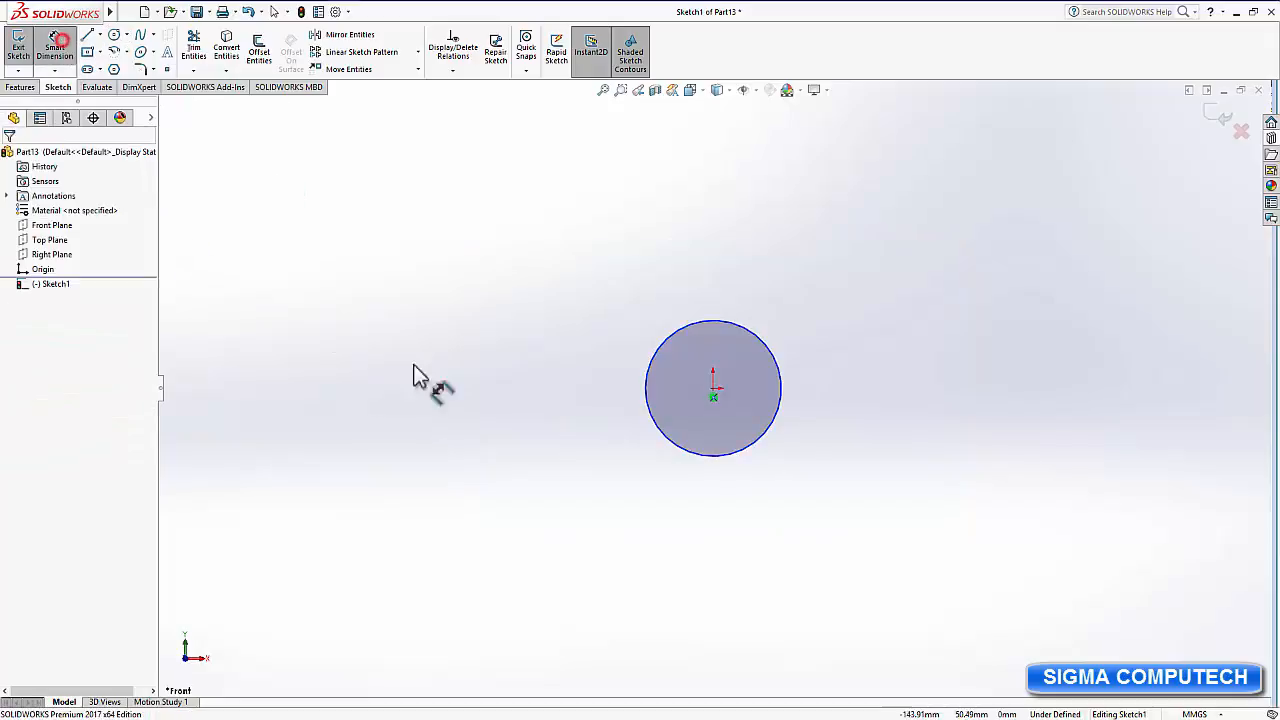
left_click(648, 419)
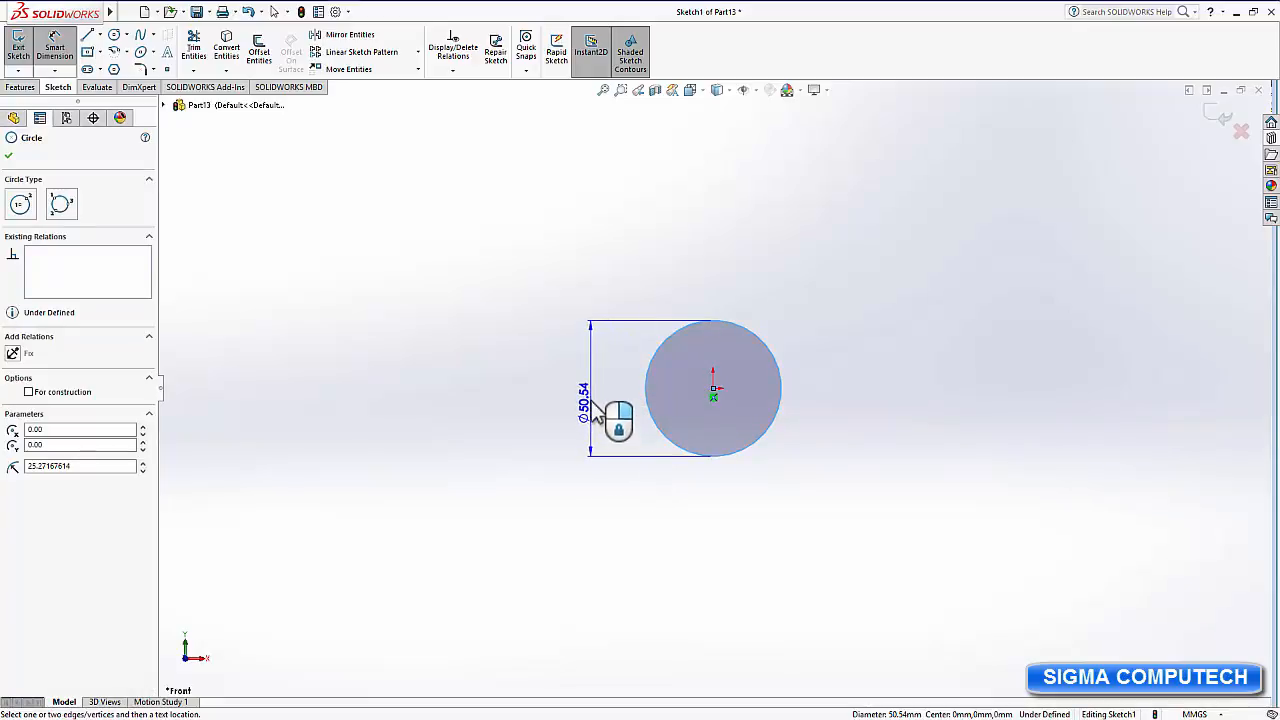
left_click(590, 402)
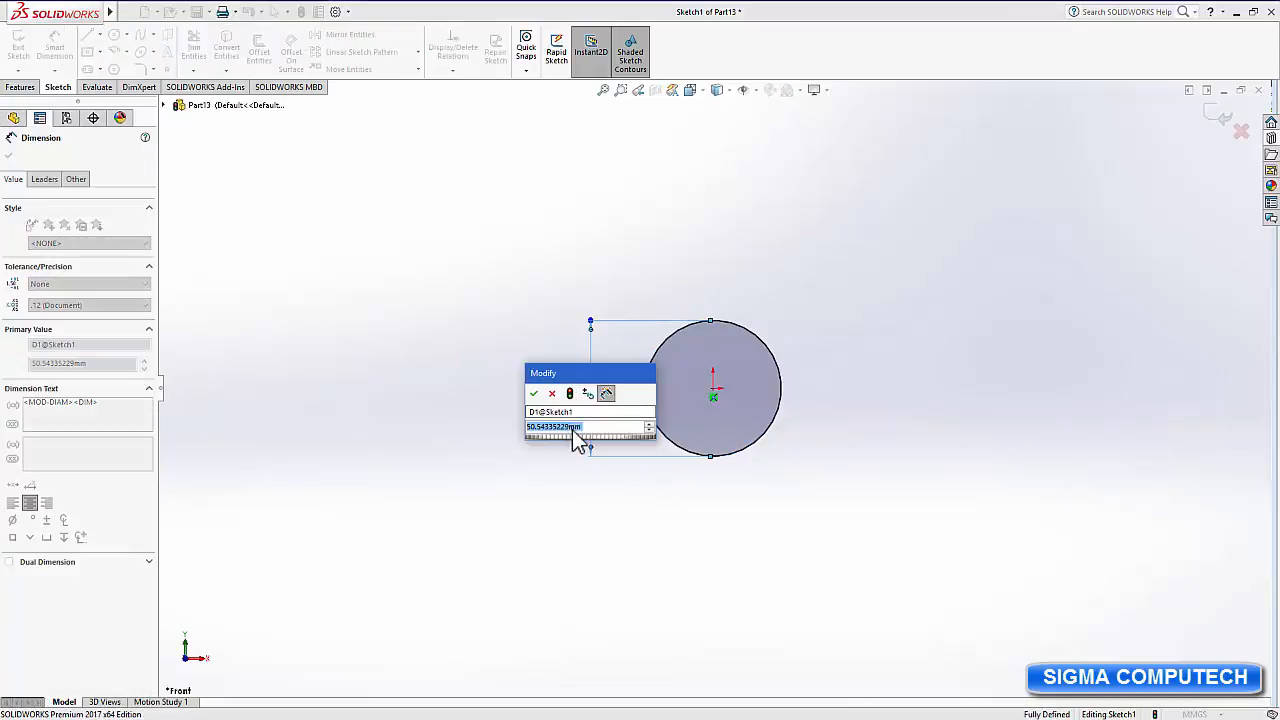
left_click(572, 427)
left_click_drag(572, 427, 518, 432)
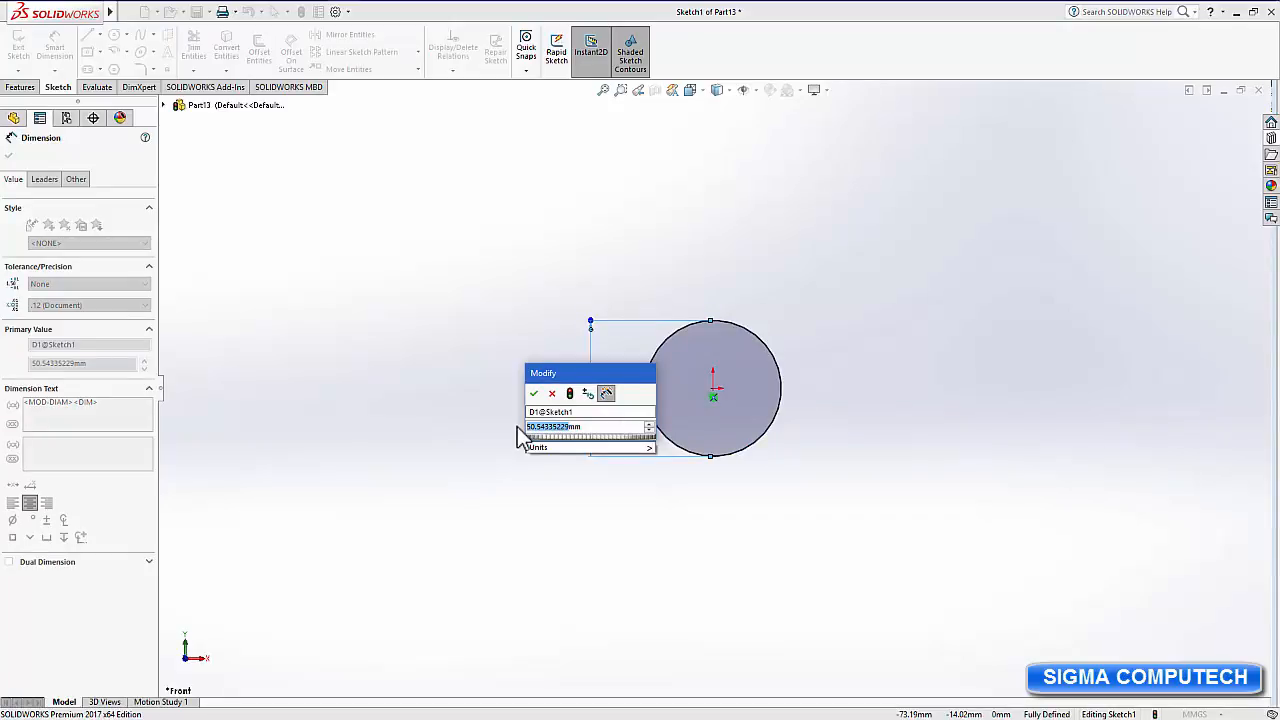
type("86")
key("Return")
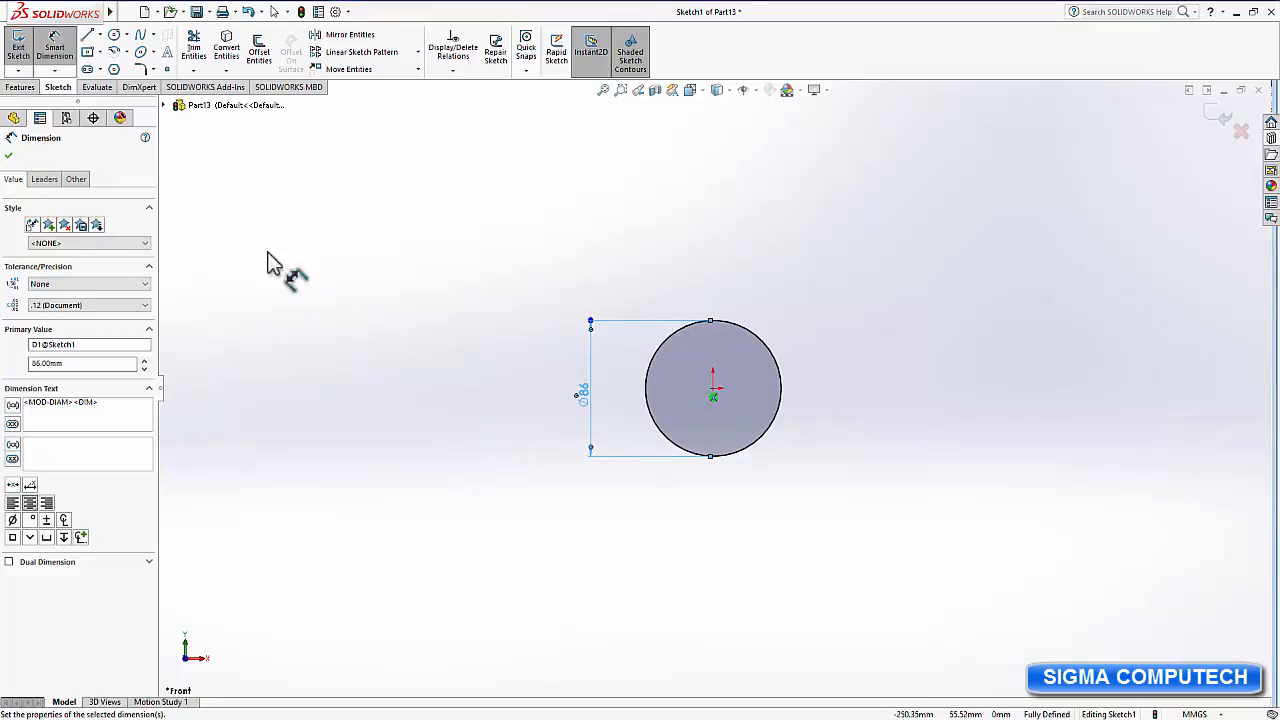
Sketch a larger concentric circle of about 57 mm radius centred on the origin around the 86 mm circle.
left_click(115, 36)
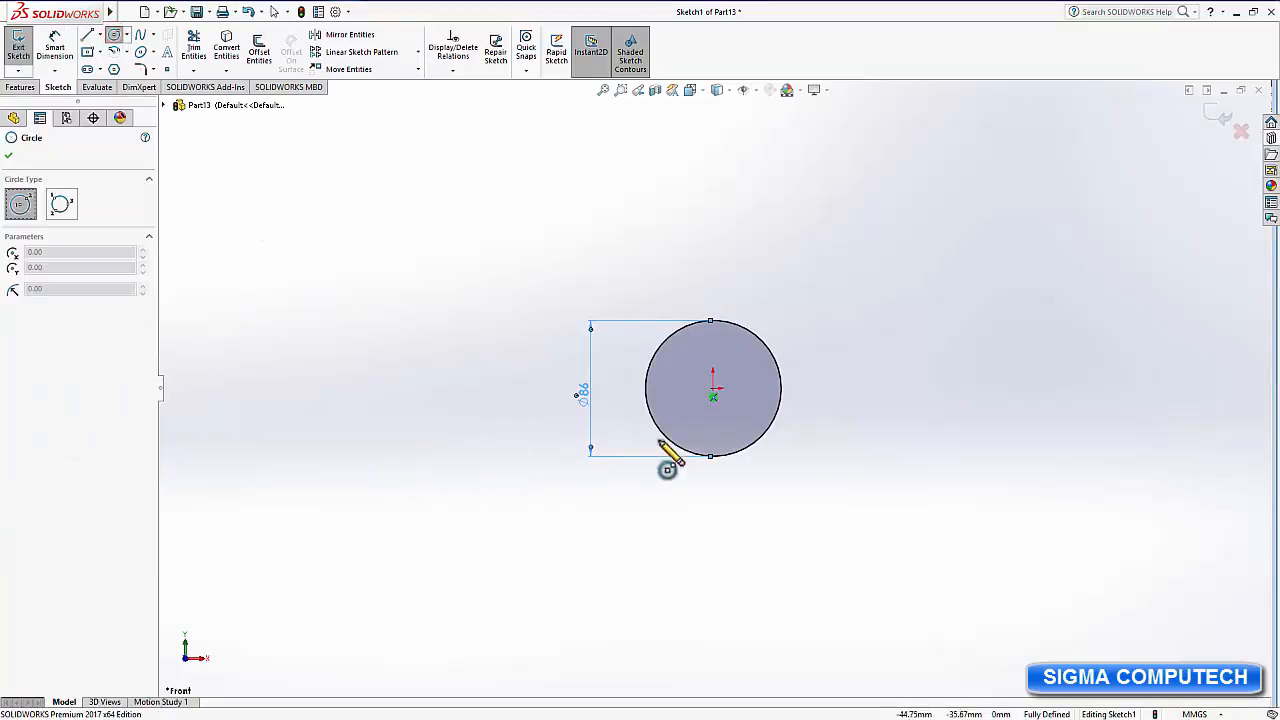
left_click(713, 389)
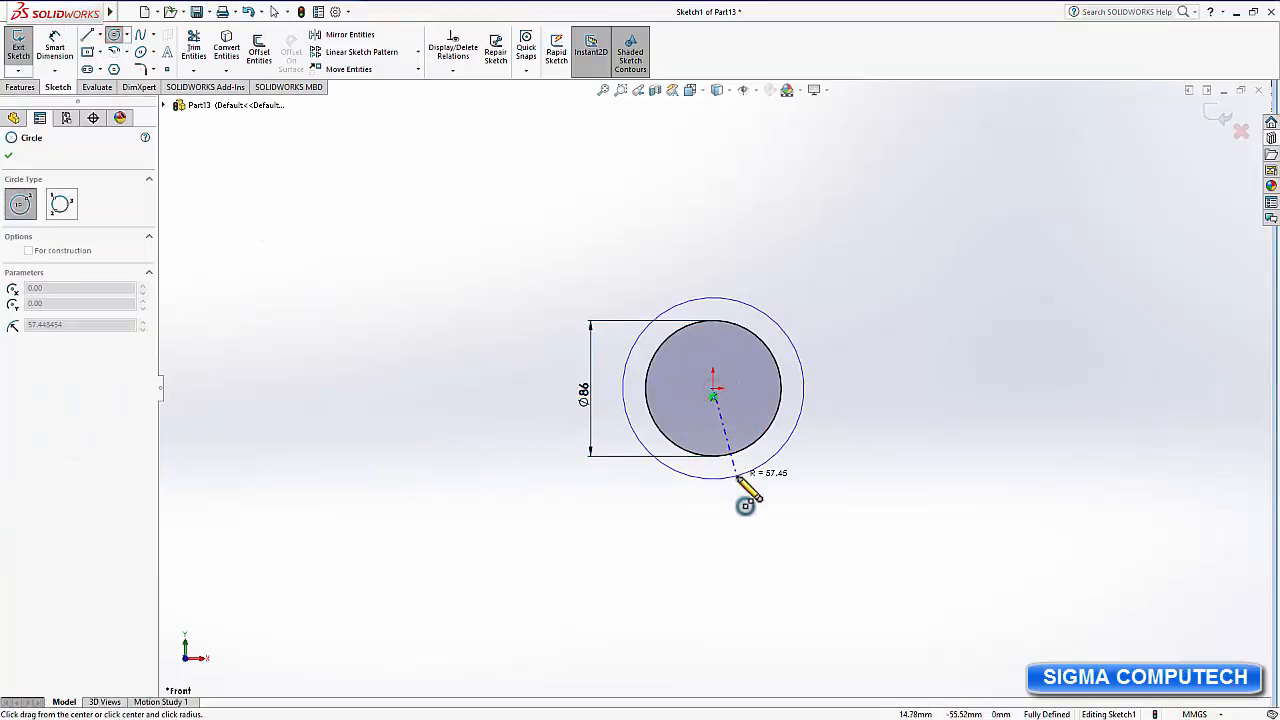
left_click(733, 477)
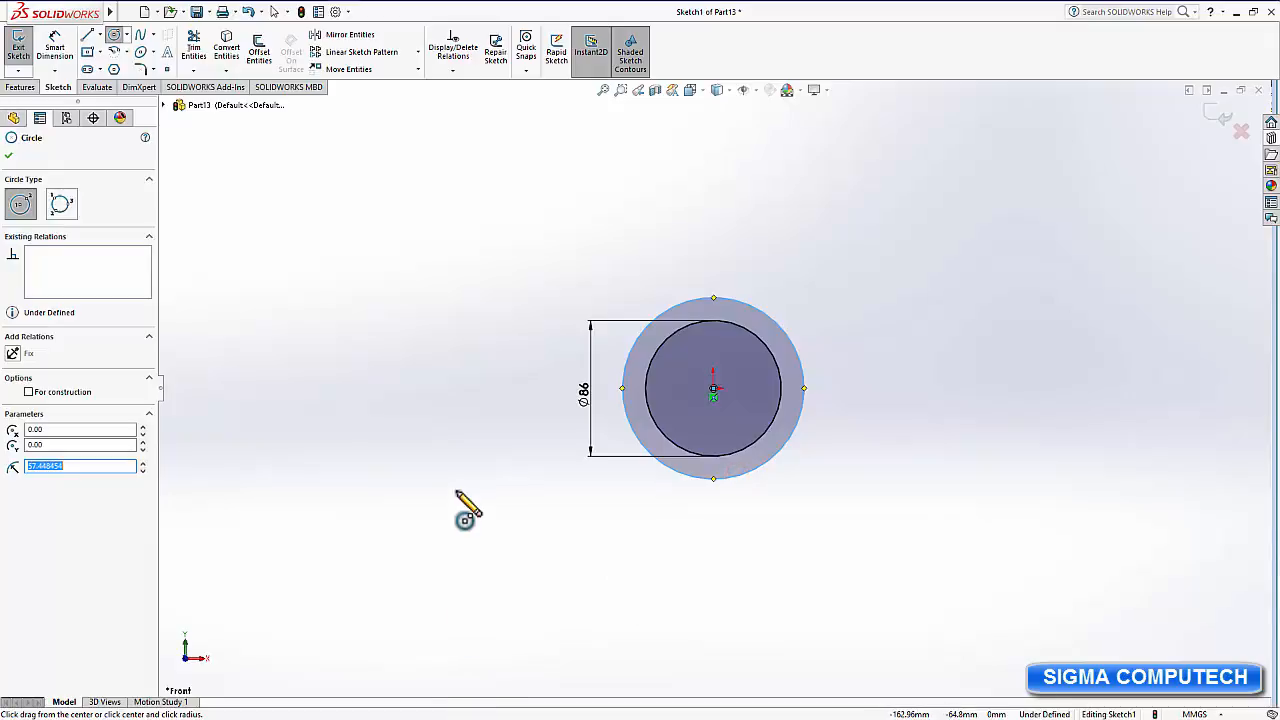
Dimension the outer circle's diameter as 94 mm.
left_click(56, 50)
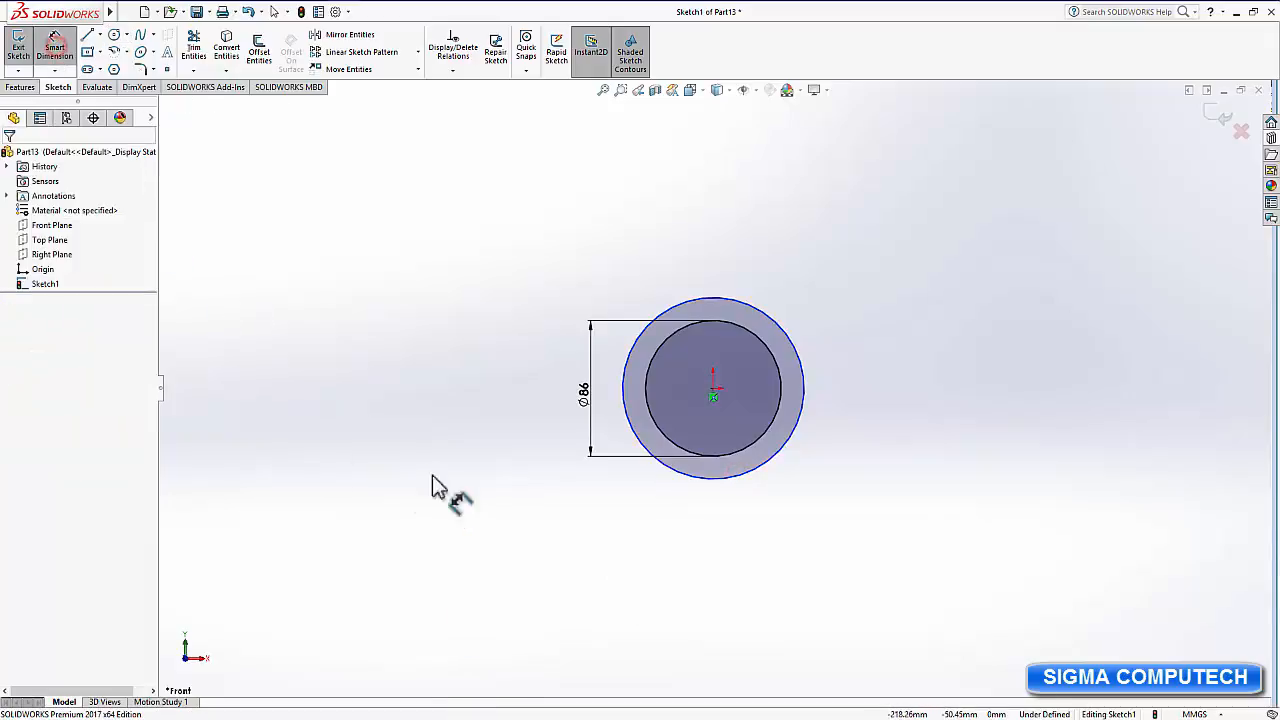
left_click(623, 398)
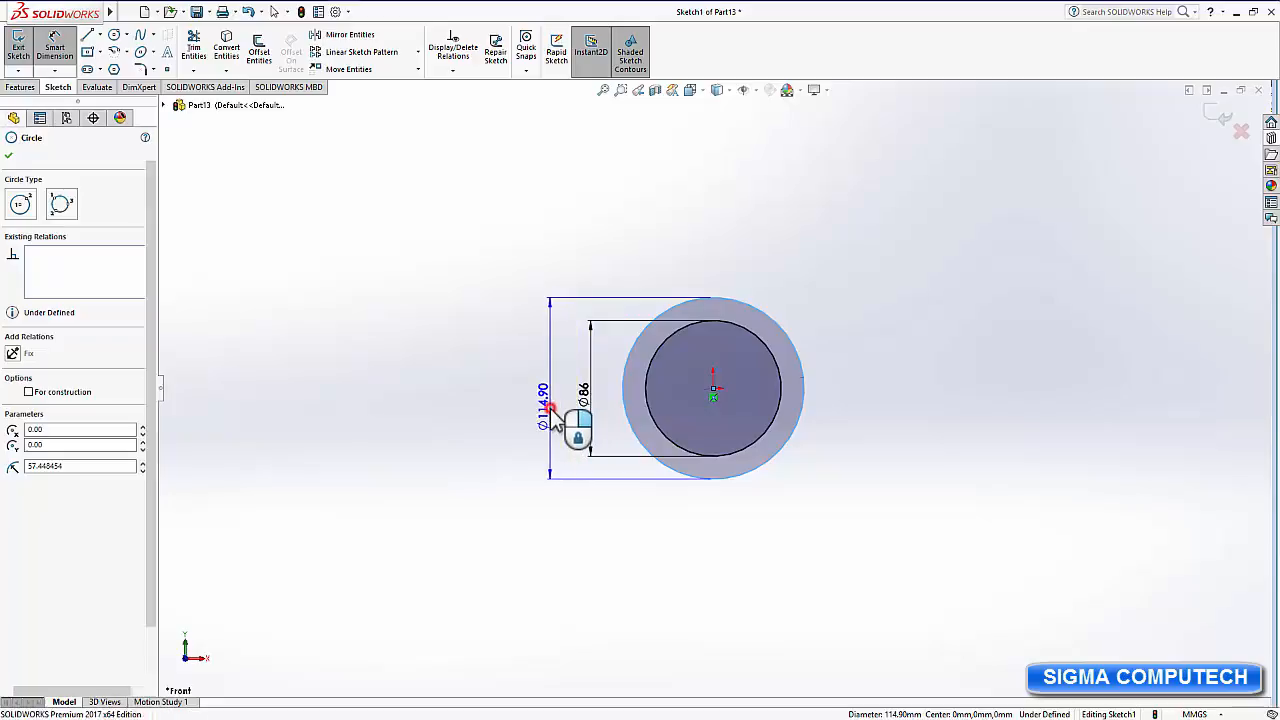
left_click(552, 422)
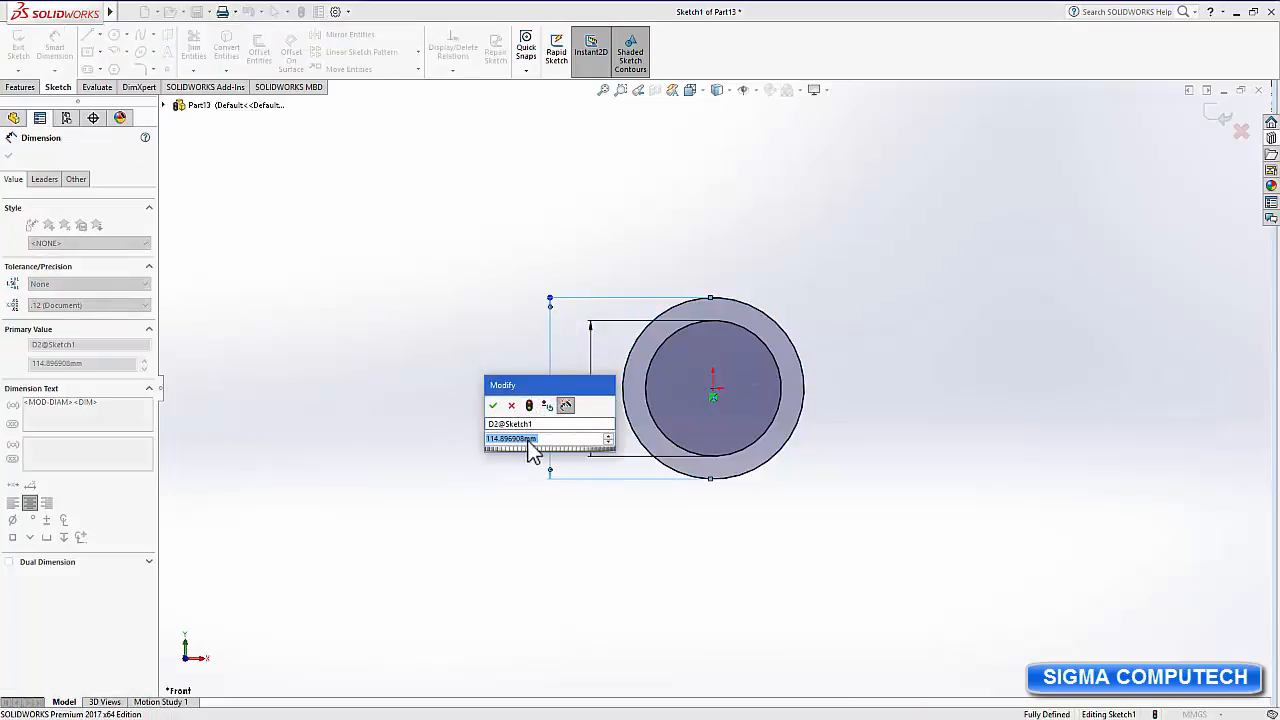
mouse_move(530, 440)
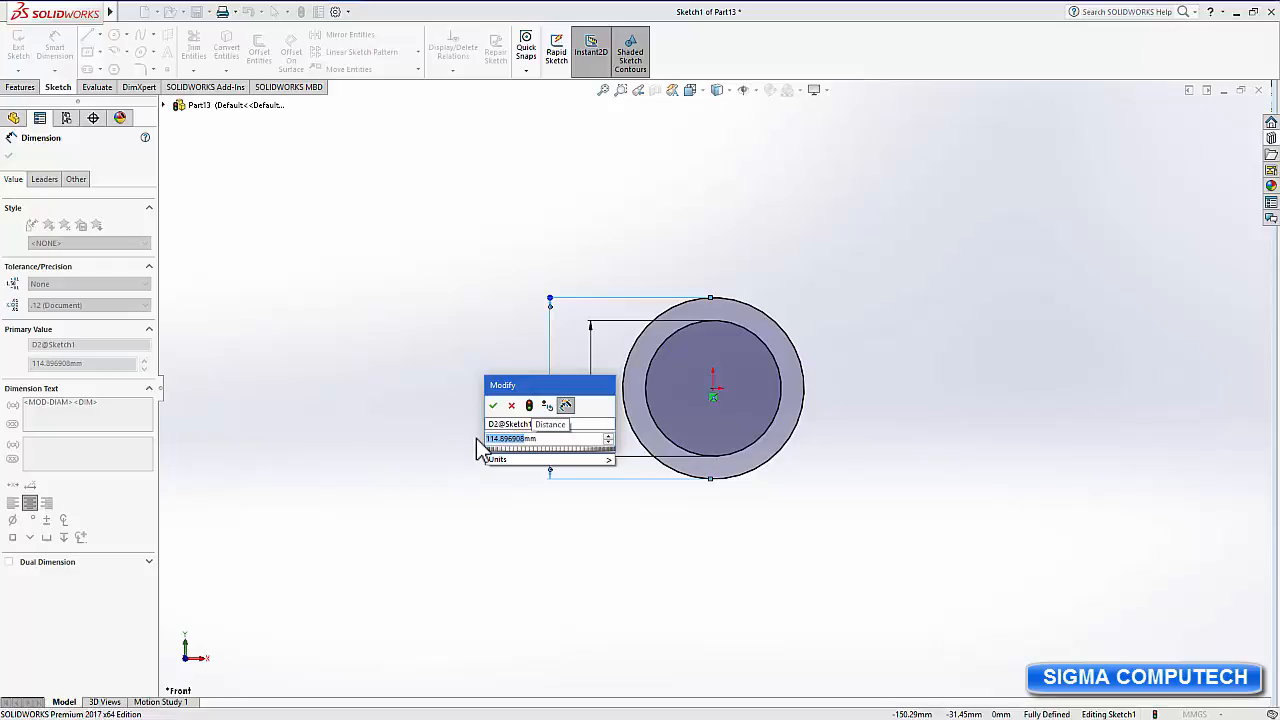
type("94mm")
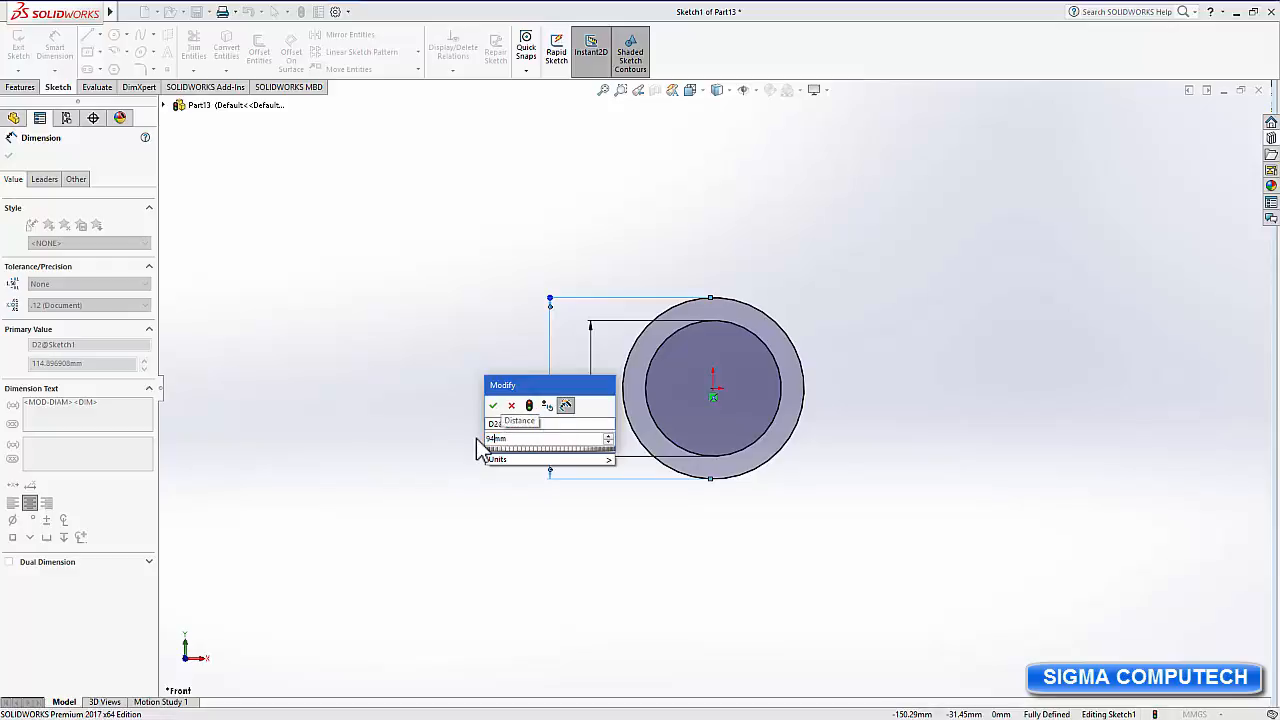
type("4")
key("Return")
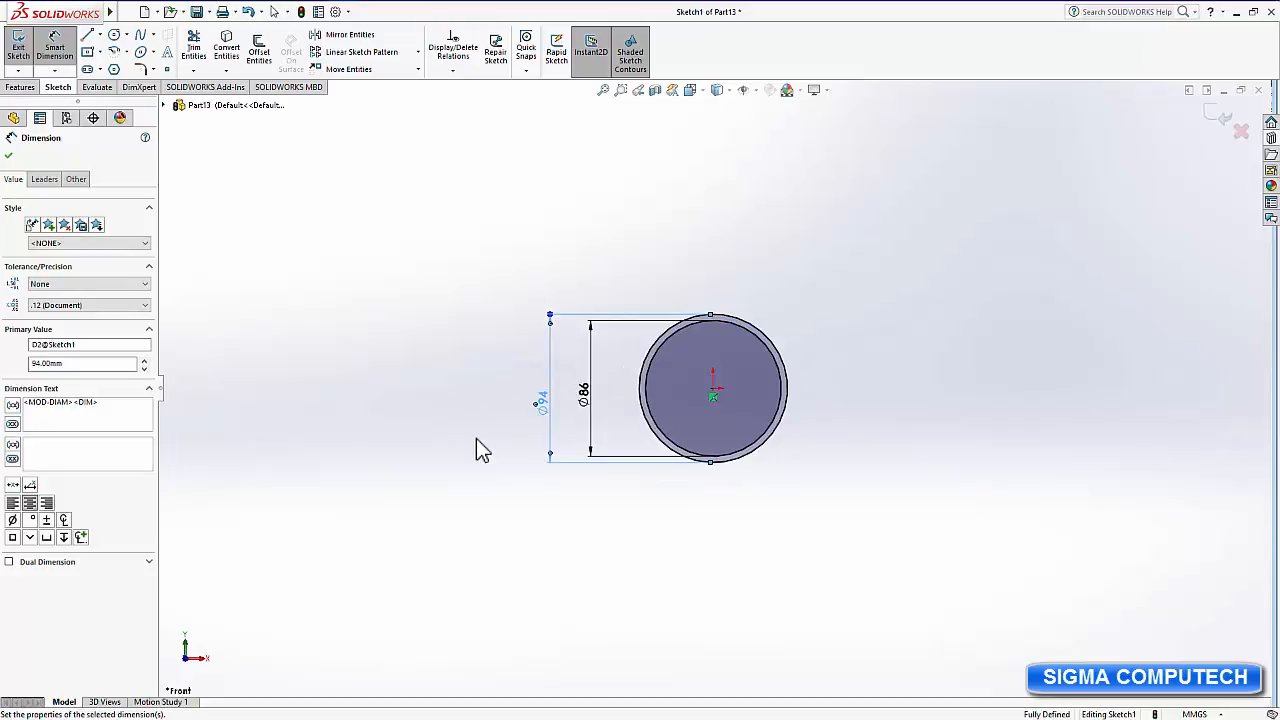
Extrude the area between the two circles as a blind boss 16 mm deep to form a ring.
left_click(20, 87)
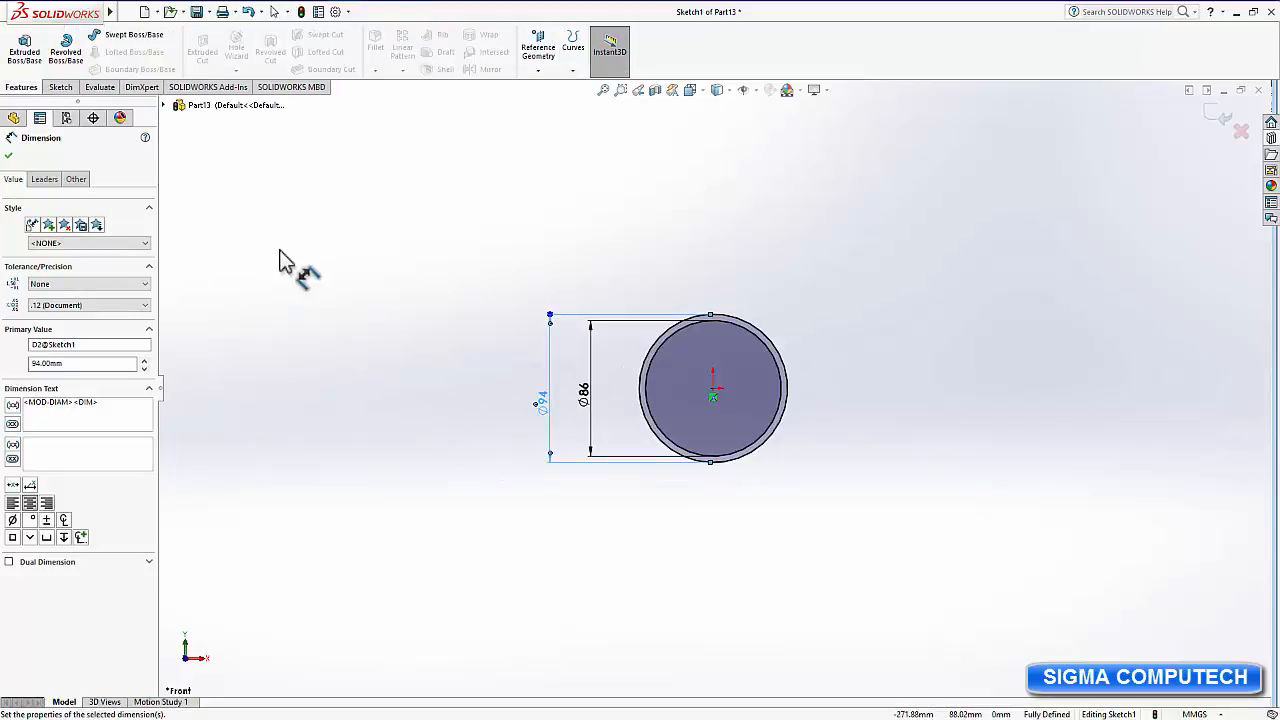
left_click(25, 50)
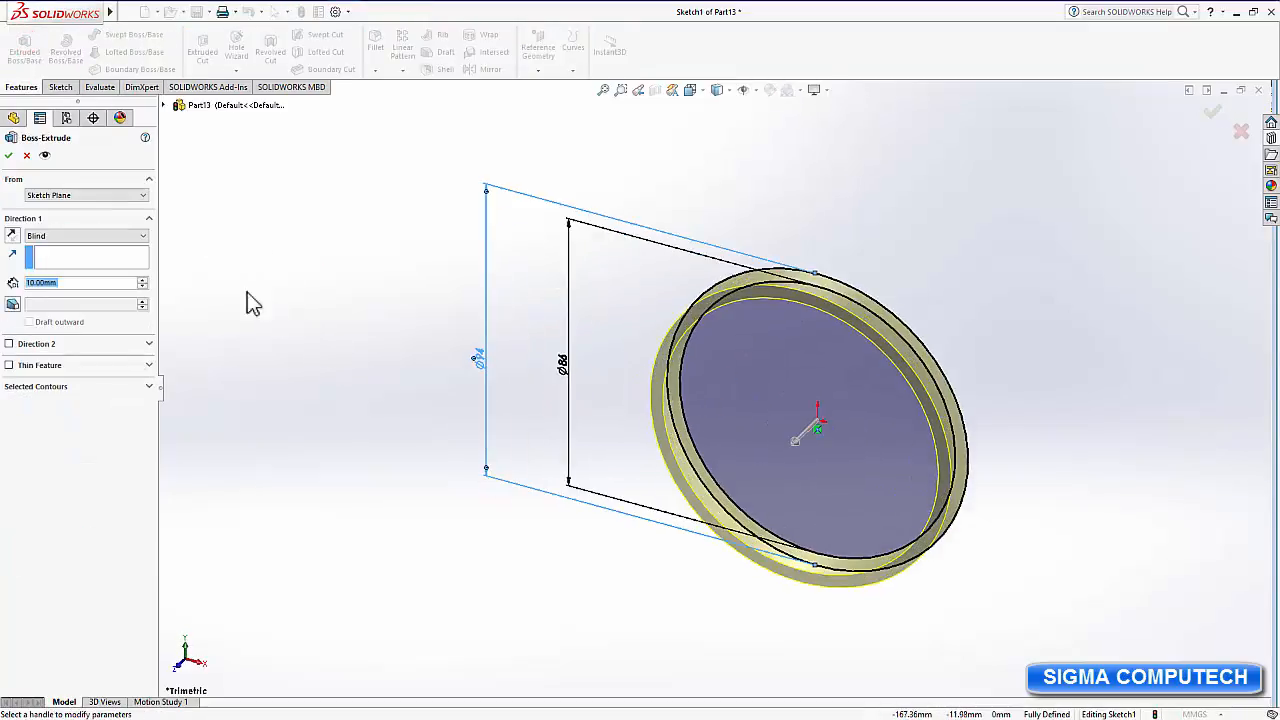
left_click(40, 284)
right_click(46, 283)
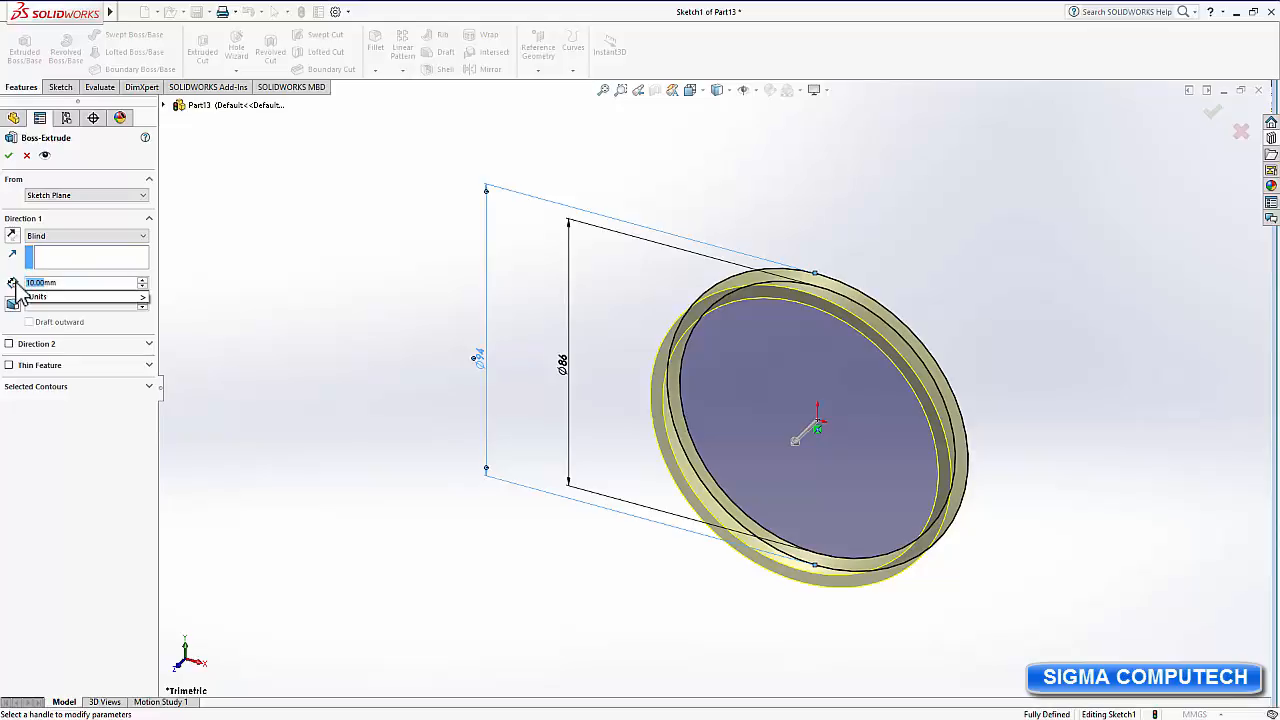
type("16")
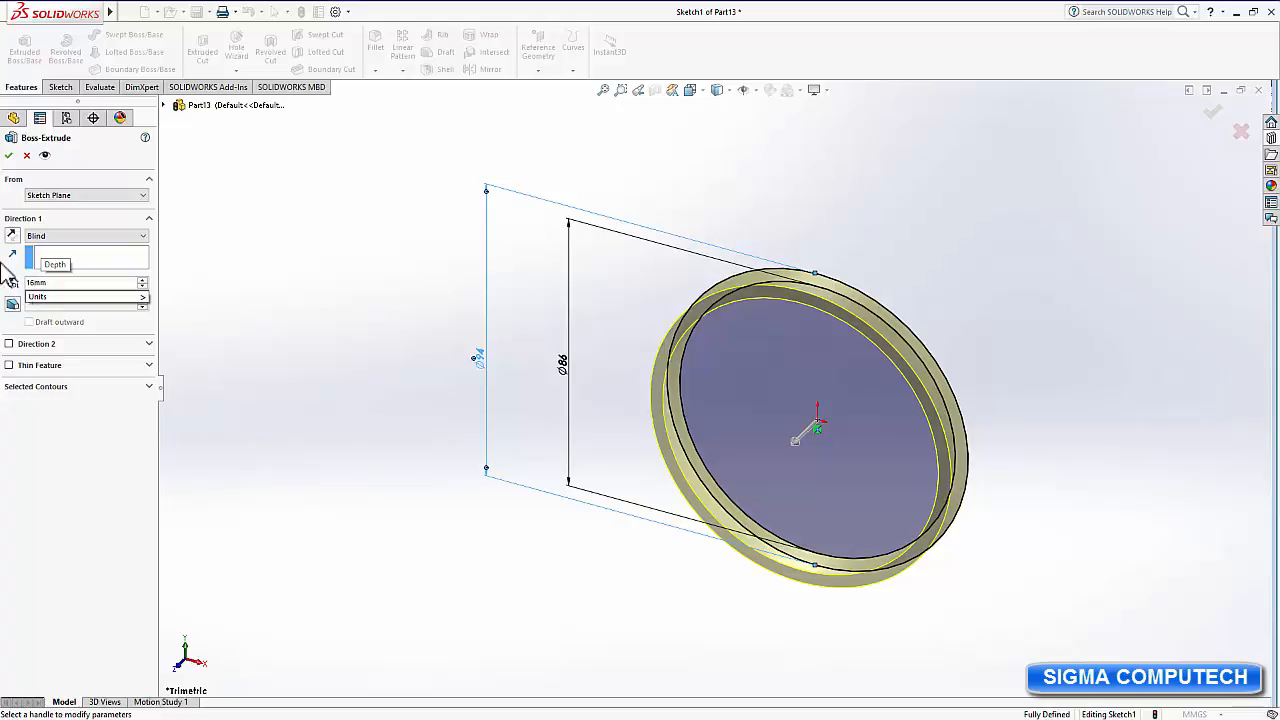
key("Return")
left_click(9, 157)
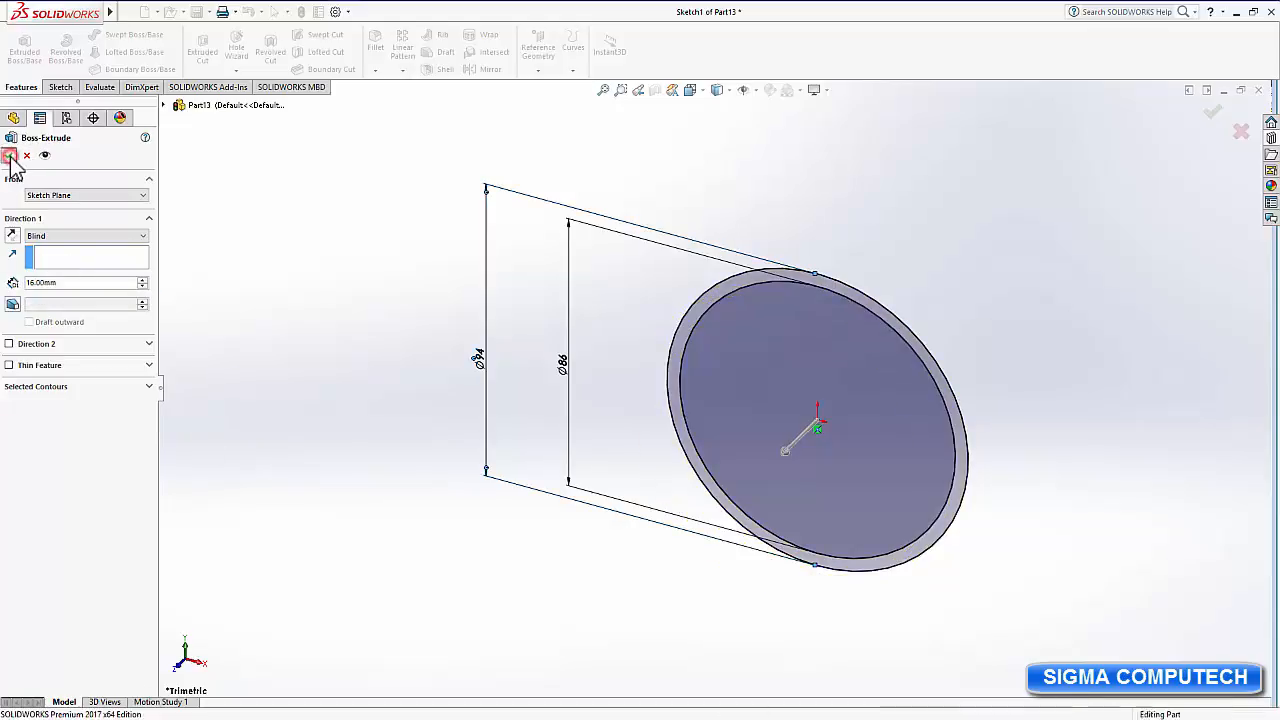
left_click(417, 485)
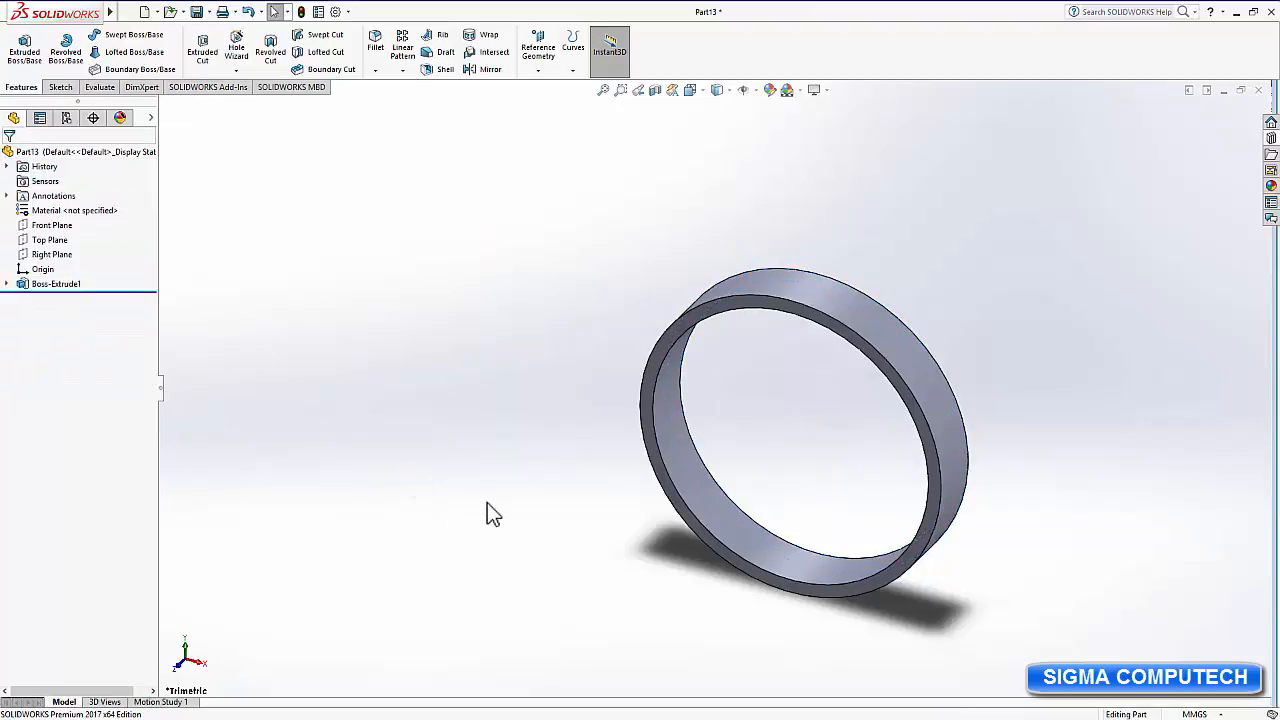
Open a new sketch on the ring's front annular face, viewed normal to that face.
left_click(646, 390)
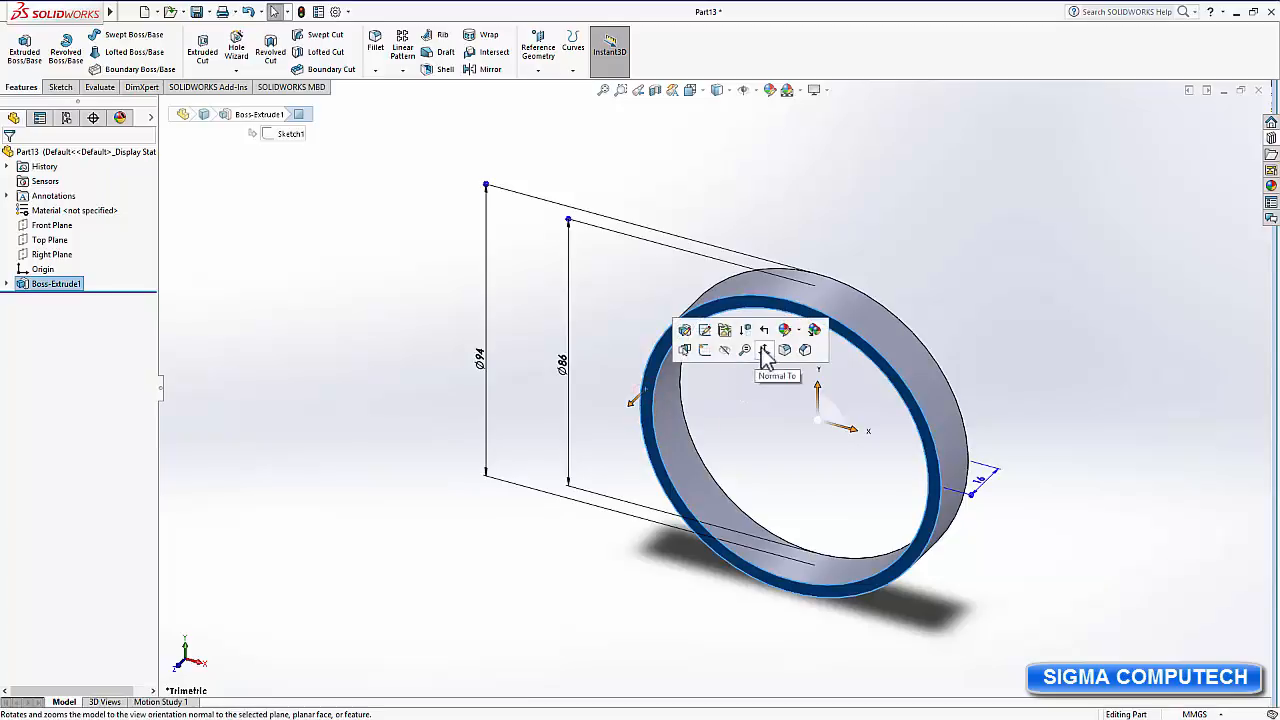
left_click(765, 352)
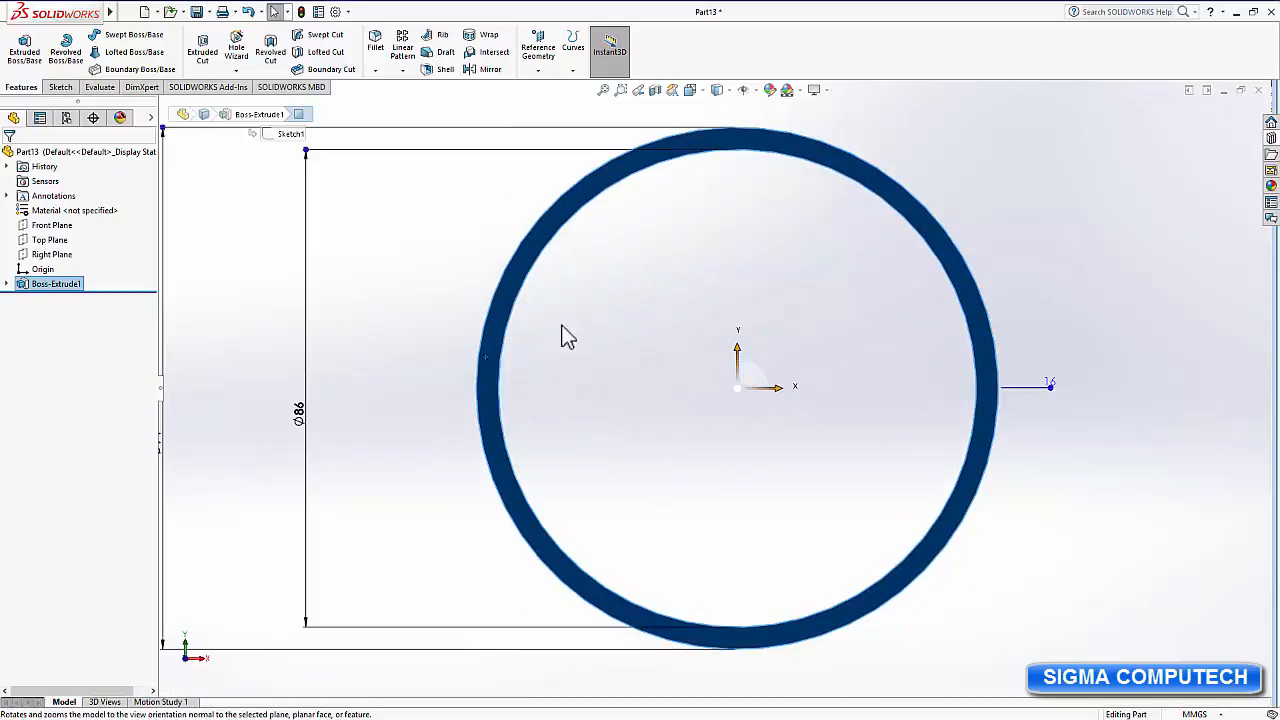
left_click(507, 285)
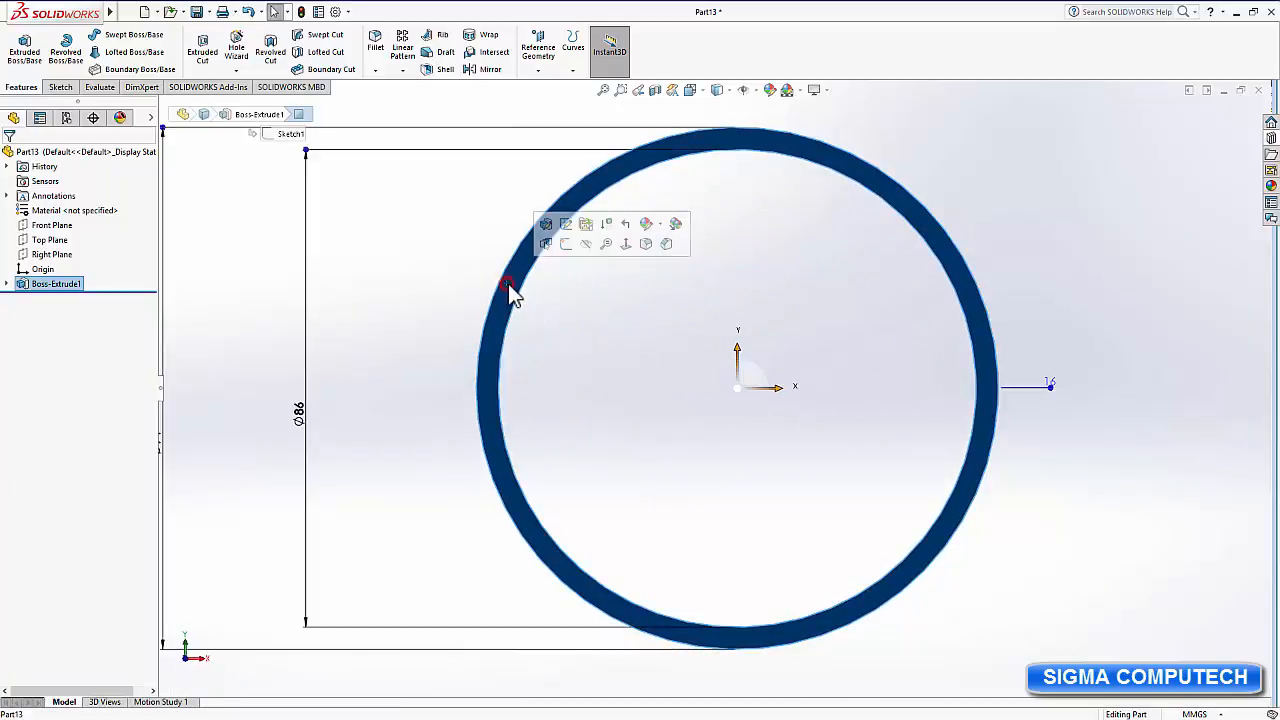
left_click(567, 245)
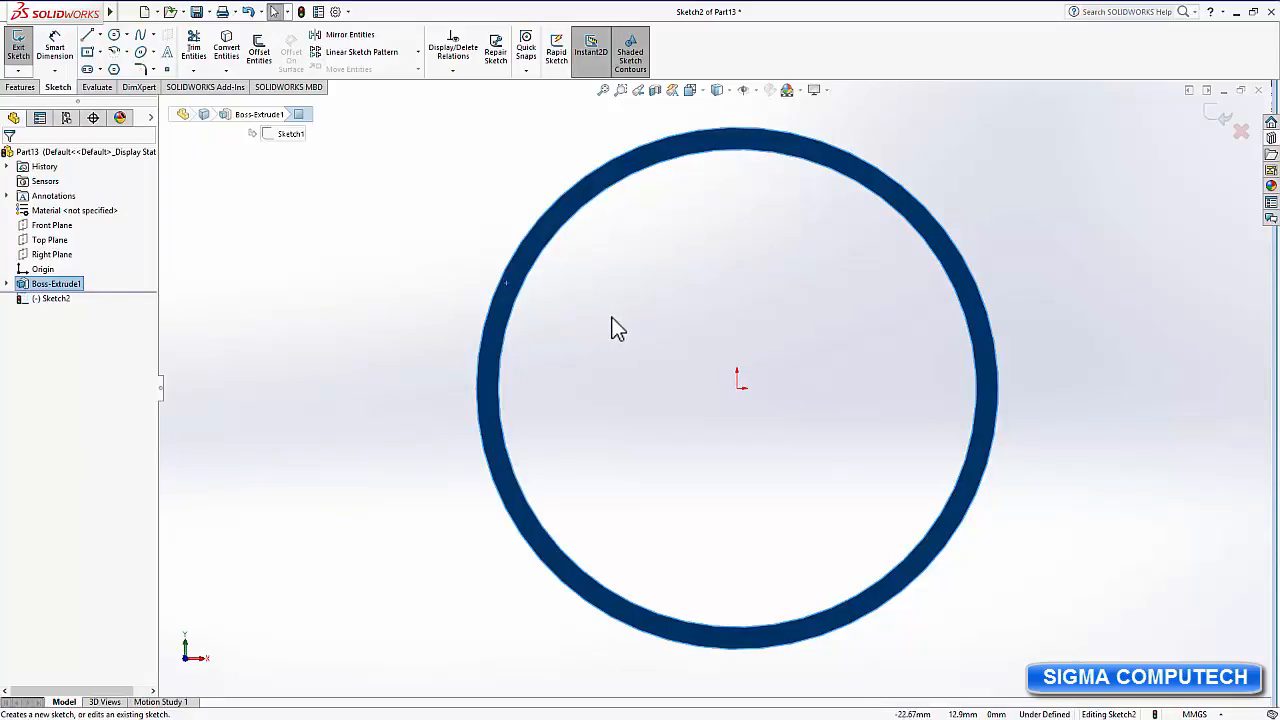
Sketch a circle of about 56 mm radius centred on the origin, surrounding the ring.
left_click(114, 34)
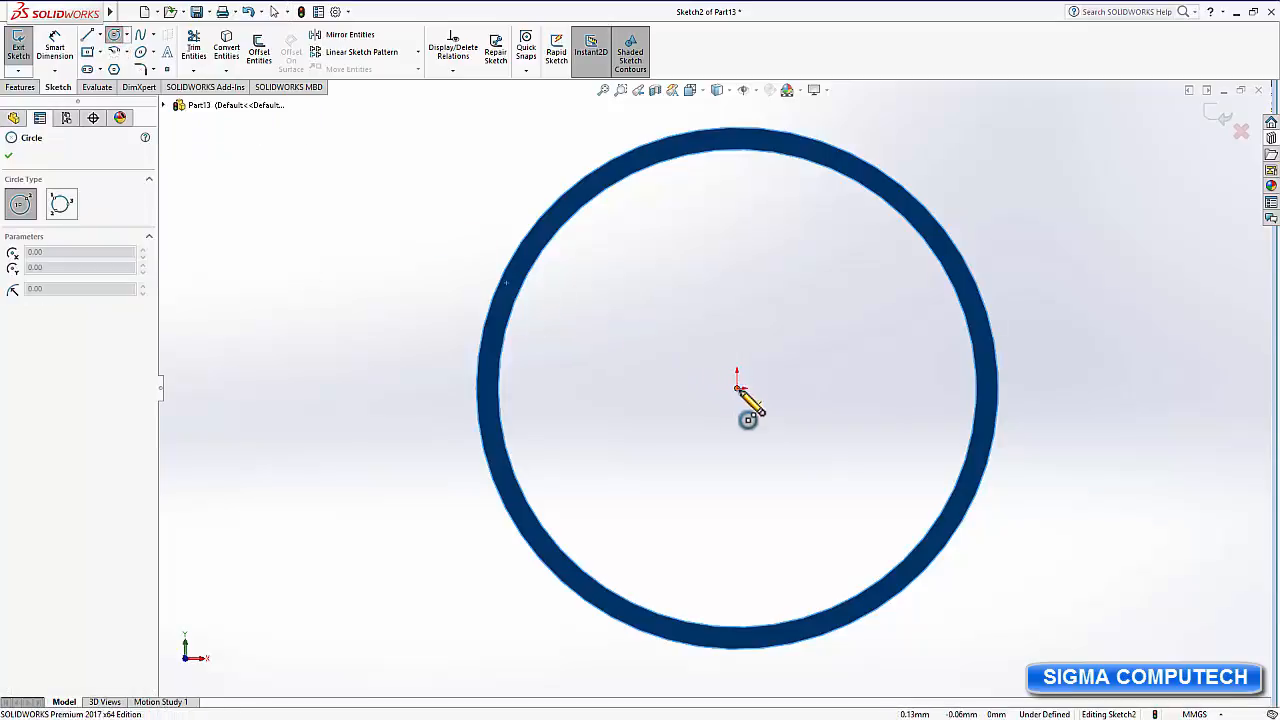
left_click(737, 381)
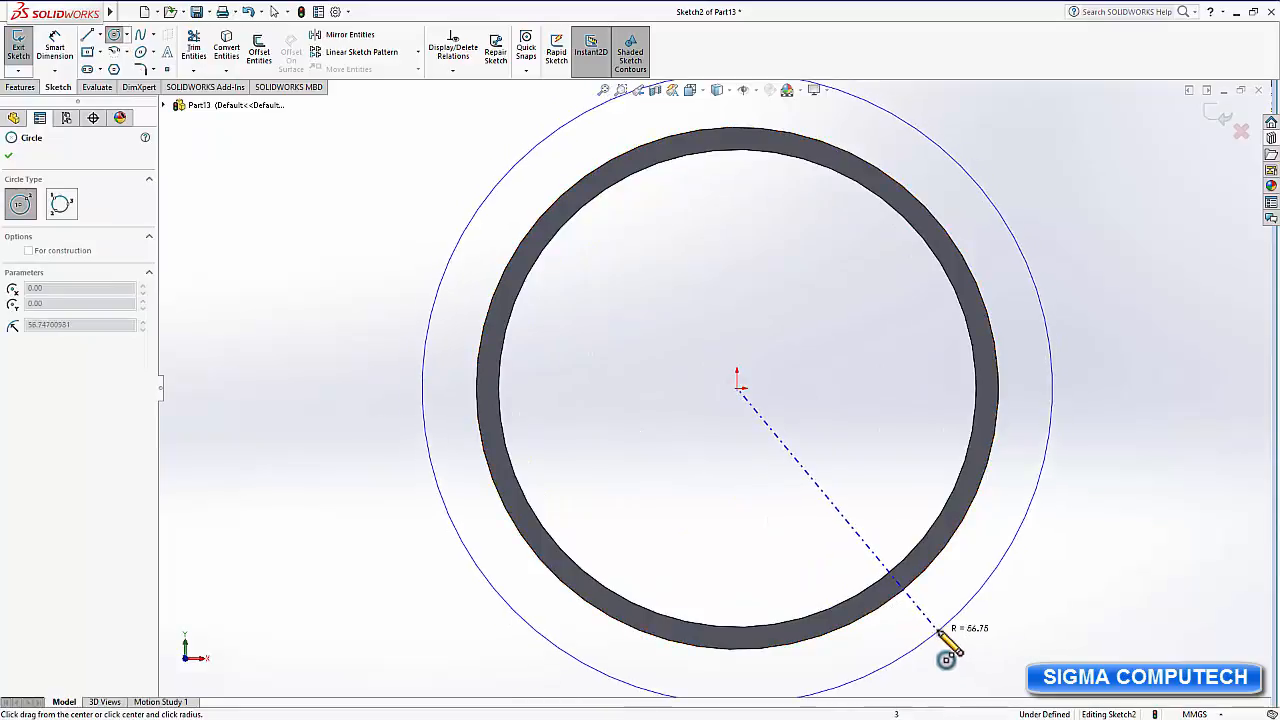
left_click(925, 625)
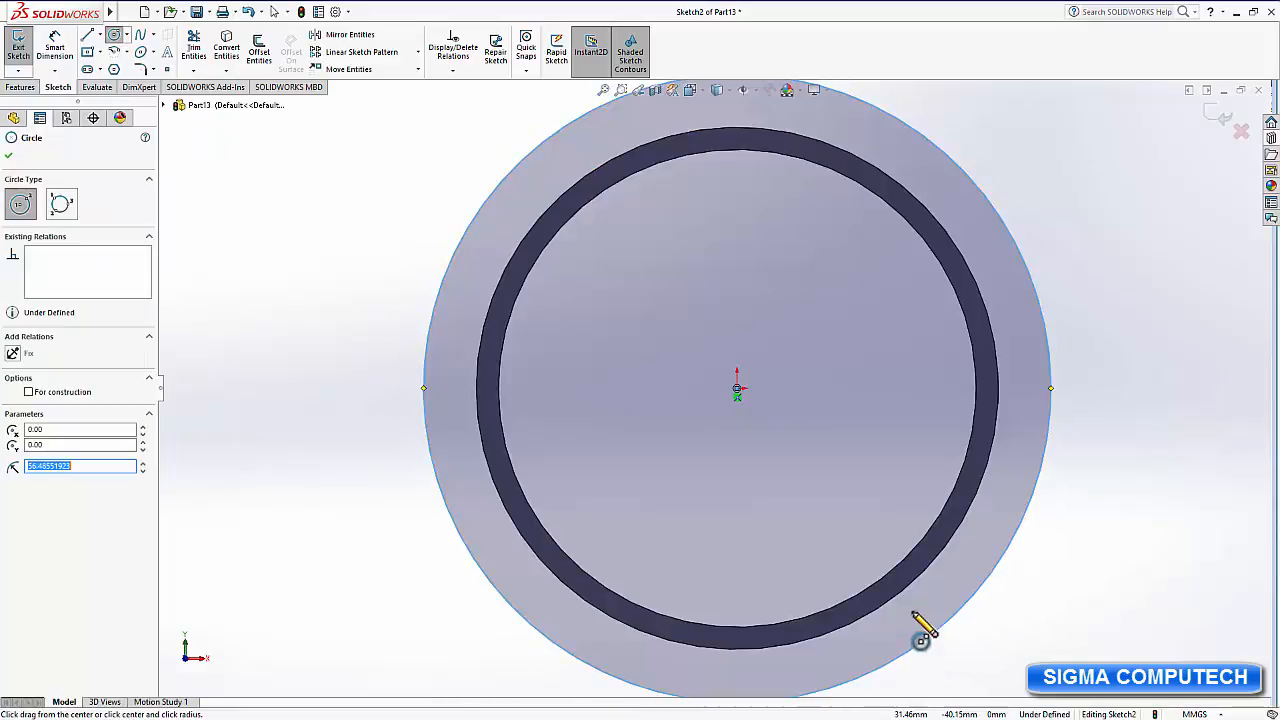
Dimension the new circle's diameter as 90 mm so it runs midway through the ring's wall.
left_click(55, 45)
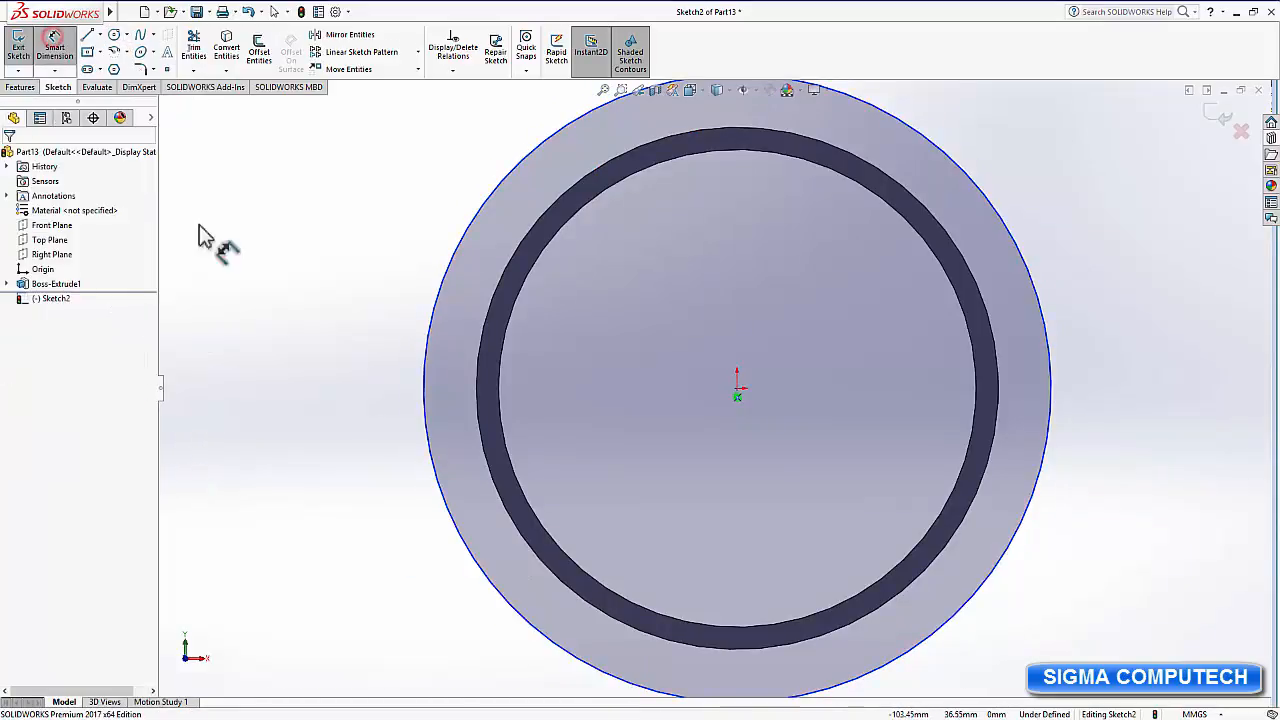
left_click(424, 385)
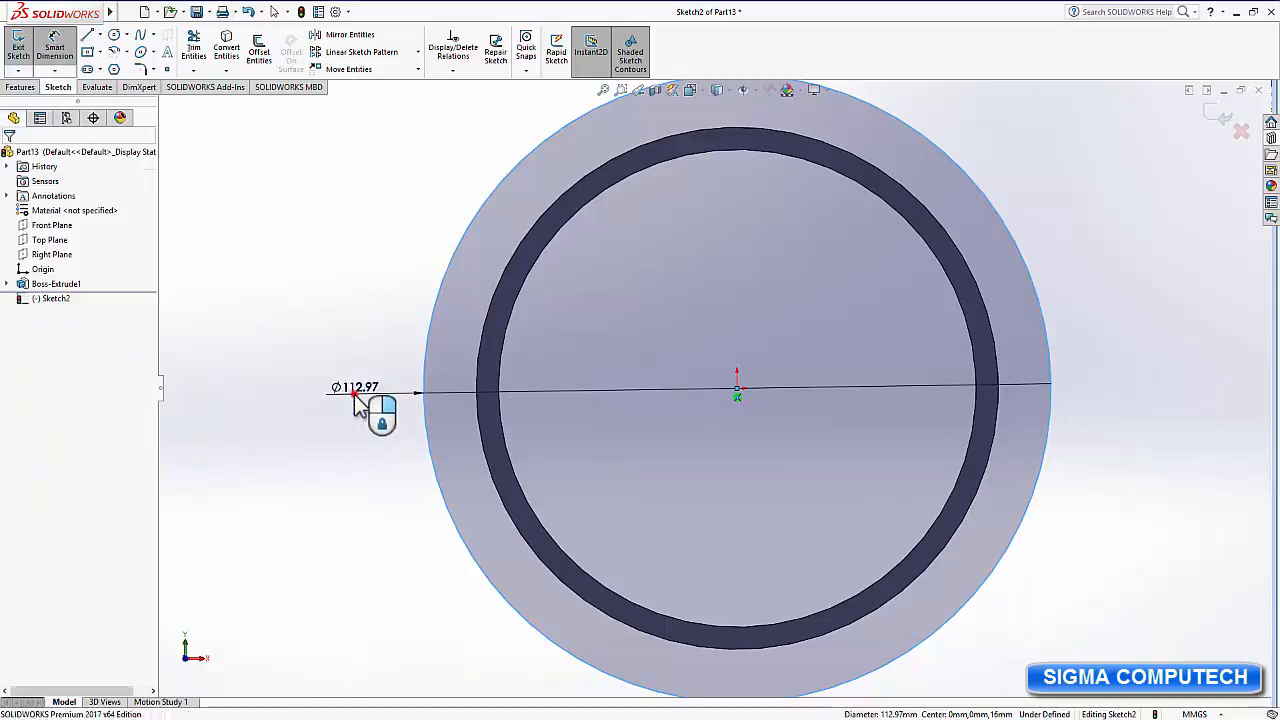
left_click(346, 396)
mouse_move(337, 424)
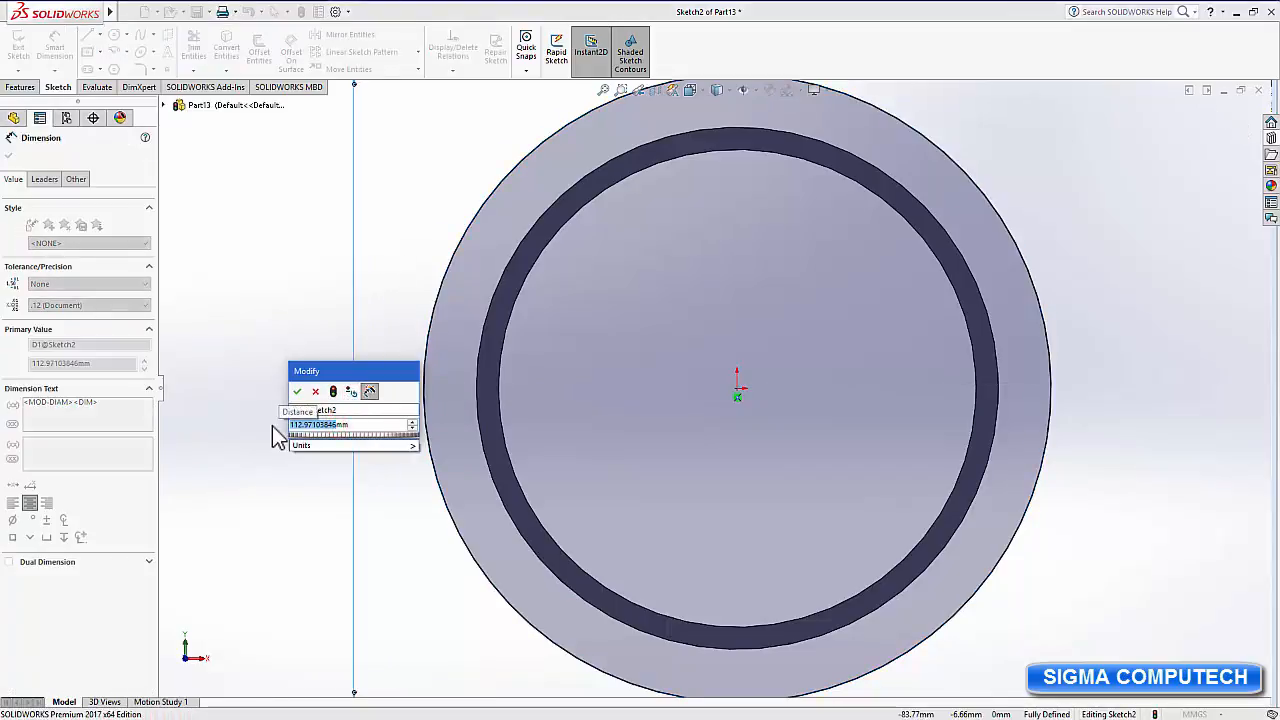
type("90")
key("Return")
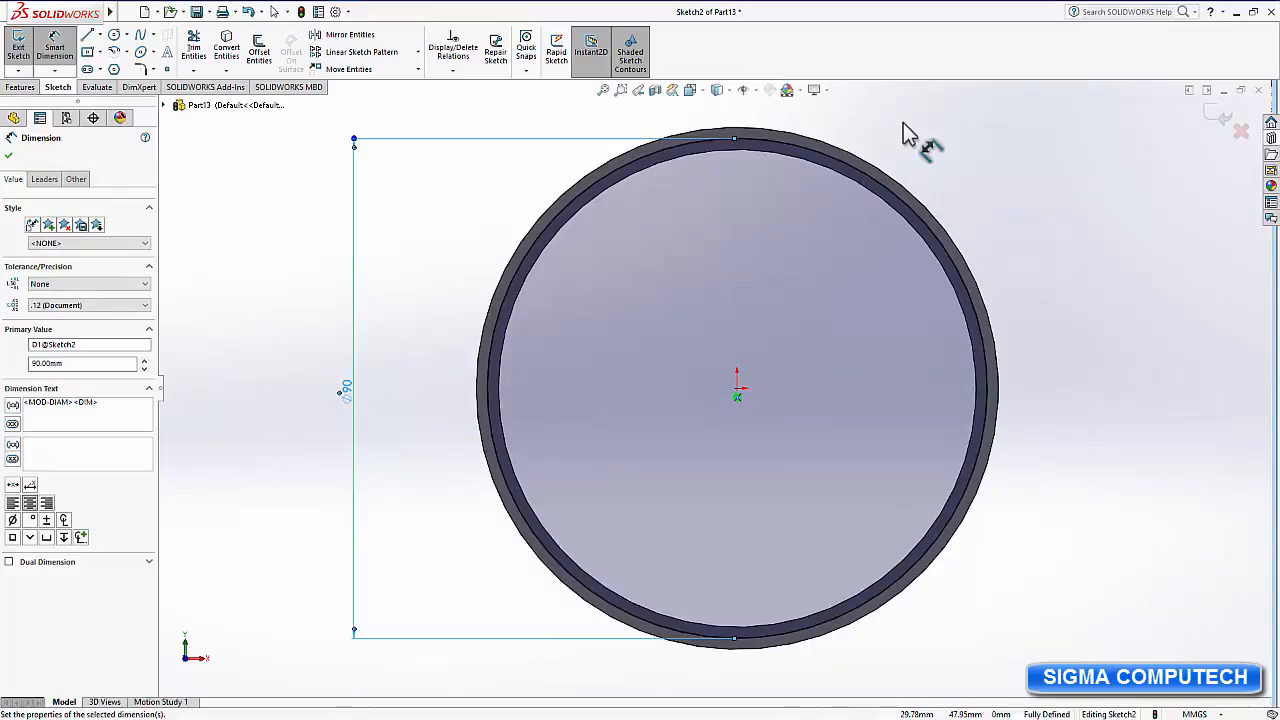
key("Escape")
mouse_move(915, 135)
middle_mouse_down("ctrl")
mouse_move(860, 265)
mouse_move(866, 280)
middle_mouse_up("ctrl")
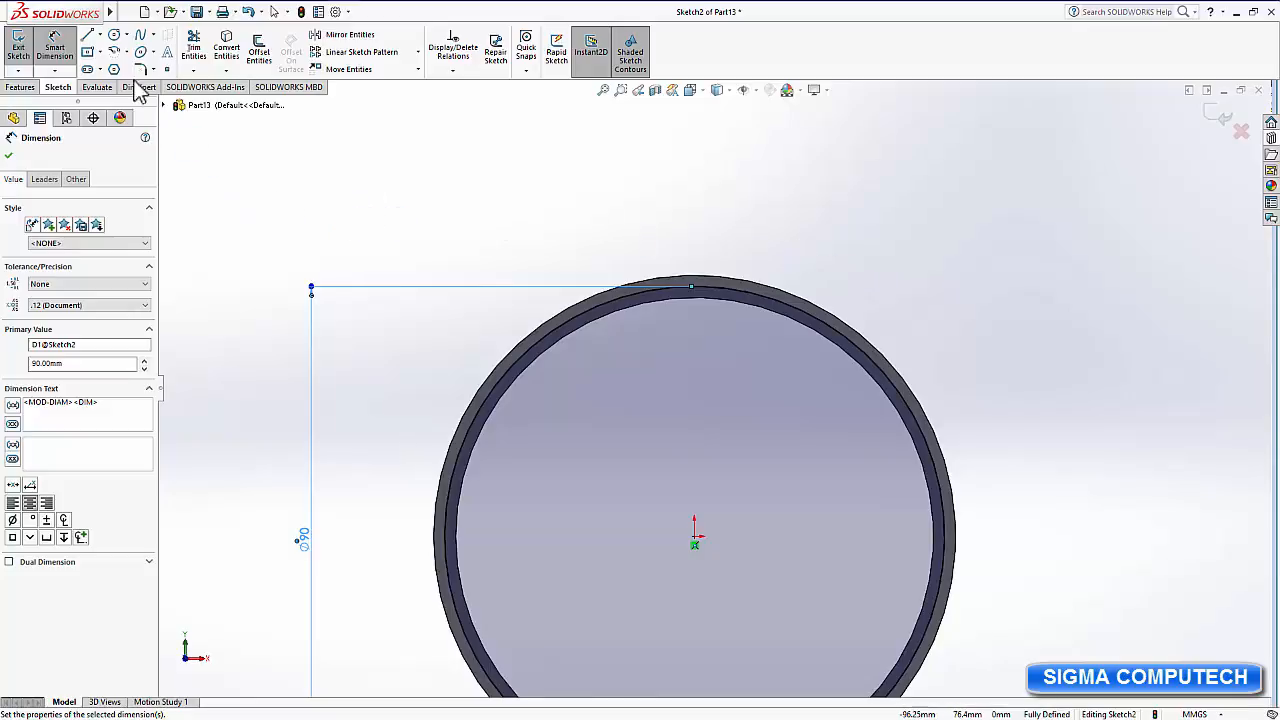
Sketch a vertical centerline about 74 mm long from the origin up past the top of the ring.
left_click(99, 35)
left_click(117, 68)
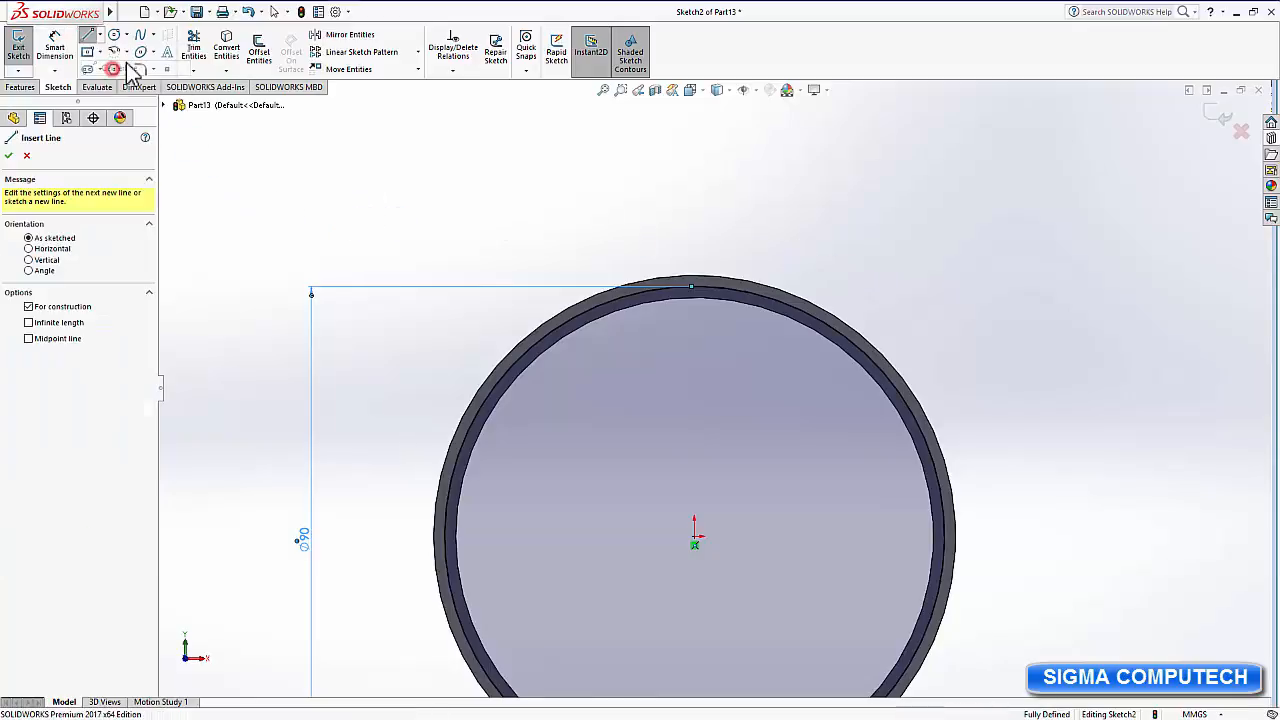
left_click(694, 540)
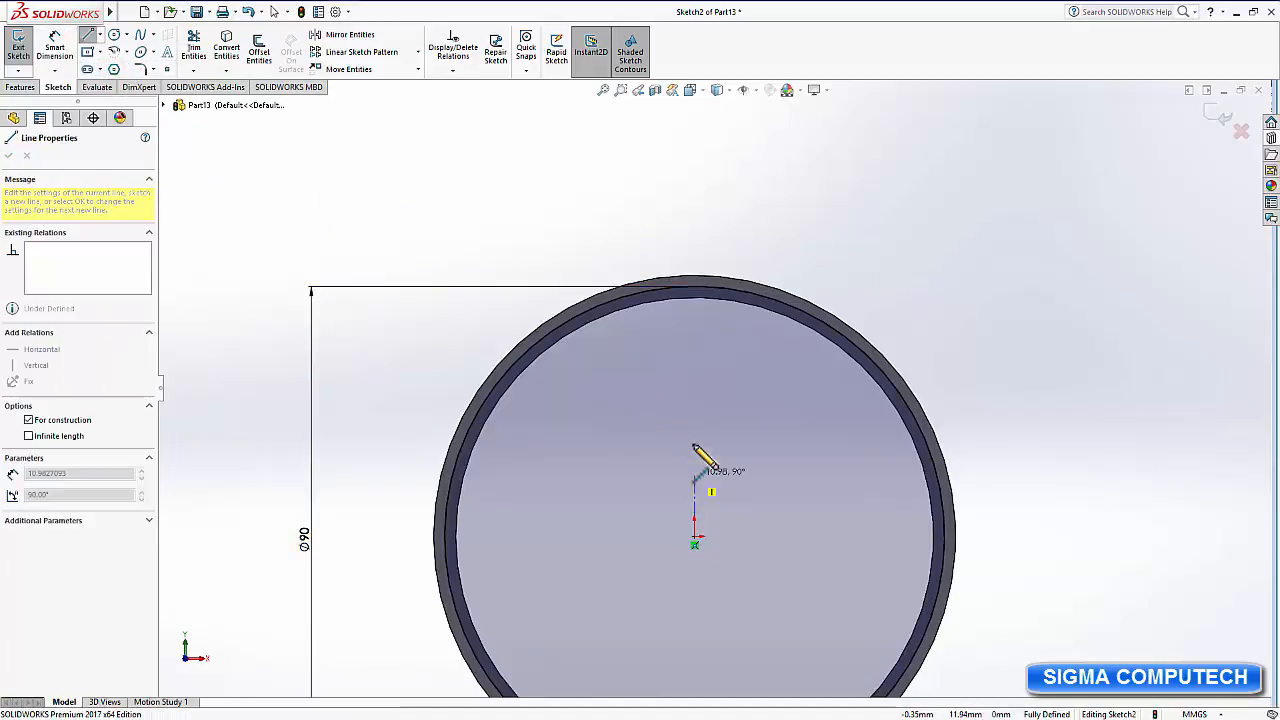
left_click(694, 124)
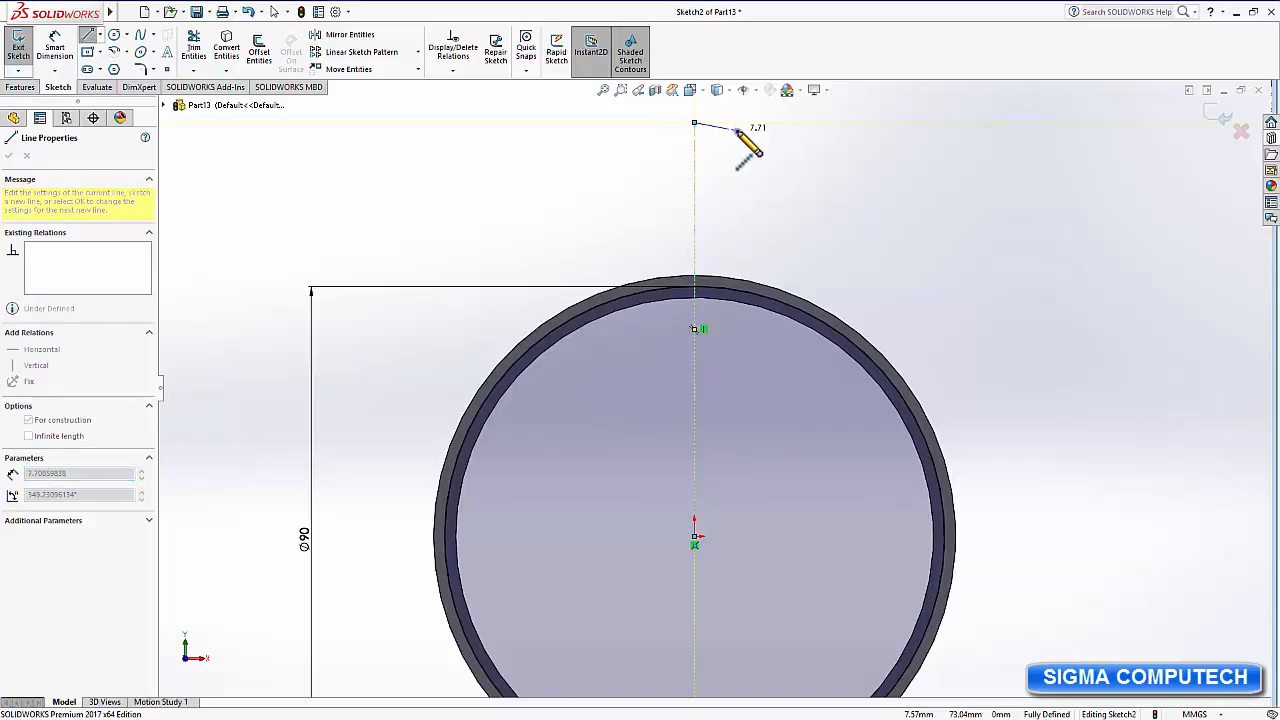
right_click(738, 131)
left_click(768, 141)
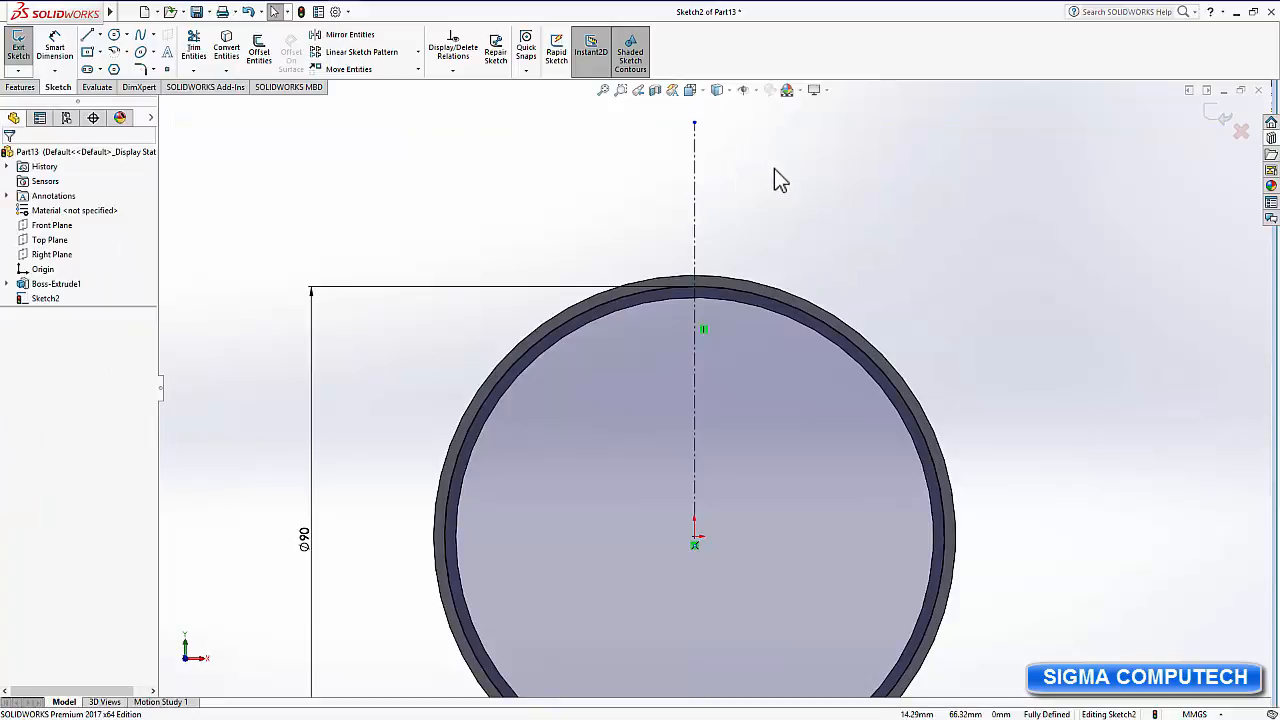
Sketch a solid vertical line about 29 mm long on the centerline, crossing the top of the ring's wall.
left_click(87, 34)
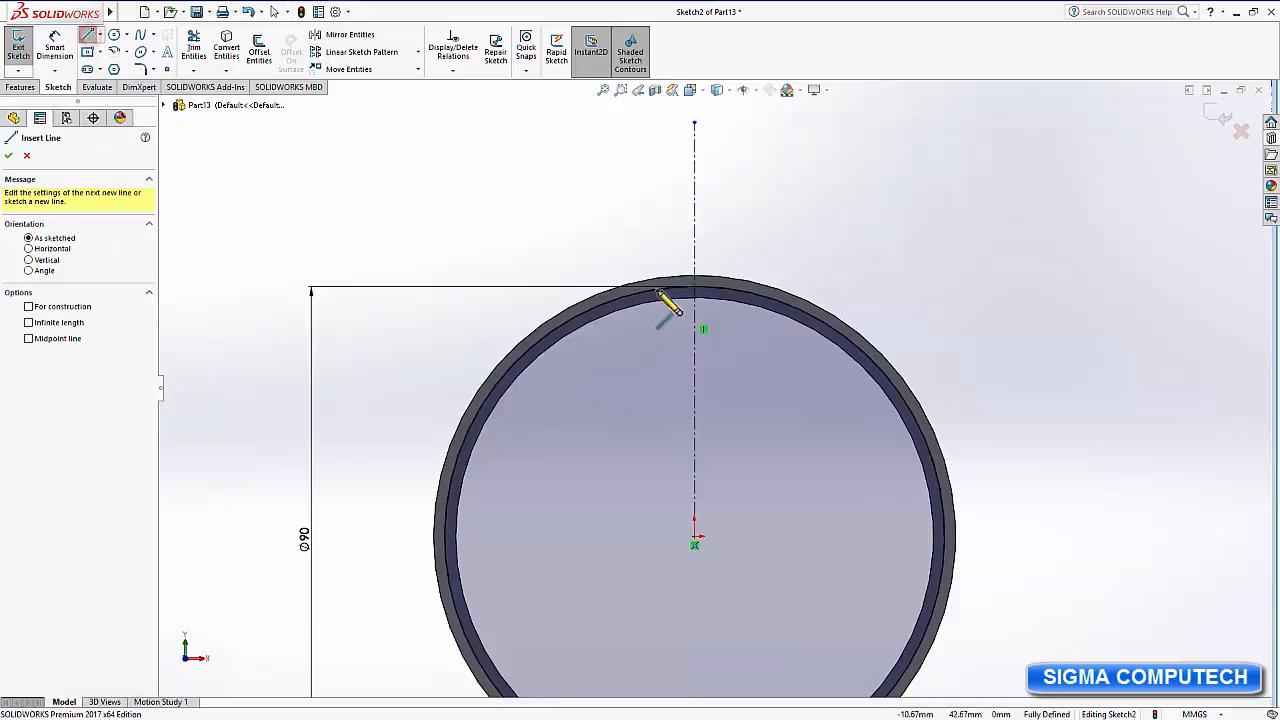
left_click(694, 205)
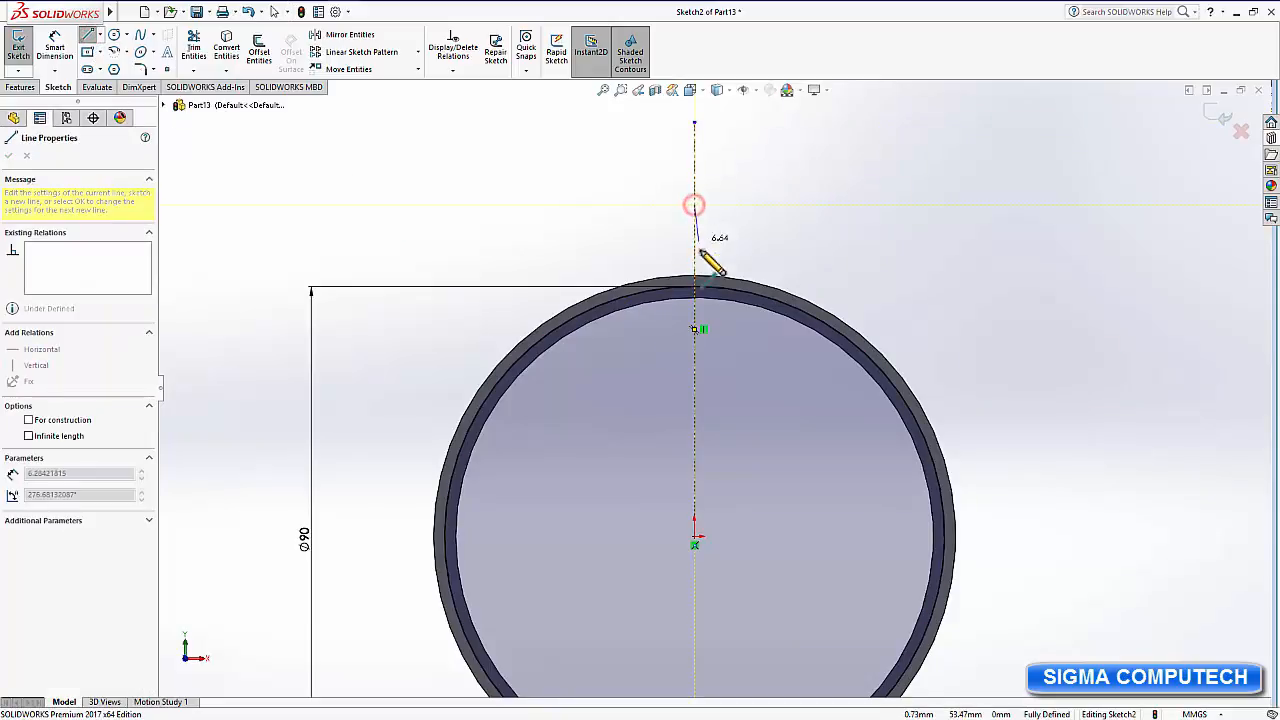
left_click(695, 367)
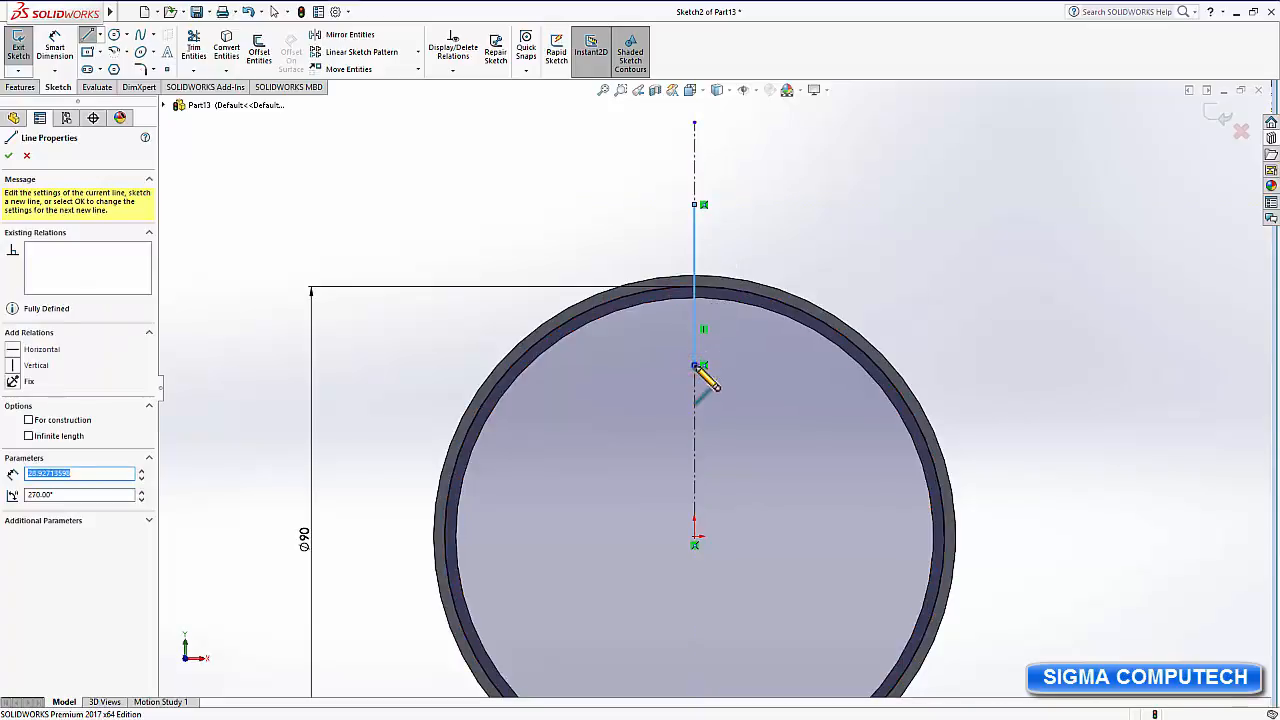
right_click(695, 367)
left_click(743, 377)
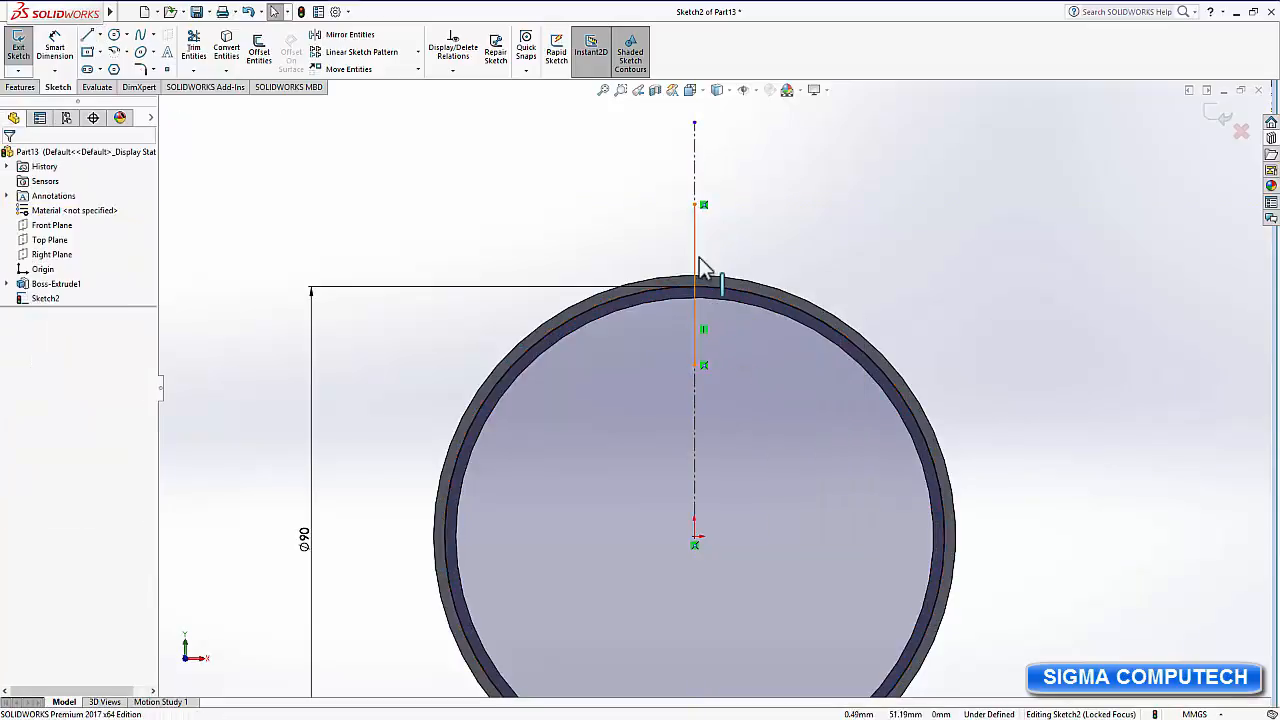
Draw a centerpoint semicircular arc of about 14.5 mm radius to the right of the solid line, centred on its midpoint and joining its ends.
left_click(126, 52)
left_click(140, 70)
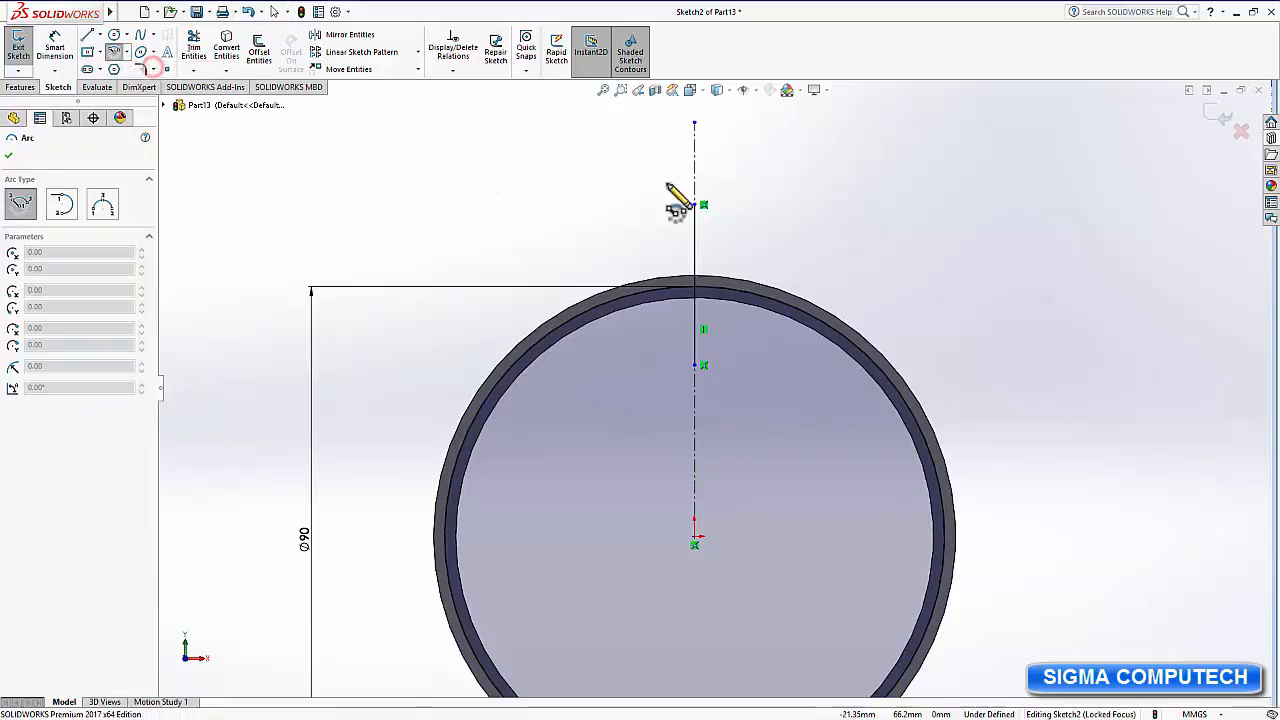
left_click(694, 287)
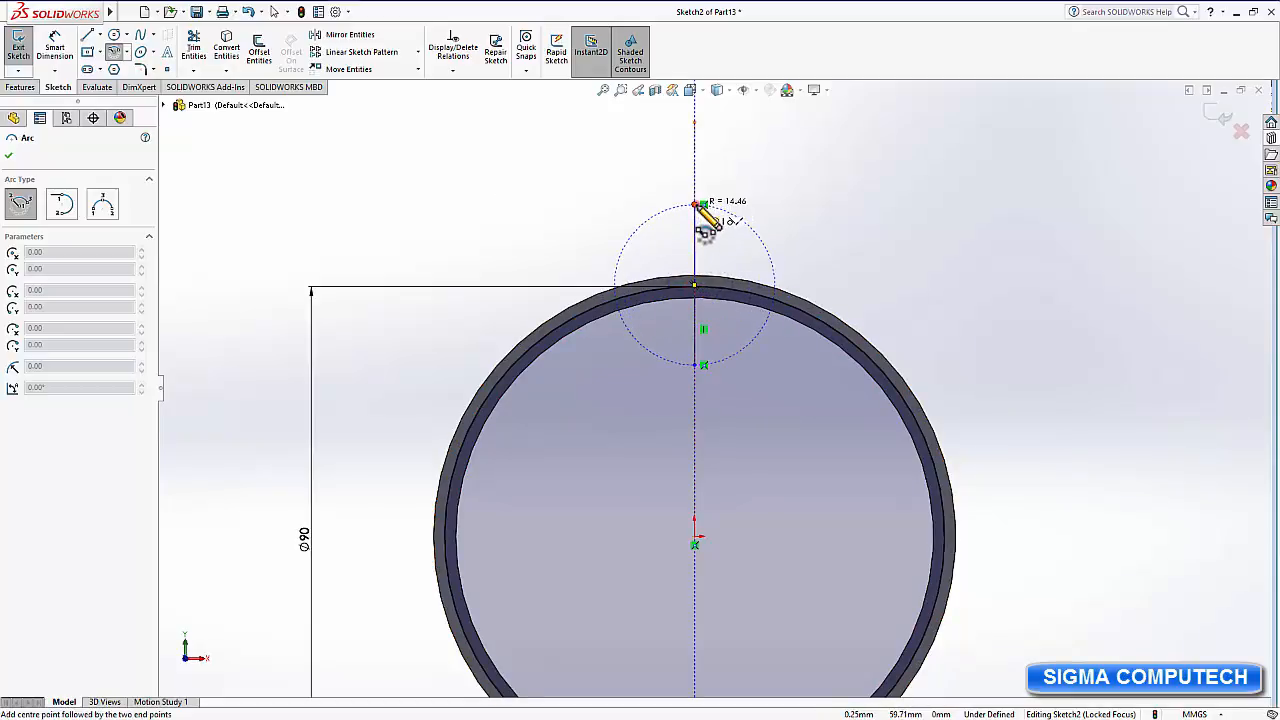
left_click(695, 204)
left_click(695, 366)
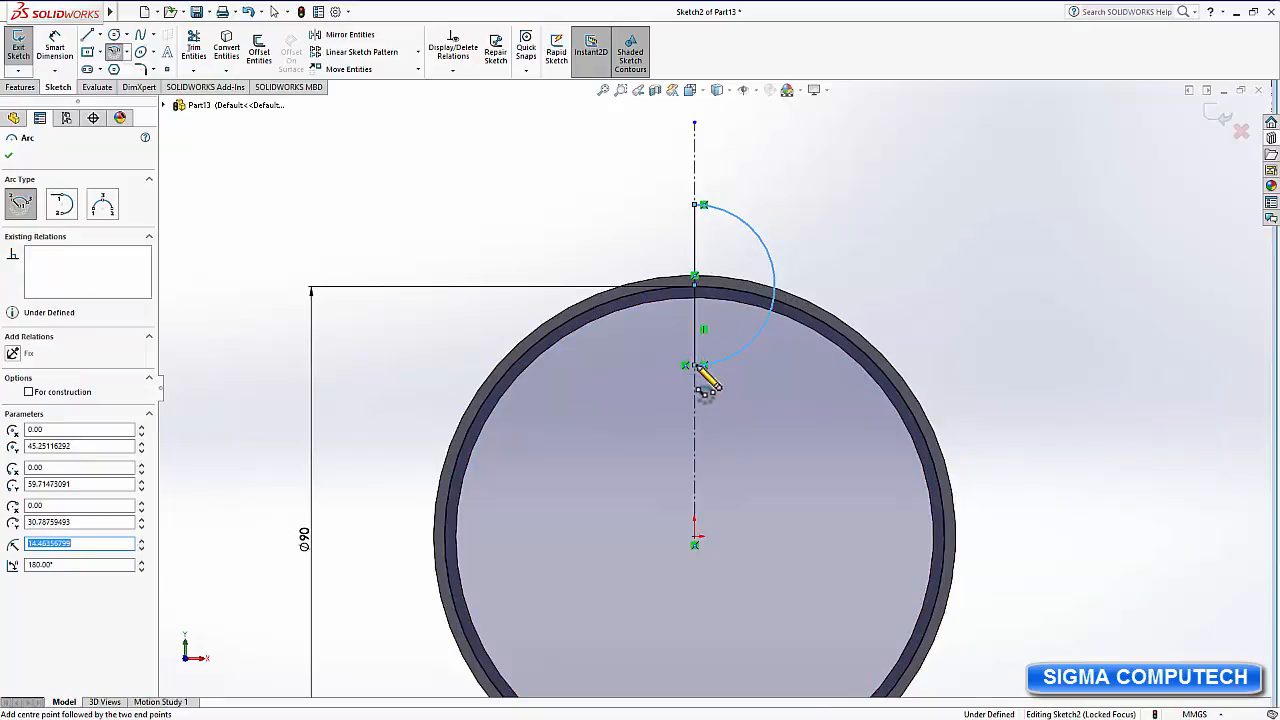
left_click(10, 157)
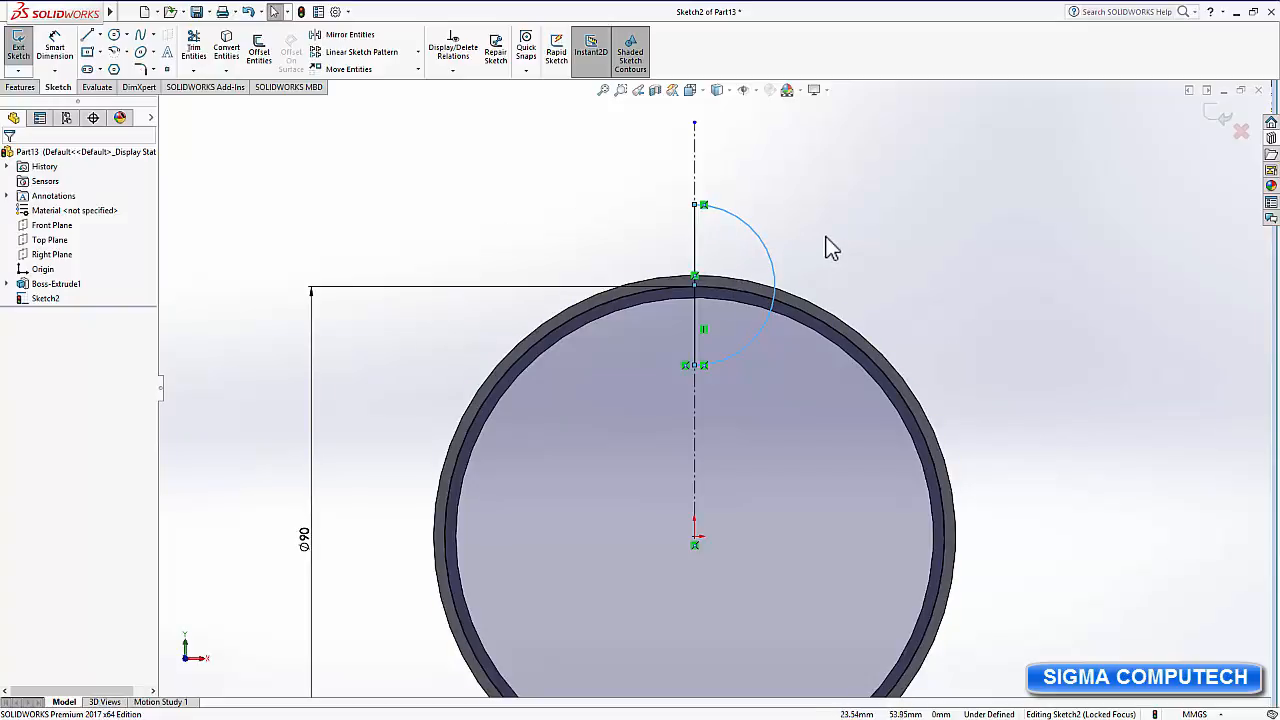
Make the semicircle's centre point coincident with the 90 mm circle.
scroll(831, 246, "down", 3)
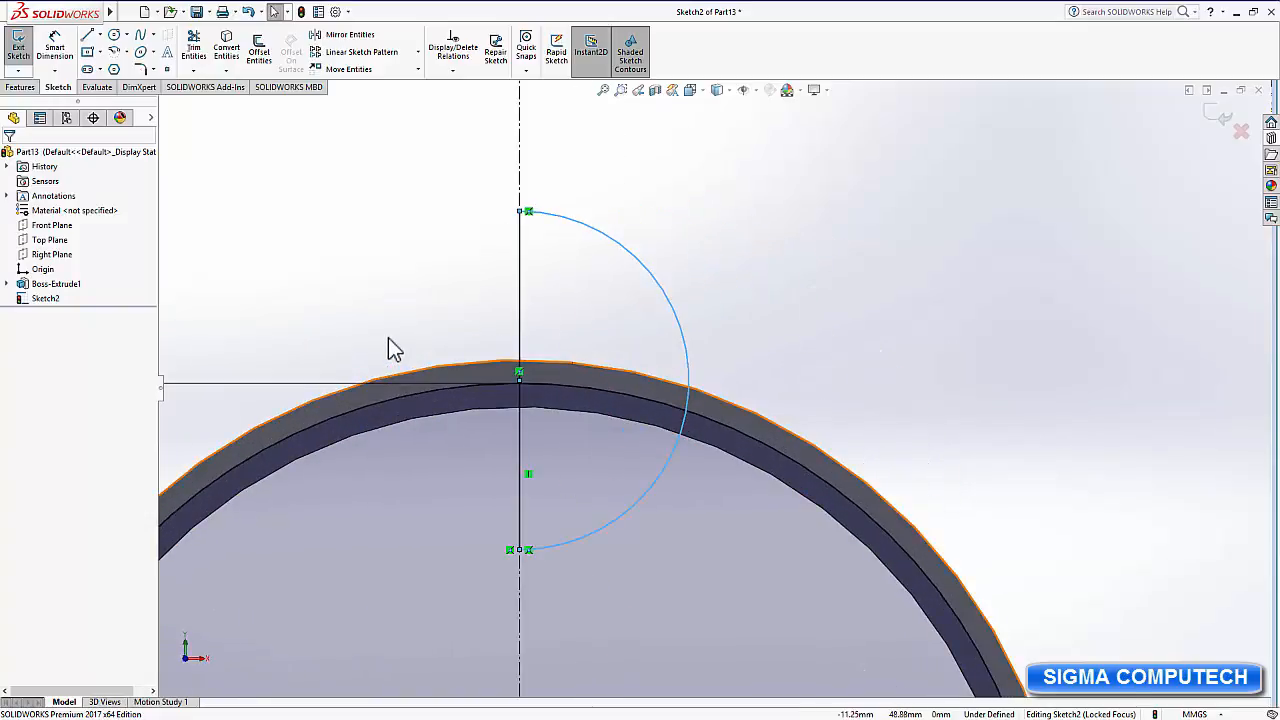
scroll(393, 347, "down", 2)
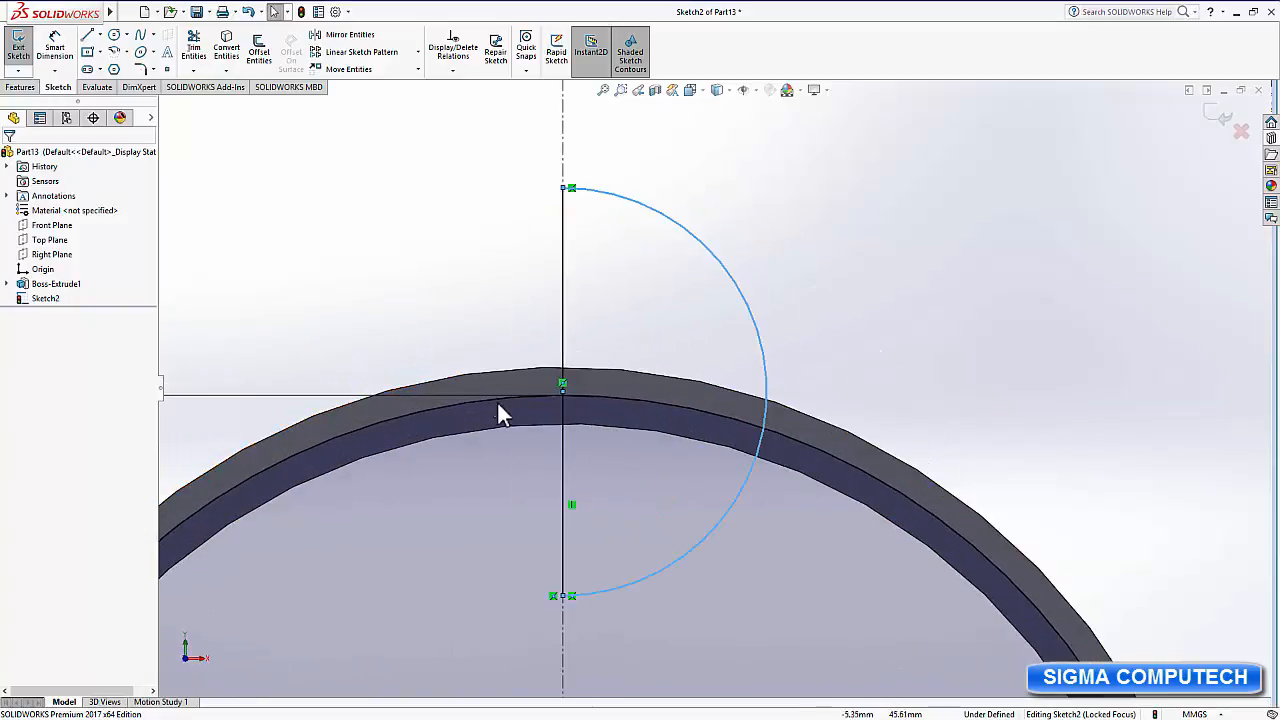
left_click(564, 312)
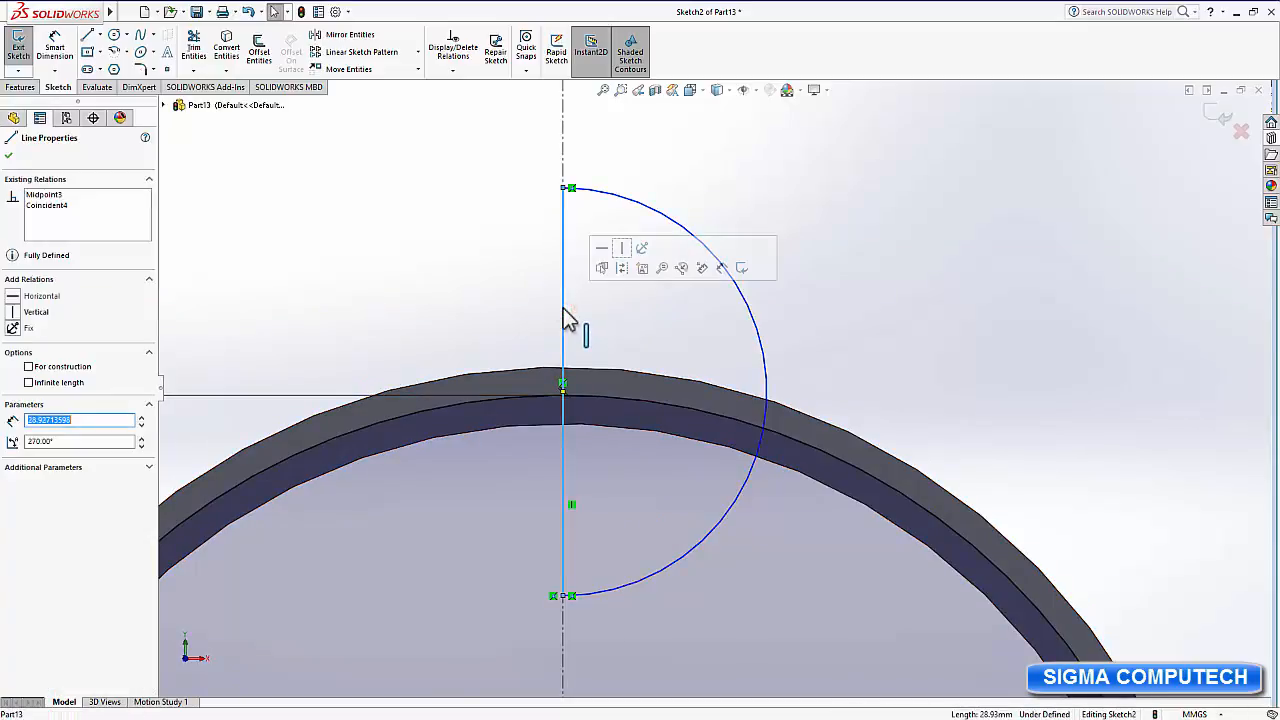
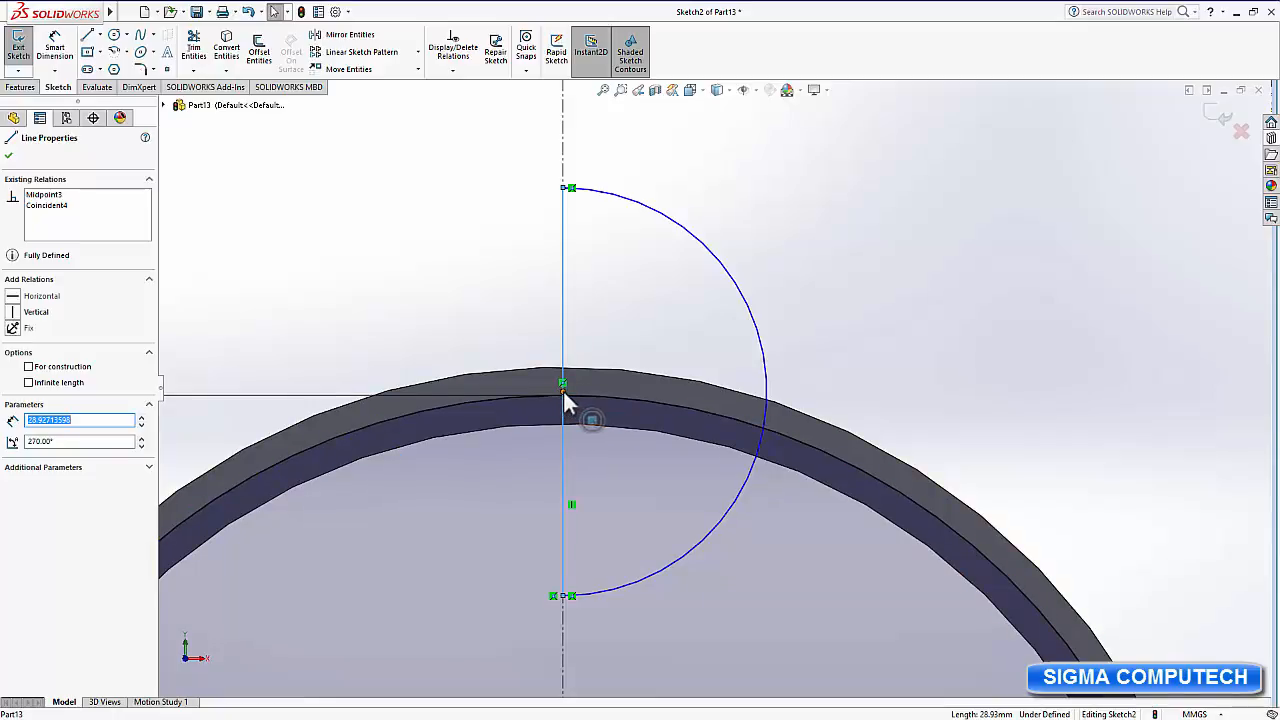
left_click(564, 392)
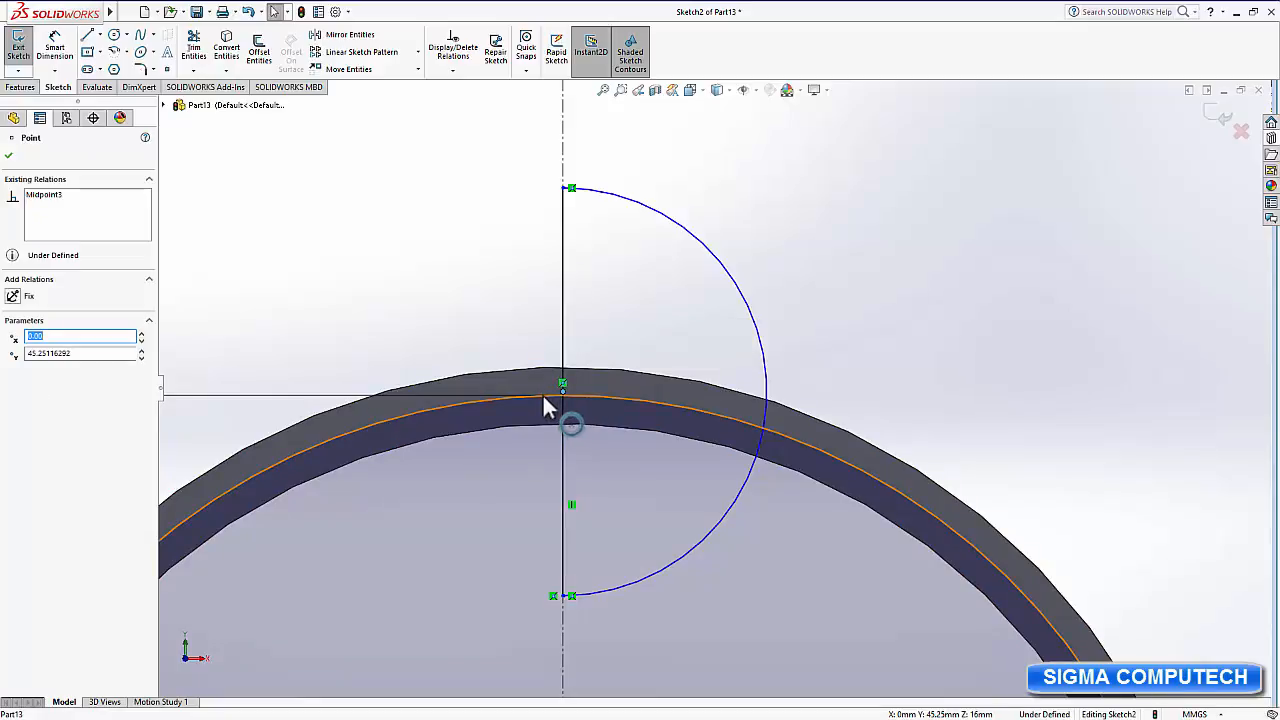
left_click(411, 429, "ctrl")
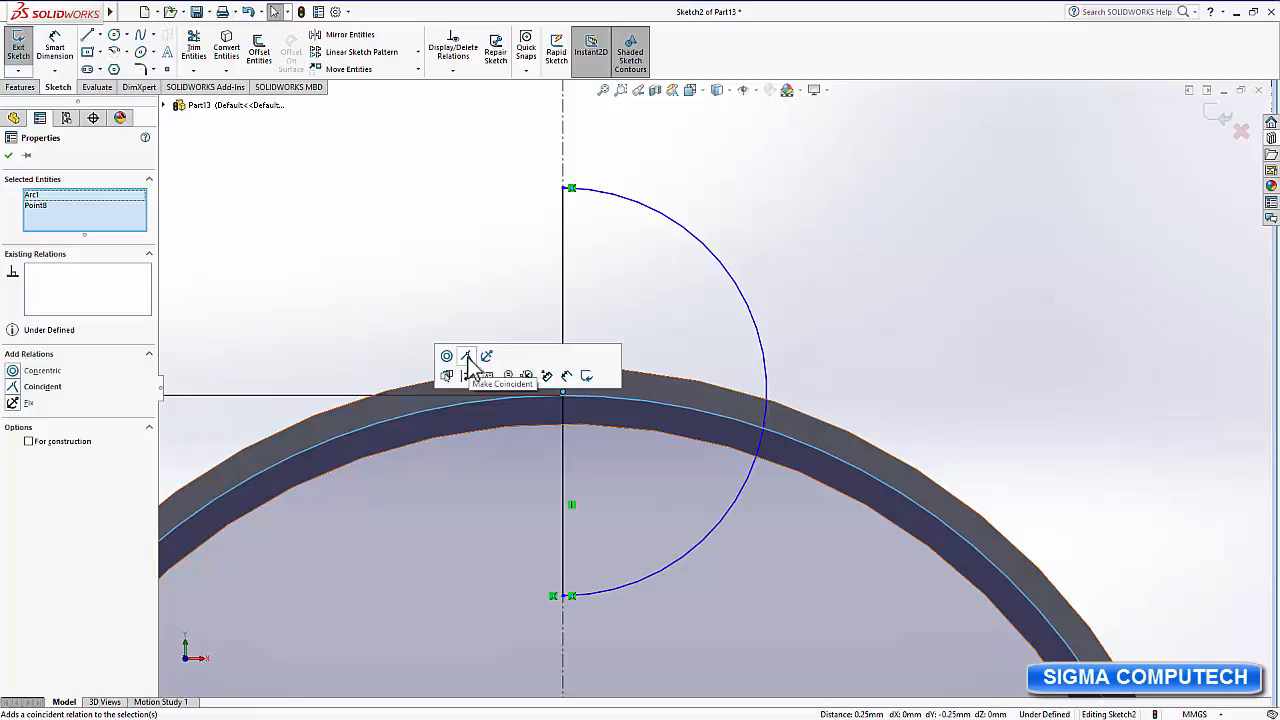
left_click(467, 357)
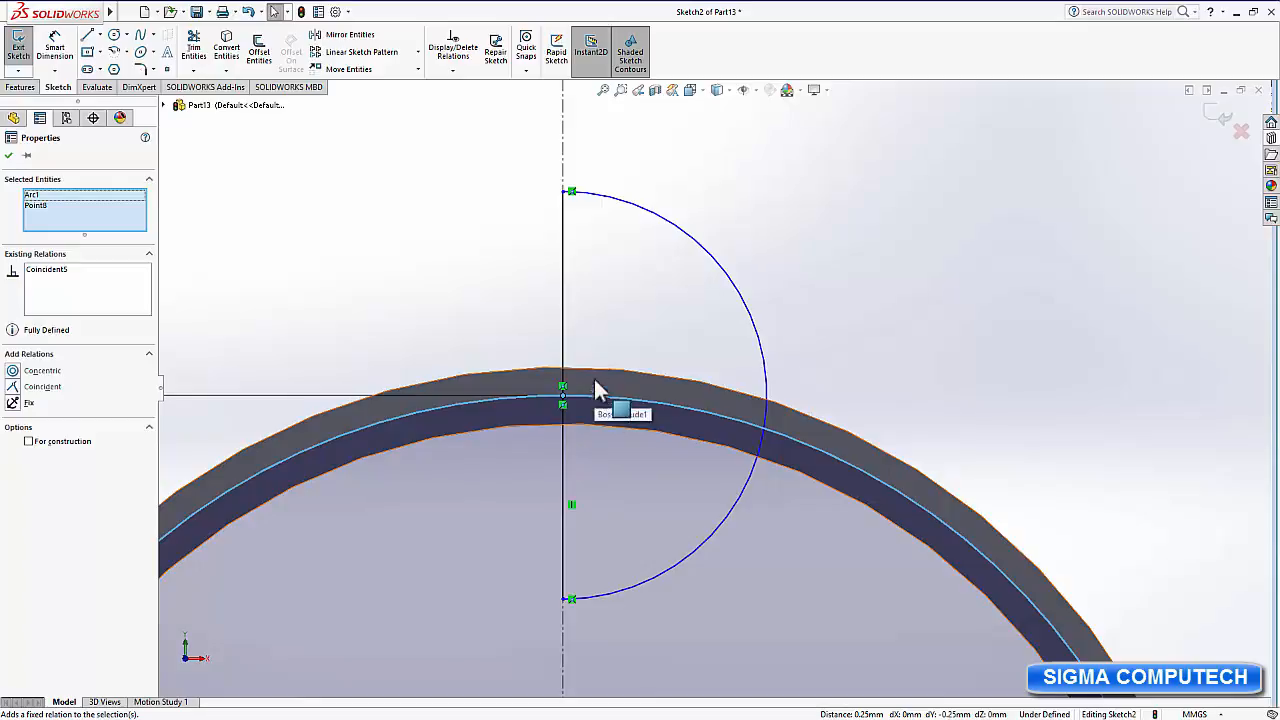
key("Escape")
Dimension the semicircle's straight vertical side as 24 mm.
left_click(55, 50)
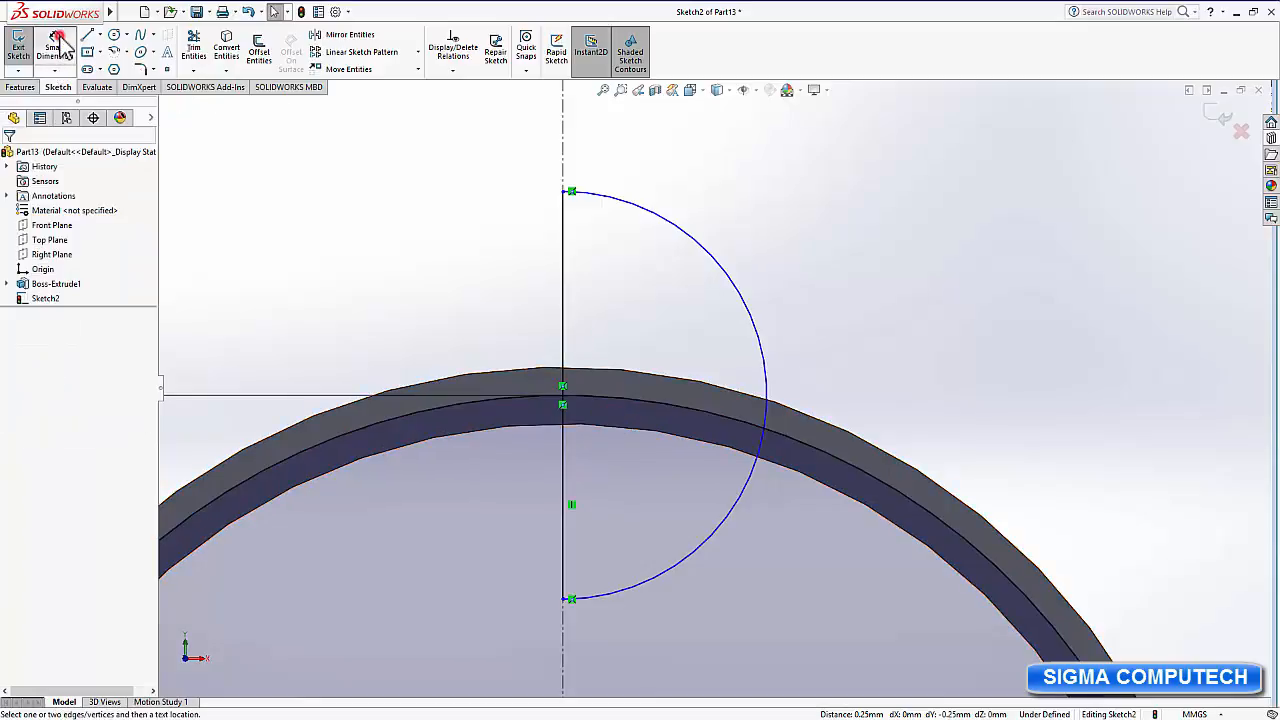
left_click(564, 279)
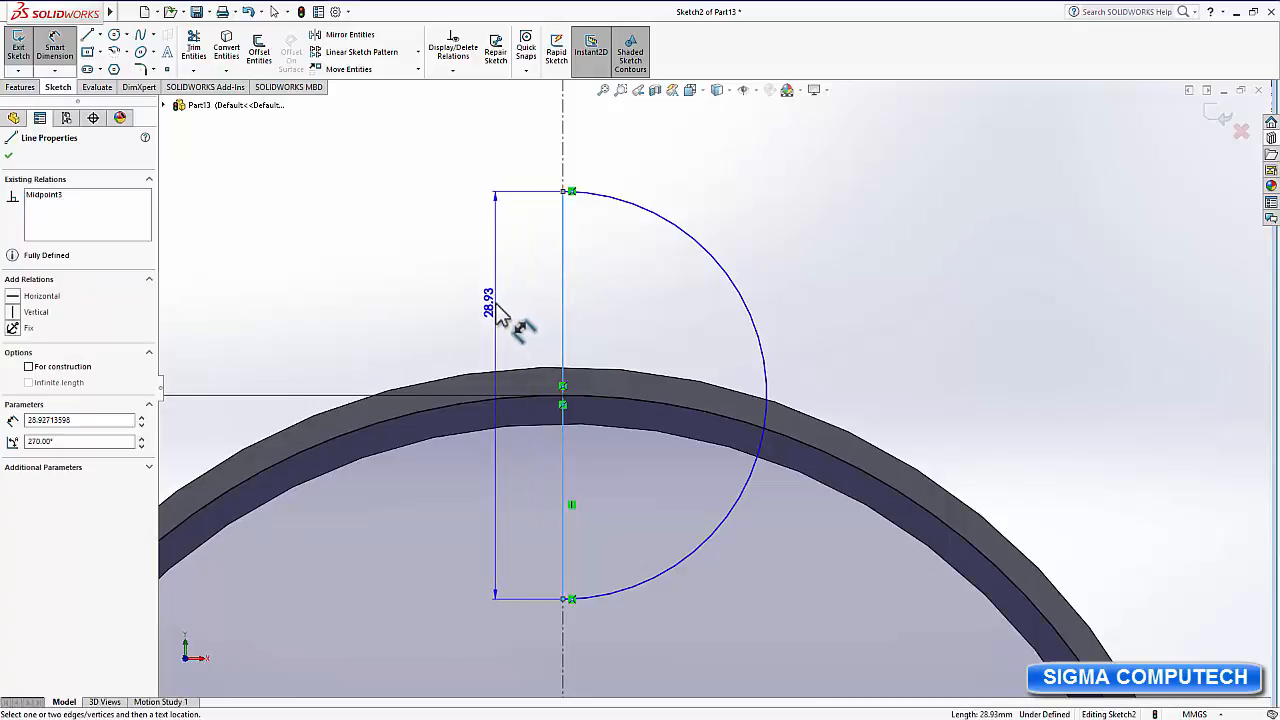
left_click(497, 307)
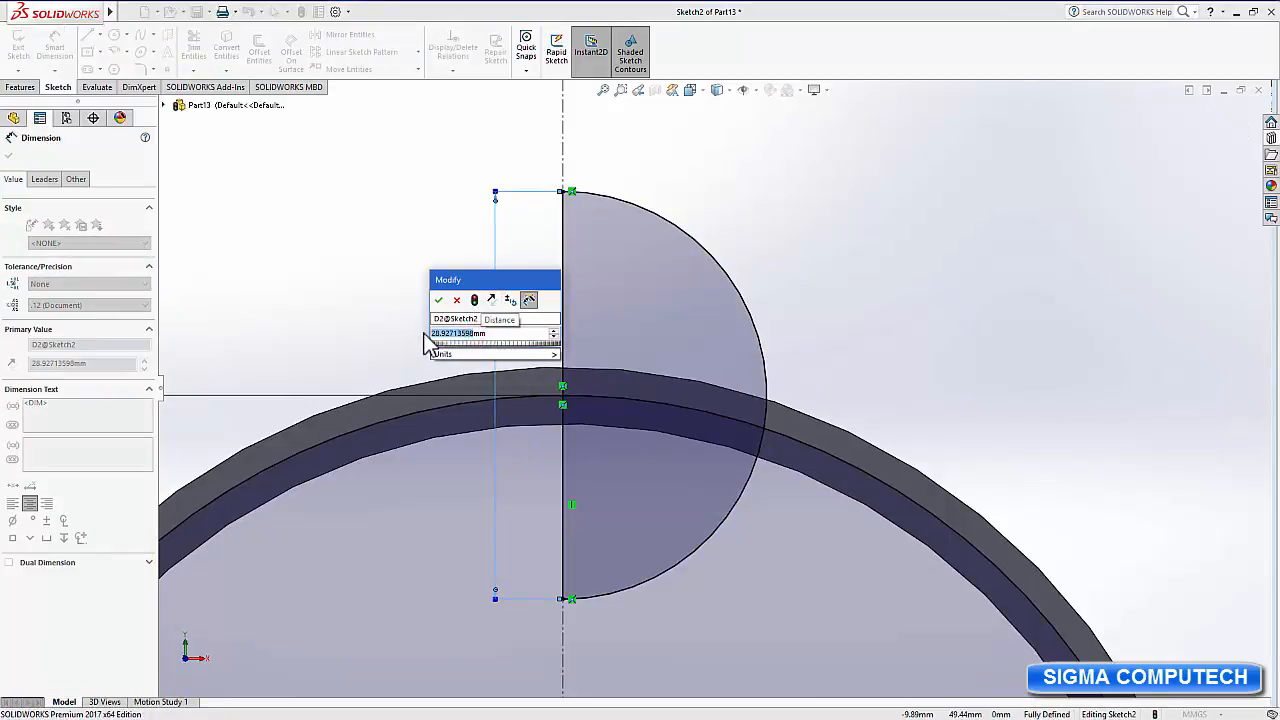
type("2")
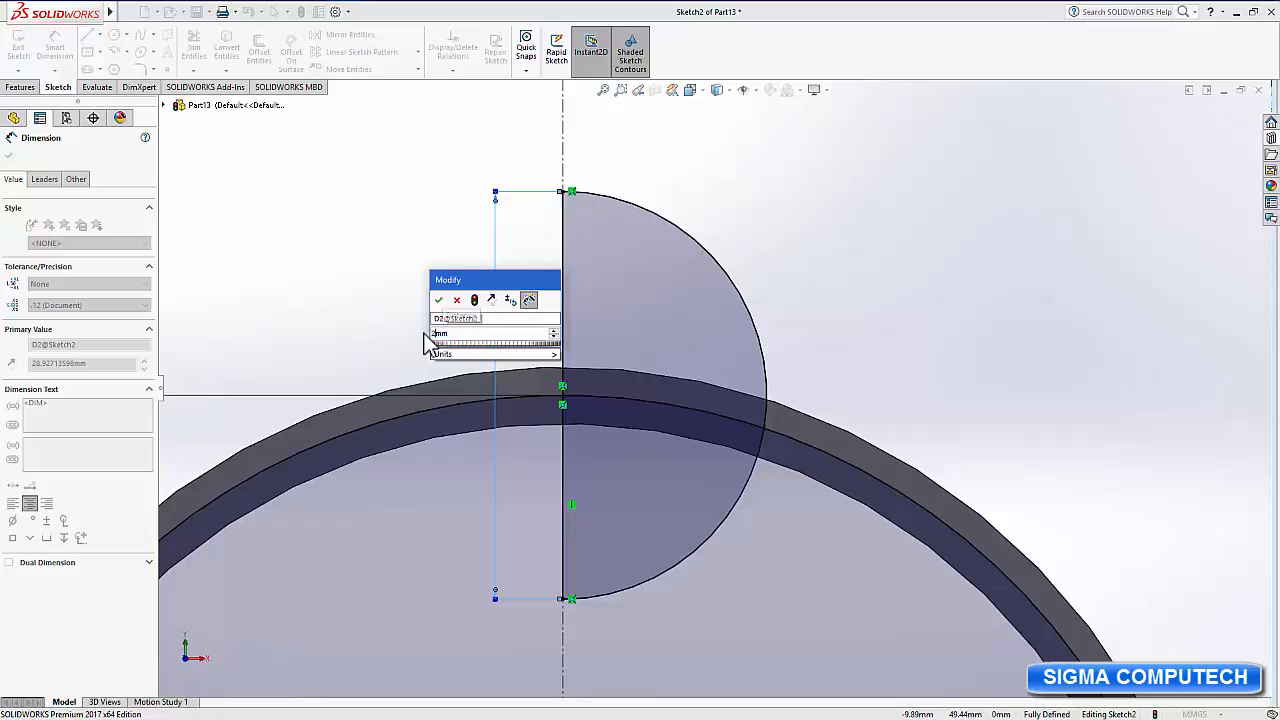
type("4")
key("Return")
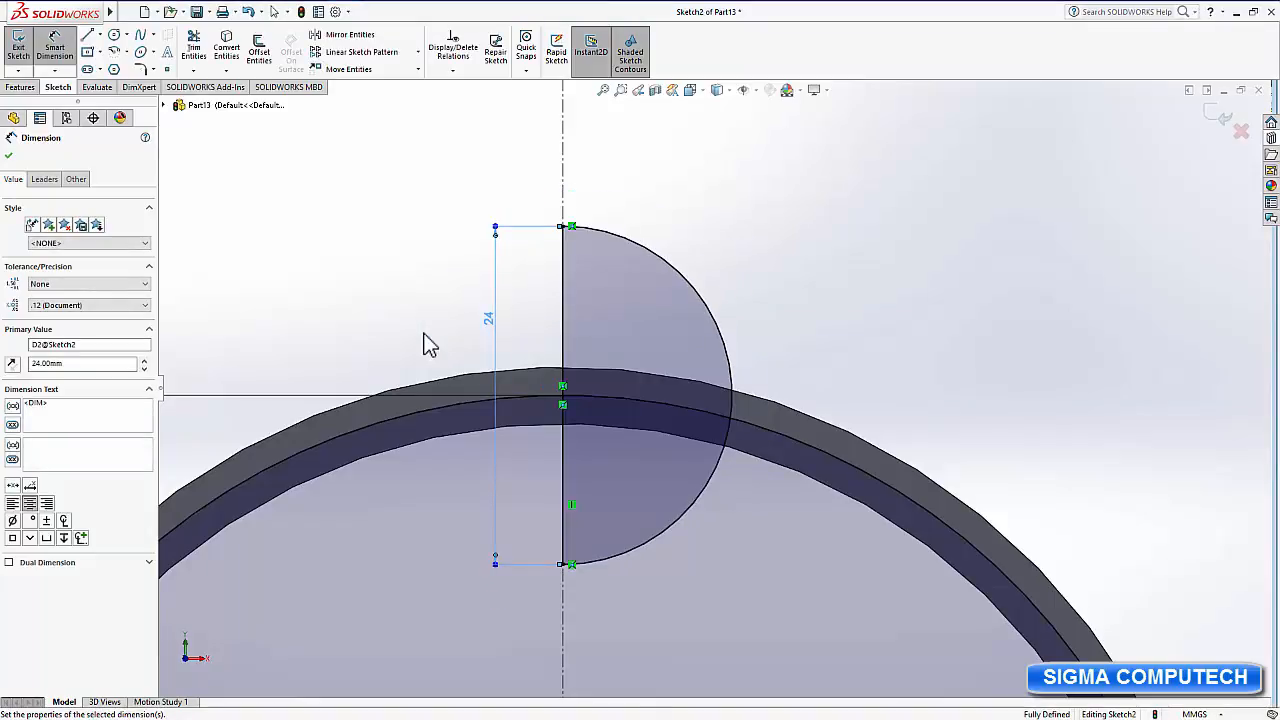
key("Escape")
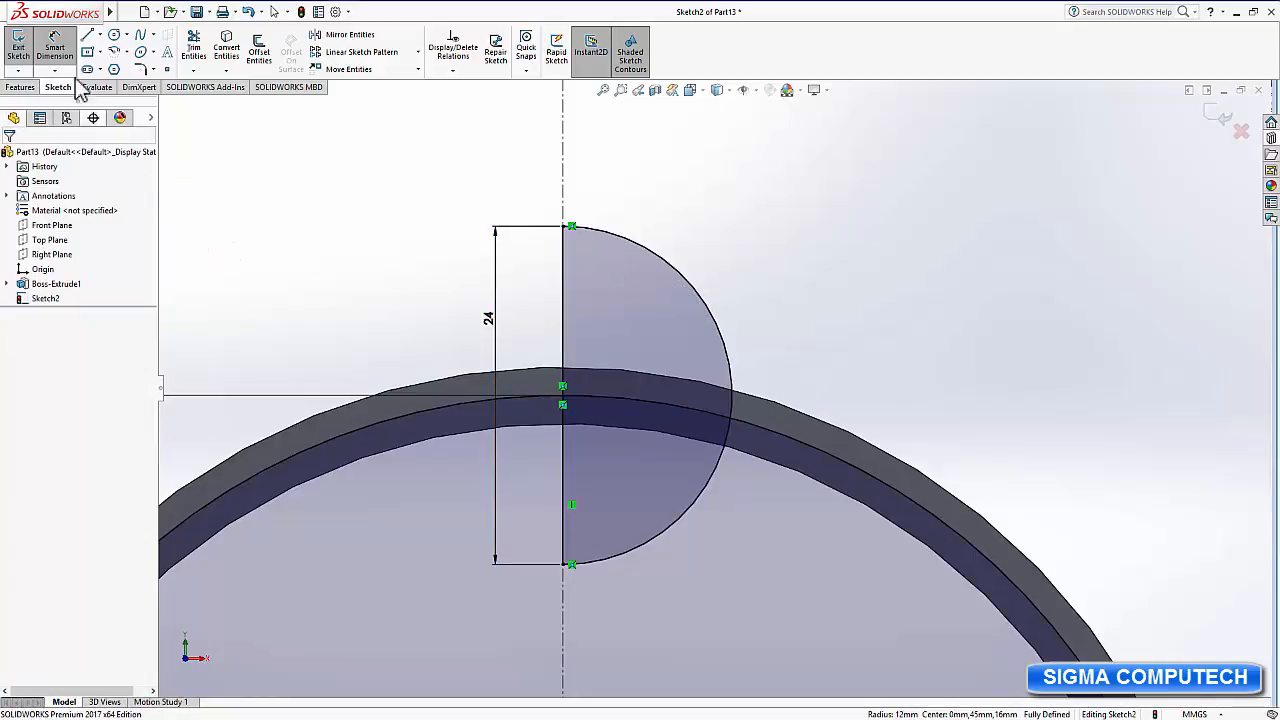
left_click(55, 45)
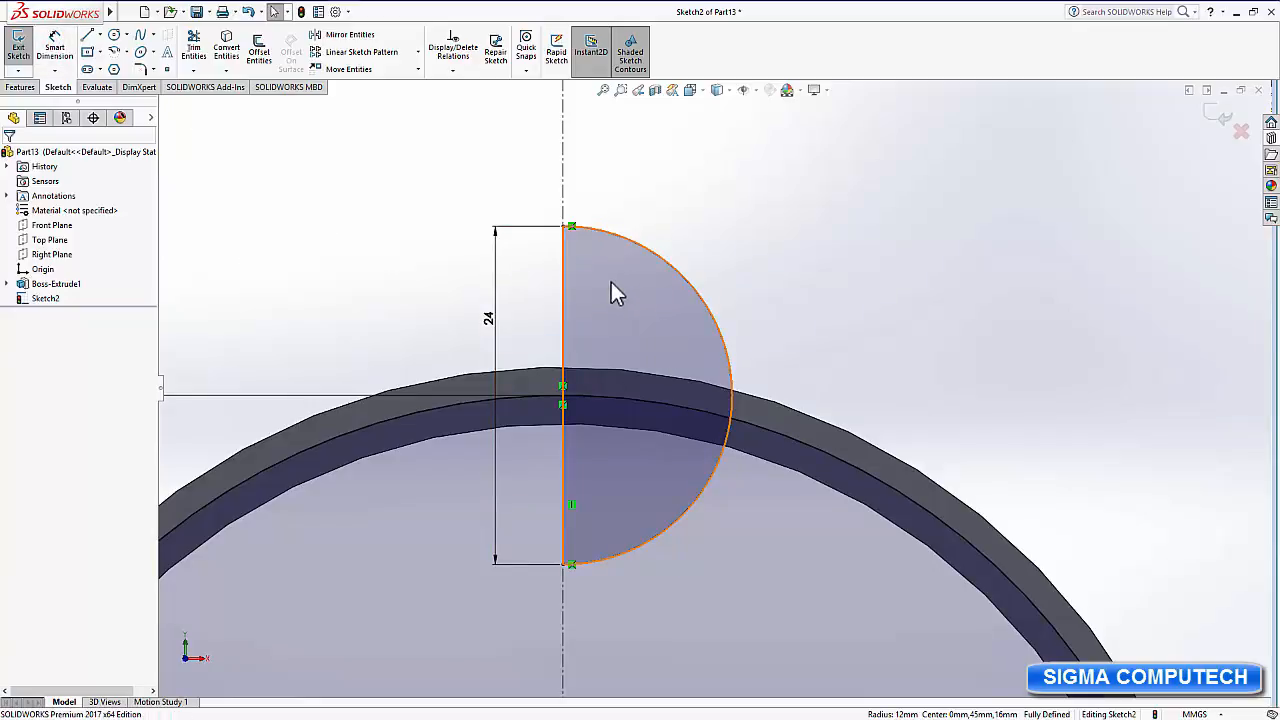
Cut a spherical pocket through the ring's wall by revolving the half-disc region 360° about its straight side.
left_click(648, 298)
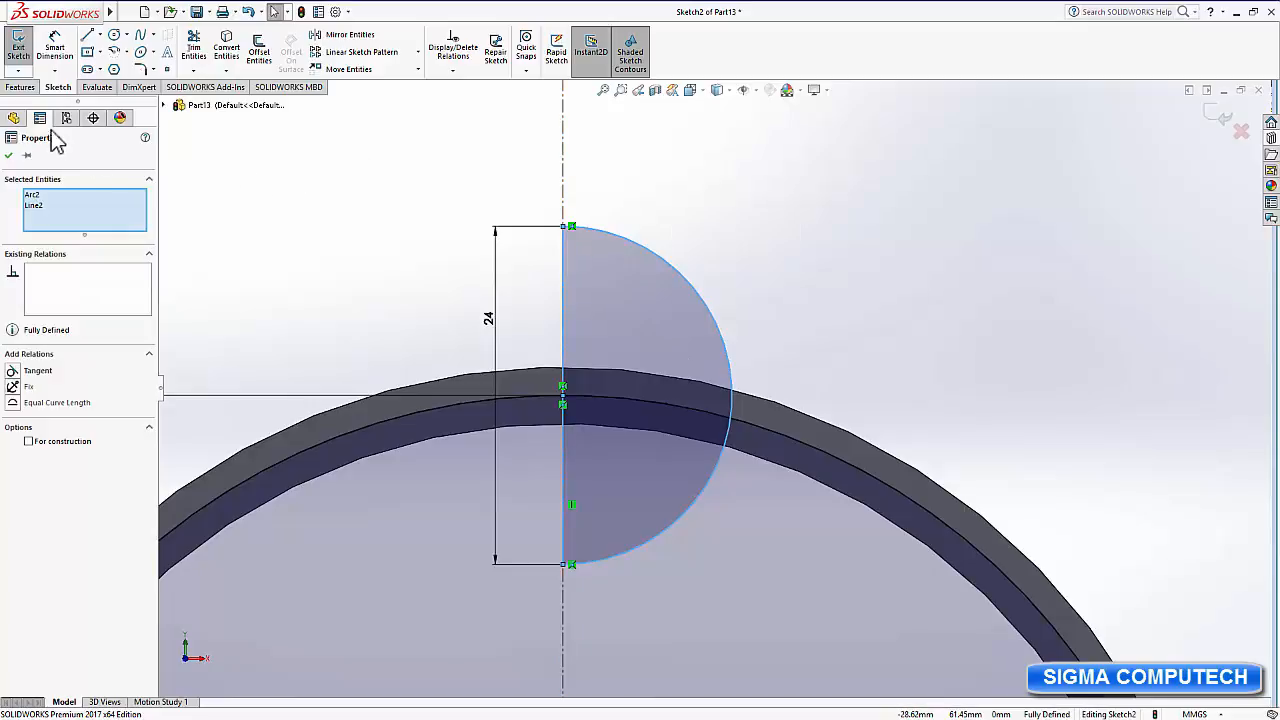
left_click(20, 88)
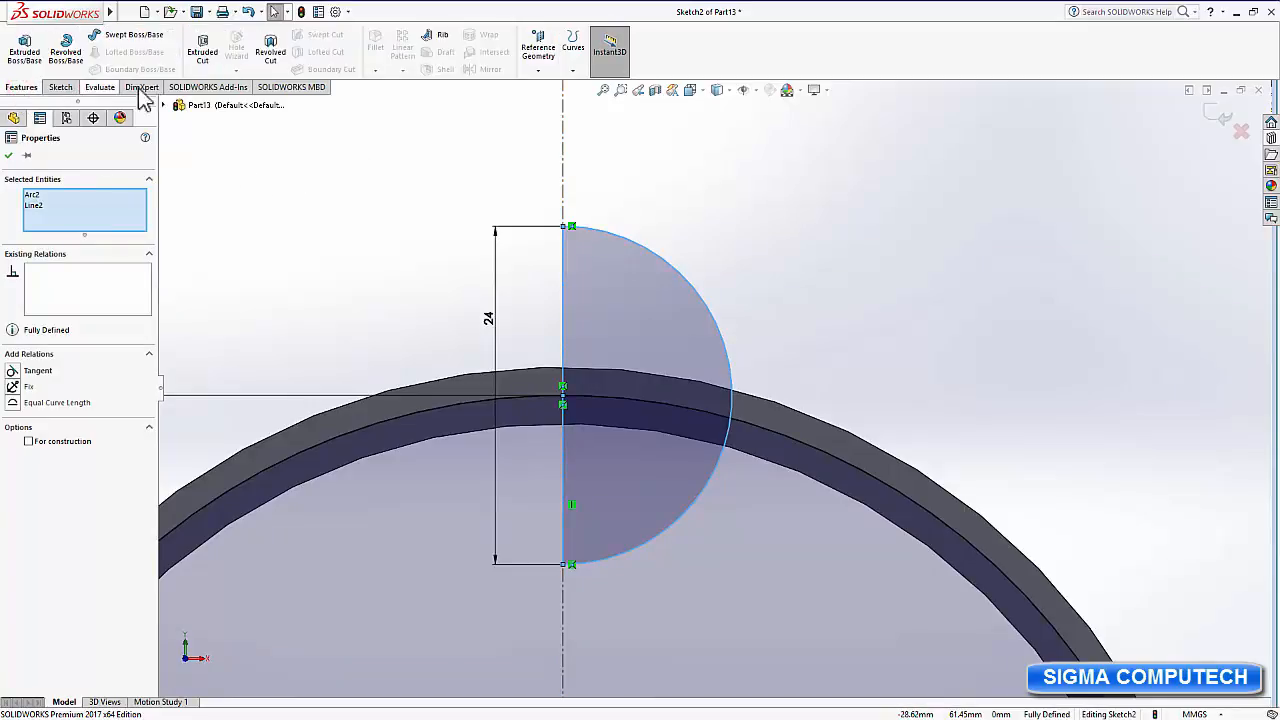
left_click(271, 50)
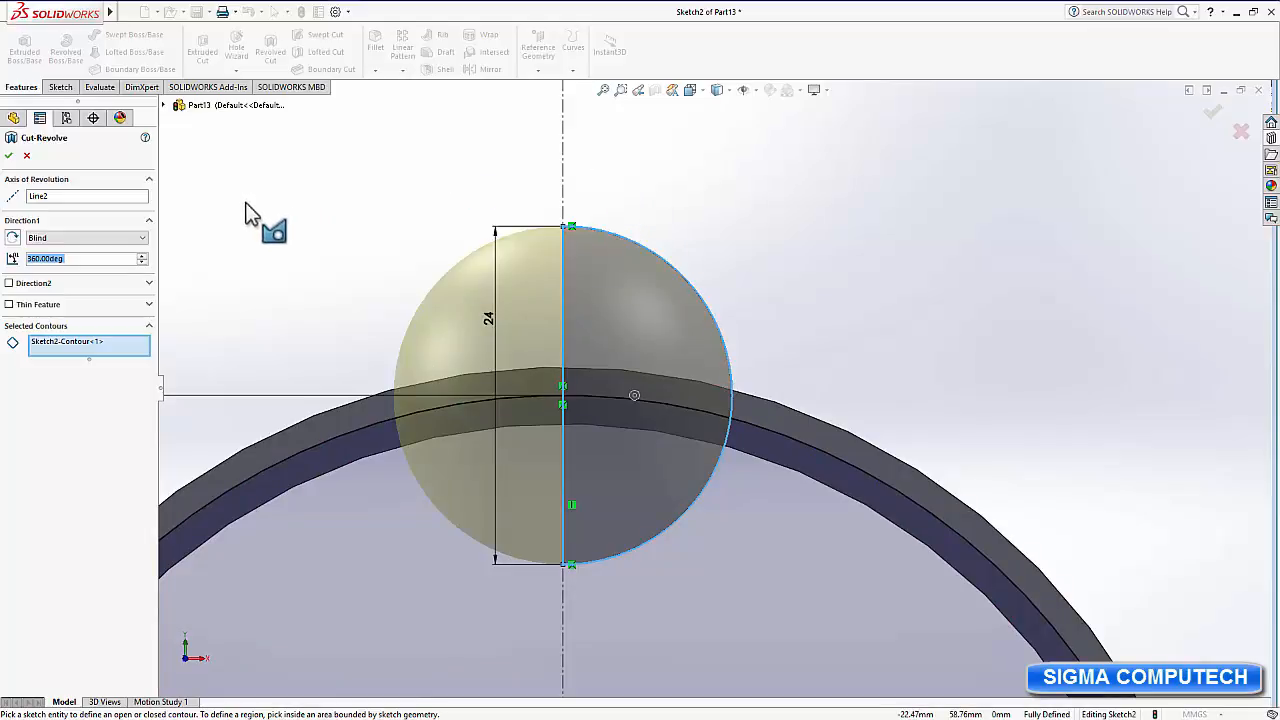
left_click(9, 157)
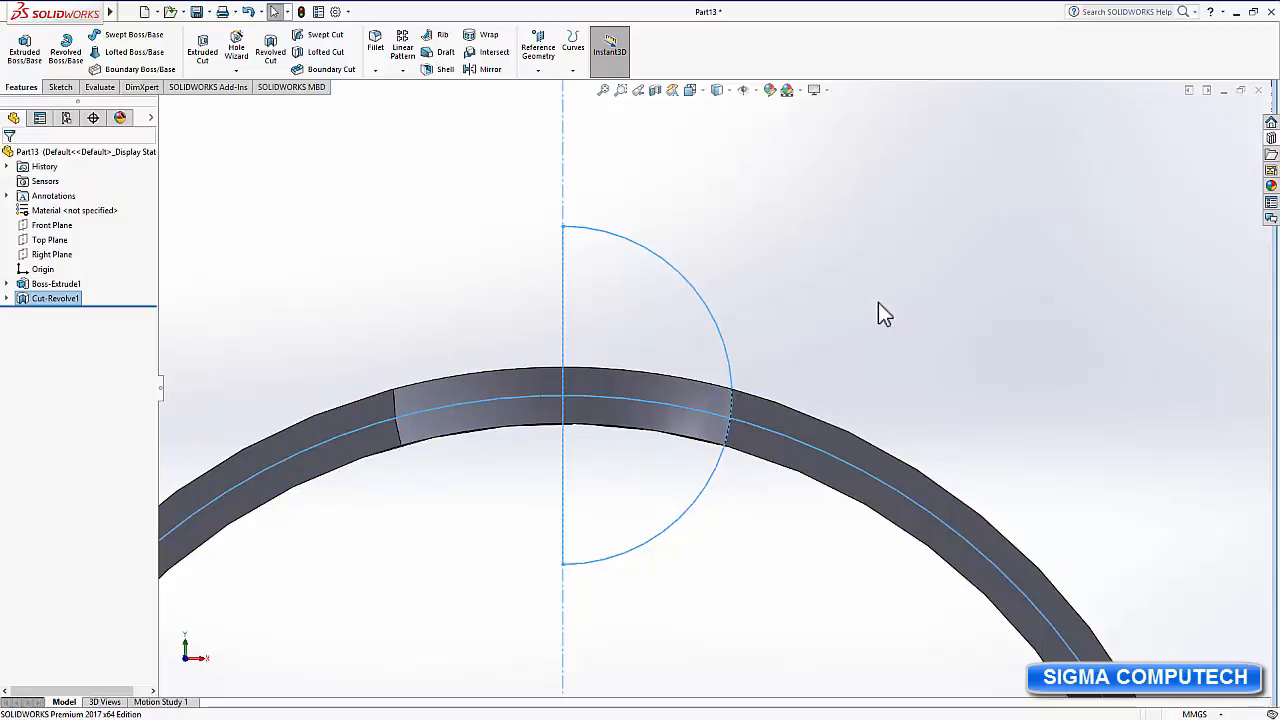
Turn on the display of temporary axes so the ring's central axis can be used.
scroll(878, 304, "up", 1)
scroll(881, 322, "up", 3)
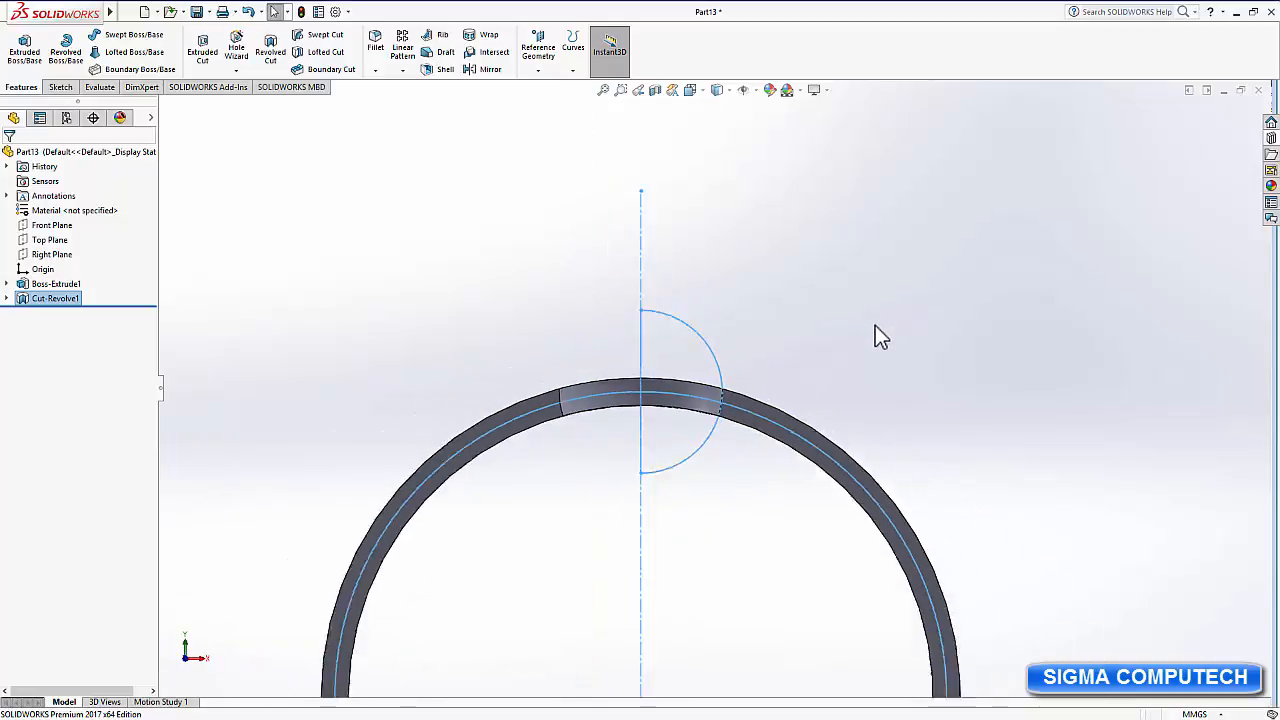
scroll(915, 375, "up", 2)
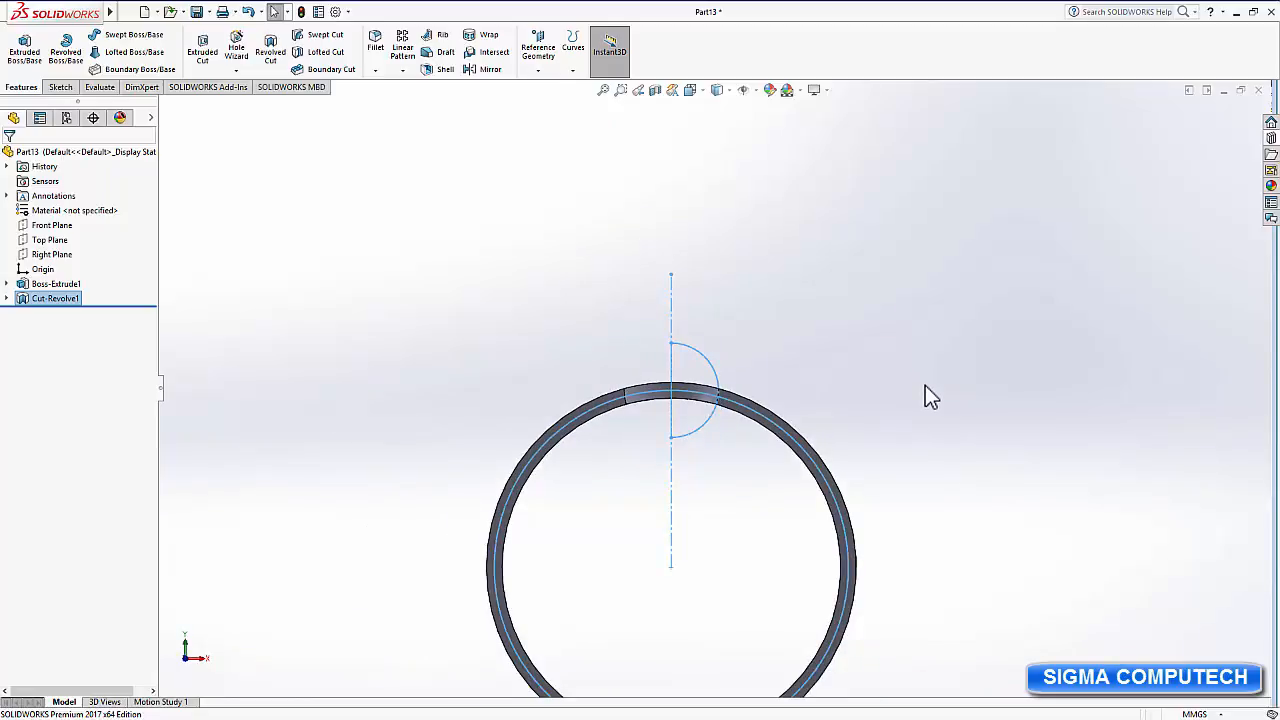
middle_click_drag(926, 390, 861, 383)
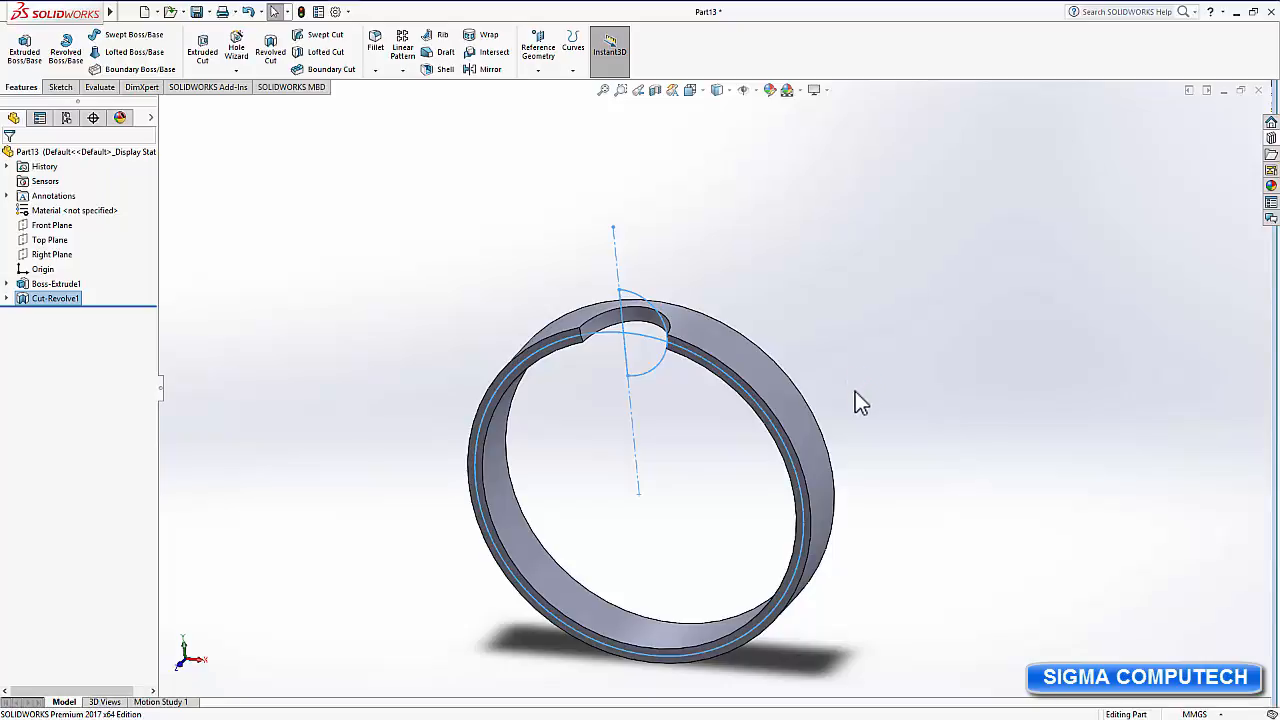
left_click(757, 90)
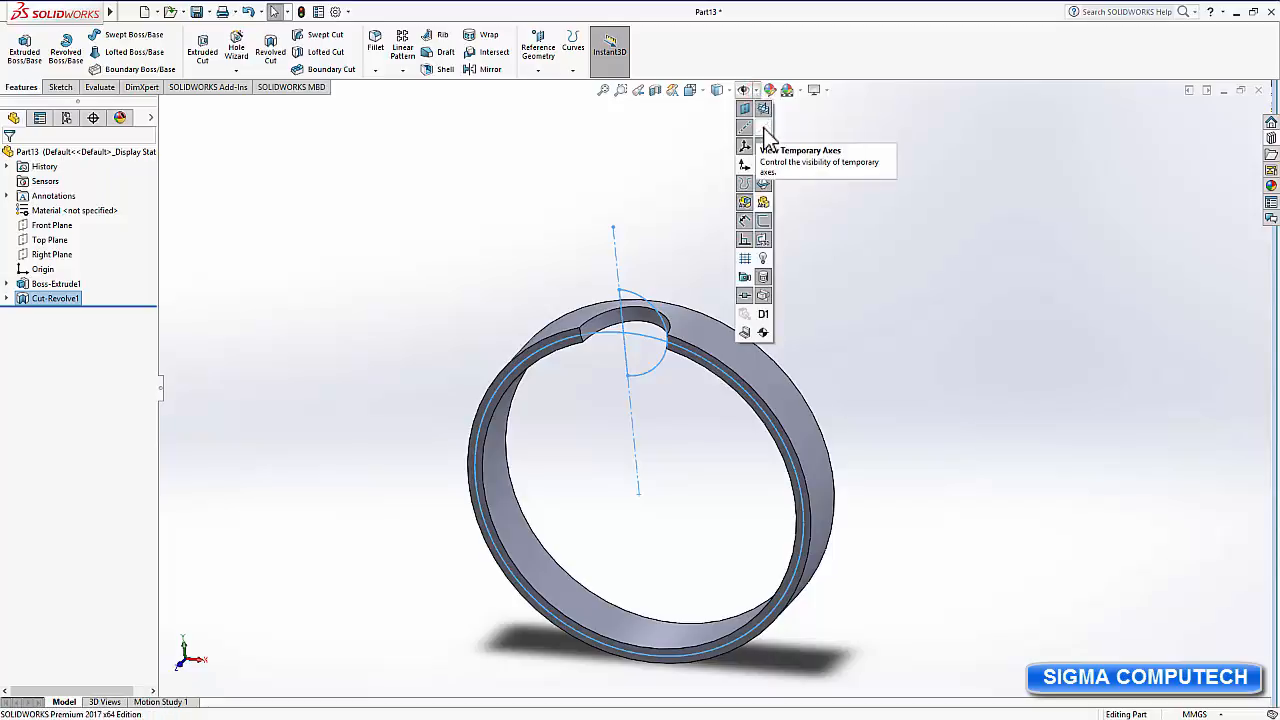
left_click(766, 129)
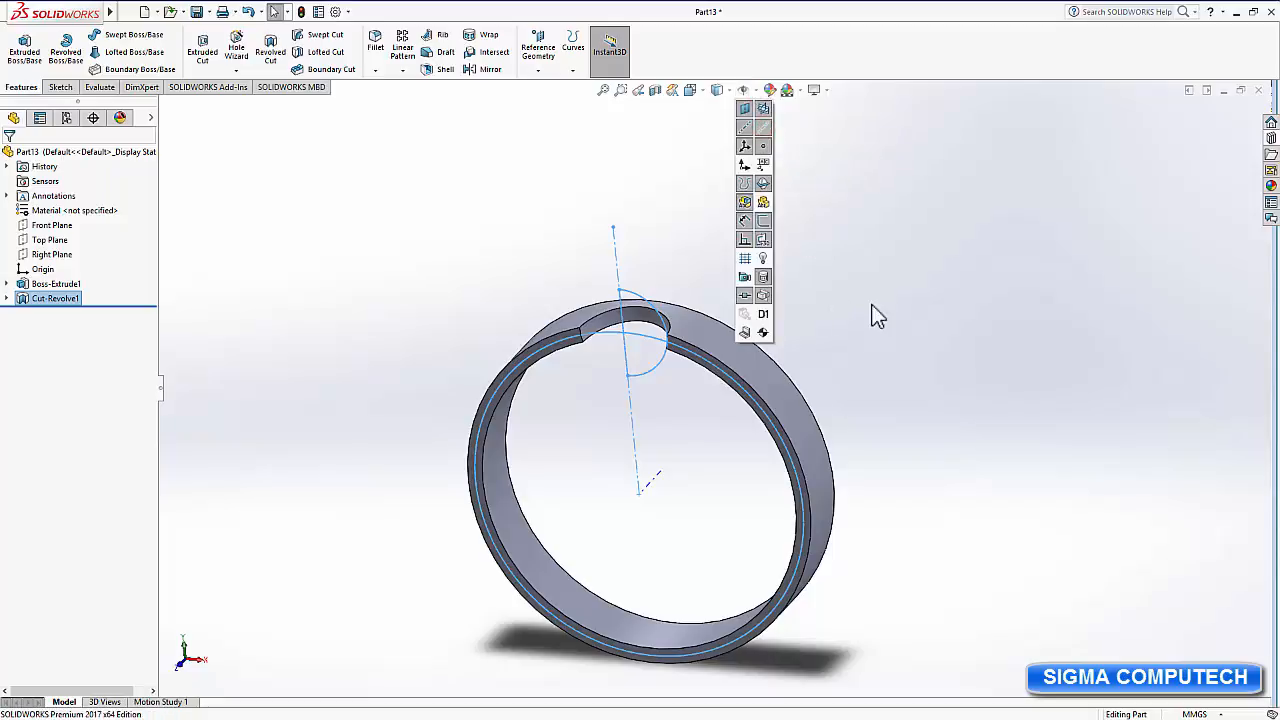
Fillet the two edges where the pocket cut meets the ring's flat front face with a 2.1 mm radius.
left_click(900, 280)
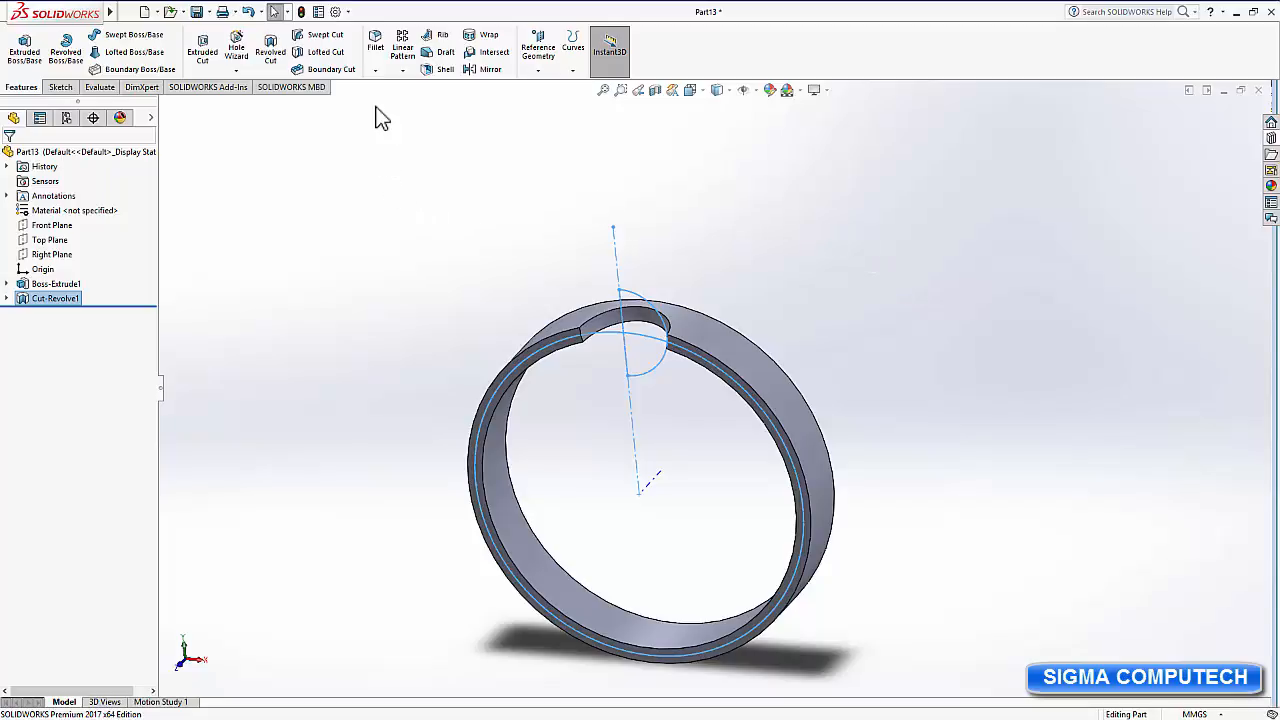
left_click(375, 45)
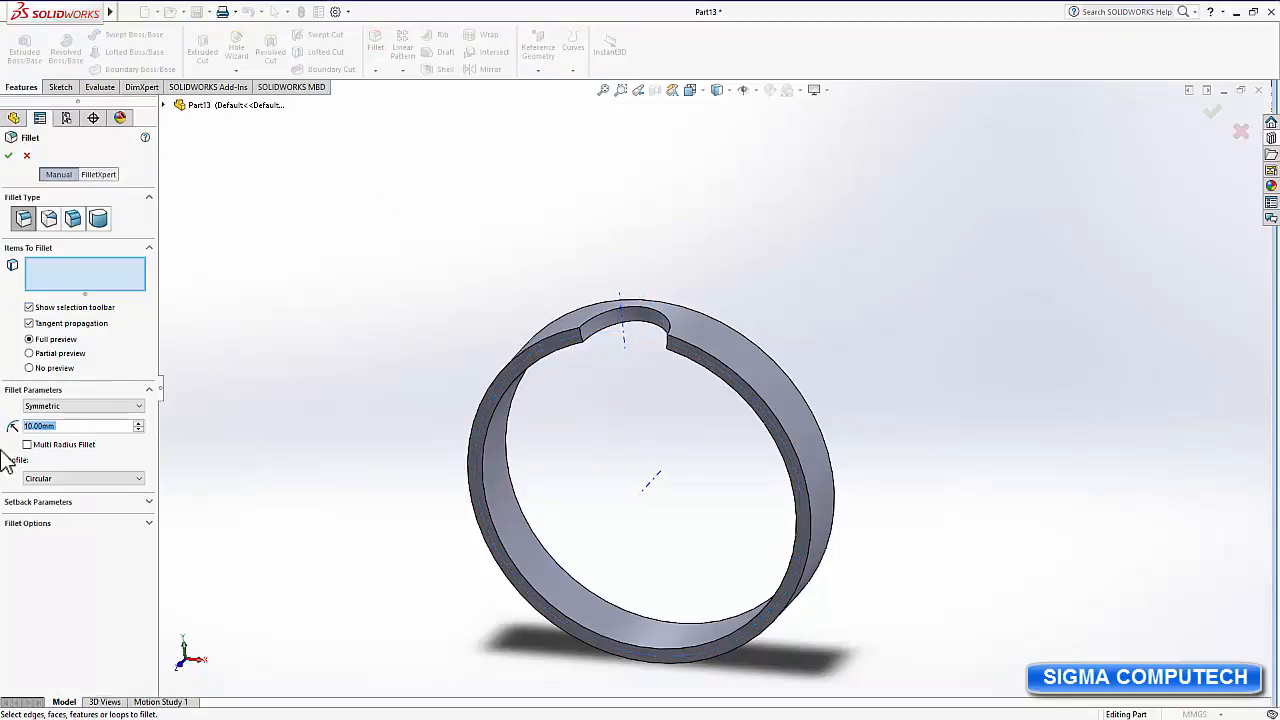
right_click(46, 428)
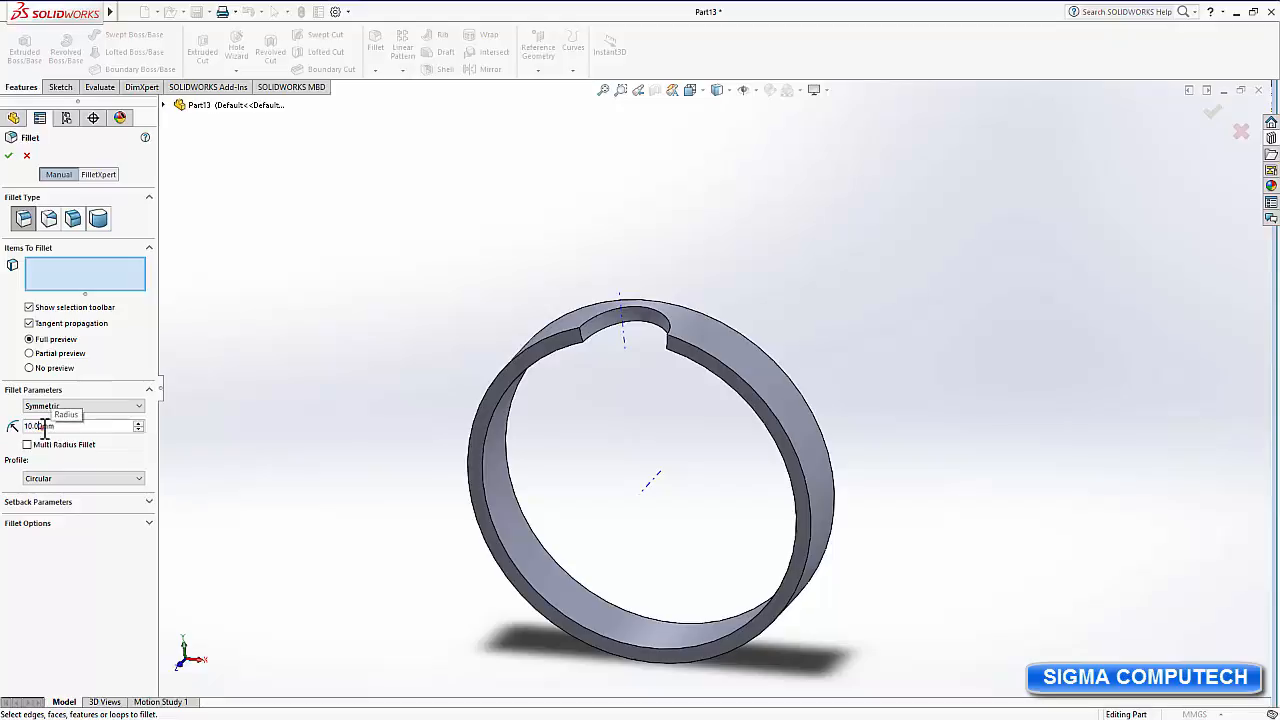
double_click(46, 428)
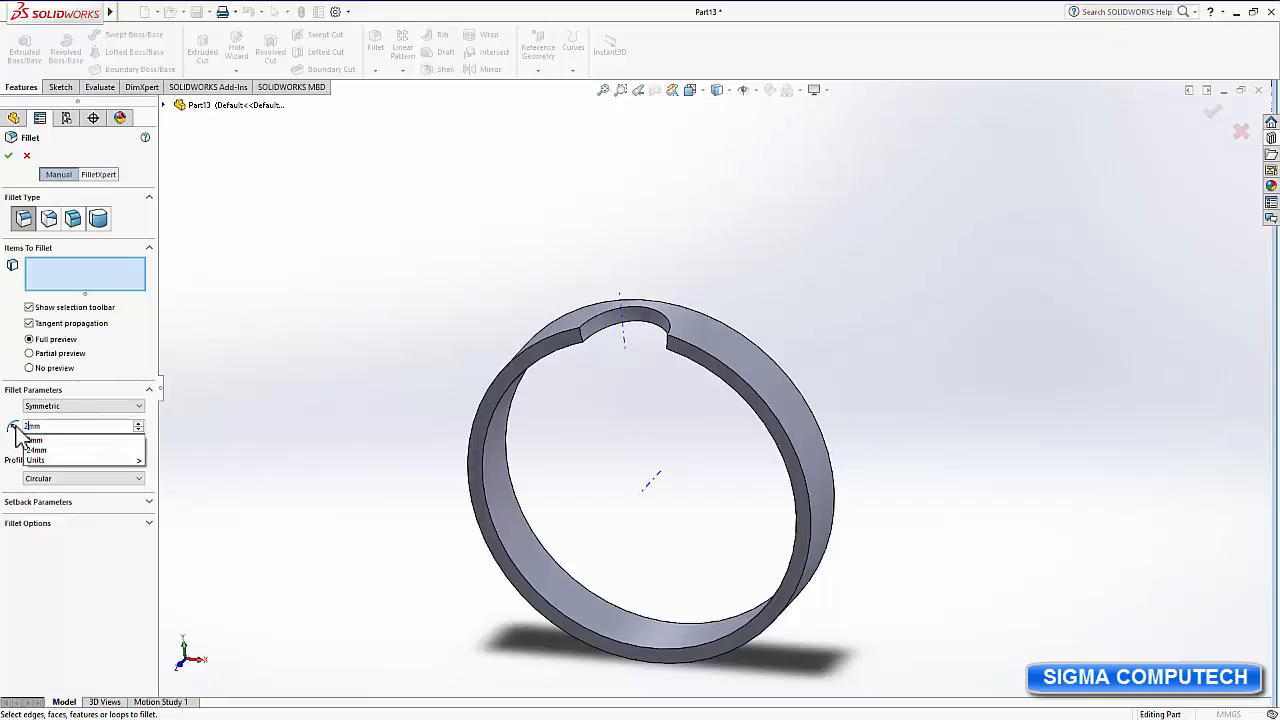
type("2.1")
key("Return")
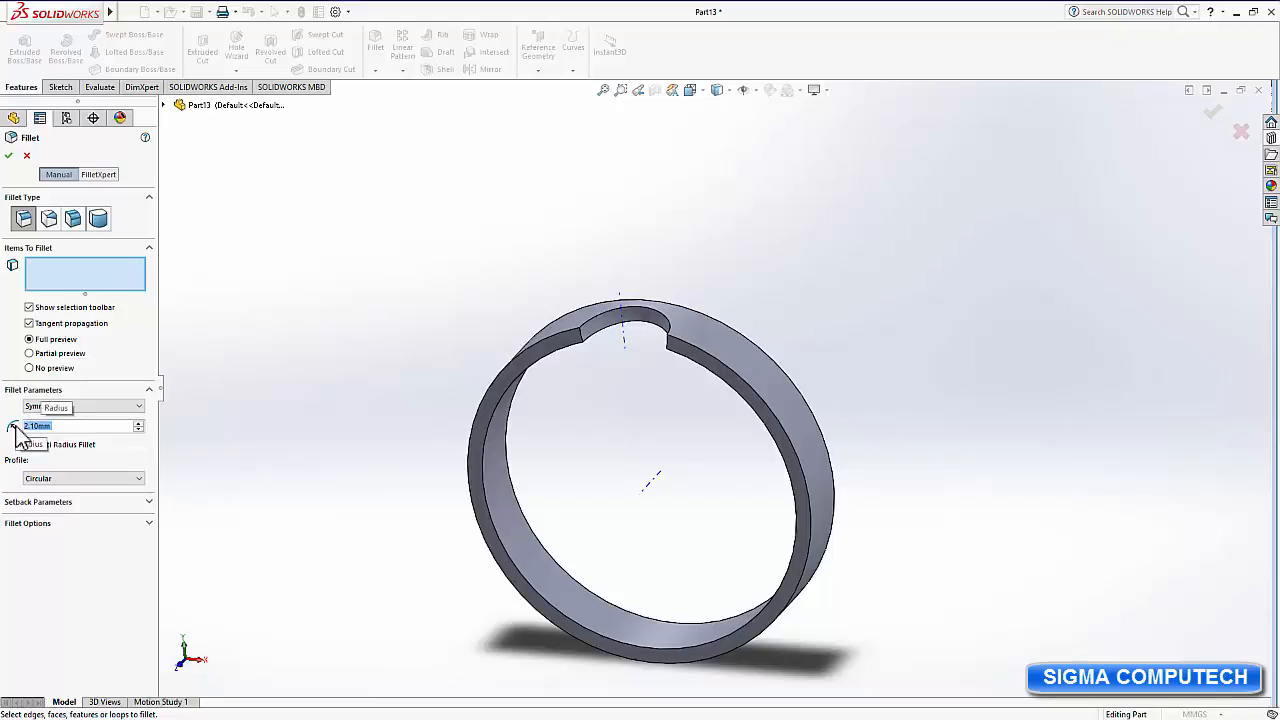
left_click(579, 335)
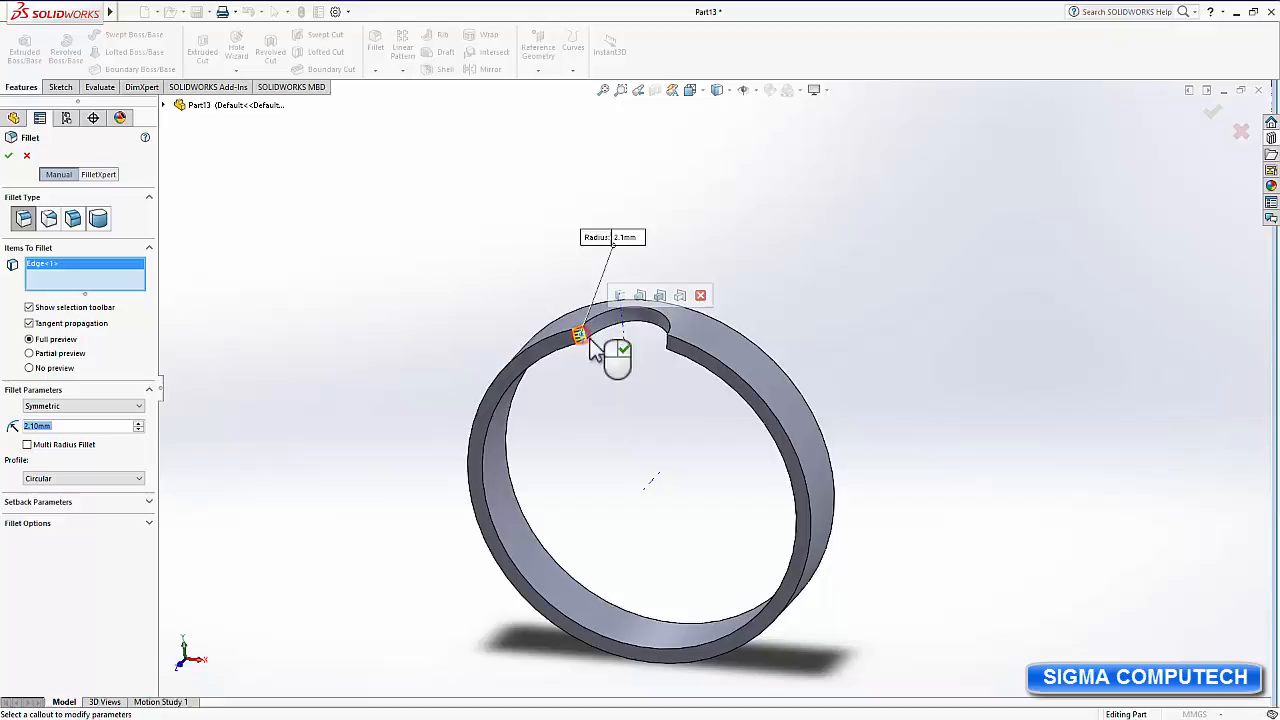
left_click(665, 355)
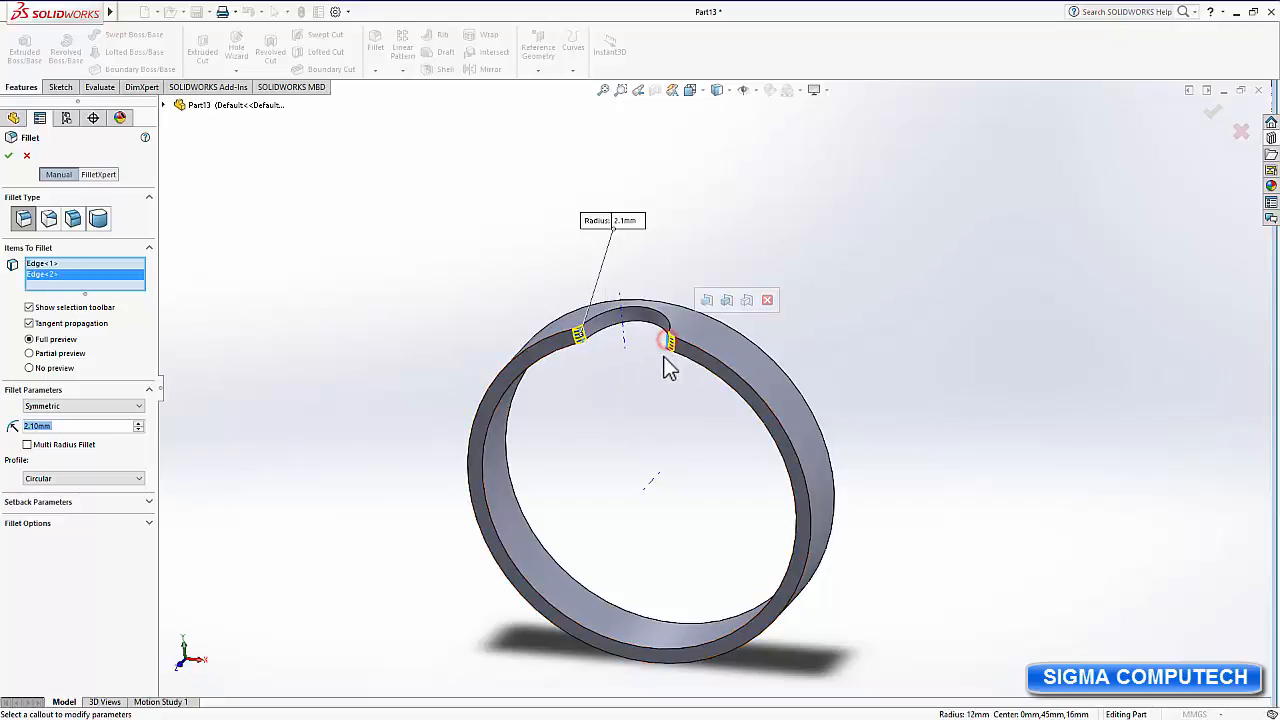
left_click(9, 156)
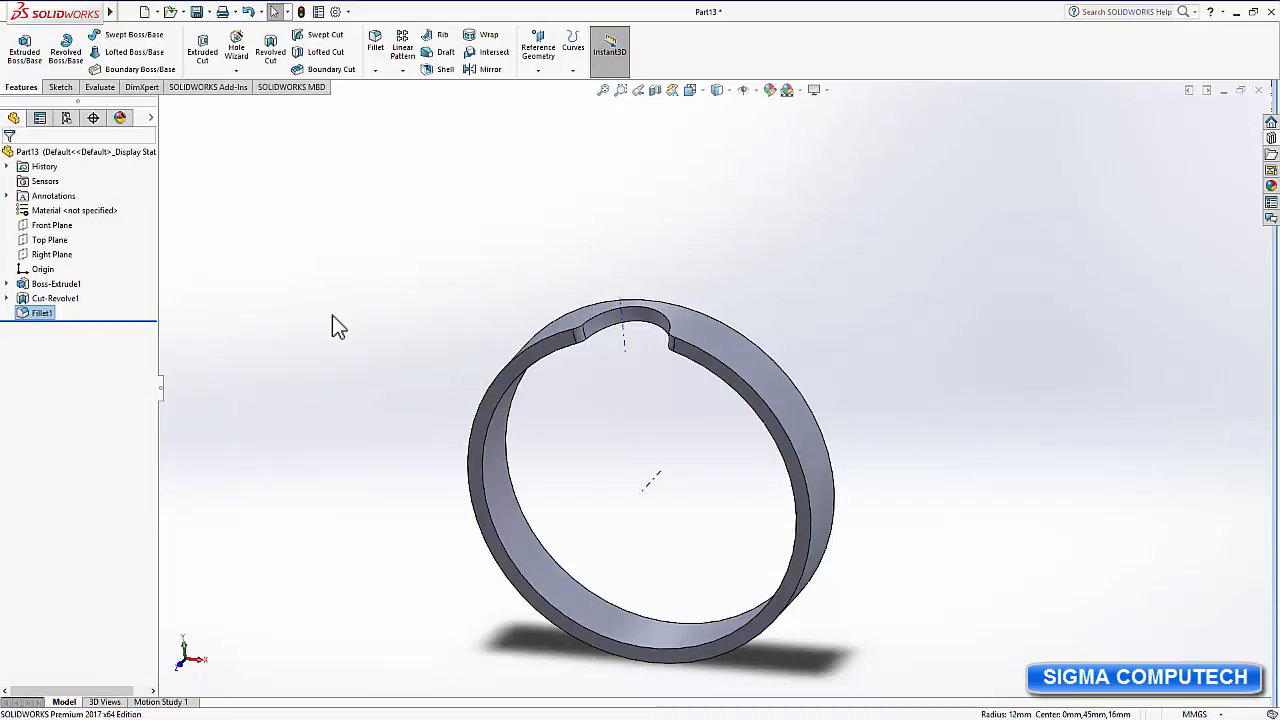
Circular-pattern the pocket cut and its fillets around the ring's central axis as 8 equally spaced instances over 360°.
left_click(581, 333)
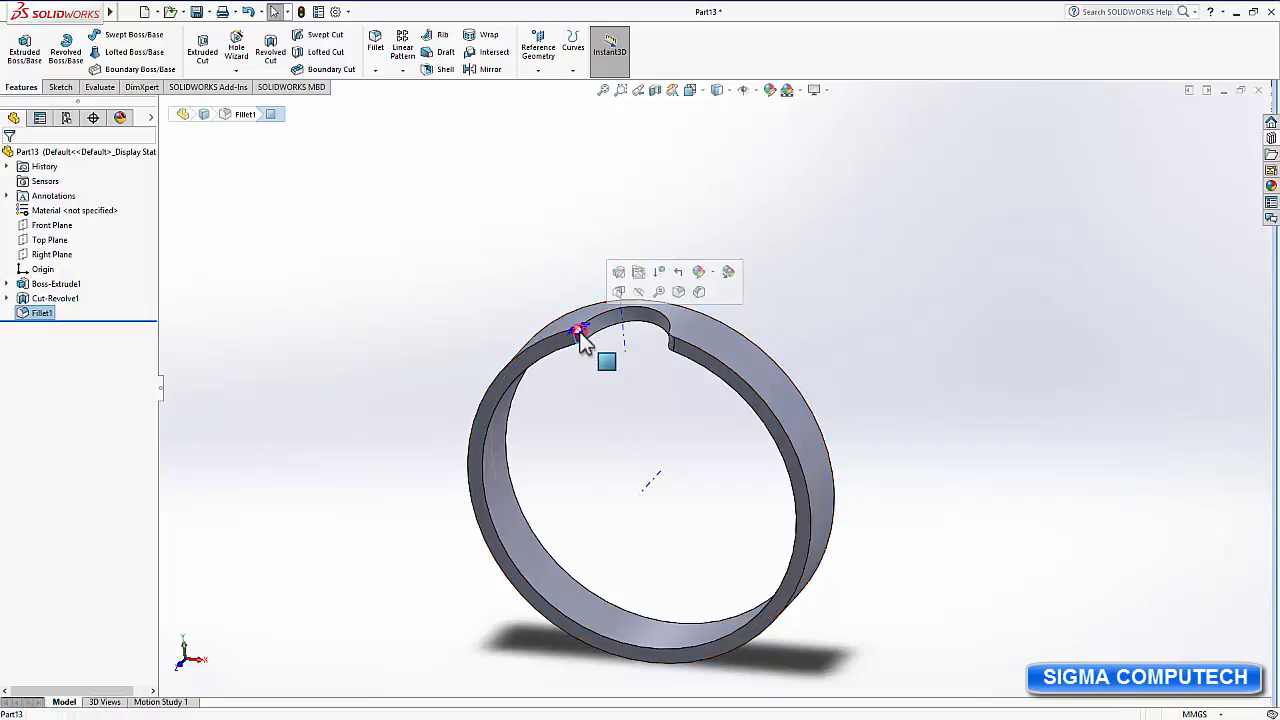
left_click(606, 340)
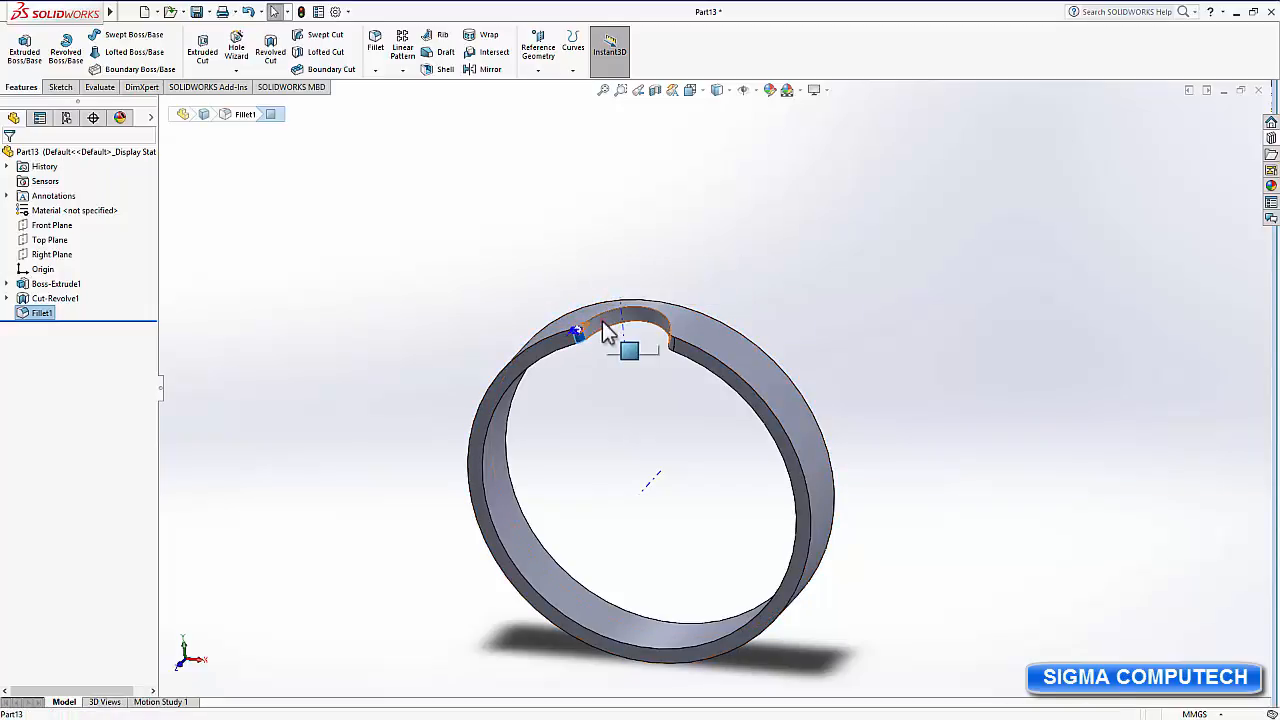
left_click(675, 344)
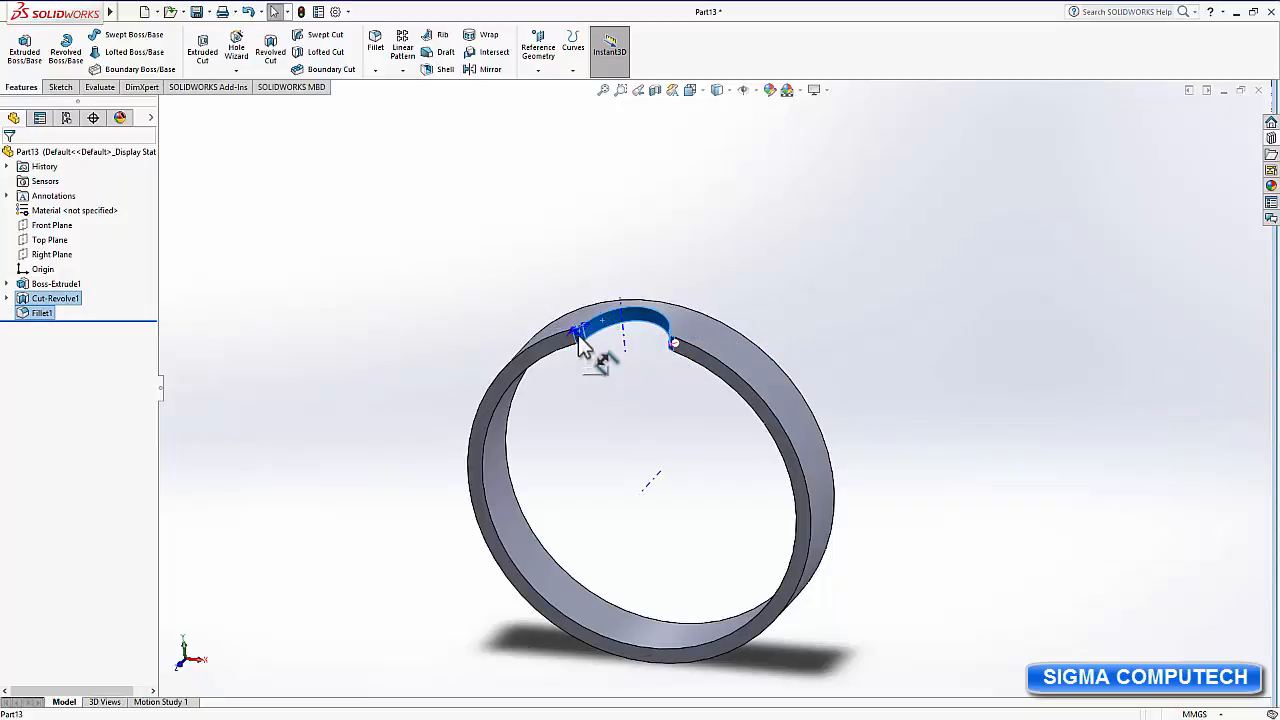
left_click(660, 322)
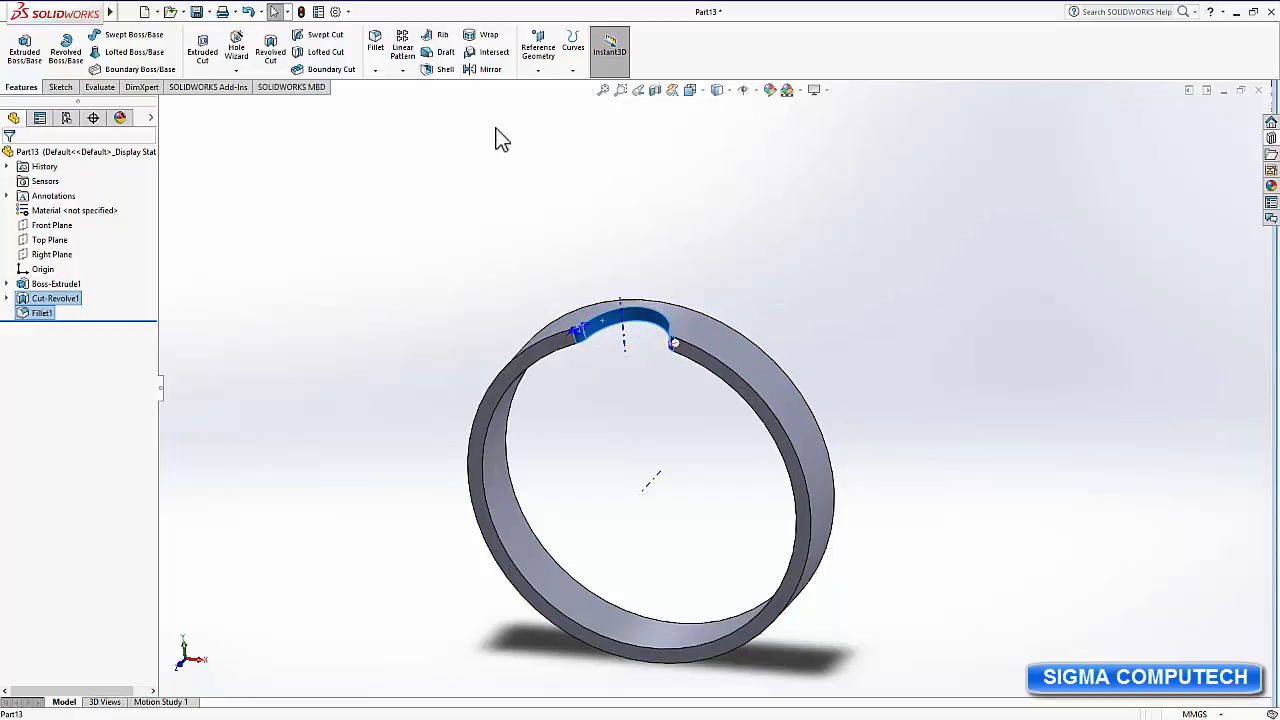
left_click(402, 70)
left_click(412, 103)
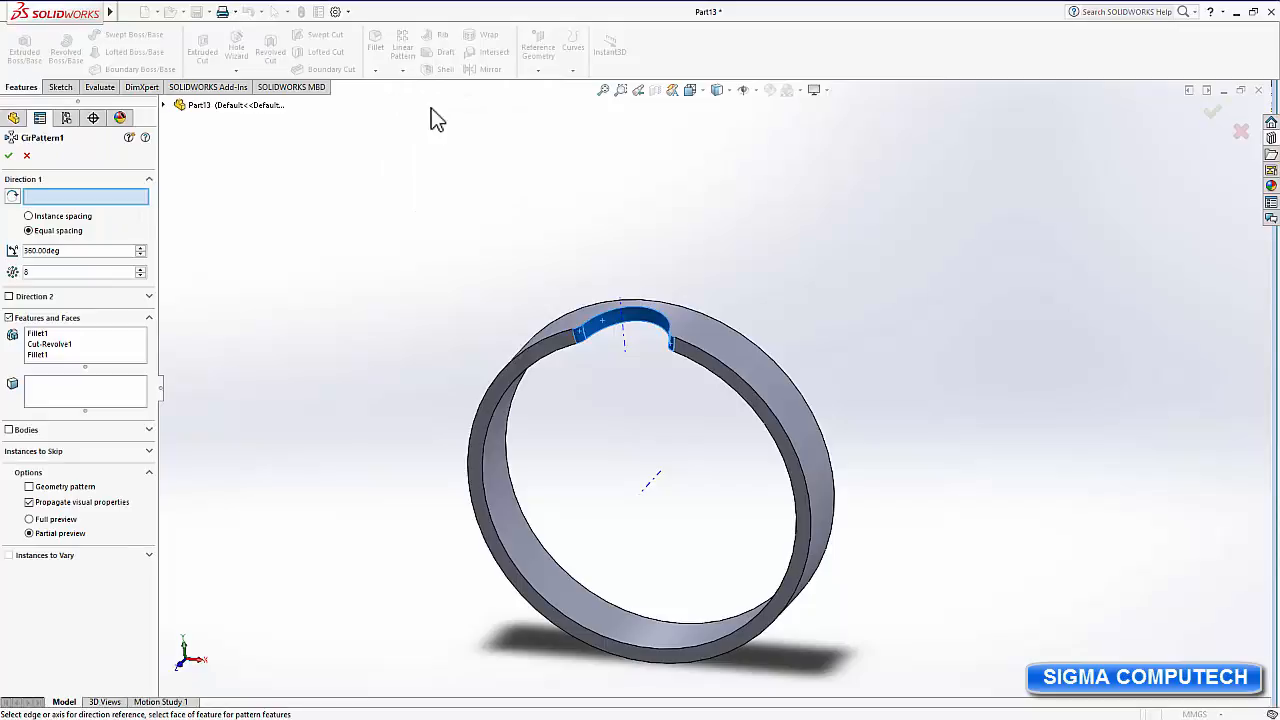
left_click(648, 488)
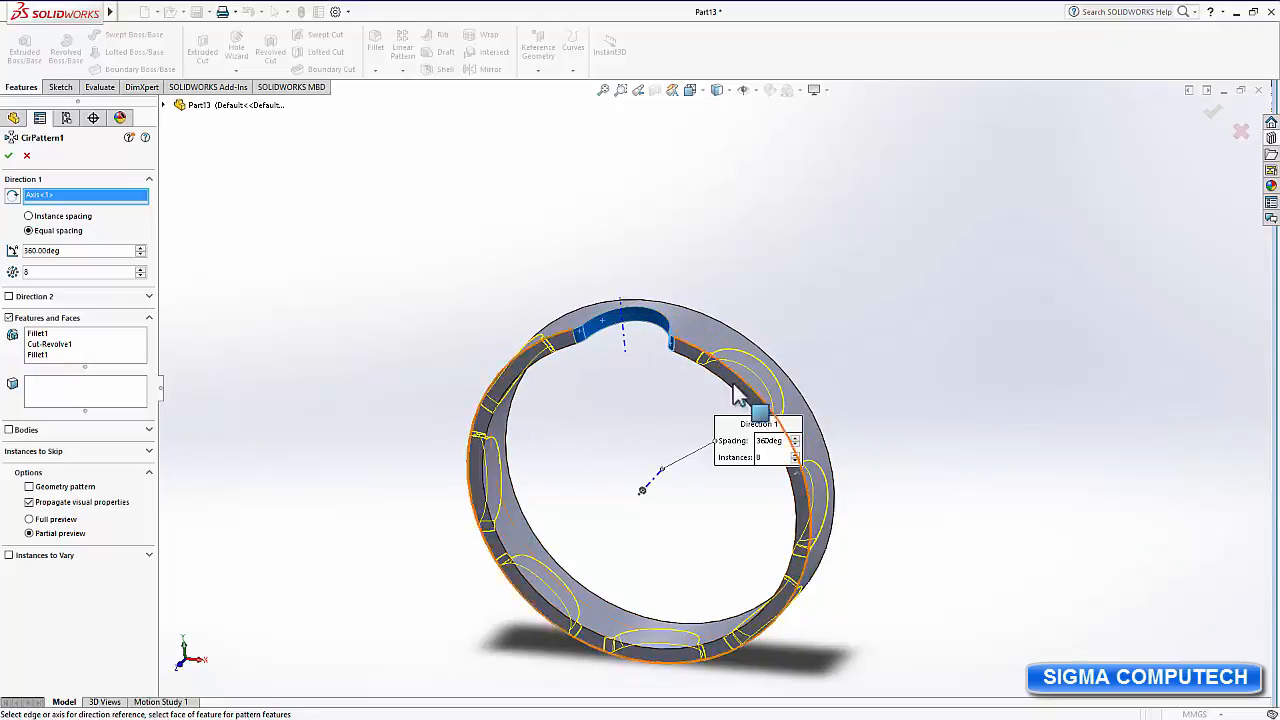
left_click(141, 276)
left_click(141, 276)
left_click(141, 276)
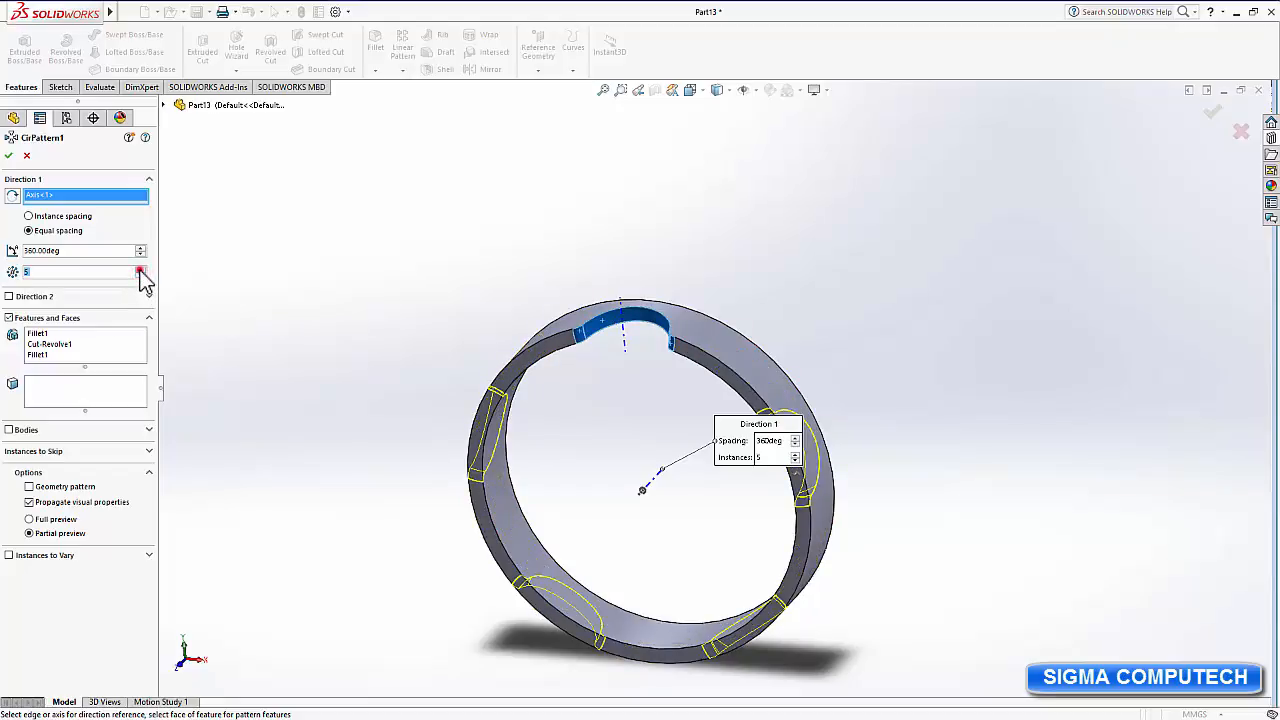
left_click(141, 269)
left_click(141, 269)
left_click(141, 269)
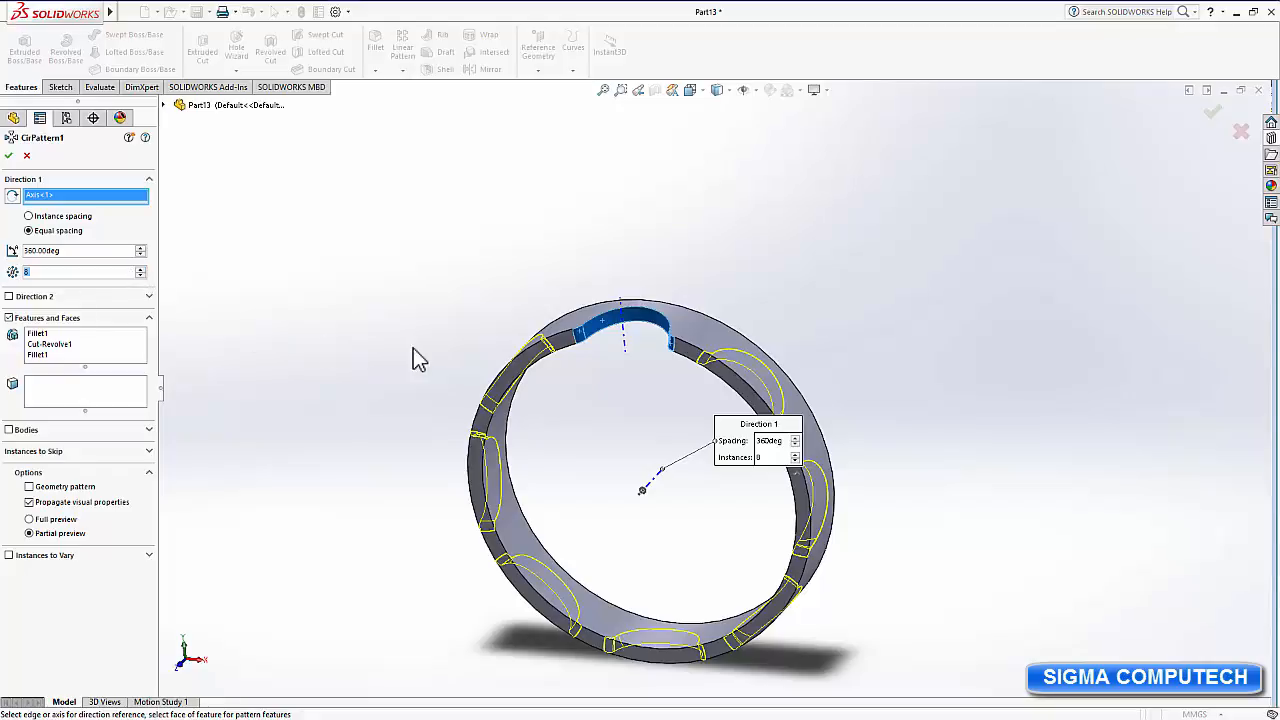
left_click(11, 157)
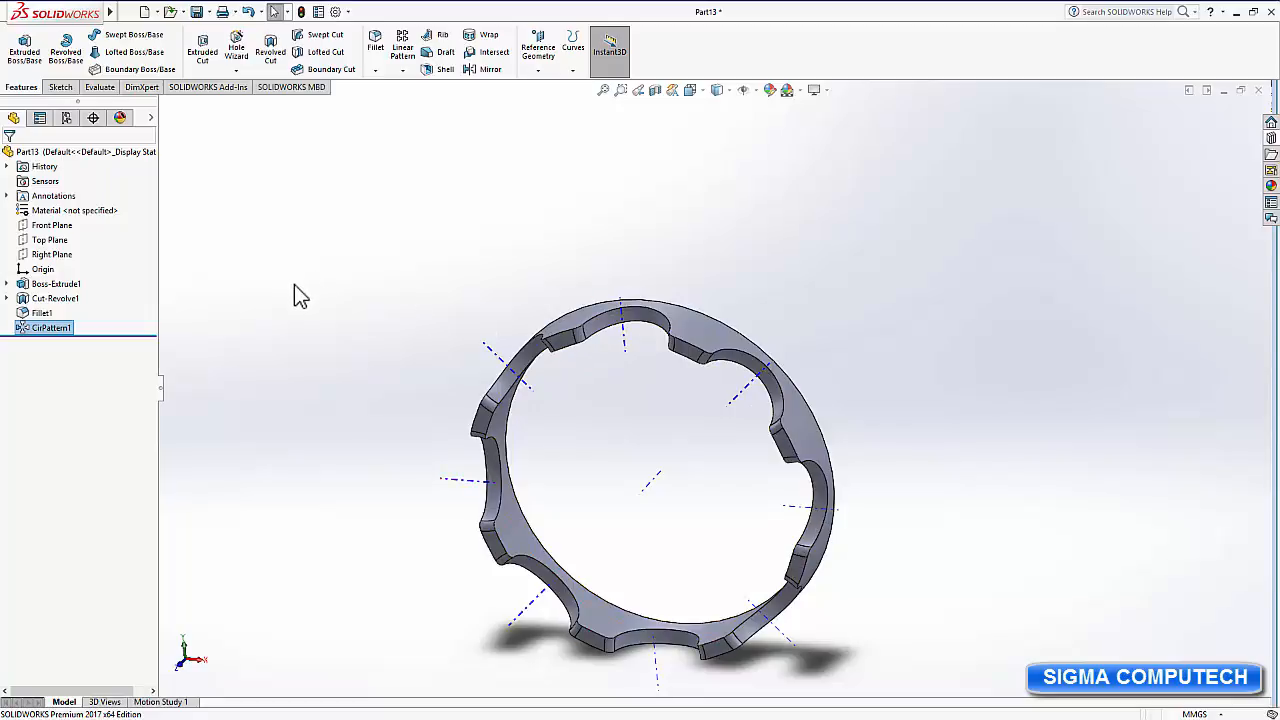
Shell the ring to 1.5 mm thickness, removing its outer cylindrical face, inner cylindrical face and flat back face.
left_click(443, 72)
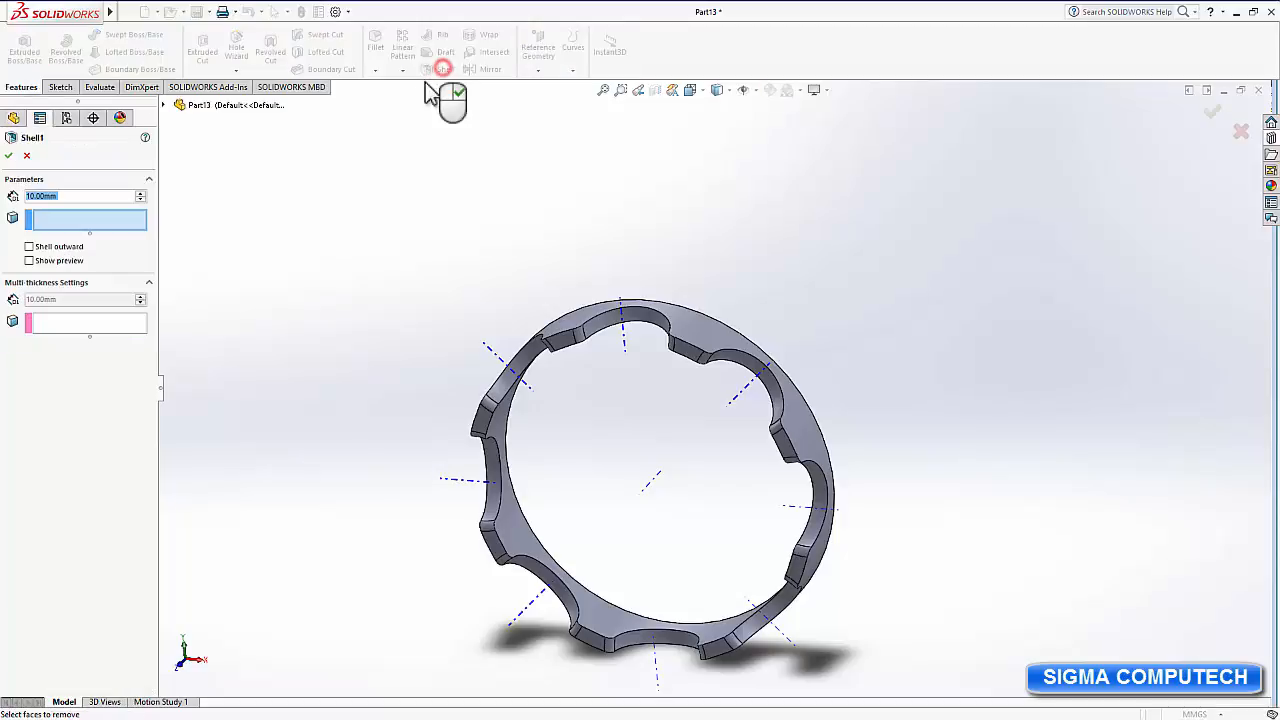
left_click(586, 320)
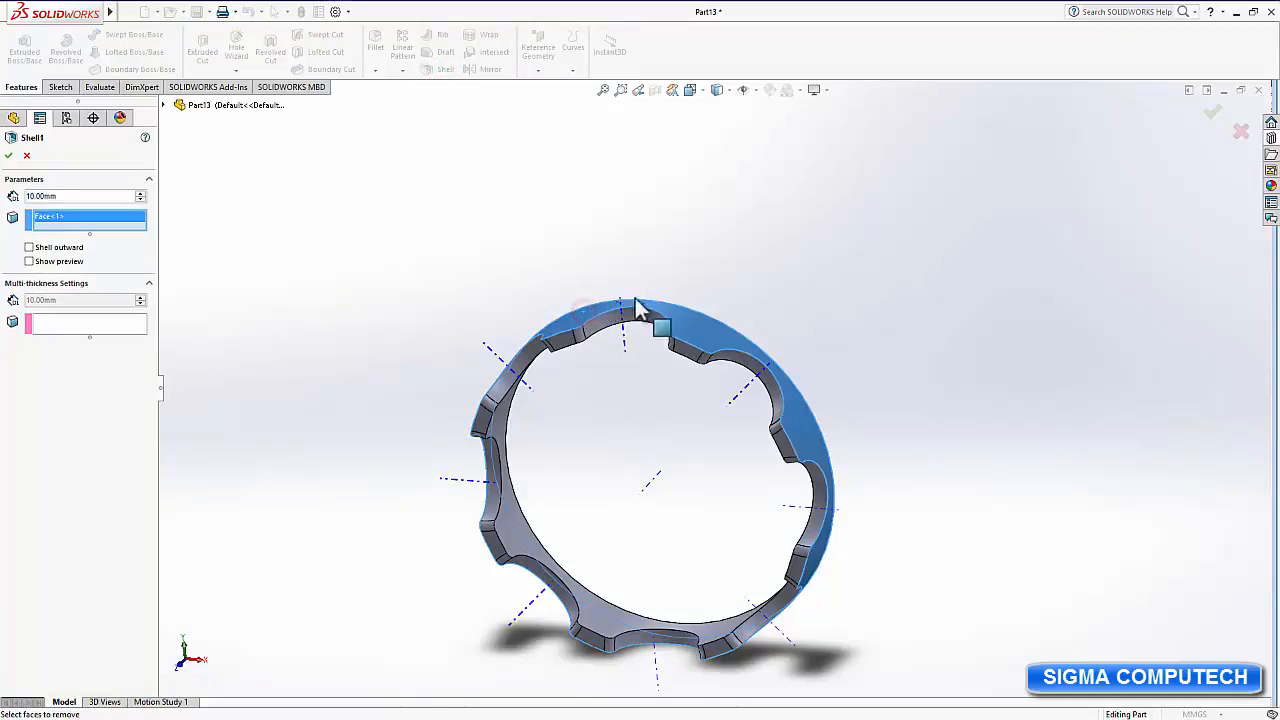
left_click(606, 620)
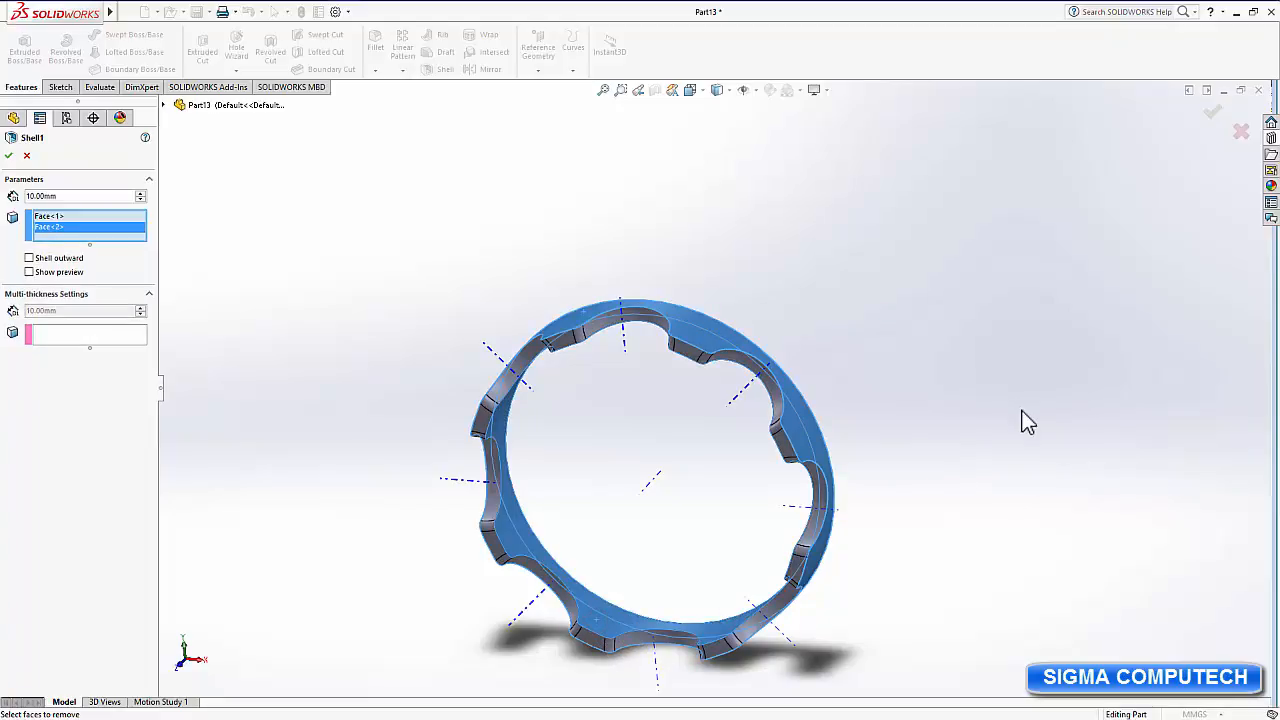
scroll(1066, 461, "up", 2)
middle_click_drag(1066, 461, 912, 600, "ctrl")
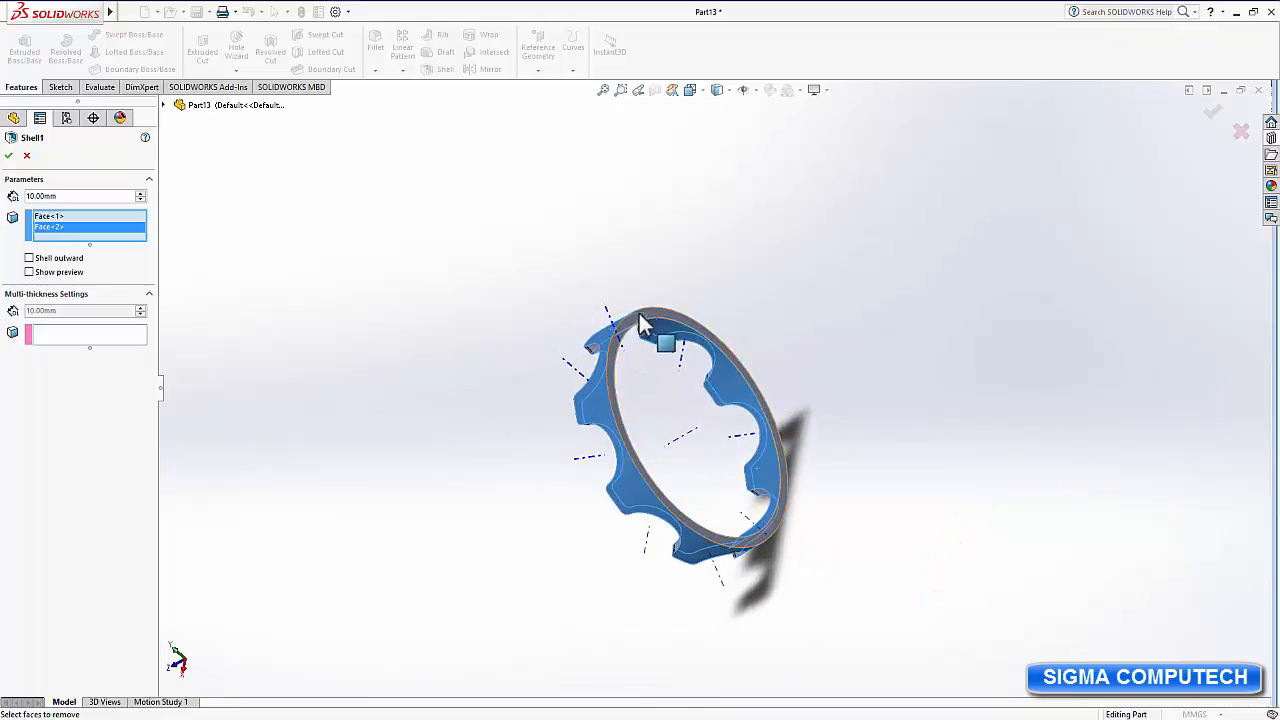
left_click(668, 322)
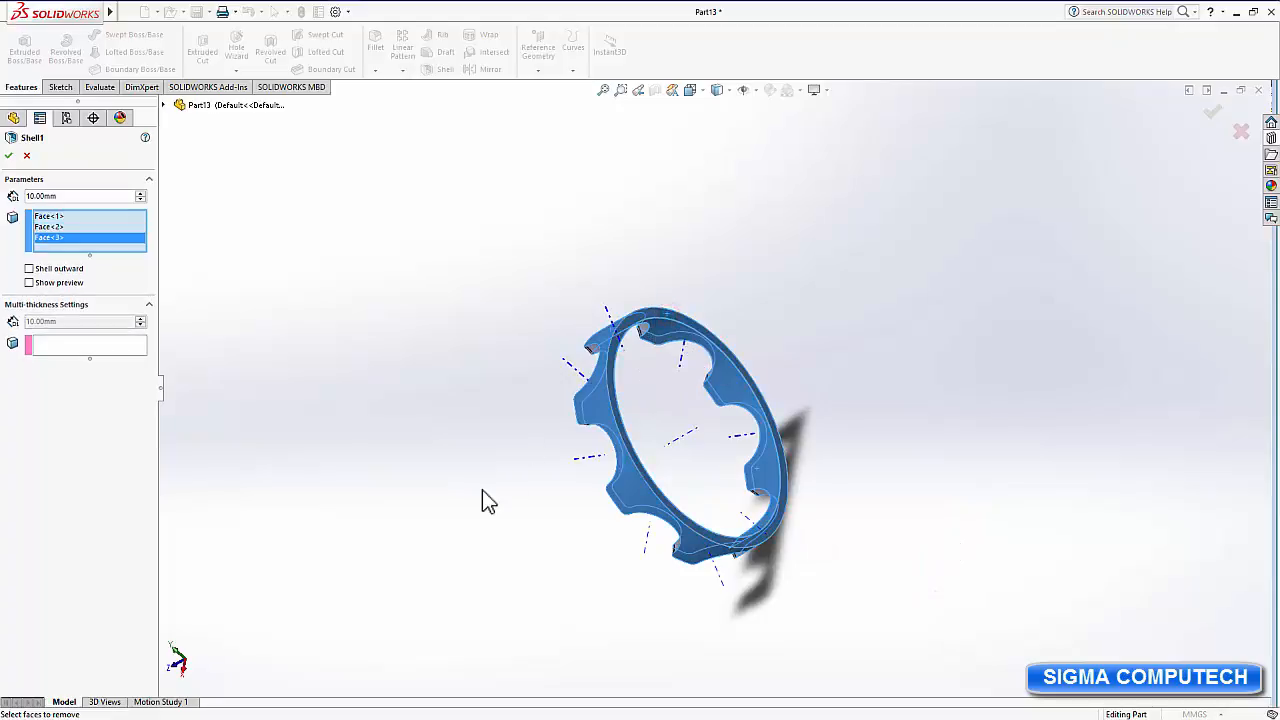
middle_click_drag(482, 490, 632, 377)
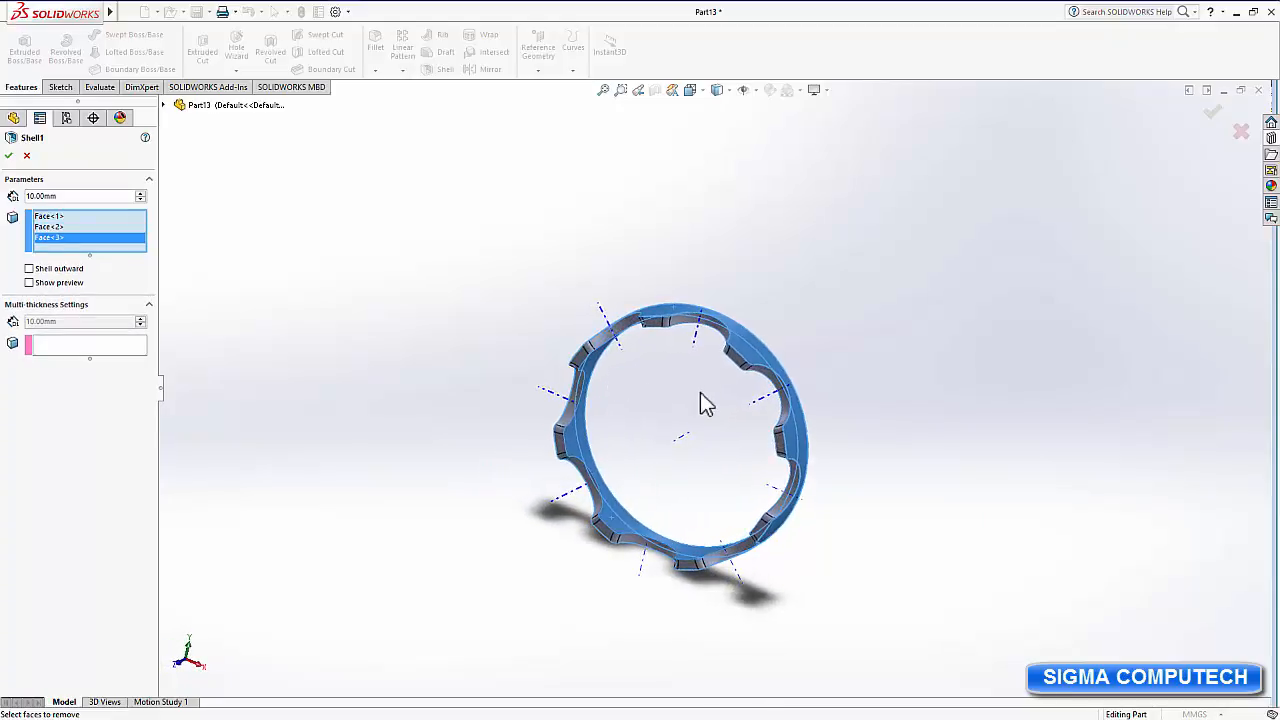
scroll(705, 400, "down", 4)
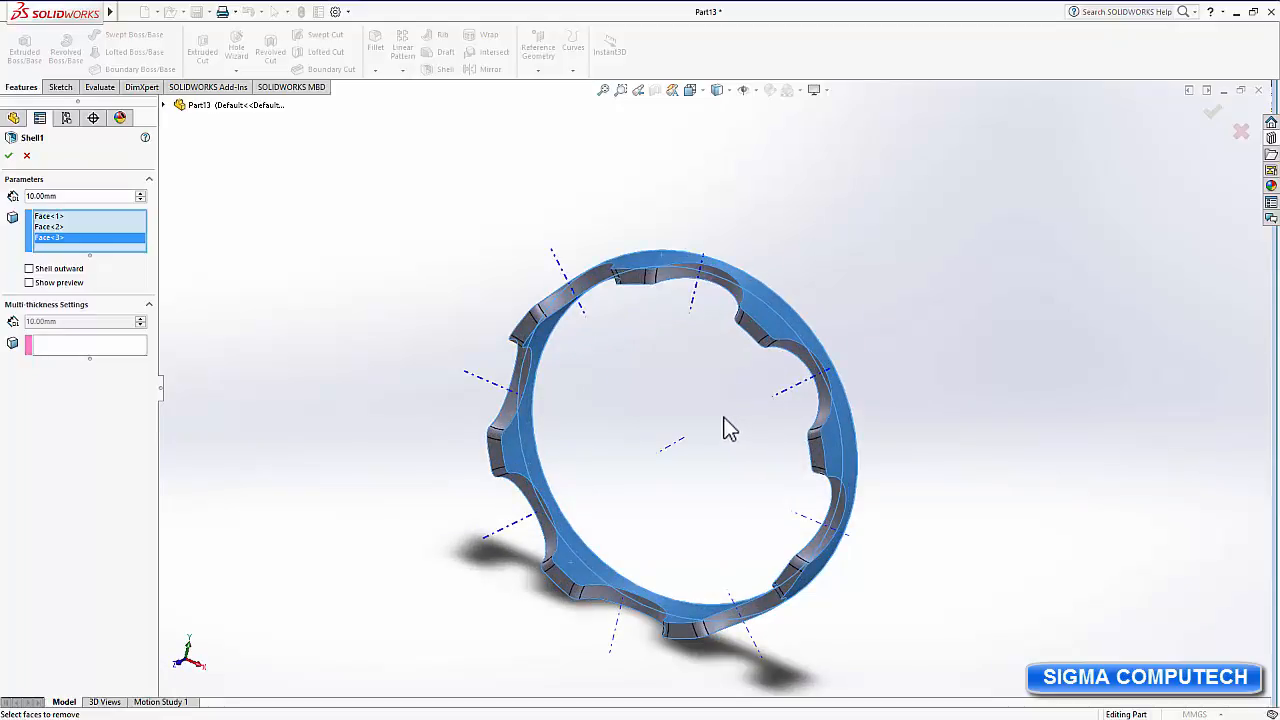
right_click(48, 199)
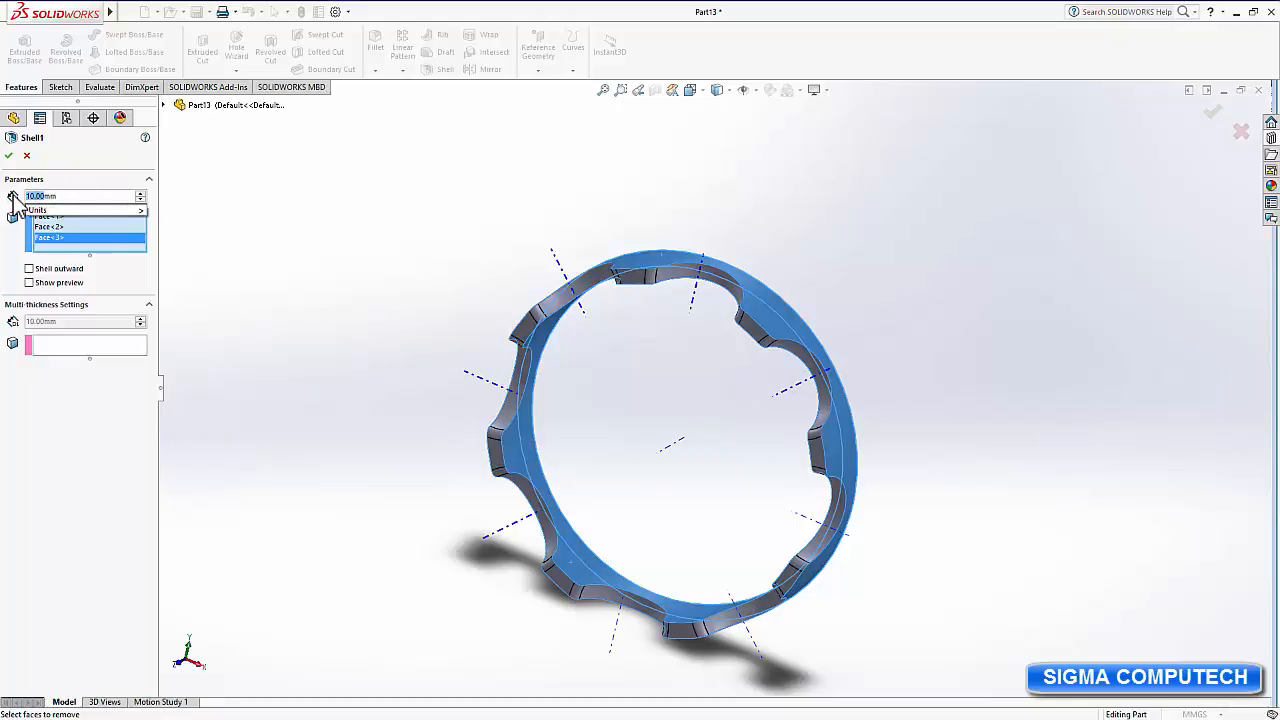
type("1.5")
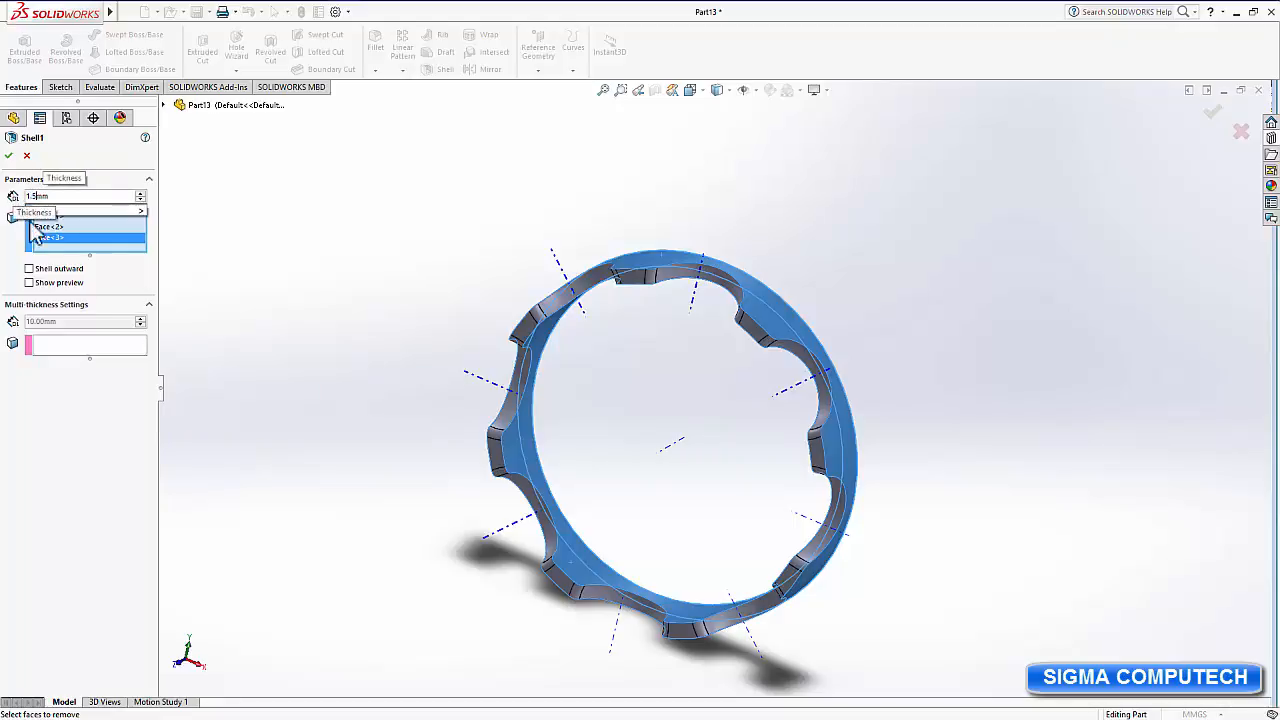
left_click(10, 157)
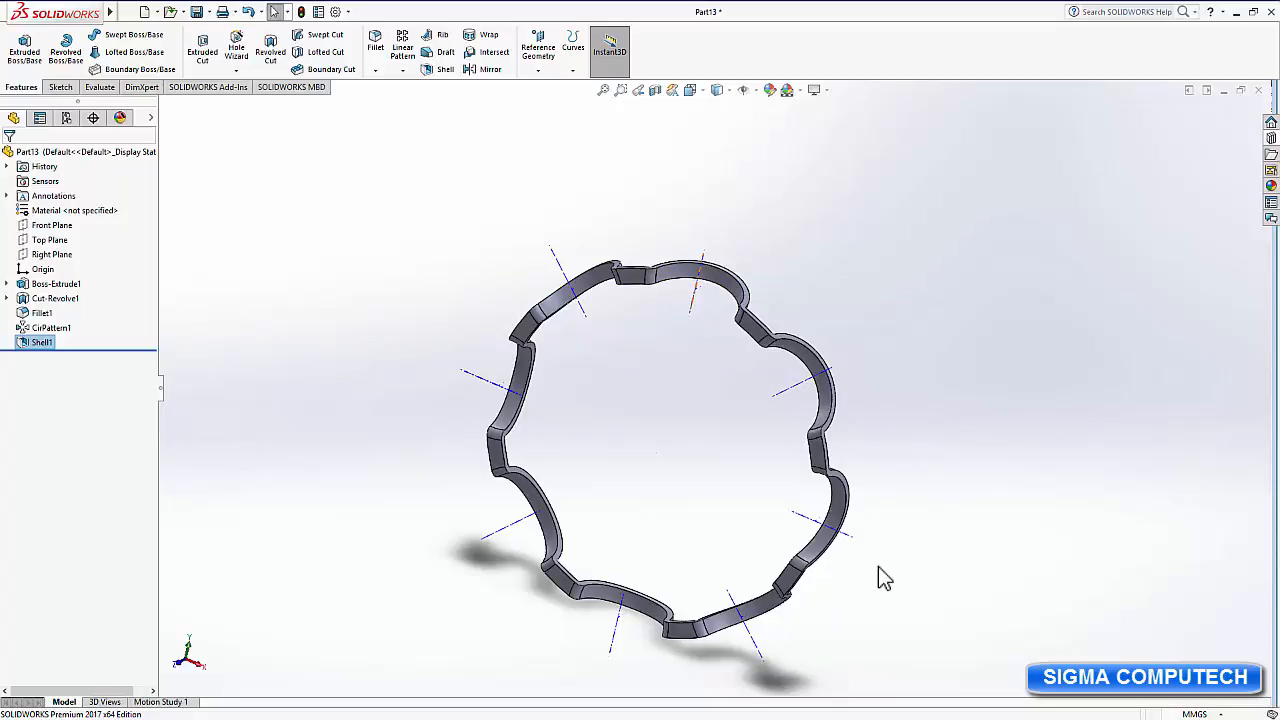
Start a sketch on a flat front face between two pockets and draw a circle of about 33.3 mm radius centred on the origin.
left_click(753, 330)
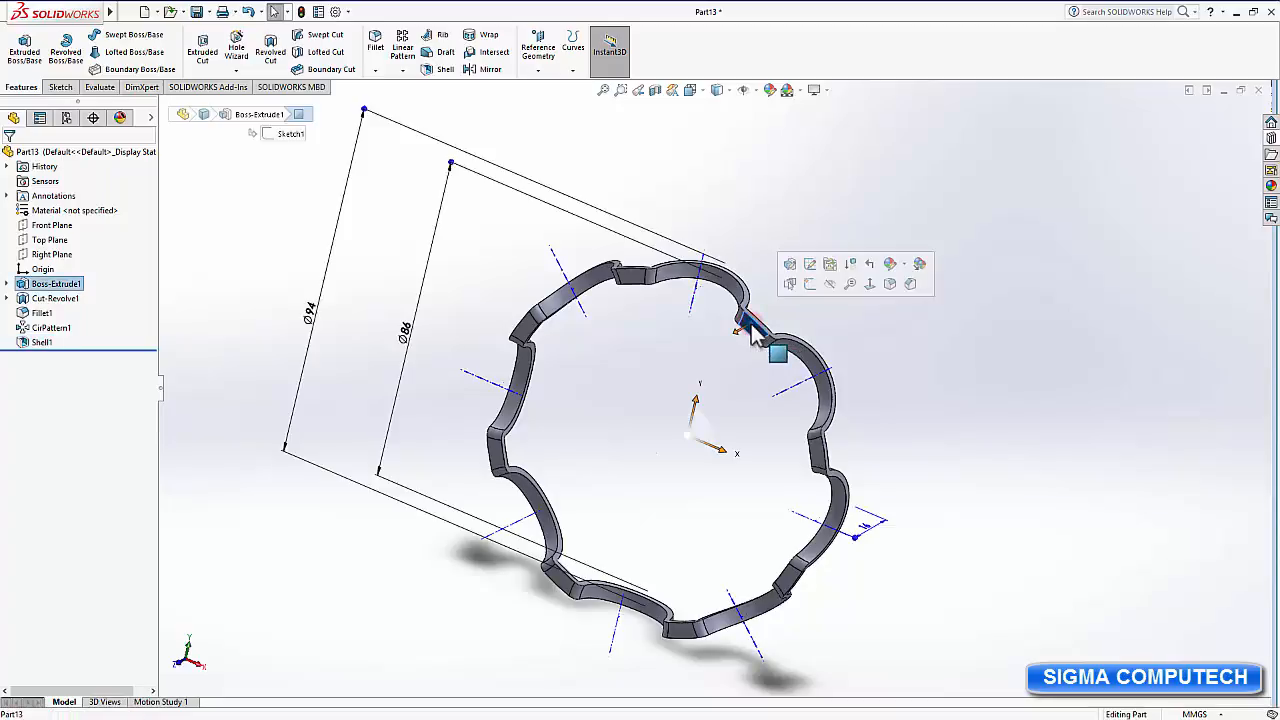
left_click(870, 285)
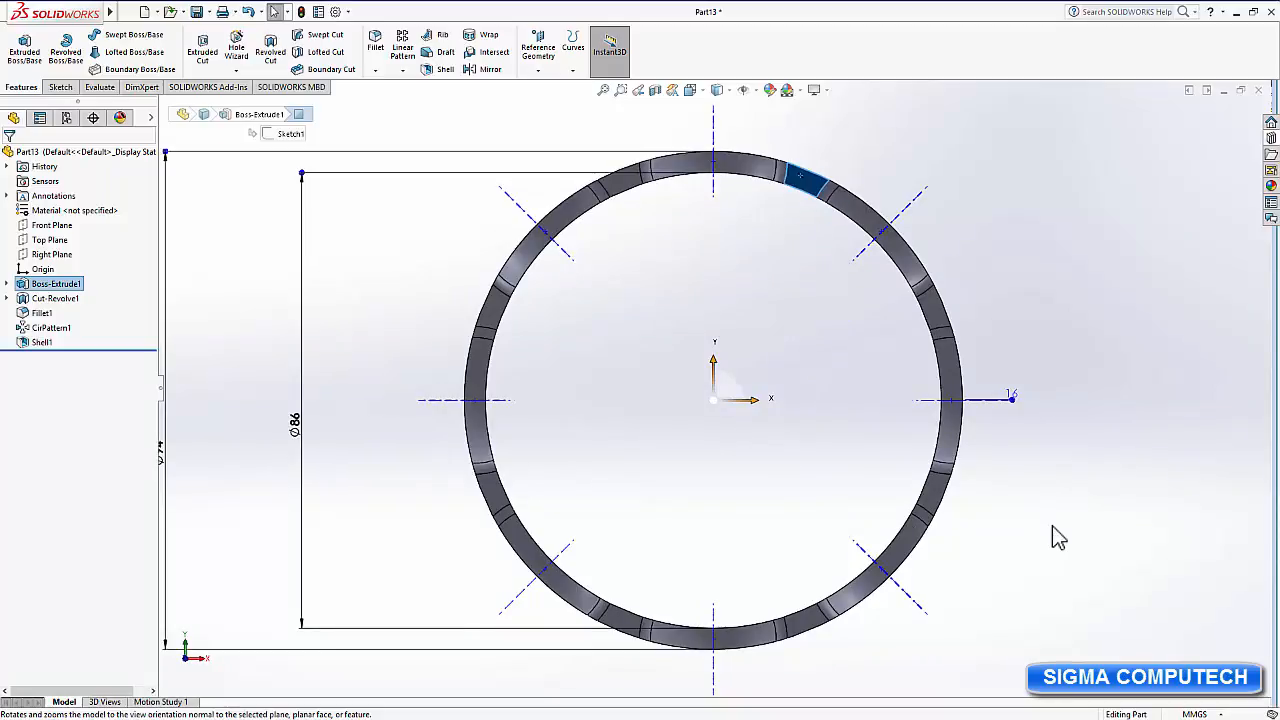
left_click(812, 187)
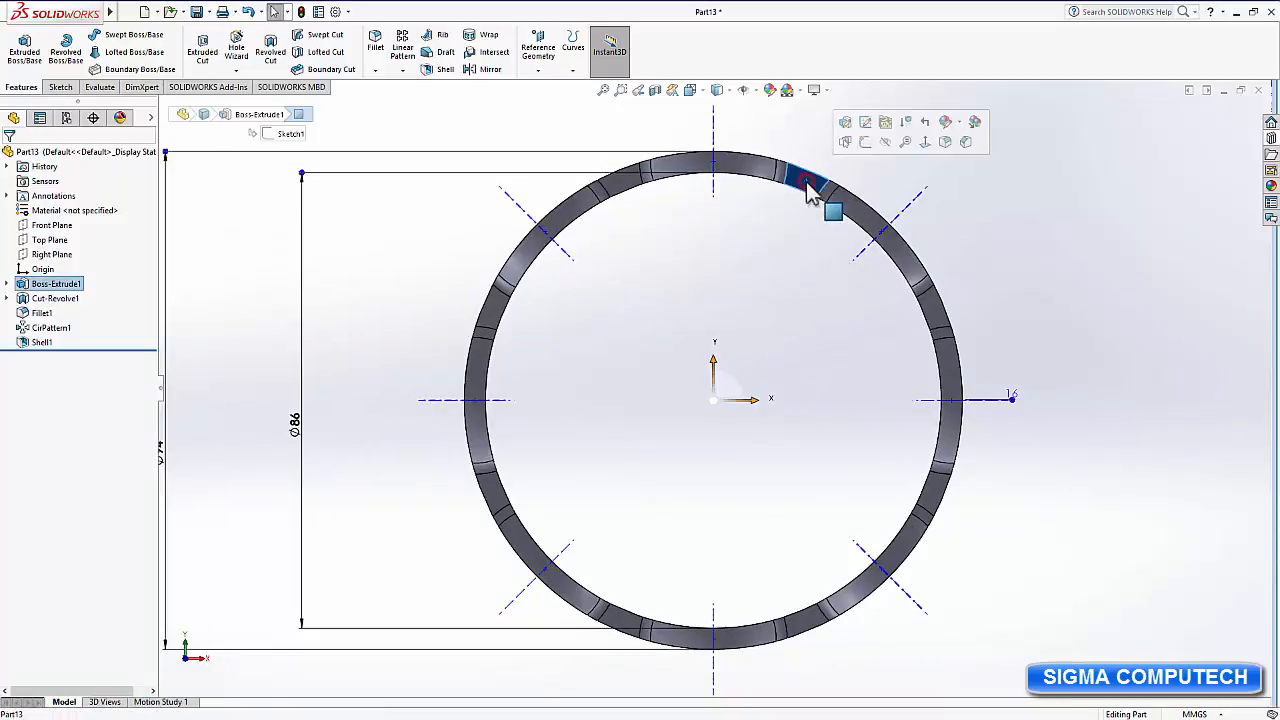
left_click(867, 143)
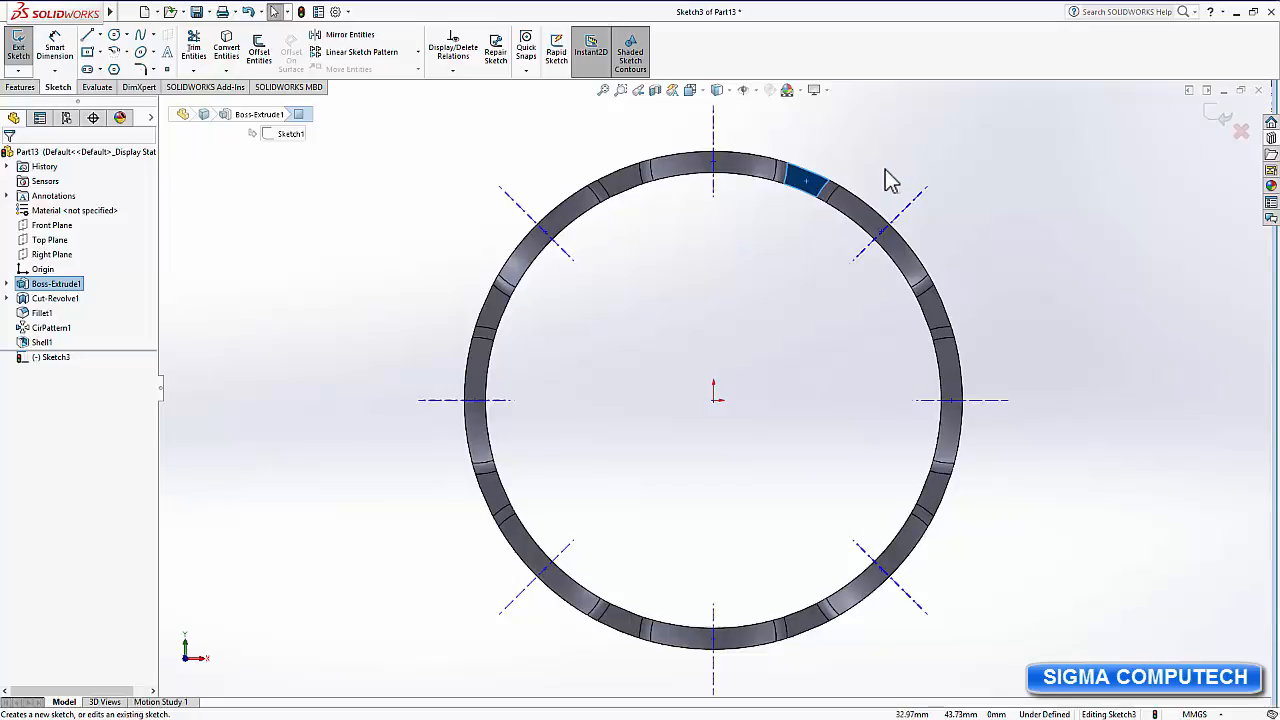
left_click(114, 34)
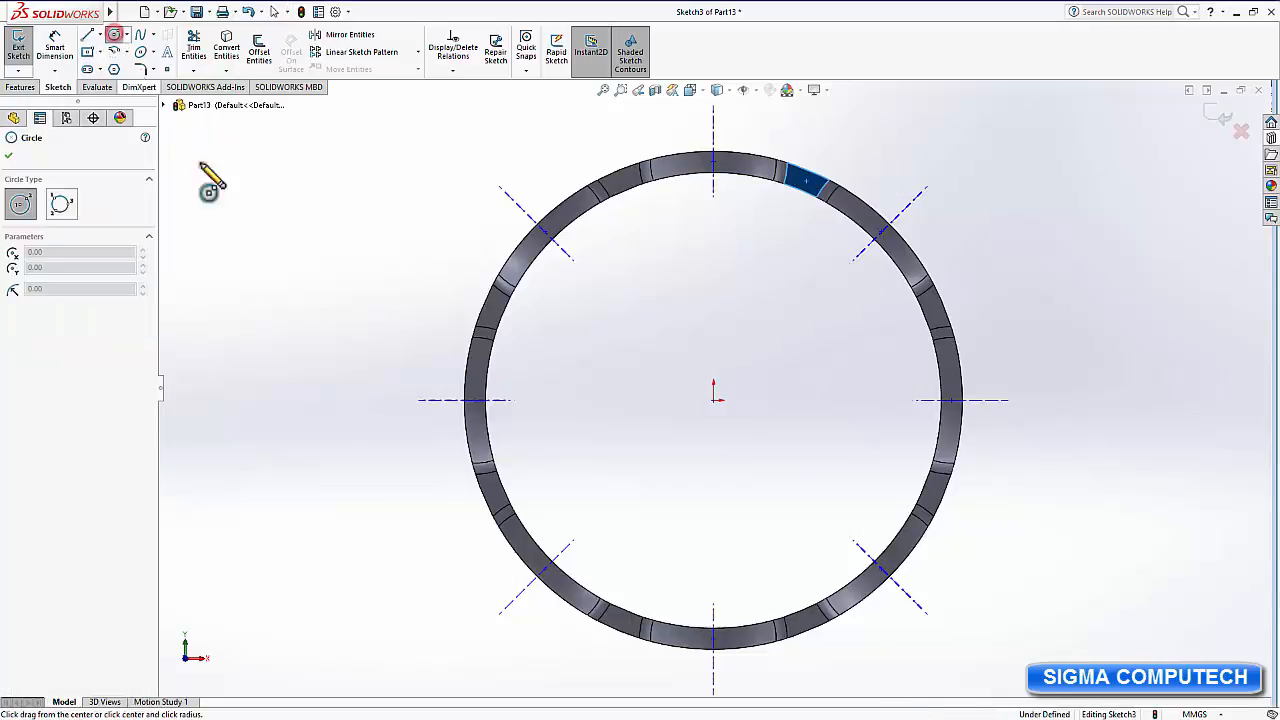
left_click(714, 398)
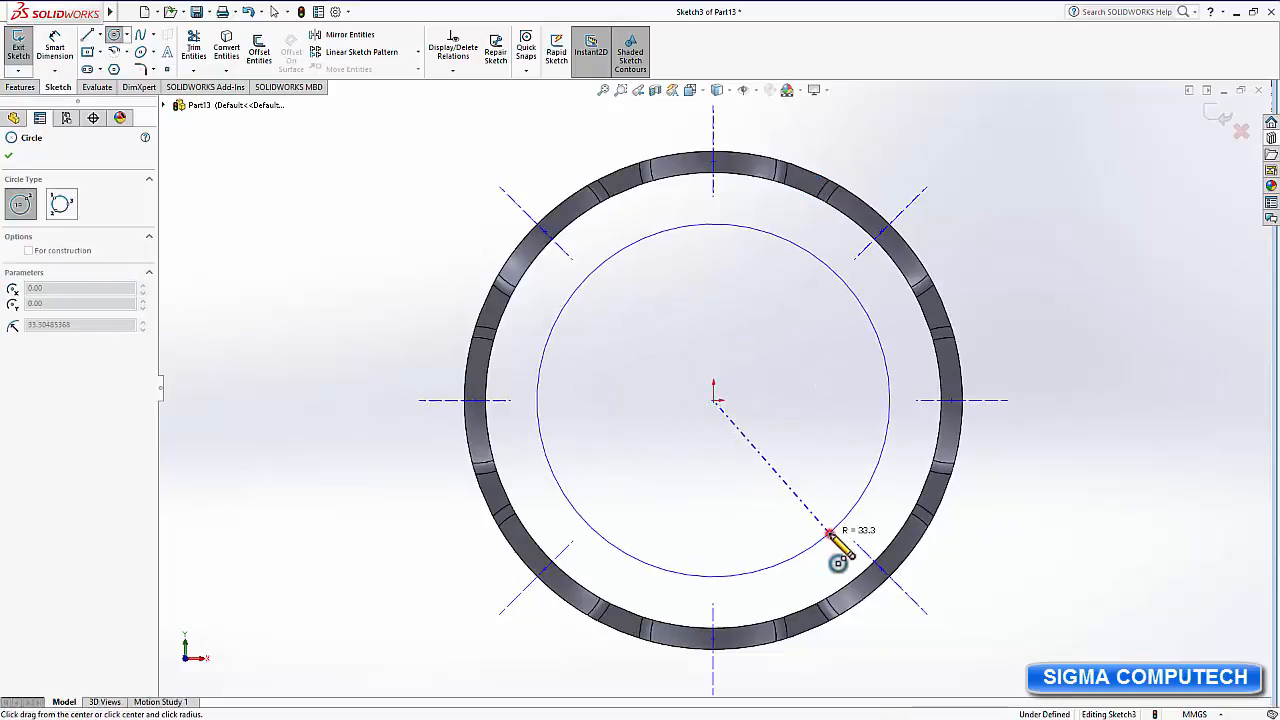
left_click(828, 535)
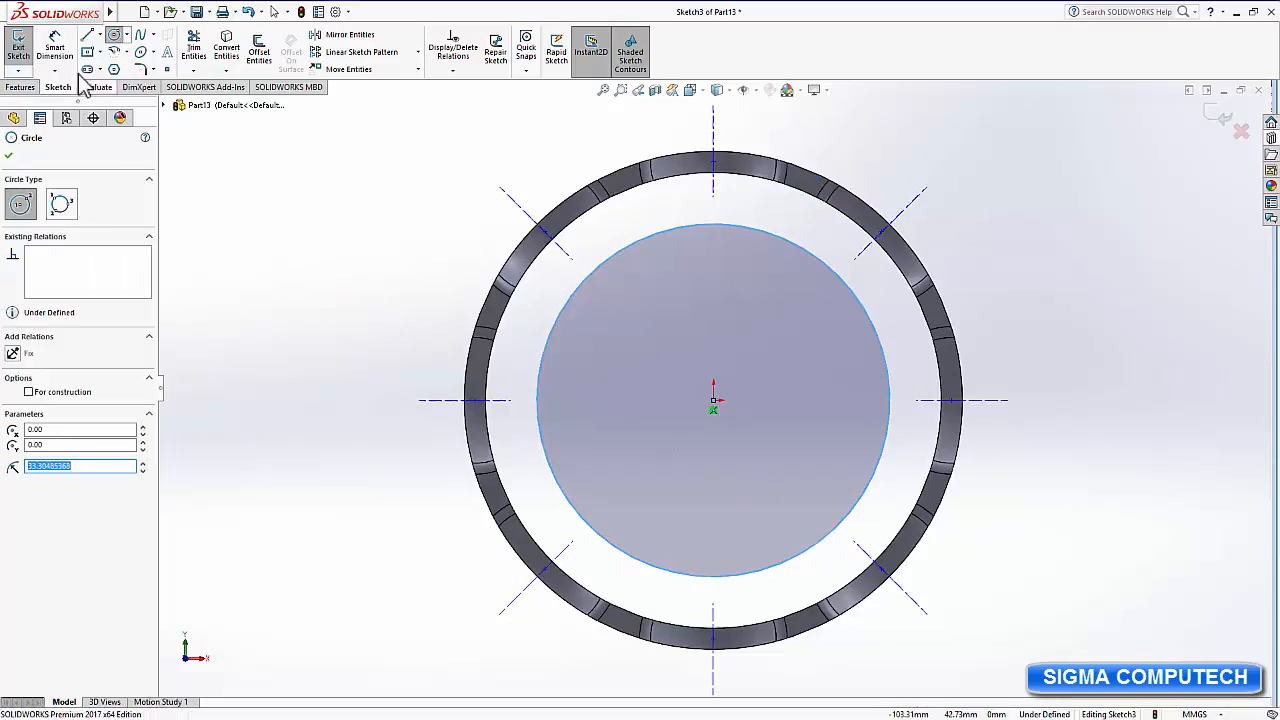
Dimension the circle centred on the origin and set its diameter to 90 mm.
left_click(55, 47)
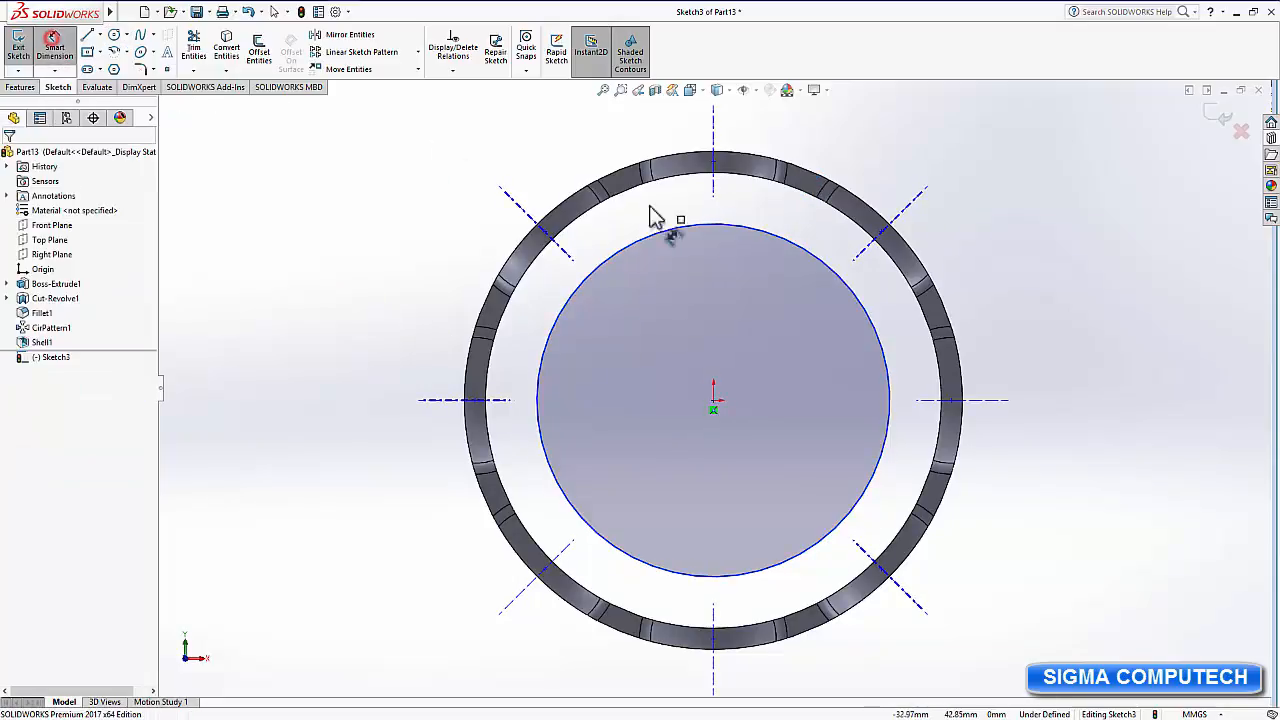
left_click(885, 360)
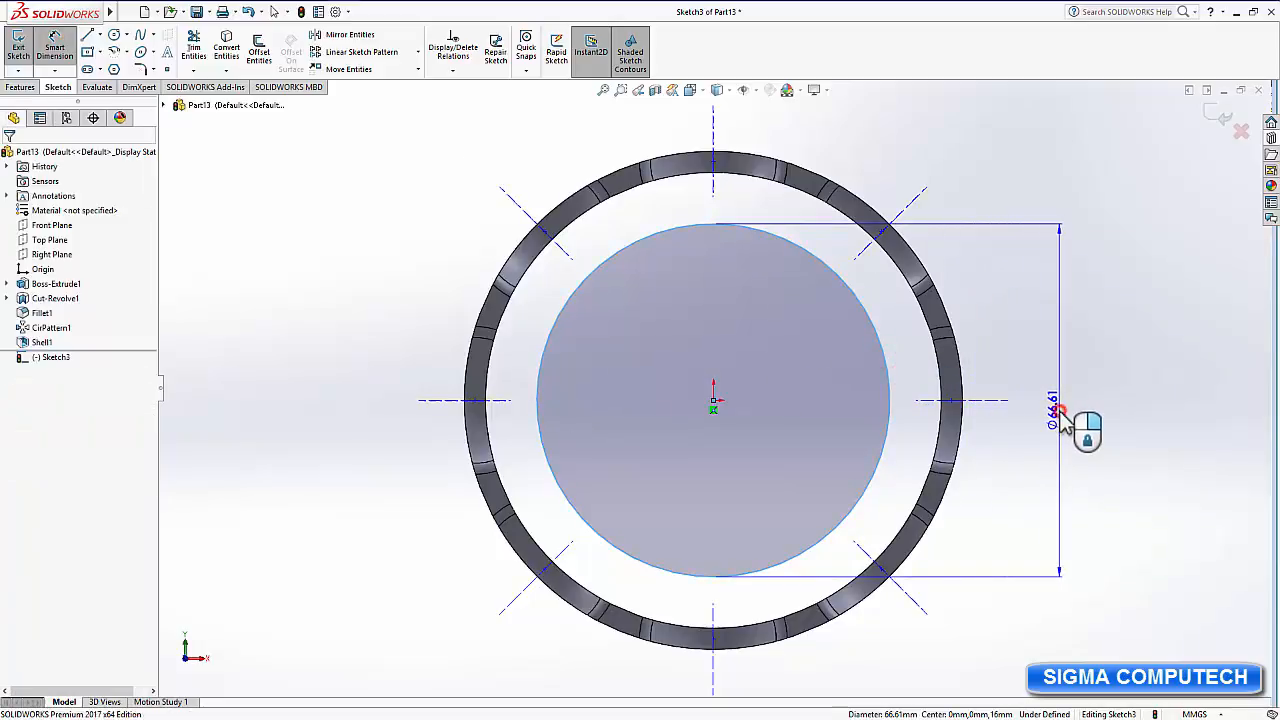
left_click(1062, 418)
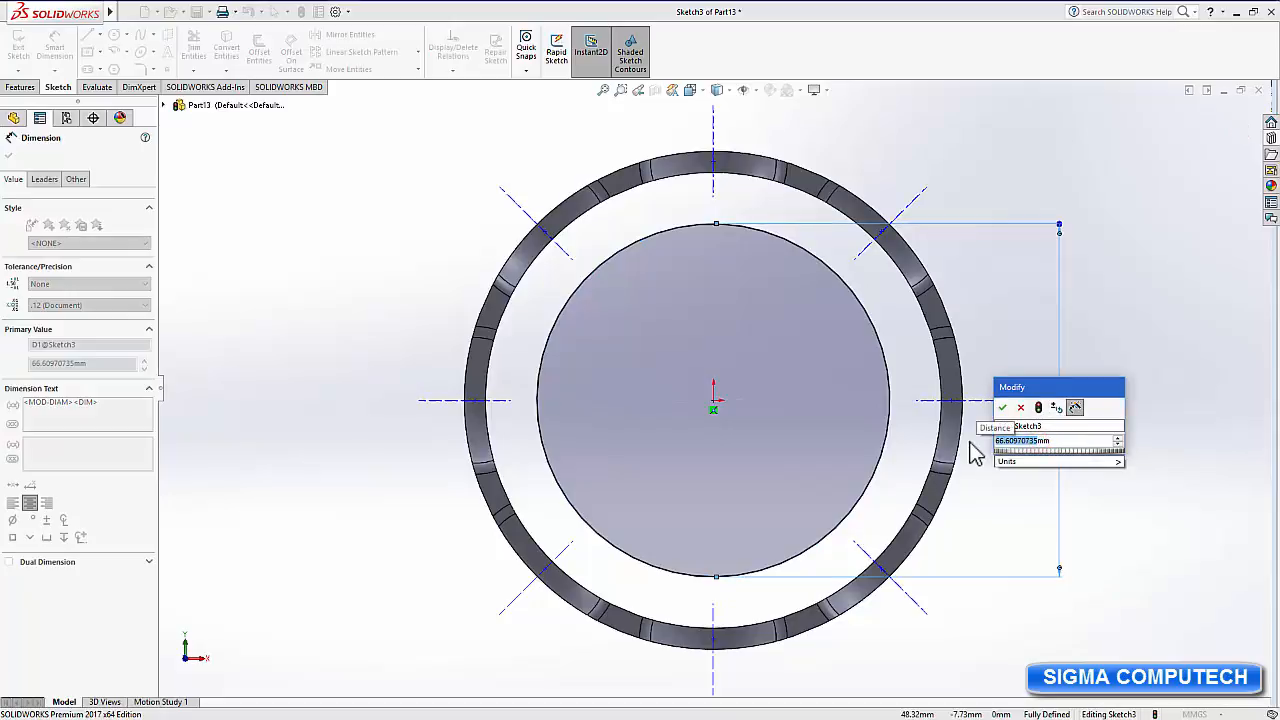
type("90")
key("Return")
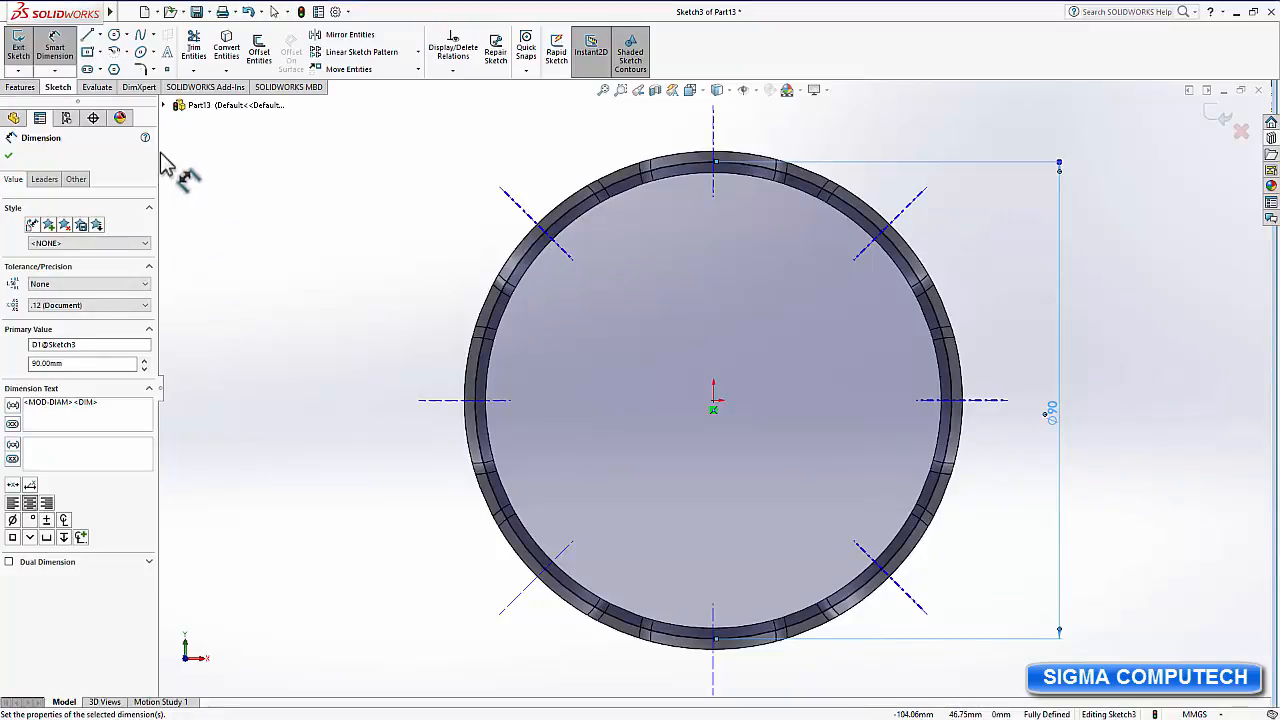
Draw a centreline from the origin up past the ring's outer edge between two pockets, about 56.9 mm long at about 67°.
left_click(99, 34)
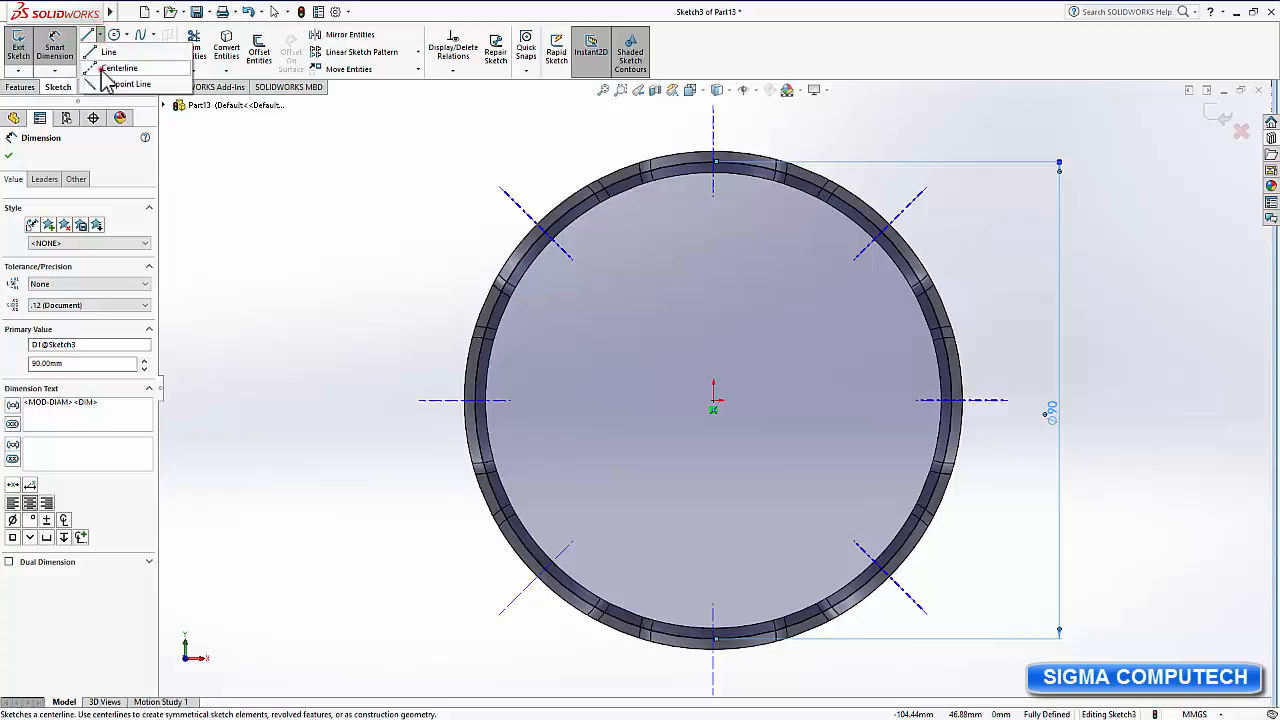
left_click(118, 62)
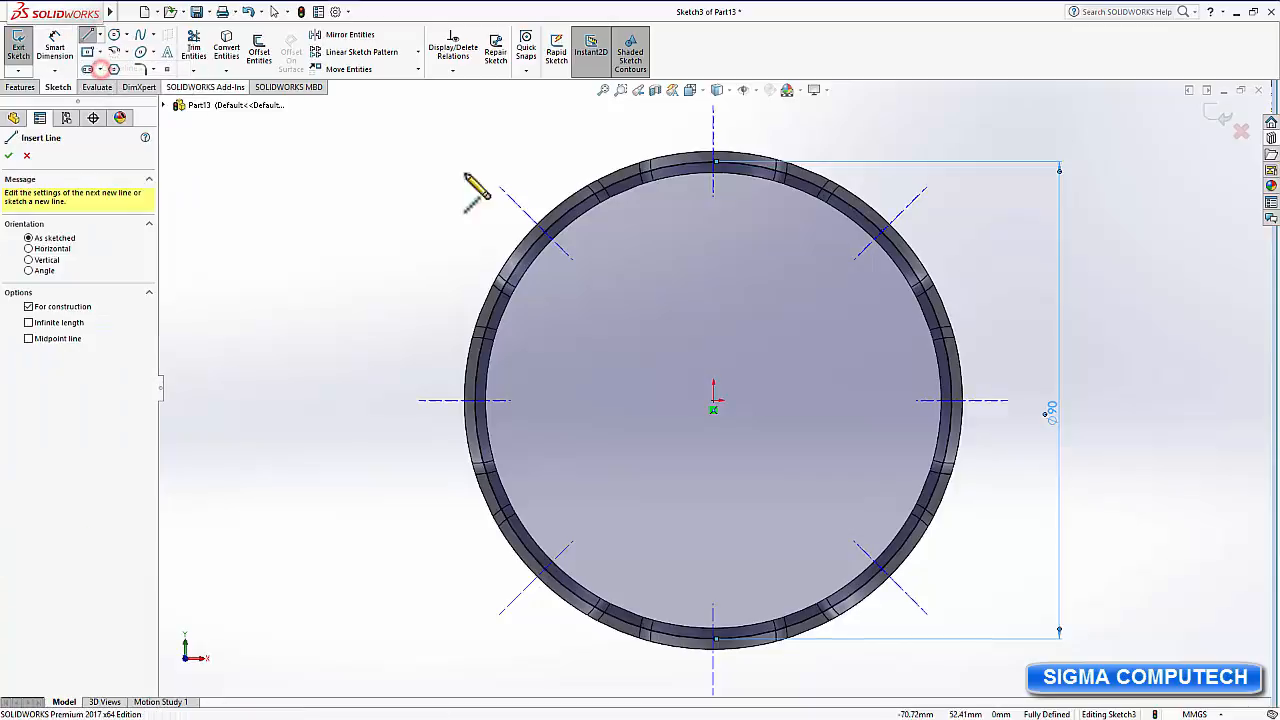
left_click(713, 403)
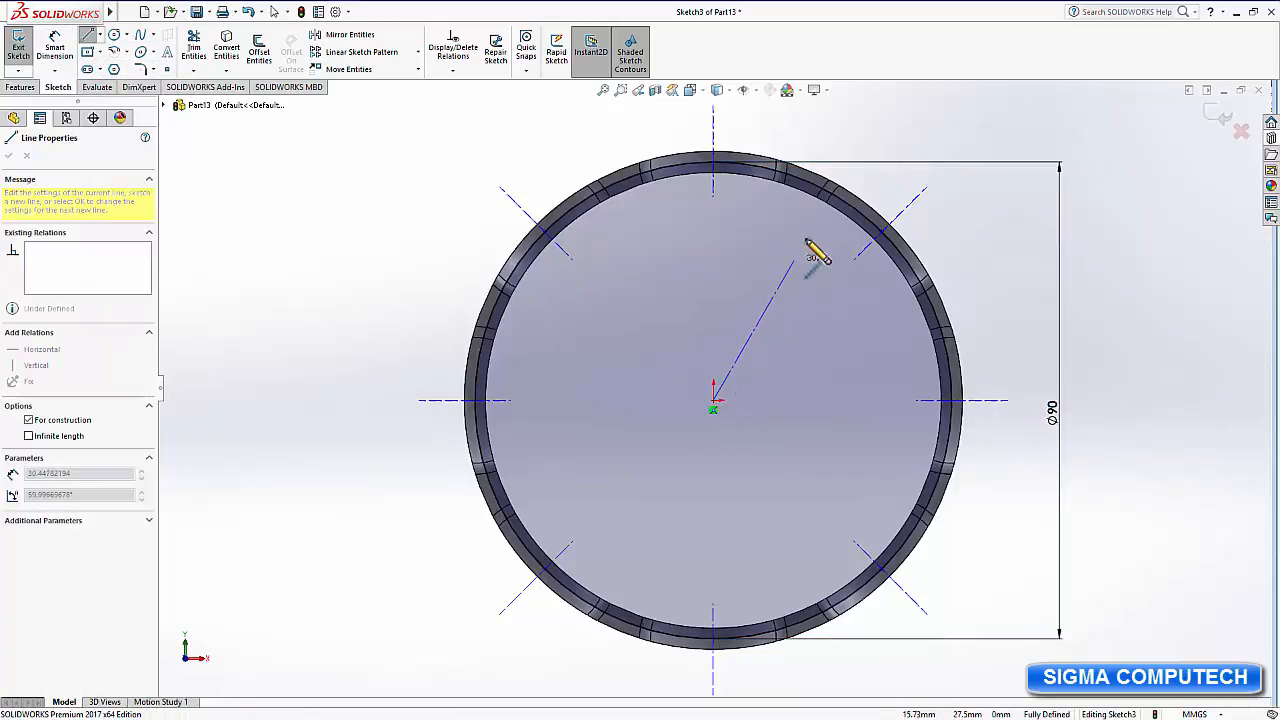
left_click(830, 124)
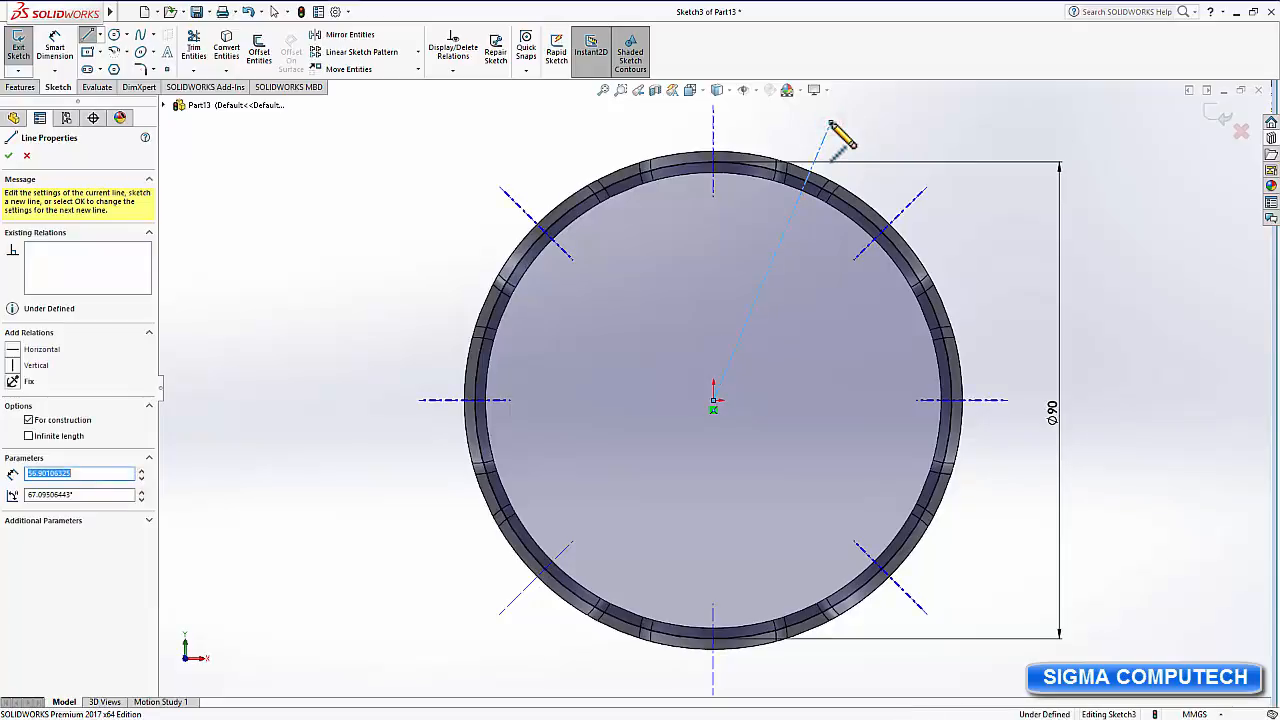
right_click(832, 126)
left_click(857, 134)
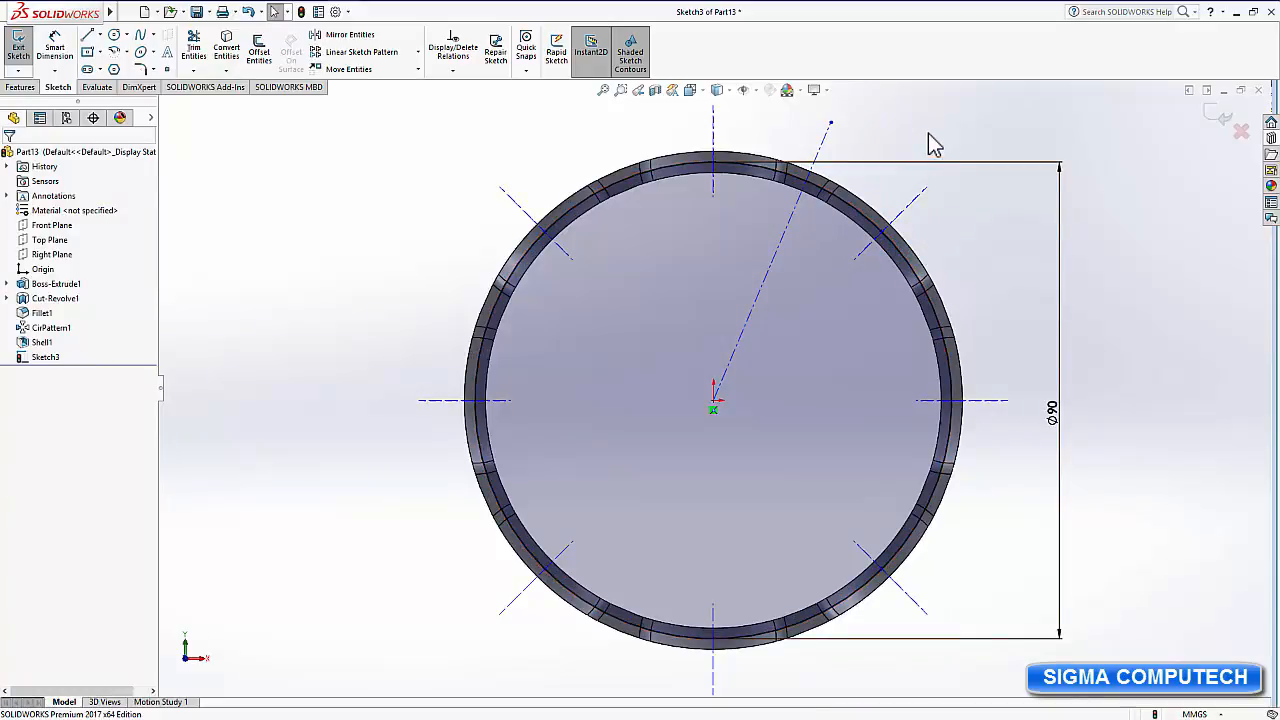
middle_click_drag(928, 143, 848, 310, "ctrl")
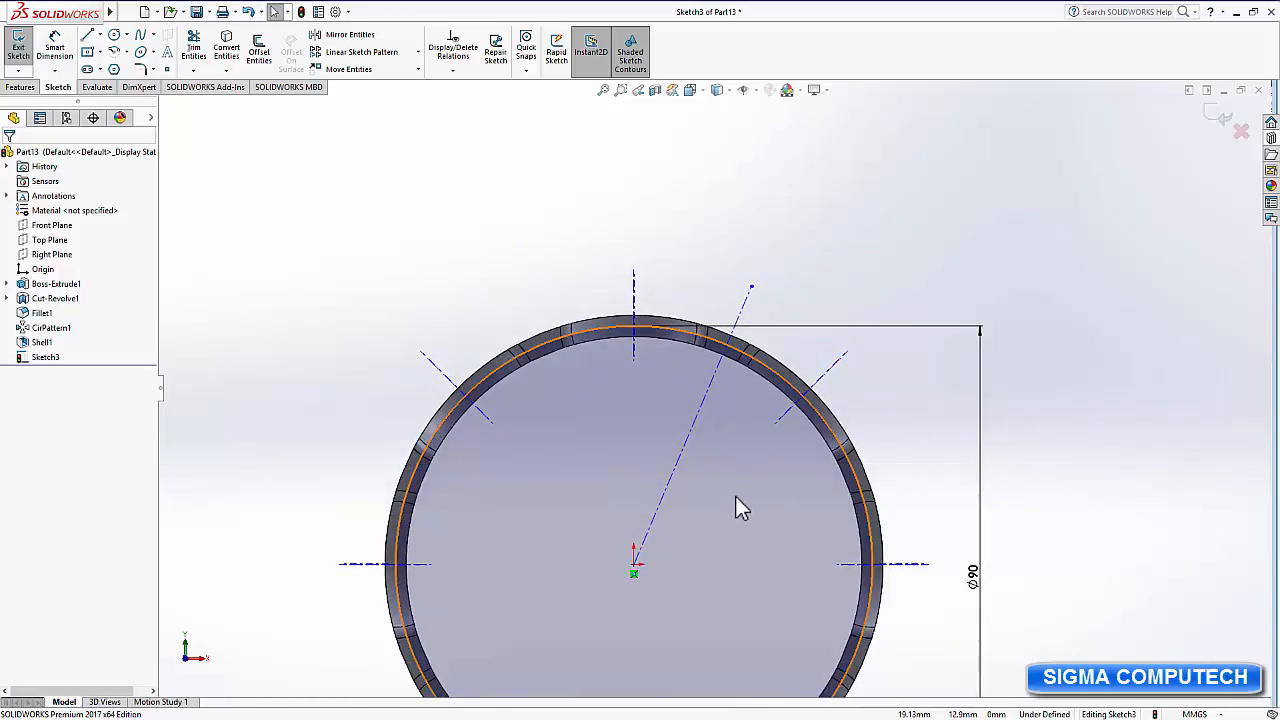
scroll(735, 497, "down", 3)
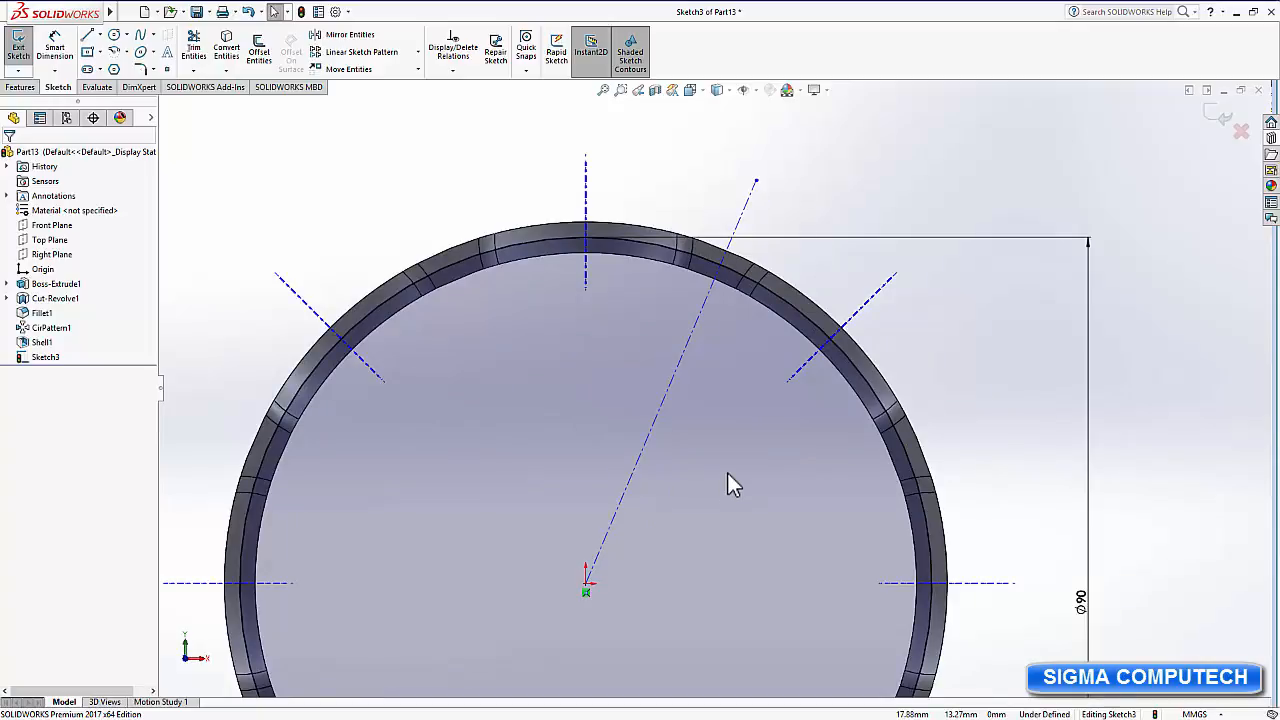
Dimension the angle between the slanted construction line and the vertical centreline, setting it to 360/16 (22.5°).
left_click(55, 47)
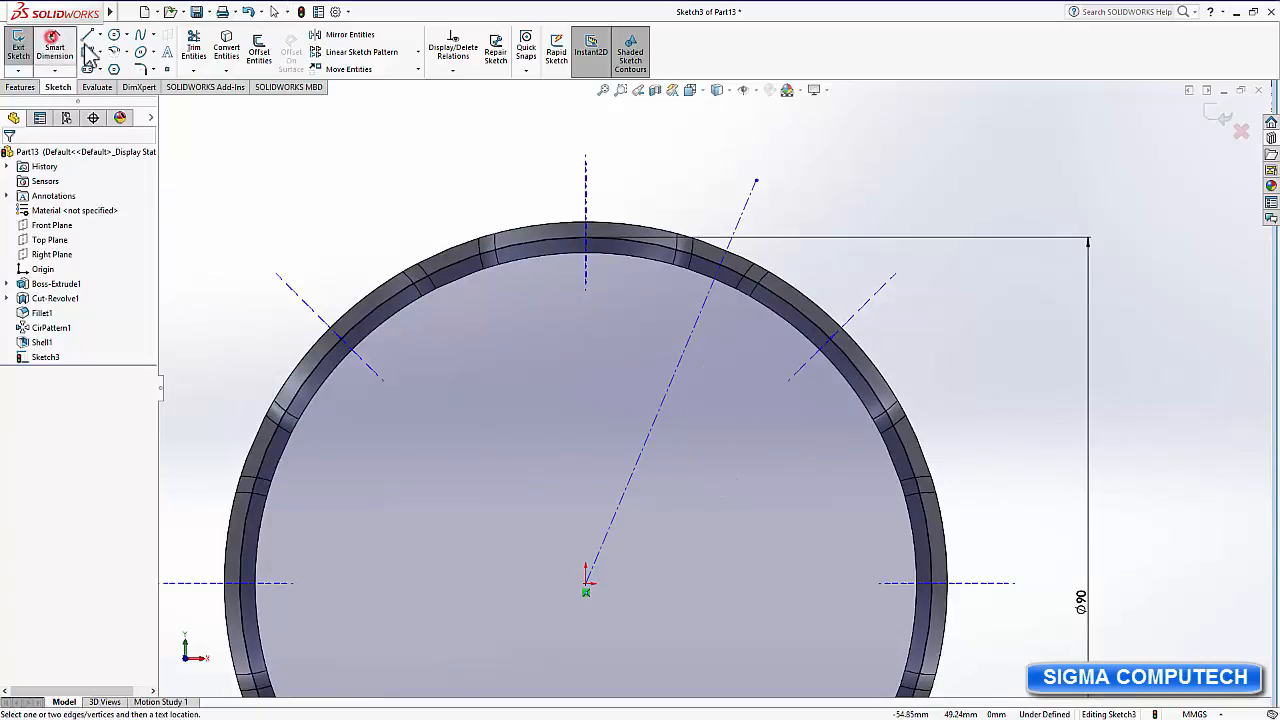
left_click(696, 329)
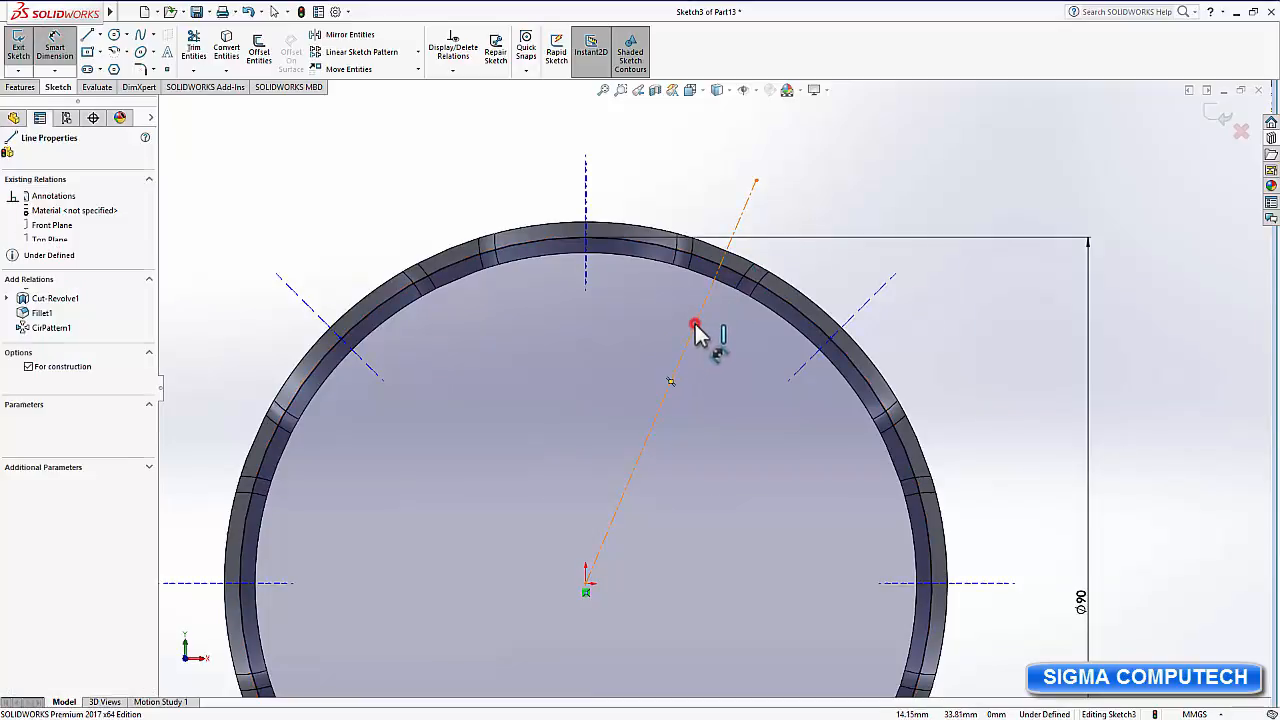
left_click(586, 212)
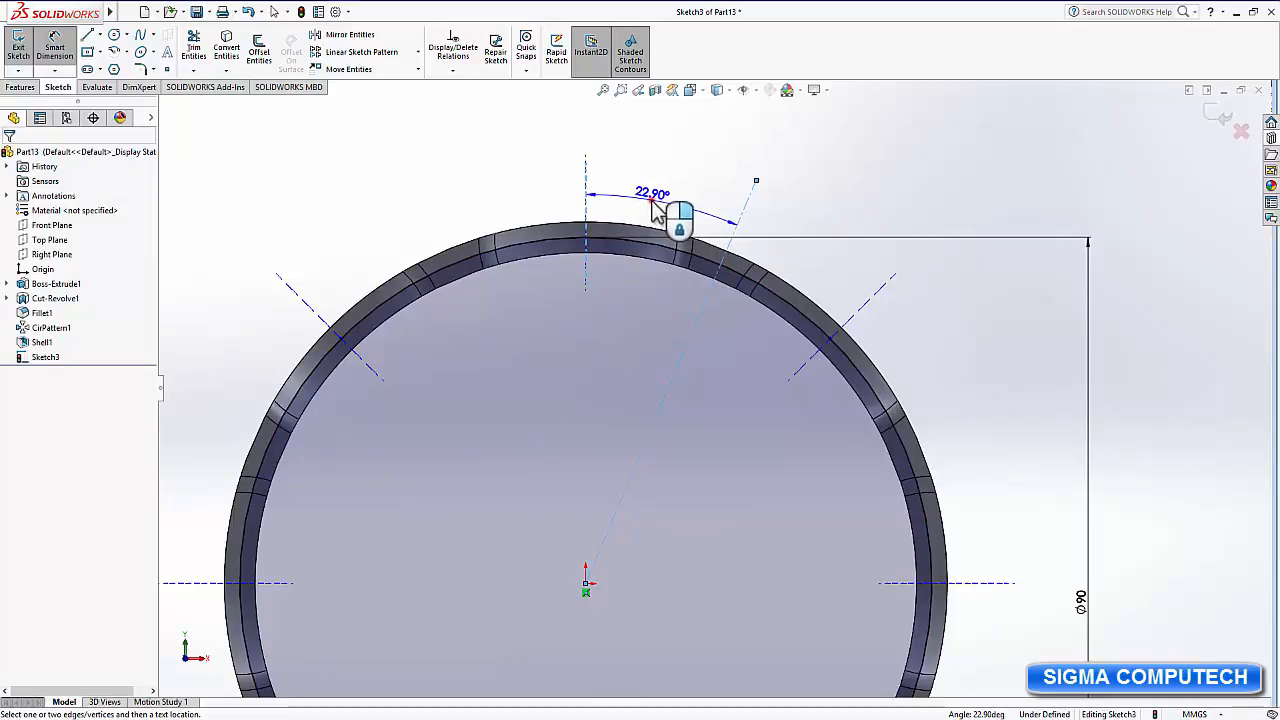
left_click(655, 206)
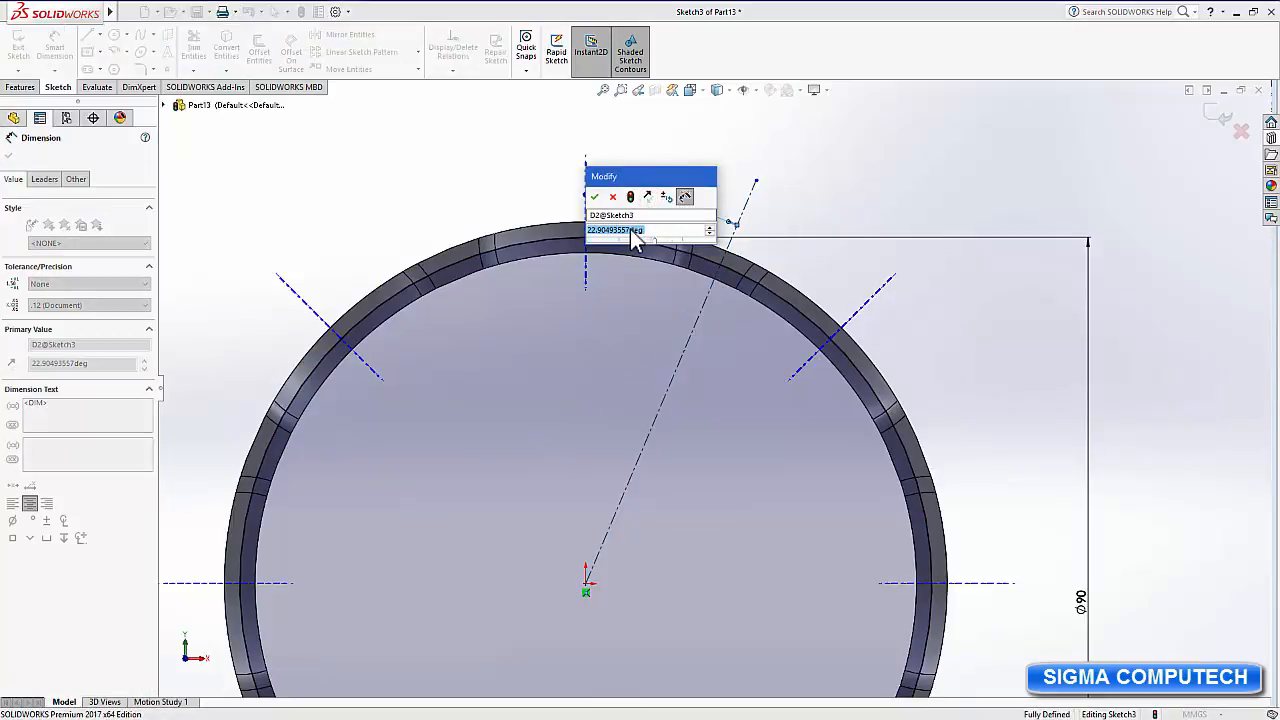
double_click(590, 231)
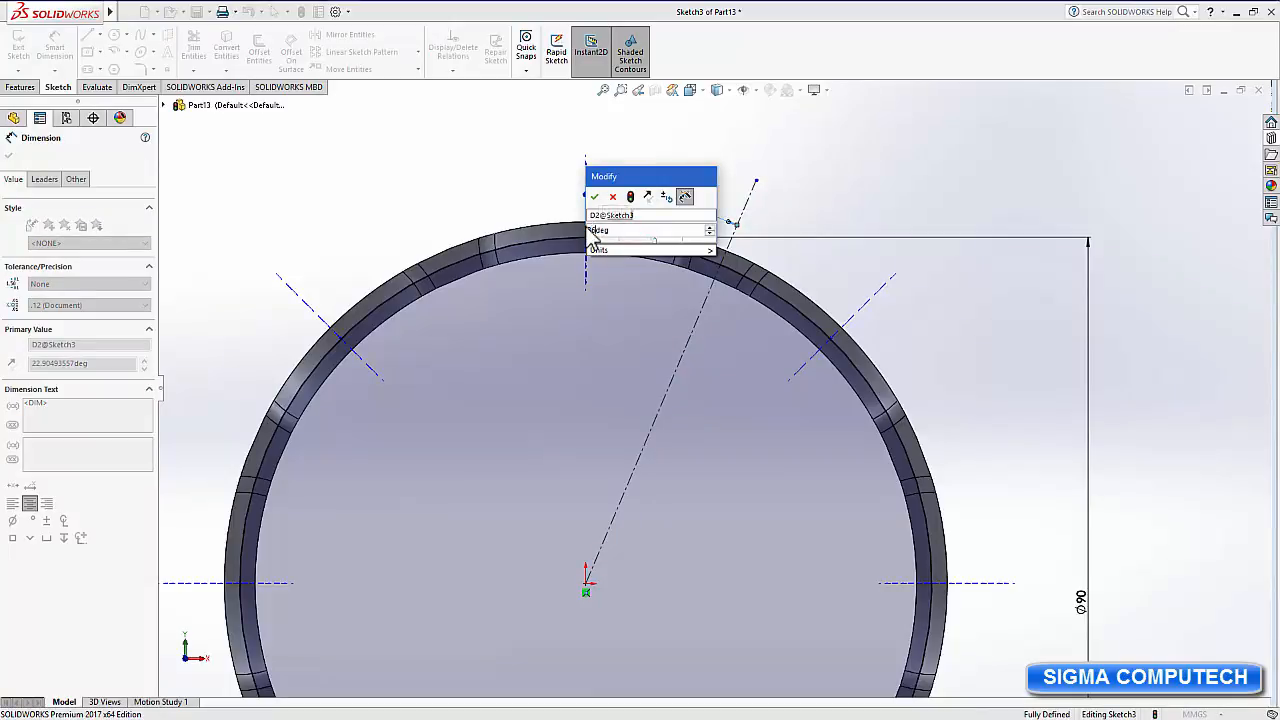
type("360")
type("/16")
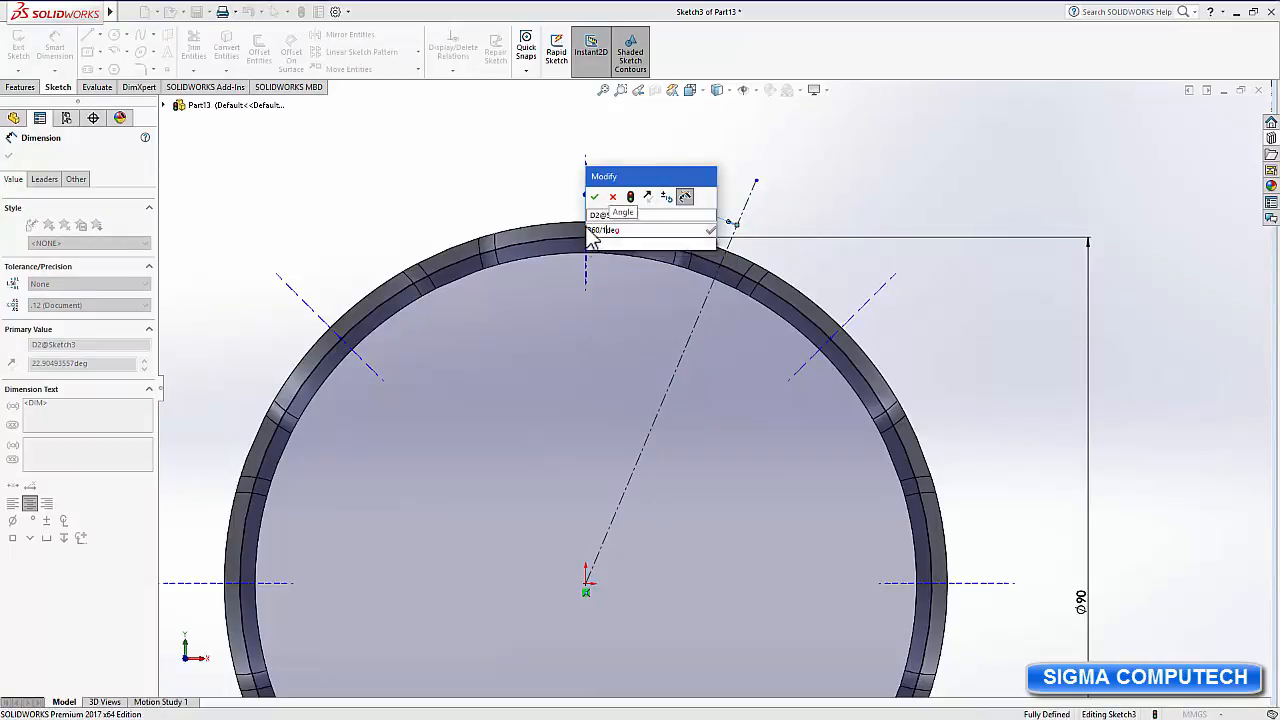
key("Return")
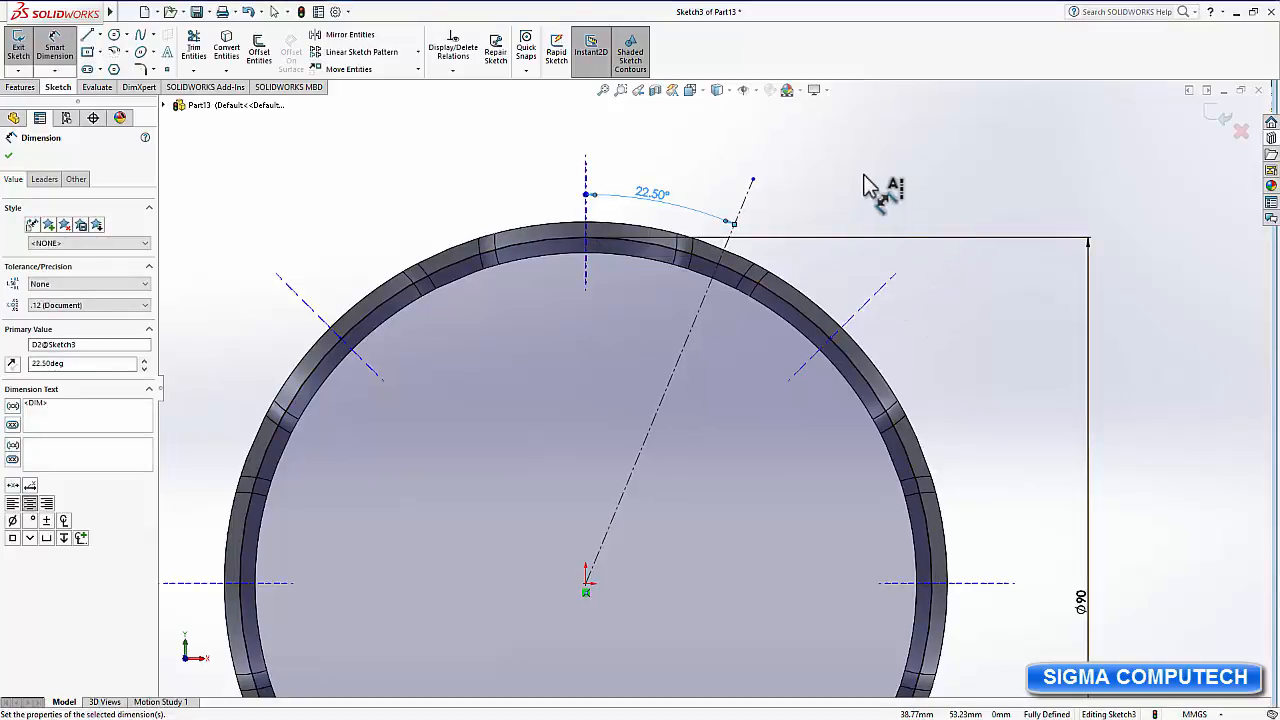
scroll(862, 186, "down", 3)
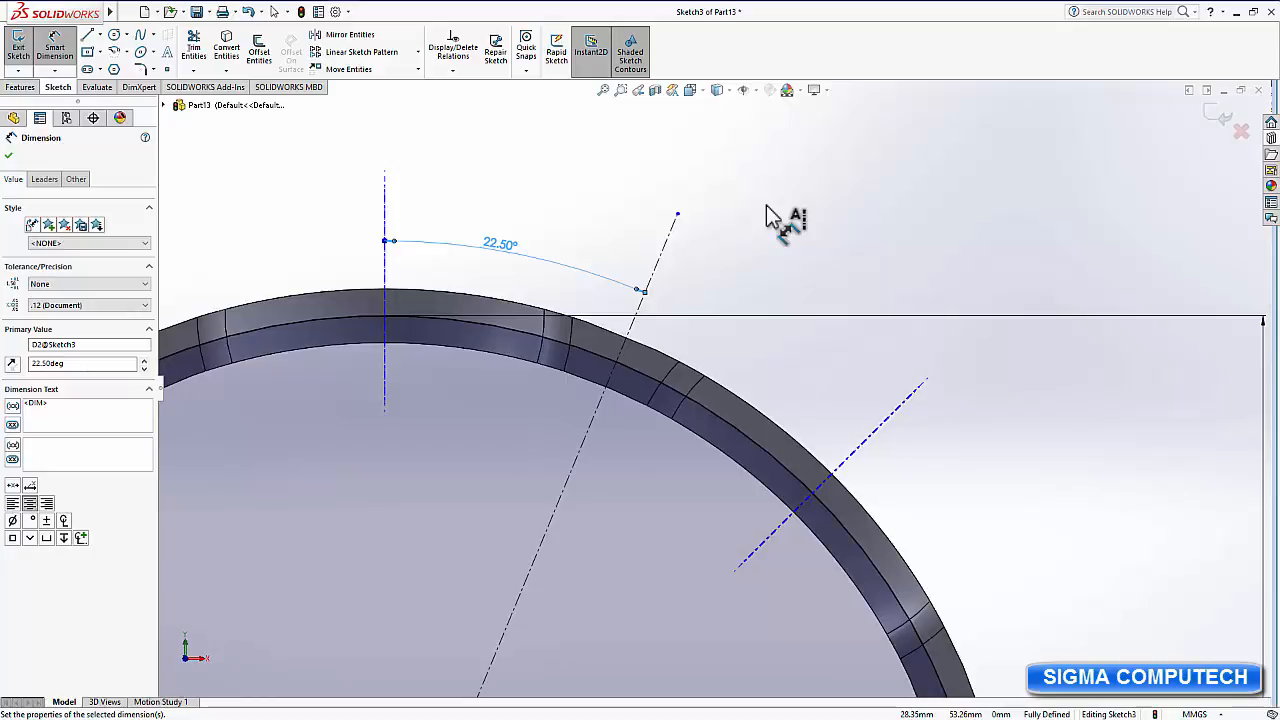
key("Escape")
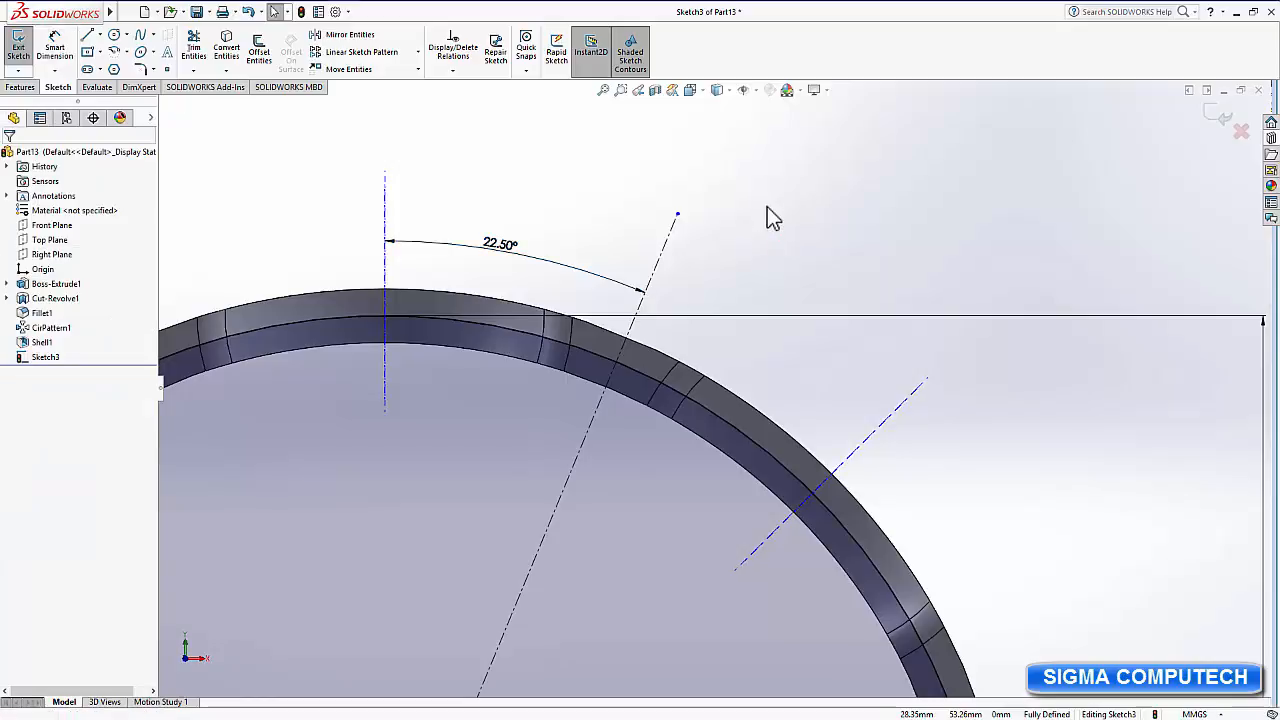
Sketch a circle about 2.36 mm in diameter where the slanted construction line crosses the 90 mm circle.
left_click(116, 40)
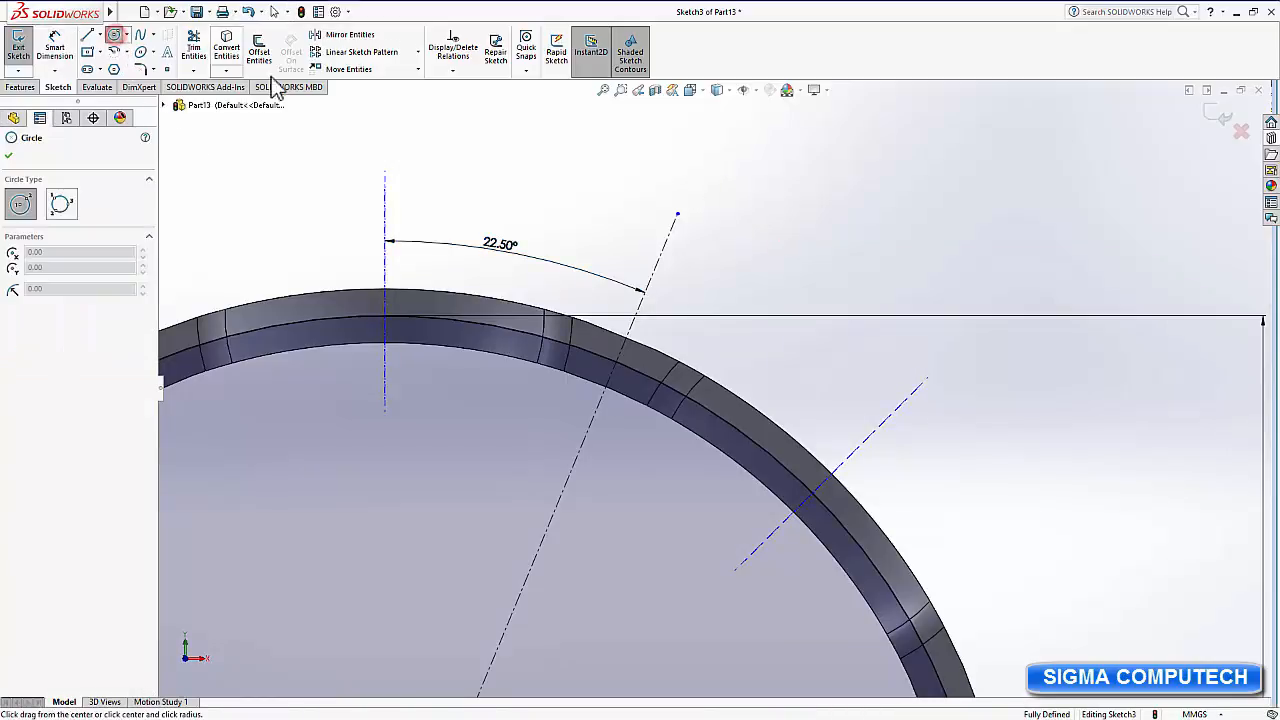
left_click(618, 364)
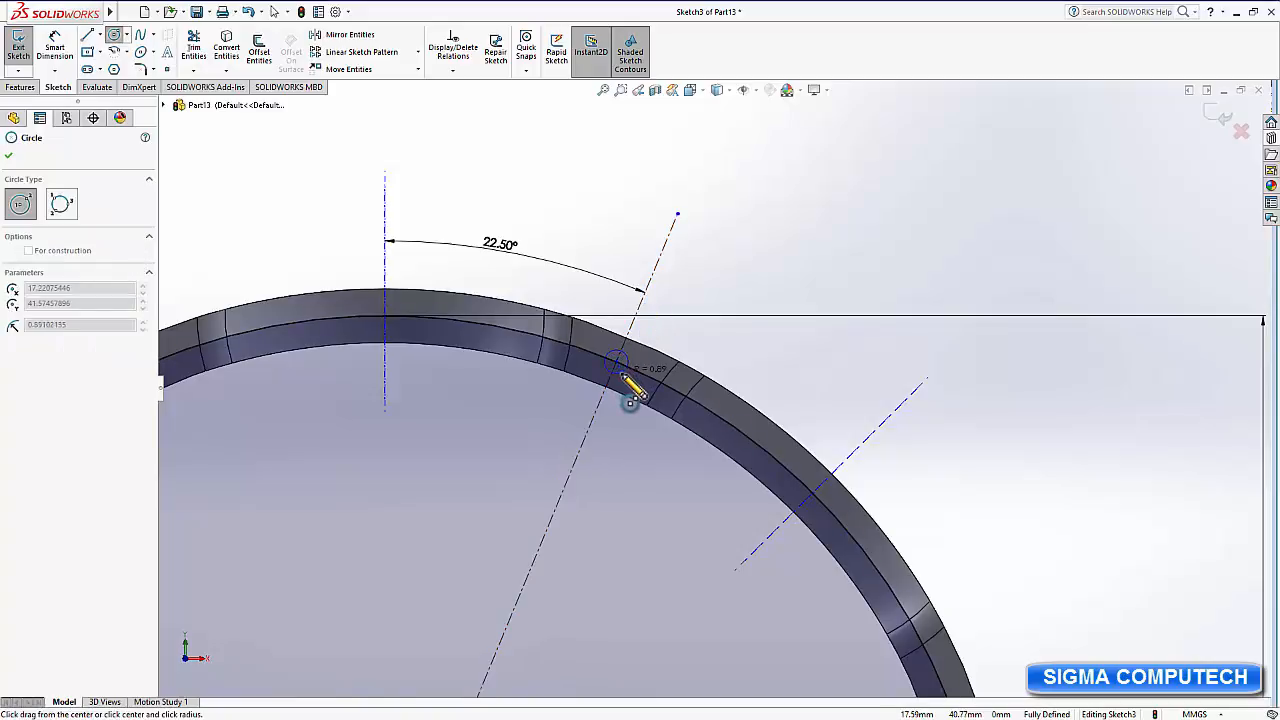
left_click(628, 382)
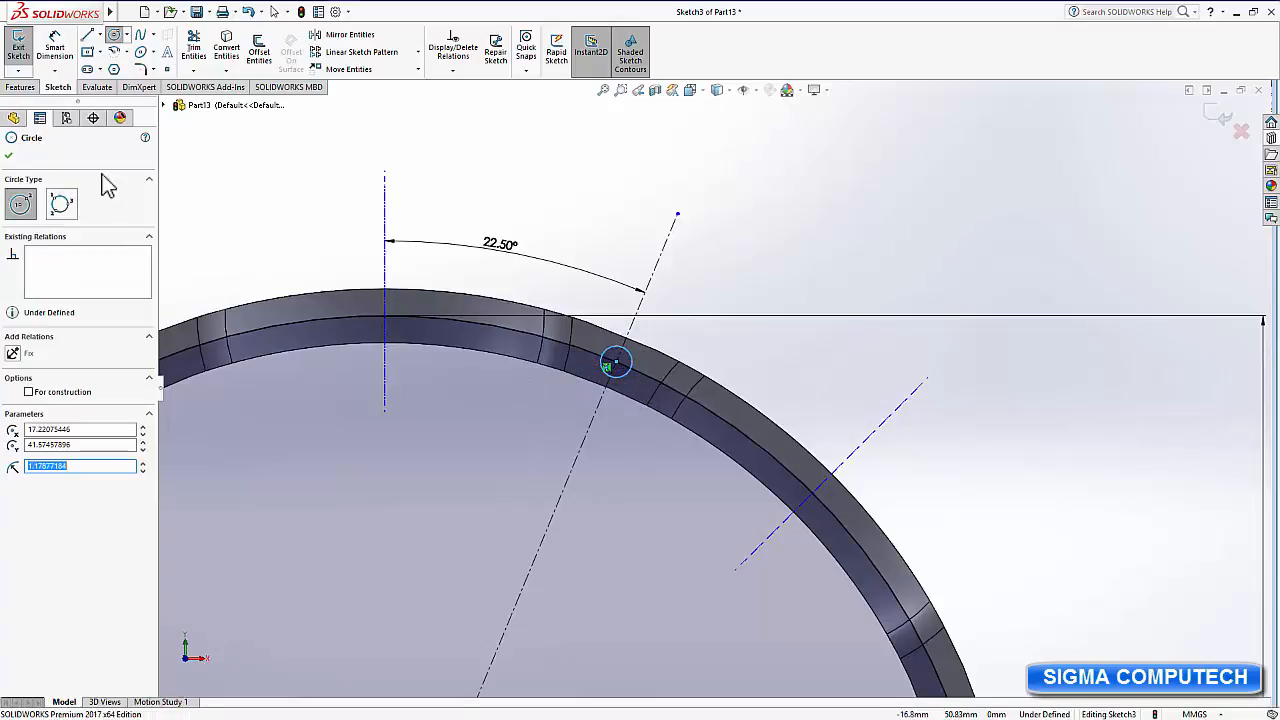
Dimension the small circle on the slanted construction line and set its diameter to 2 mm.
left_click(55, 48)
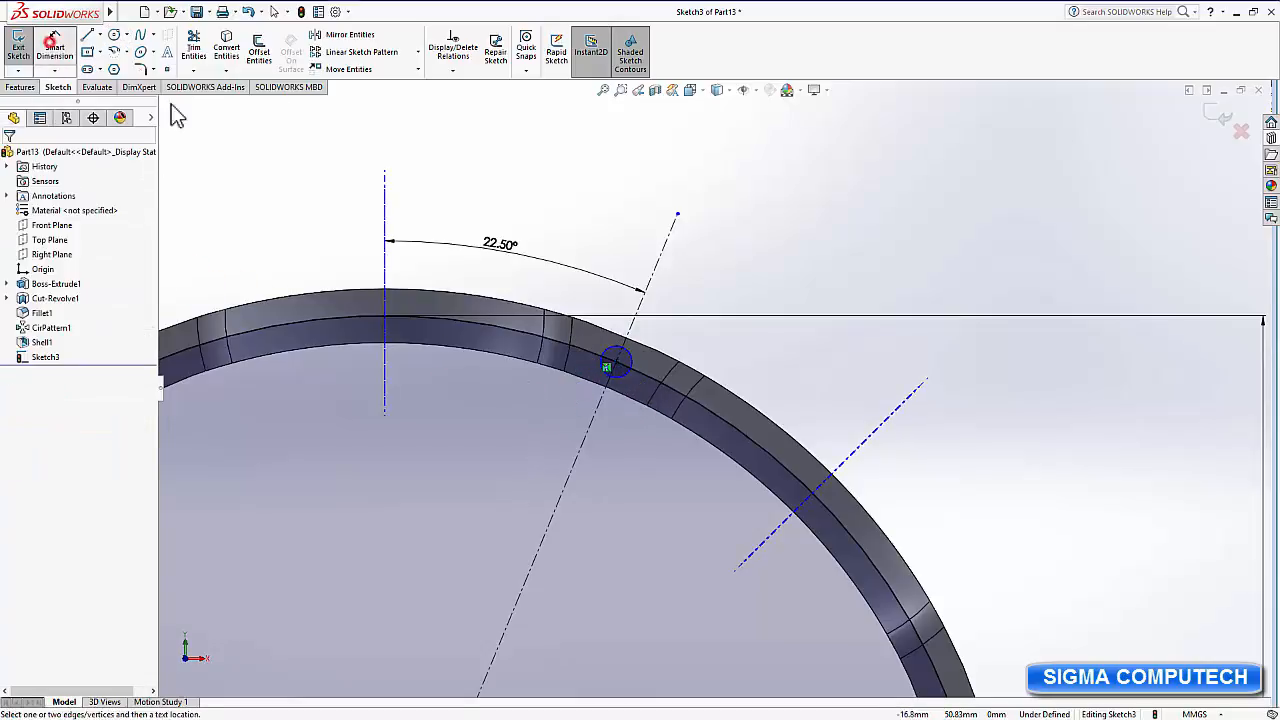
left_click(617, 362)
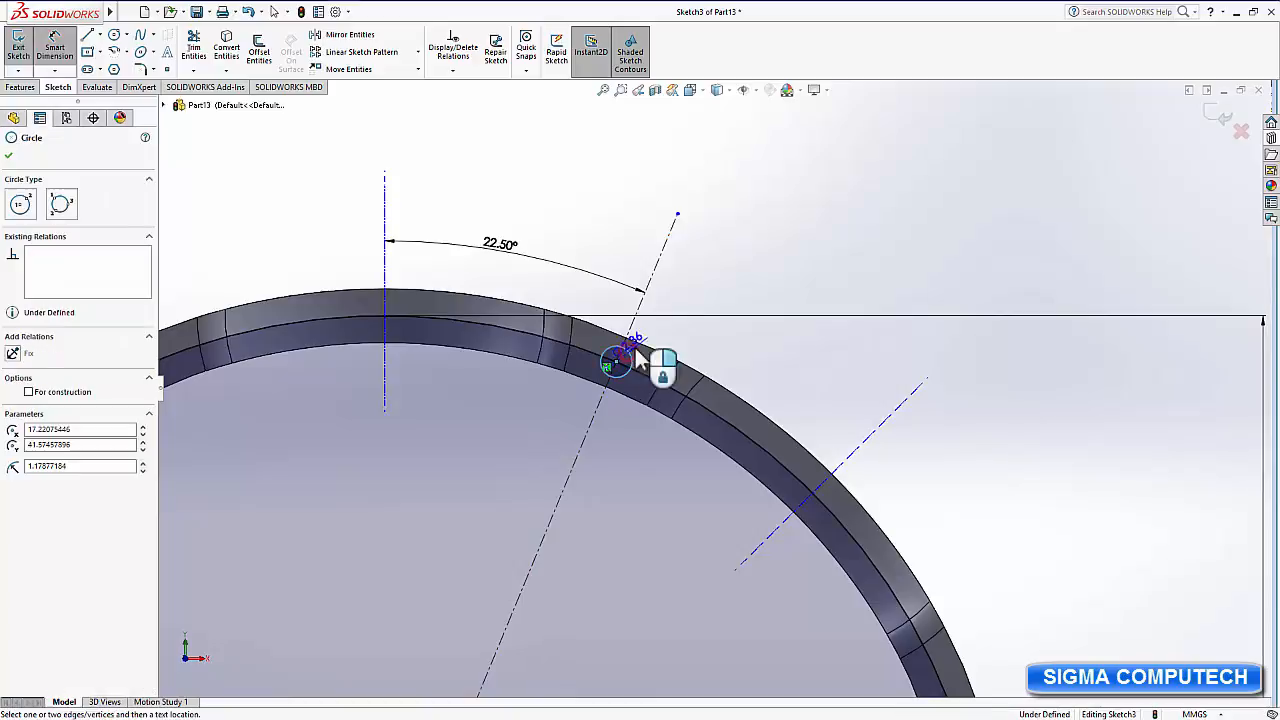
left_click(672, 342)
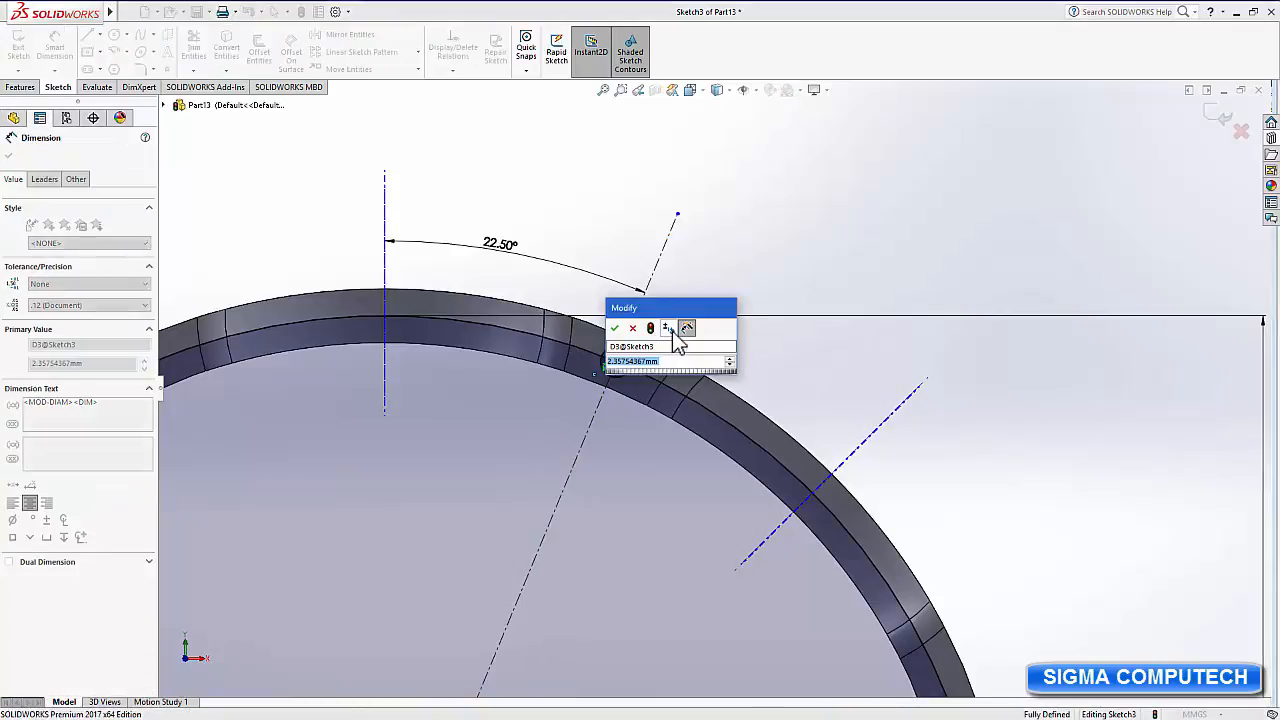
left_click(646, 362)
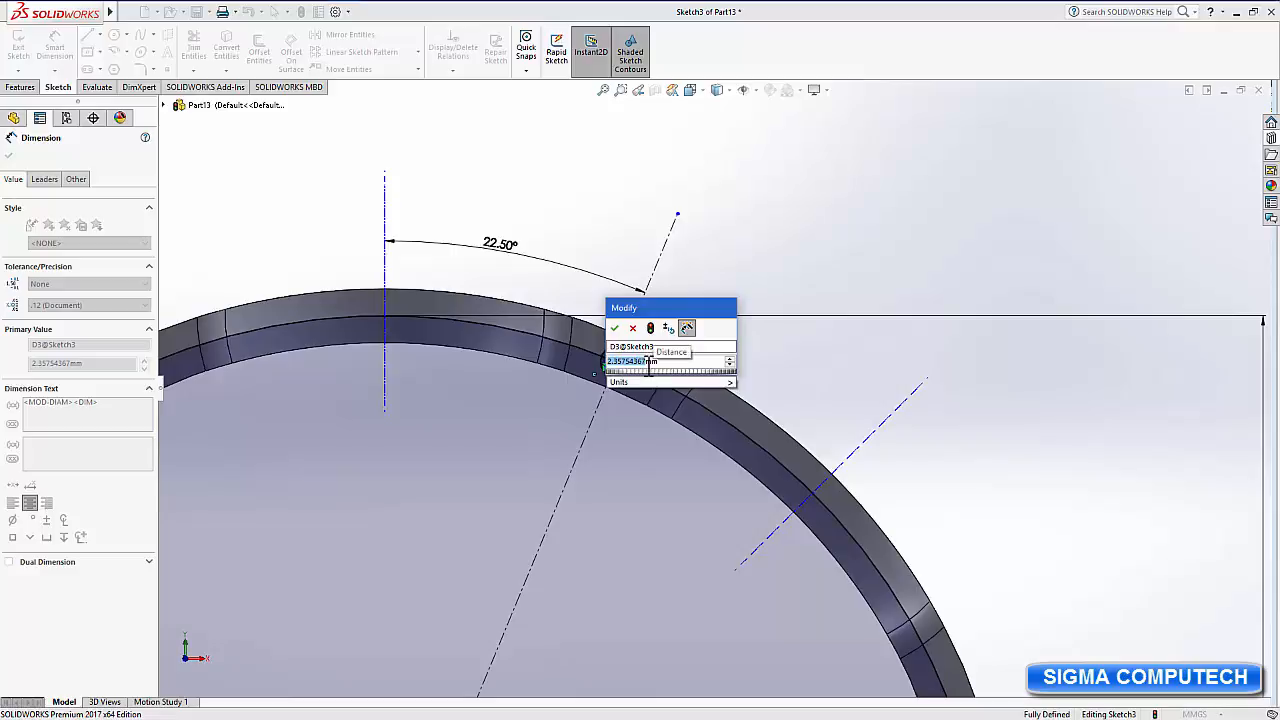
type("2")
key("Return")
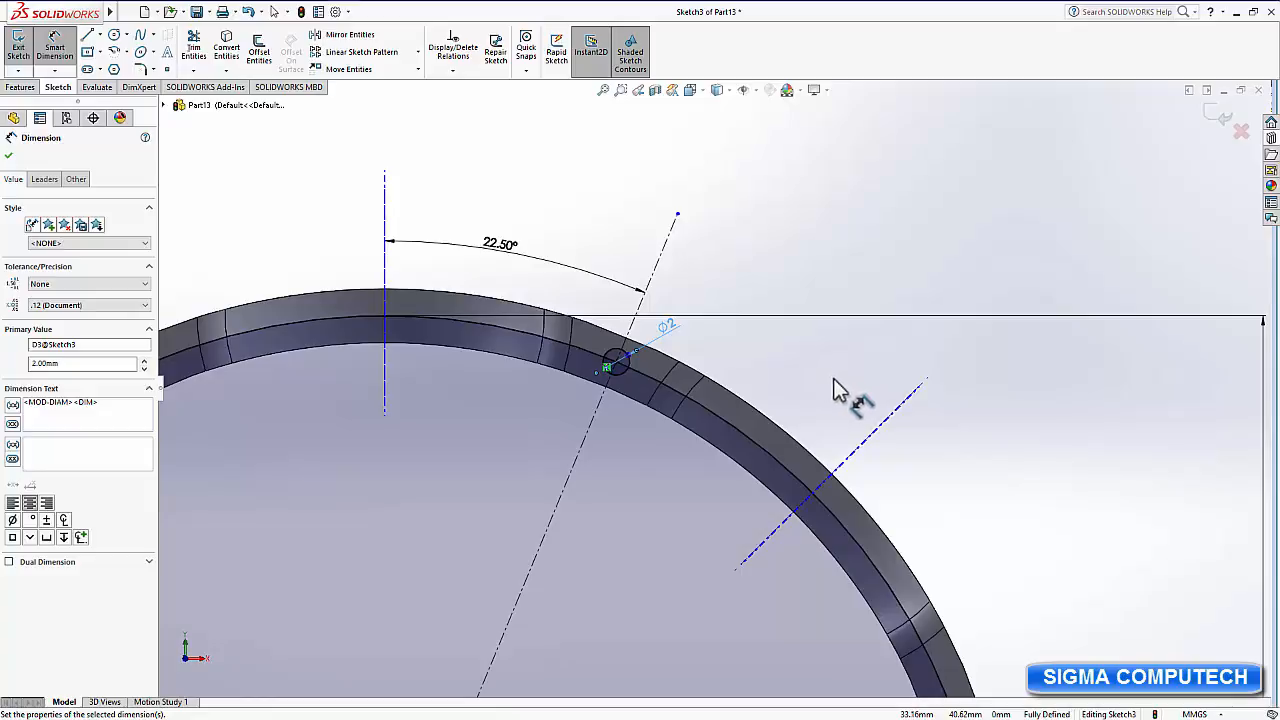
scroll(838, 392, "up", 4)
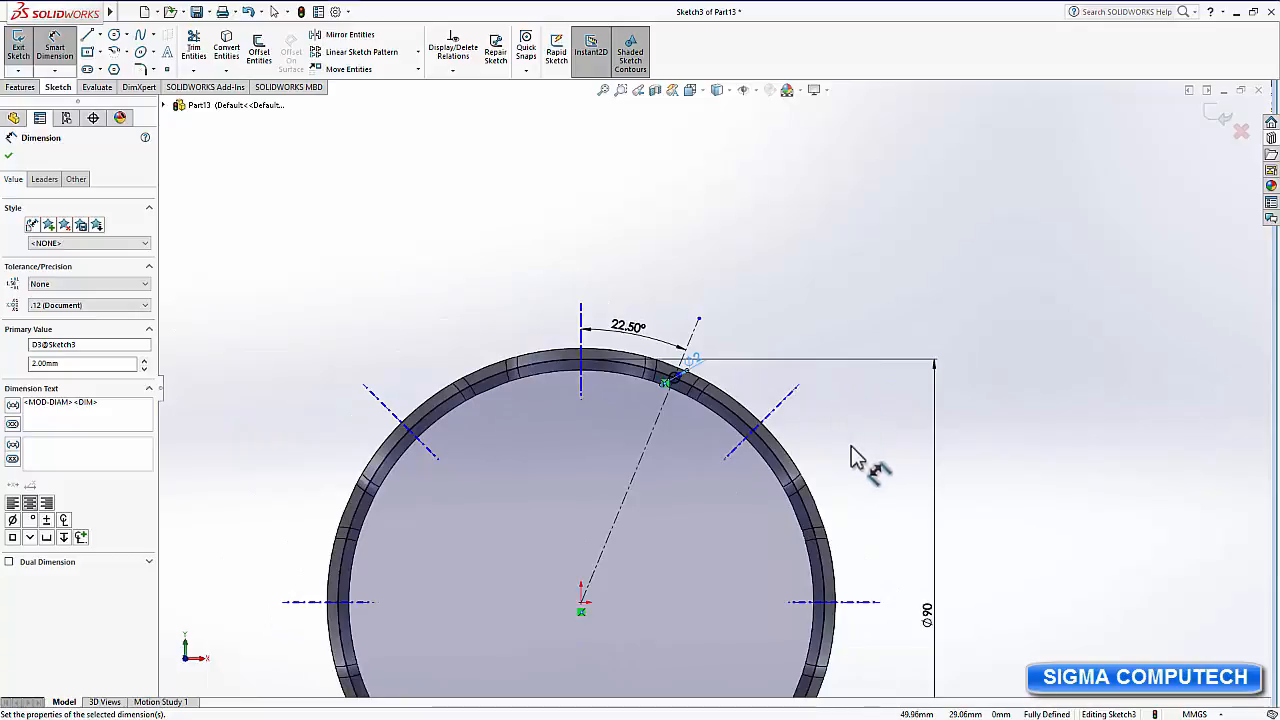
middle_click_drag(853, 458, 798, 525)
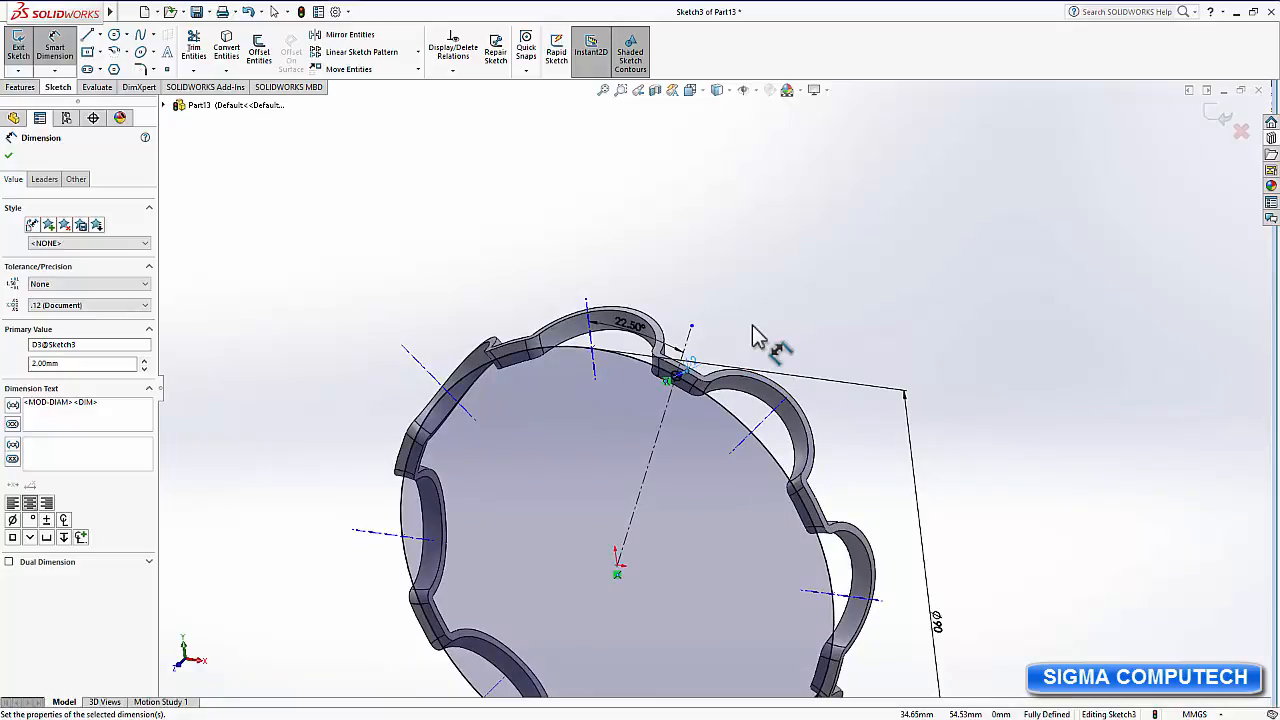
key("Escape")
key("Escape")
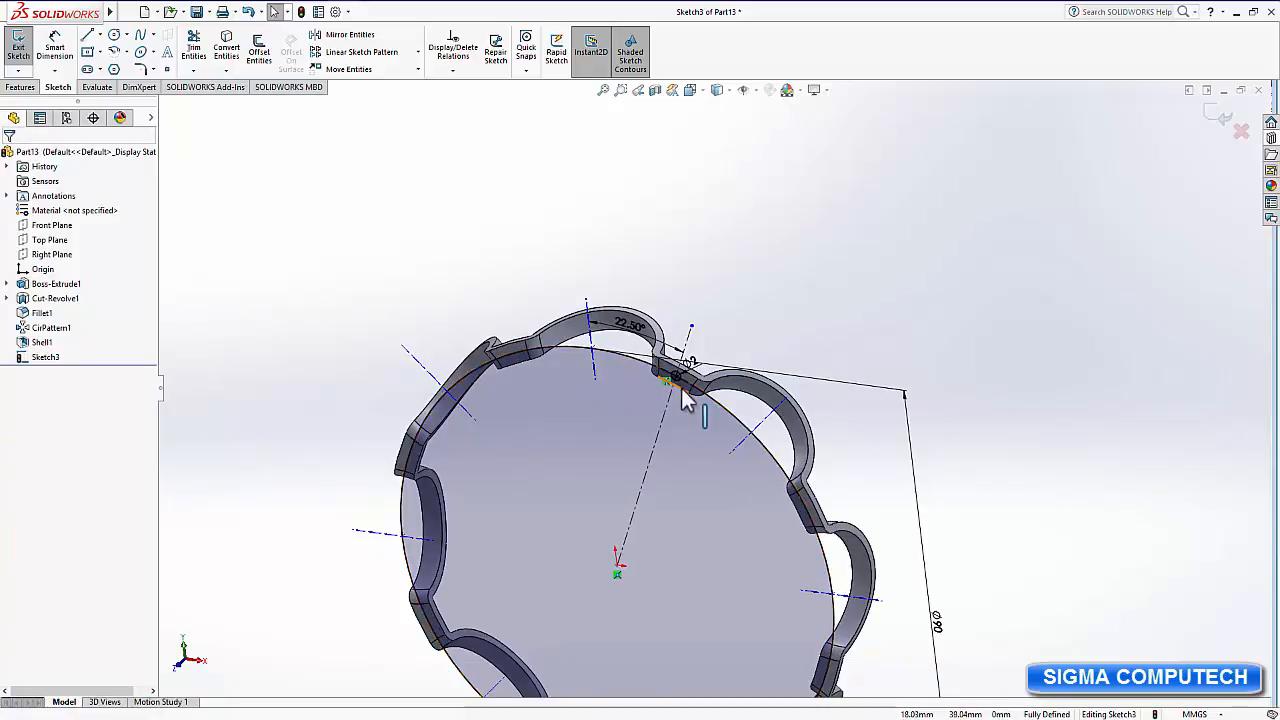
Delete the large 90 mm circle from the sketch, accepting the loss of its associated dimension.
scroll(679, 432, "down", 6)
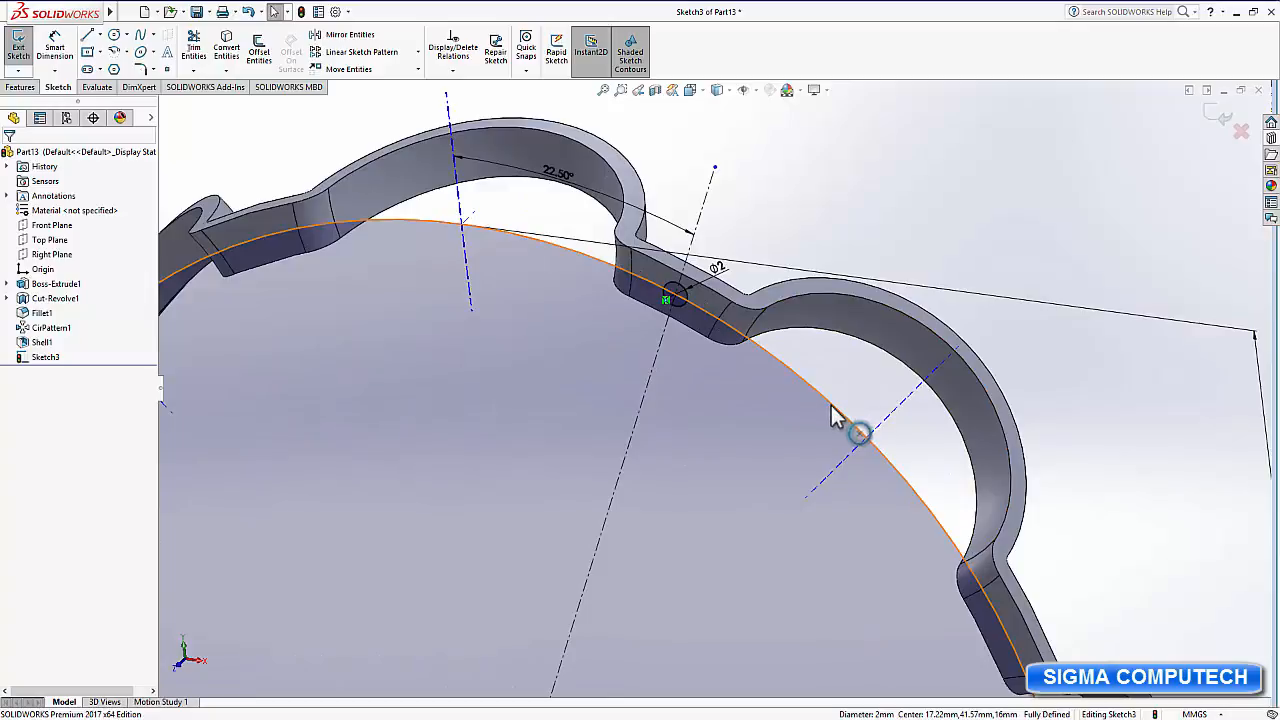
left_click(850, 424)
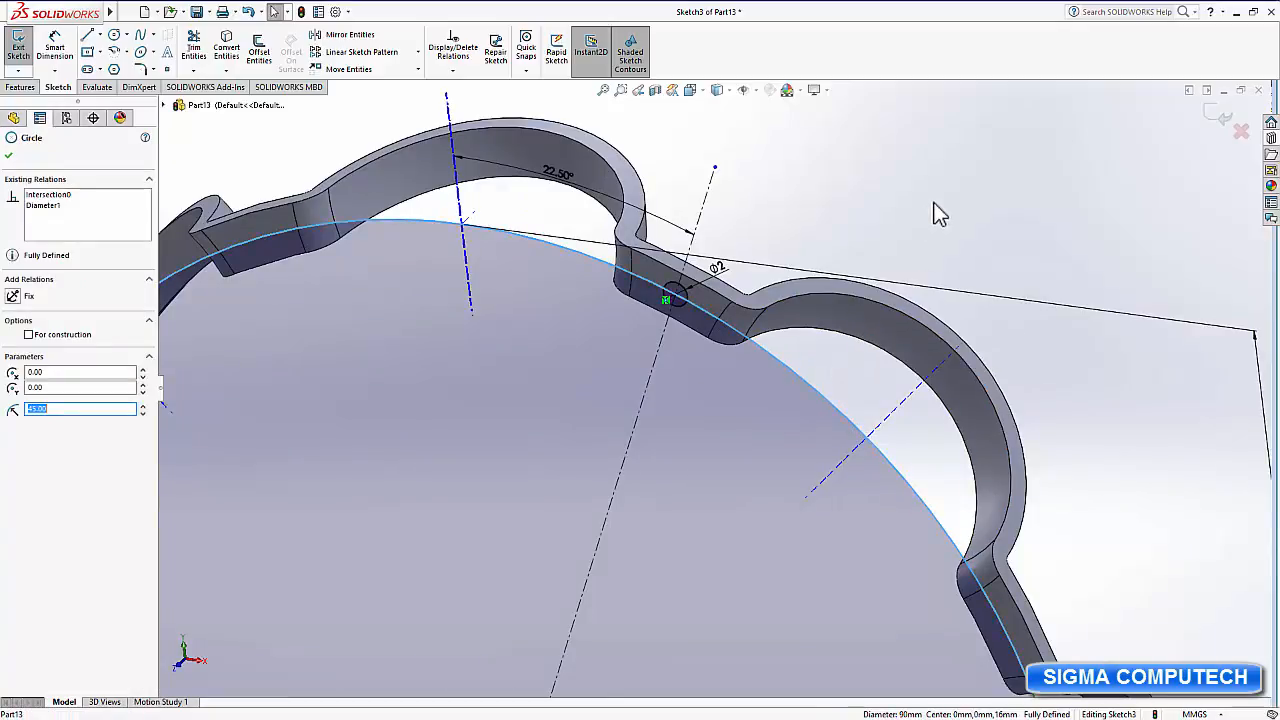
key("Delete")
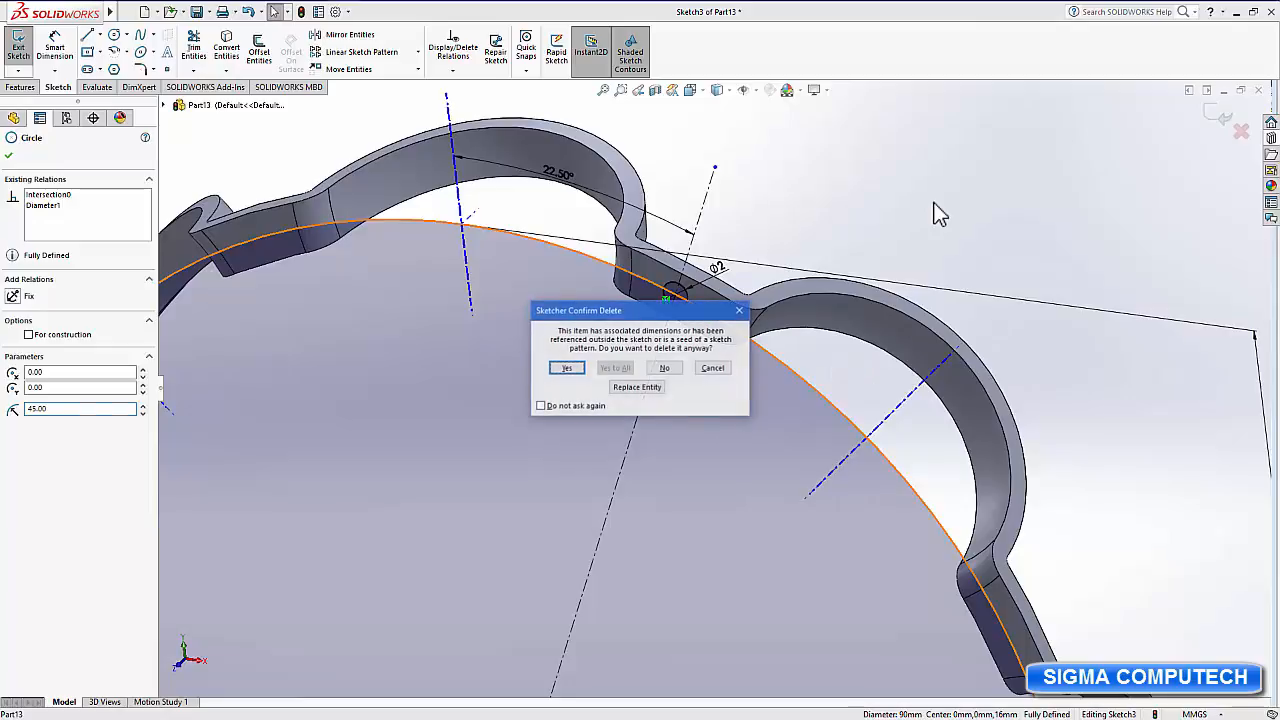
left_click(573, 368)
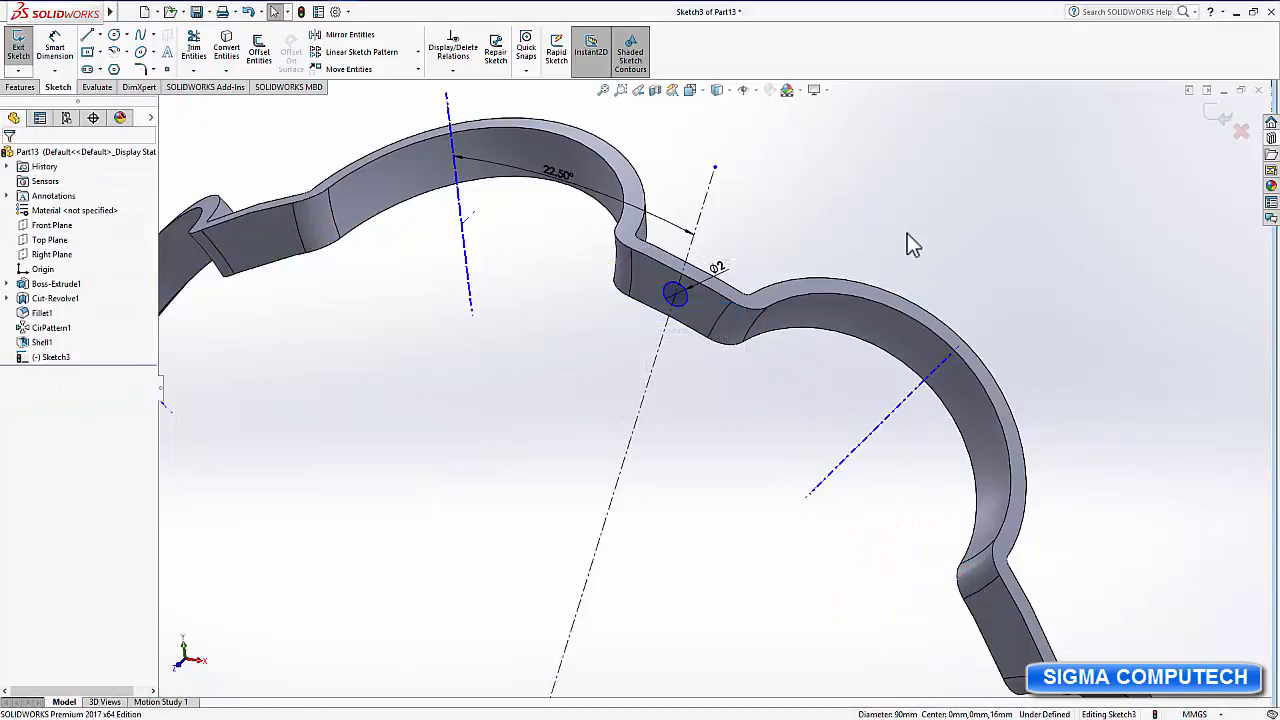
Cut the 2 mm circle through the ring wall with an Extruded Cut using the Through All end condition.
left_click(675, 292)
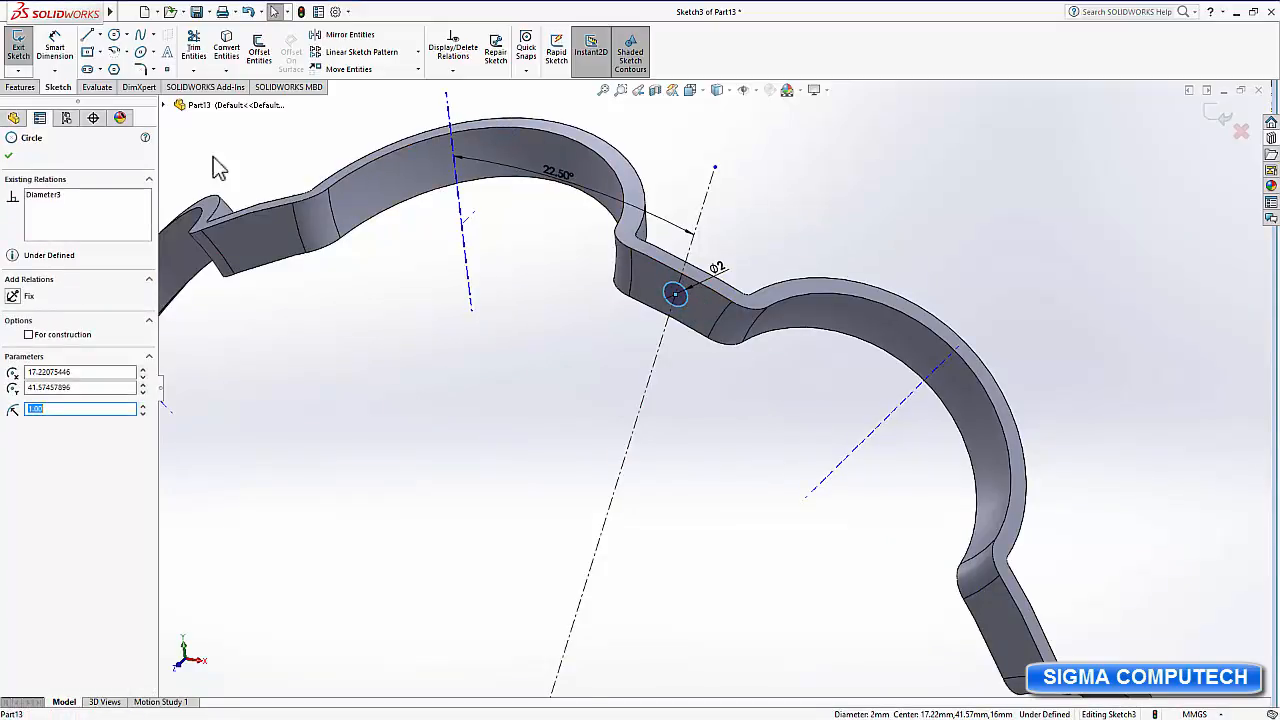
left_click(21, 87)
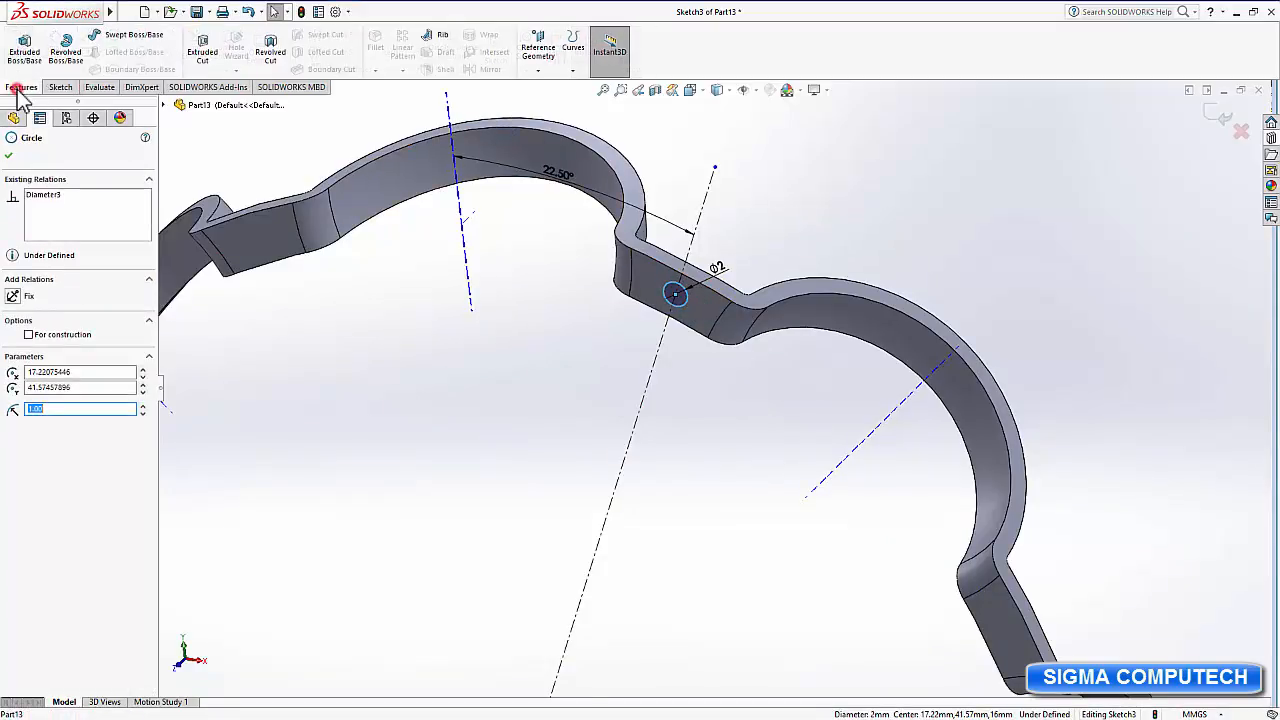
left_click(205, 55)
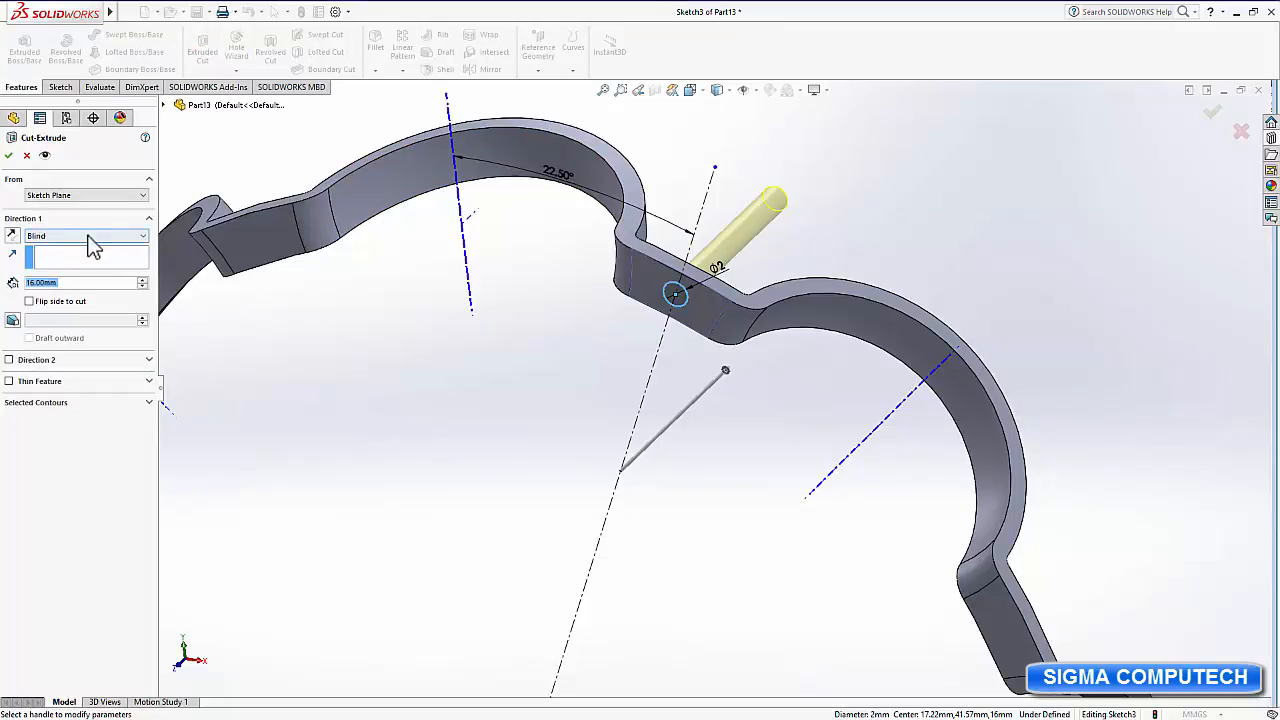
left_click(120, 236)
left_click(68, 251)
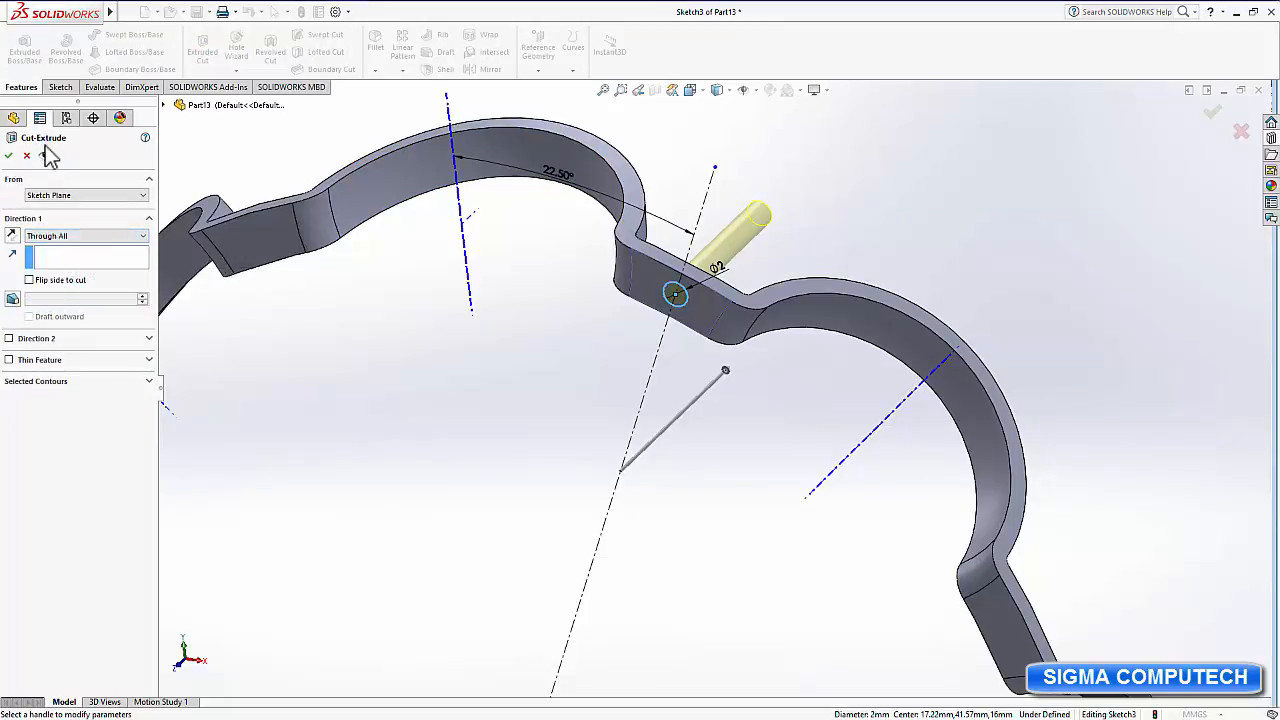
left_click(9, 157)
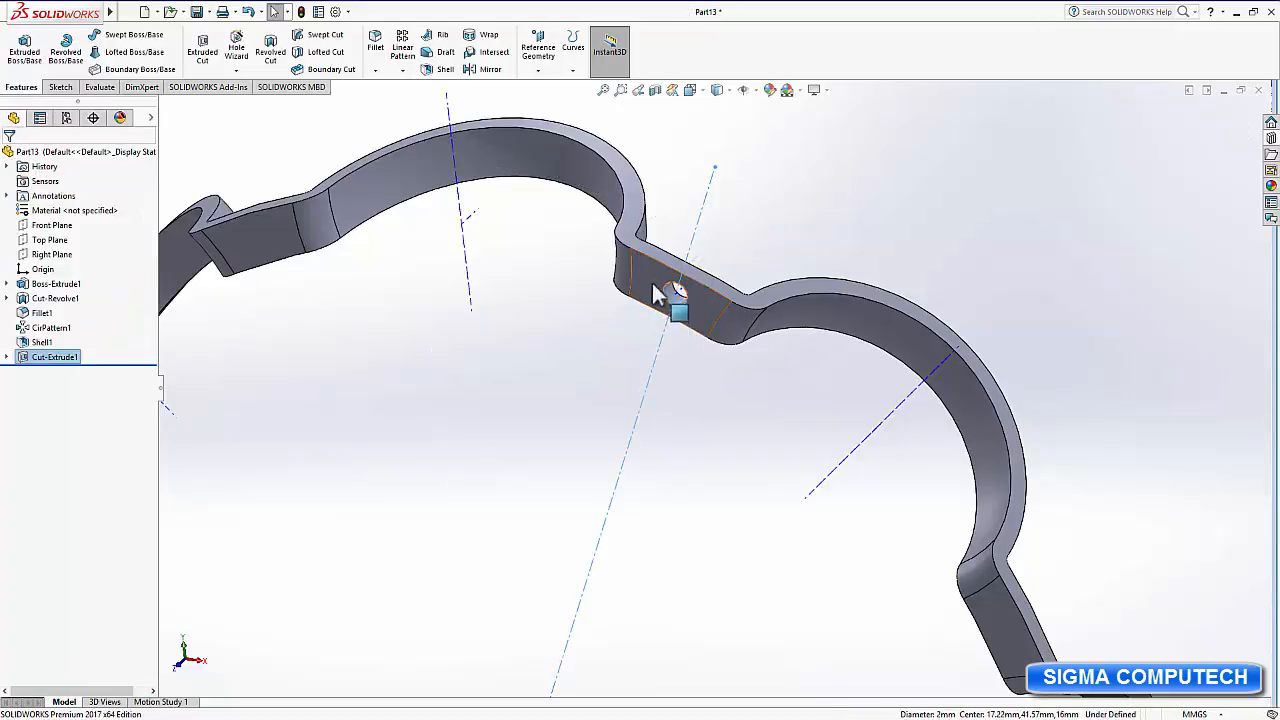
Pattern the 2 mm hole cut circularly about the ring's central axis, with 8 equally spaced instances over 360 degrees.
scroll(675, 310, "down", 2)
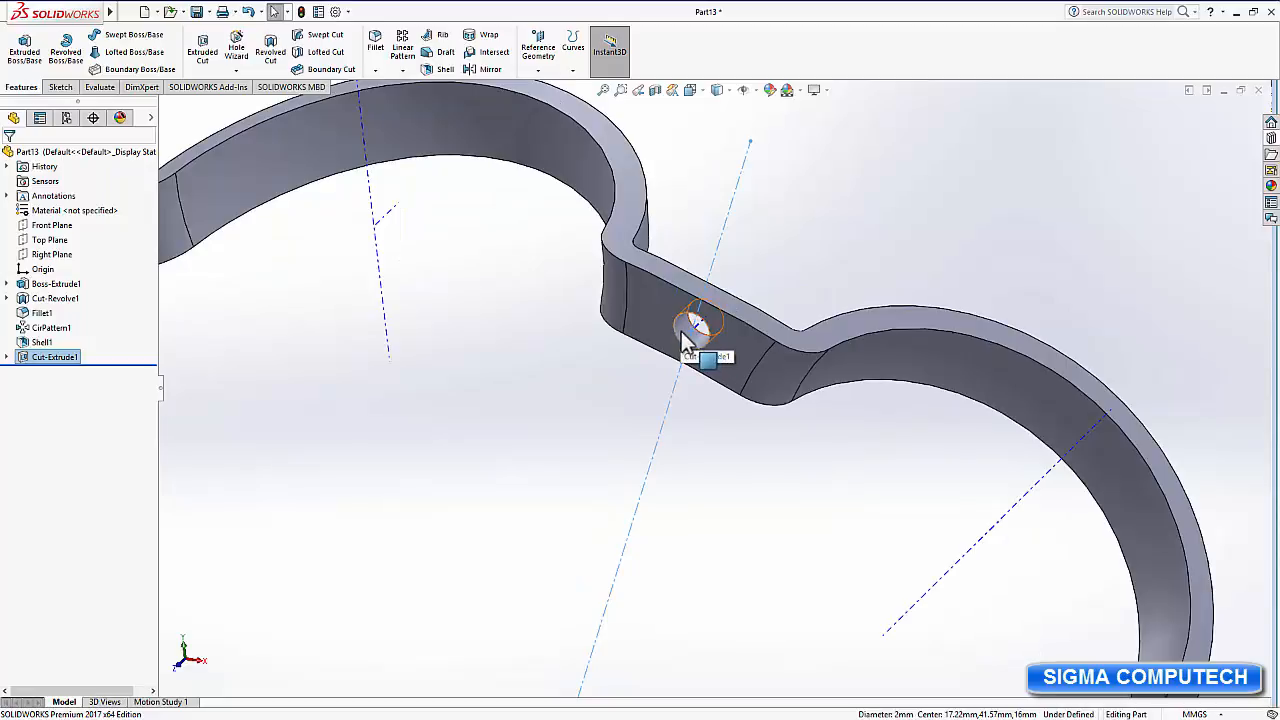
left_click(687, 332)
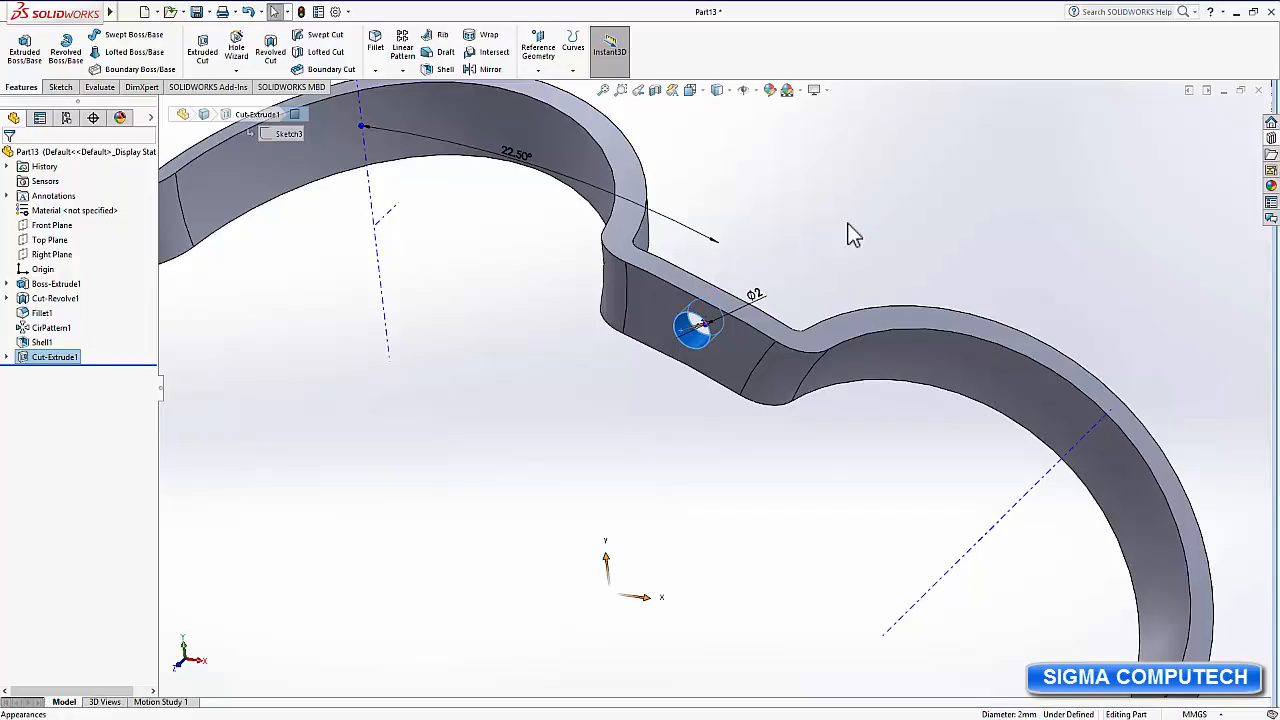
scroll(849, 241, "down", 3)
scroll(839, 246, "up", 5)
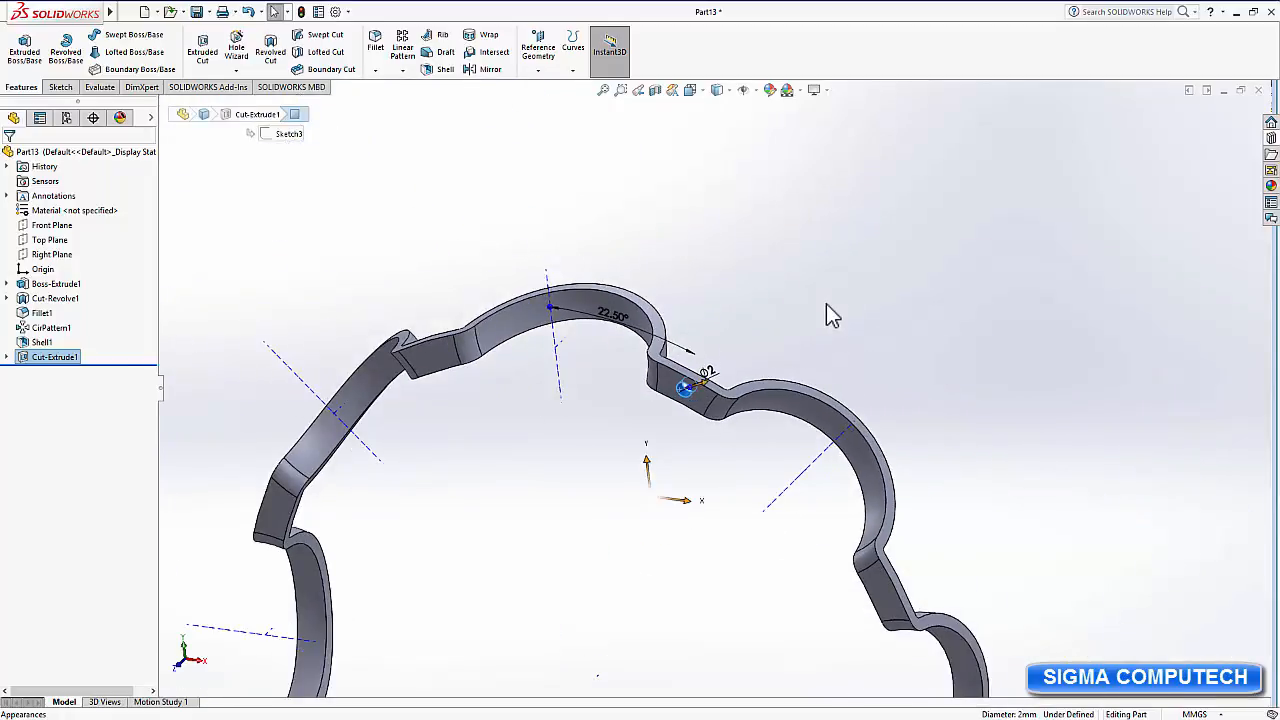
middle_click_drag(827, 306, 846, 166, "ctrl")
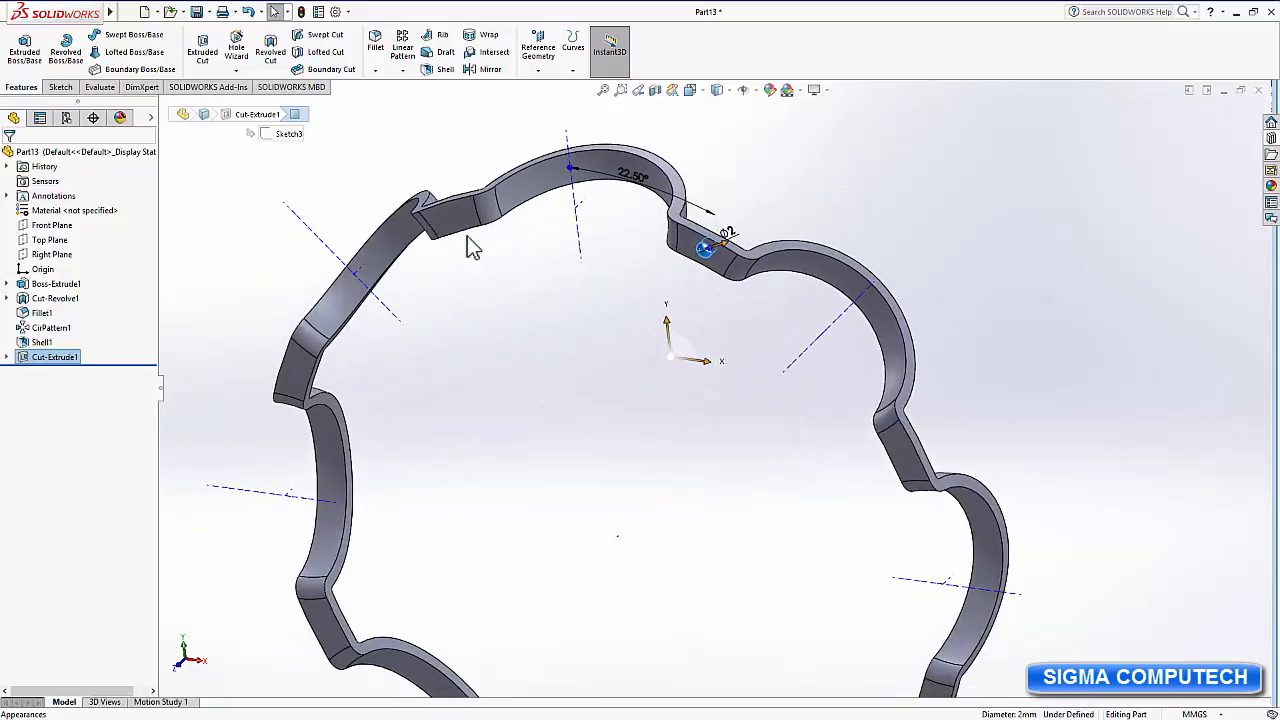
left_click(402, 70)
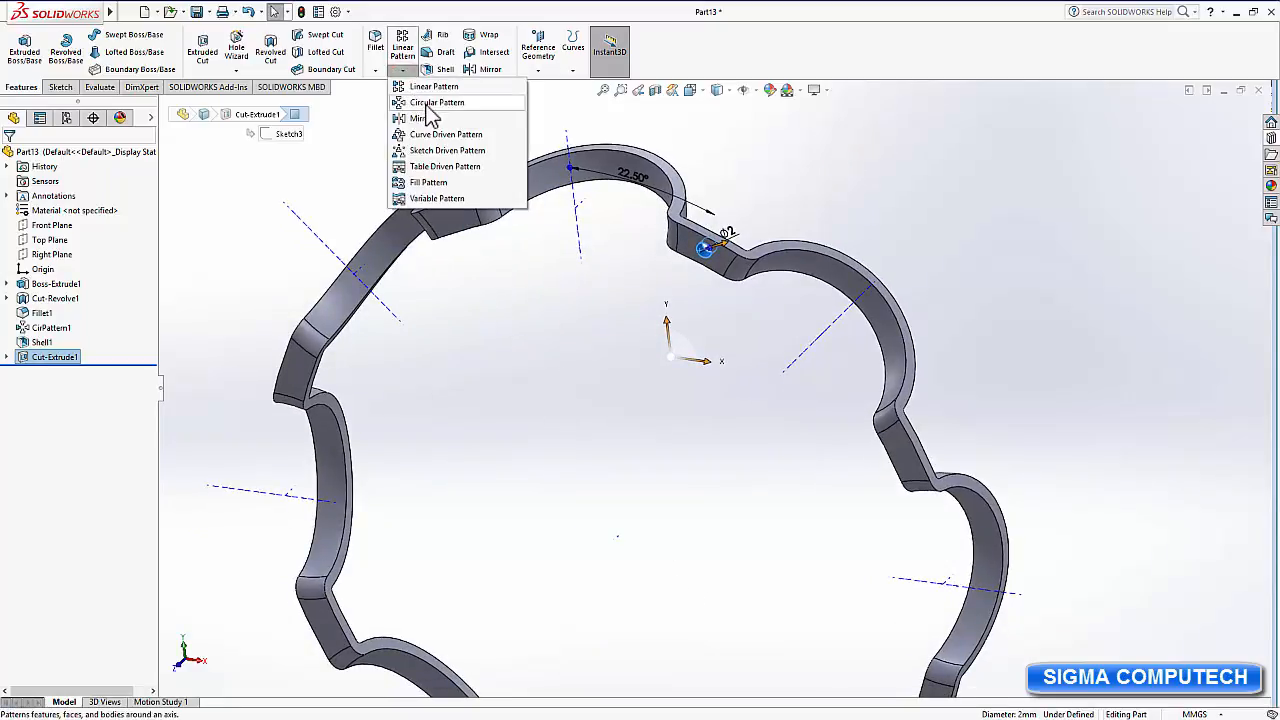
left_click(424, 102)
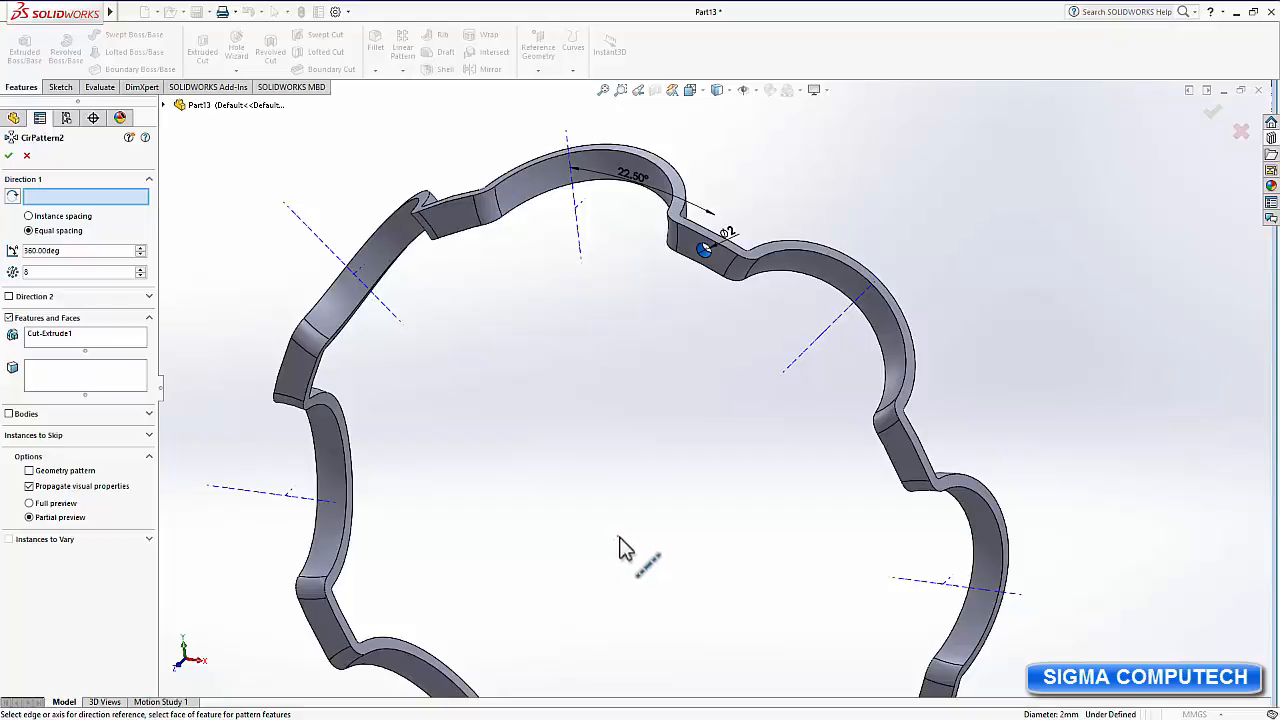
left_click(619, 540)
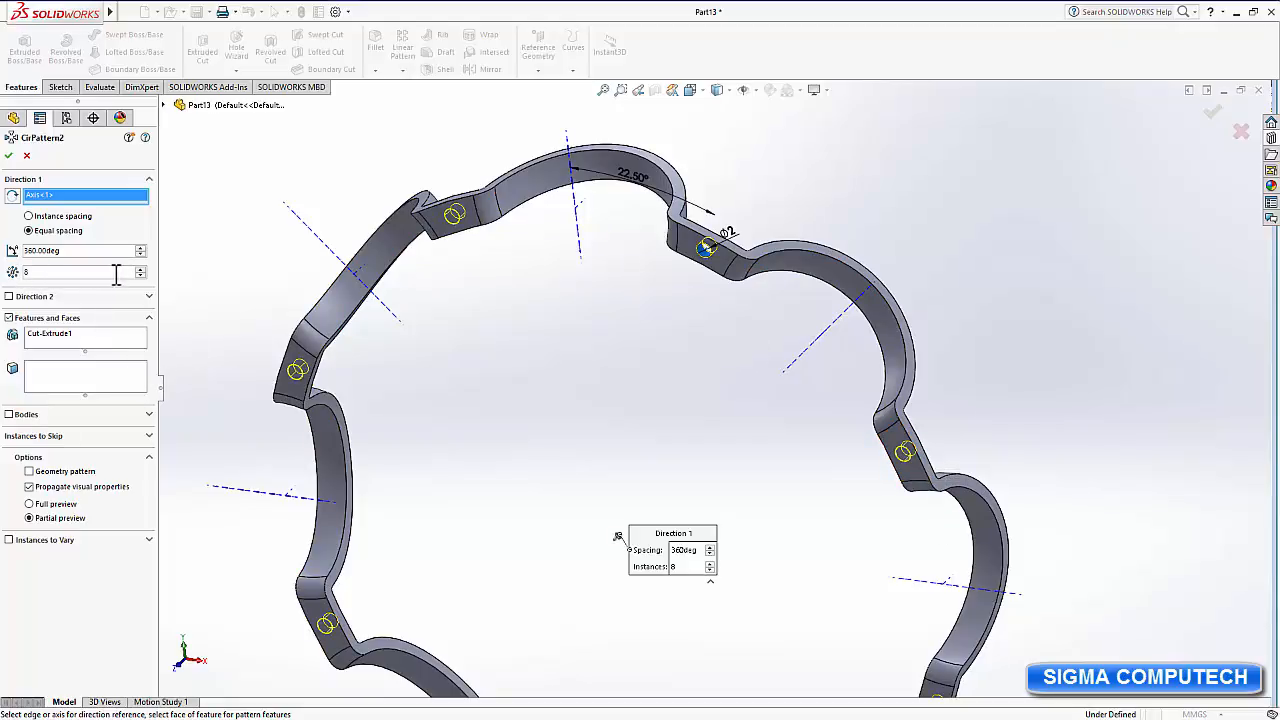
left_click(31, 272)
left_click(140, 277)
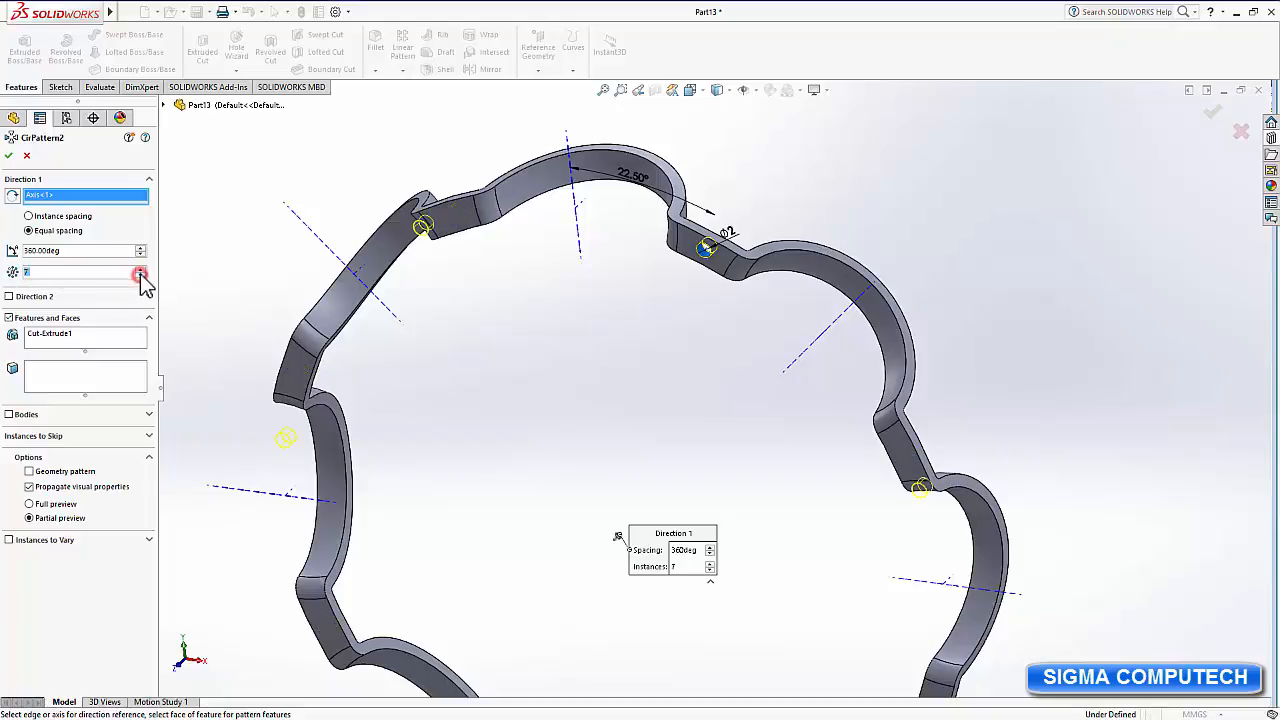
left_click(141, 269)
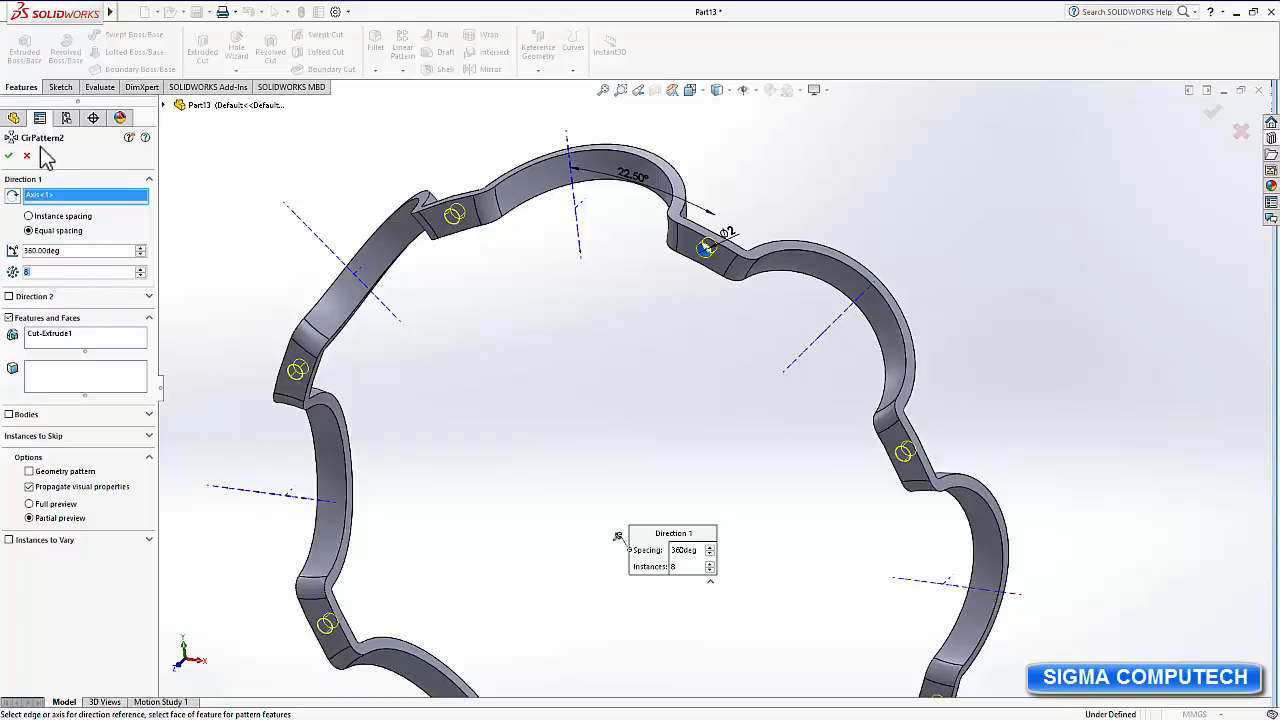
left_click(10, 157)
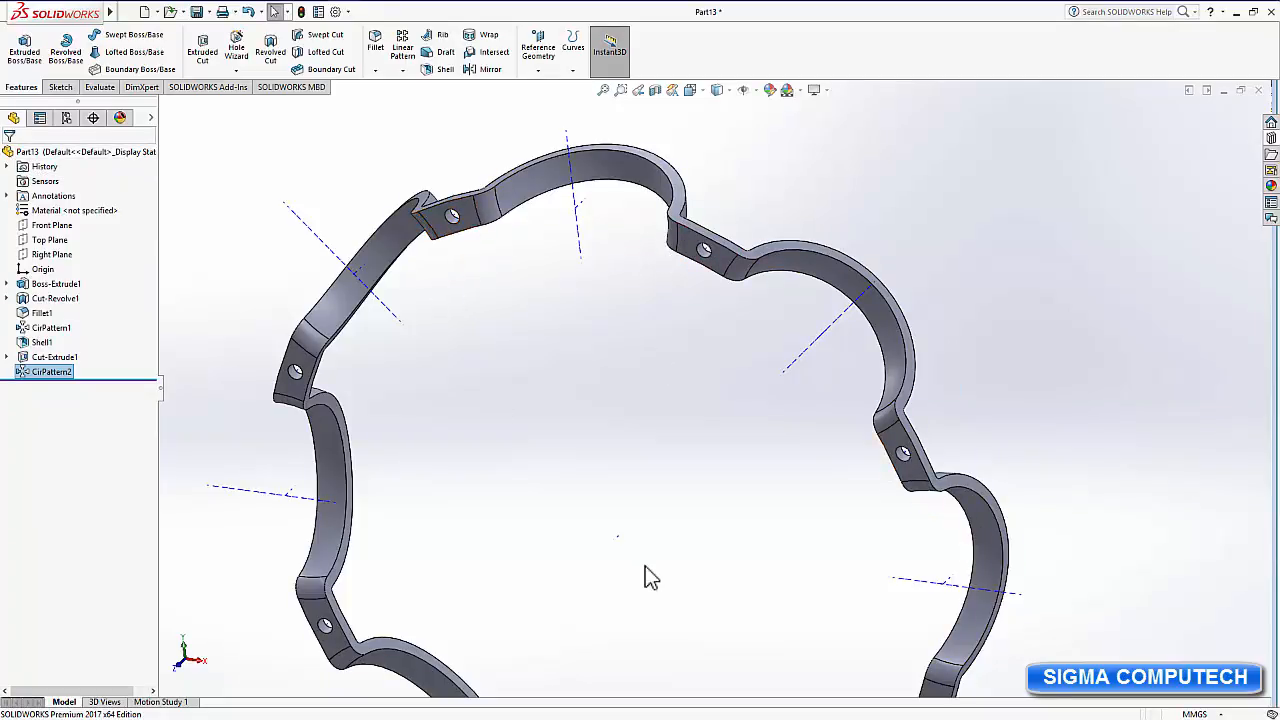
Hide the temporary axes and the reference axes so that only the ring's solid geometry is displayed.
scroll(645, 566, "up", 1)
scroll(648, 566, "down", 2)
scroll(648, 566, "up", 3)
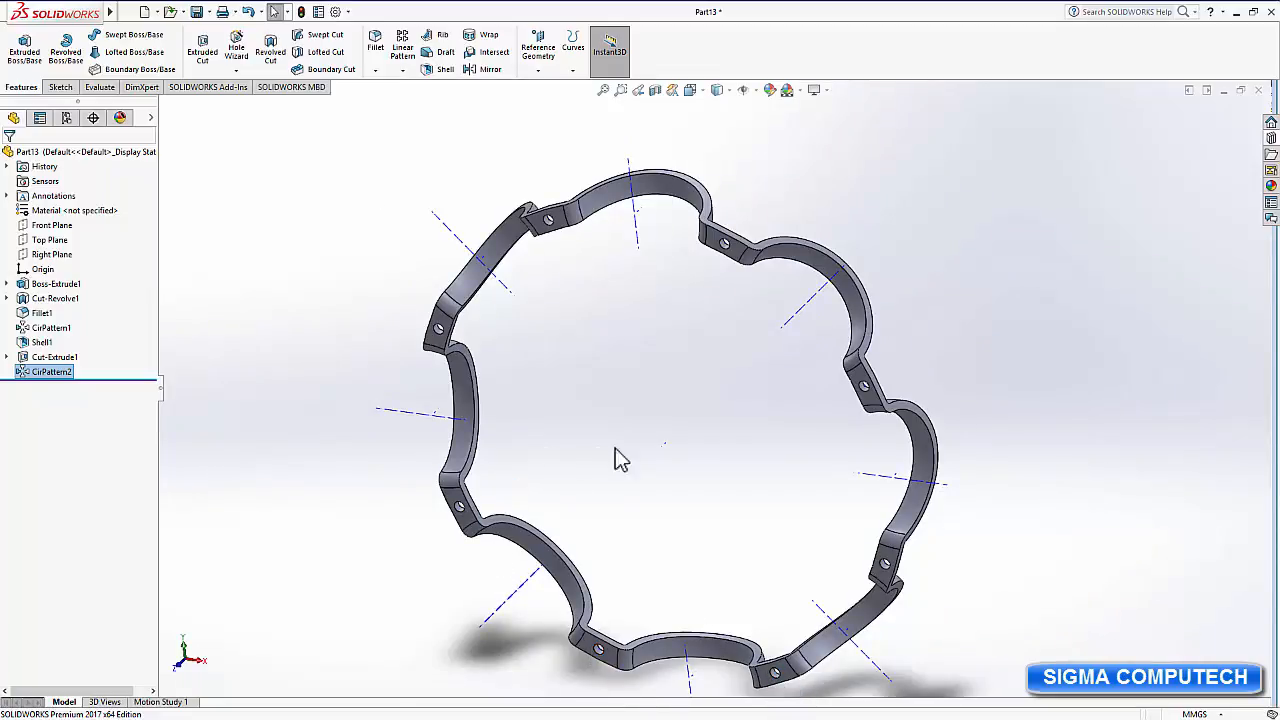
left_click(757, 91)
left_click(764, 129)
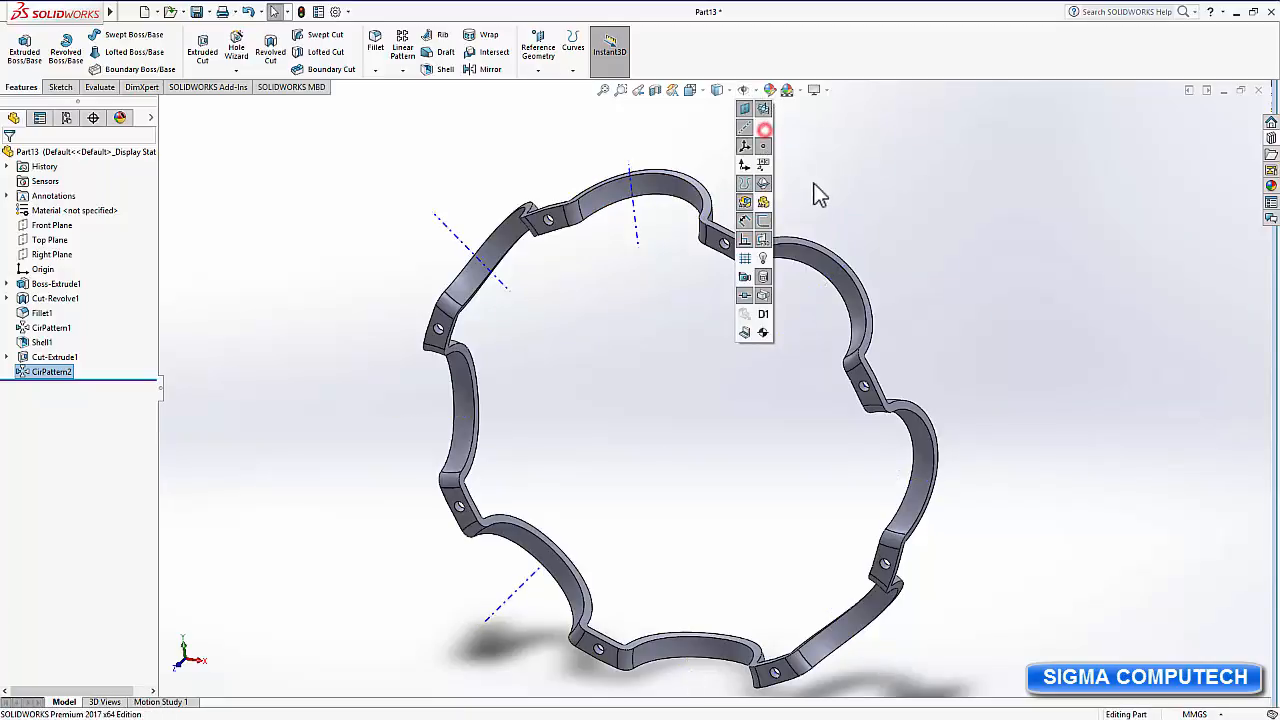
left_click(859, 180)
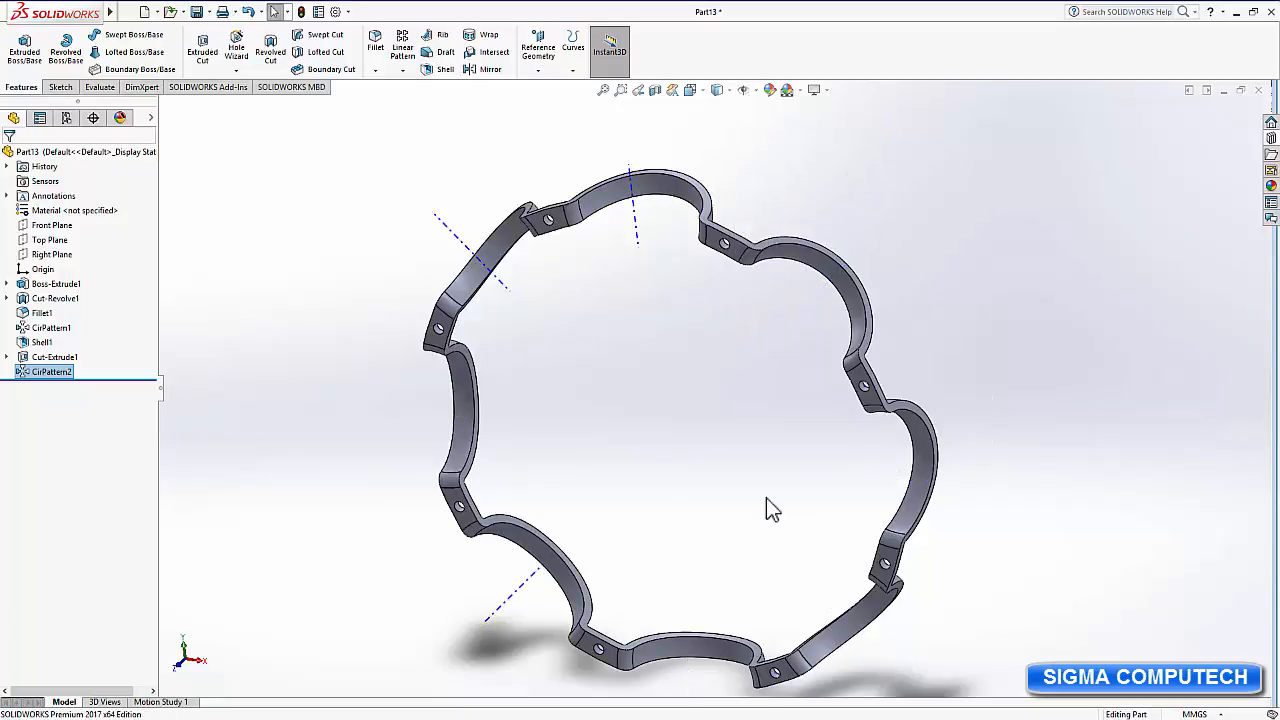
middle_click_drag(766, 498, 680, 465)
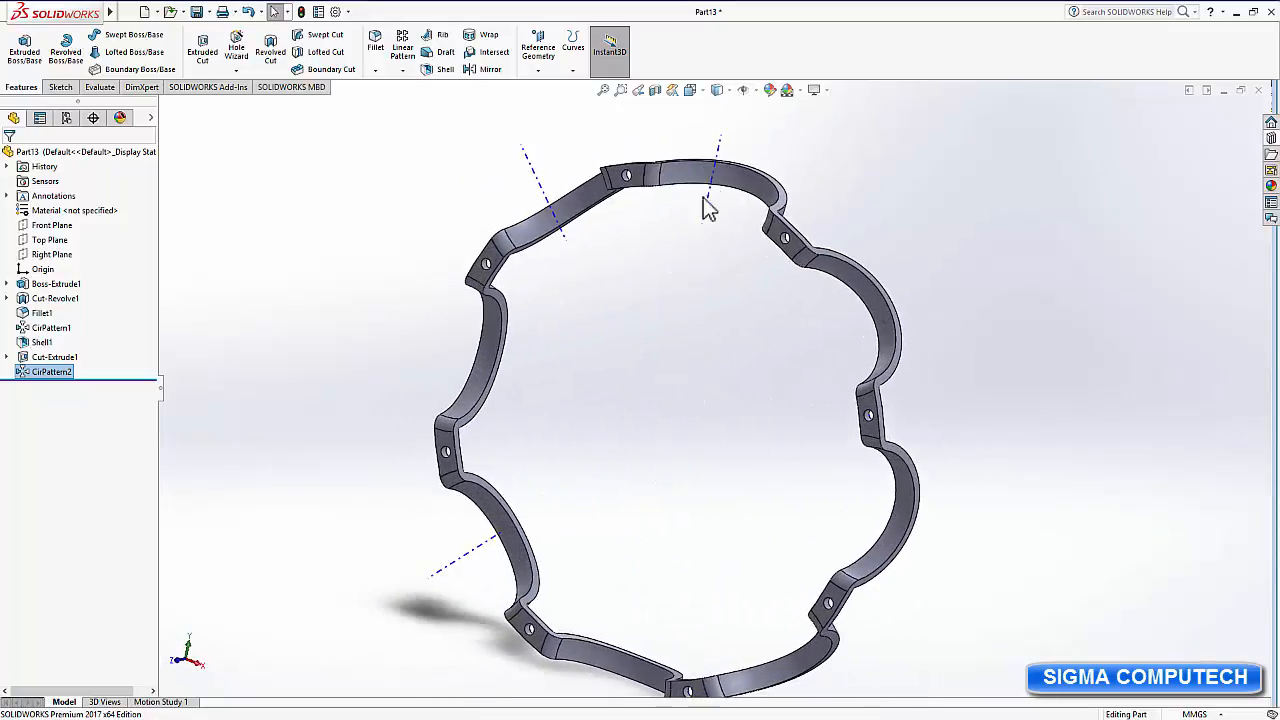
left_click(754, 90)
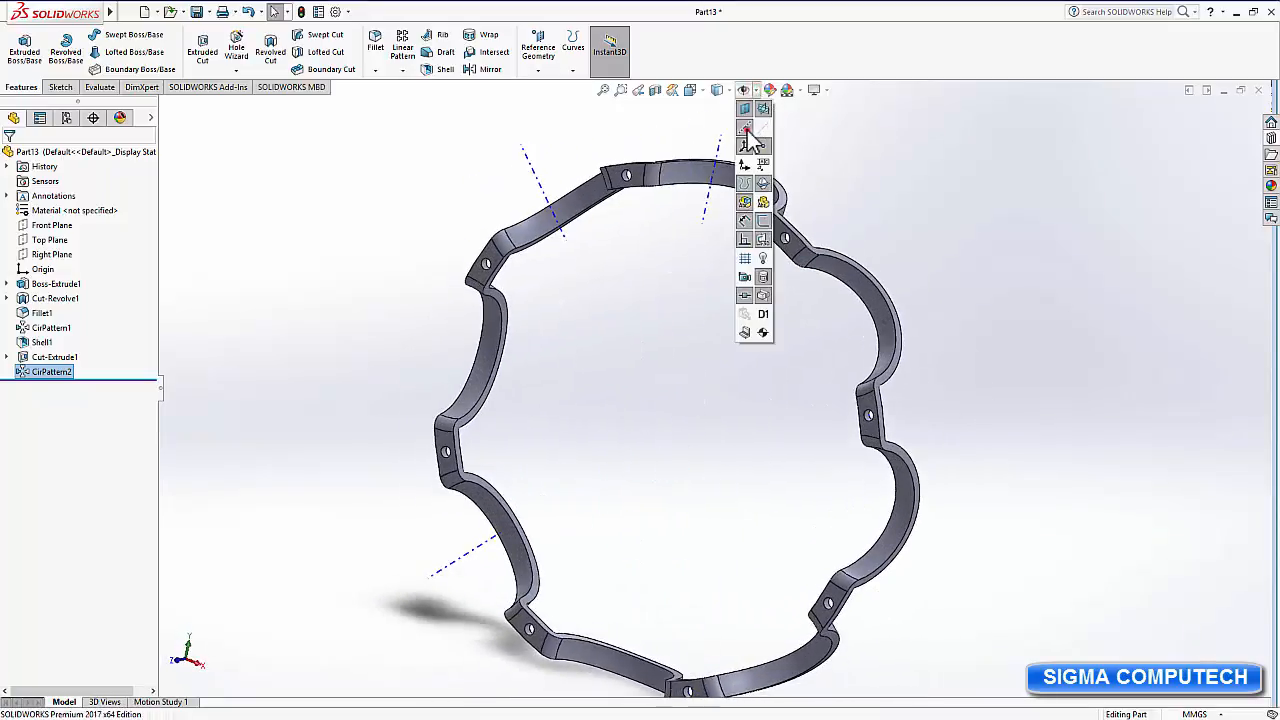
left_click(748, 130)
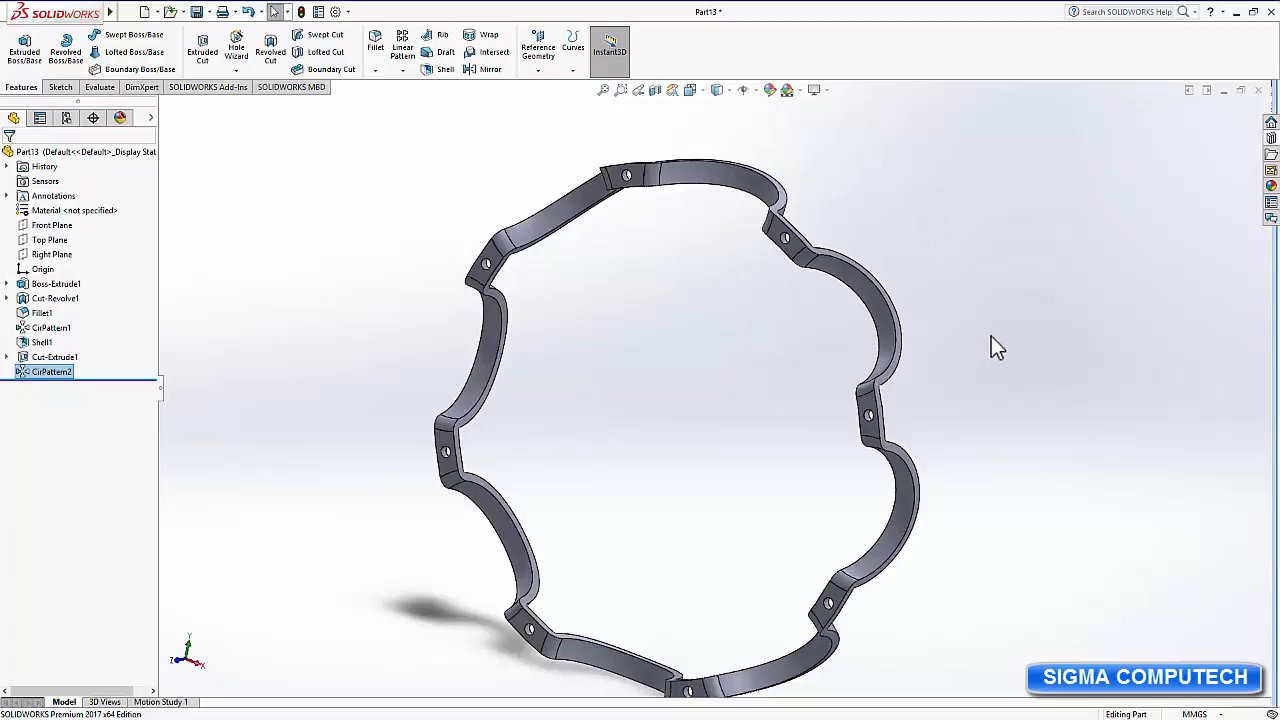
middle_click_drag(991, 337, 1017, 337)
left_click(1033, 418)
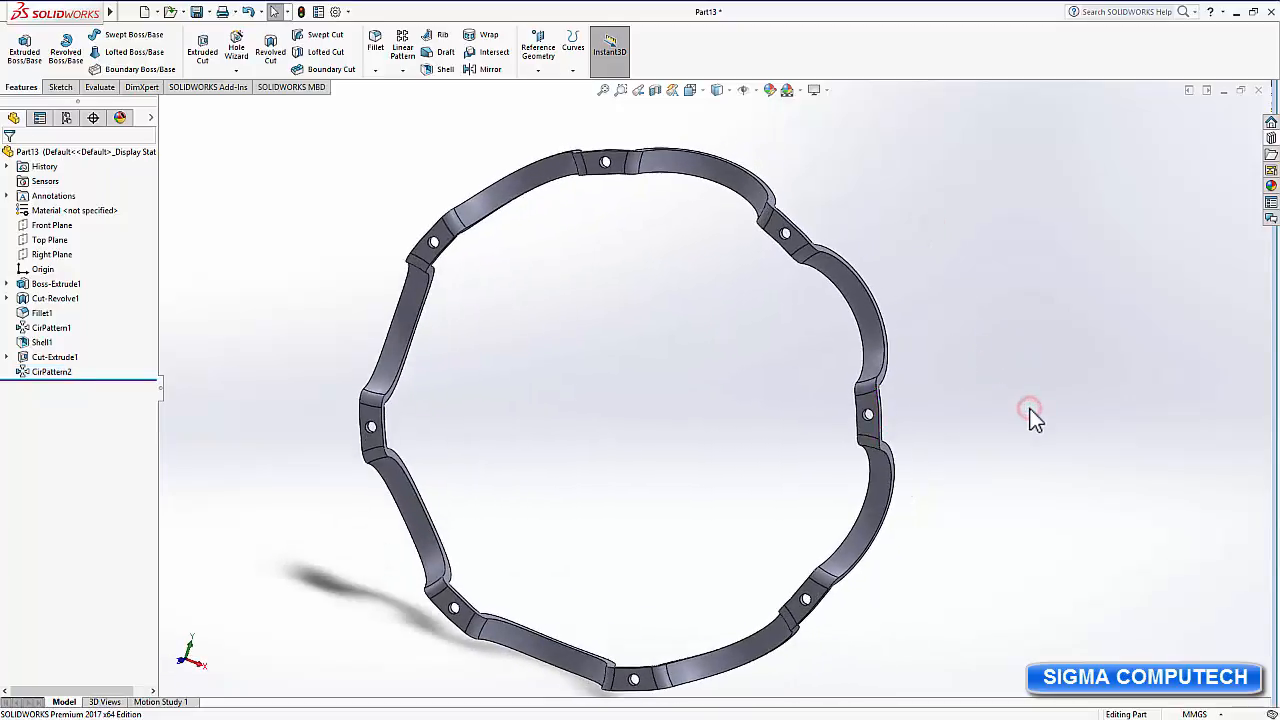
middle_click_drag(1035, 420, 995, 436)
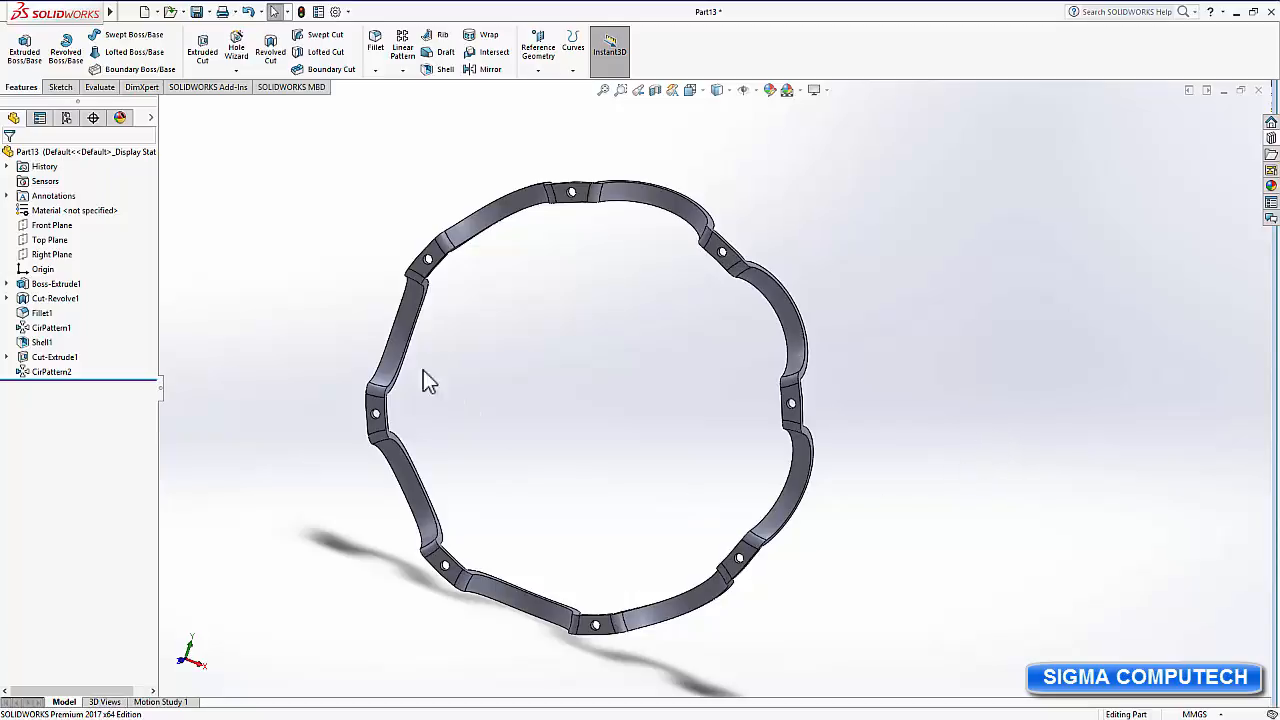
Save the part as Cage in the SIGMA BALL BEARING folder and close it.
left_click(196, 11)
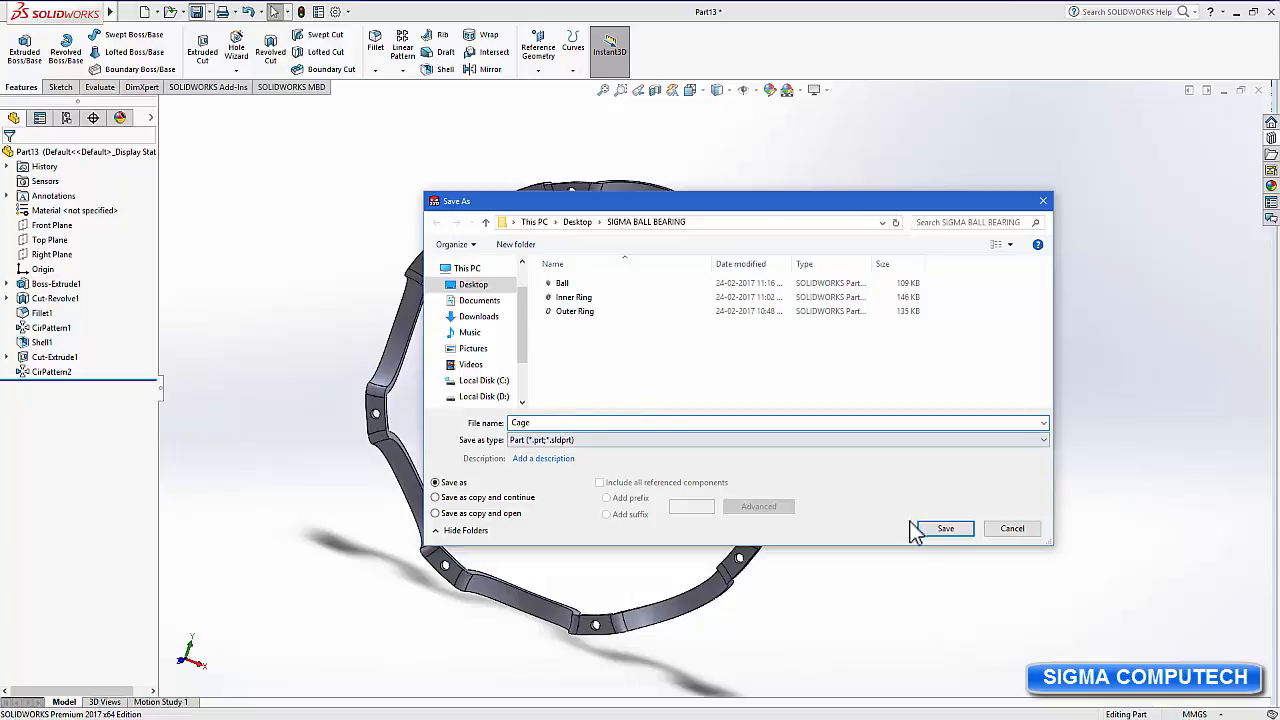
left_click(948, 530)
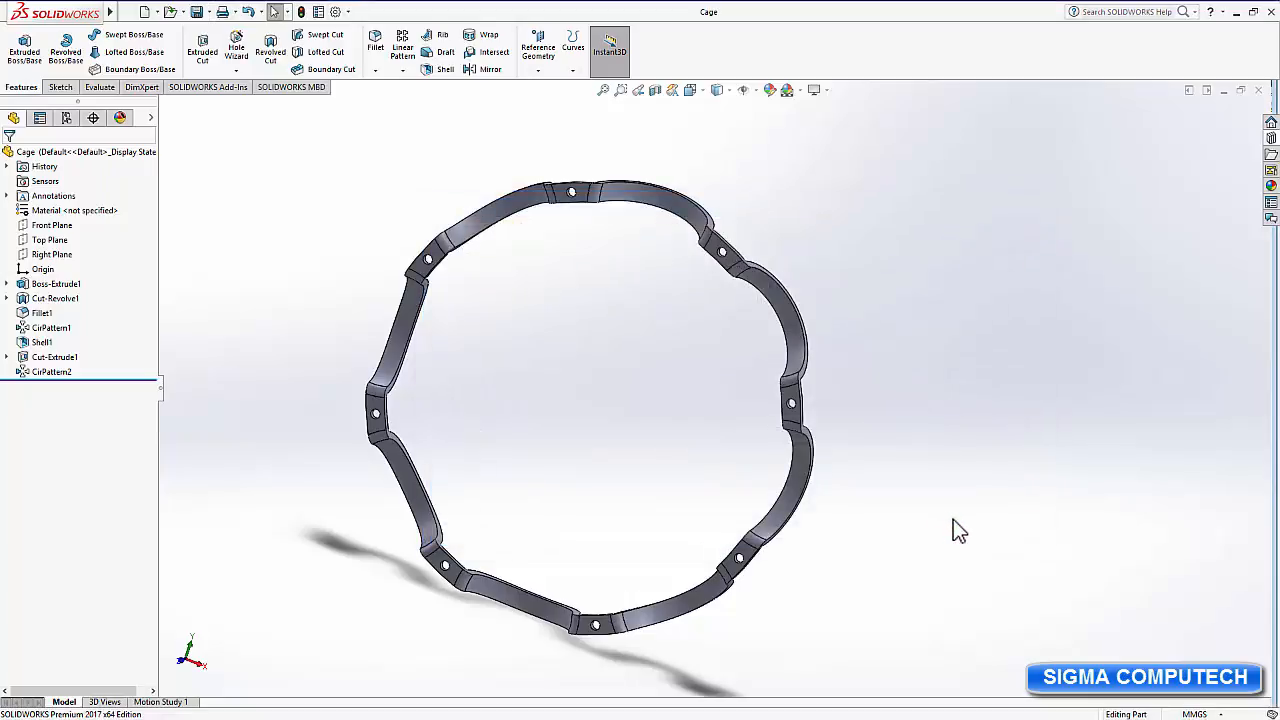
left_click(1258, 91)
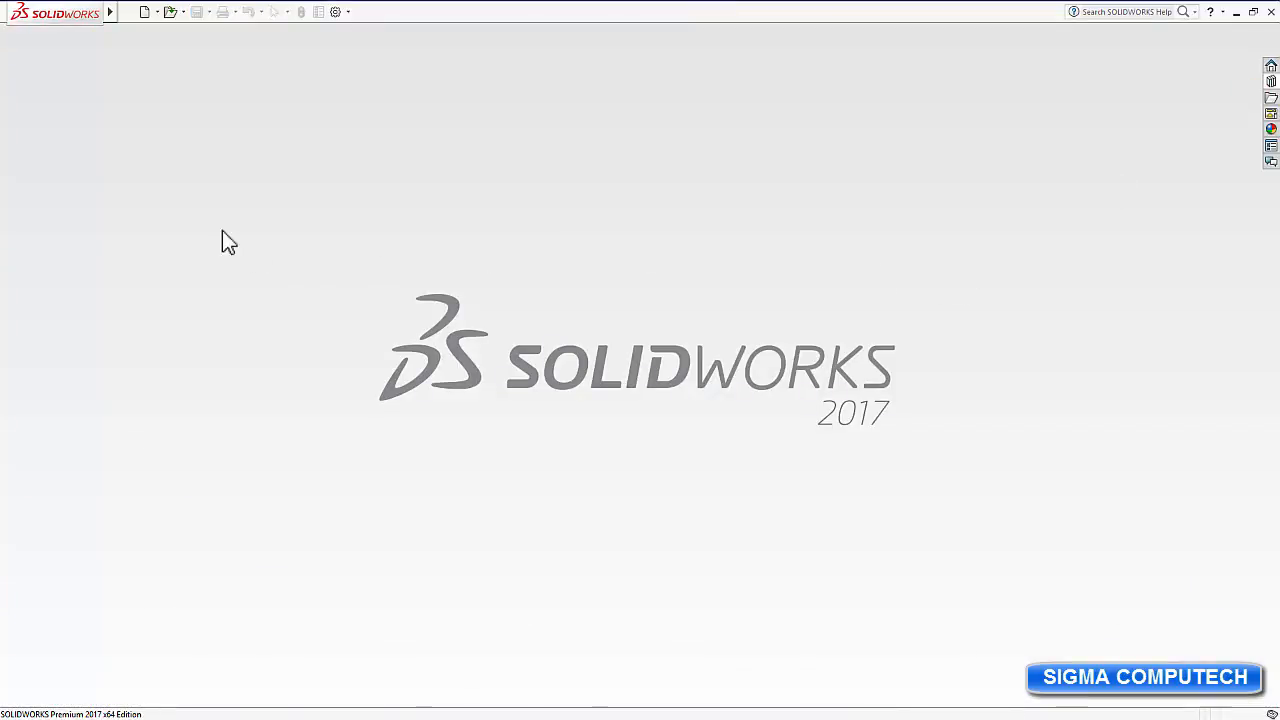
Create a new part document and open a sketch on the Front Plane.
left_click(144, 12)
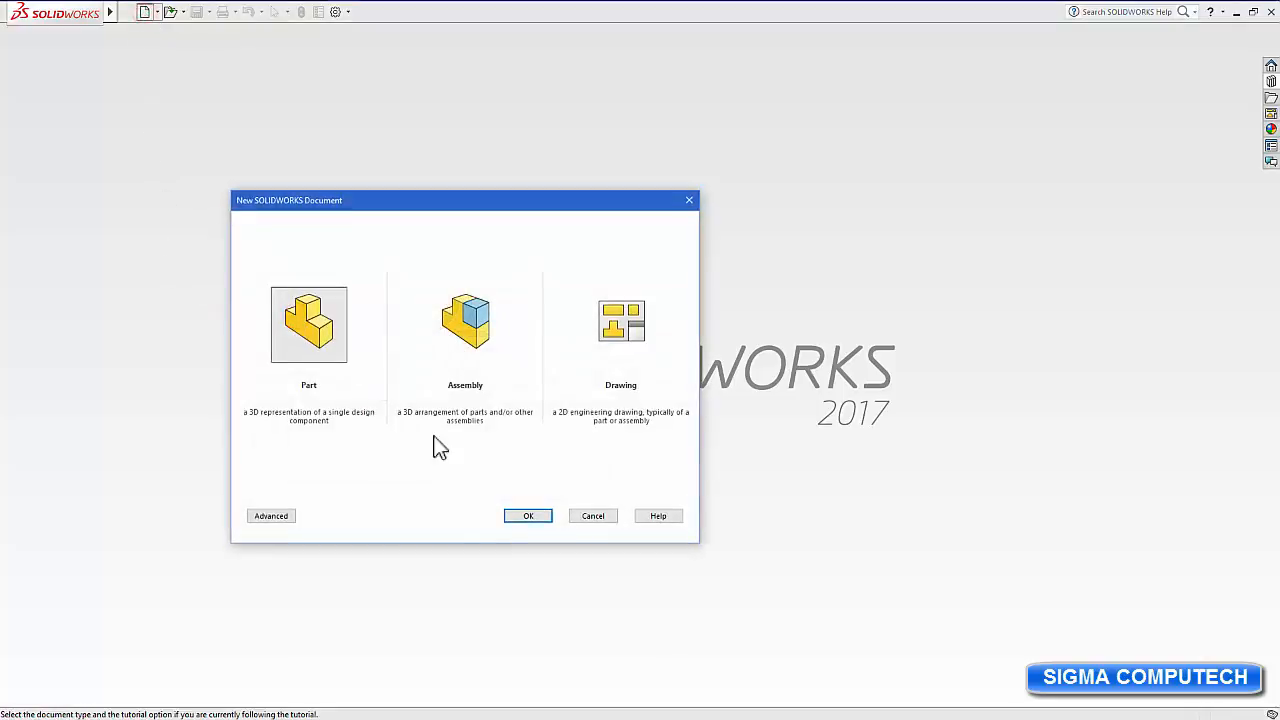
left_click(525, 515)
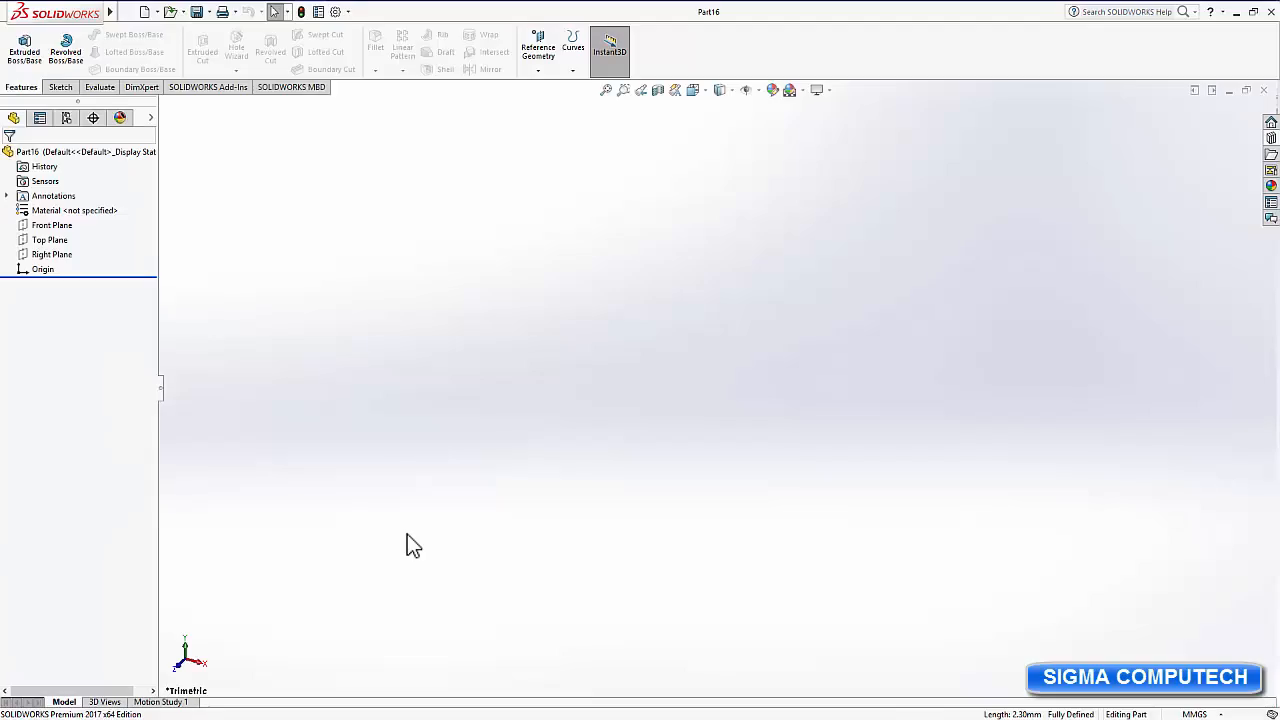
left_click(40, 226)
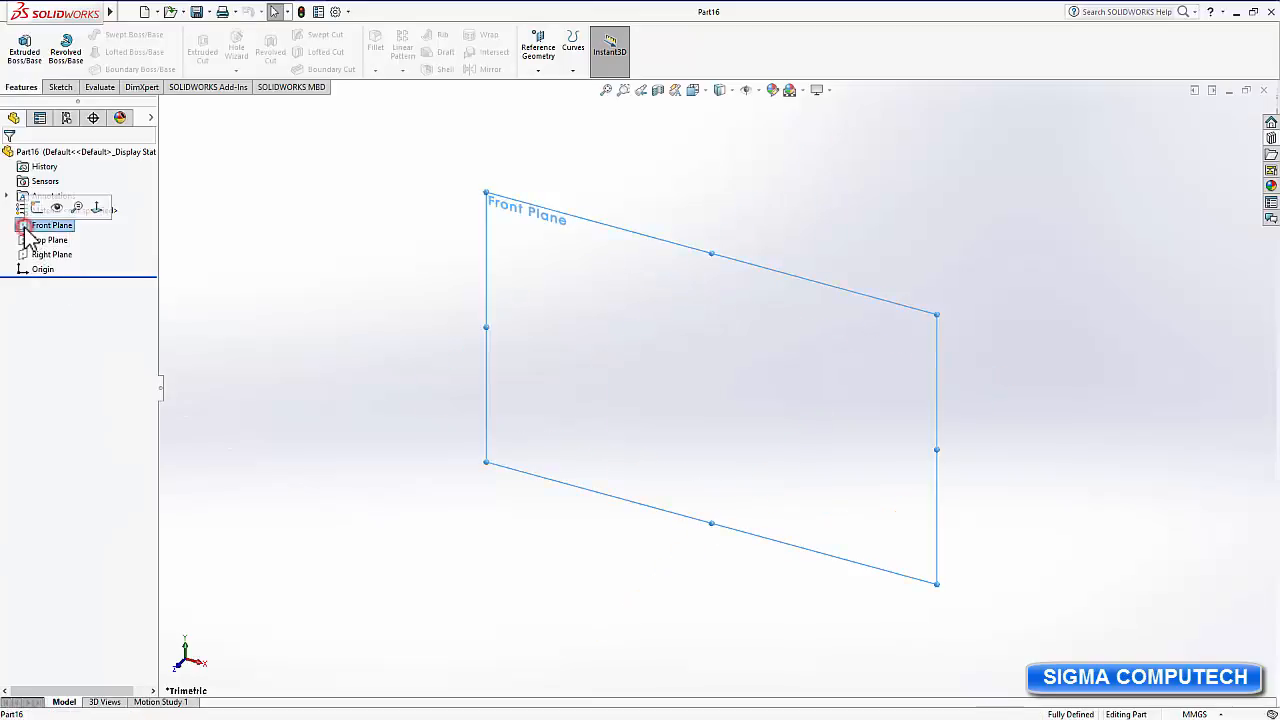
left_click(37, 206)
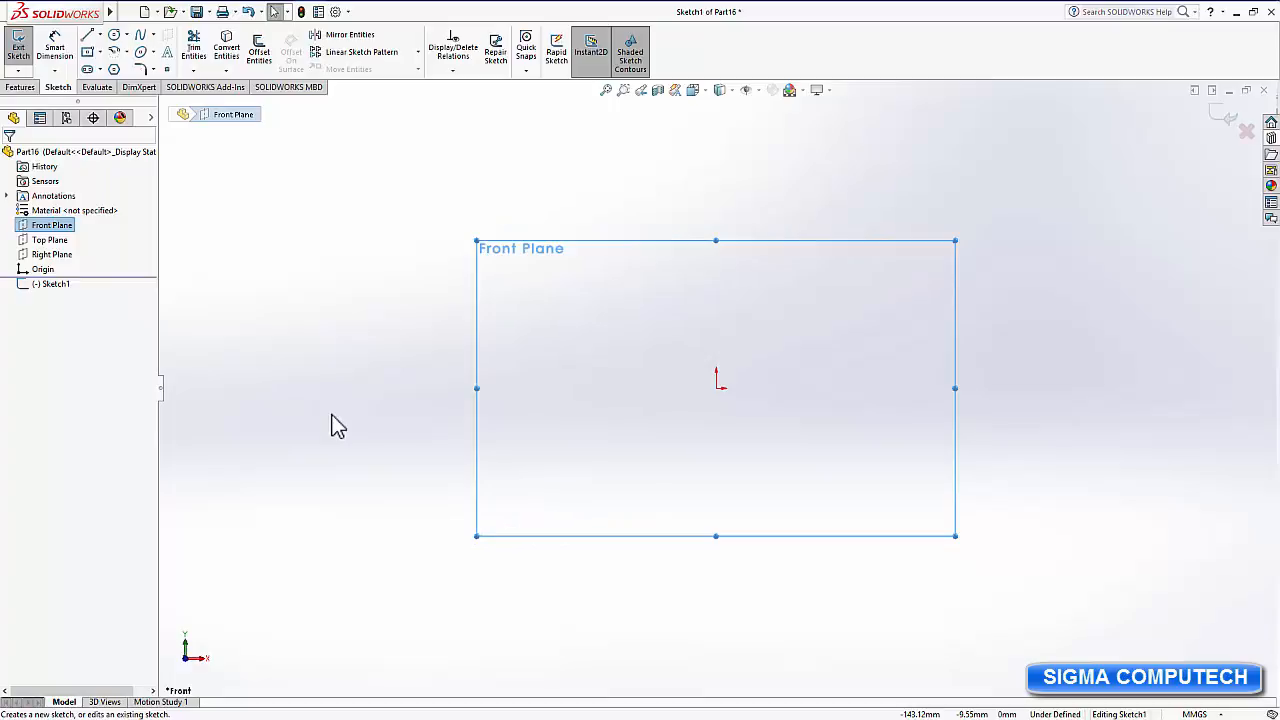
Sketch a horizontal line about 83.84 mm long that passes through the origin, with an endpoint on each side of it.
left_click(87, 34)
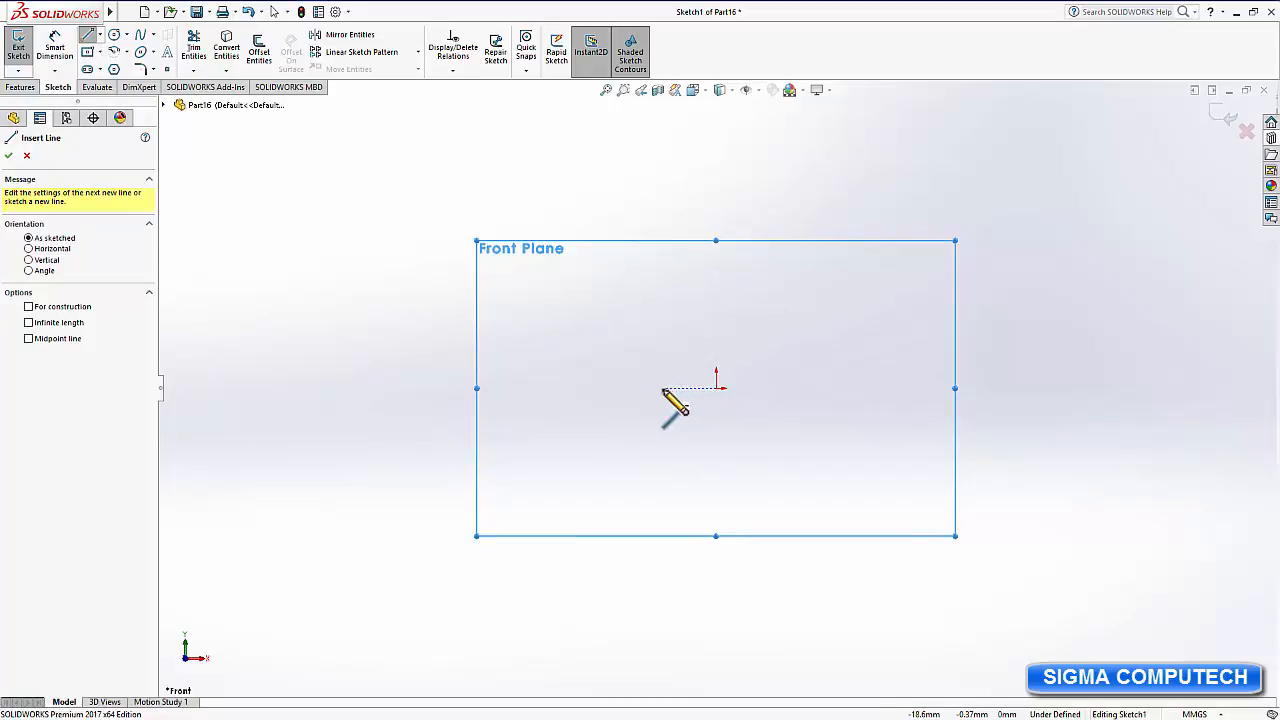
left_click(586, 390)
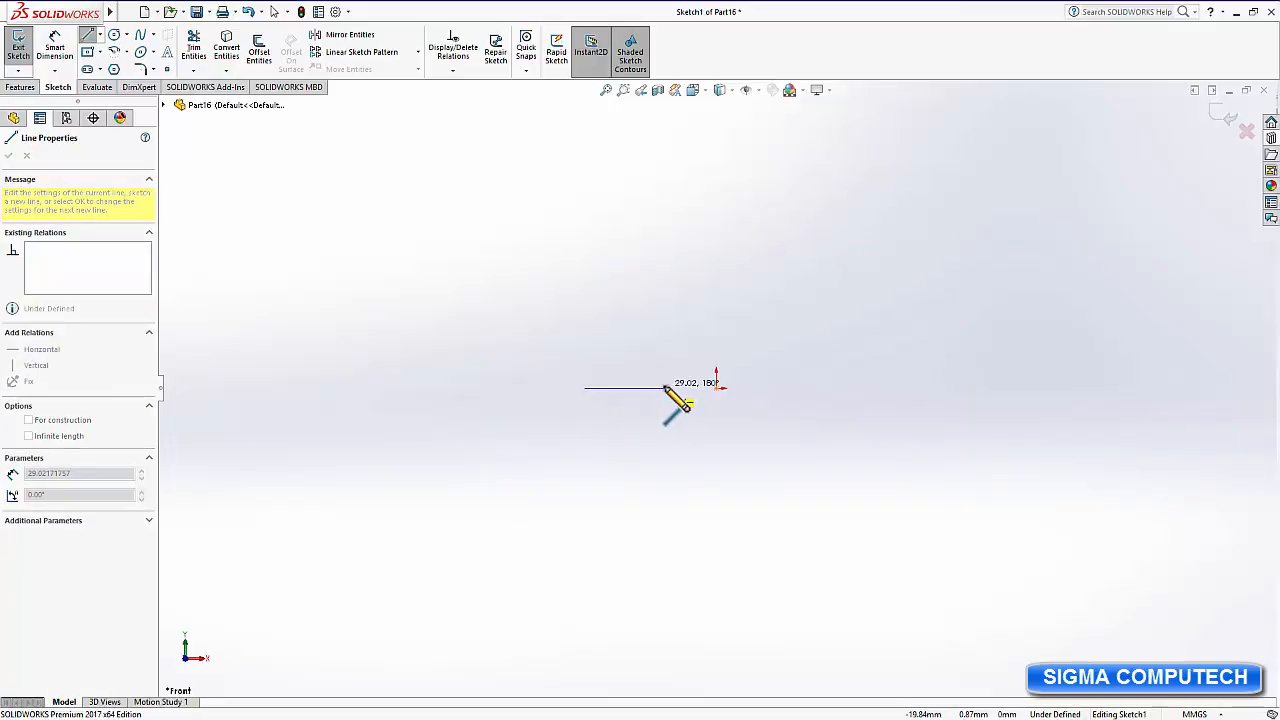
left_click(812, 389)
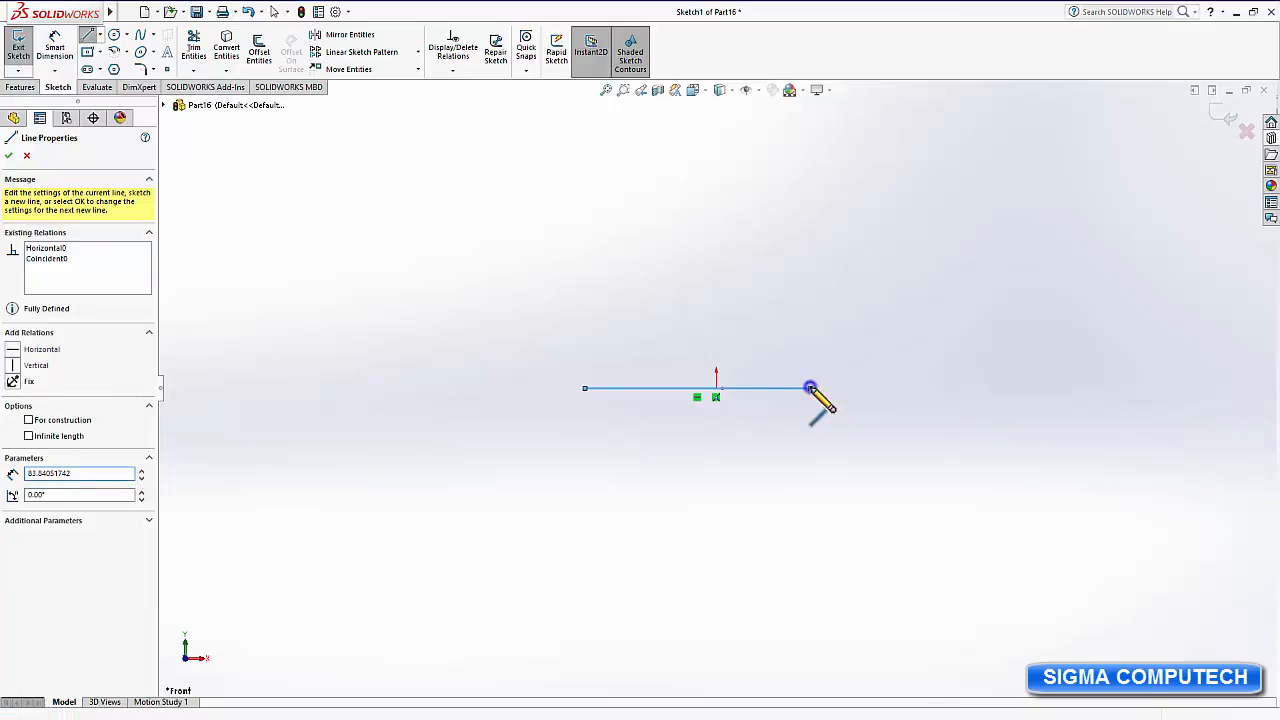
right_click(812, 389)
left_click(865, 397)
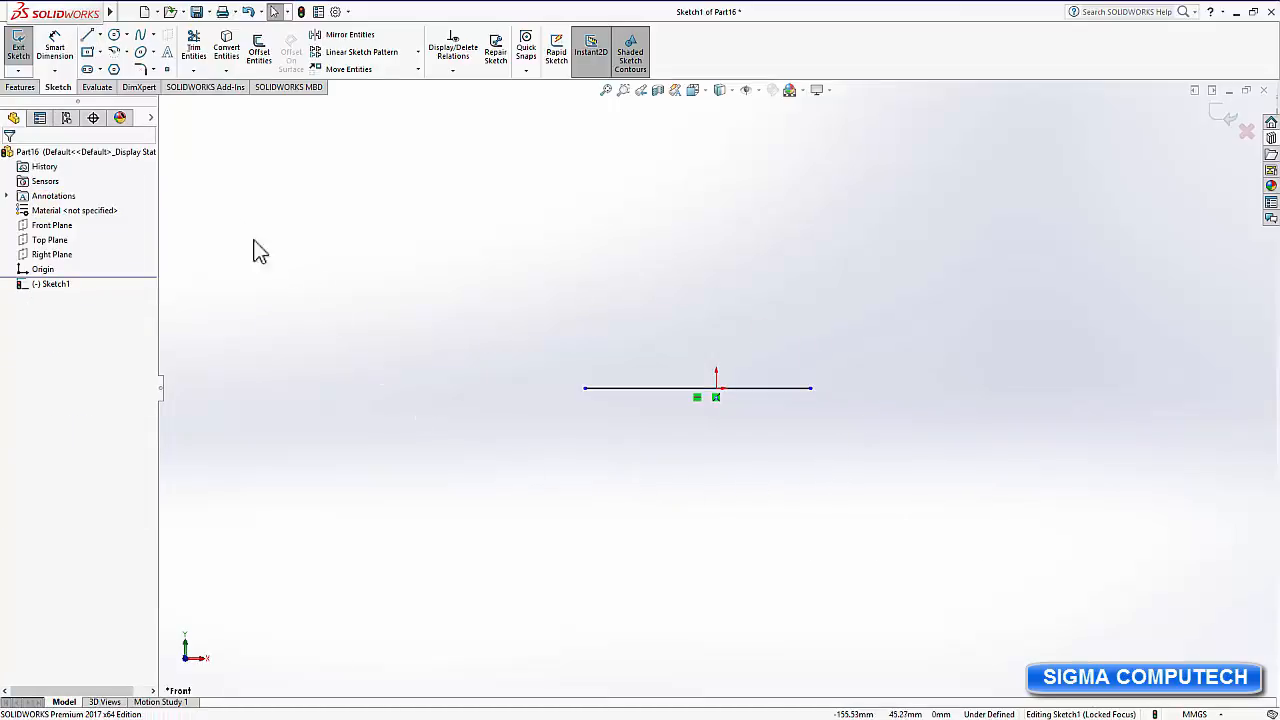
Sketch a 180-degree centerpoint arc of about 41.92 mm radius below the line, centred on its midpoint and joining both endpoints.
left_click(127, 52)
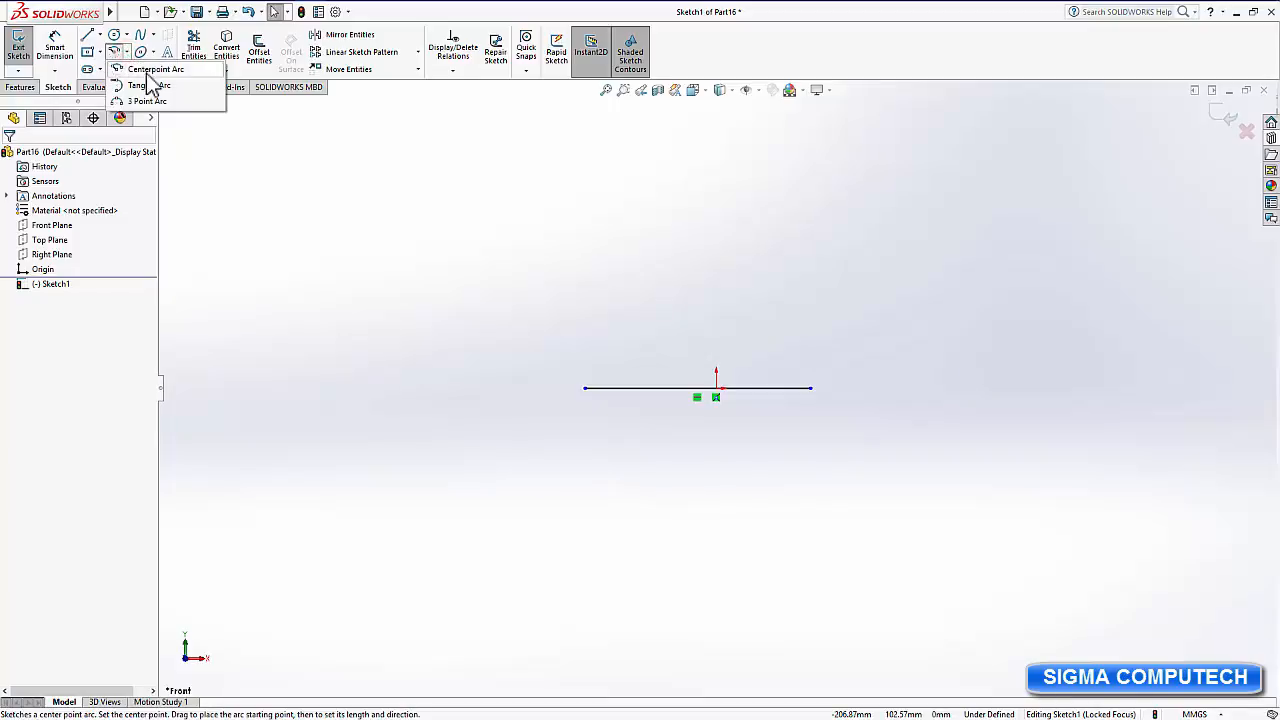
left_click(148, 75)
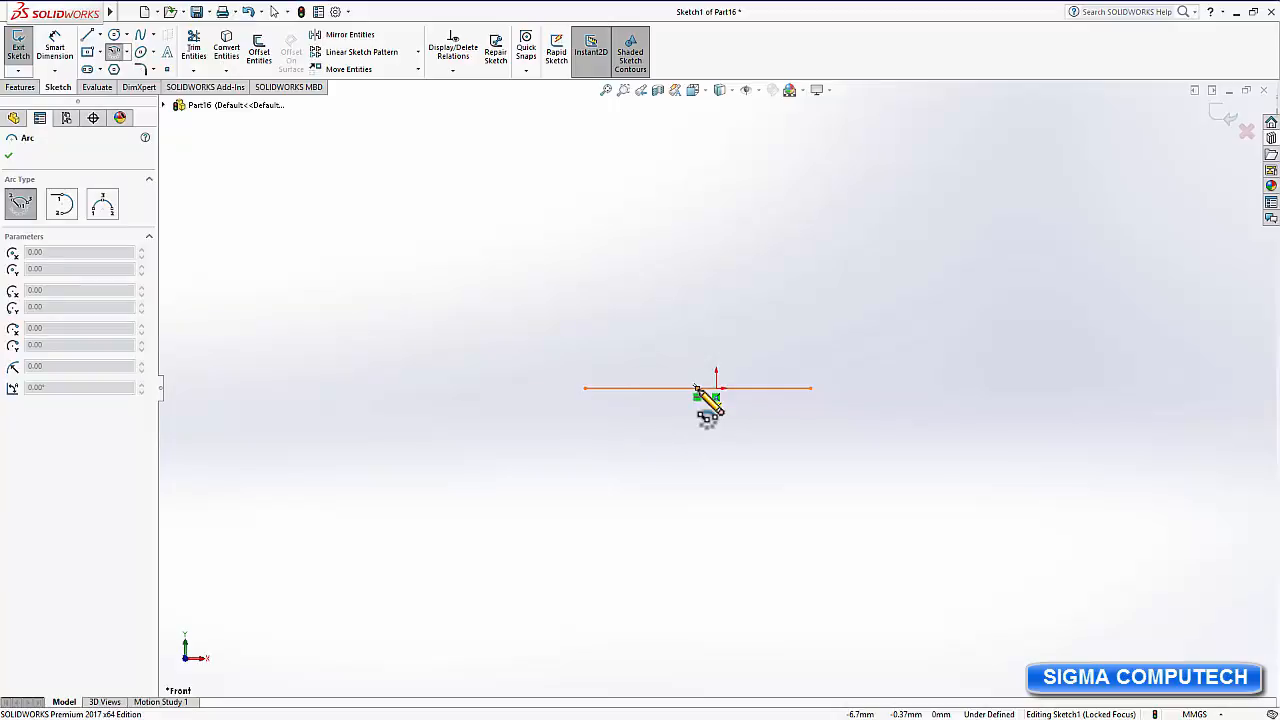
left_click(697, 388)
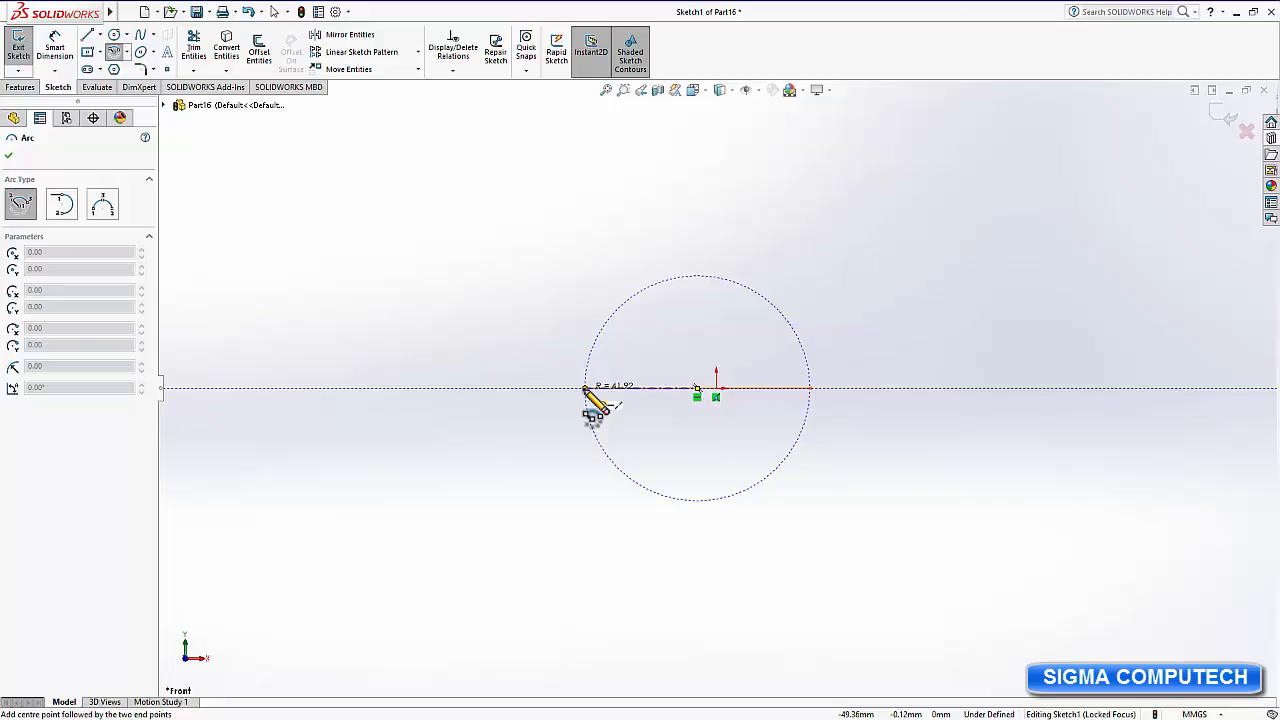
left_click(584, 389)
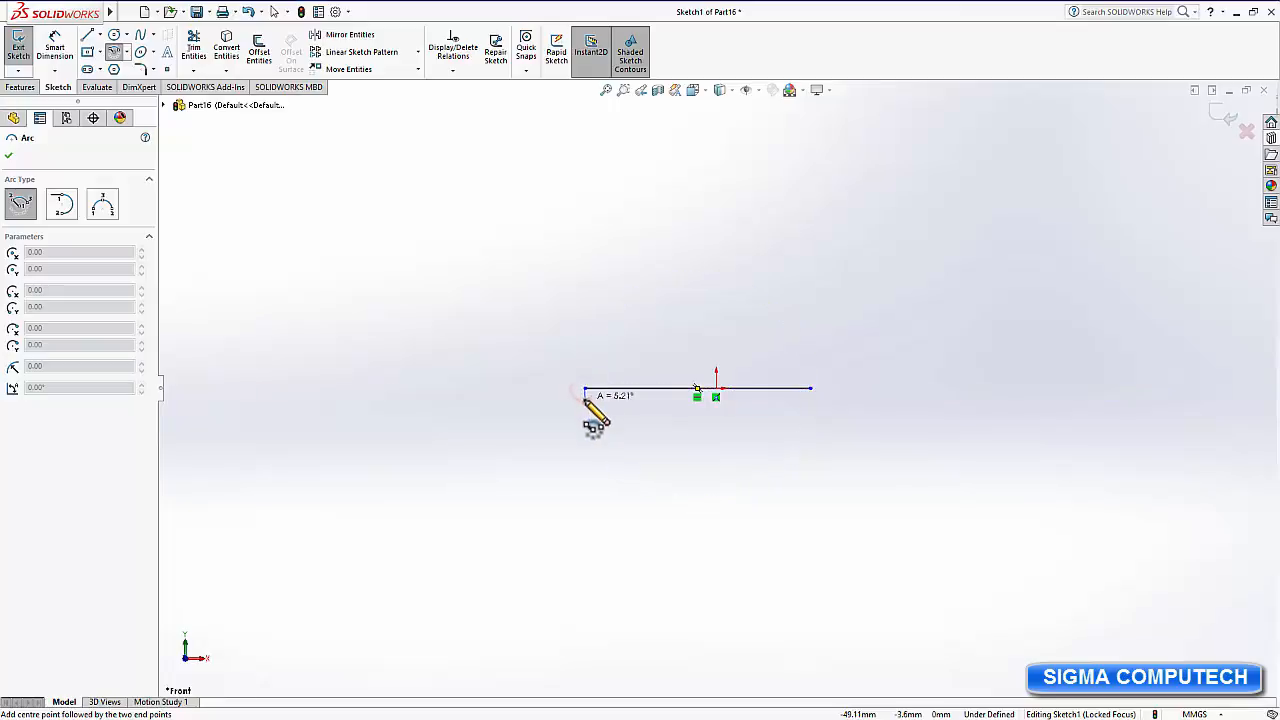
left_click(811, 388)
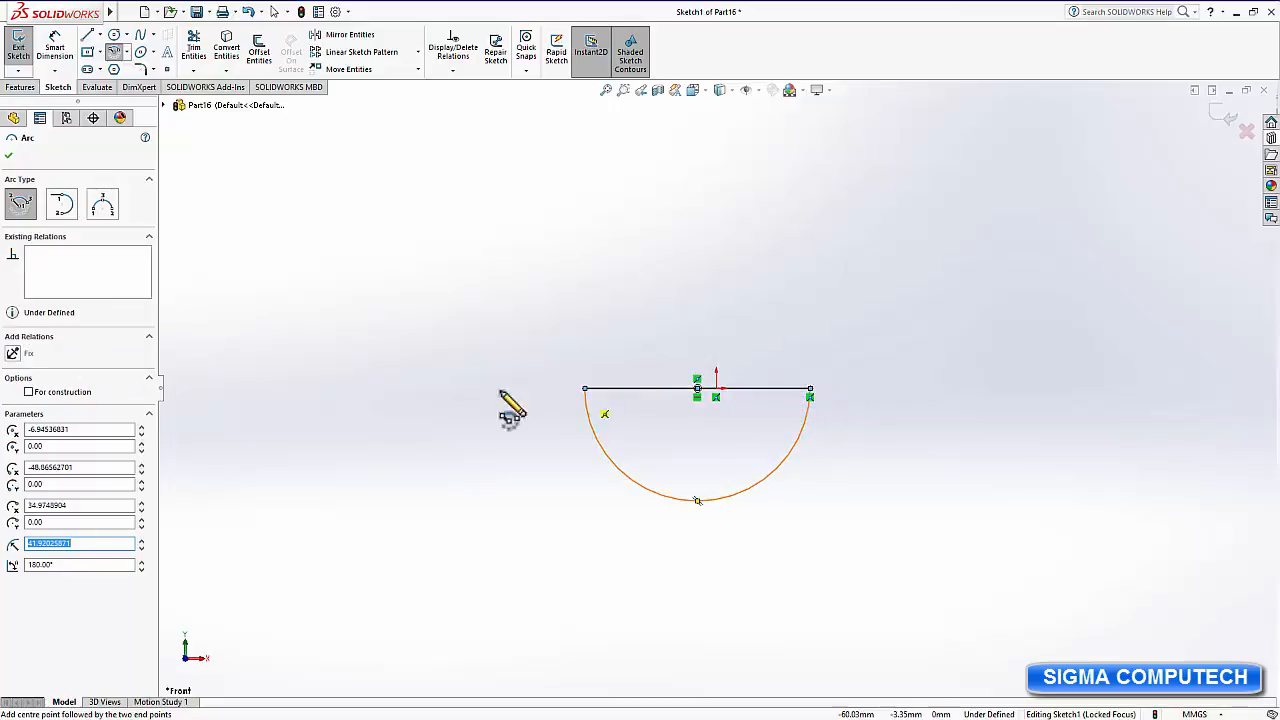
left_click(9, 156)
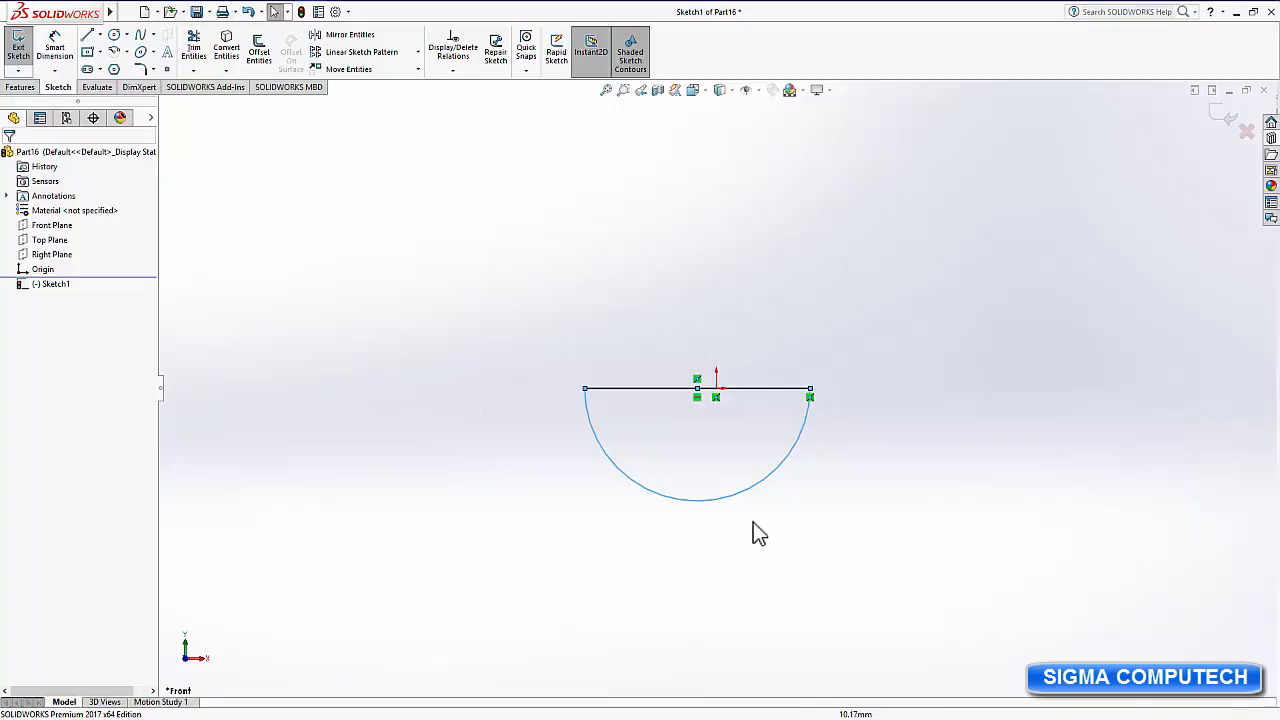
Make the midpoint of the horizontal line coincident with the origin.
left_click(698, 389)
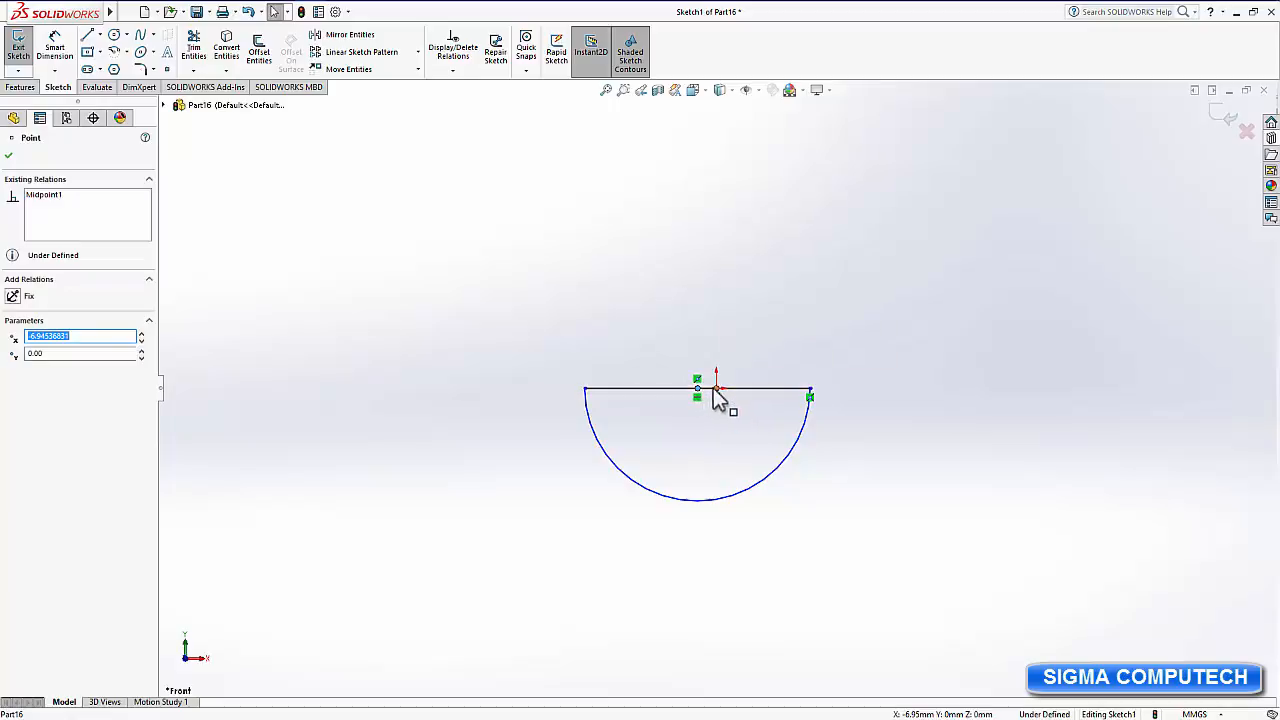
left_click(716, 389, "ctrl")
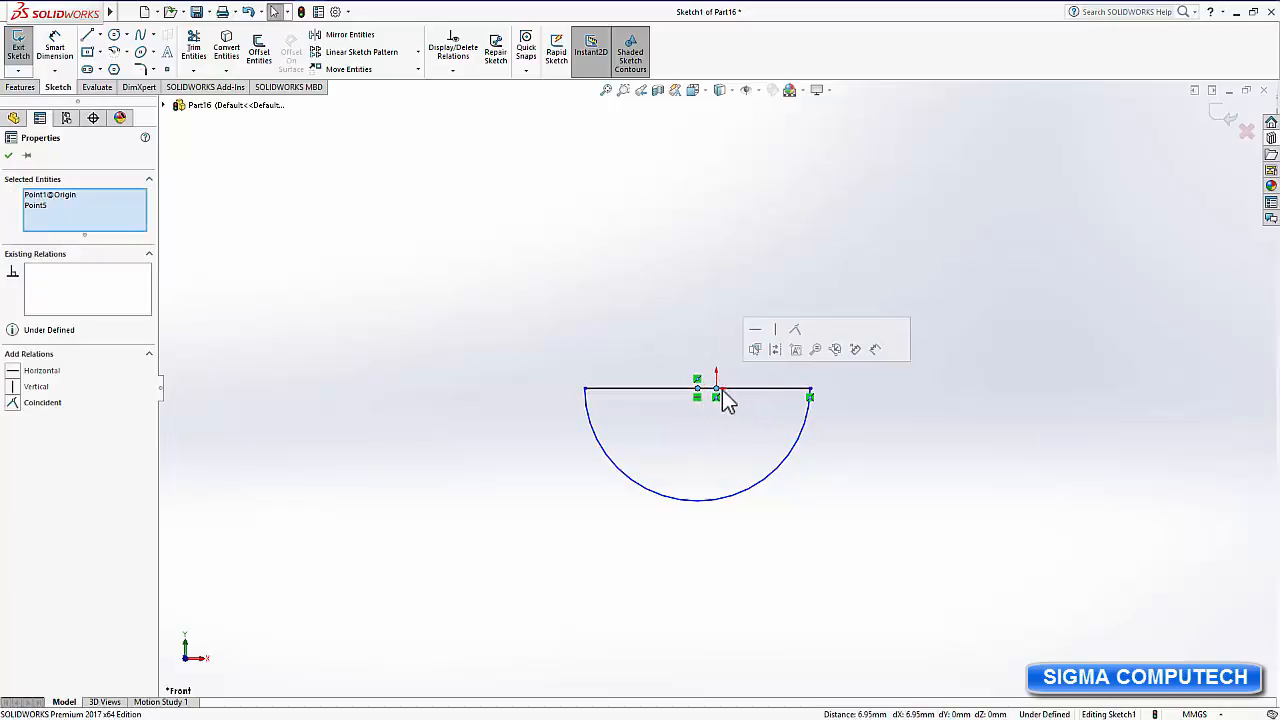
left_click(795, 329)
left_click(926, 472)
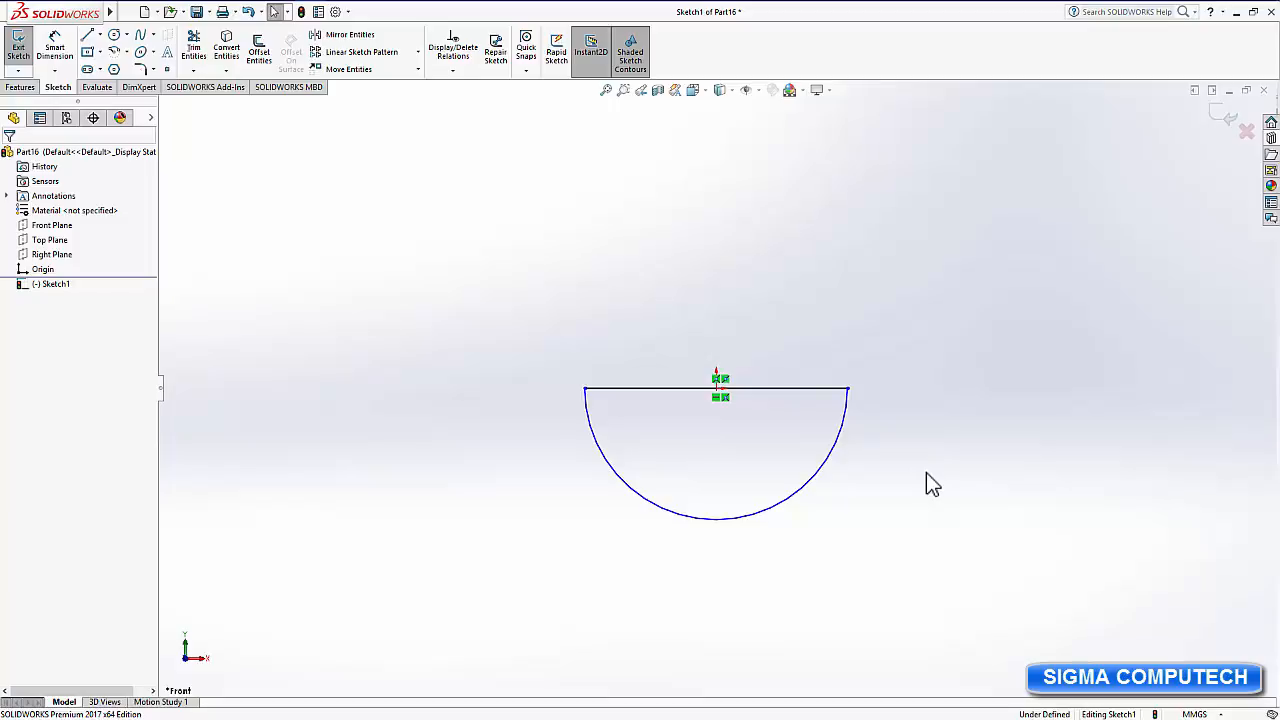
Dimension the semicircle's horizontal line and set its length to 2.30 mm.
left_click(54, 50)
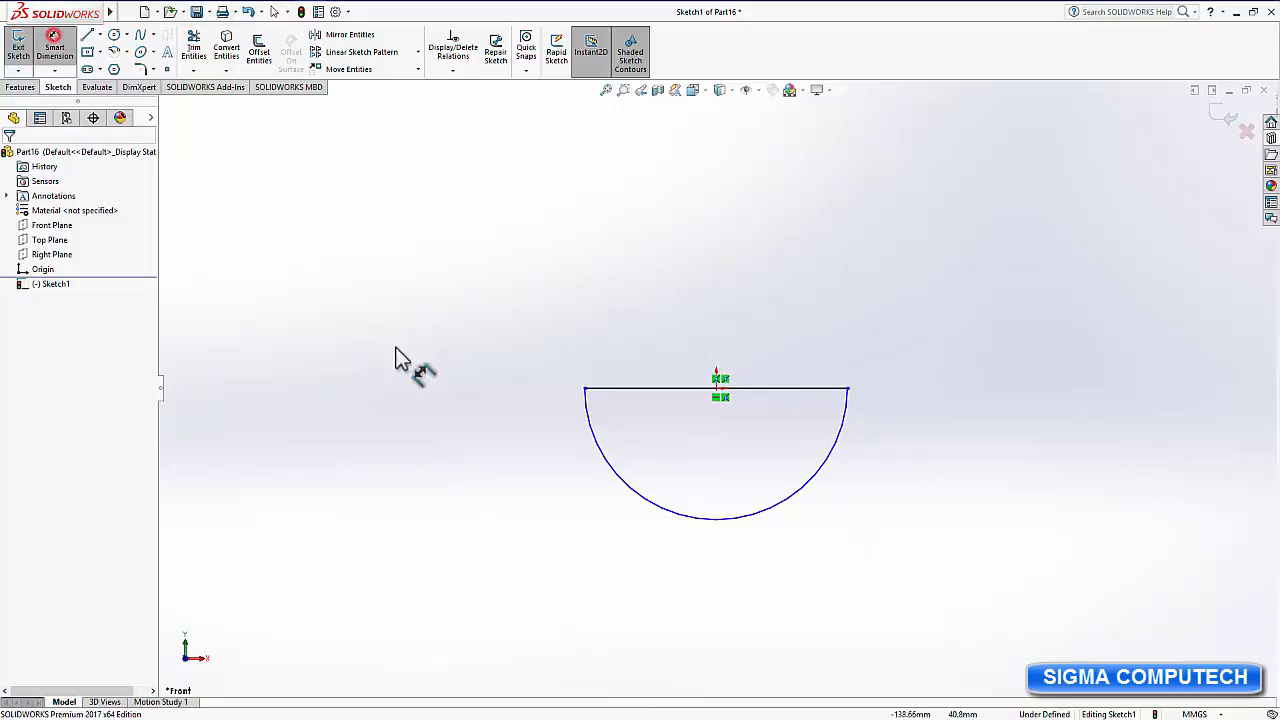
left_click(692, 389)
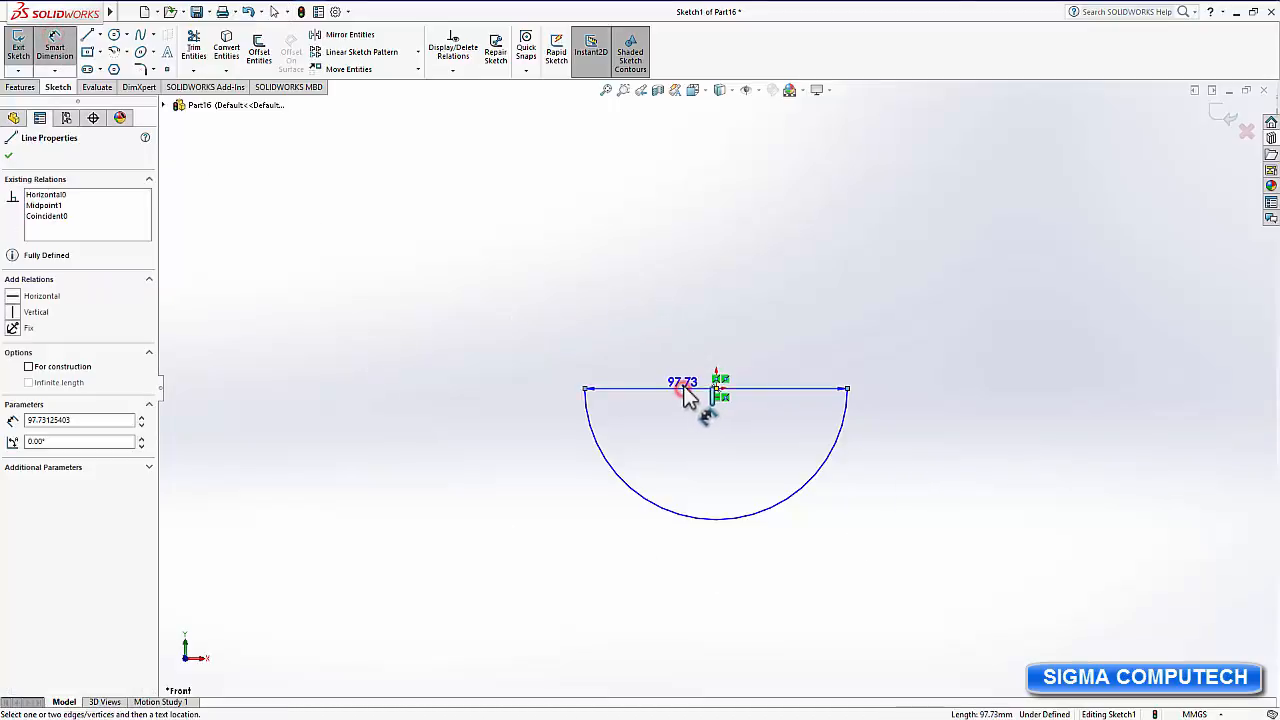
left_click(714, 311)
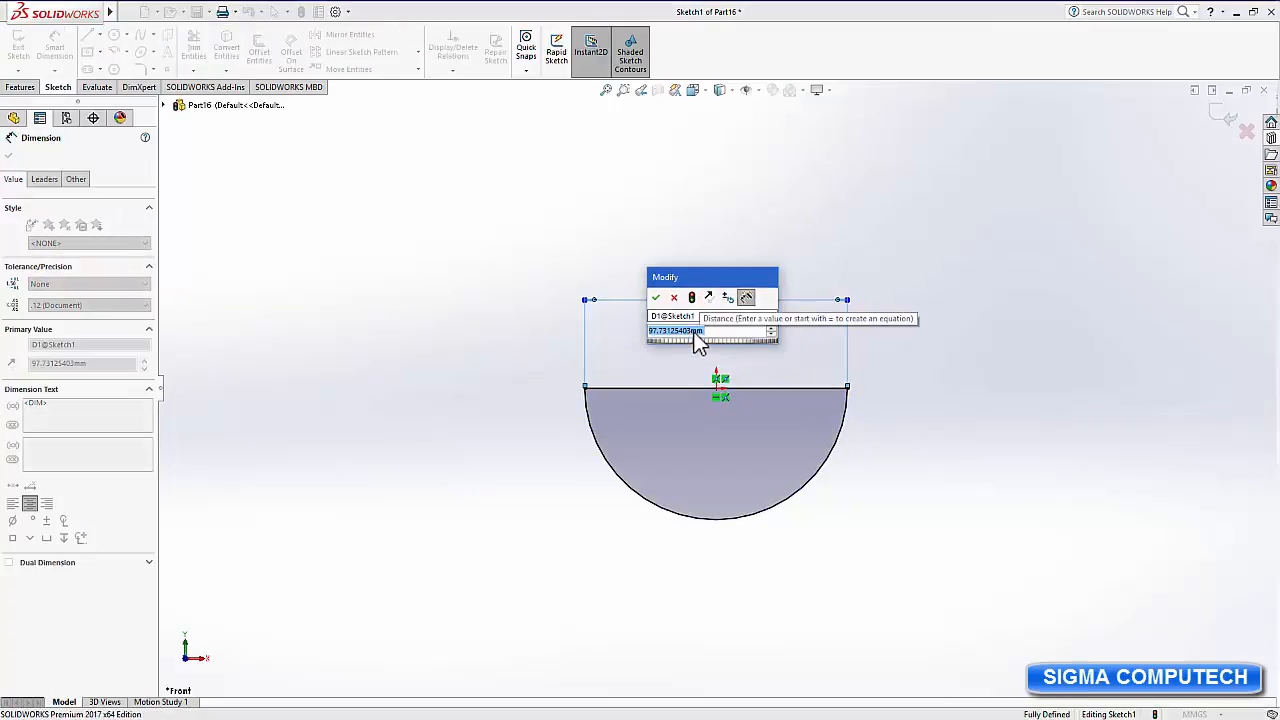
left_click(695, 330)
left_click_drag(691, 330, 650, 332)
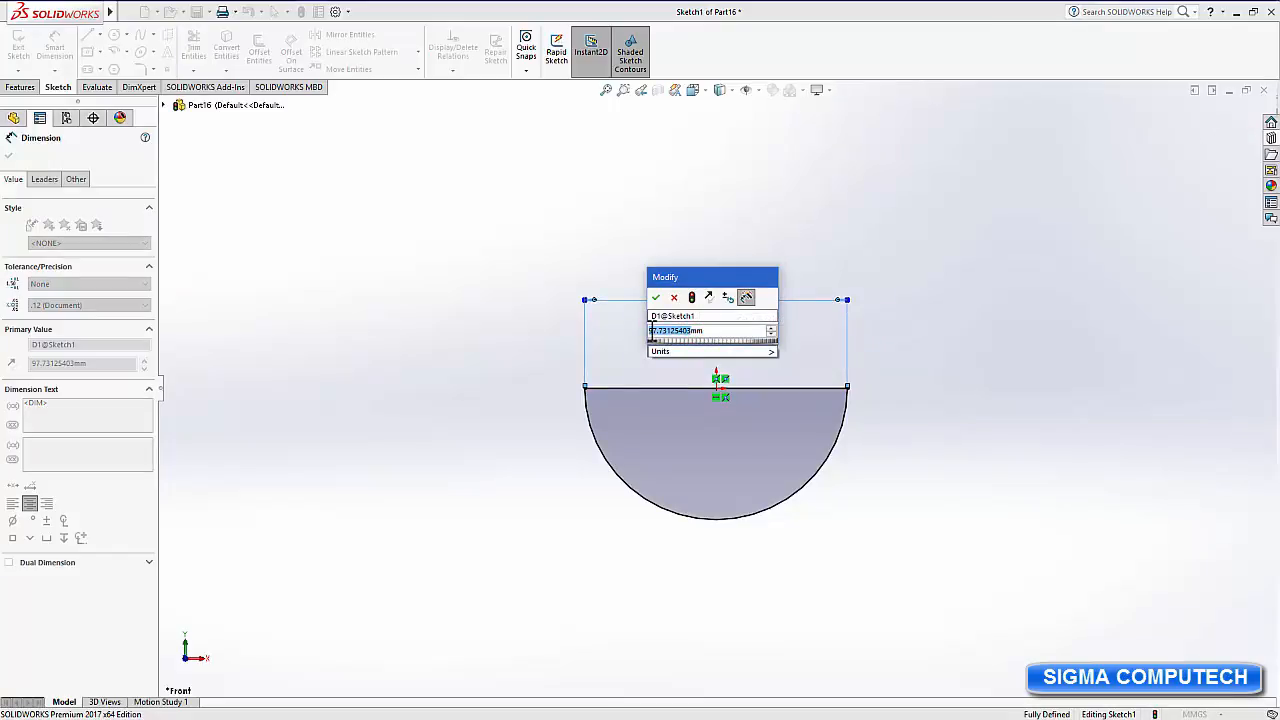
type("35")
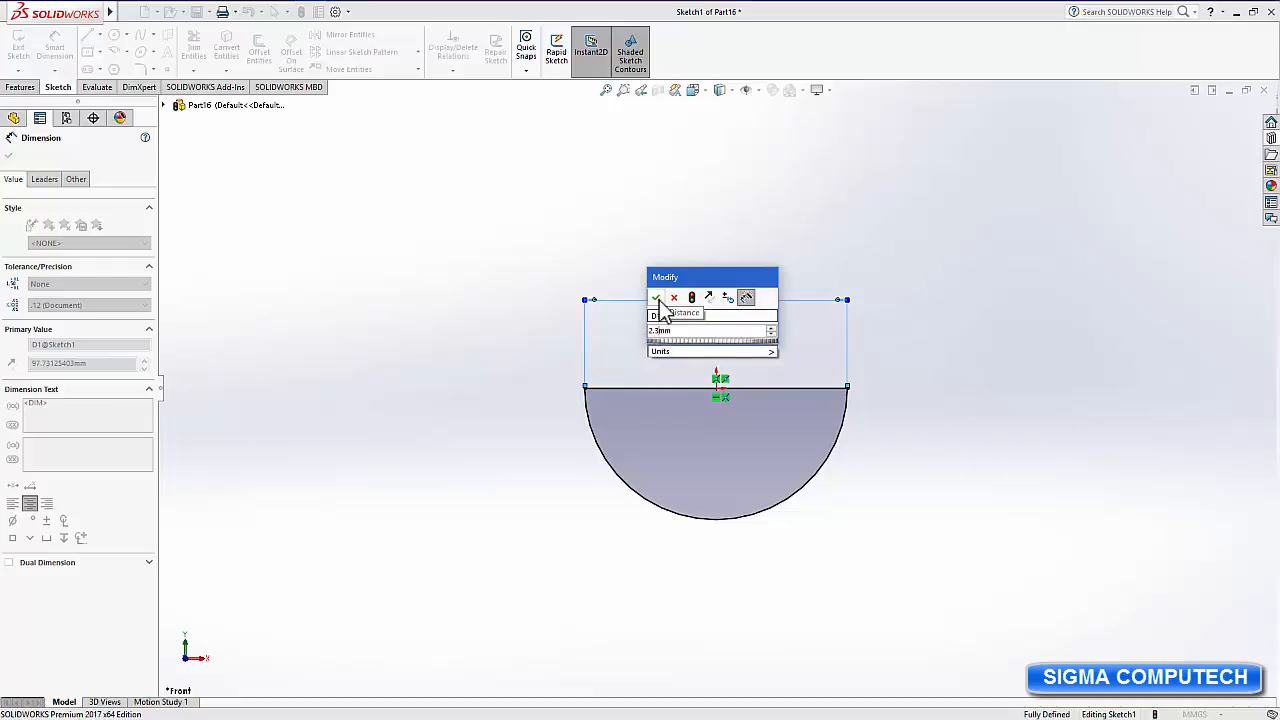
left_click(656, 298)
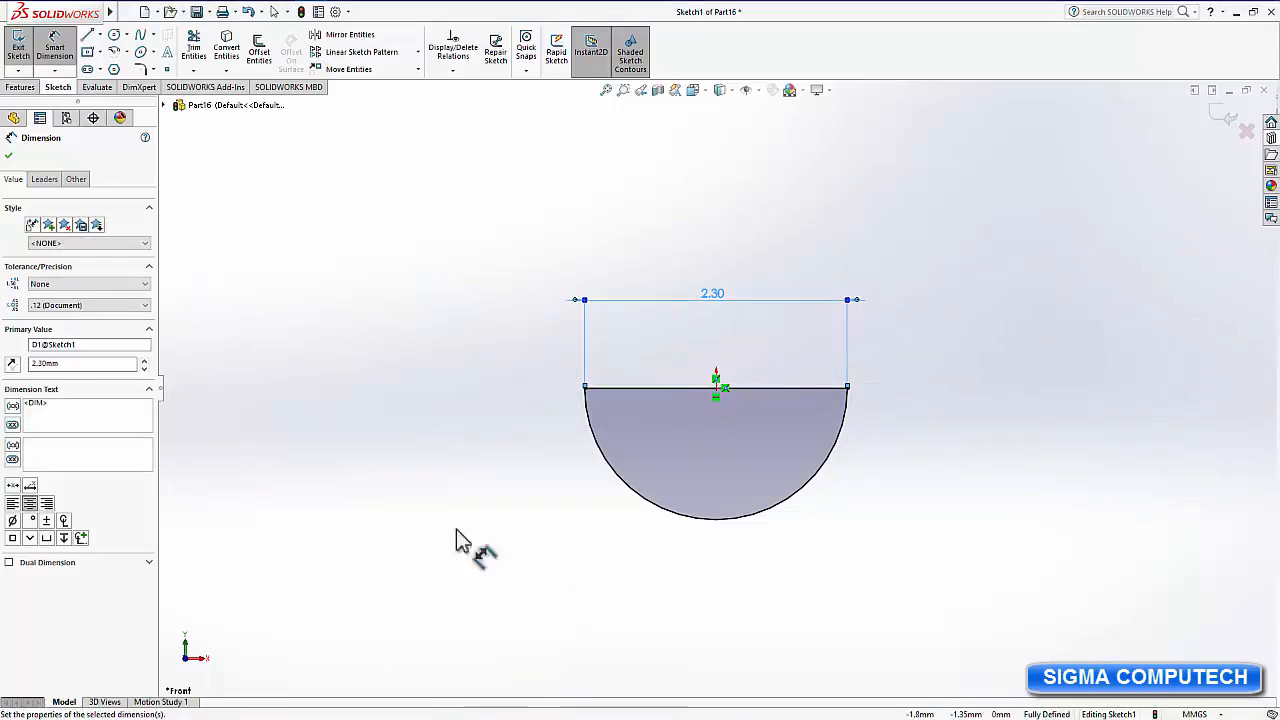
left_click(8, 158)
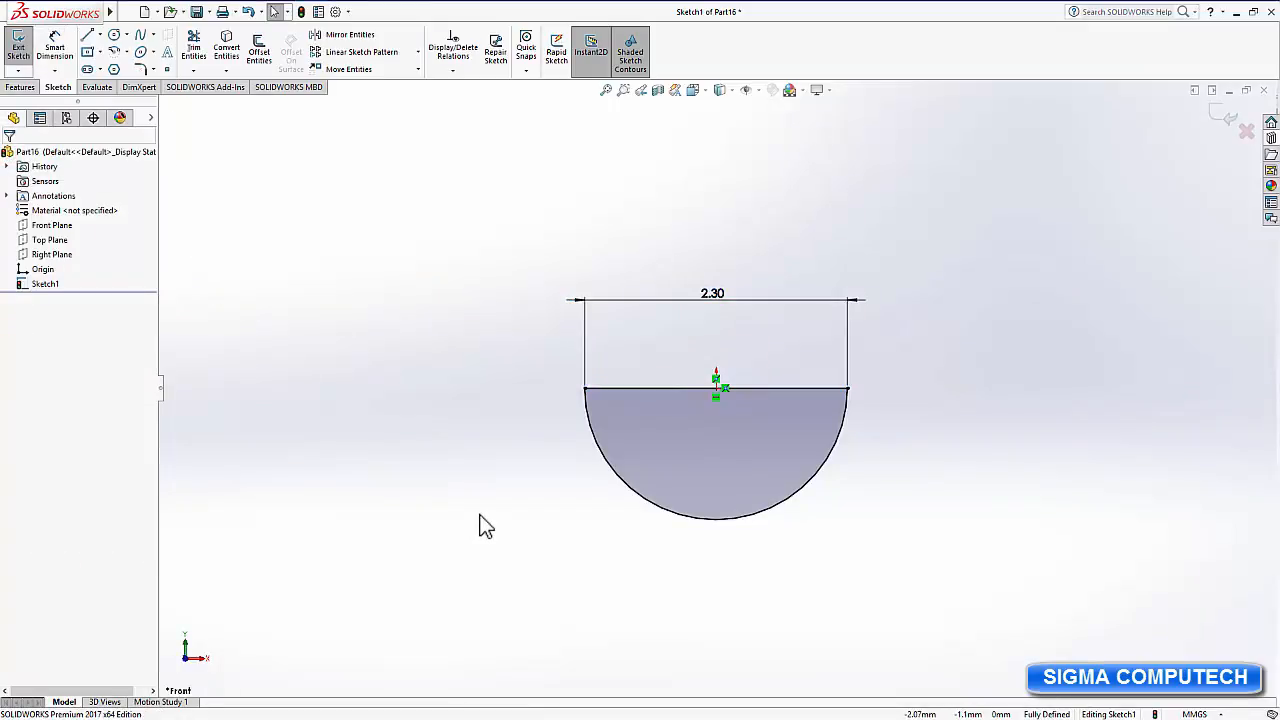
Revolve the semicircular profile 180 degrees about its straight line to form a half-ball solid.
left_click(21, 88)
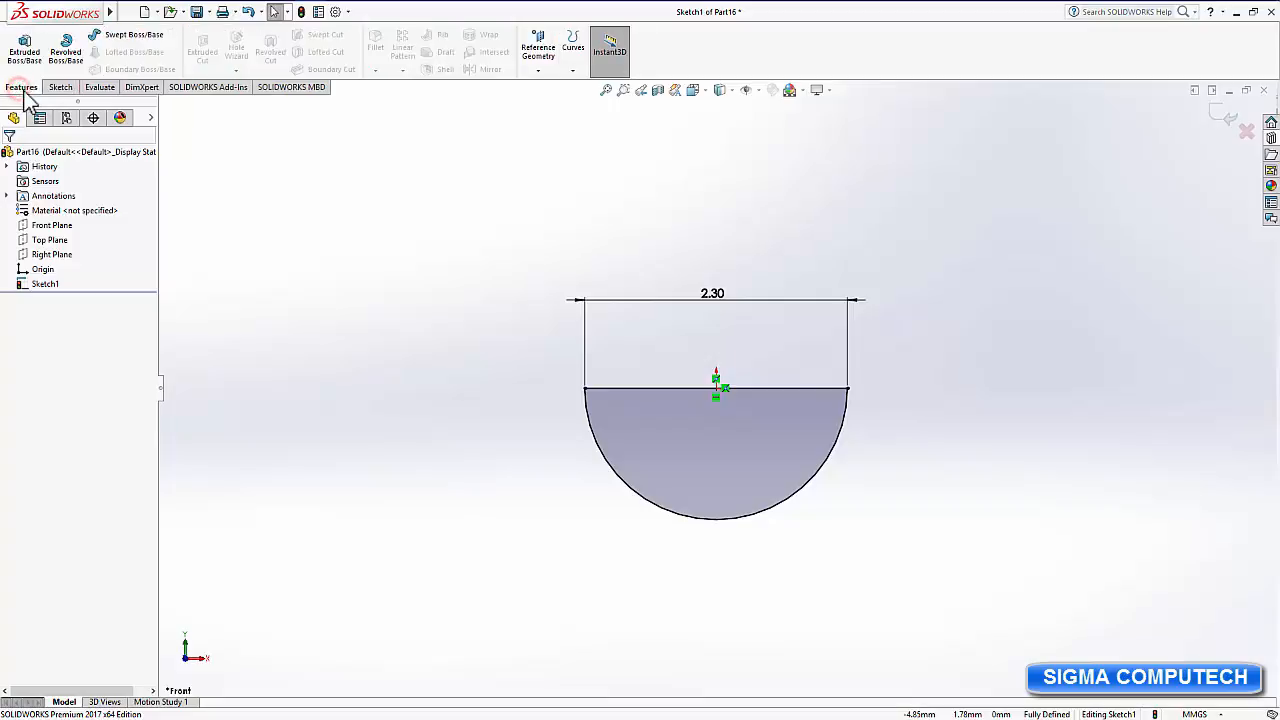
left_click(65, 47)
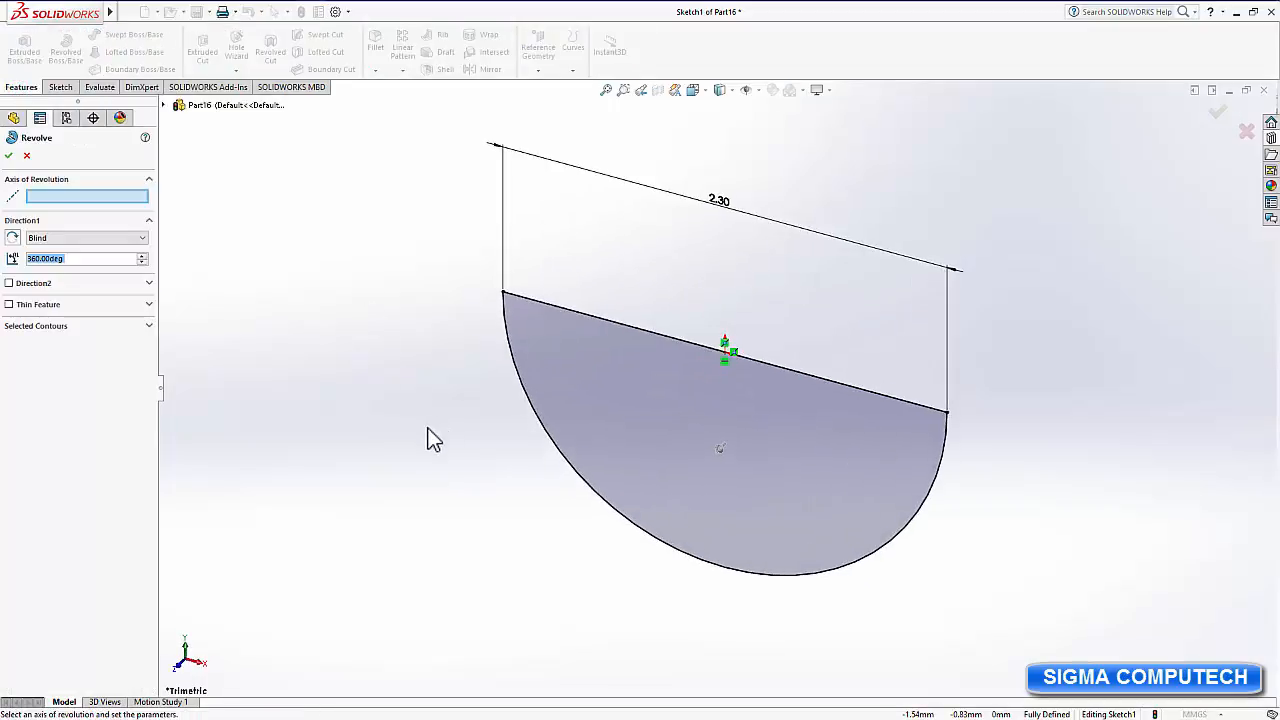
left_click(577, 312)
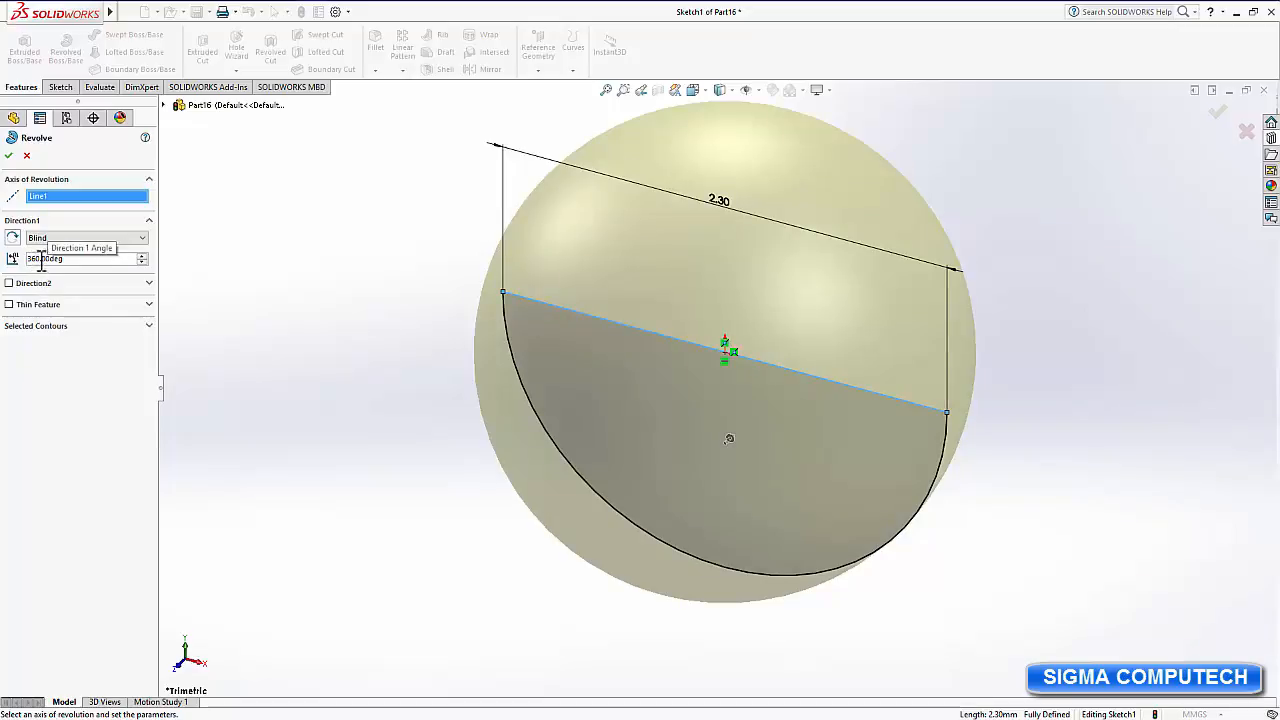
left_click_drag(40, 260, 28, 260)
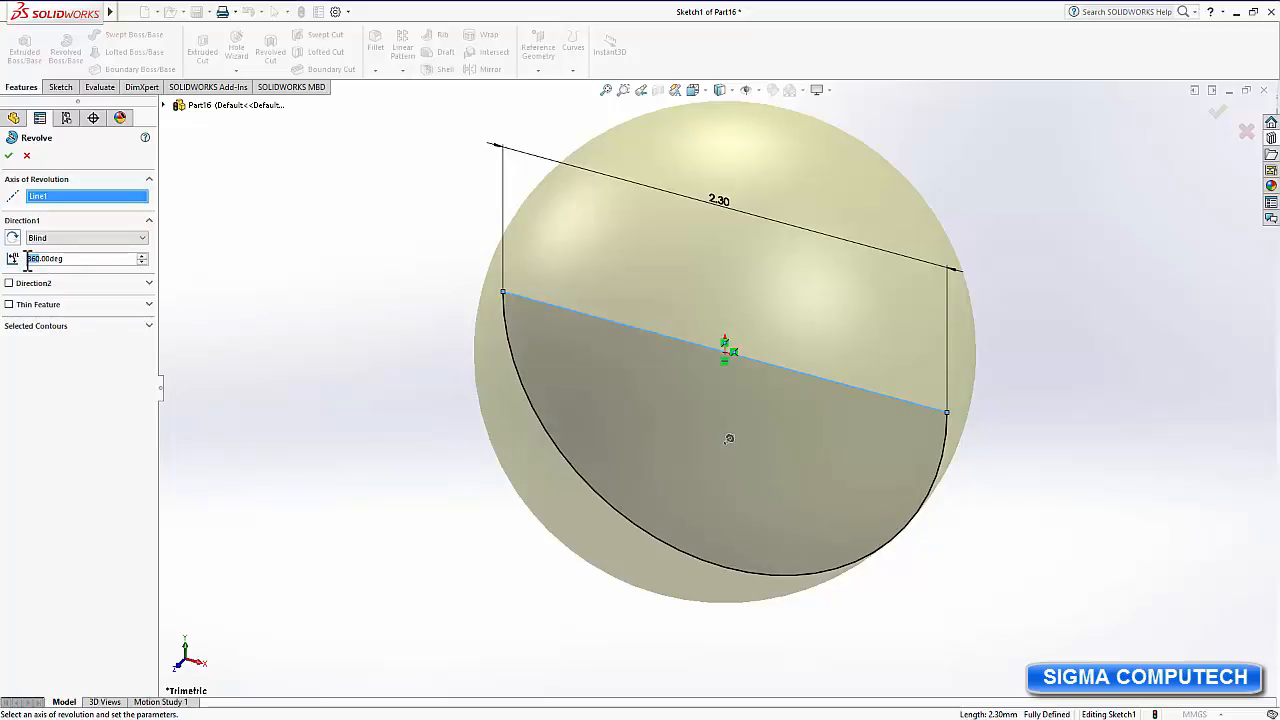
type("180")
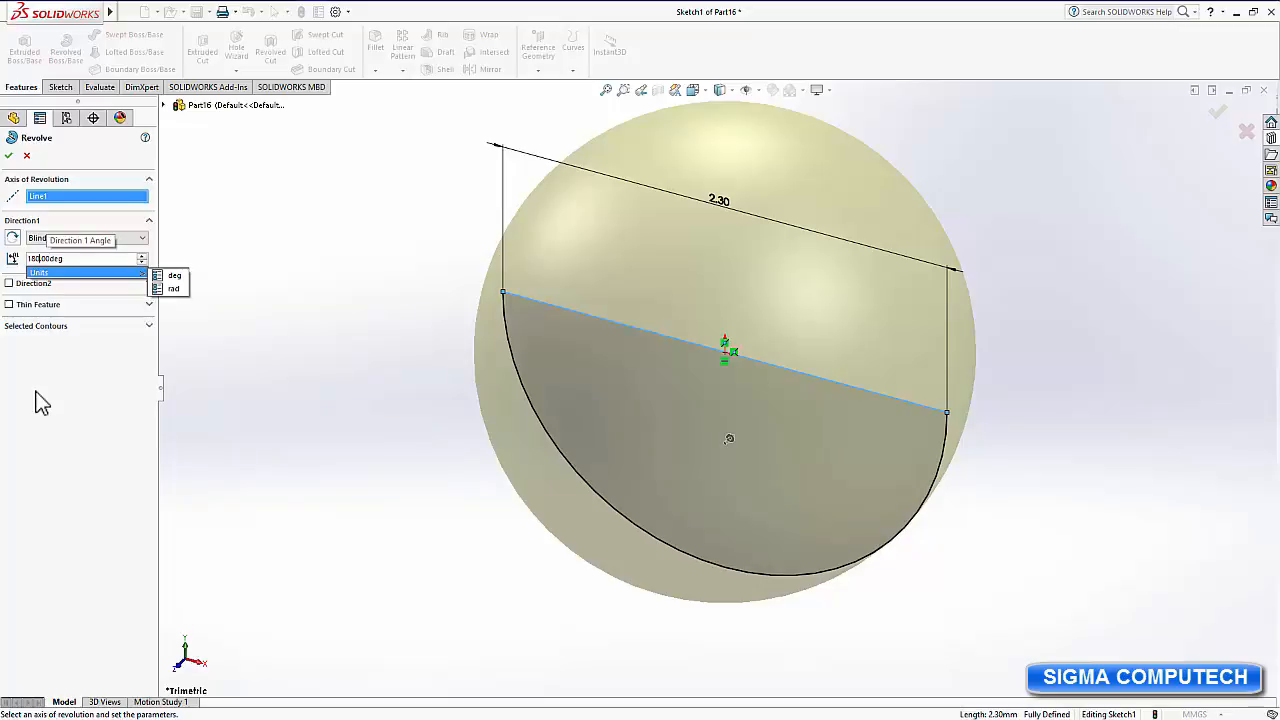
left_click(8, 155)
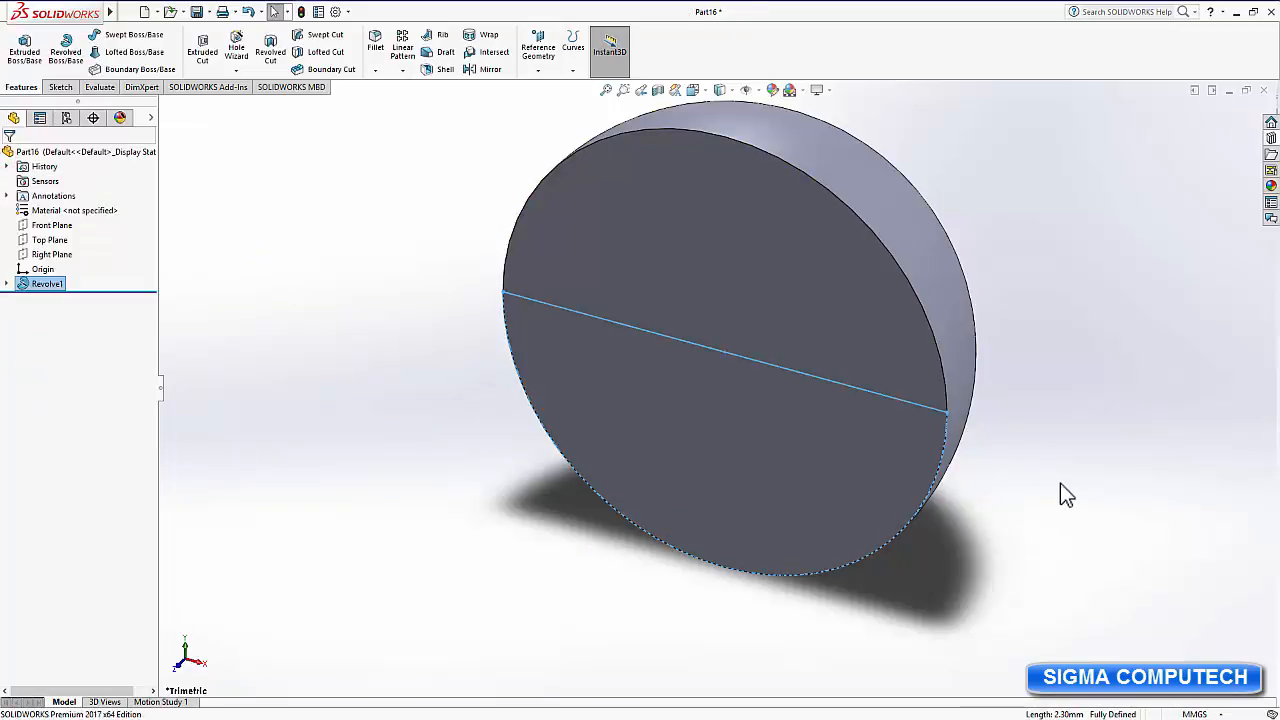
Open a new sketch on the flat circular face of the half ball, viewed normal to it.
middle_click_drag(1060, 483, 1034, 491)
scroll(1085, 340, "up", 2)
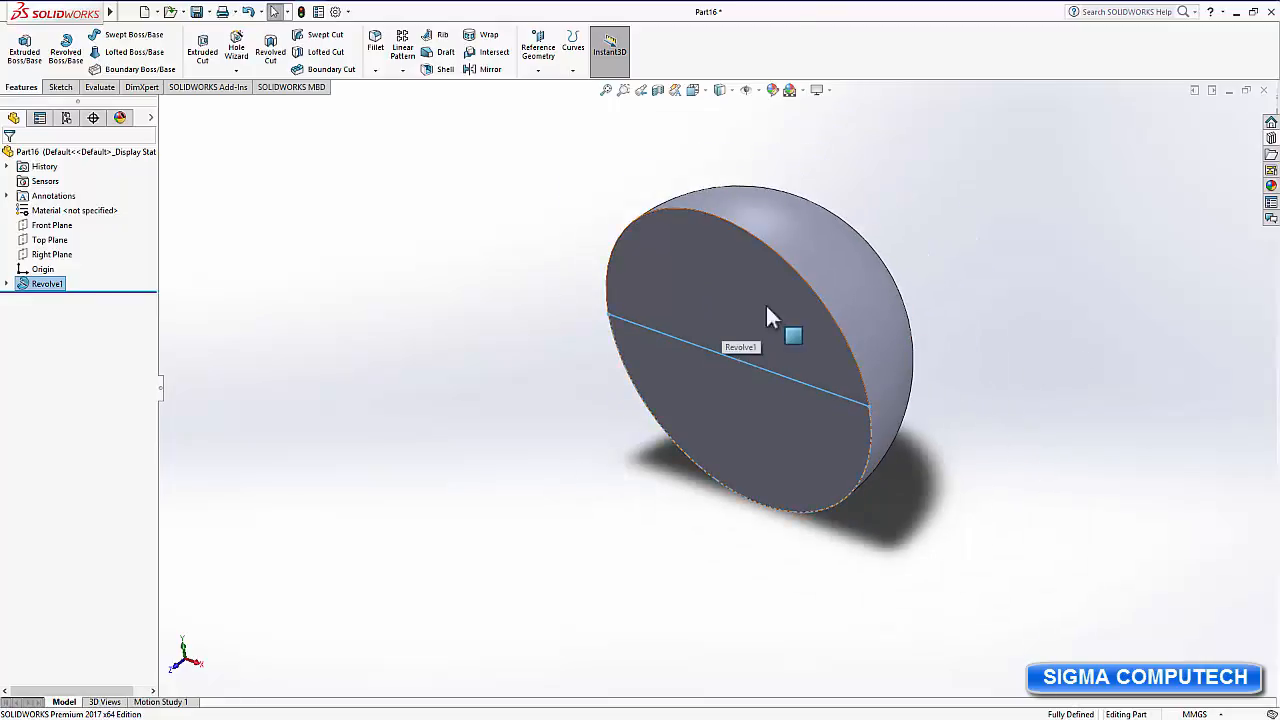
left_click(677, 275)
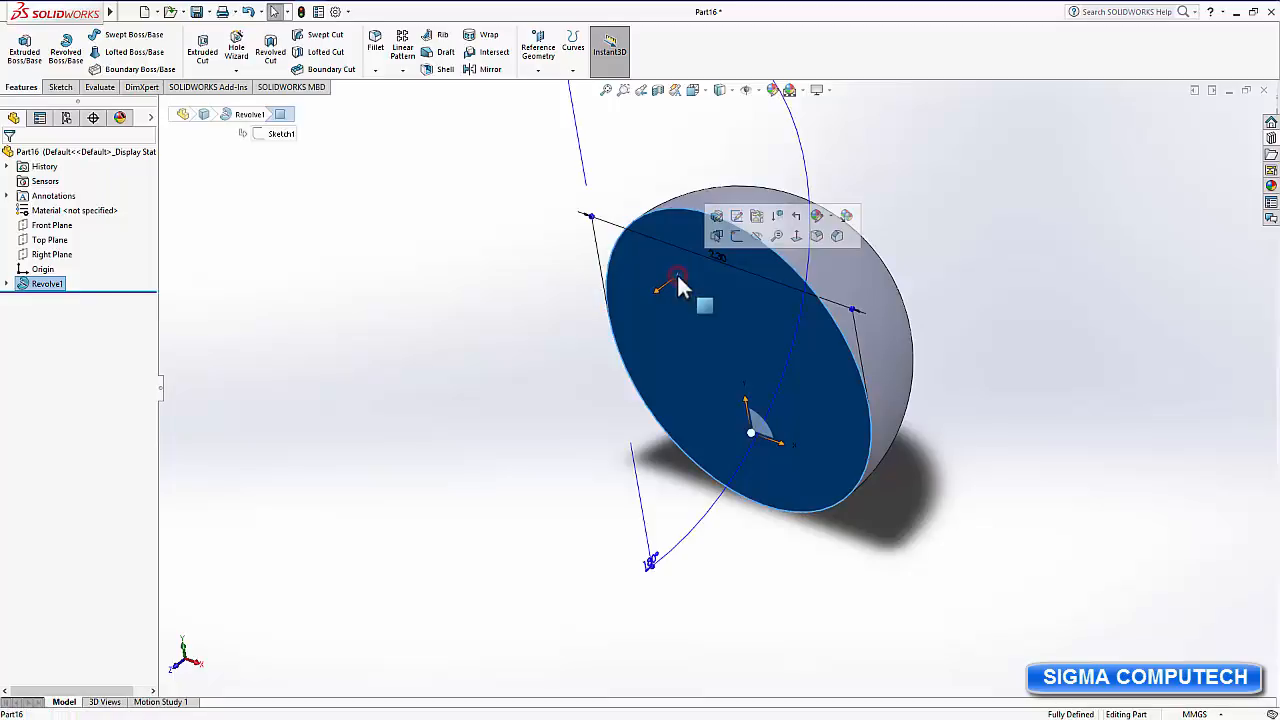
left_click(797, 237)
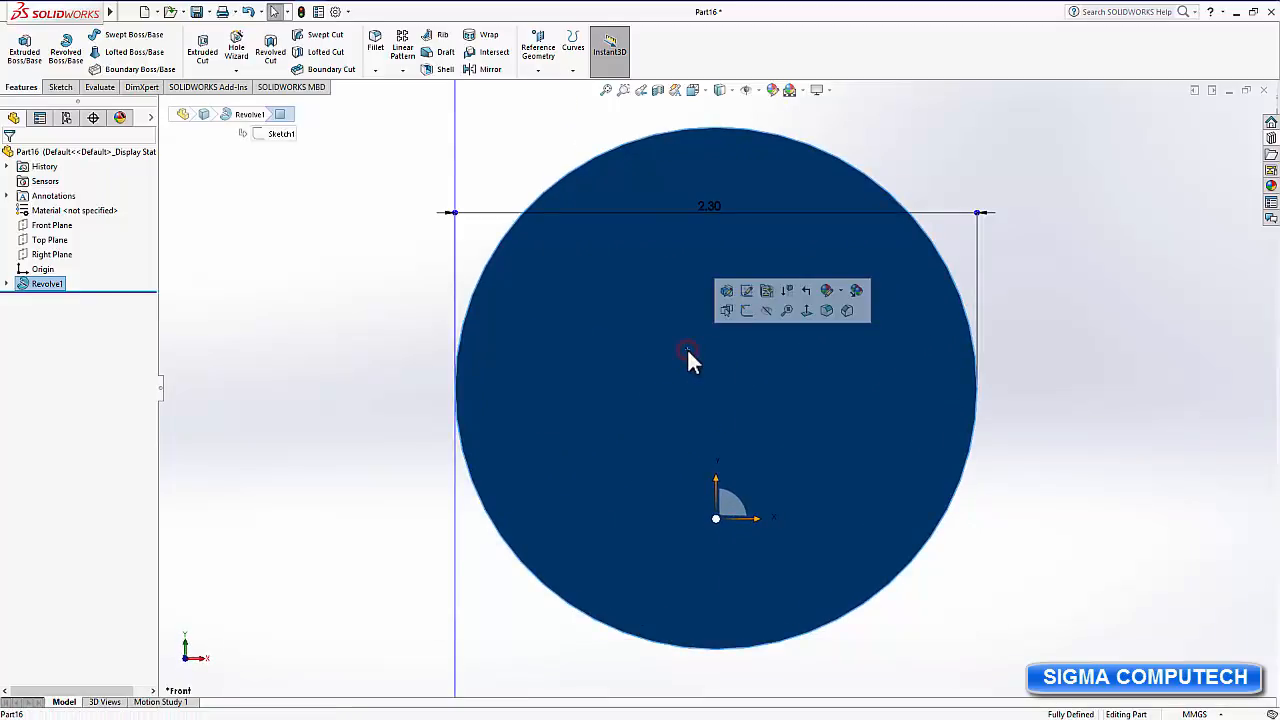
left_click(746, 310)
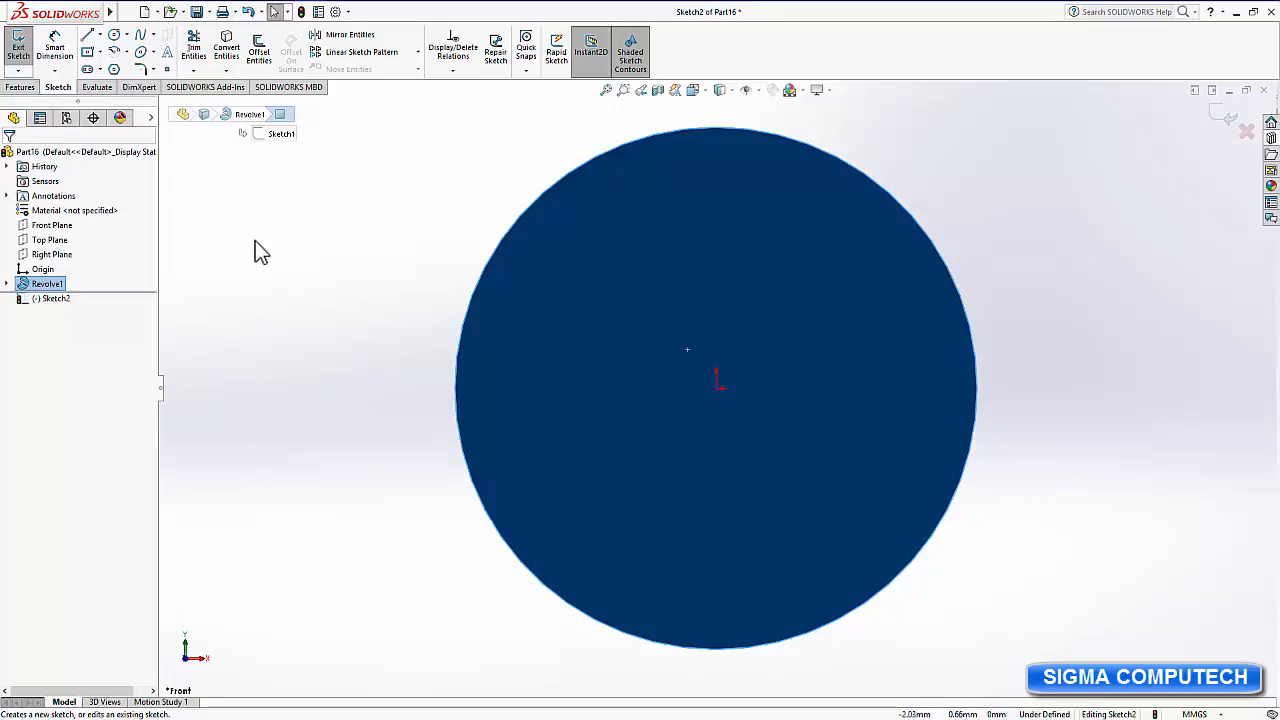
Sketch a circle of about 0.58 mm radius centred on the origin.
left_click(114, 34)
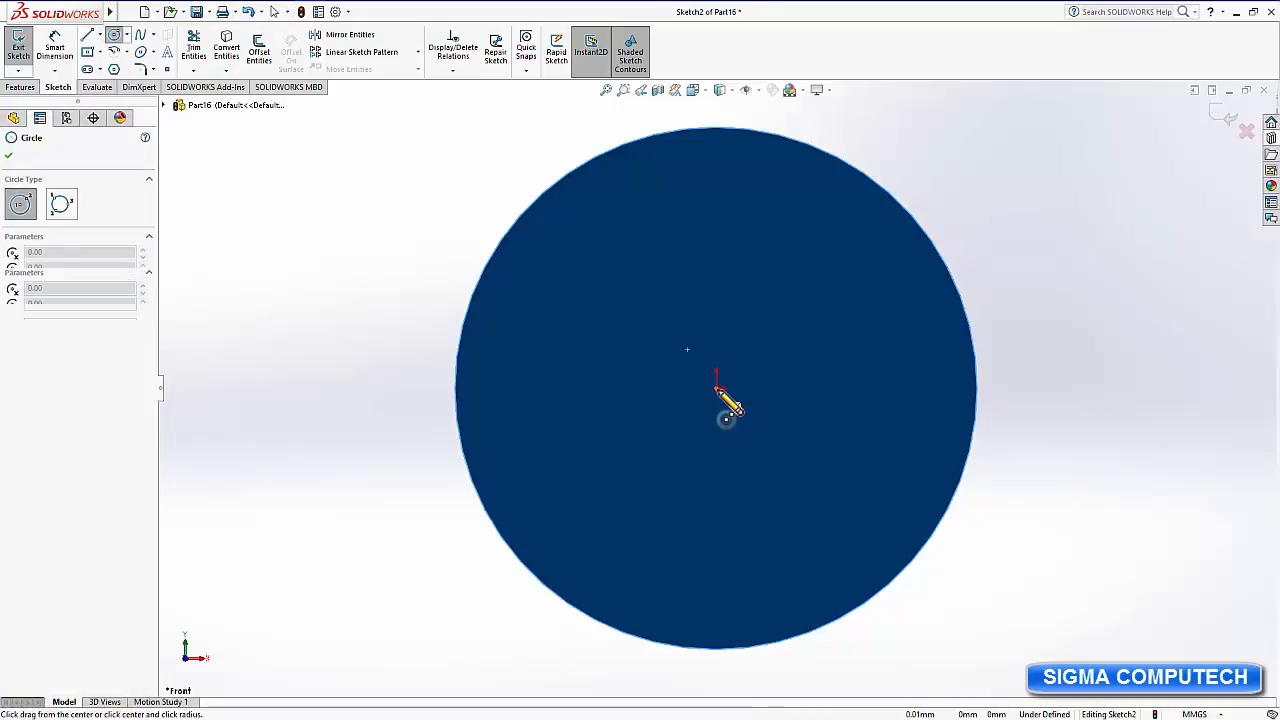
left_click(716, 388)
left_click(783, 506)
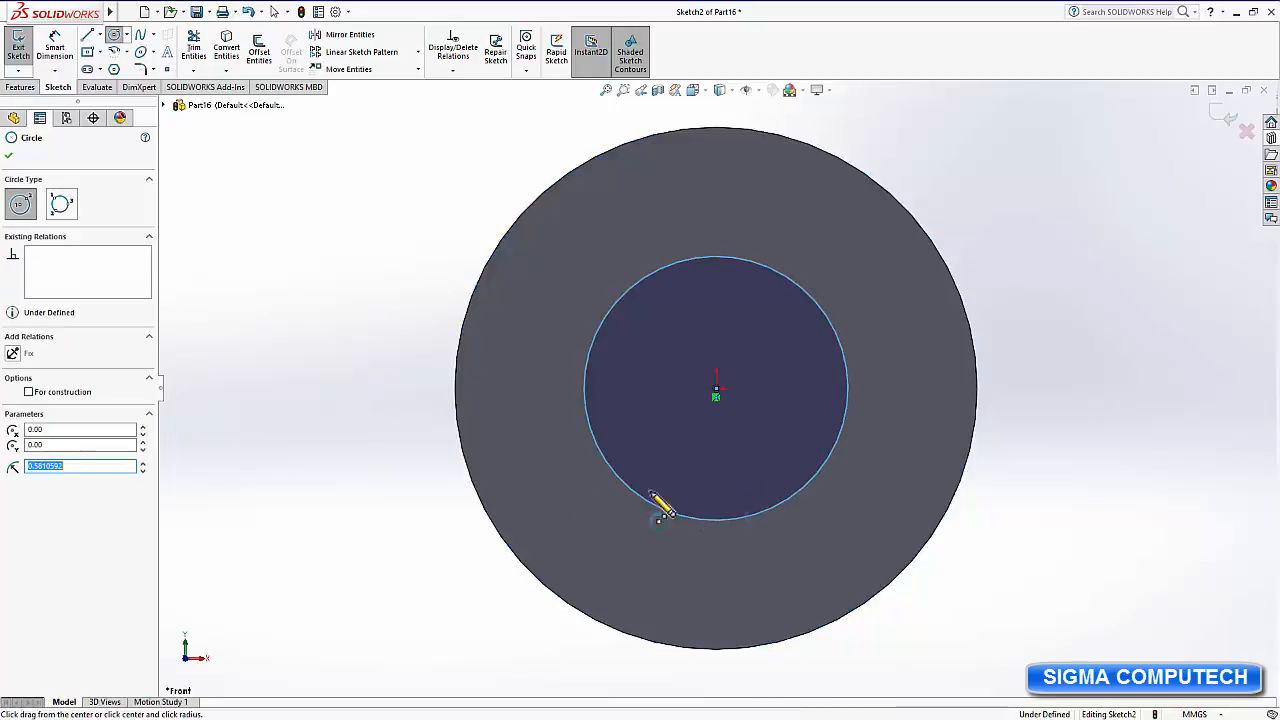
left_click(9, 156)
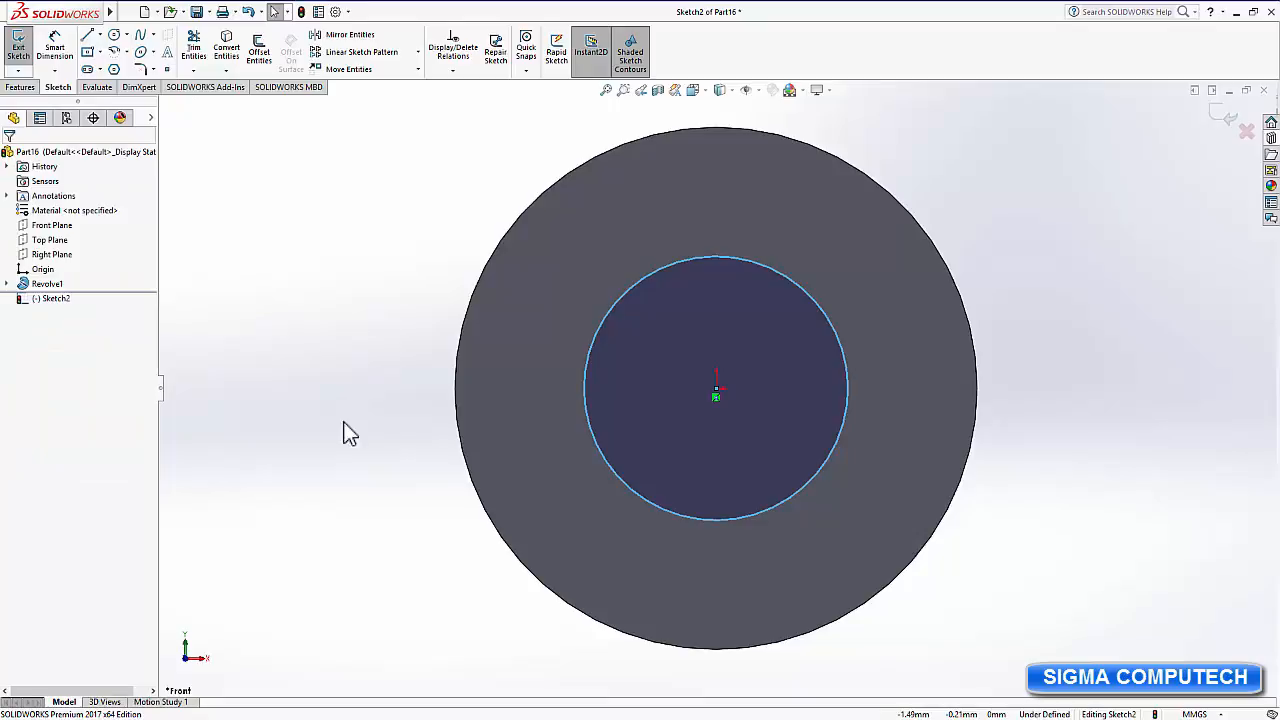
Dimension the sketched circle and set its diameter to 2 mm.
left_click(54, 50)
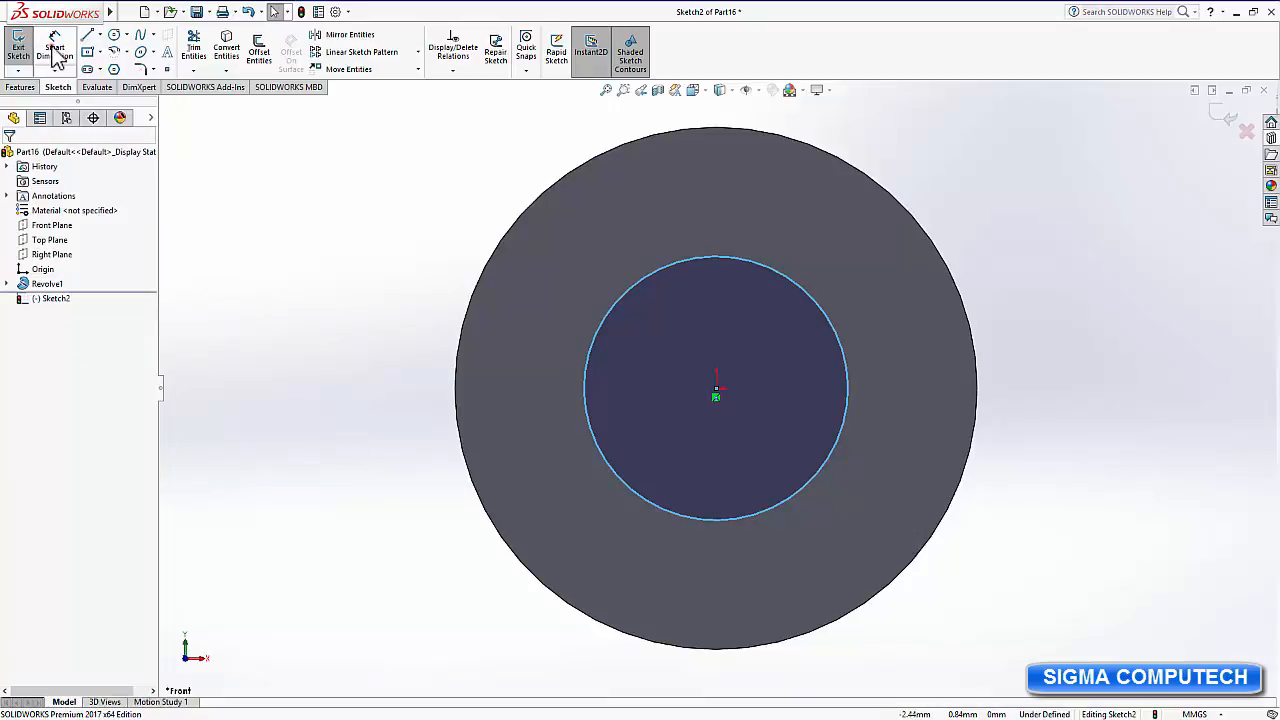
left_click(623, 295)
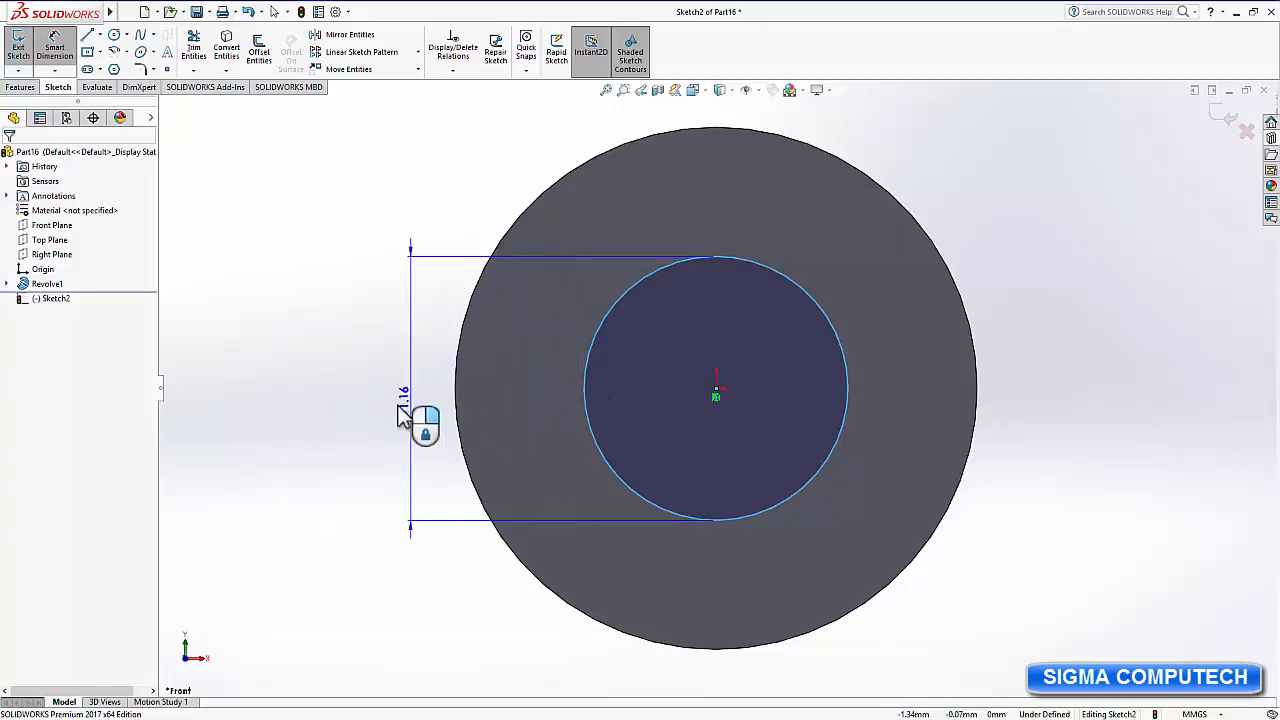
left_click(406, 418)
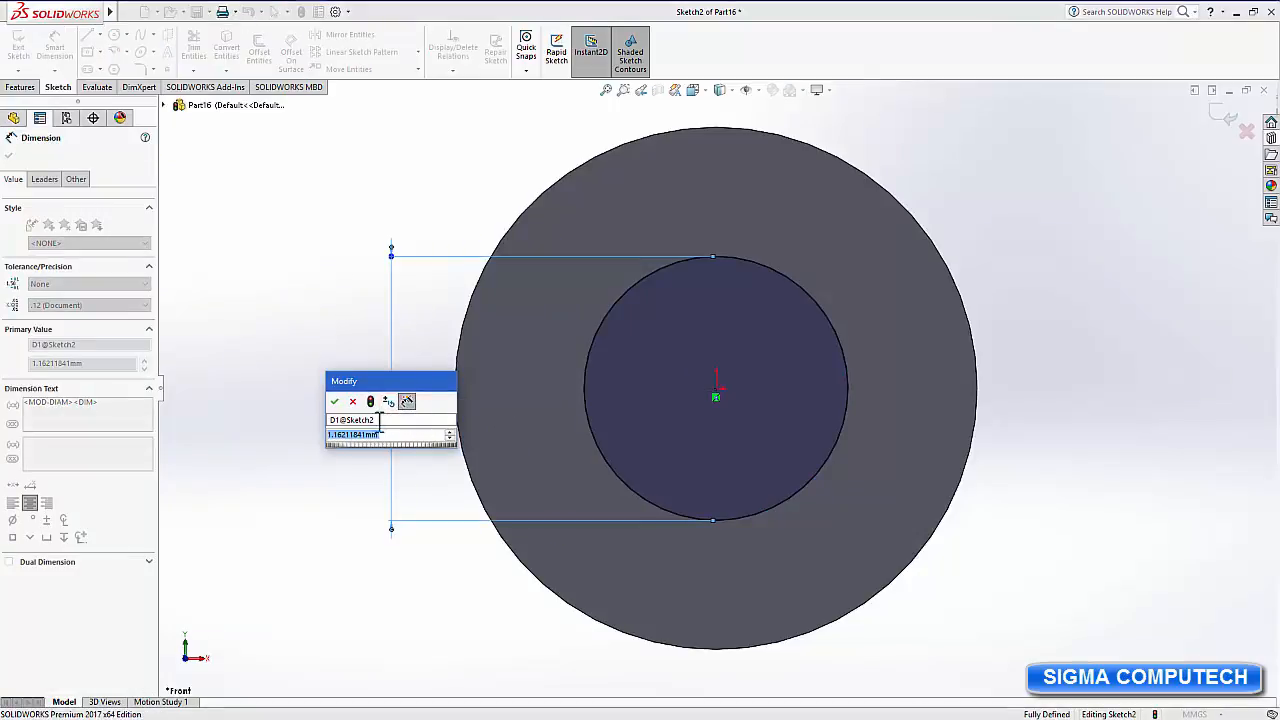
left_click_drag(367, 436, 318, 434)
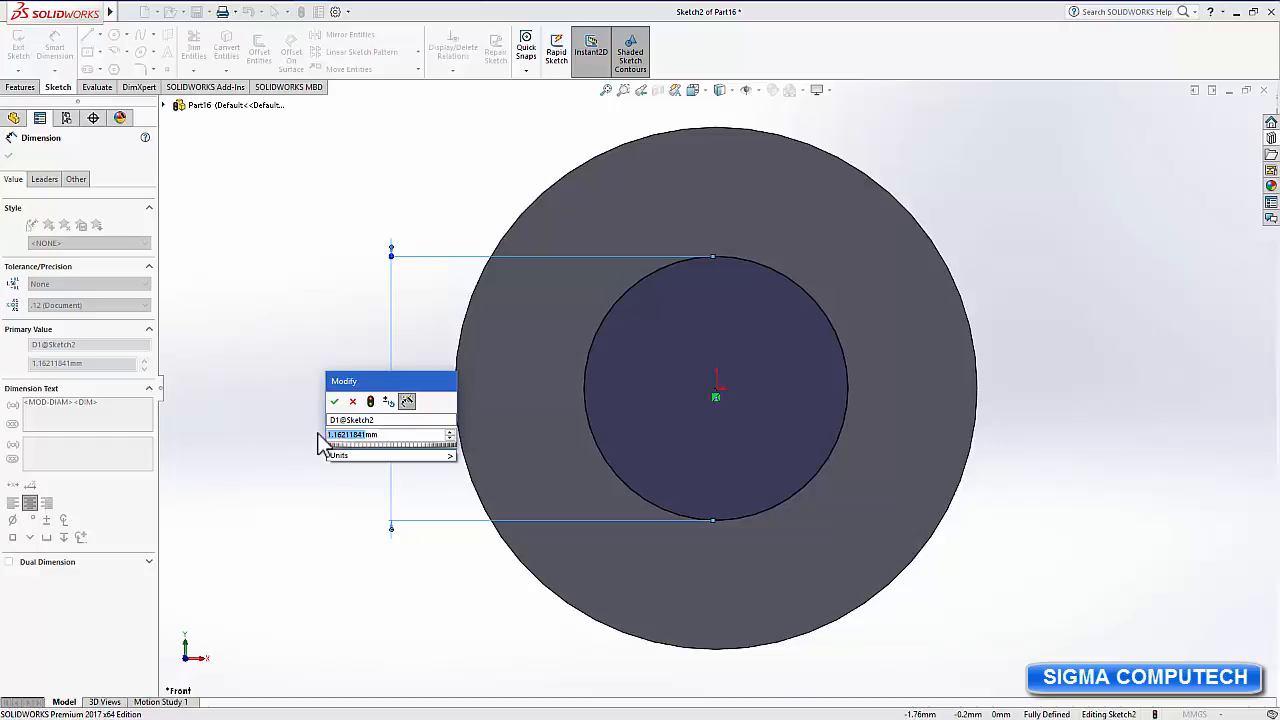
key("Return")
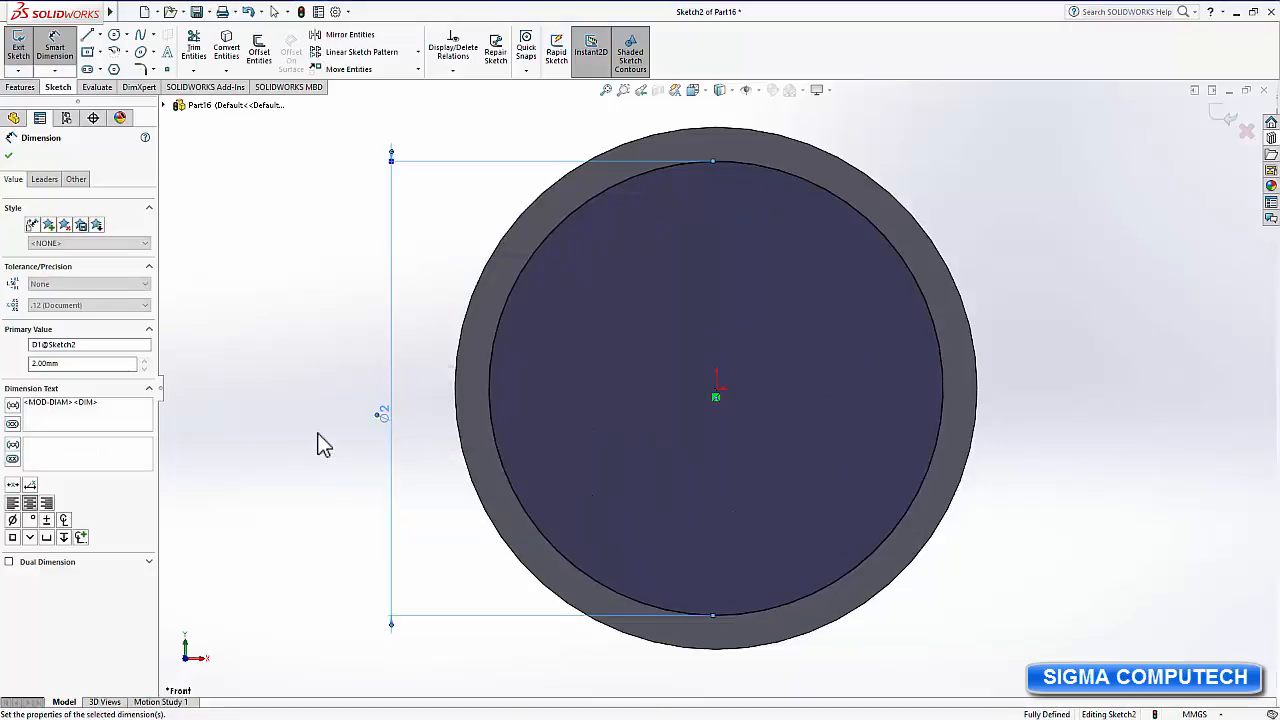
left_click(8, 156)
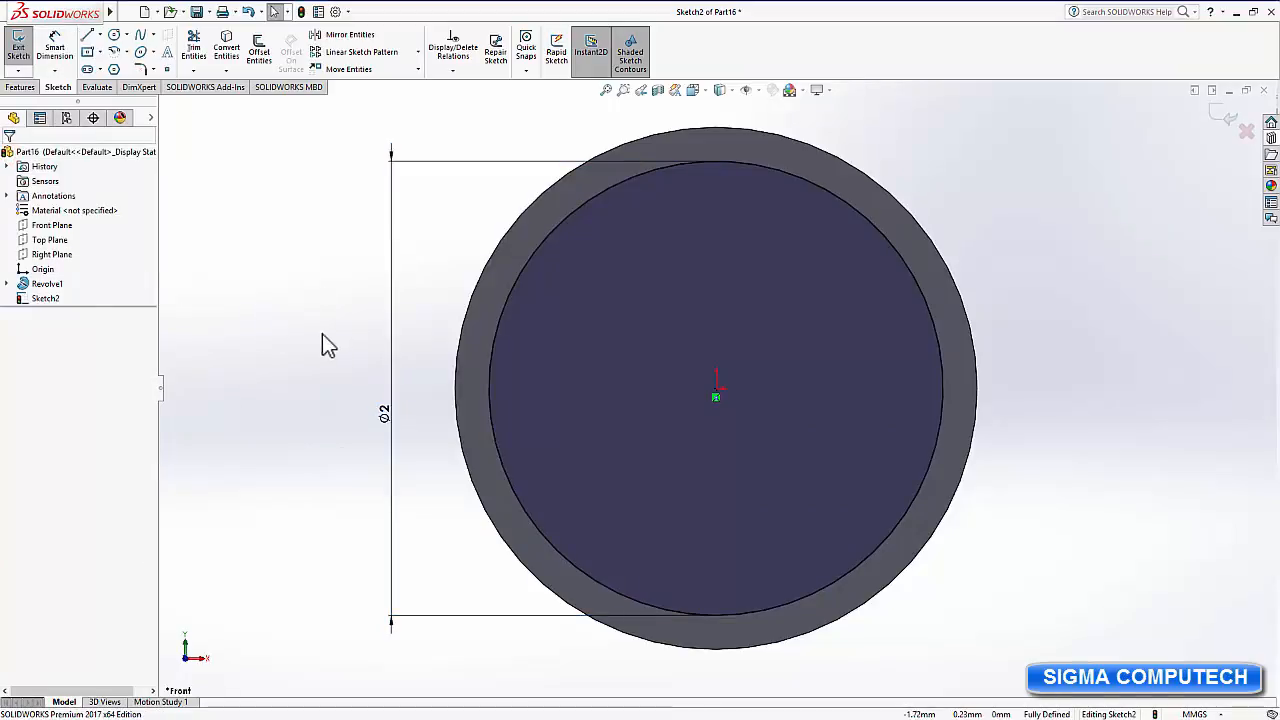
Extrude the 2 mm circle as a blind boss 3.2 mm deep, merged with the half ball.
left_click(21, 88)
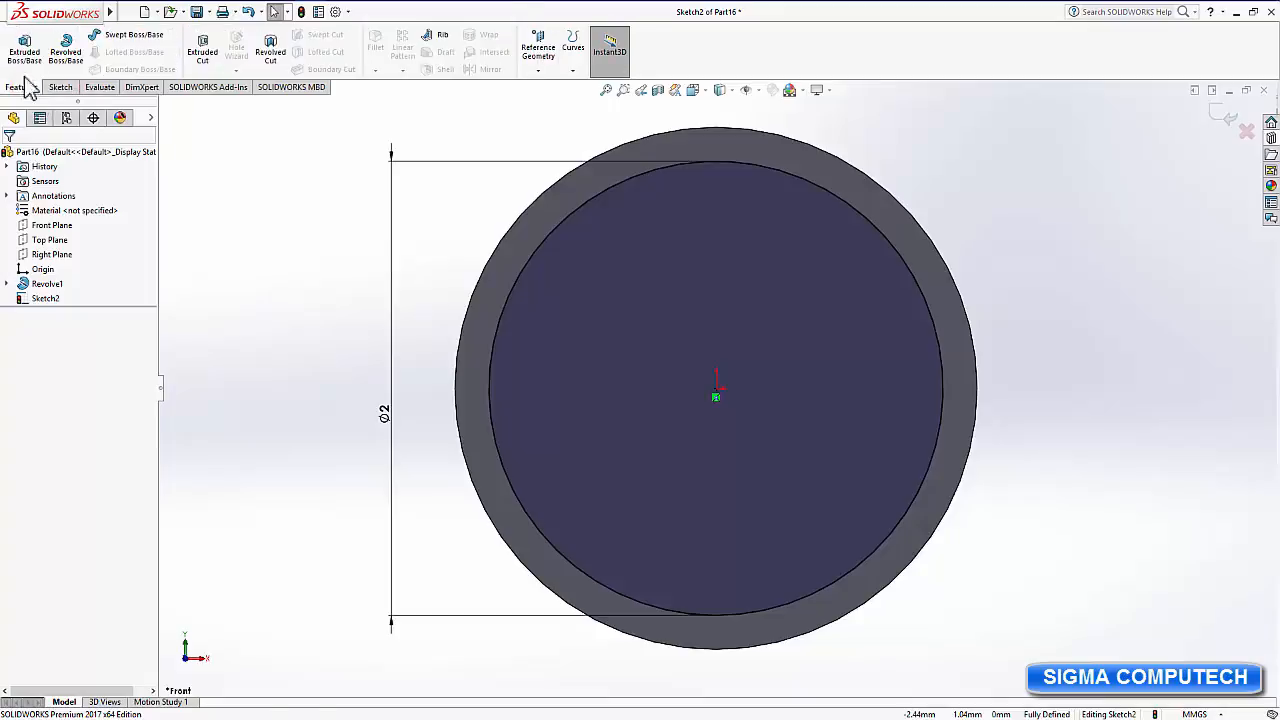
left_click(24, 48)
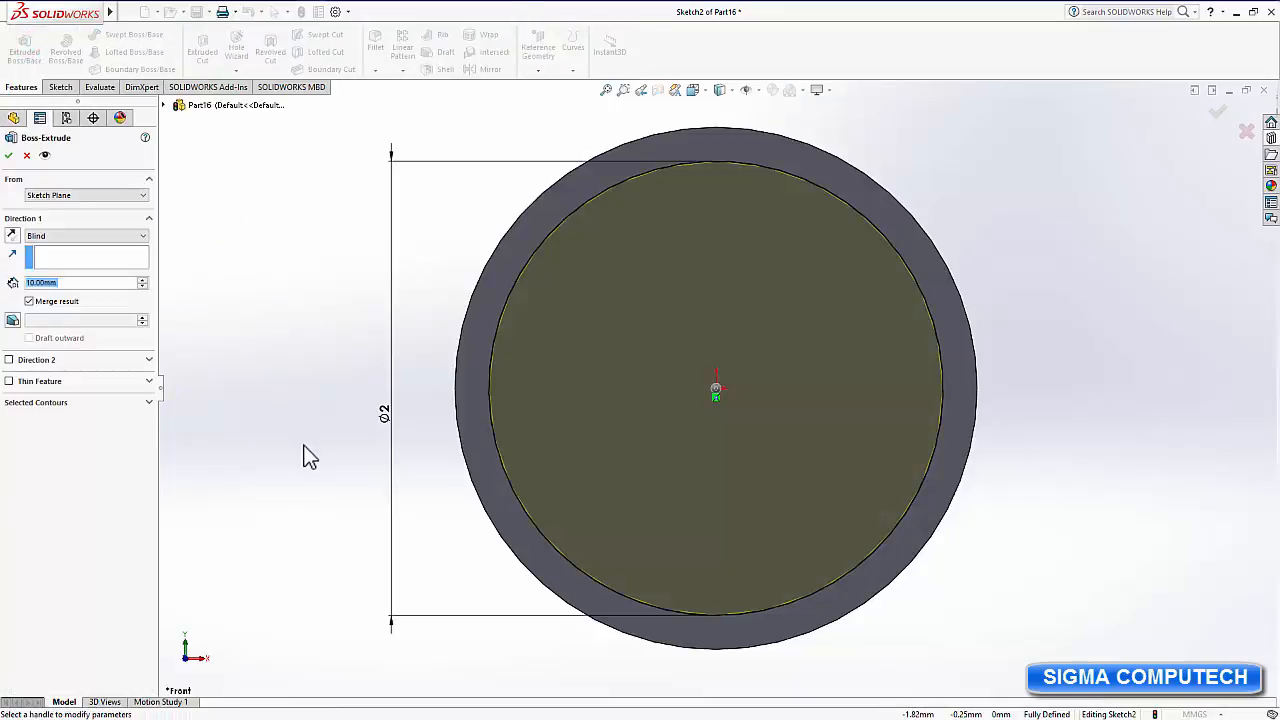
right_click(34, 283)
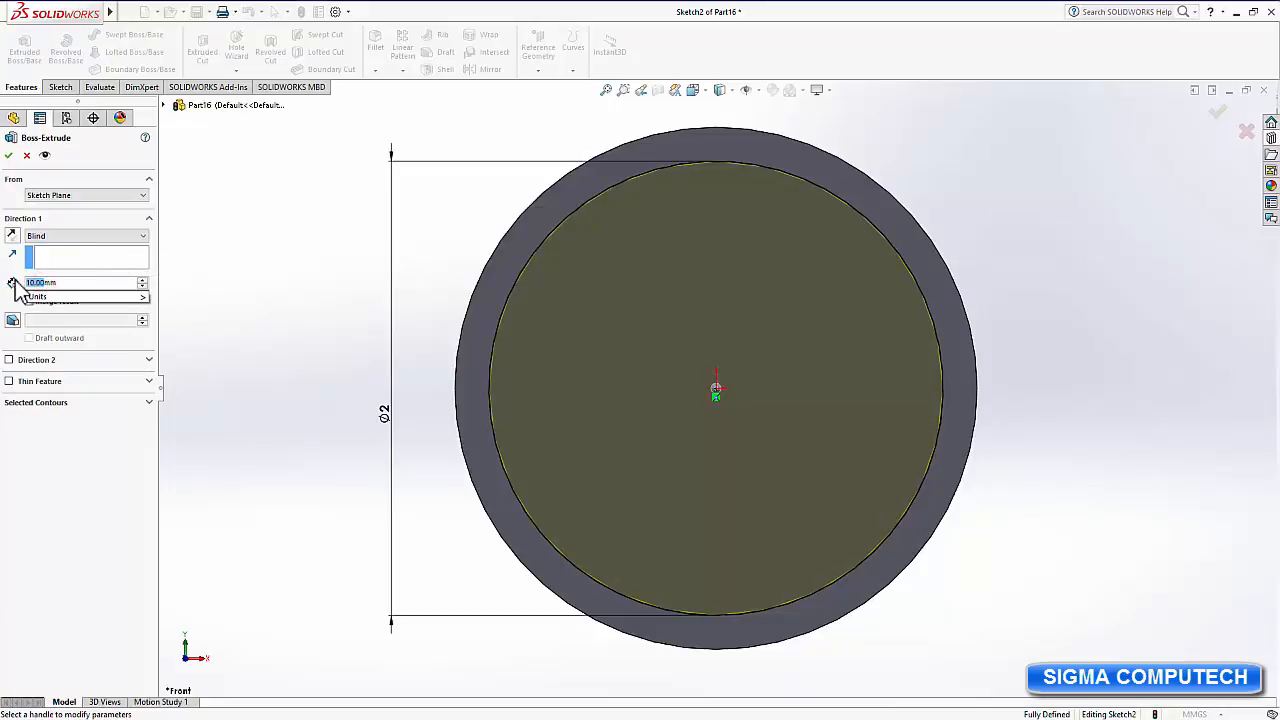
type("3.2")
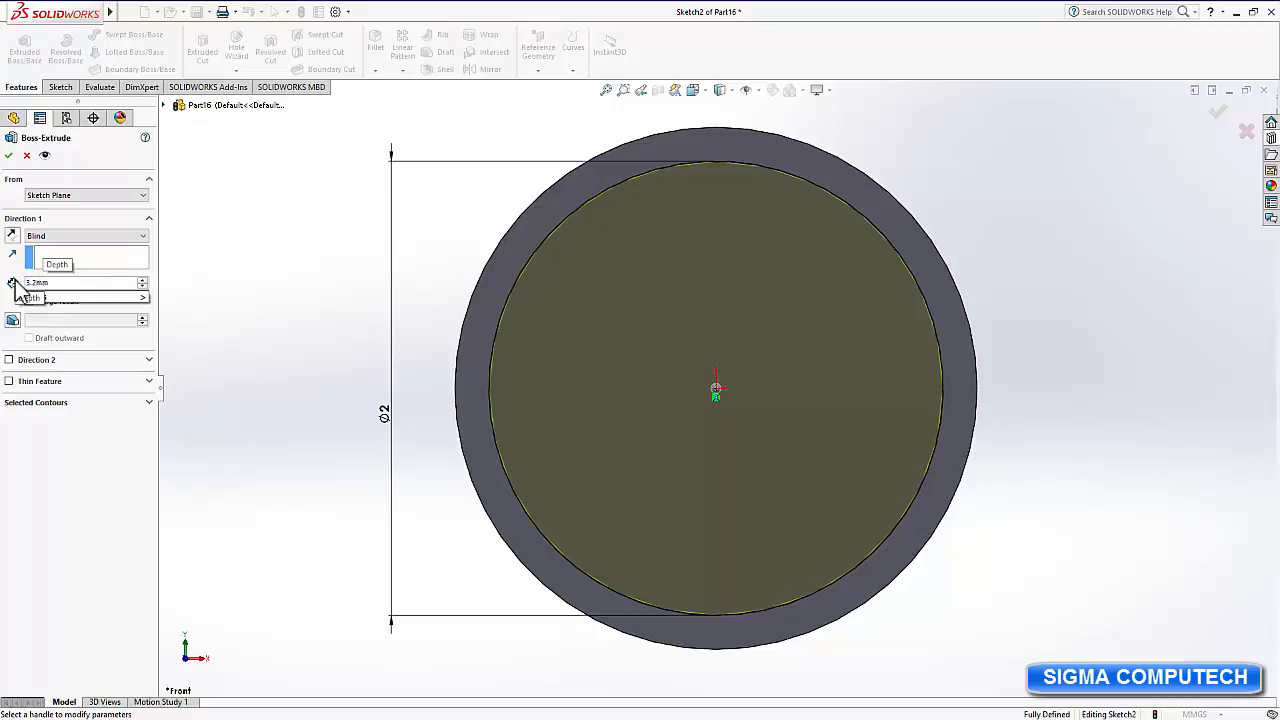
left_click(9, 157)
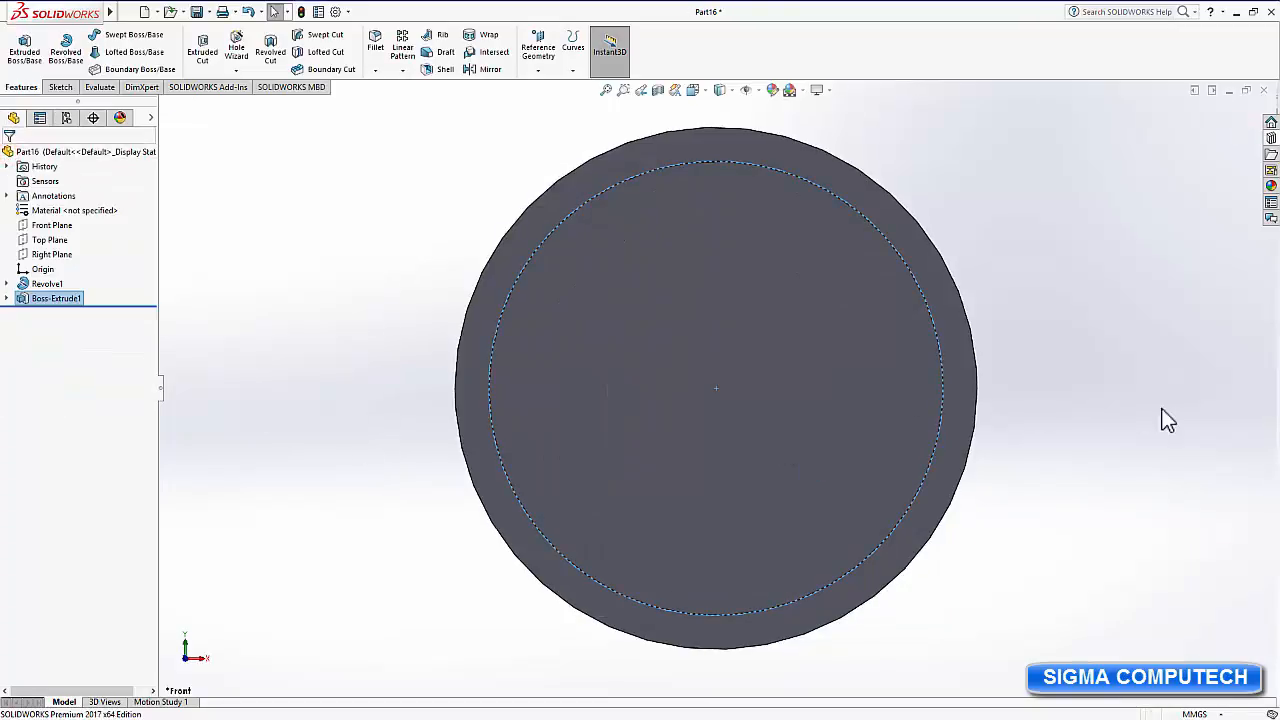
middle_click_drag(1160, 420, 1109, 437)
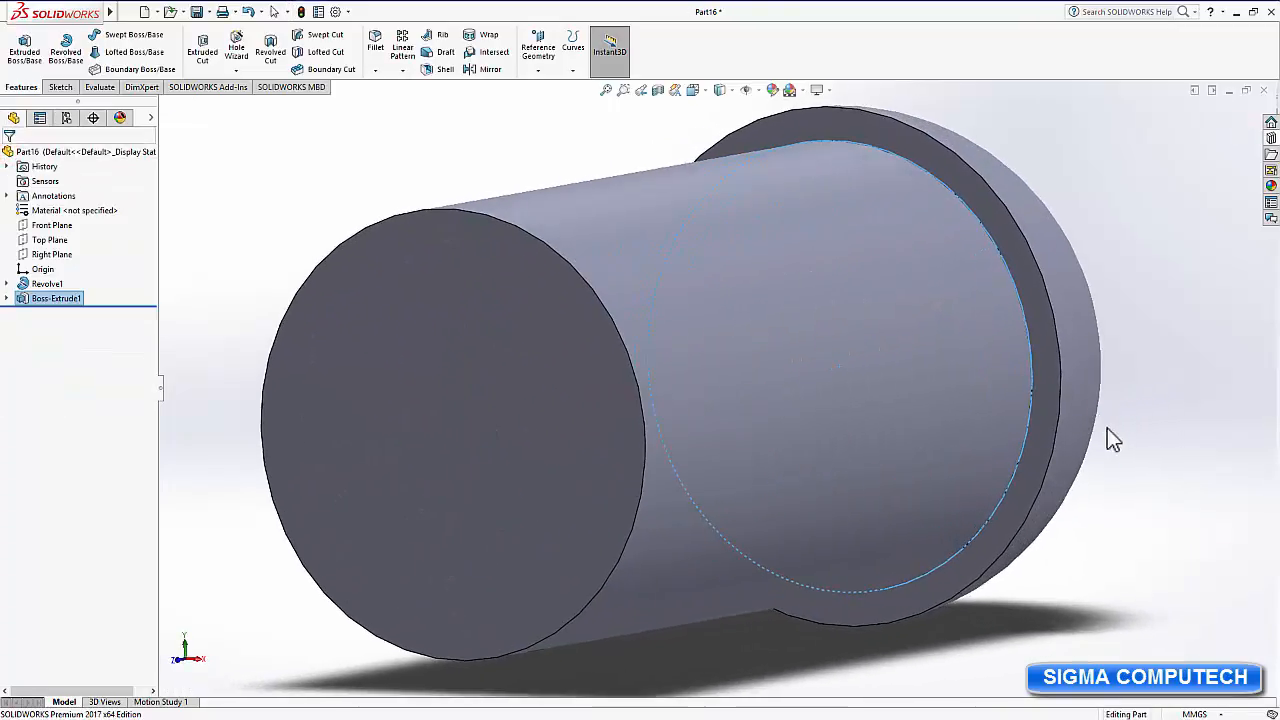
Open a new sketch on the shank's free circular end face, viewed normal to it.
scroll(1008, 440, "up", 3)
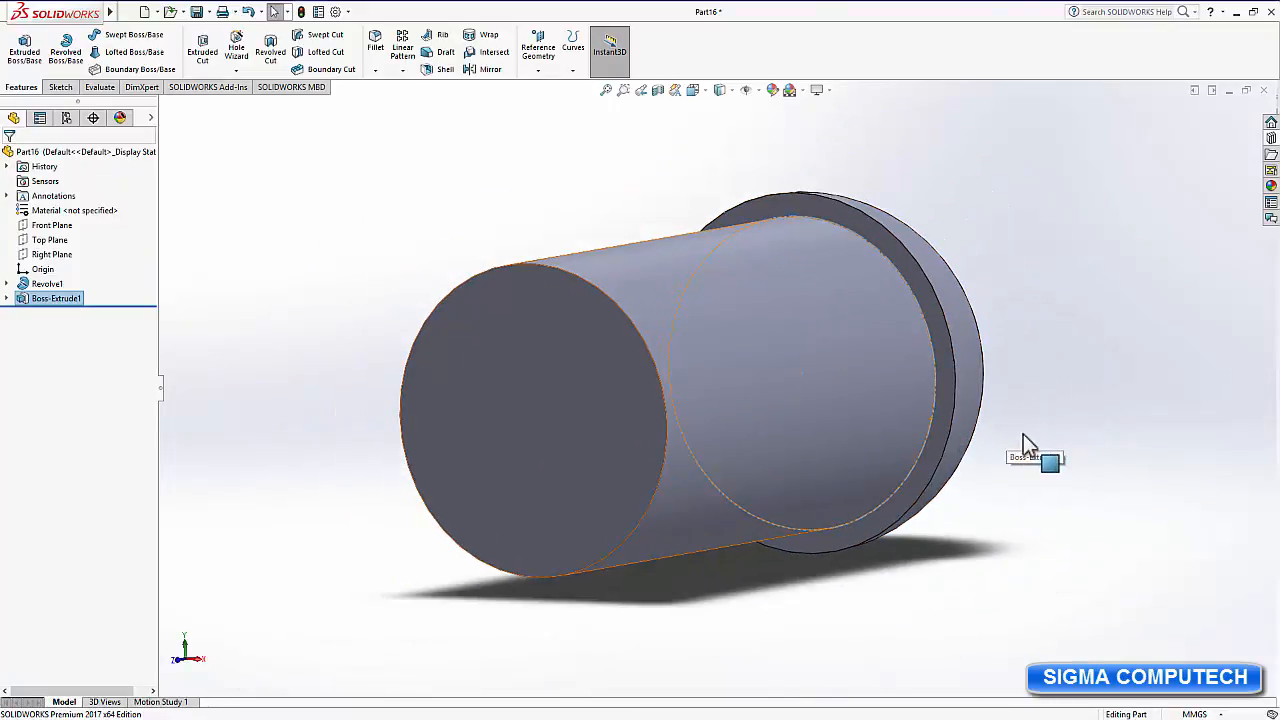
middle_click_drag(1087, 414, 1080, 466)
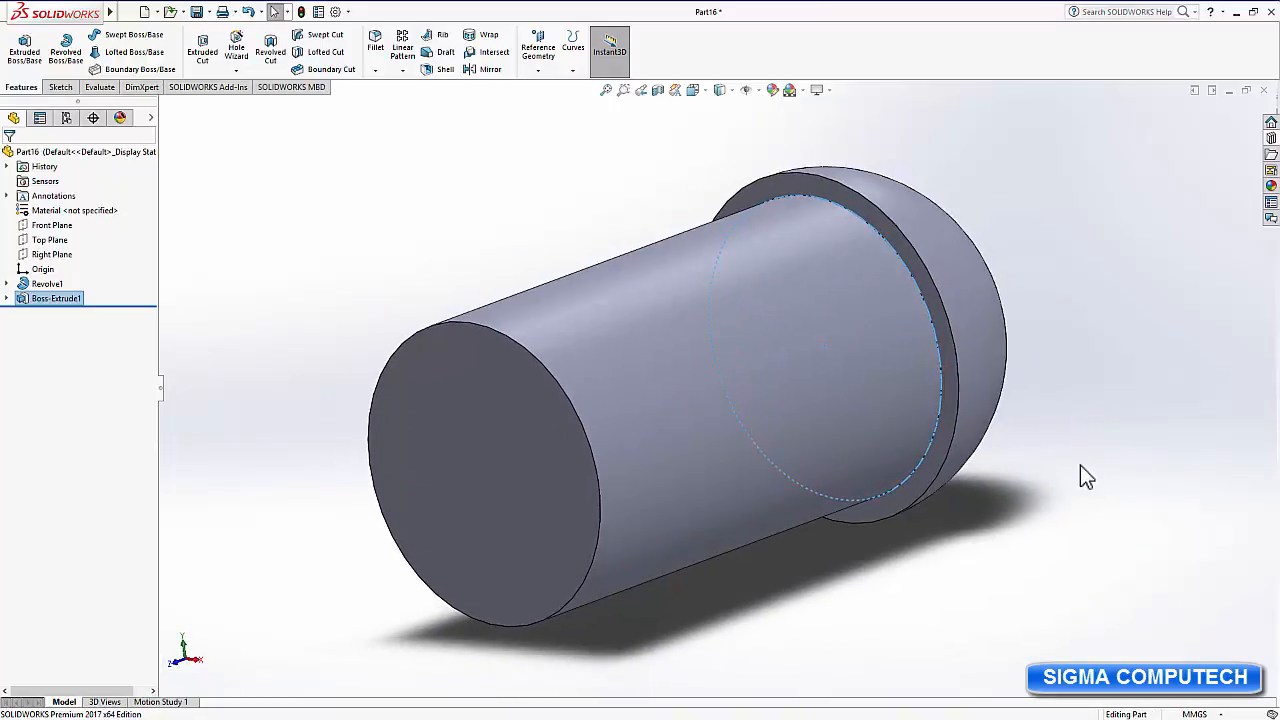
left_click(458, 444)
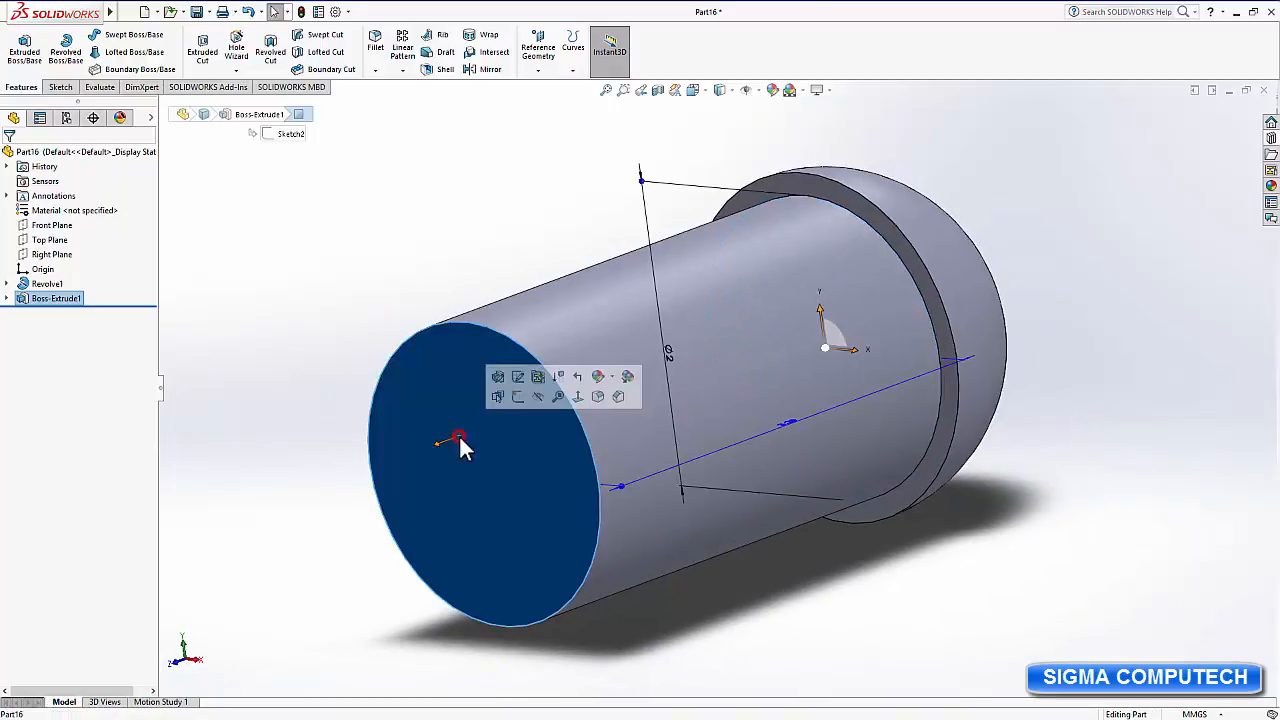
left_click(578, 397)
left_click(657, 407)
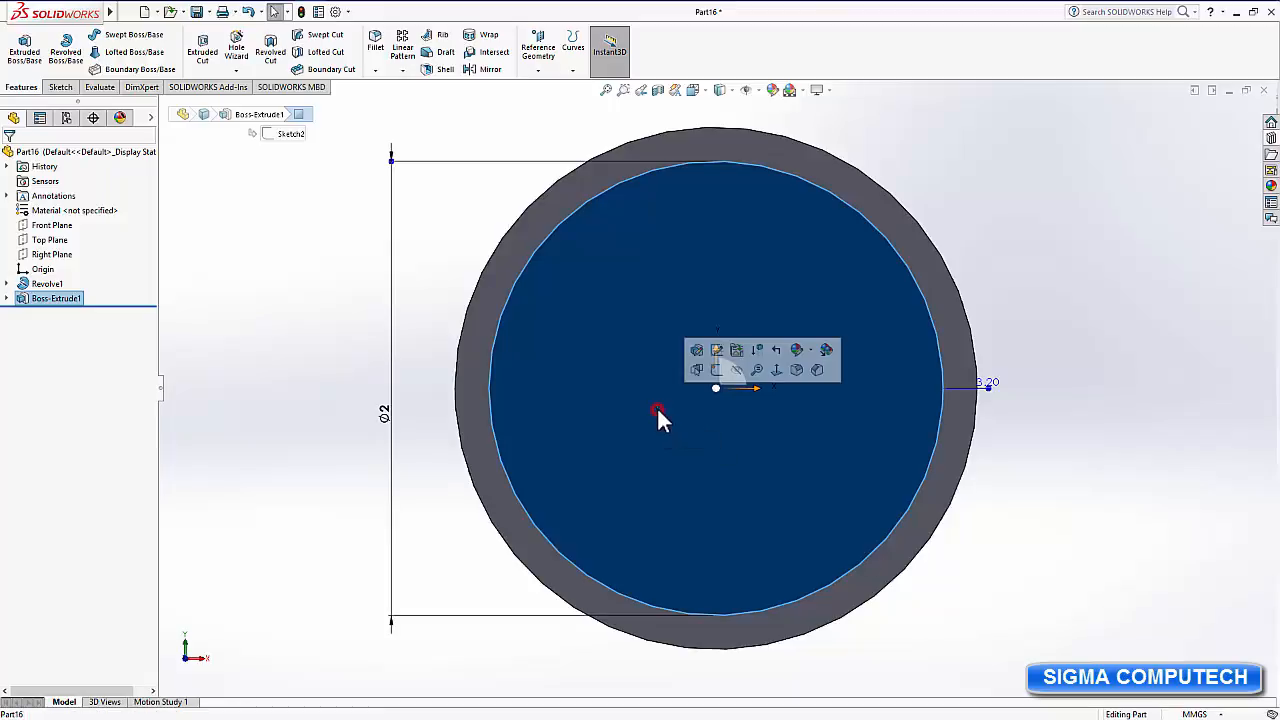
left_click(717, 371)
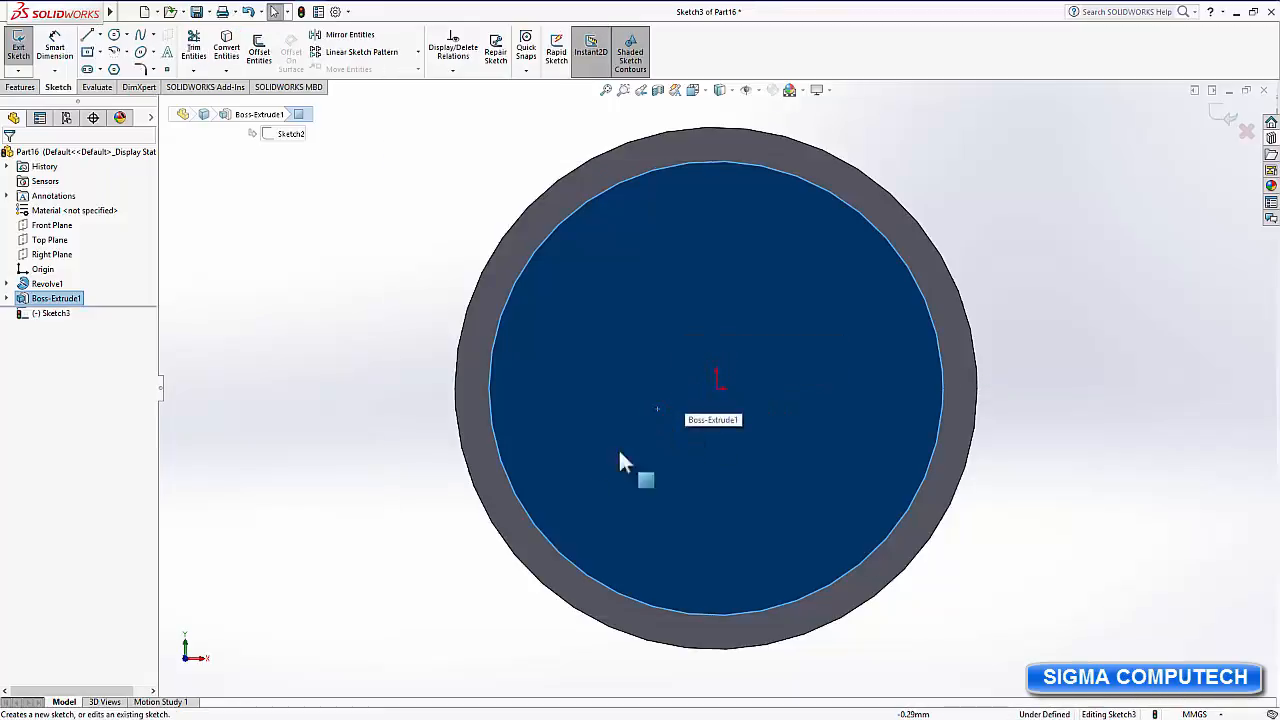
Sketch a horizontal line about 1.75 mm long passing through the origin.
left_click(87, 35)
left_click(716, 387)
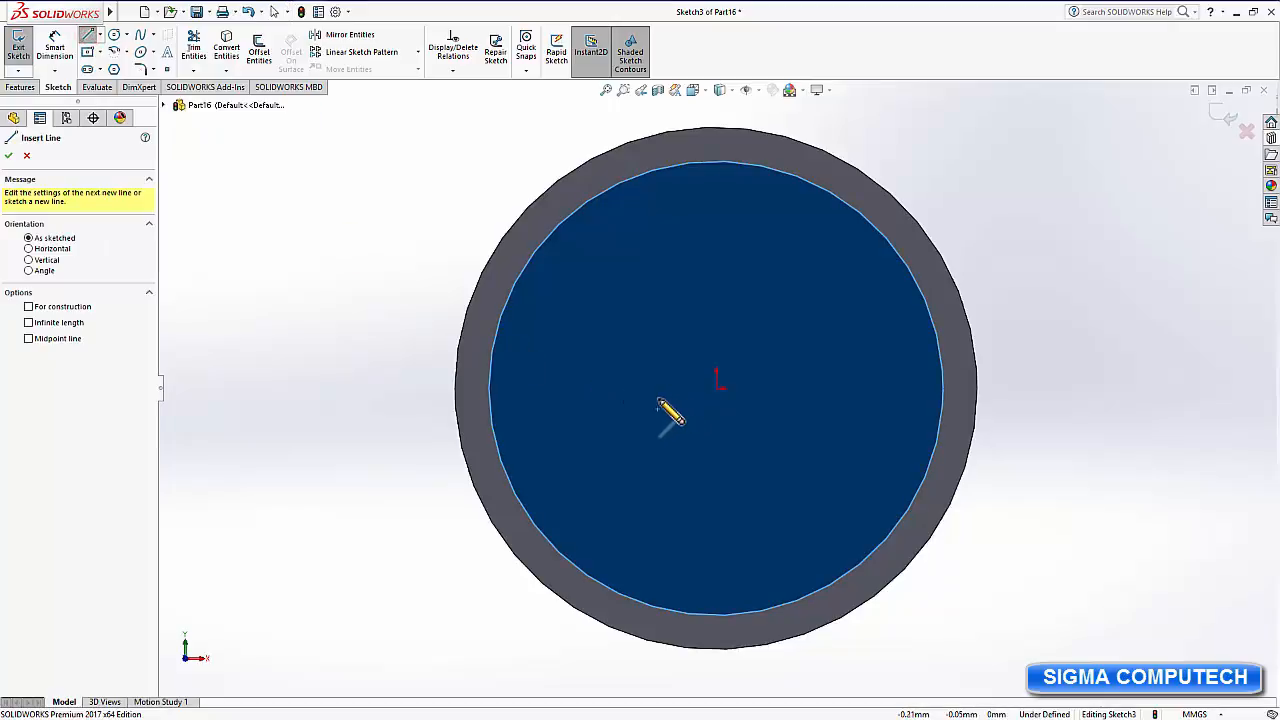
left_click(396, 388)
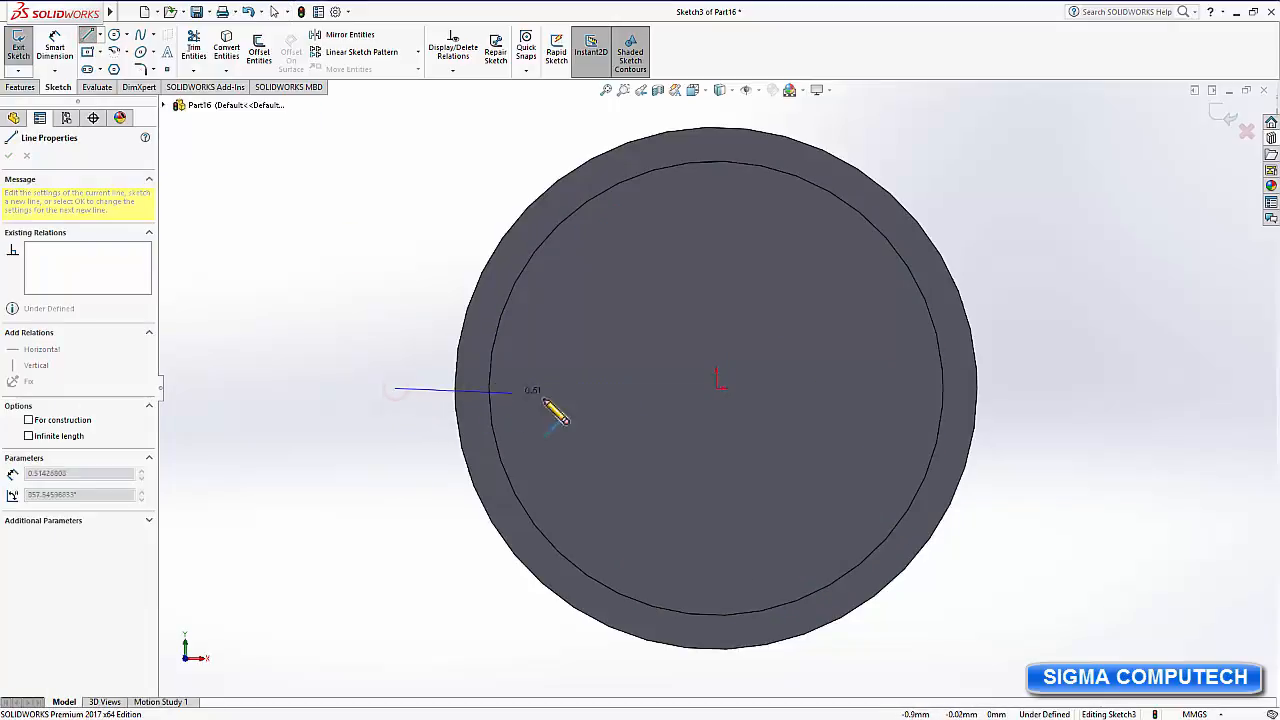
left_click(793, 389)
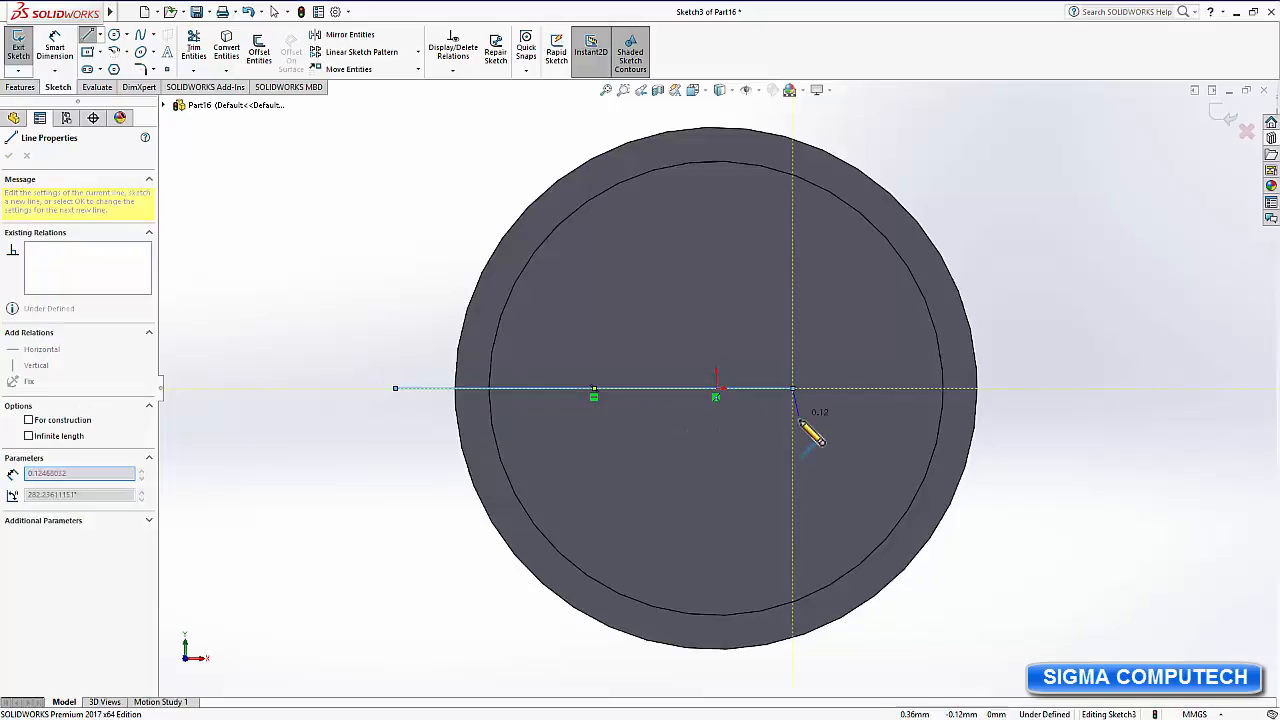
right_click(826, 428)
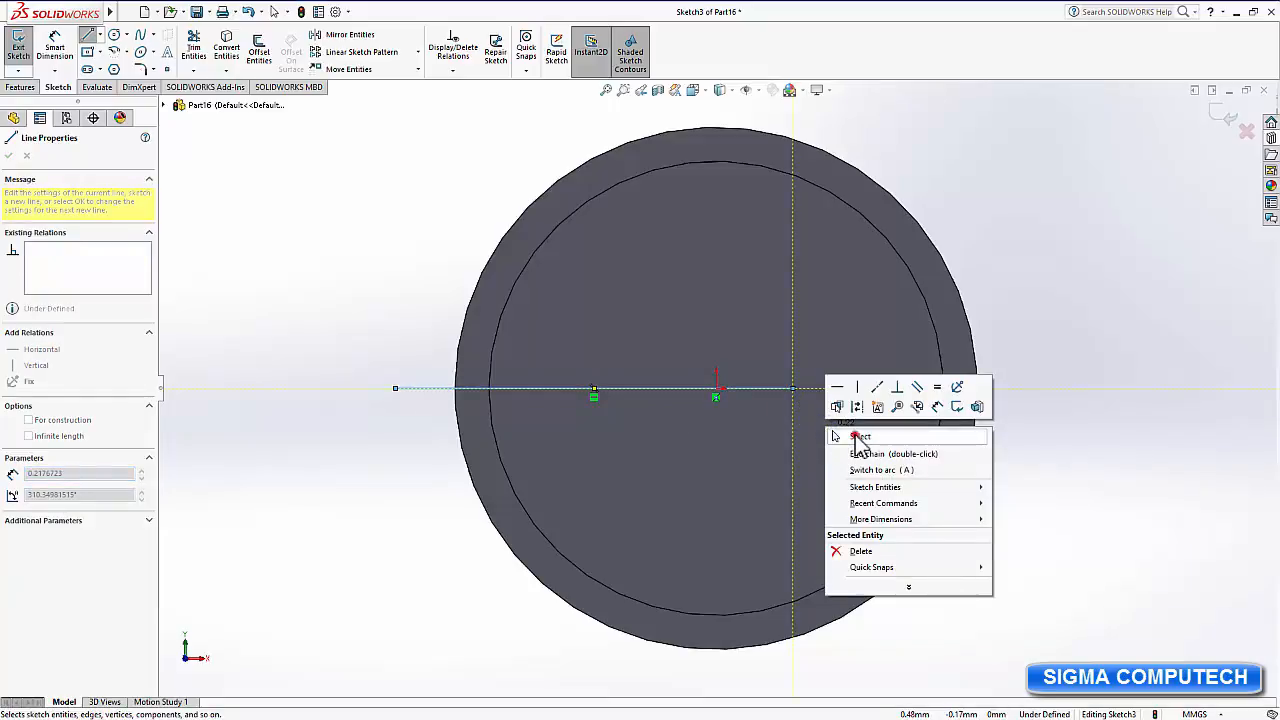
left_click(840, 435)
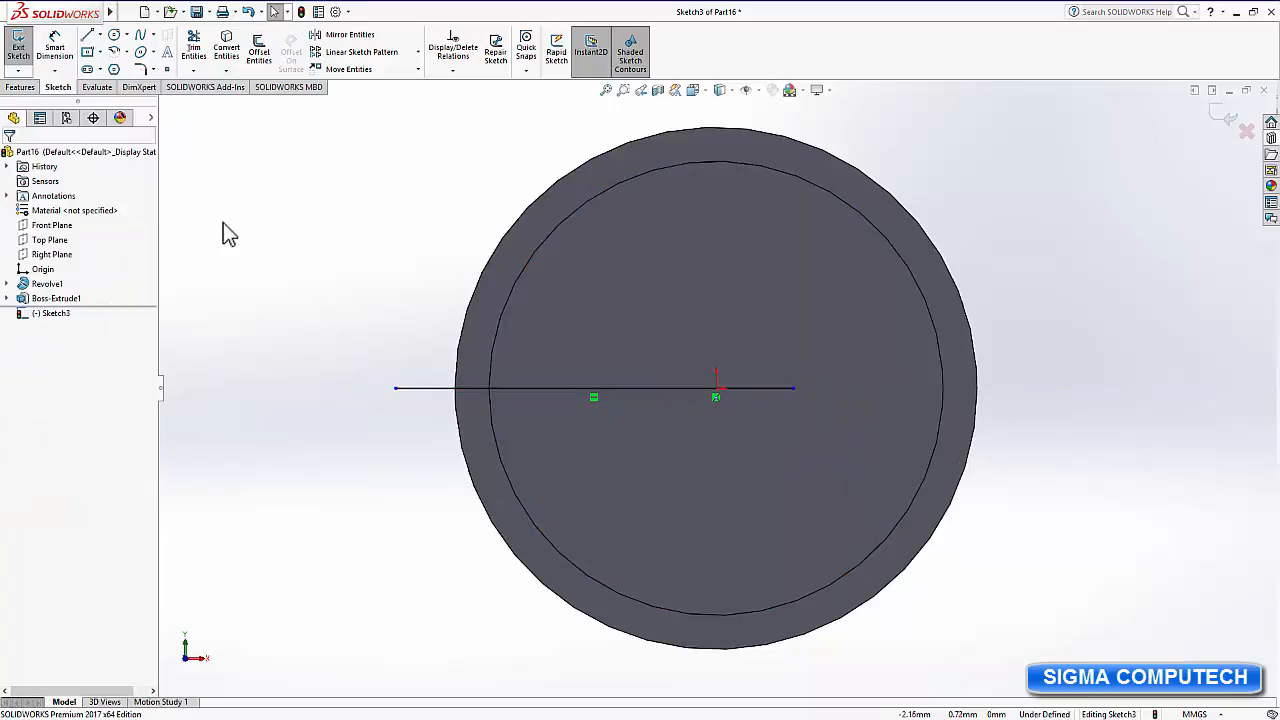
Sketch a 180° centre-point arc of about 0.87 mm radius above the line, centred on its midpoint and joining its endpoints.
left_click(126, 51)
left_click(145, 63)
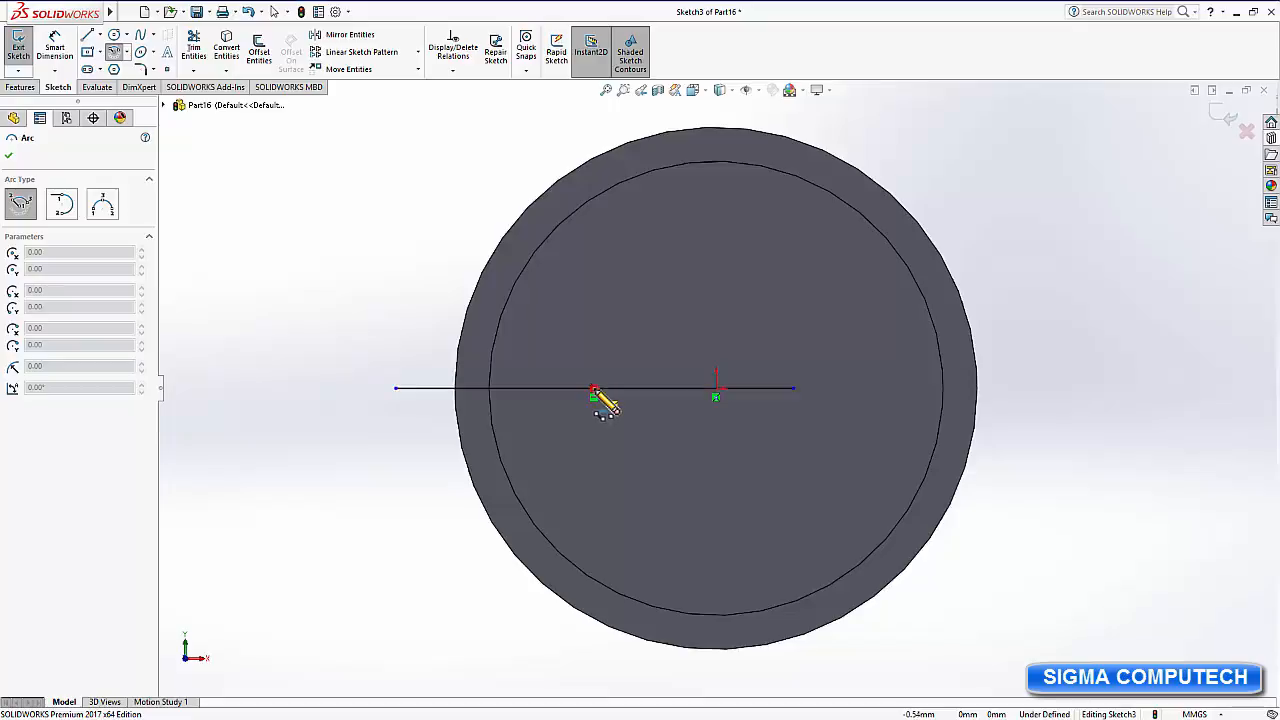
left_click(594, 389)
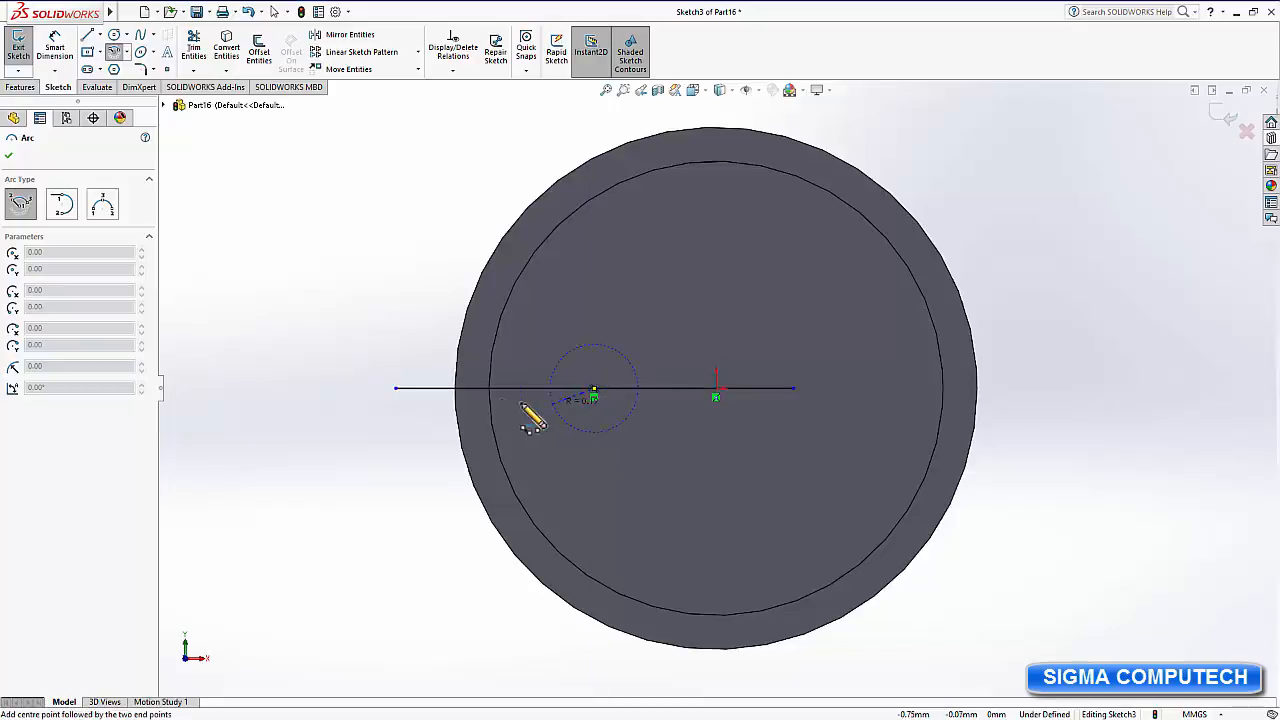
left_click(397, 388)
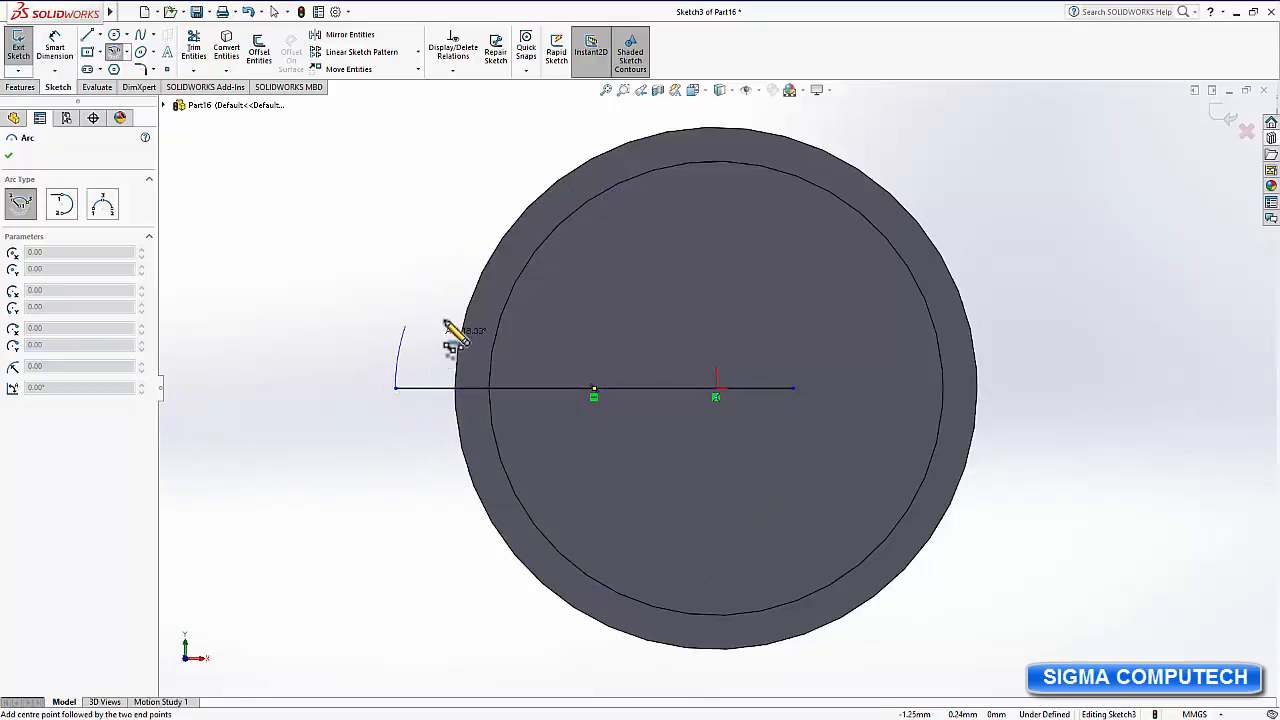
left_click(793, 389)
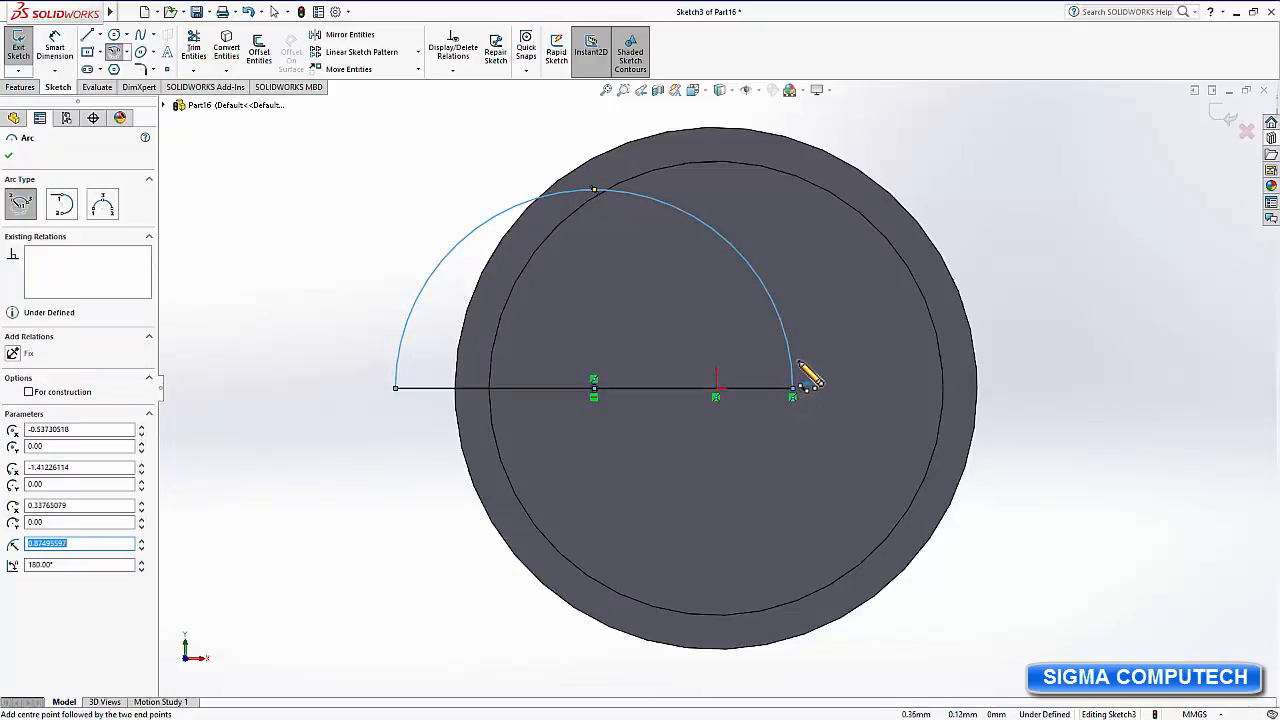
left_click(9, 156)
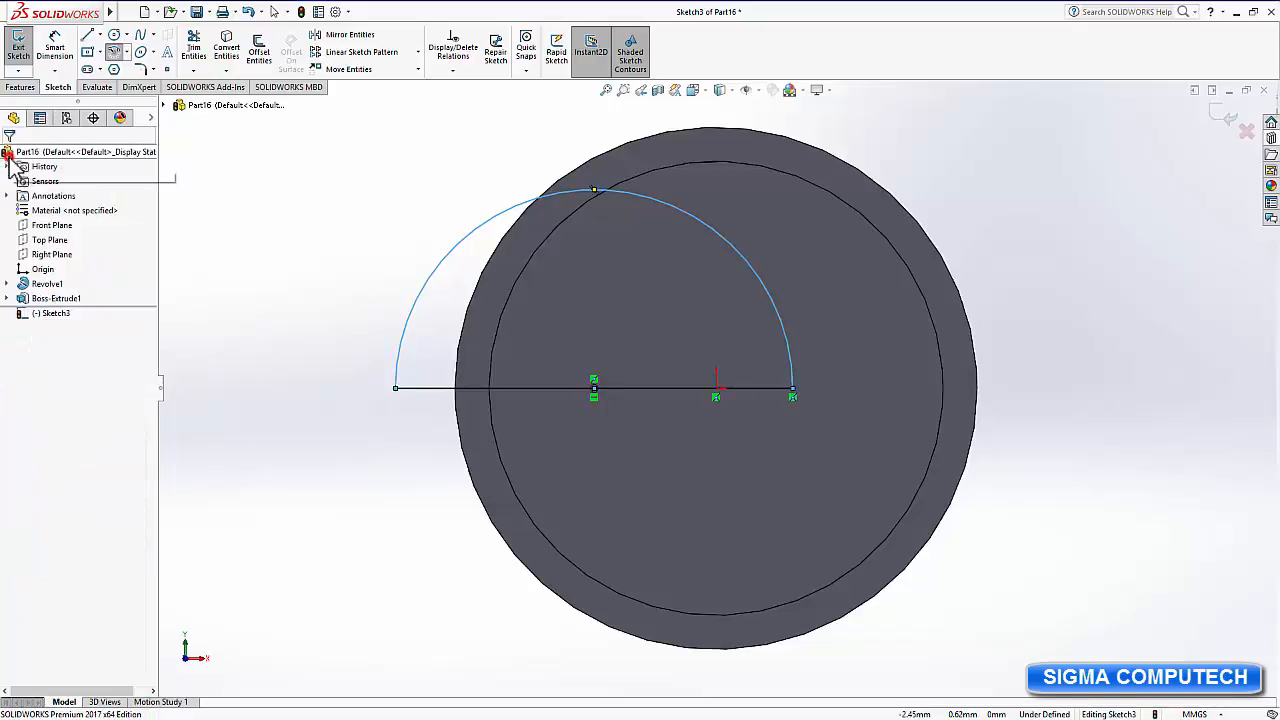
left_click(444, 600)
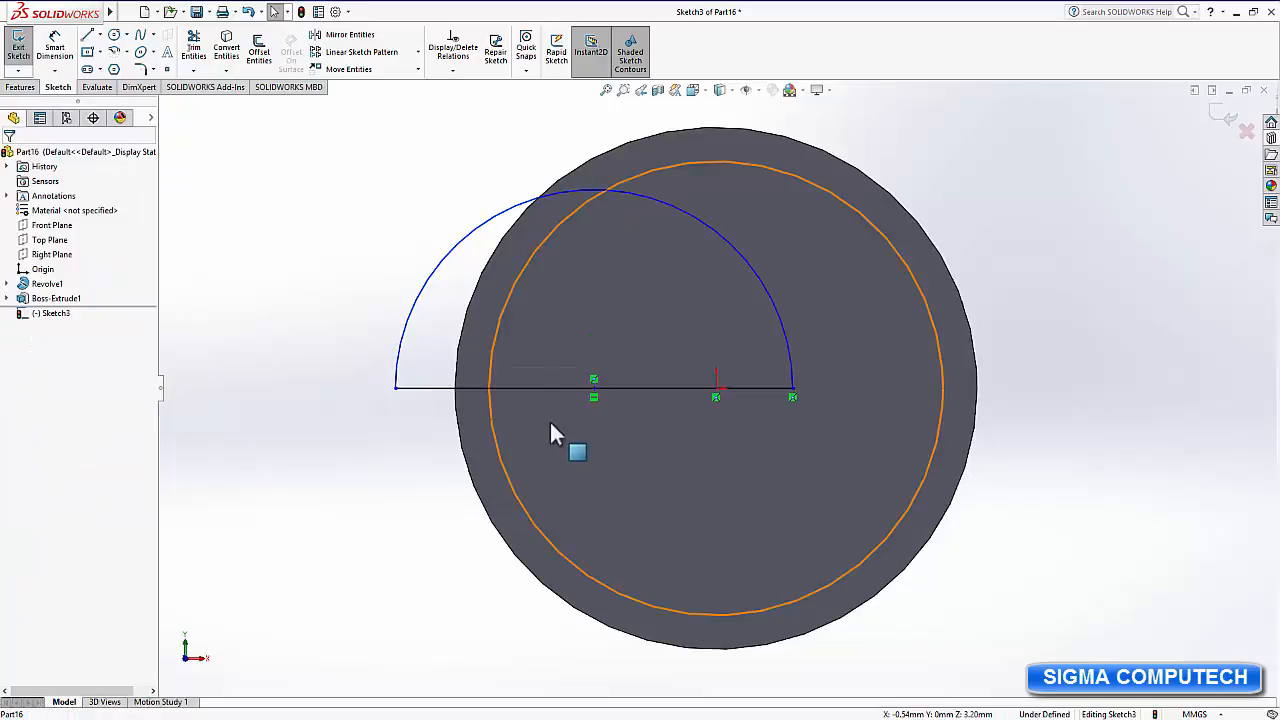
Make the arc's centre point coincident with the origin.
left_click(594, 389)
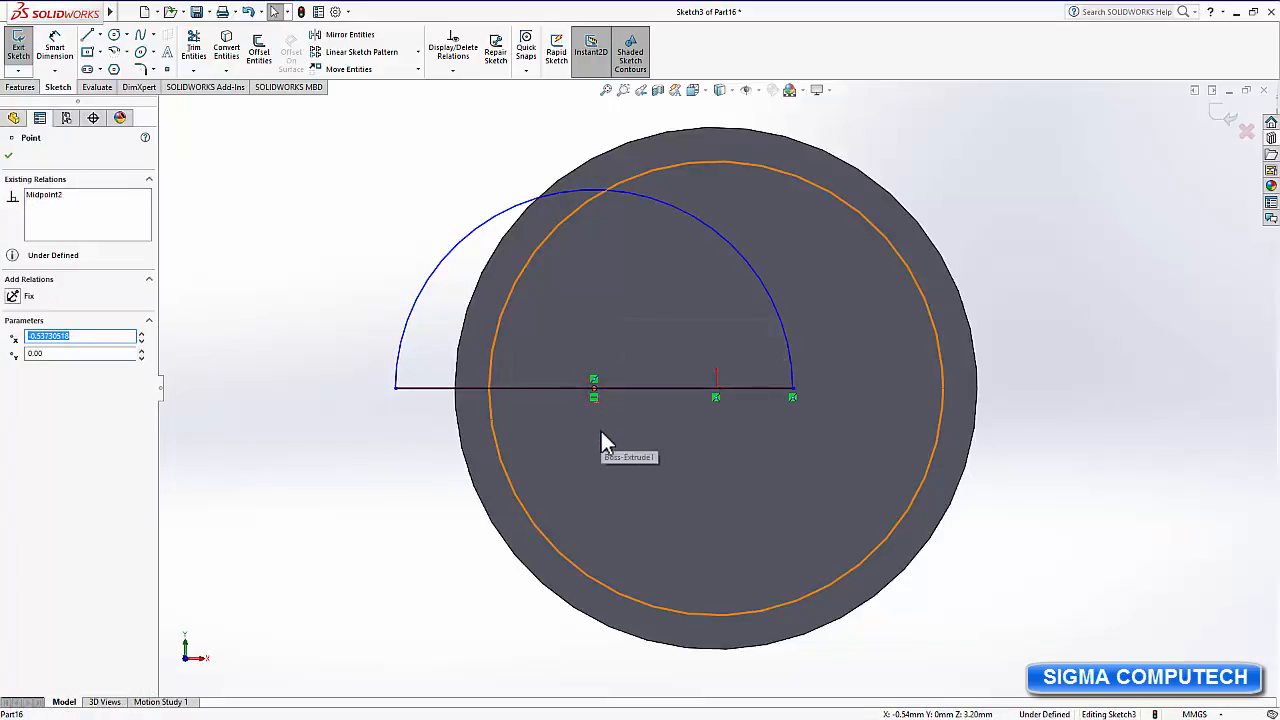
left_click(716, 388, "ctrl")
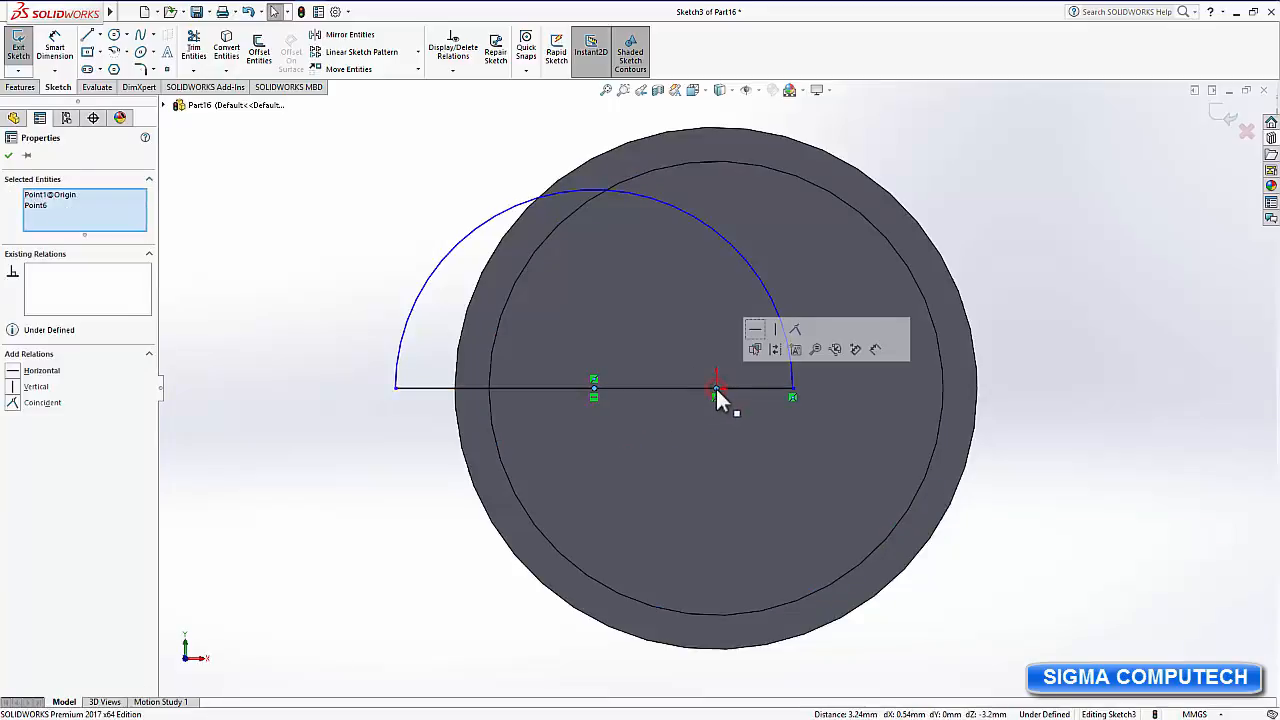
left_click(797, 331)
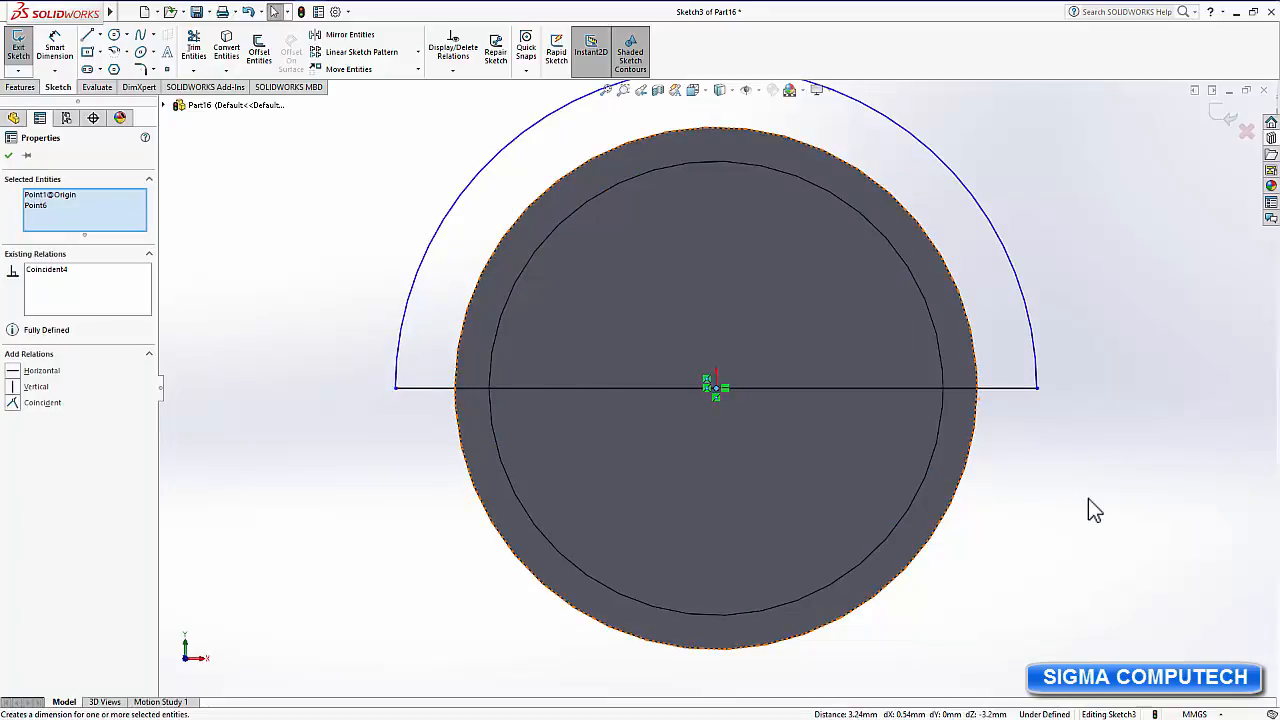
left_click(8, 155)
Dimension the horizontal line below the profile and set its length to 2.3 mm.
left_click(55, 52)
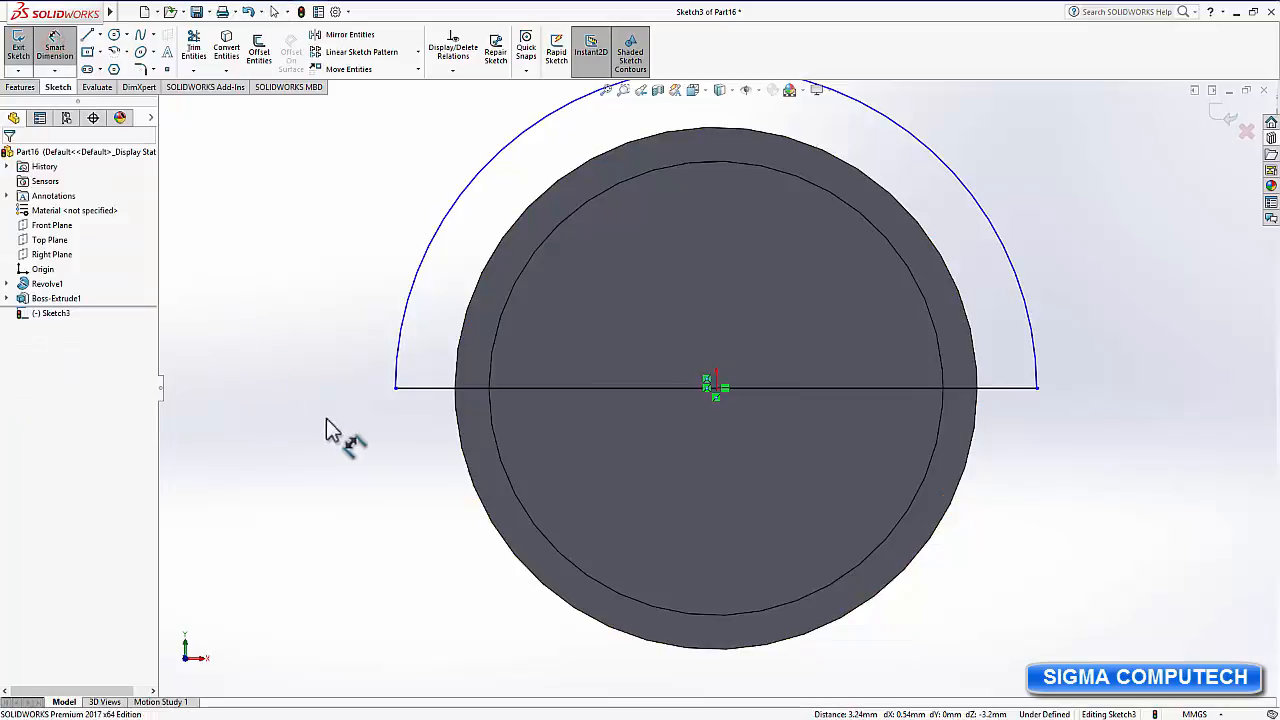
left_click(427, 389)
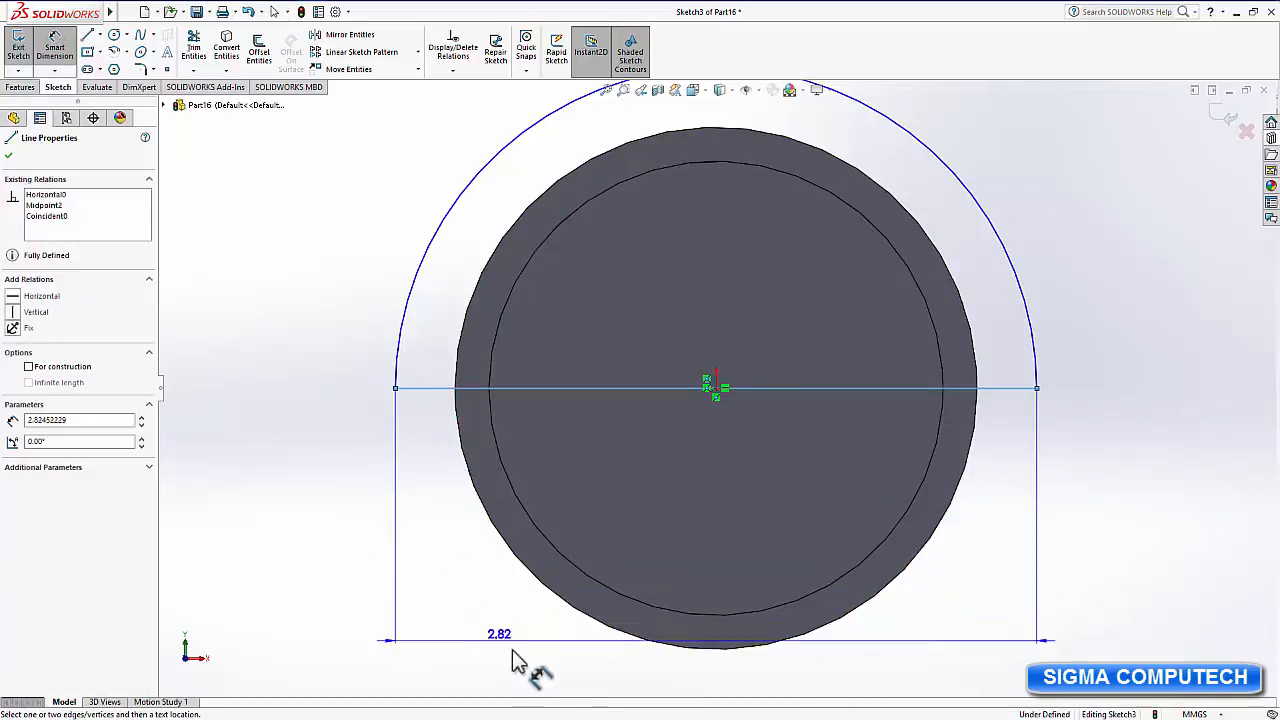
left_click(672, 689)
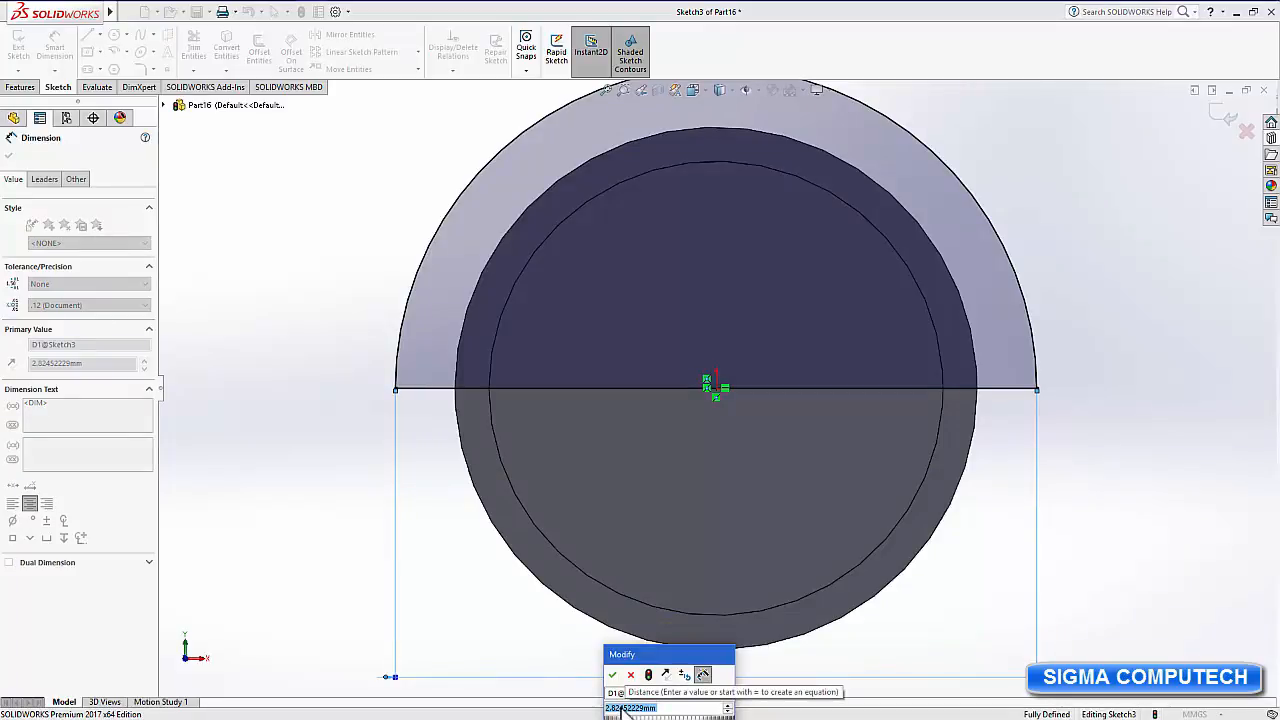
type("2.3")
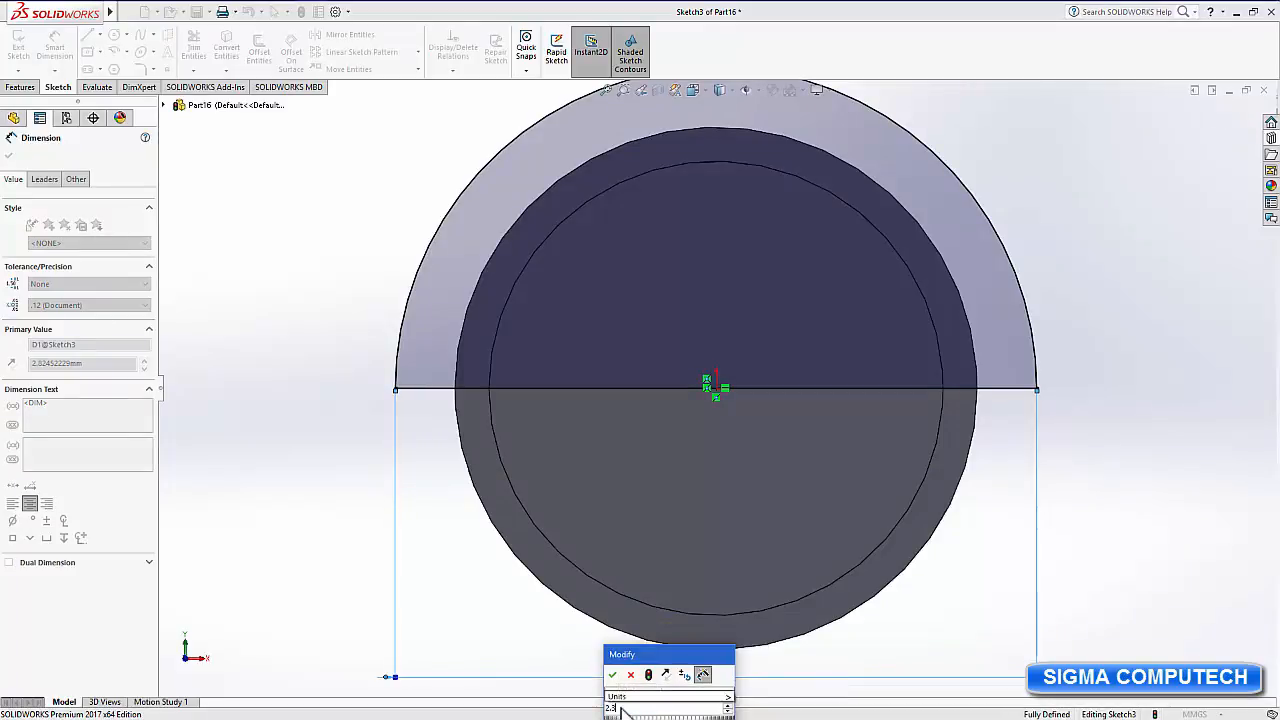
key("Return")
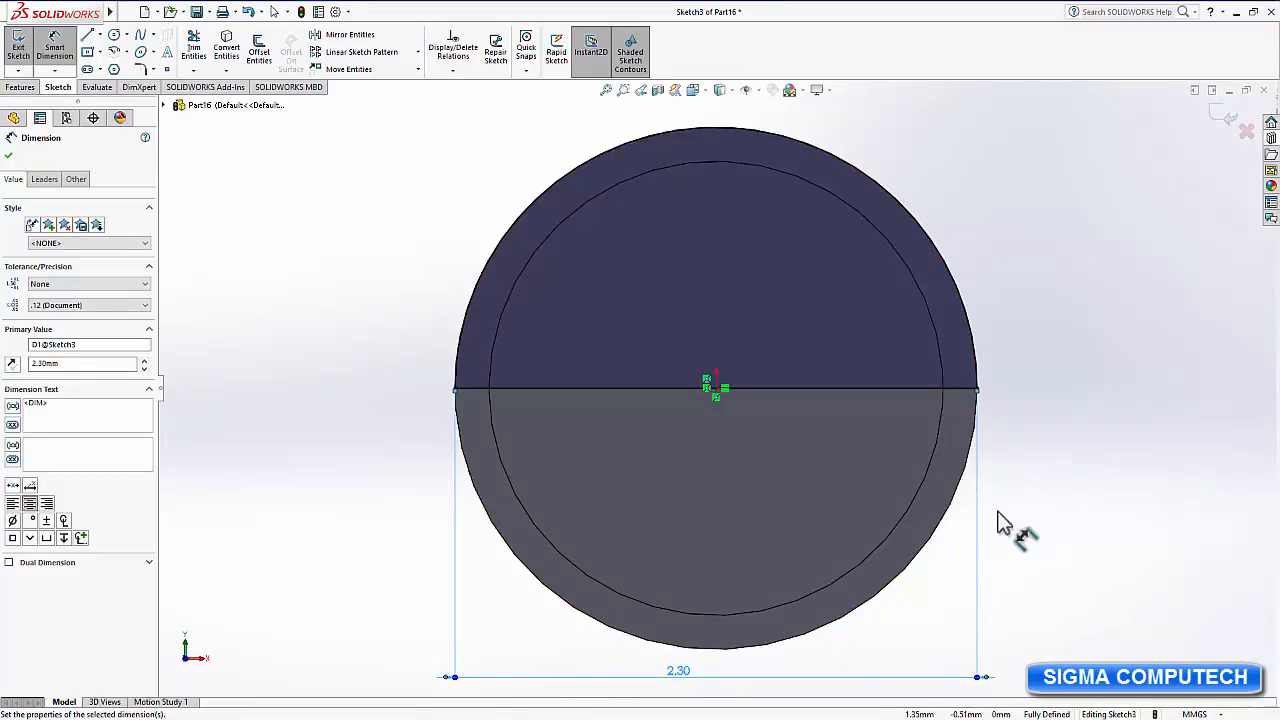
Revolve the semicircular profile 180° about its straight line as a second half-ball head, merged with the shank.
key("f")
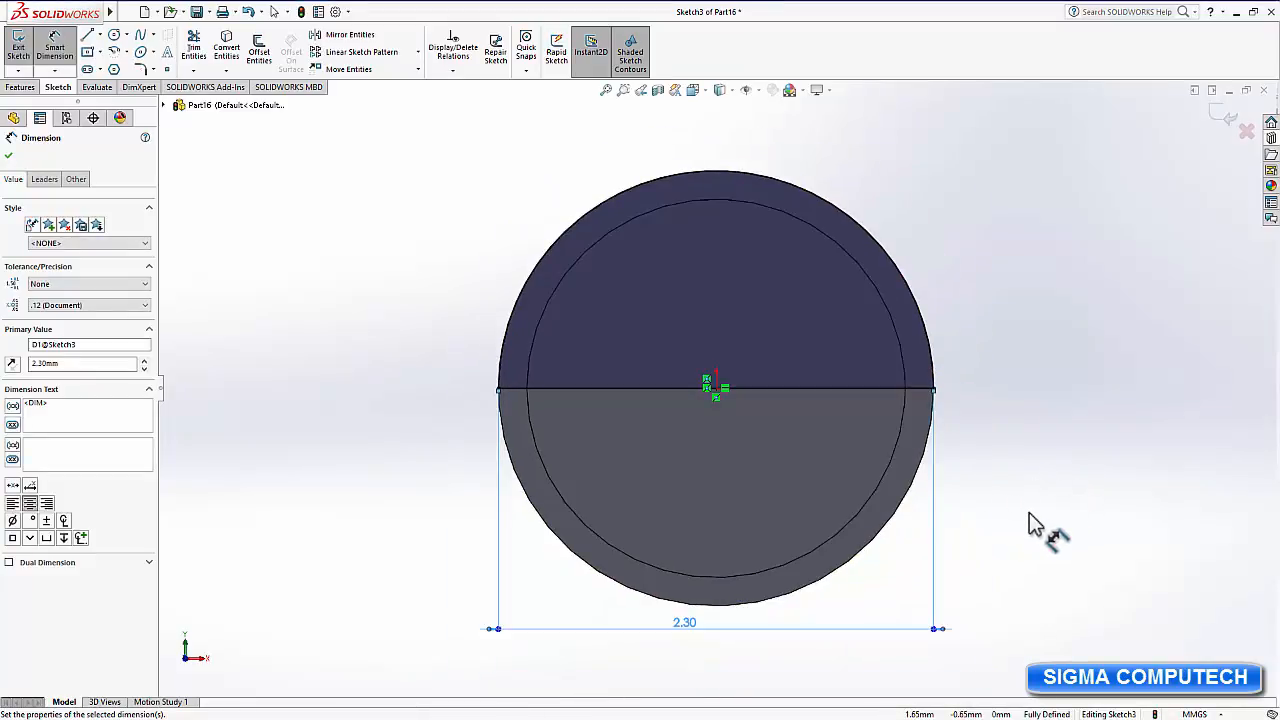
middle_click_drag(1051, 514, 970, 502)
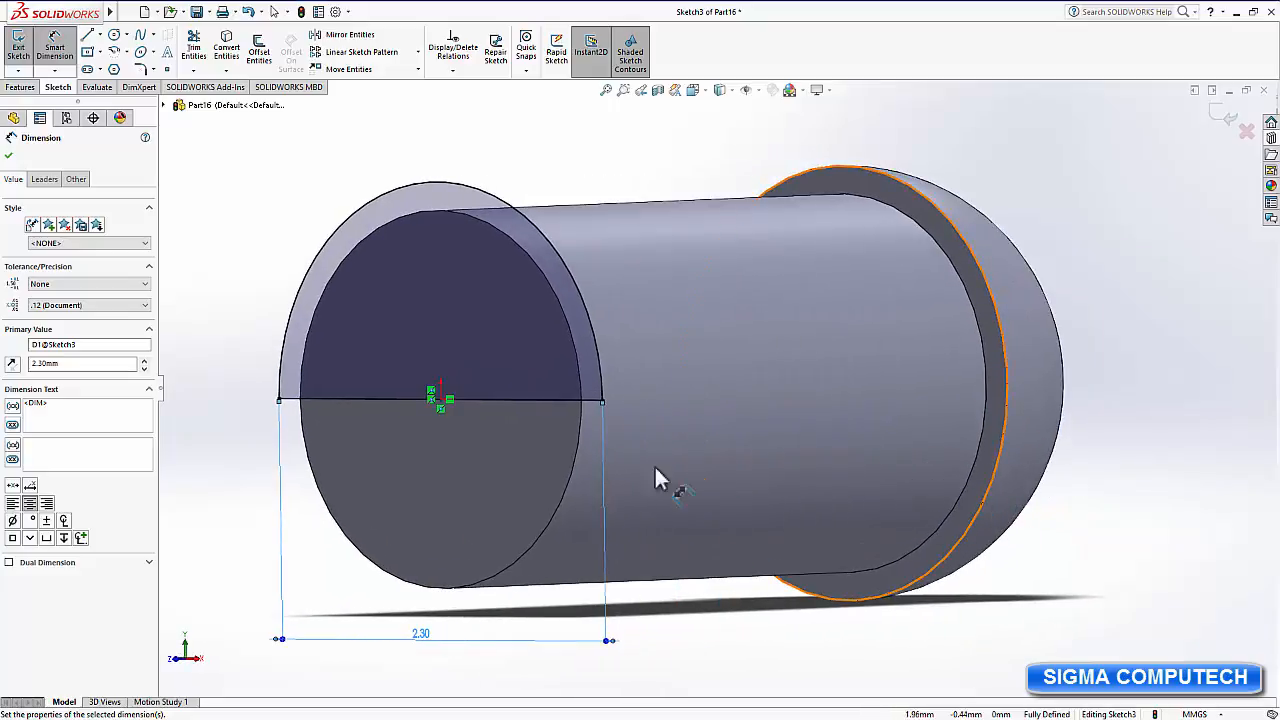
left_click(10, 157)
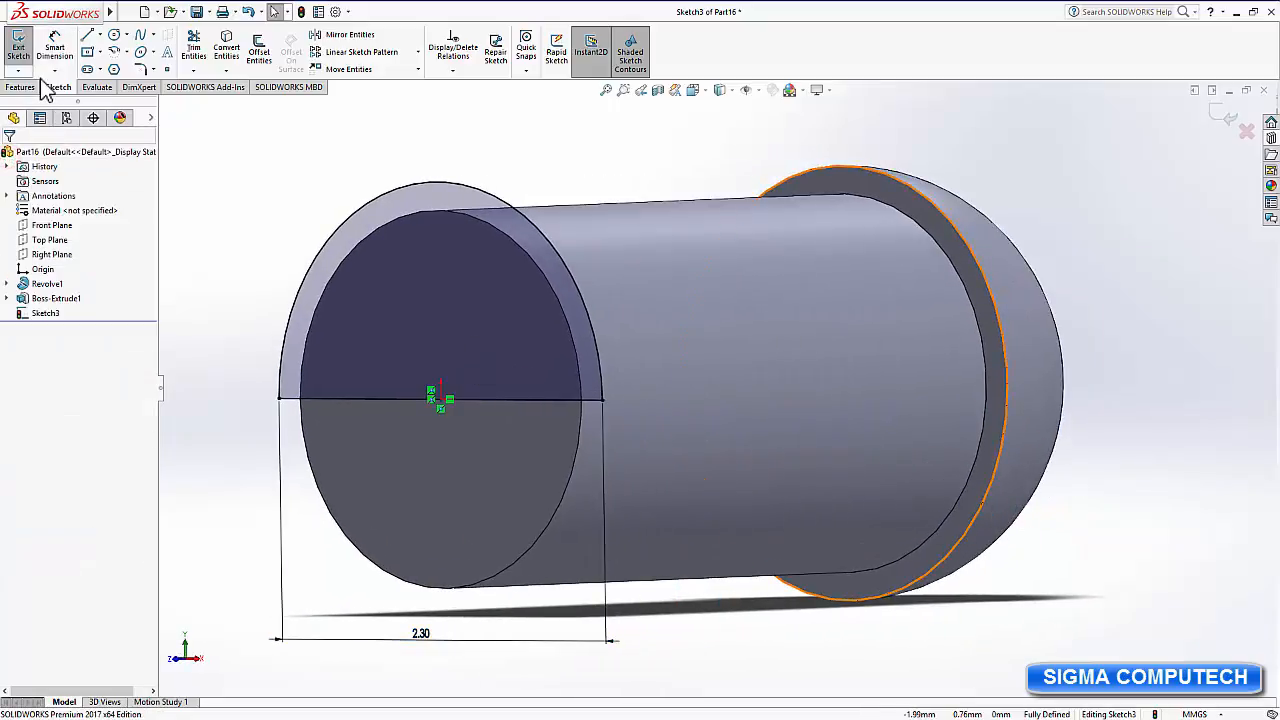
left_click(20, 87)
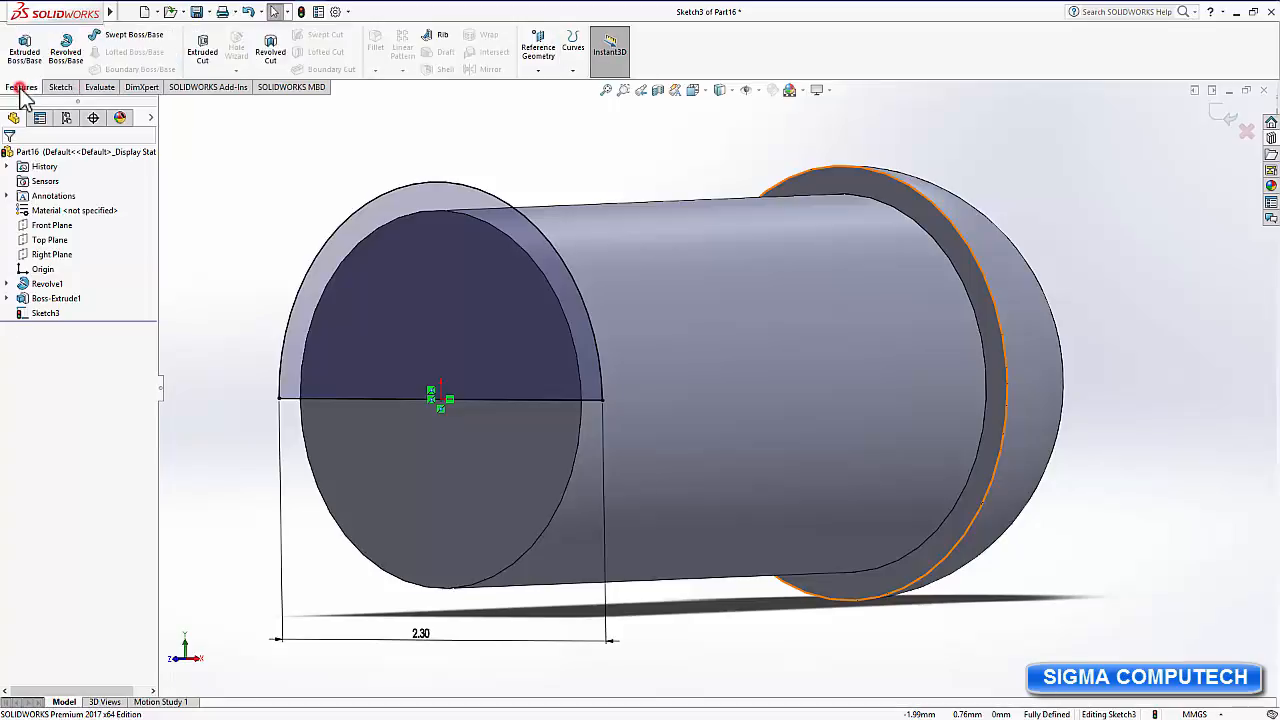
left_click(66, 48)
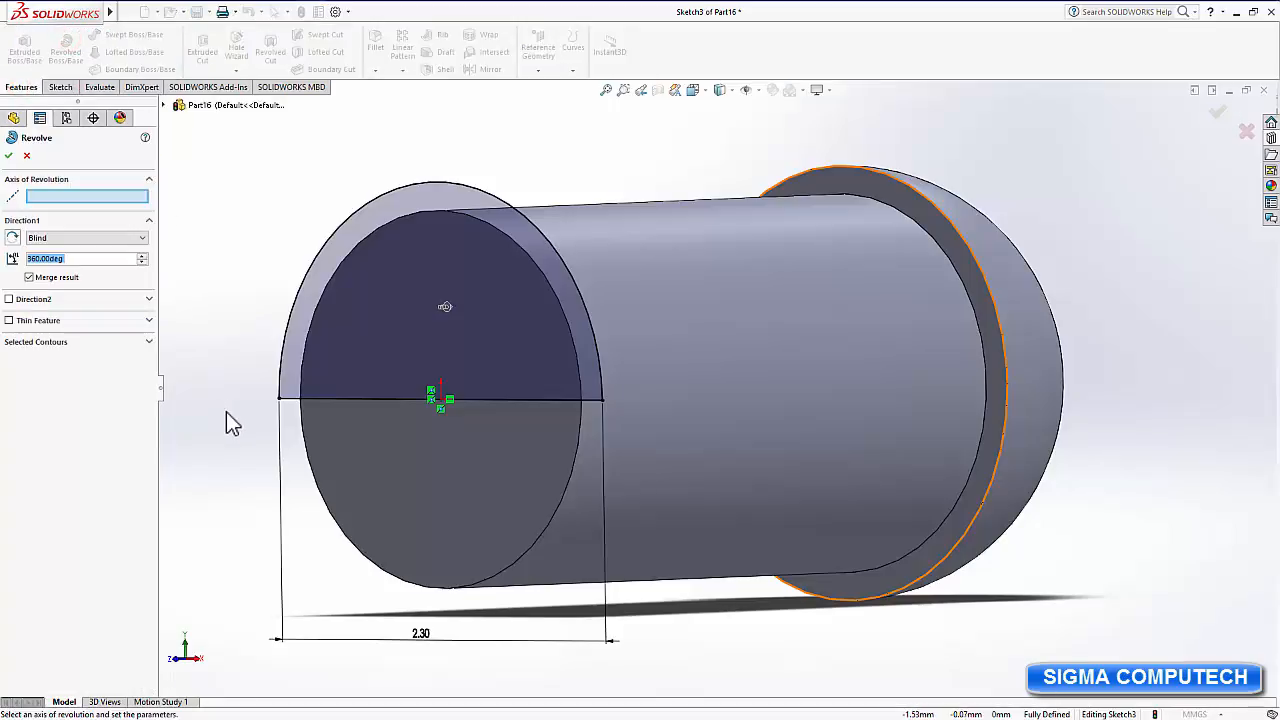
left_click(378, 400)
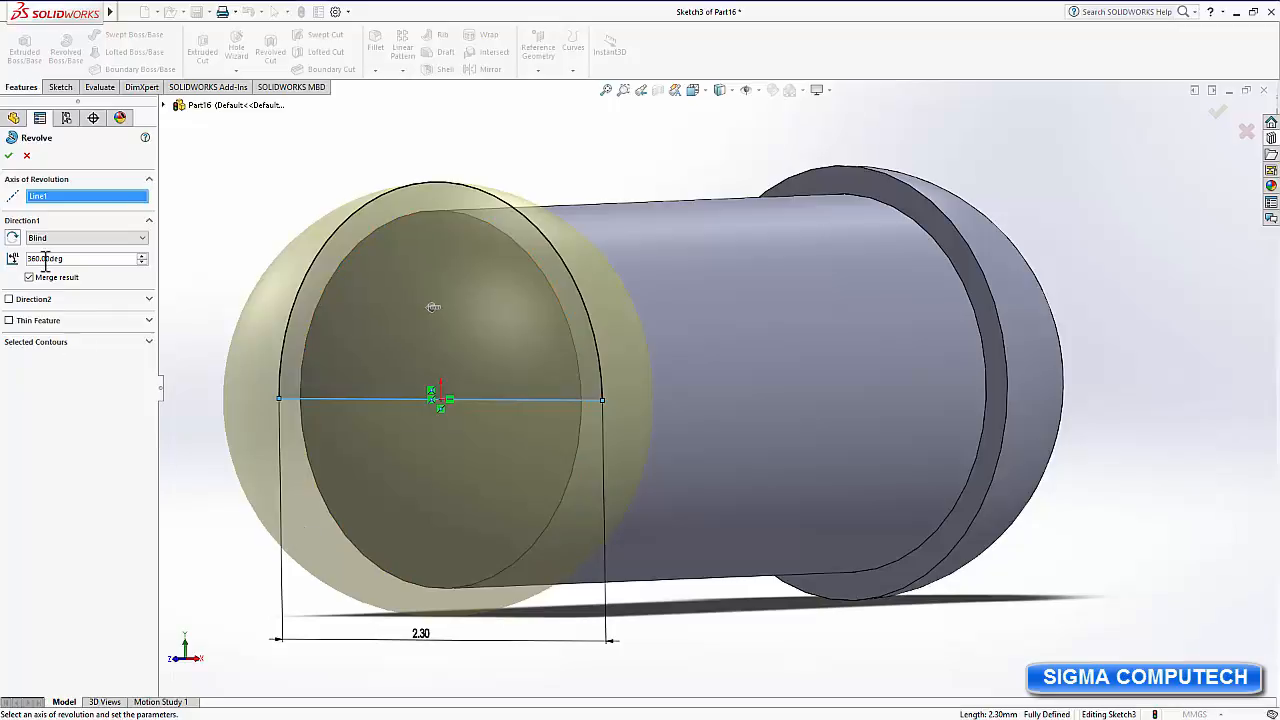
left_click_drag(39, 260, 13, 259)
type("18")
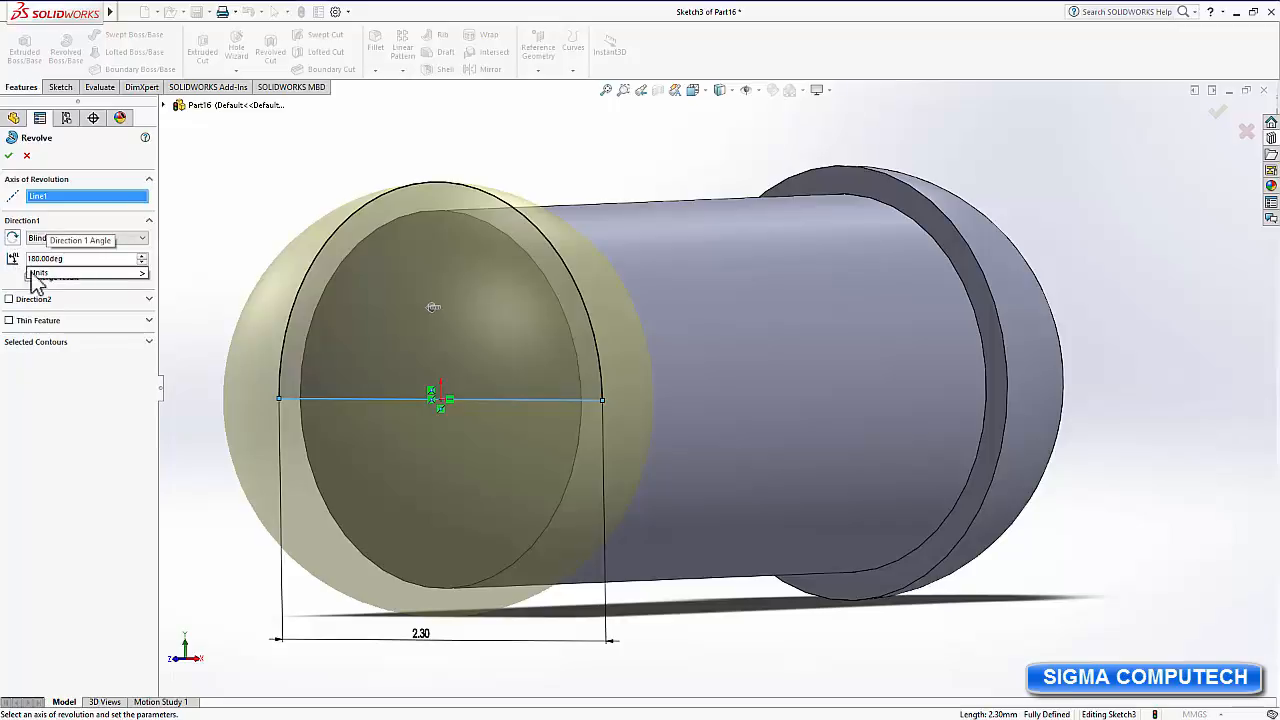
mouse_move(42, 276)
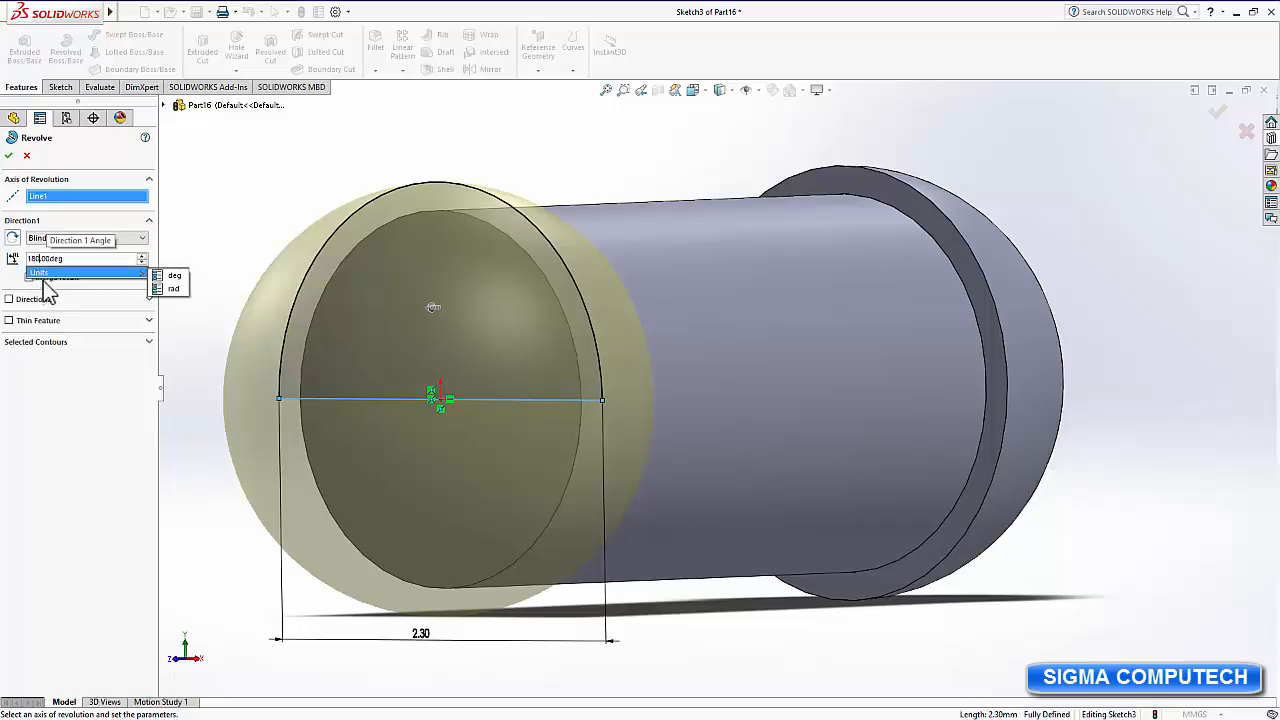
left_click(9, 158)
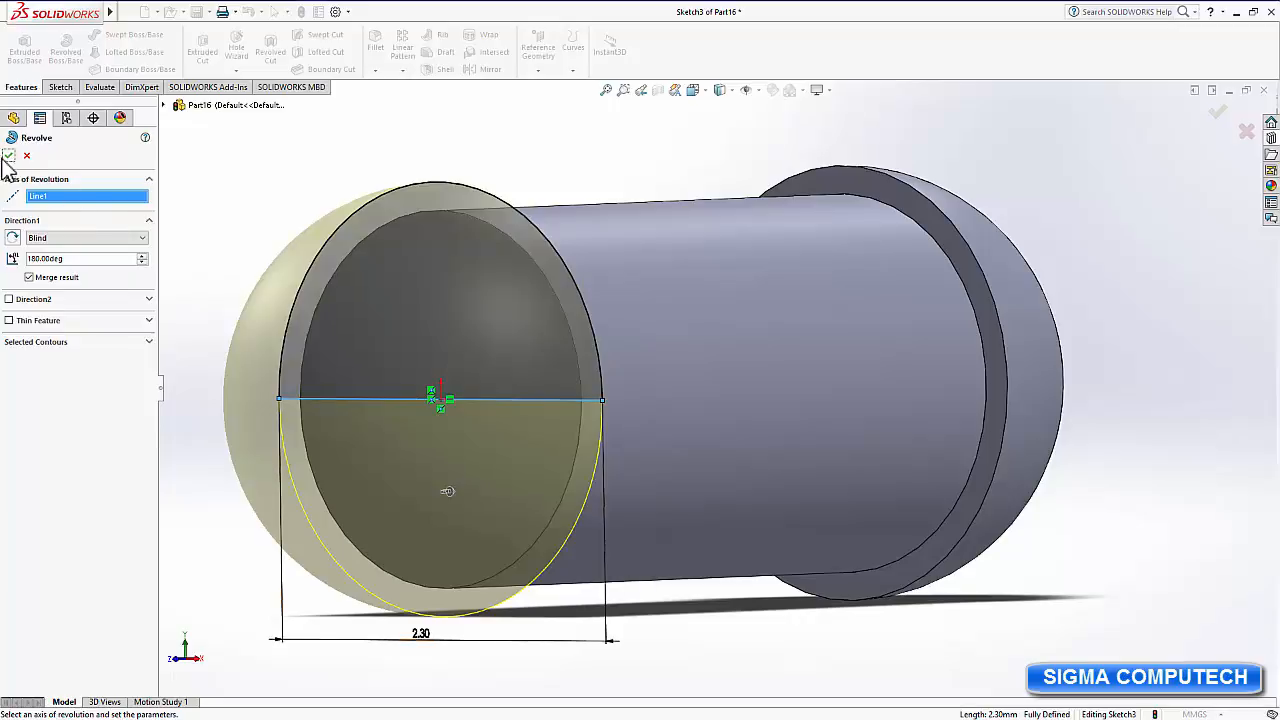
left_click(8, 157)
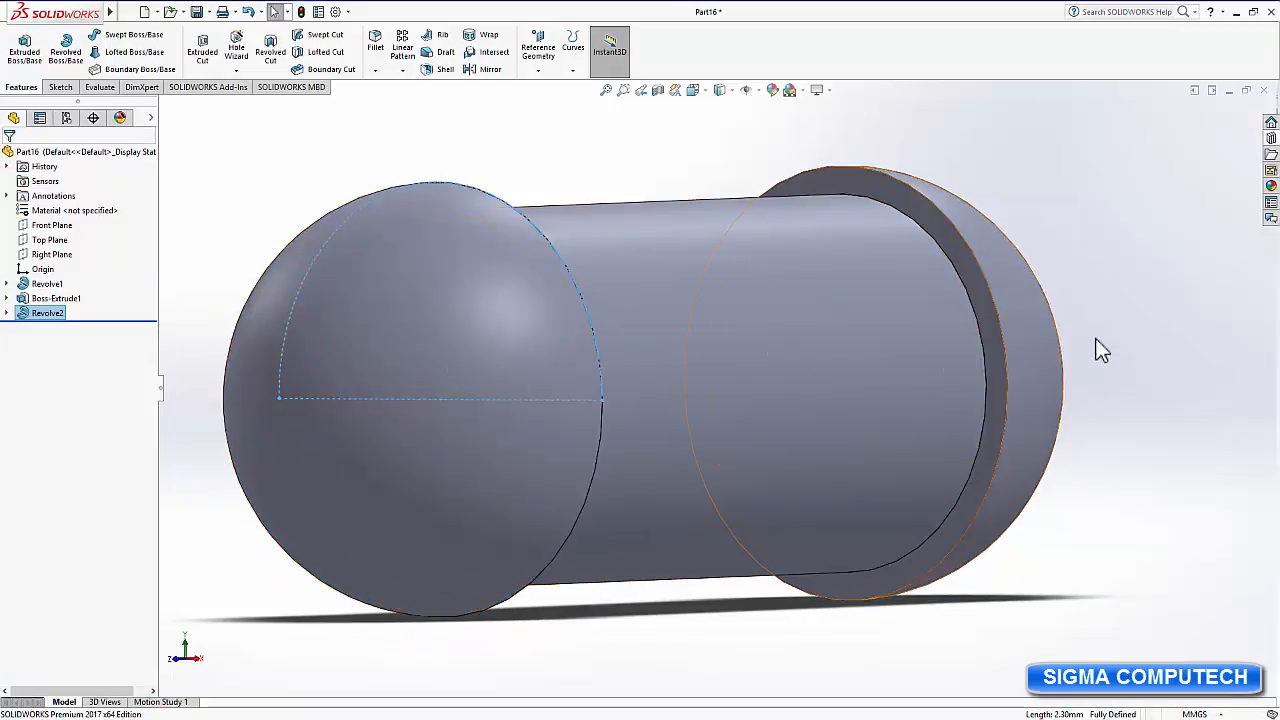
middle_click_drag(1139, 320, 968, 342)
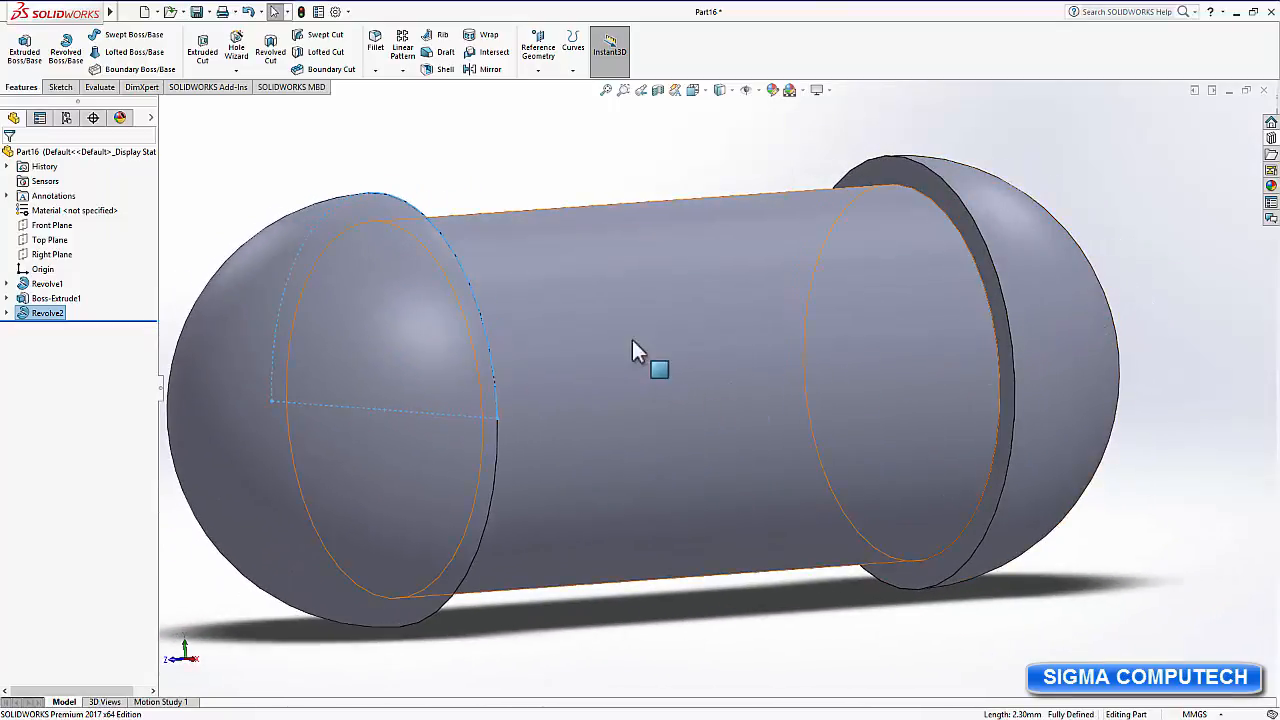
Save the finished rivet part as Ript in the SIGMA BALL BEARING folder and close it.
scroll(615, 342, "up", 3)
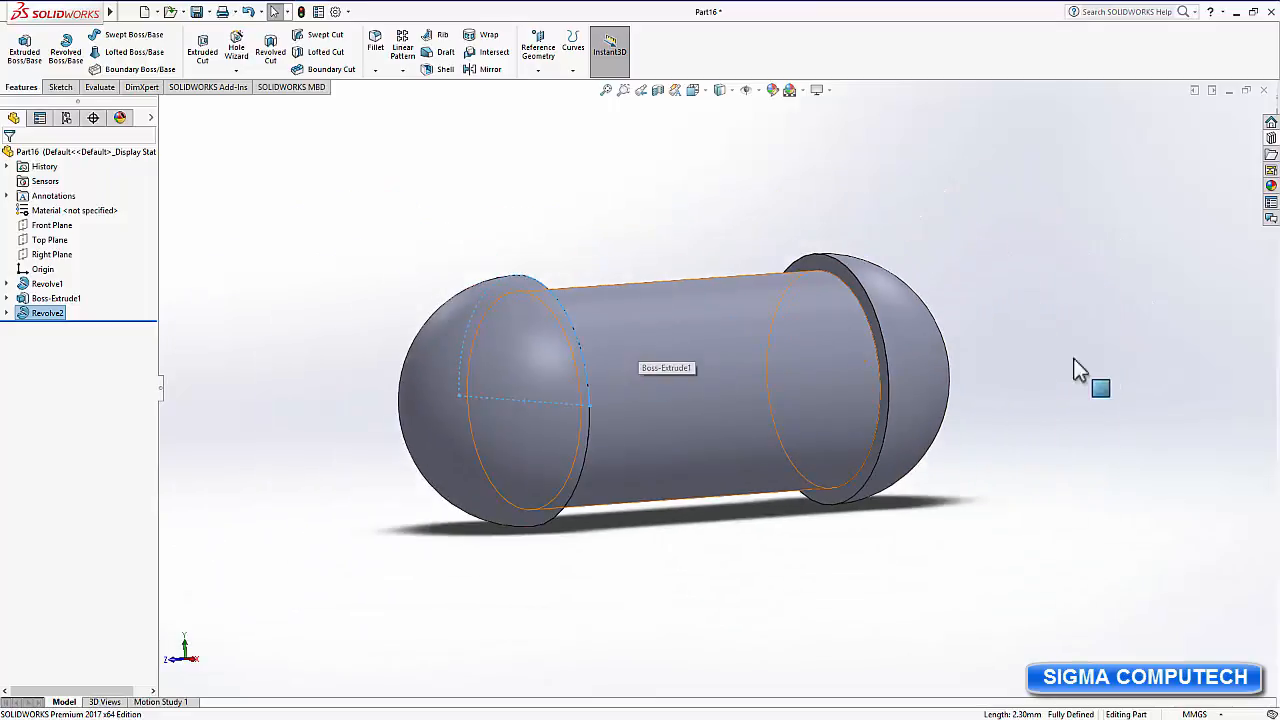
middle_click_drag(1074, 359, 954, 568)
middle_click_drag(876, 597, 993, 657)
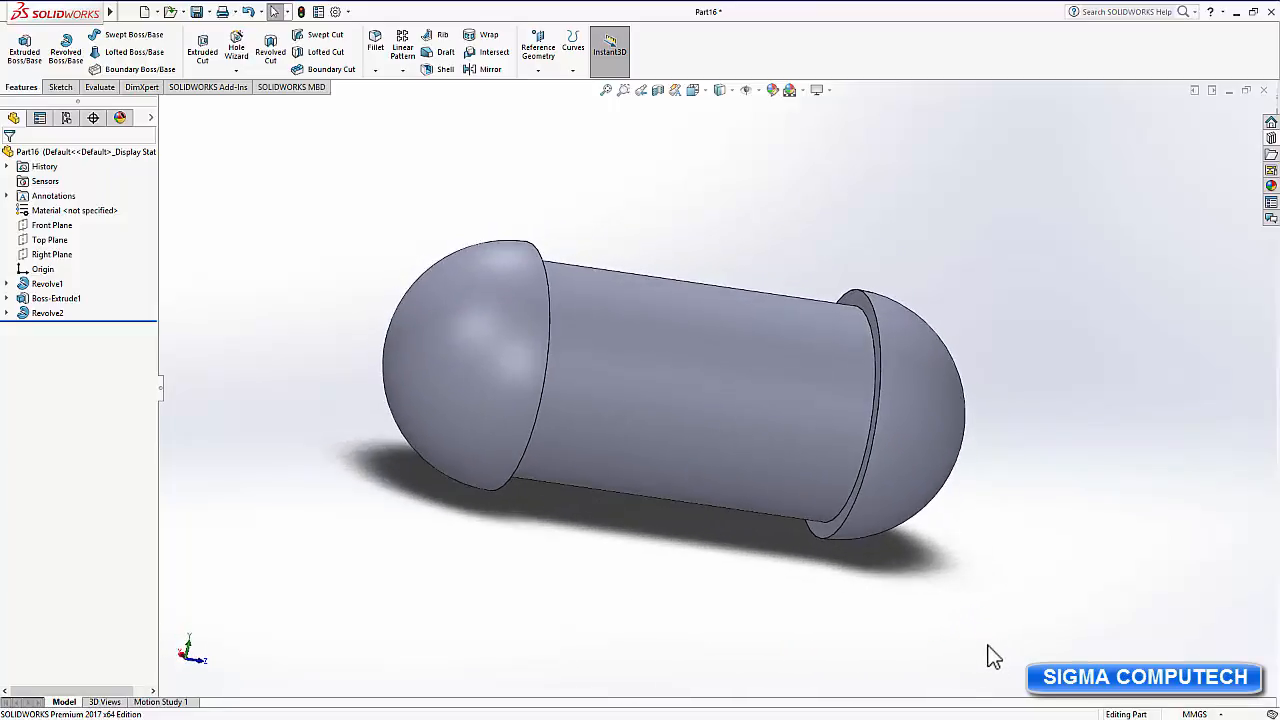
left_click(197, 12)
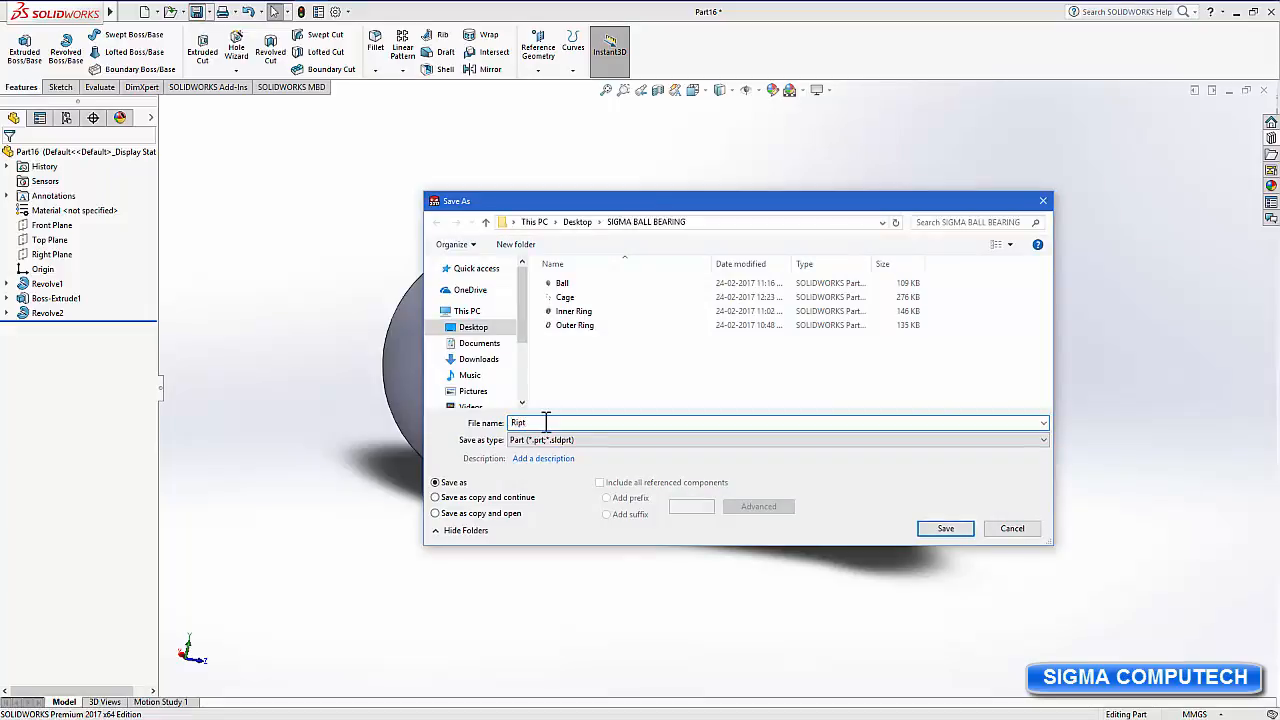
left_click(945, 528)
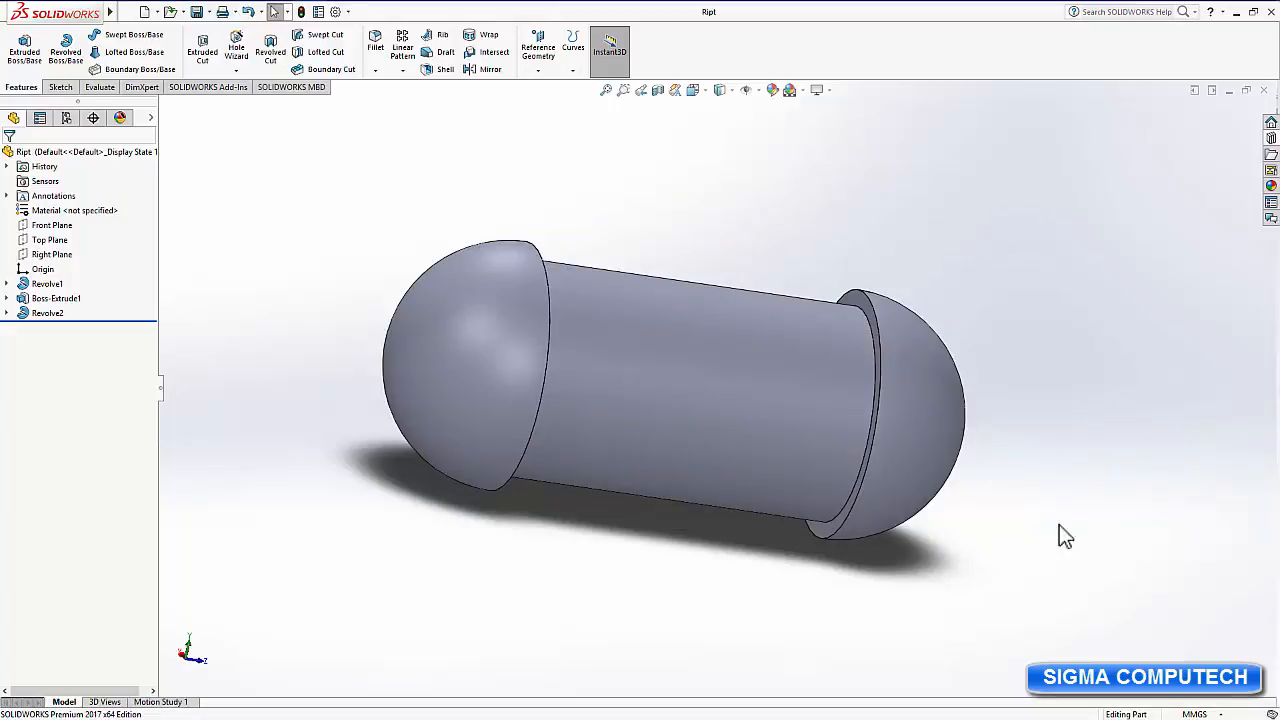
left_click(1263, 90)
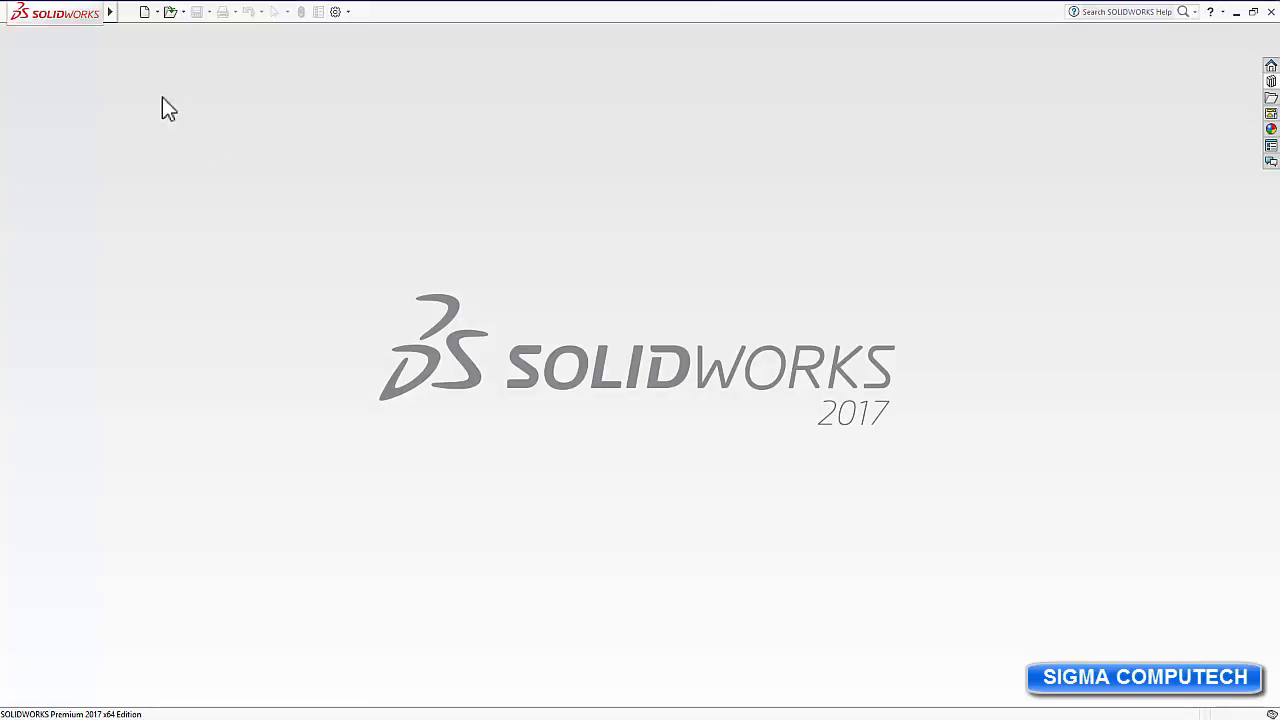
Create a new assembly and load the Ball, Cage, Inner Ring, Outer Ring and Ript parts for insertion.
left_click(144, 11)
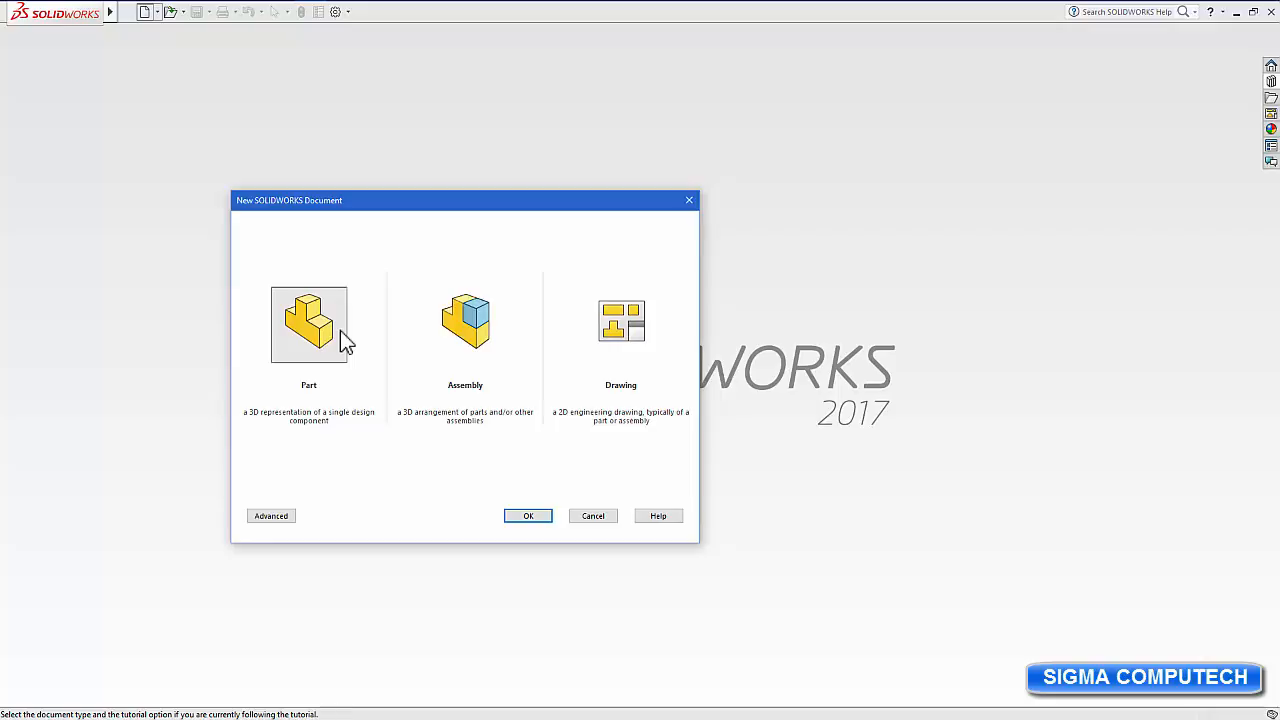
left_click(477, 337)
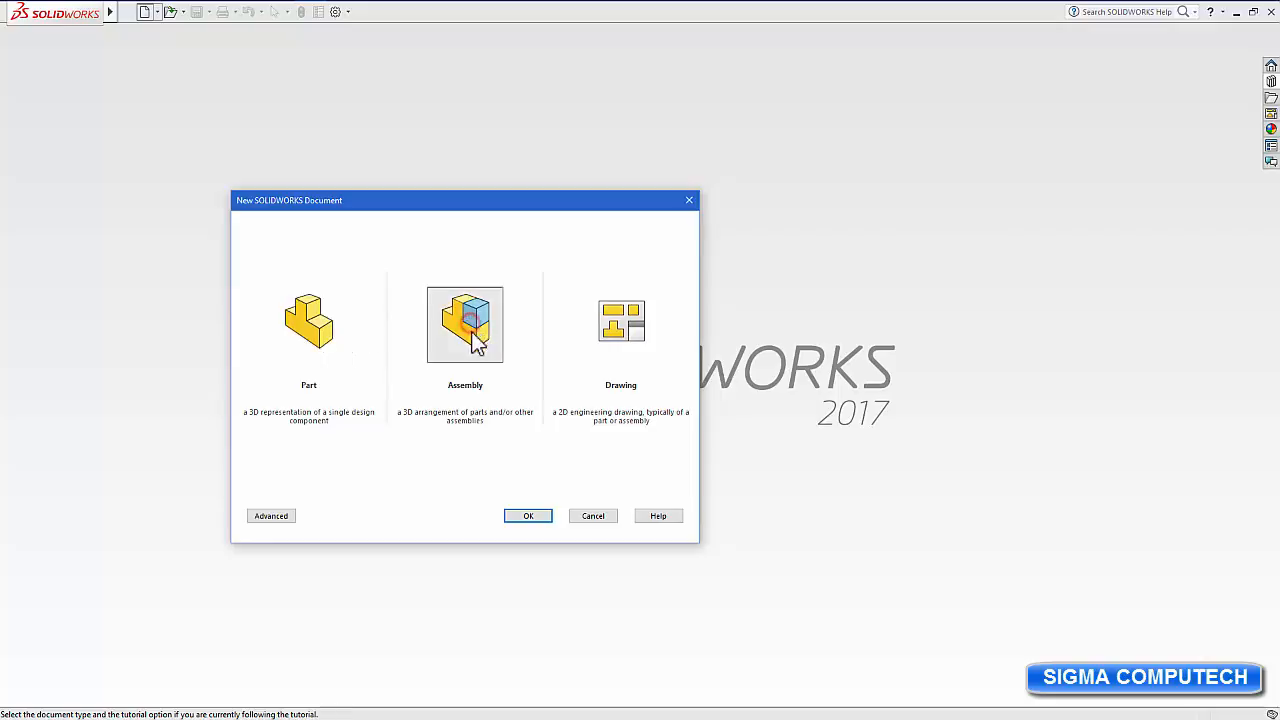
left_click(528, 516)
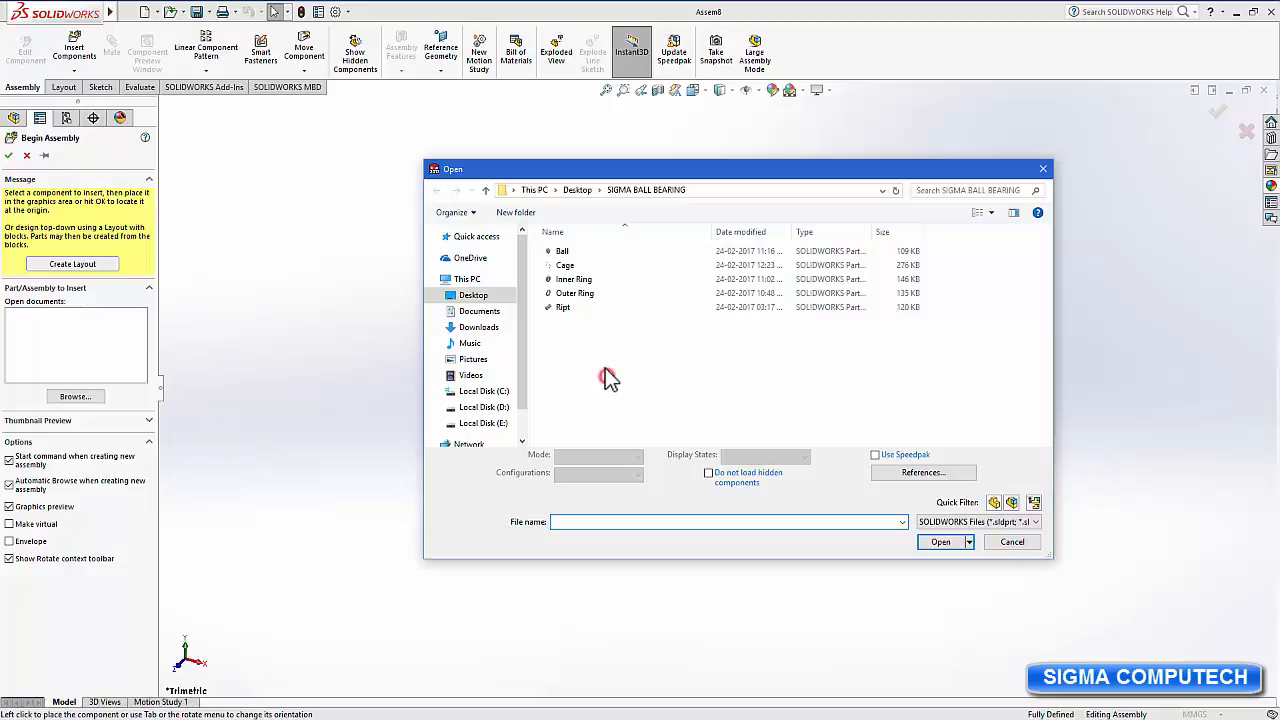
left_click_drag(608, 378, 590, 258)
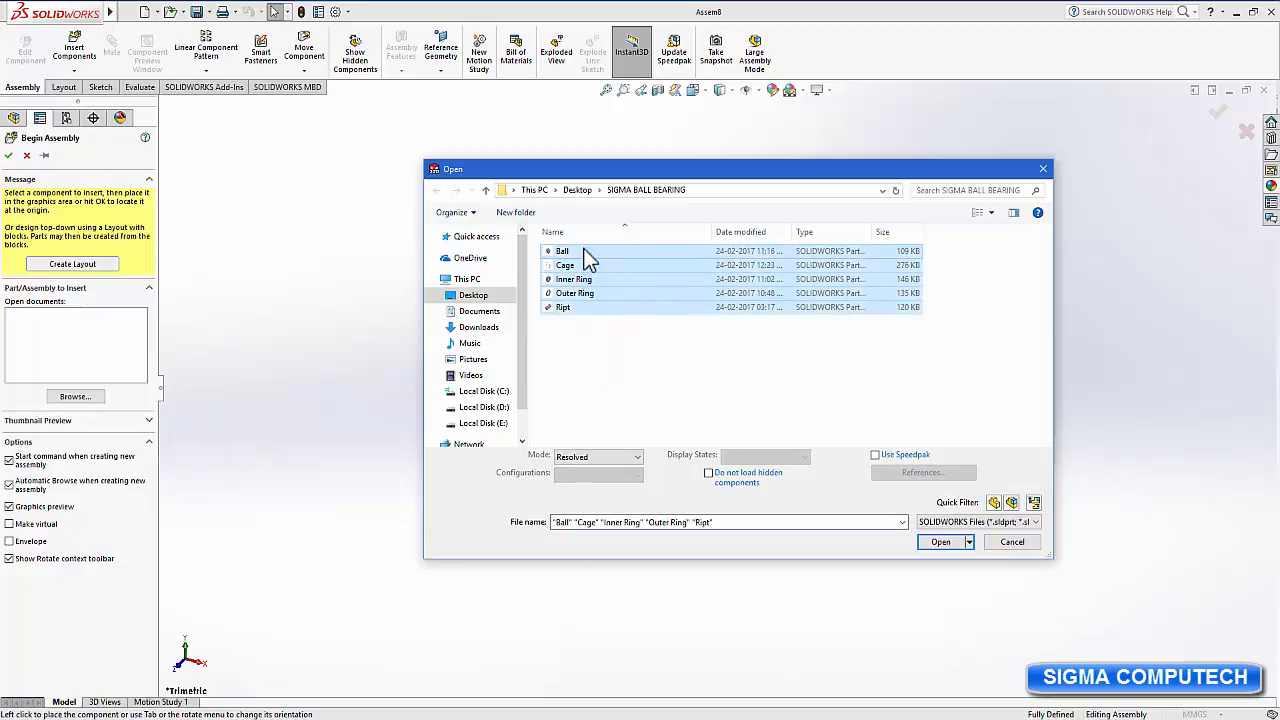
left_click(941, 543)
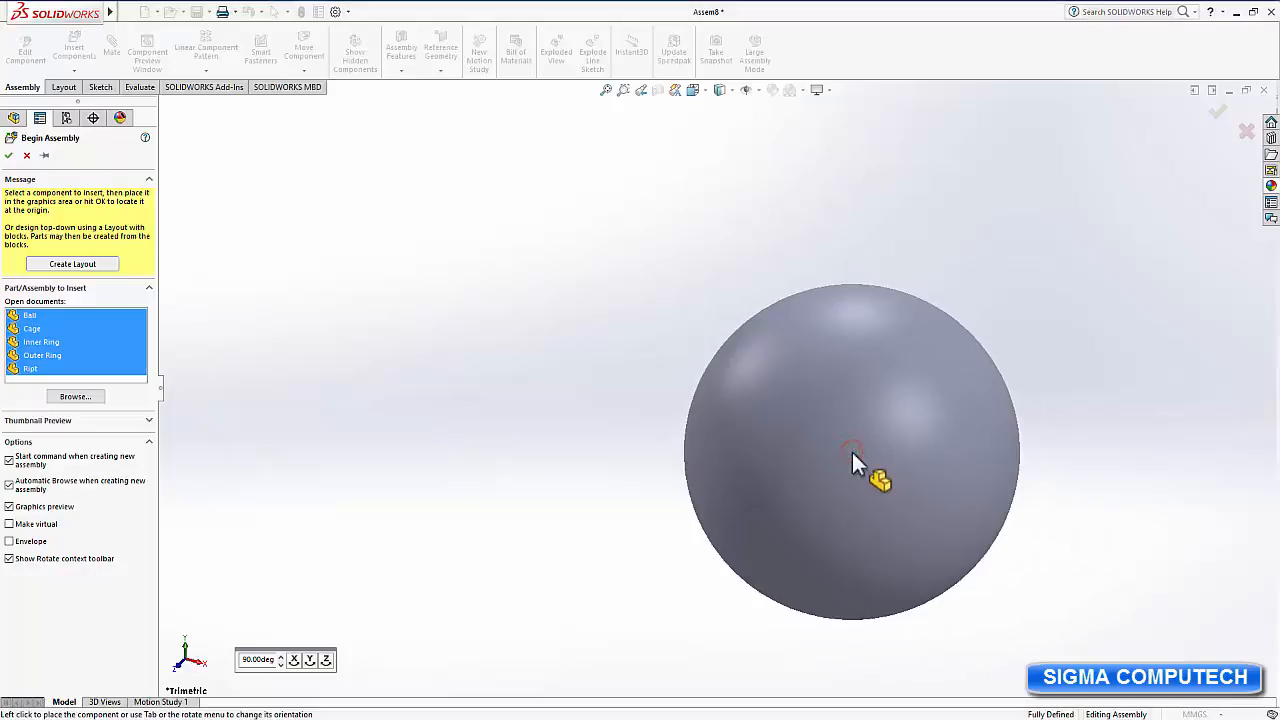
Place the ball, cage, inner ring, outer ring and Ript parts separately in the assembly space.
left_click(852, 453)
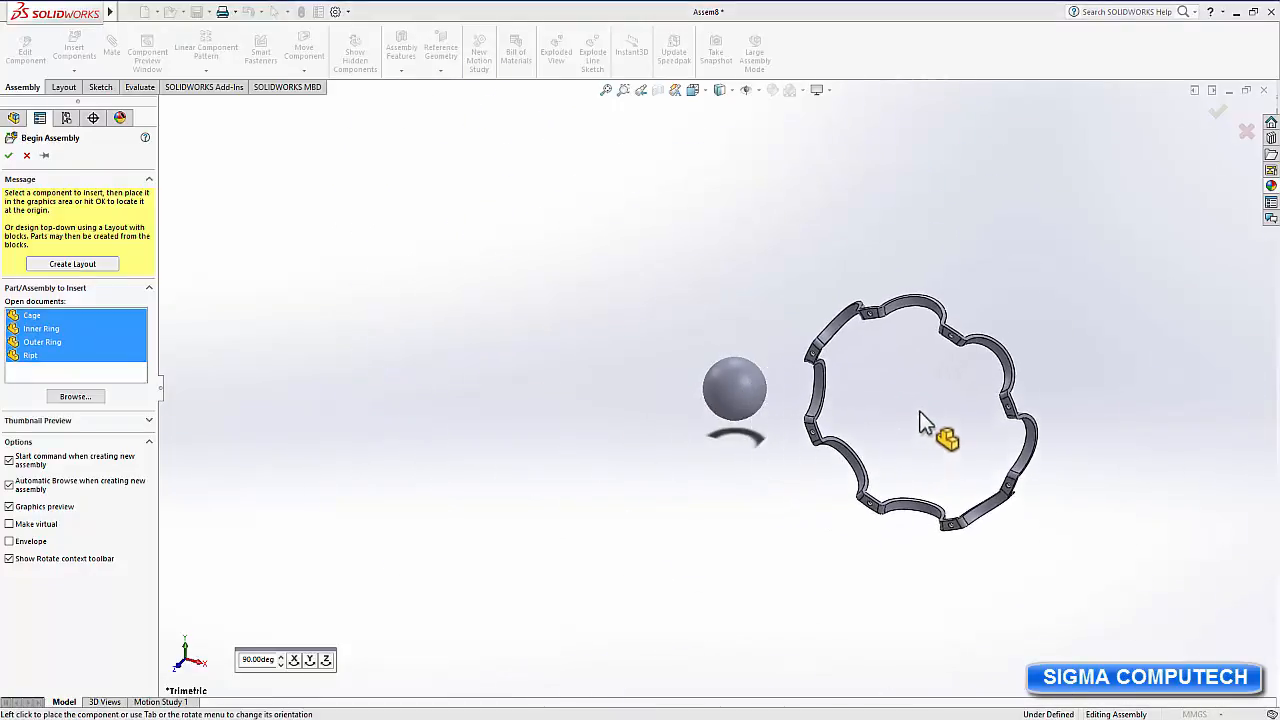
left_click(919, 419)
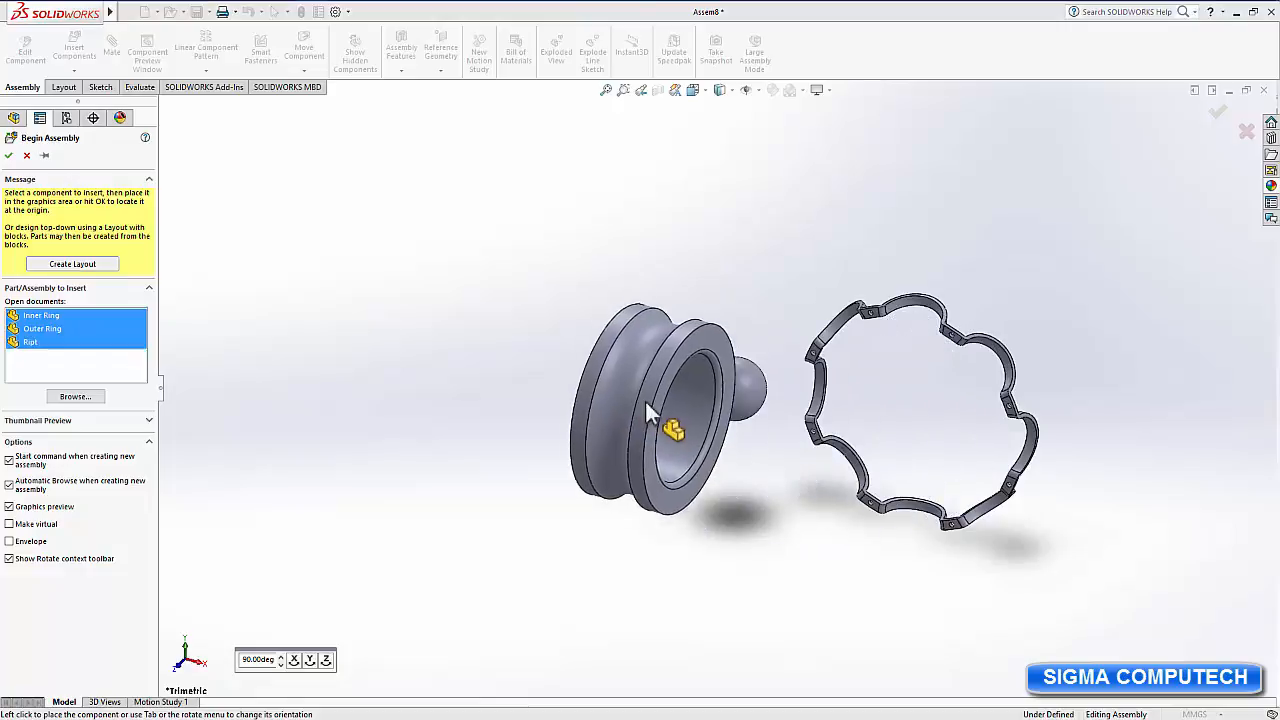
left_click(573, 365)
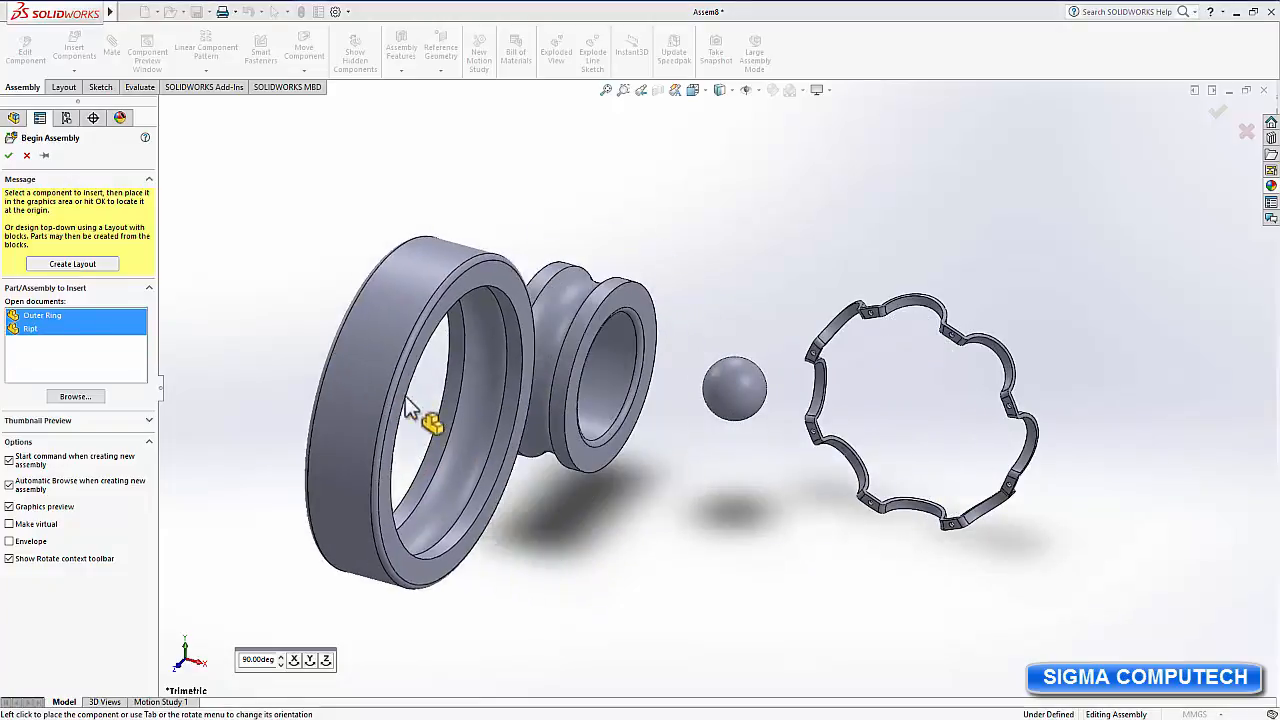
left_click(359, 360)
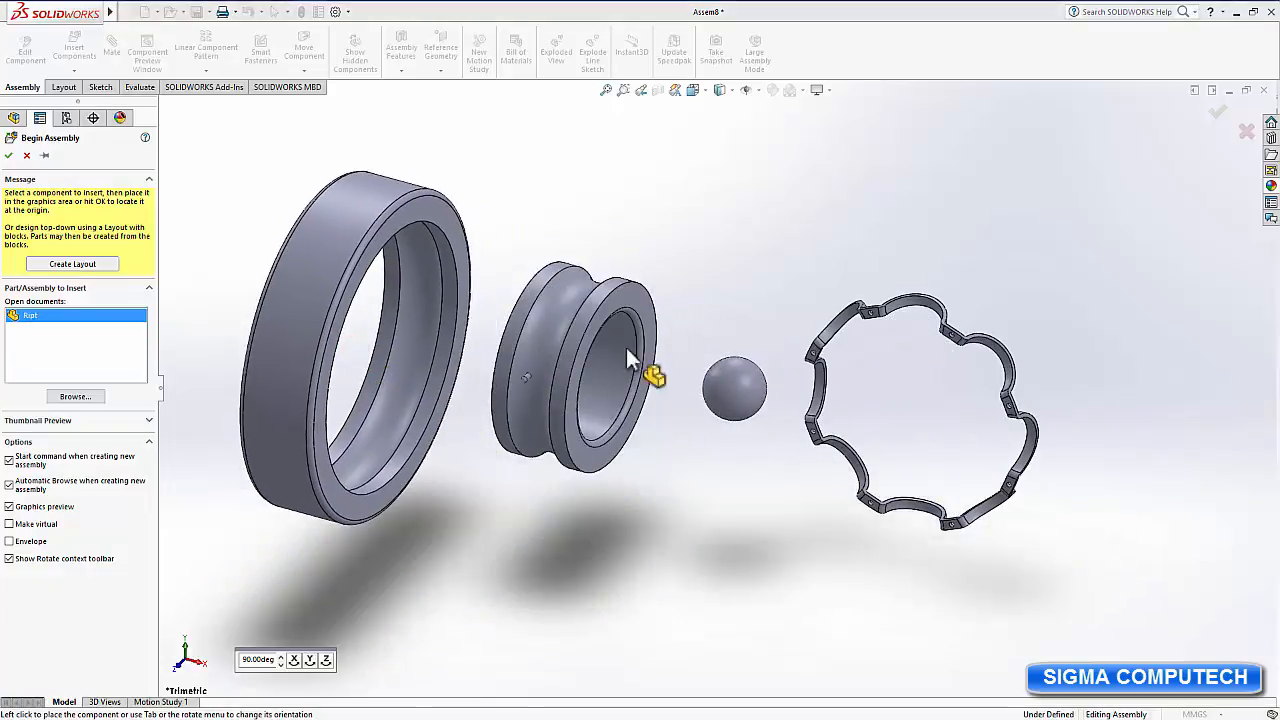
left_click(797, 271)
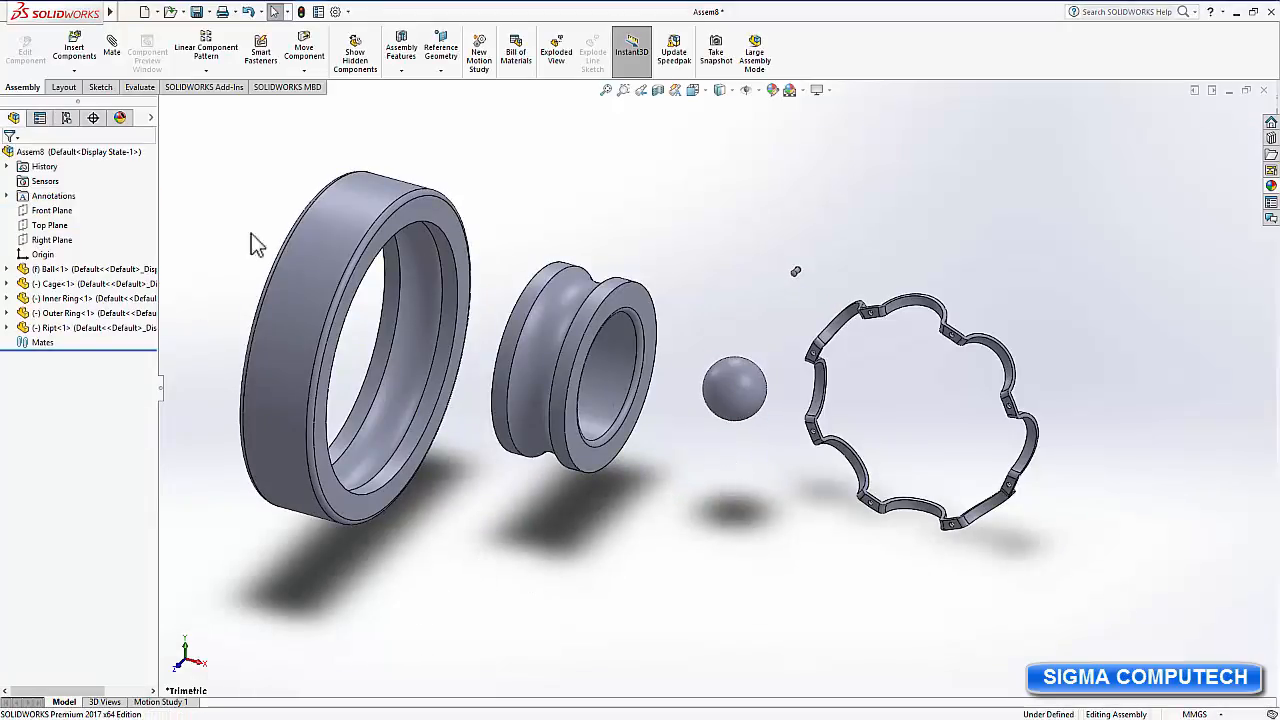
Add a concentric mate between the outer ring's outer cylindrical face and the inner ring's bore.
left_click(414, 206)
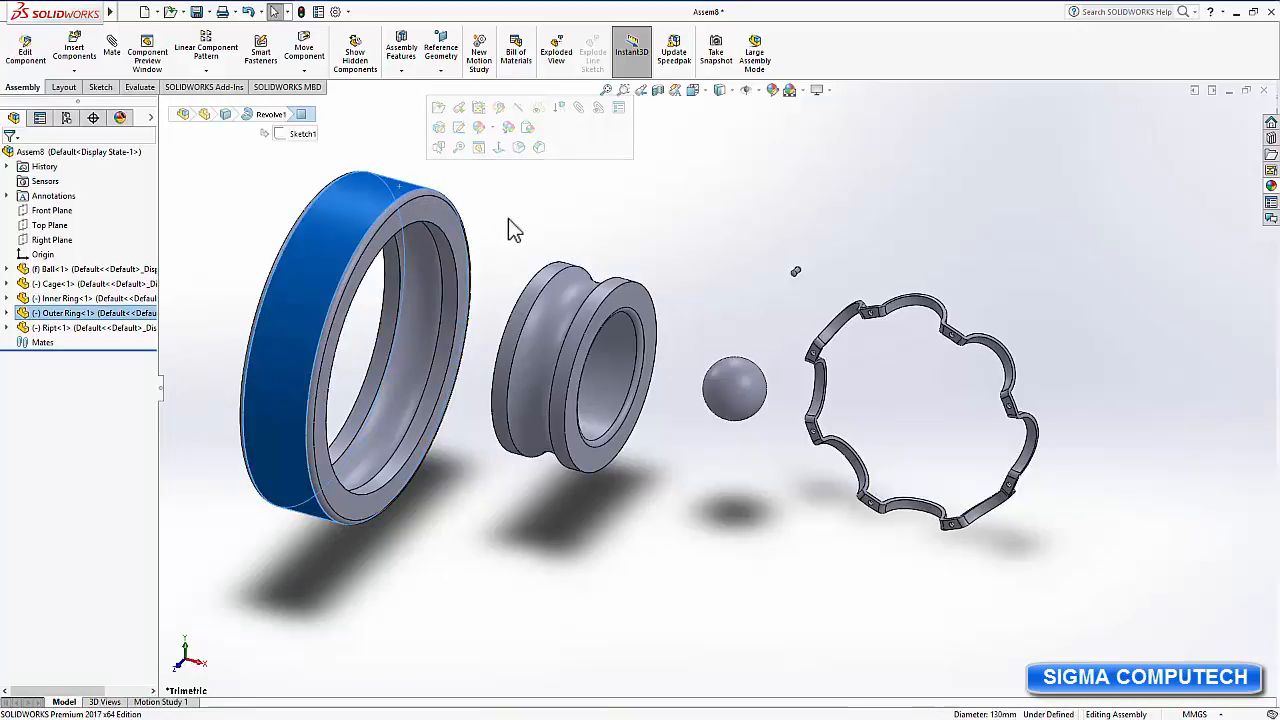
left_click(114, 52)
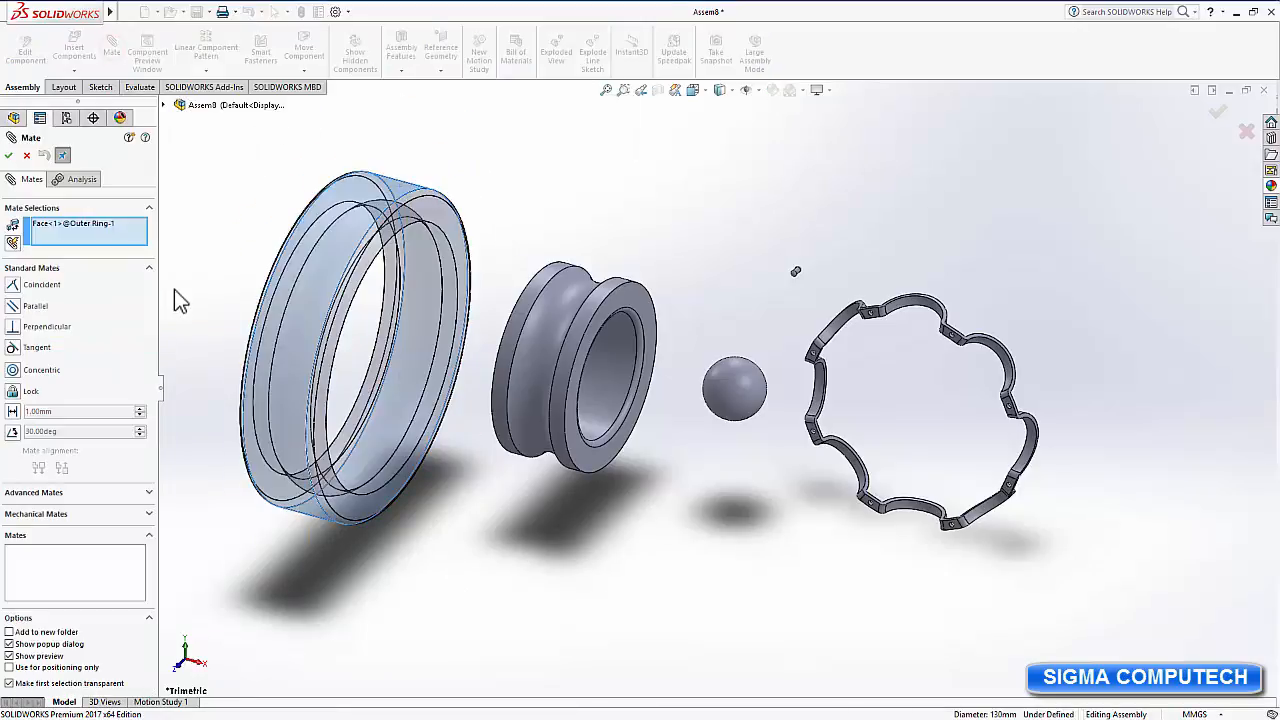
left_click(623, 366)
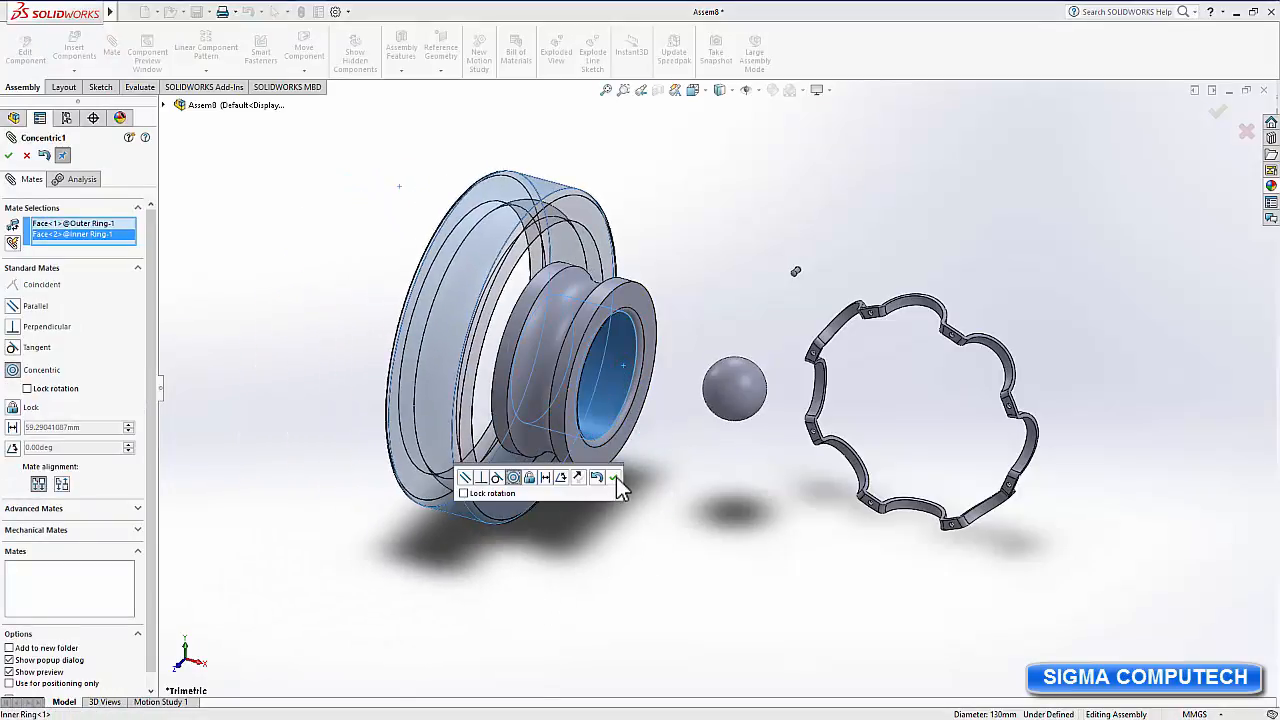
left_click(9, 157)
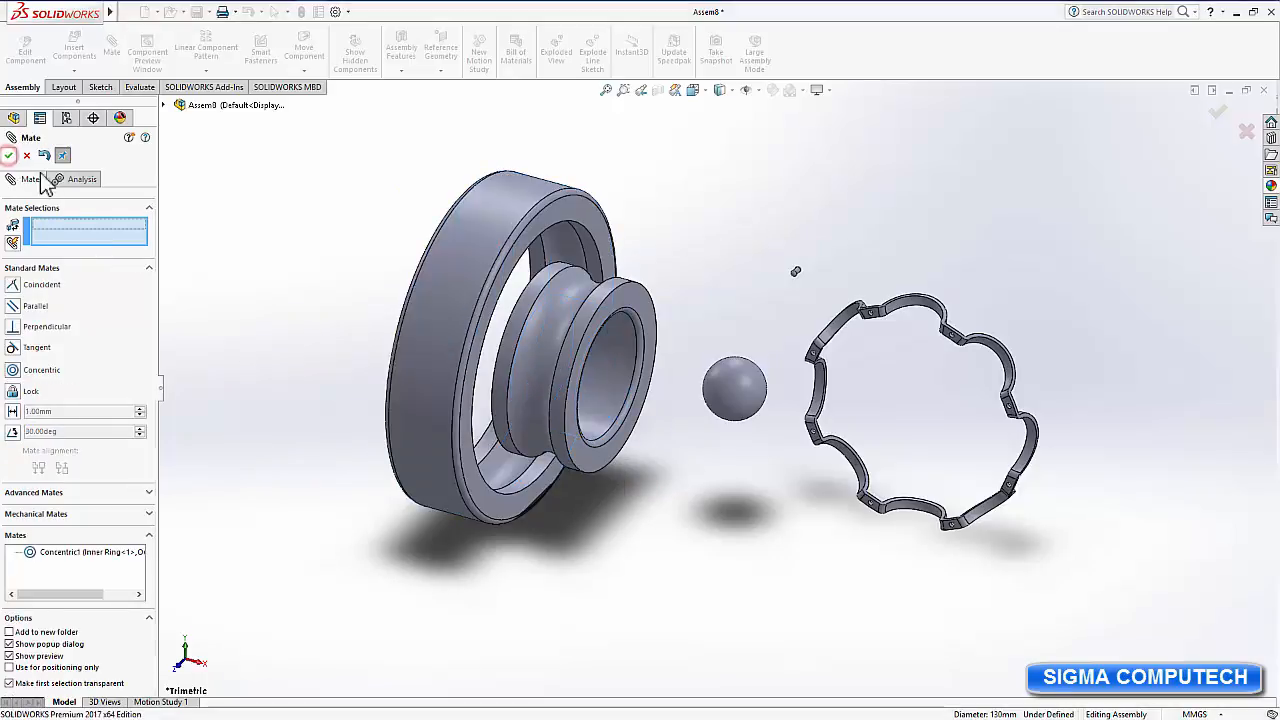
left_click(9, 157)
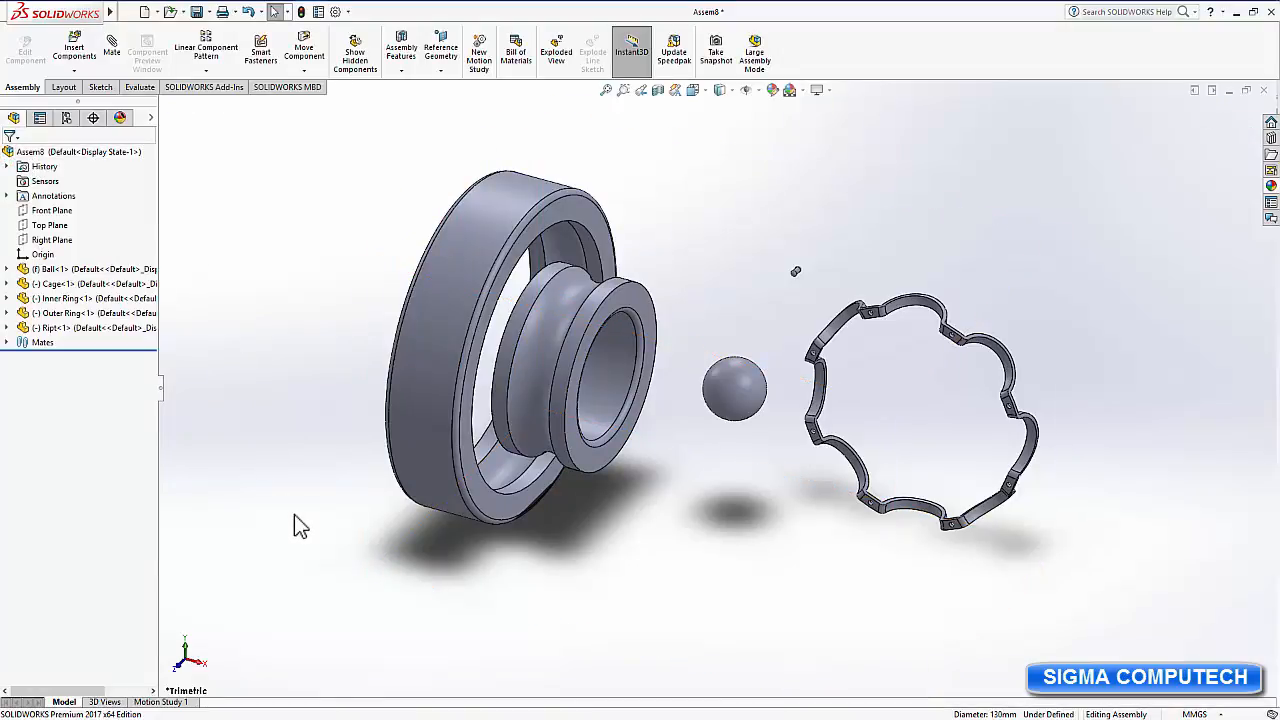
Centre the inner ring within the outer ring with a Width mate between both side faces of each ring.
middle_click_drag(294, 516, 402, 630)
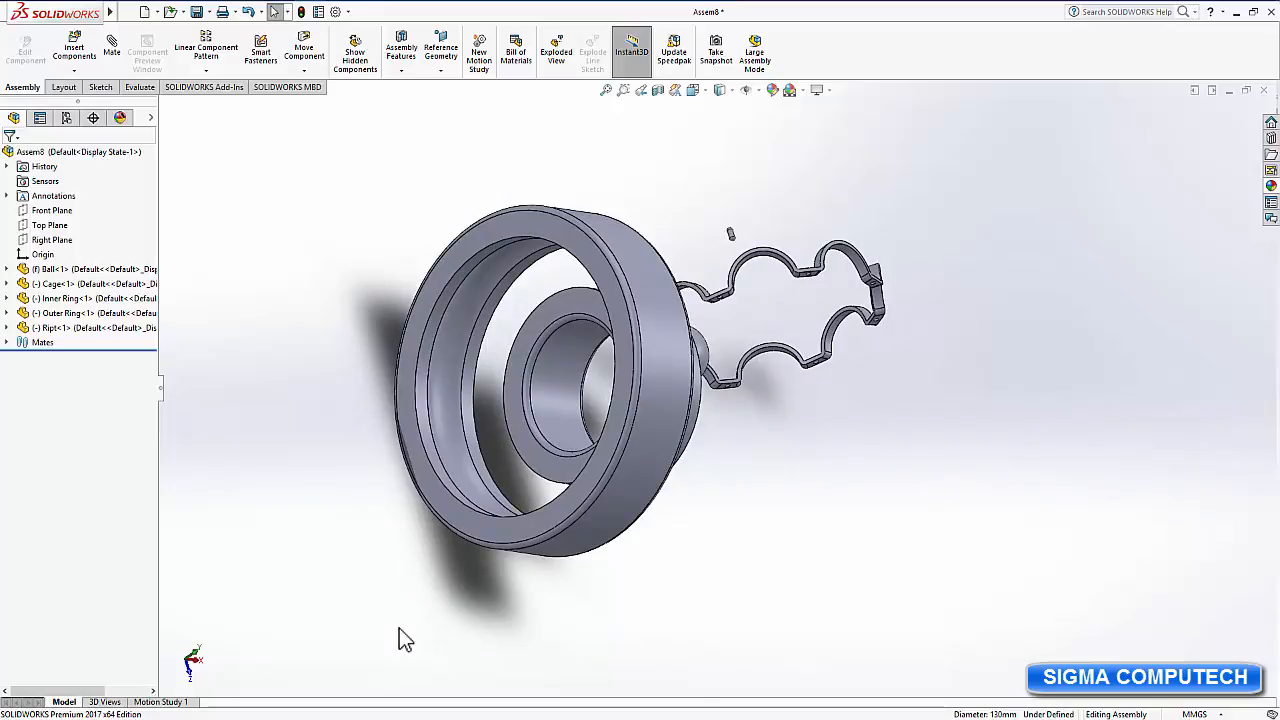
left_click(469, 248)
left_click(526, 342, "ctrl")
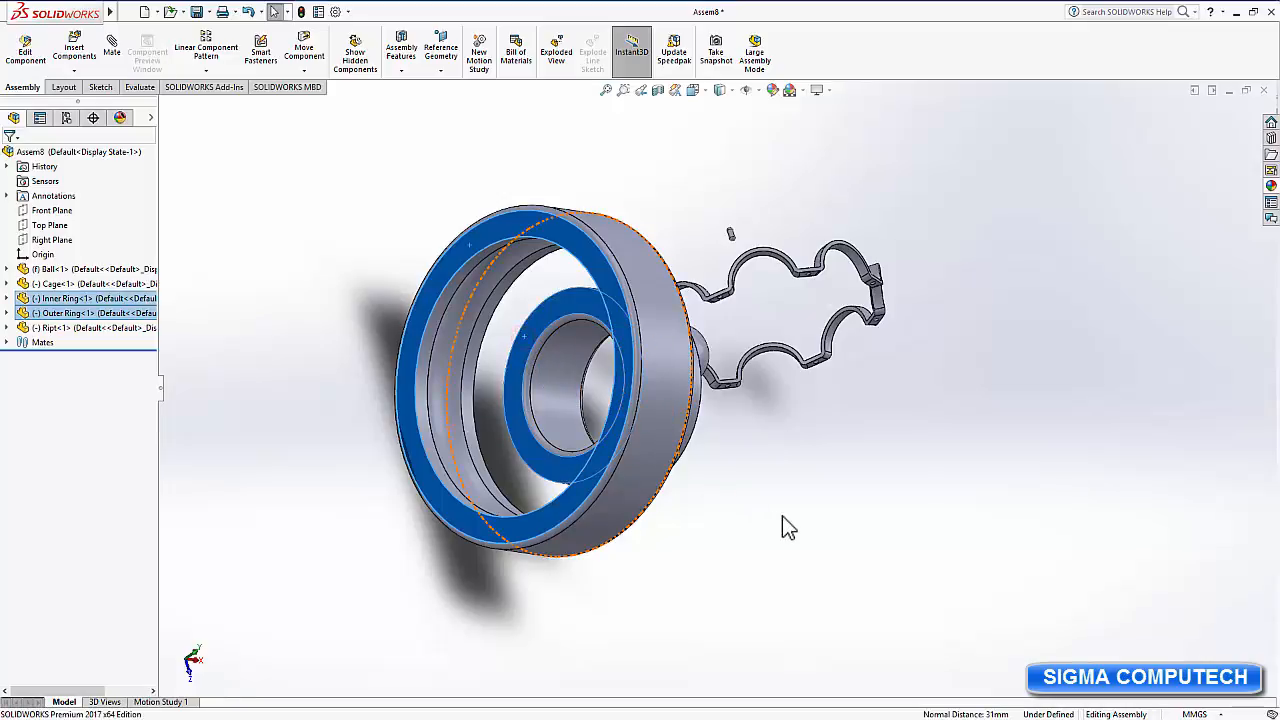
middle_click_drag(782, 516, 623, 486)
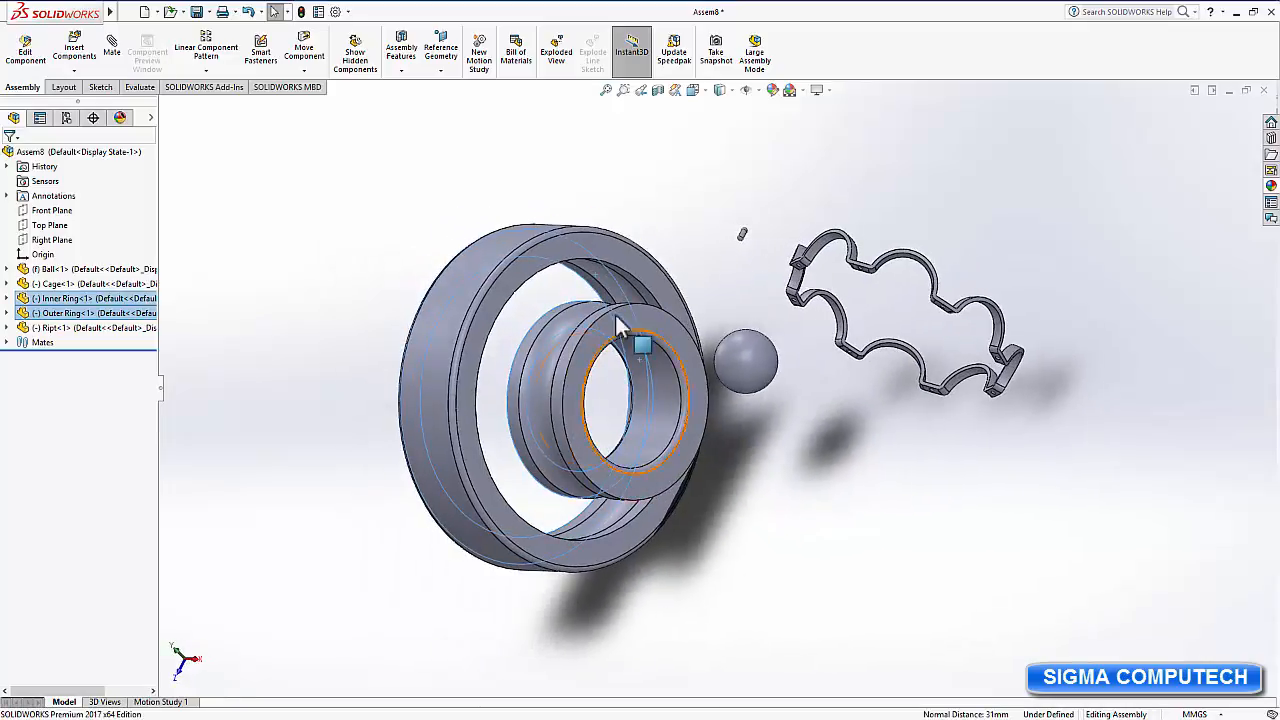
left_click(640, 265)
left_click(689, 354, "ctrl")
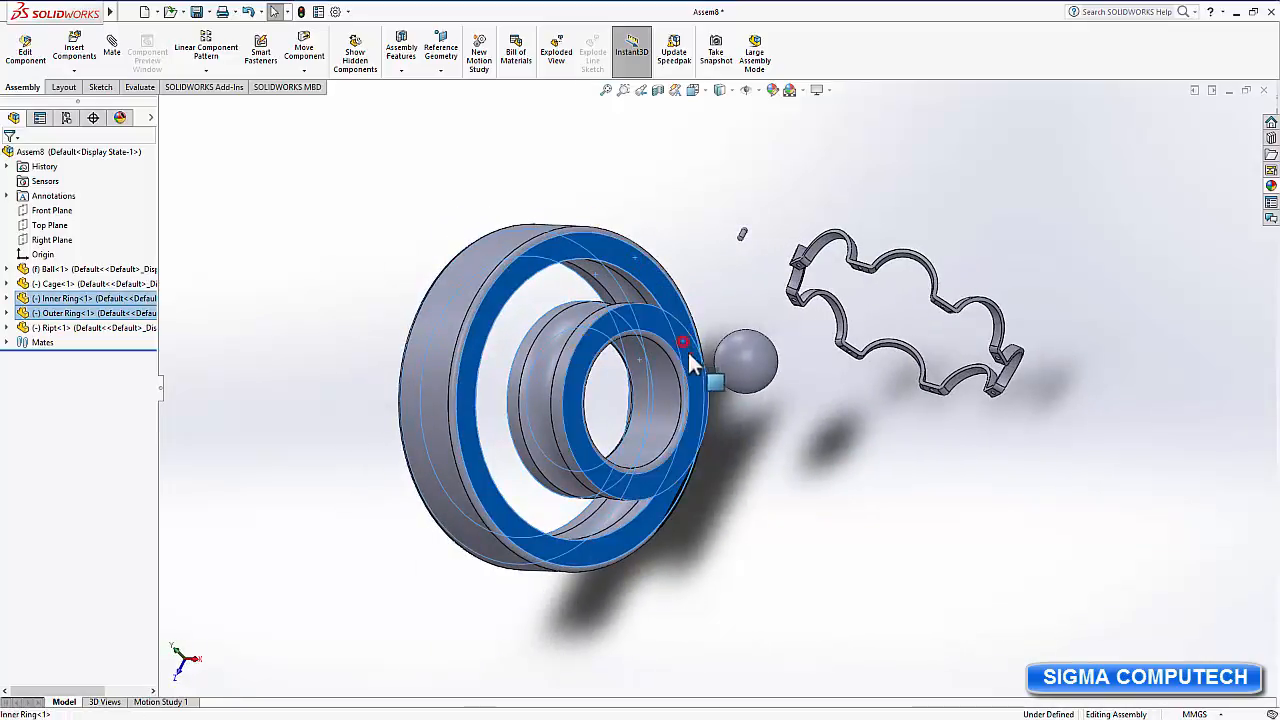
left_click(112, 50)
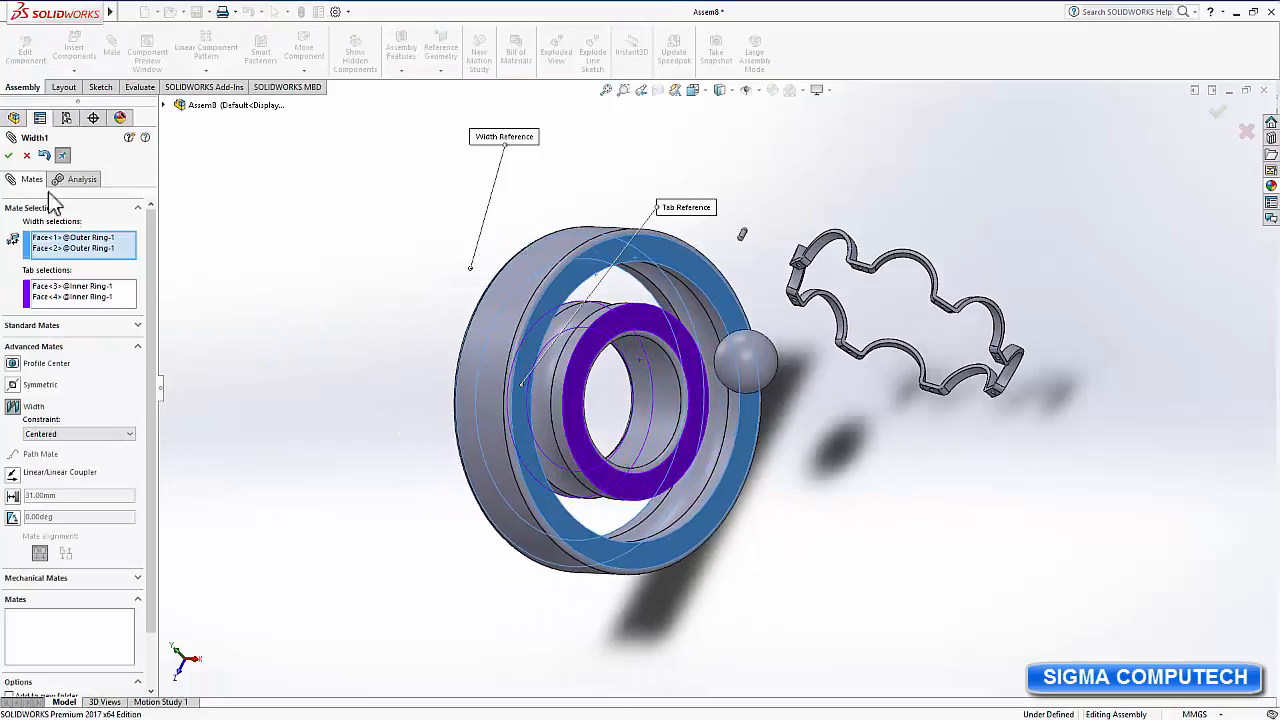
left_click(9, 157)
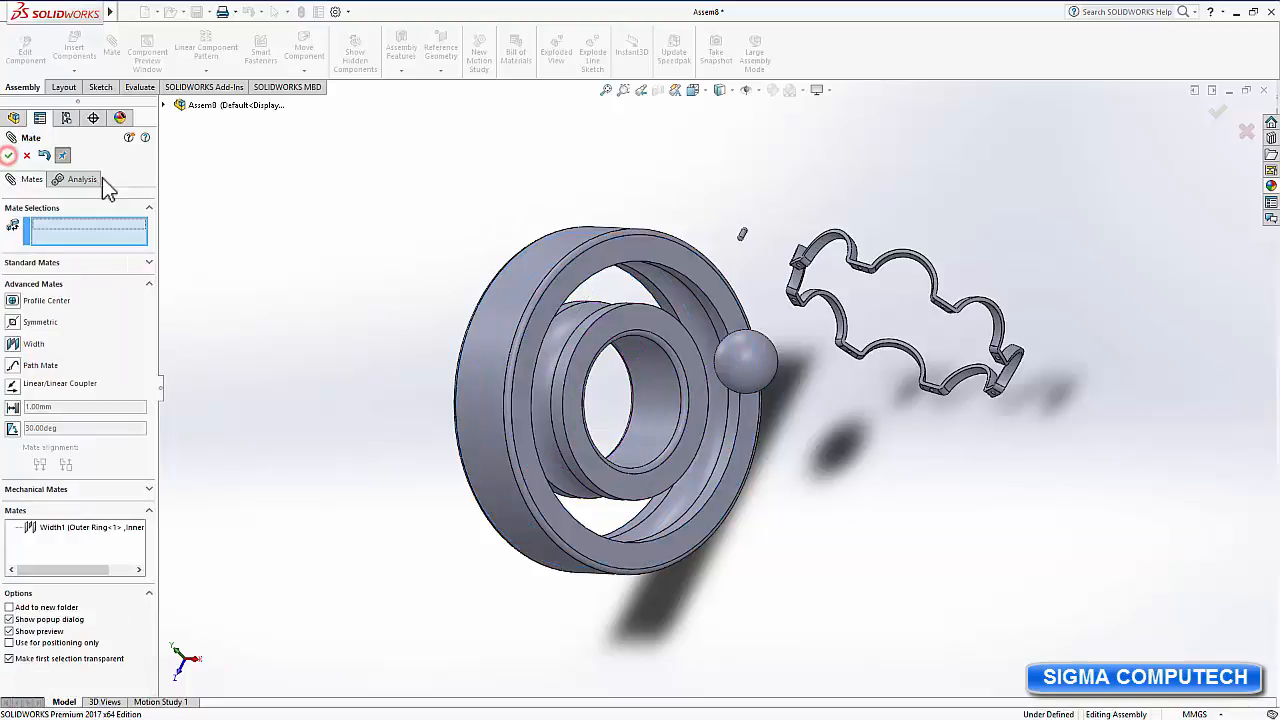
left_click(9, 157)
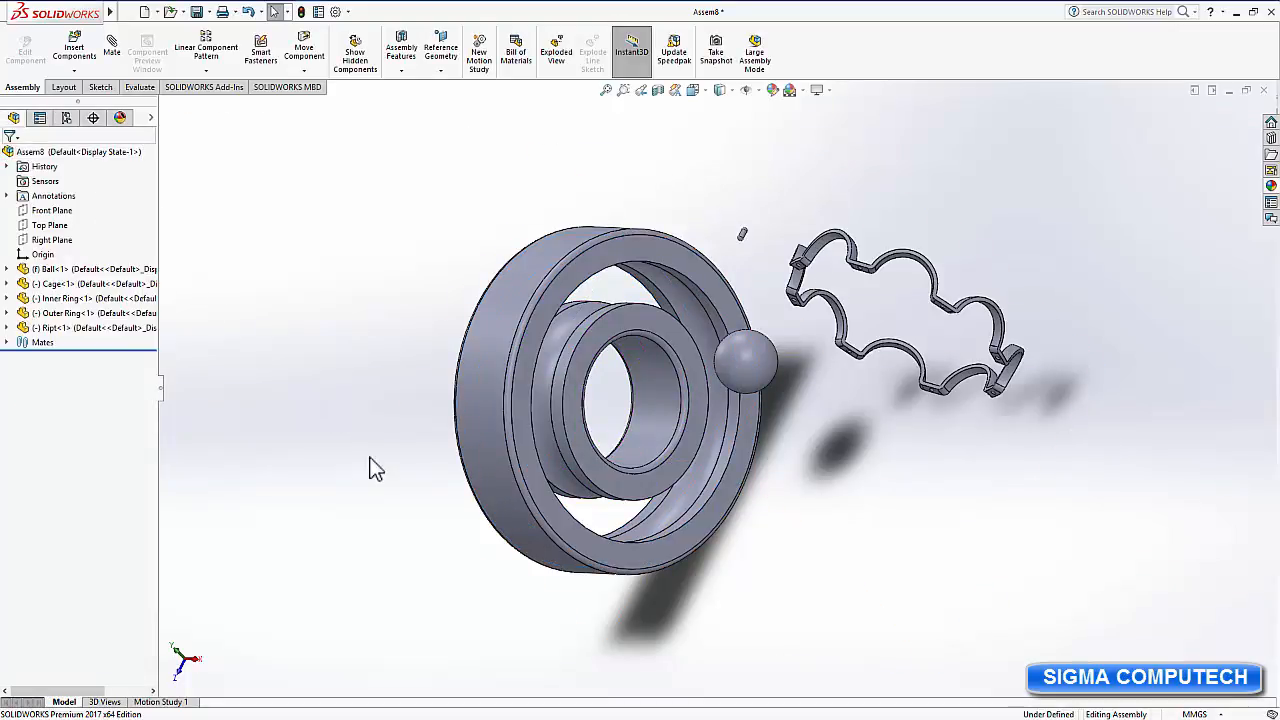
Float the fixed ball component and move it slightly downward between the rings and the cage.
middle_click_drag(794, 586, 815, 545)
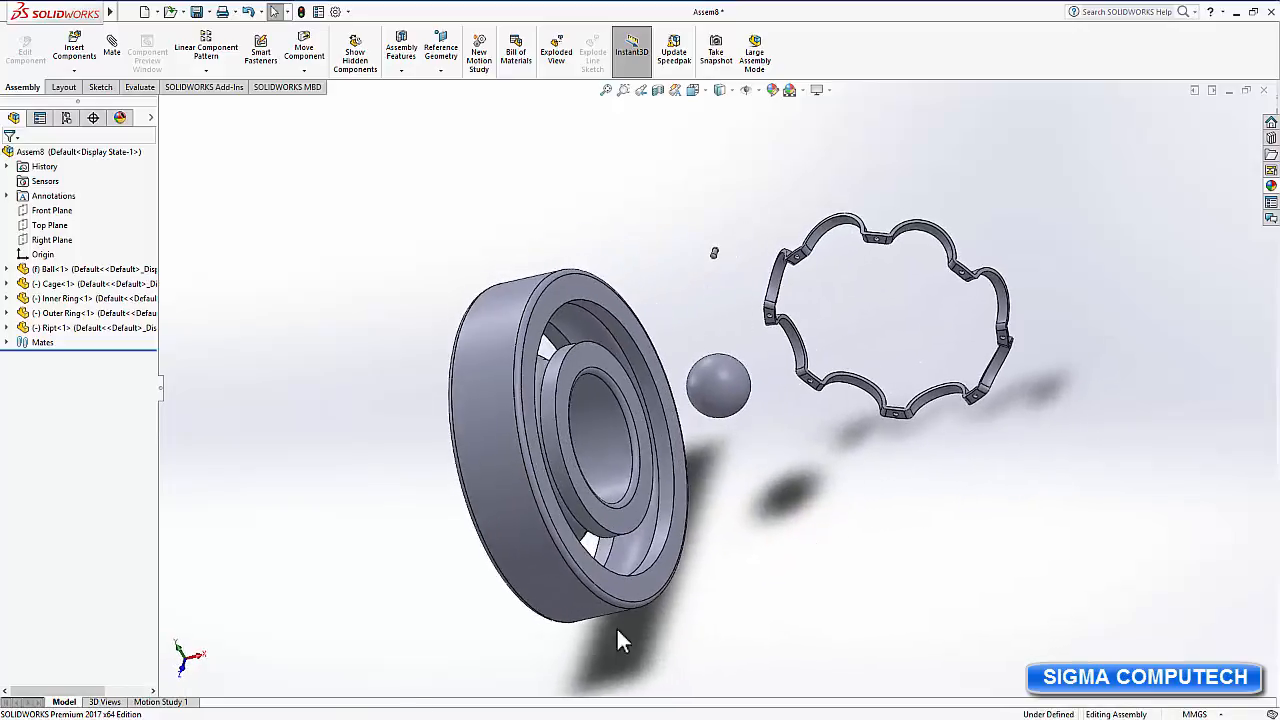
left_click(182, 668)
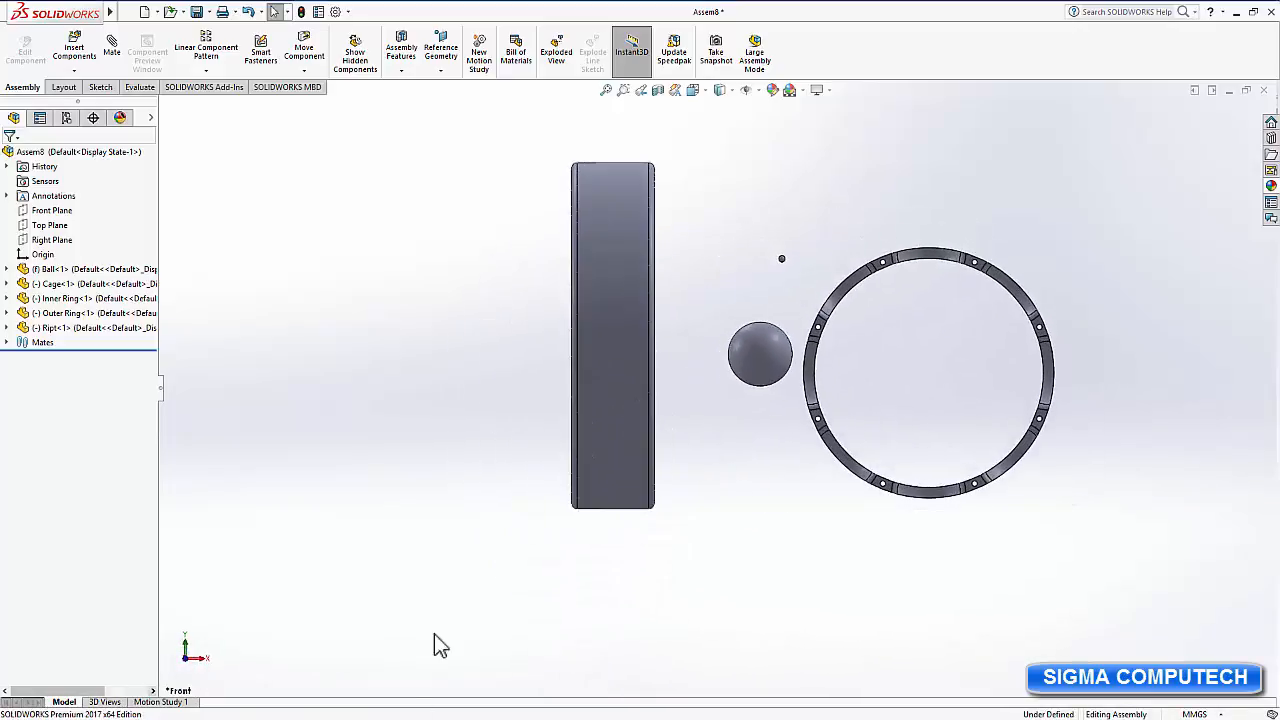
middle_click_drag(723, 606, 689, 603)
left_click(796, 348)
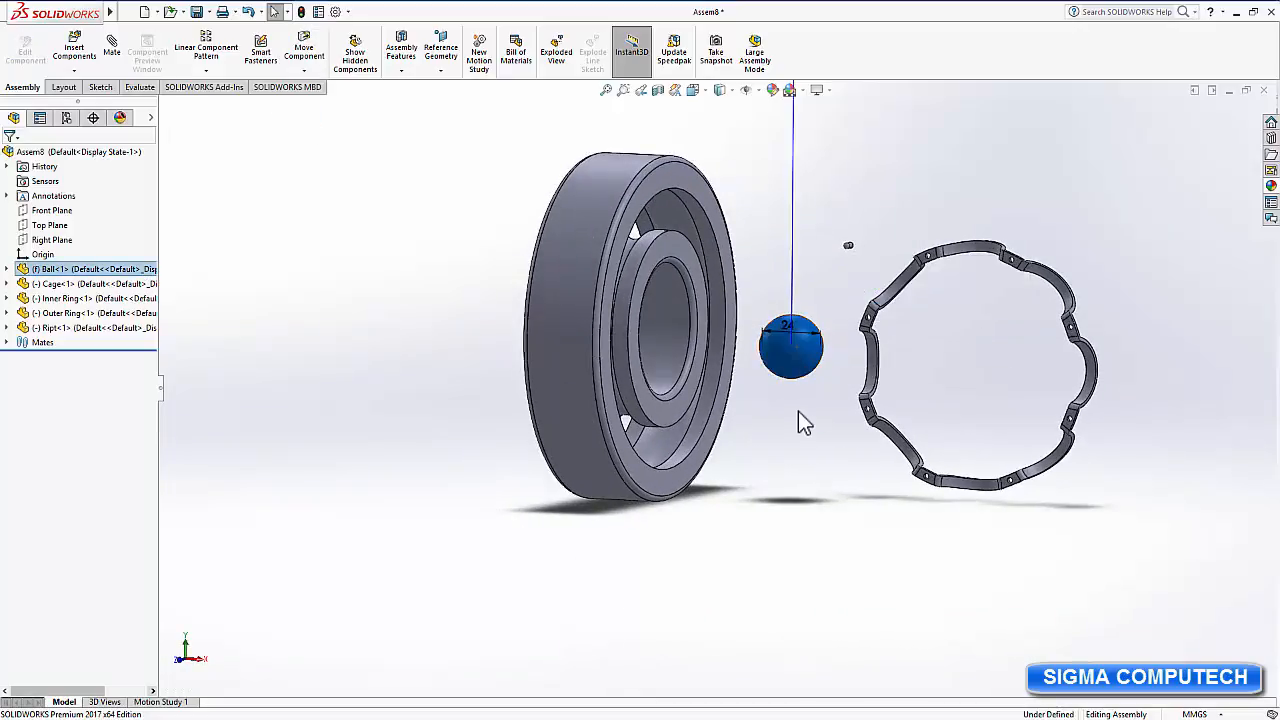
left_click(790, 358)
right_click(790, 358)
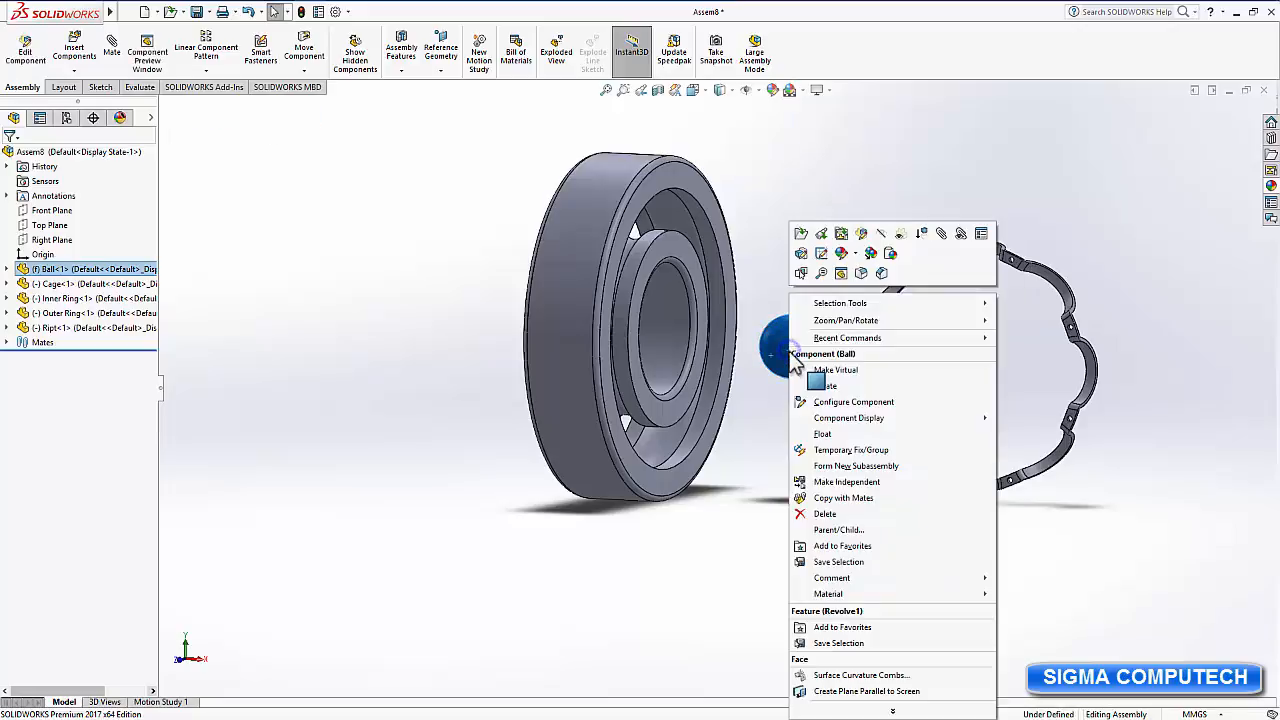
left_click(845, 436)
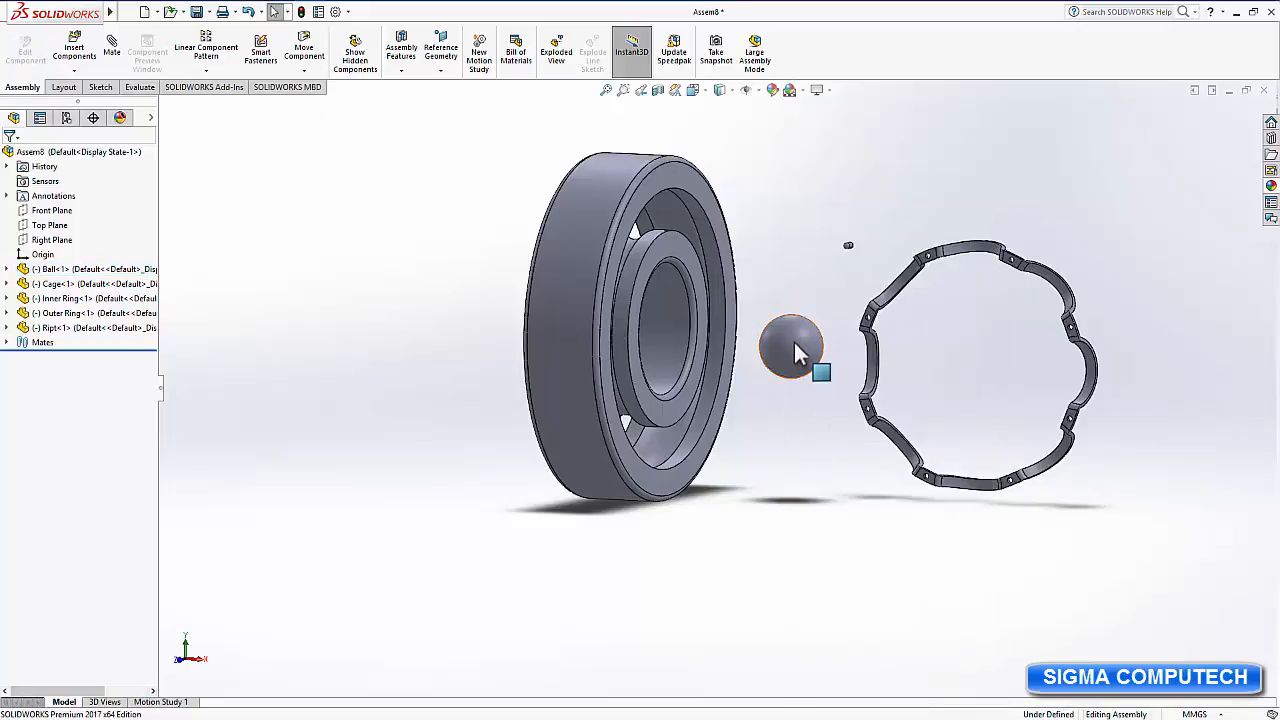
left_click_drag(793, 339, 820, 422)
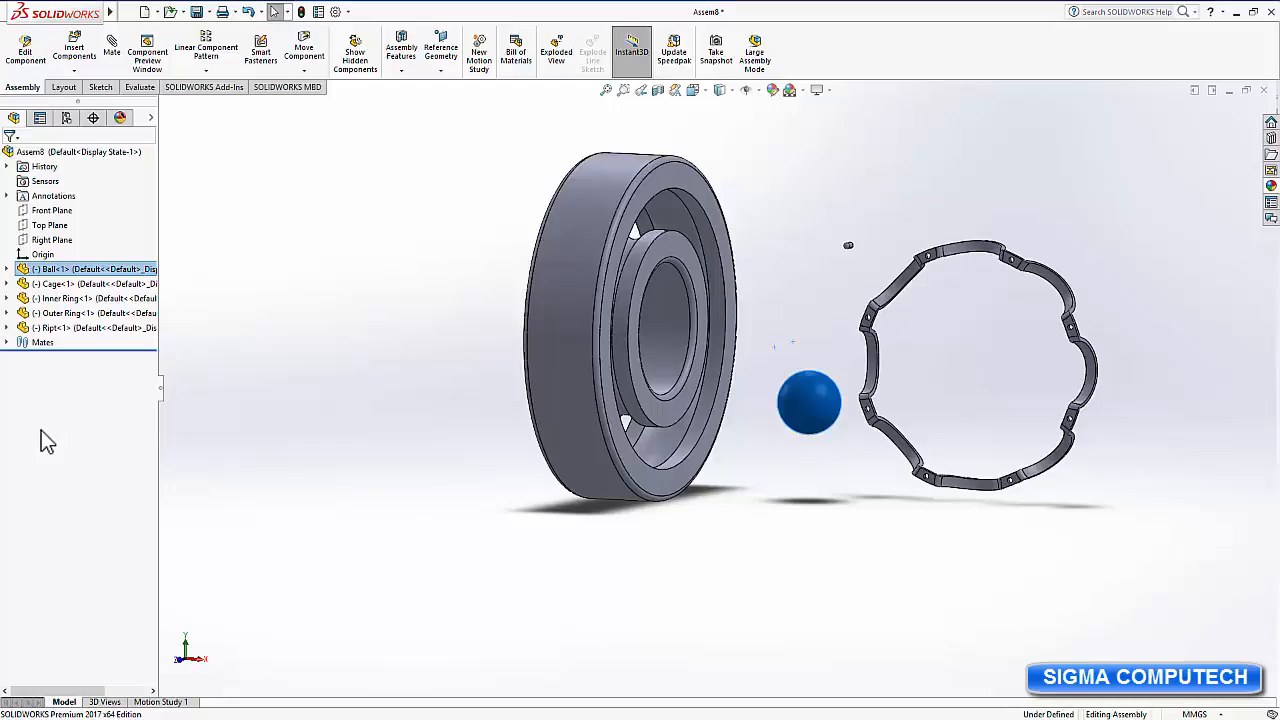
Add a coincident mate between the ball's Front Plane and the inner ring's Front Plane.
left_click(7, 269)
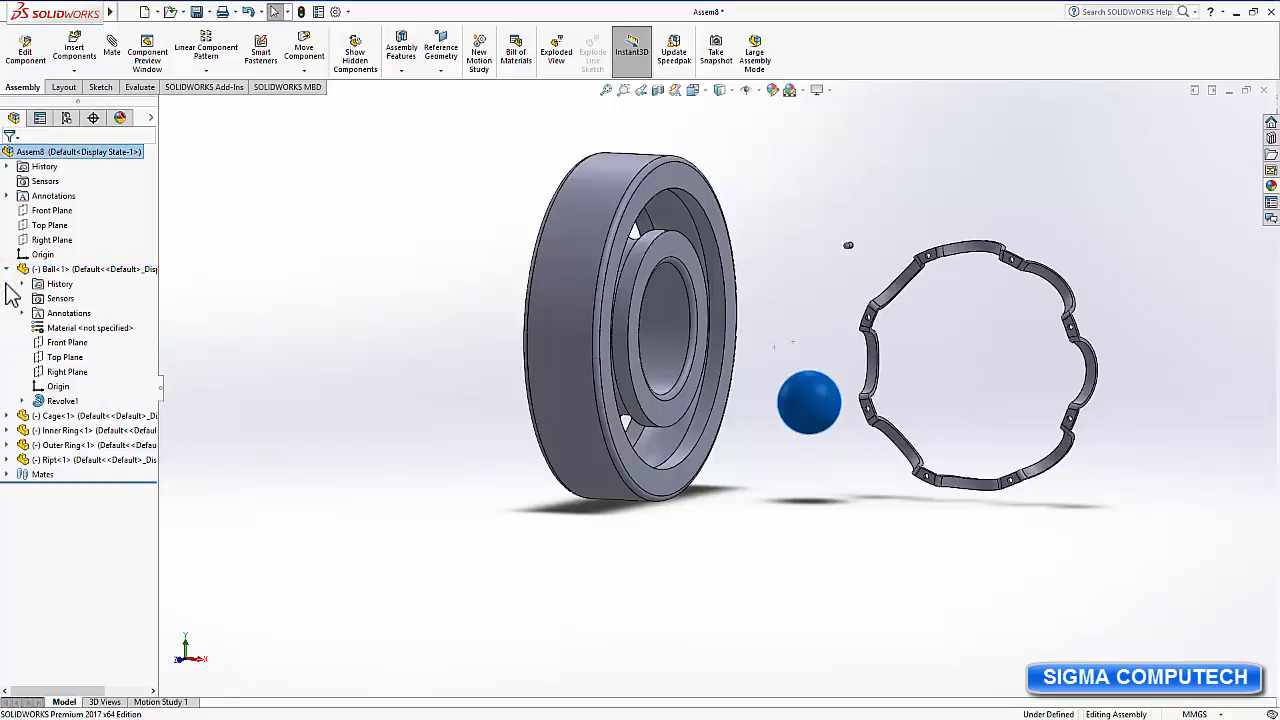
left_click(60, 343)
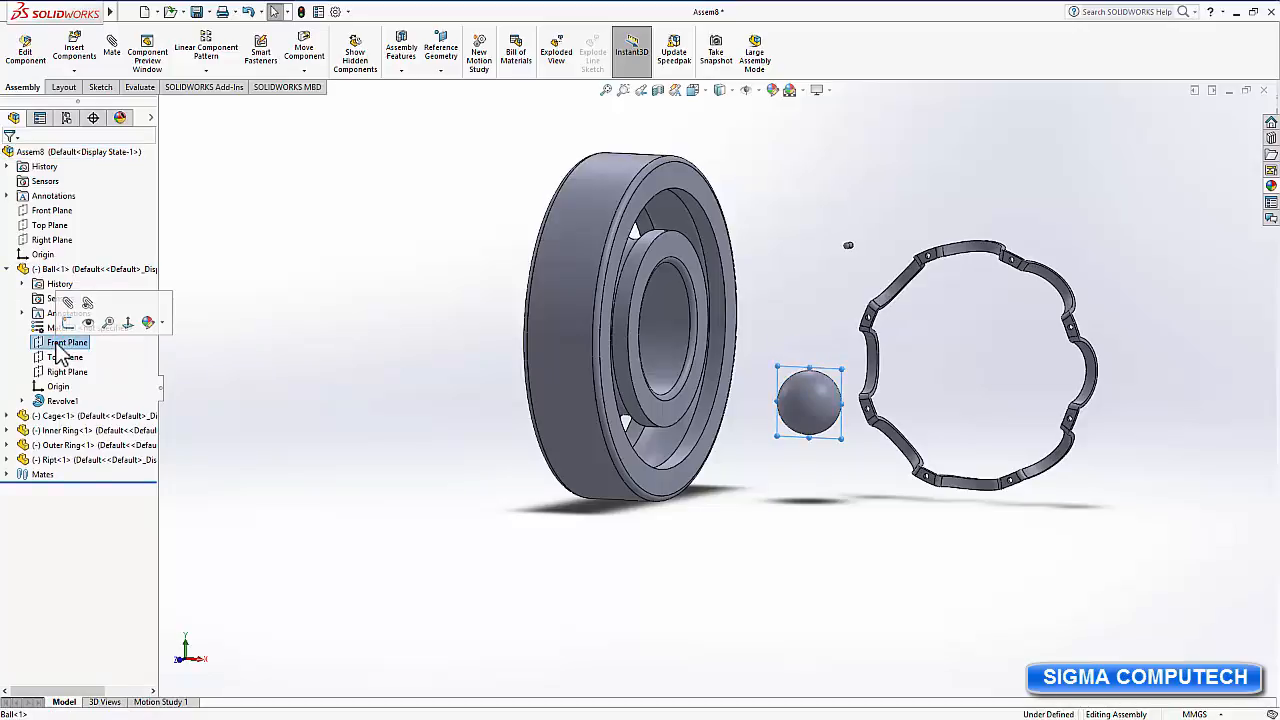
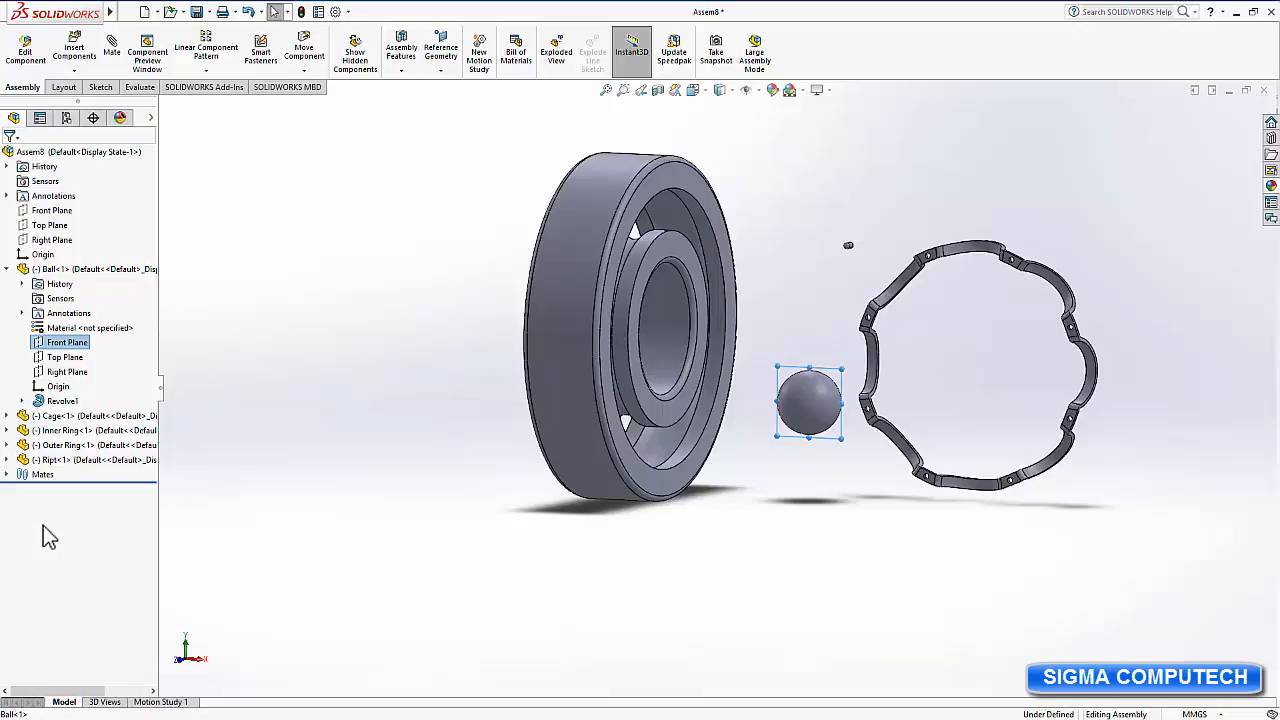
left_click(7, 430)
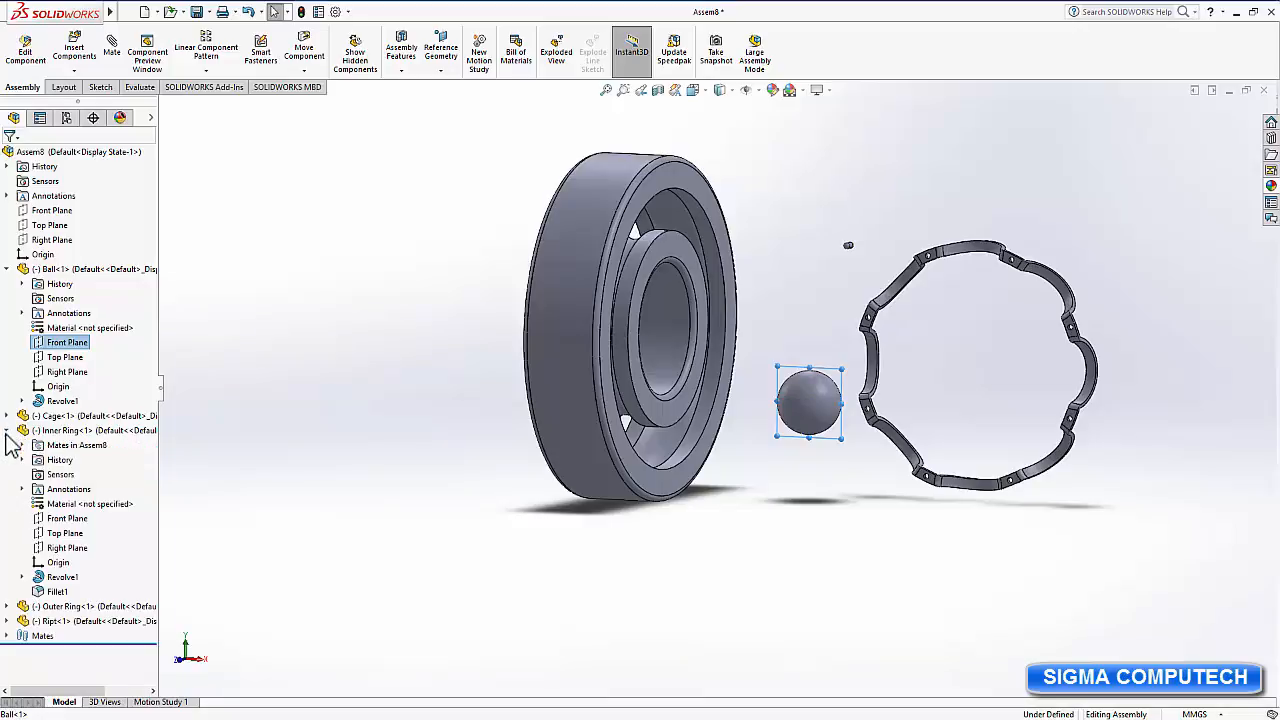
left_click(52, 521, "ctrl")
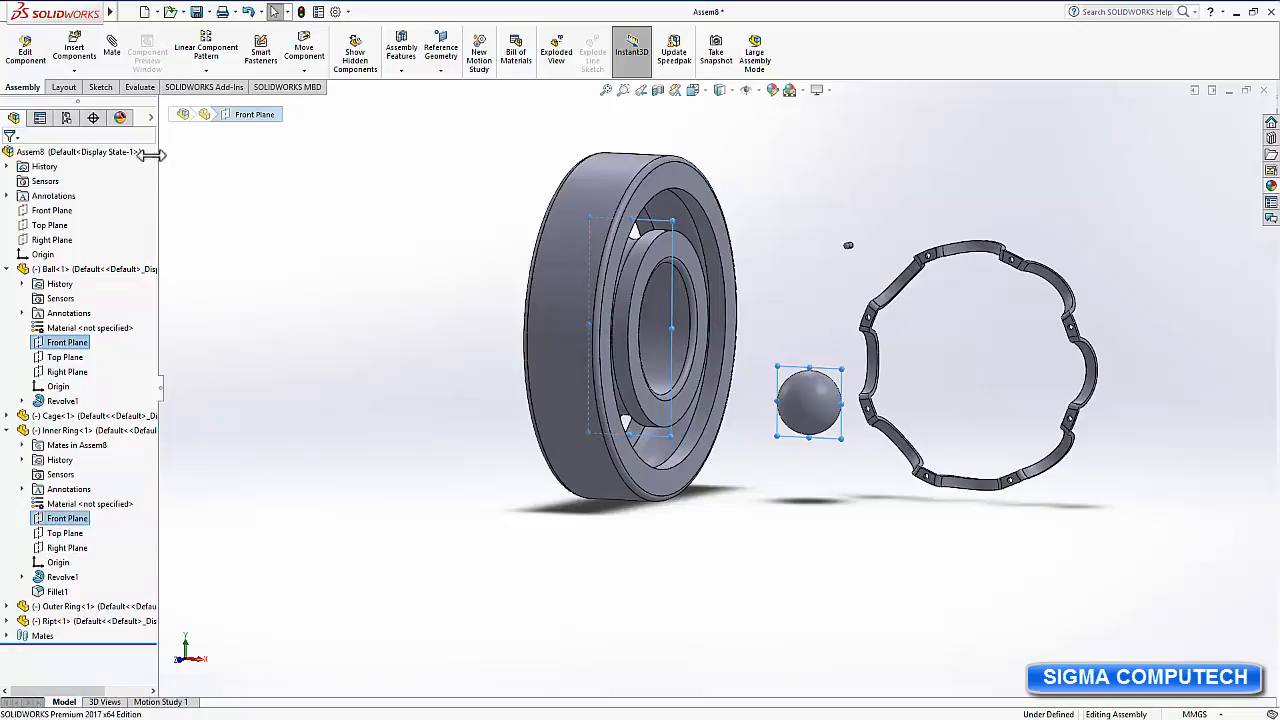
left_click(111, 47)
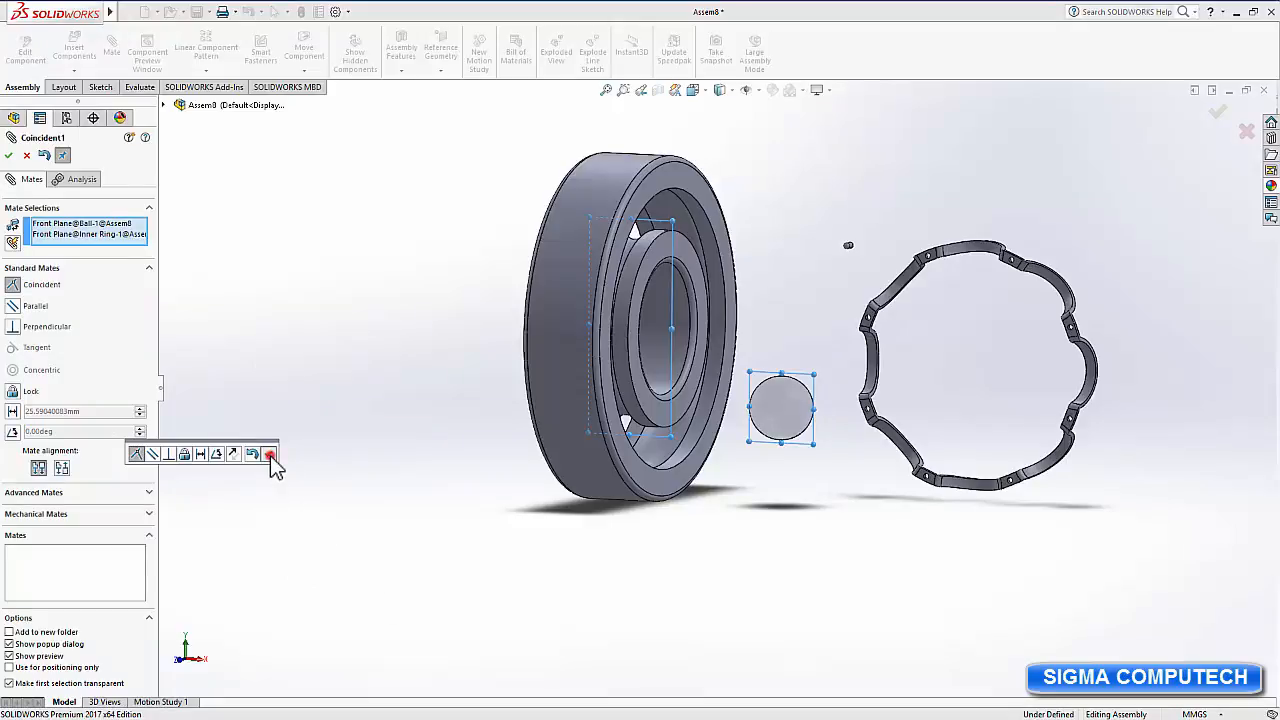
left_click(269, 455)
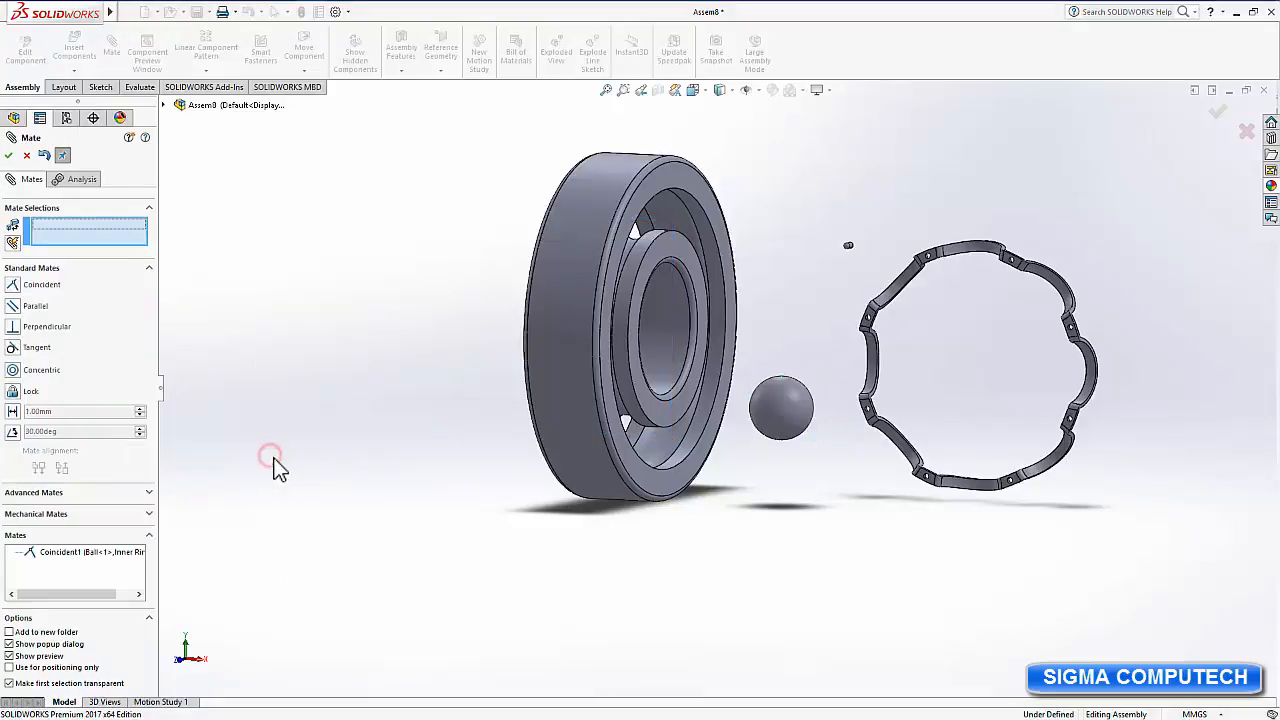
left_click(6, 155)
Add a coincident mate between the ball's Right Plane and the inner ring's Right Plane.
middle_click_drag(438, 568, 388, 580)
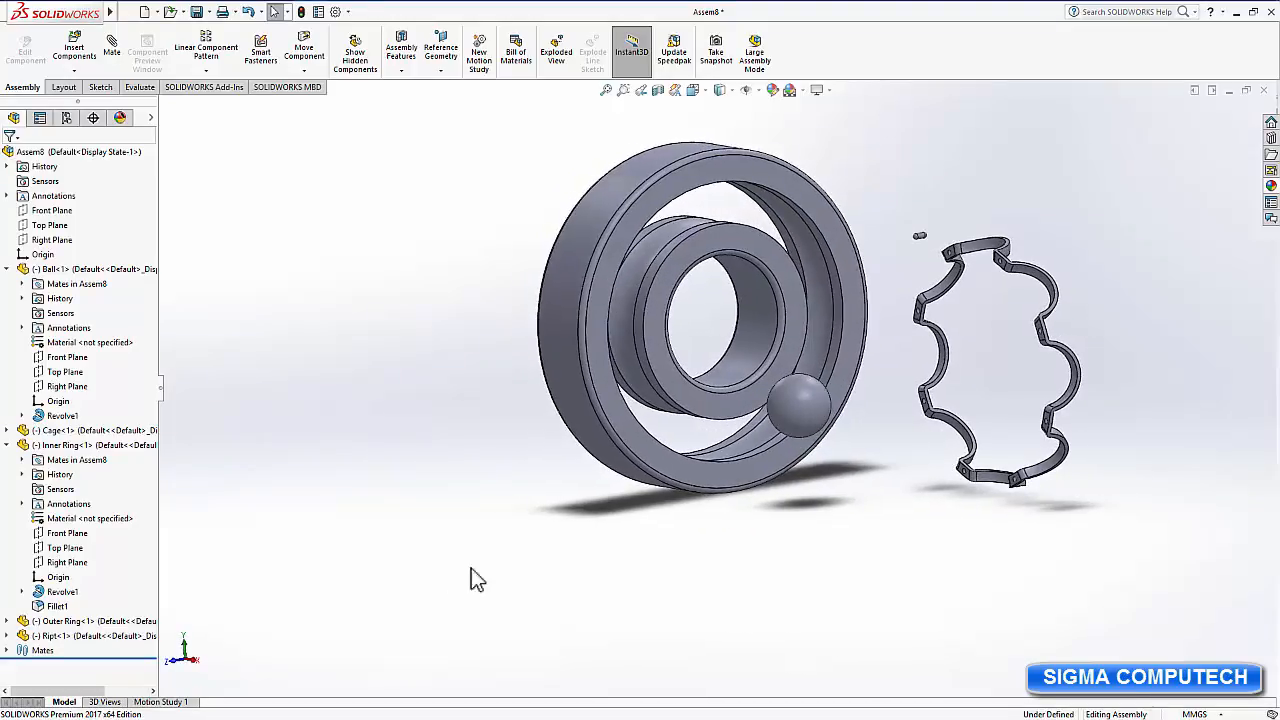
left_click(808, 418)
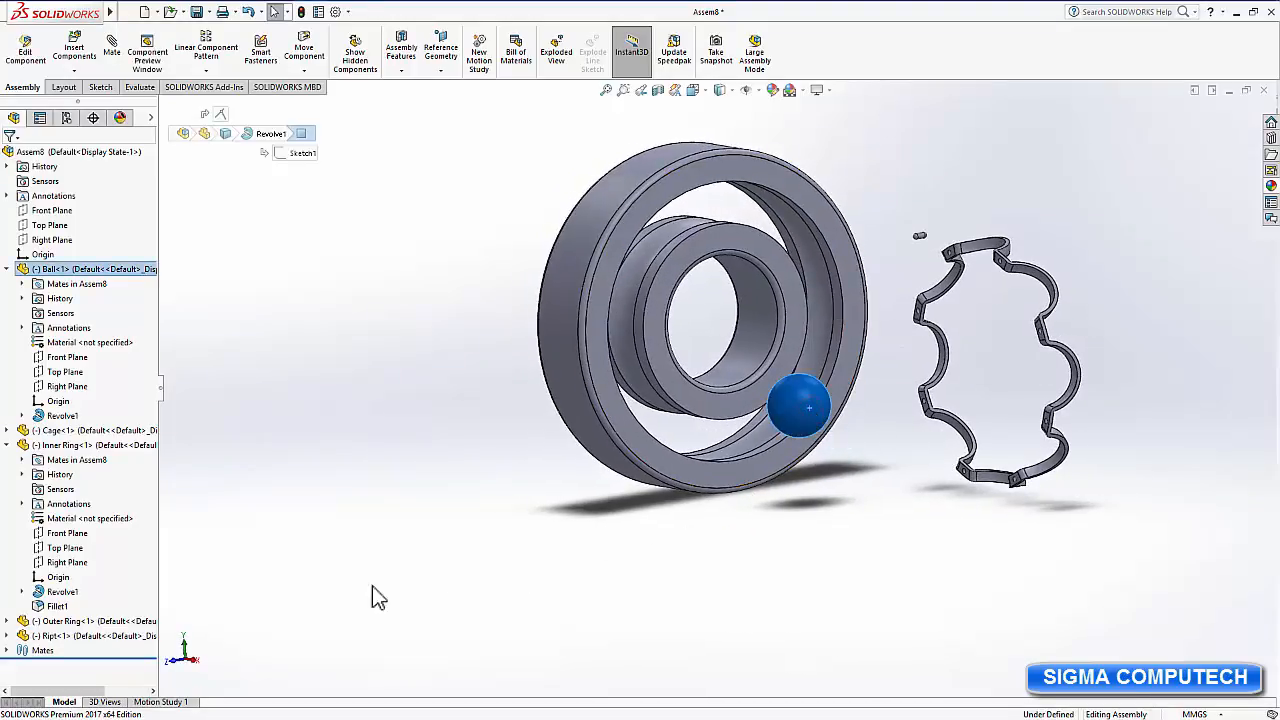
left_click(68, 386)
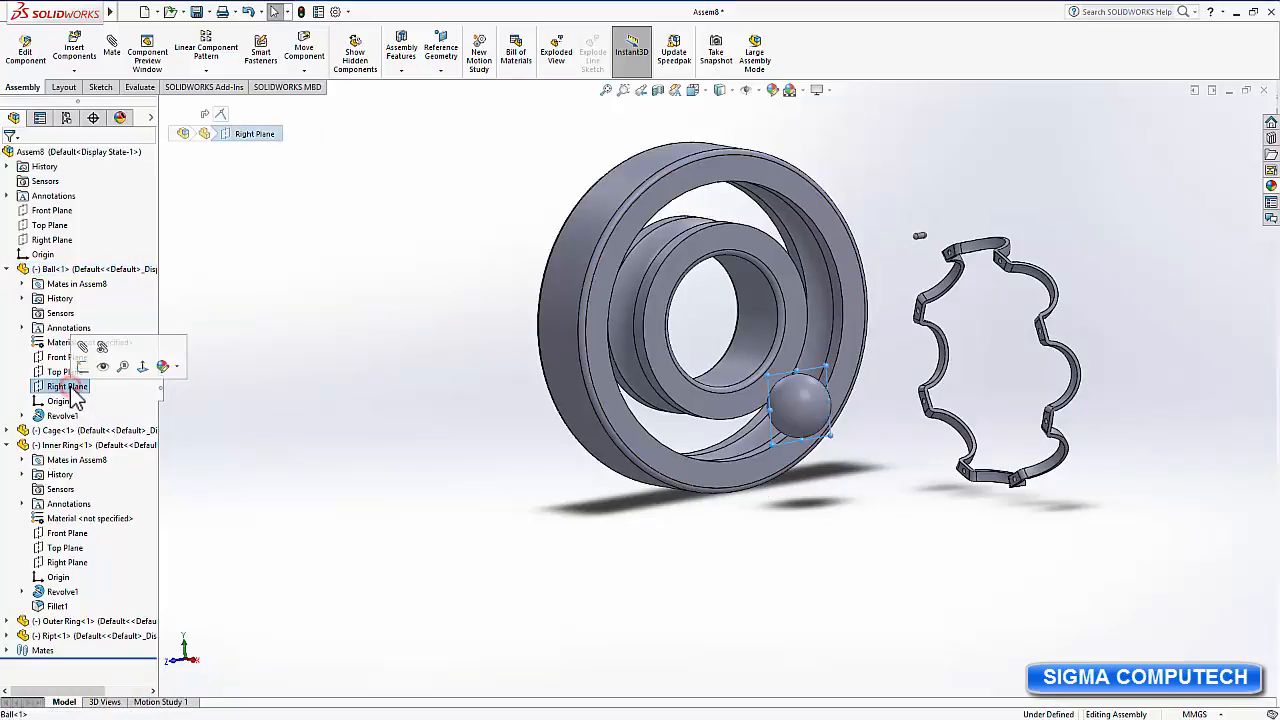
left_click(66, 562, "ctrl")
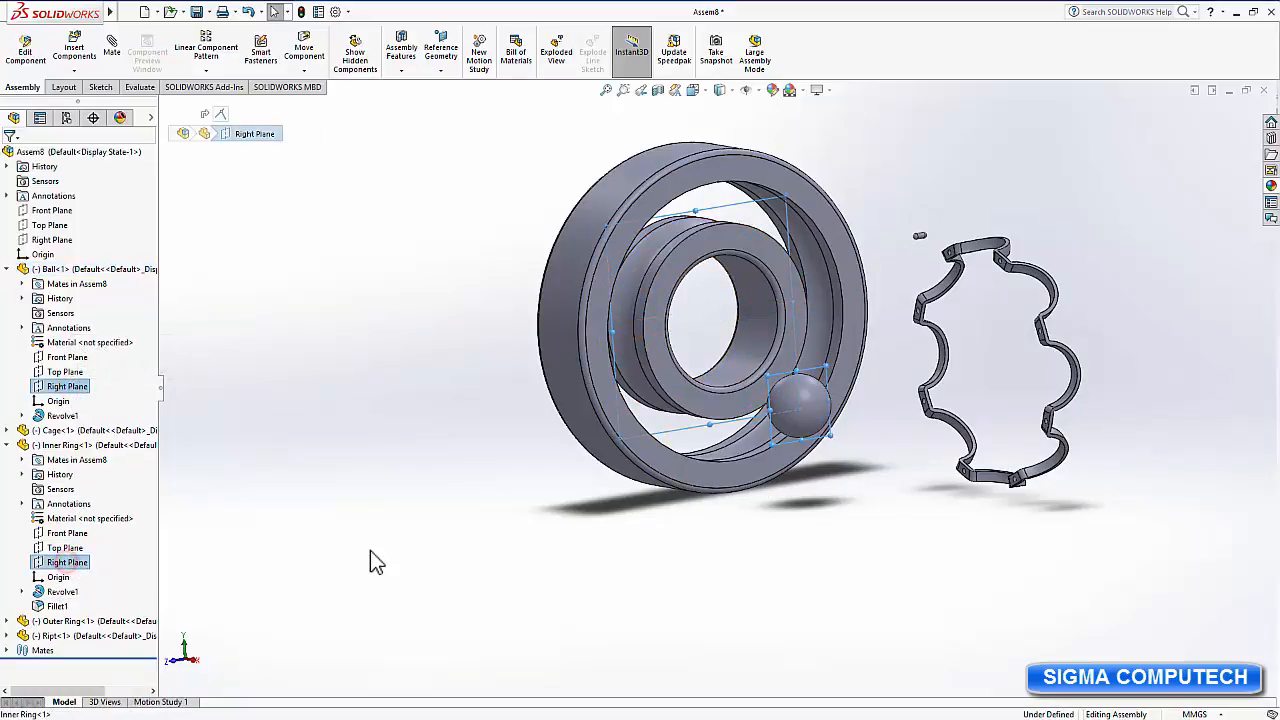
left_click(112, 45)
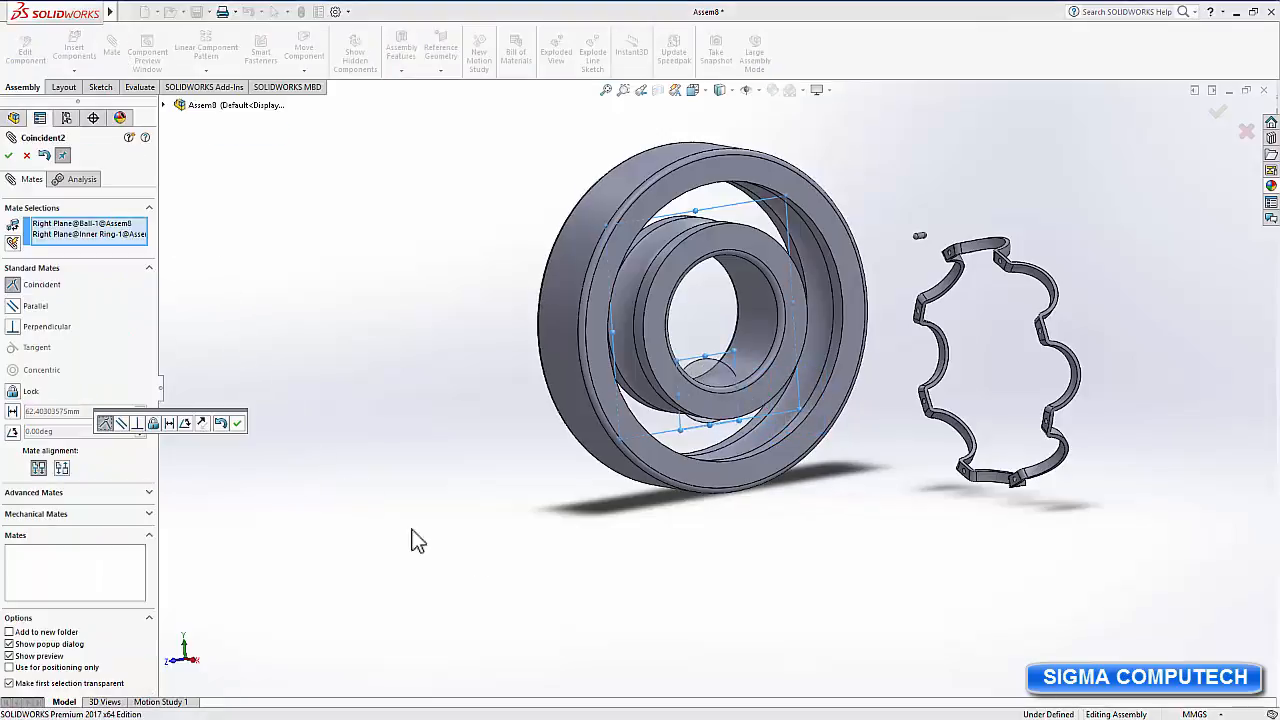
left_click(237, 423)
left_click(9, 155)
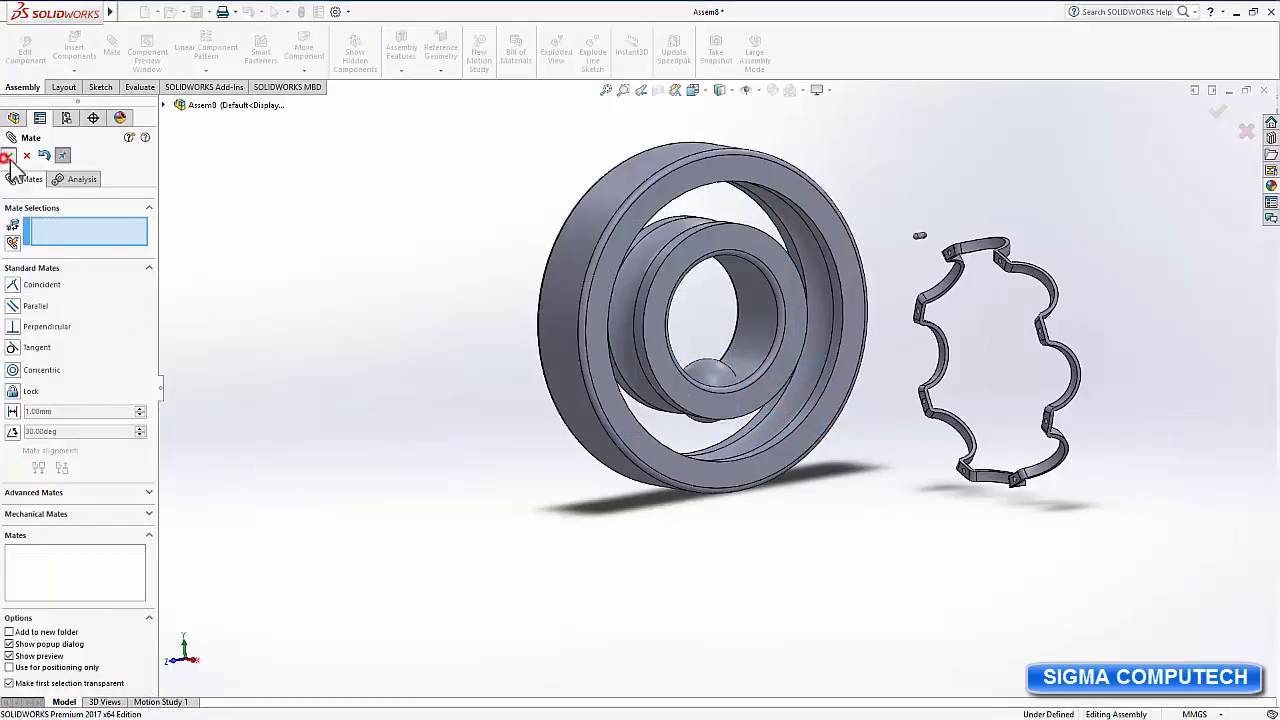
Move the ball upward along its free direction to the middle of the inner ring's bore.
left_click(716, 377)
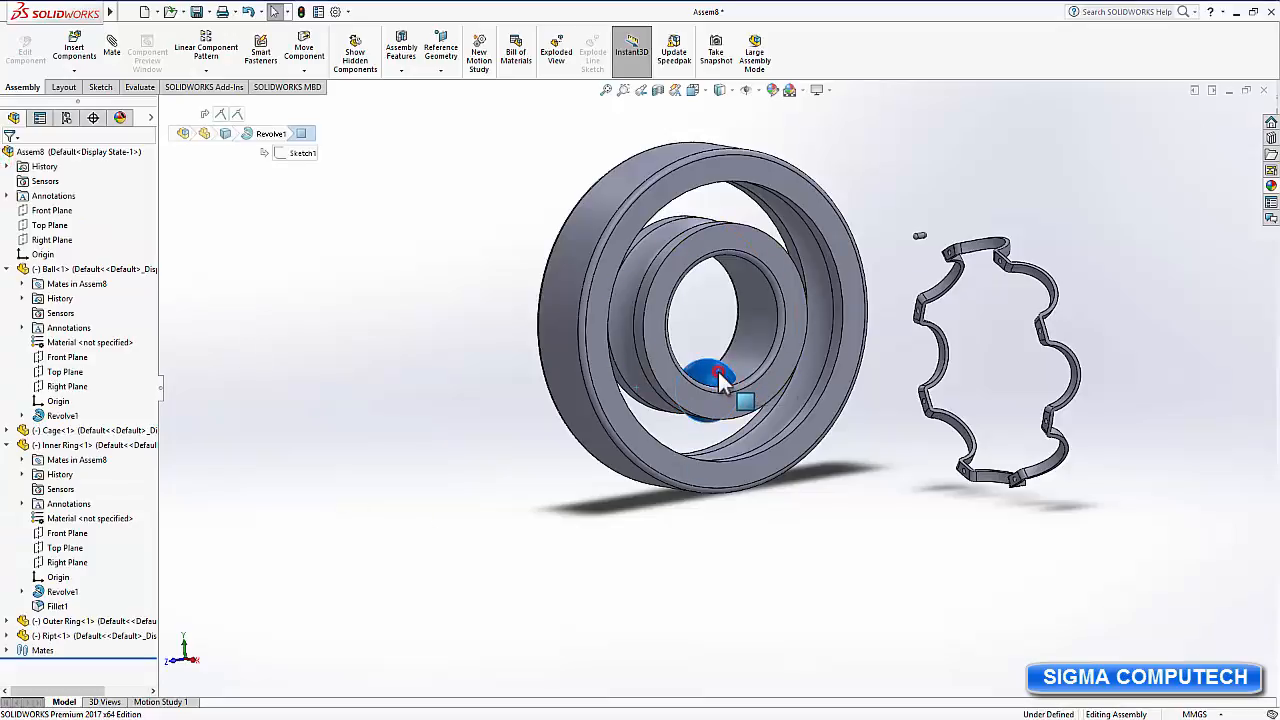
left_click_drag(720, 380, 740, 335)
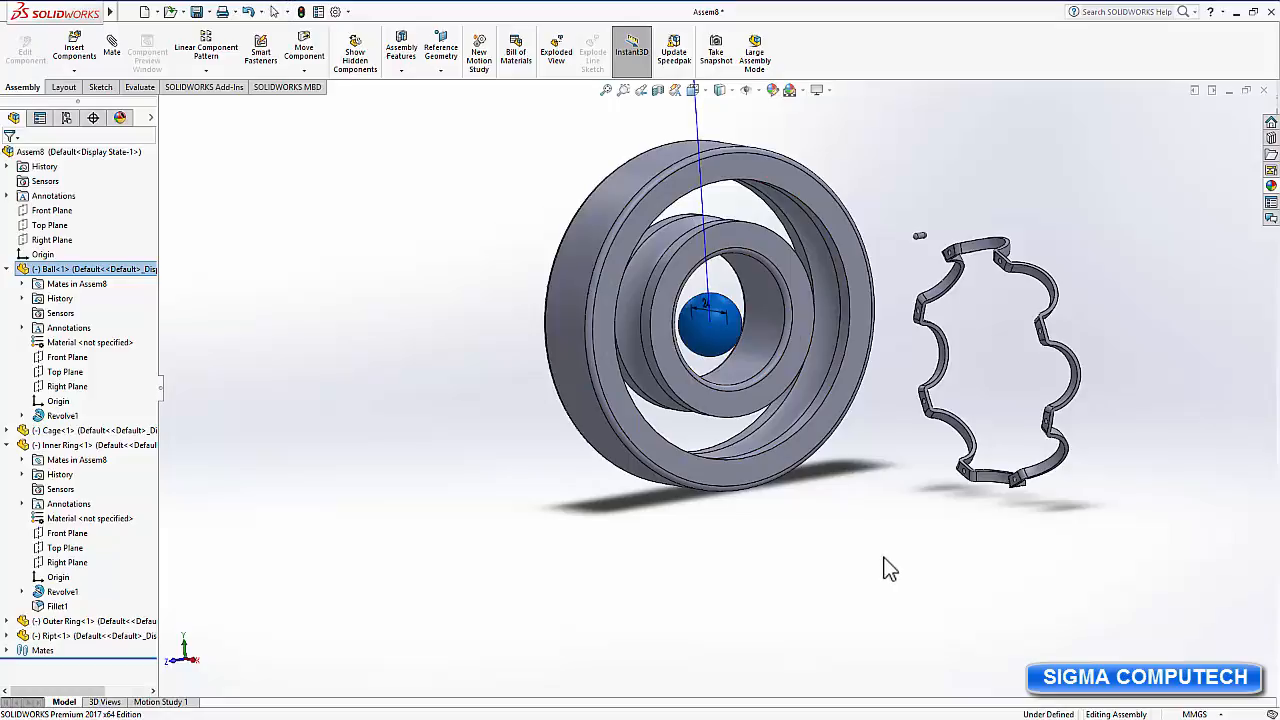
mouse_move(886, 566)
middle_mouse_down()
mouse_move(857, 551)
mouse_move(866, 566)
middle_mouse_up()
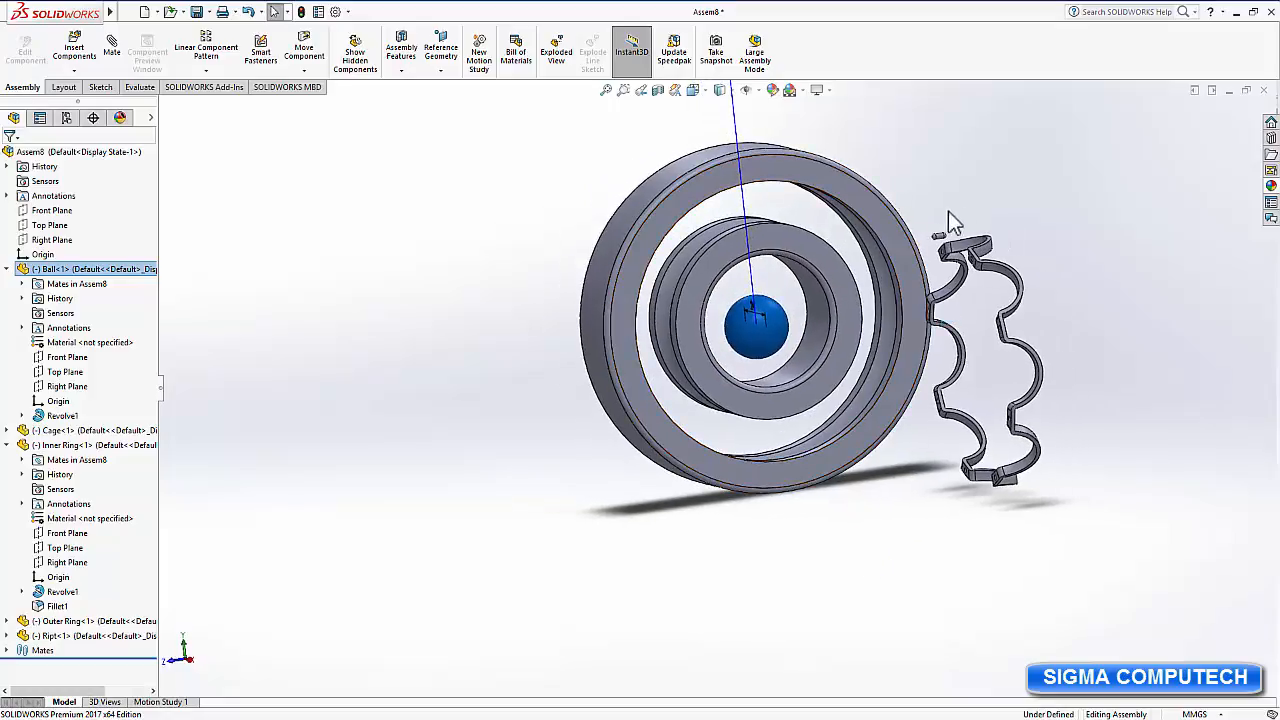
scroll(960, 214, "up", 3)
scroll(950, 240, "down", 2)
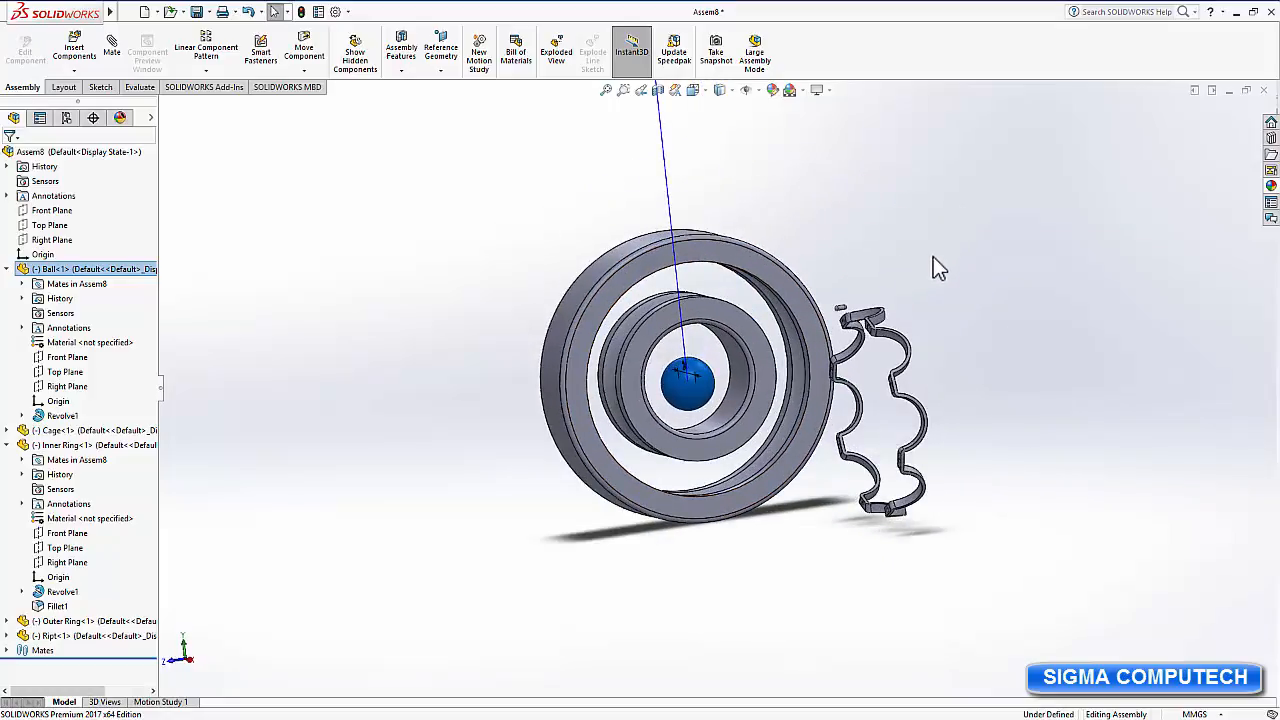
scroll(933, 278, "down", 2)
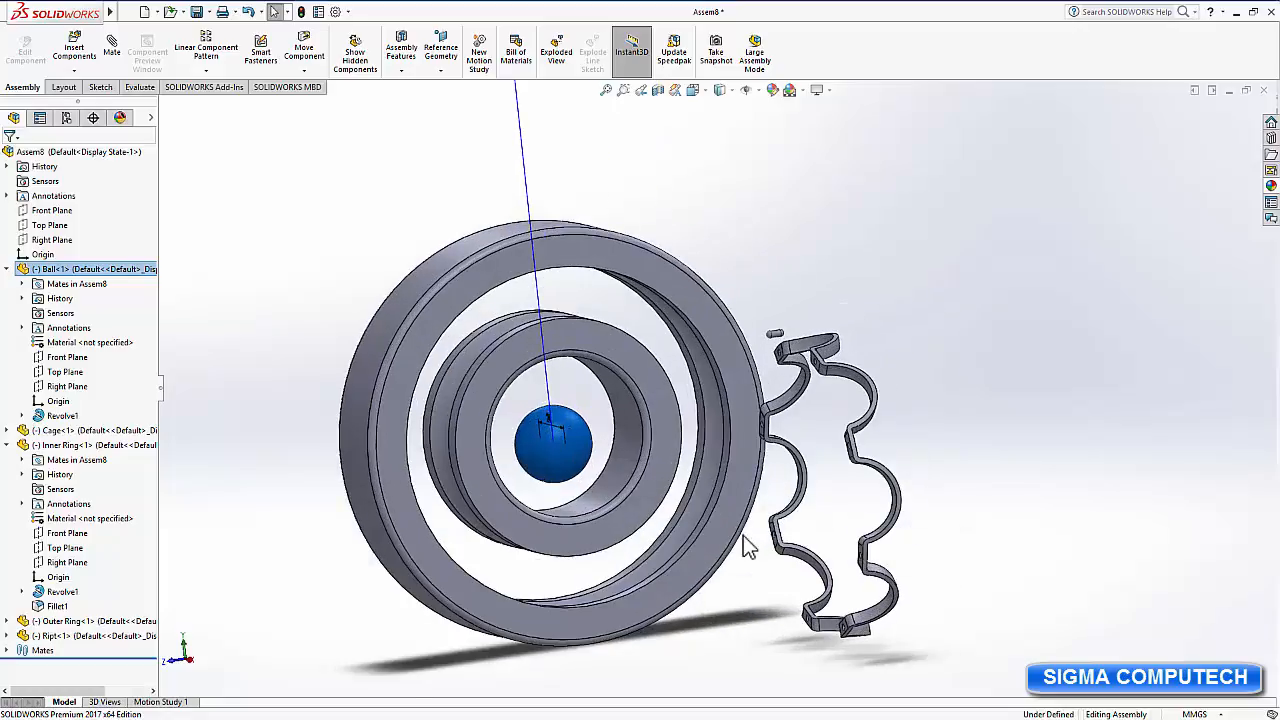
Add a tangent mate between the ball's surface and the inner ring's outer groove, flipping the alignment so the ball sits outside the groove.
left_click(568, 437)
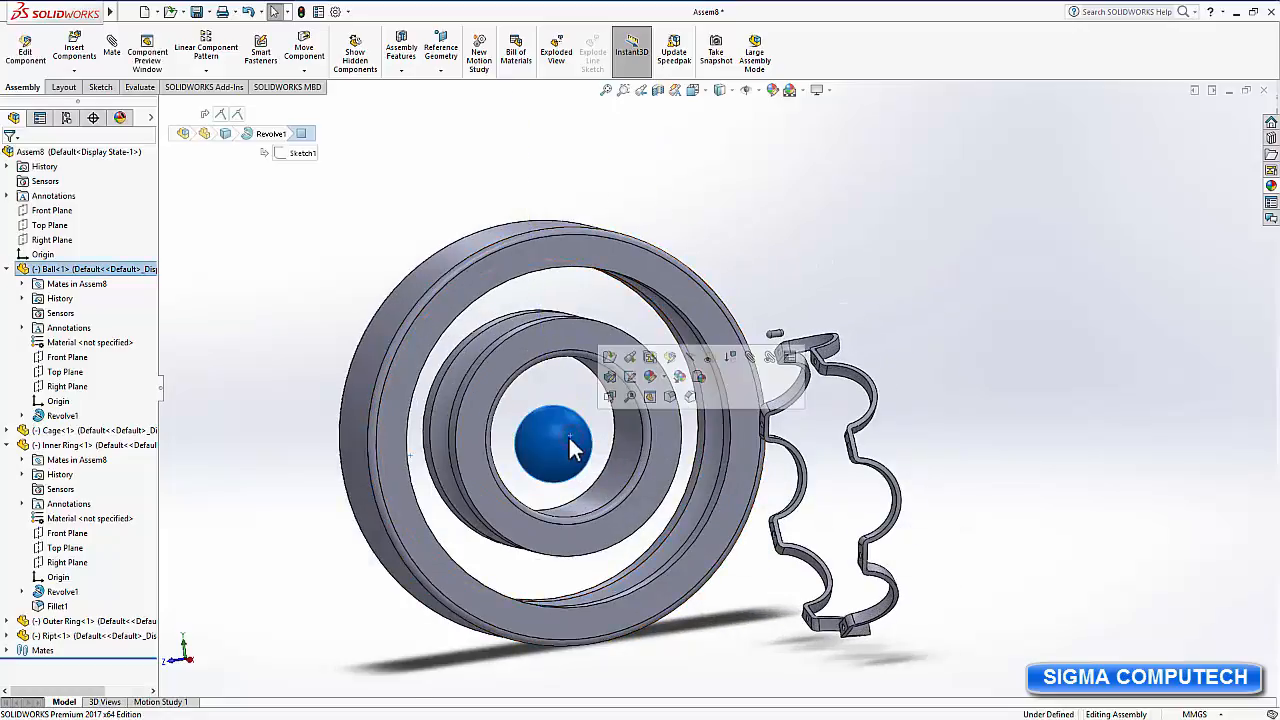
left_click(108, 44)
left_click(475, 356)
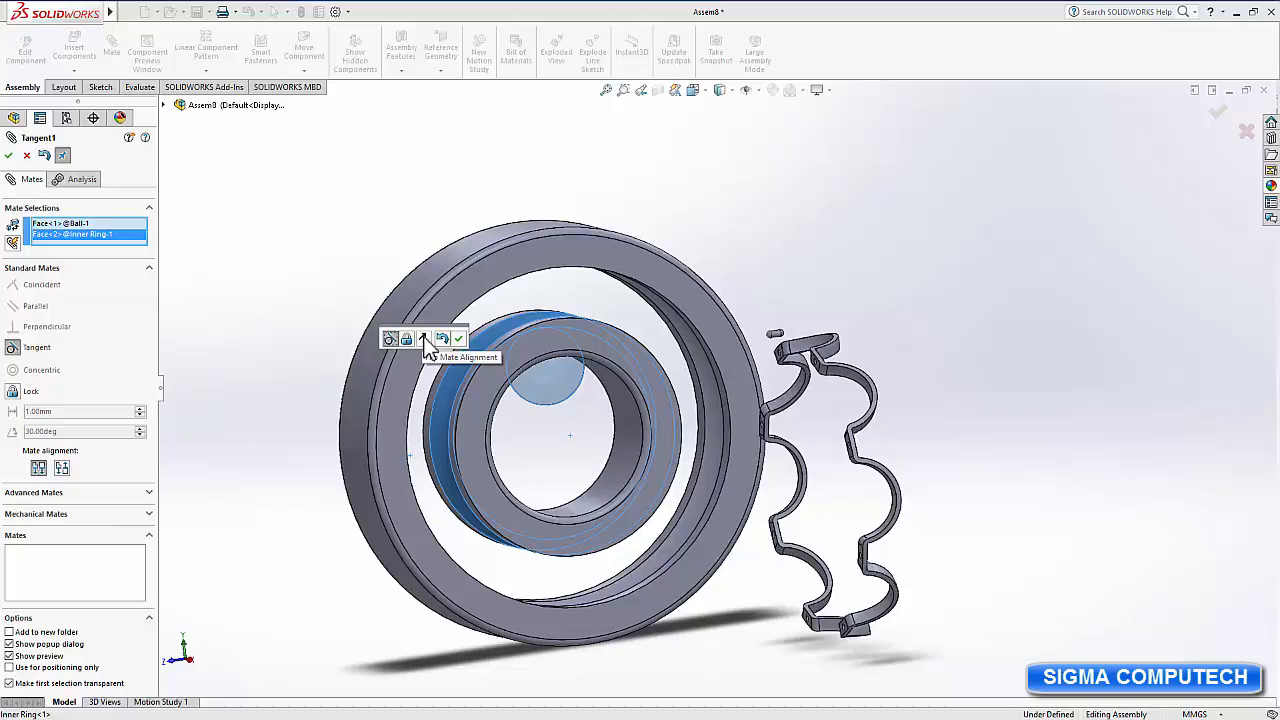
left_click(425, 342)
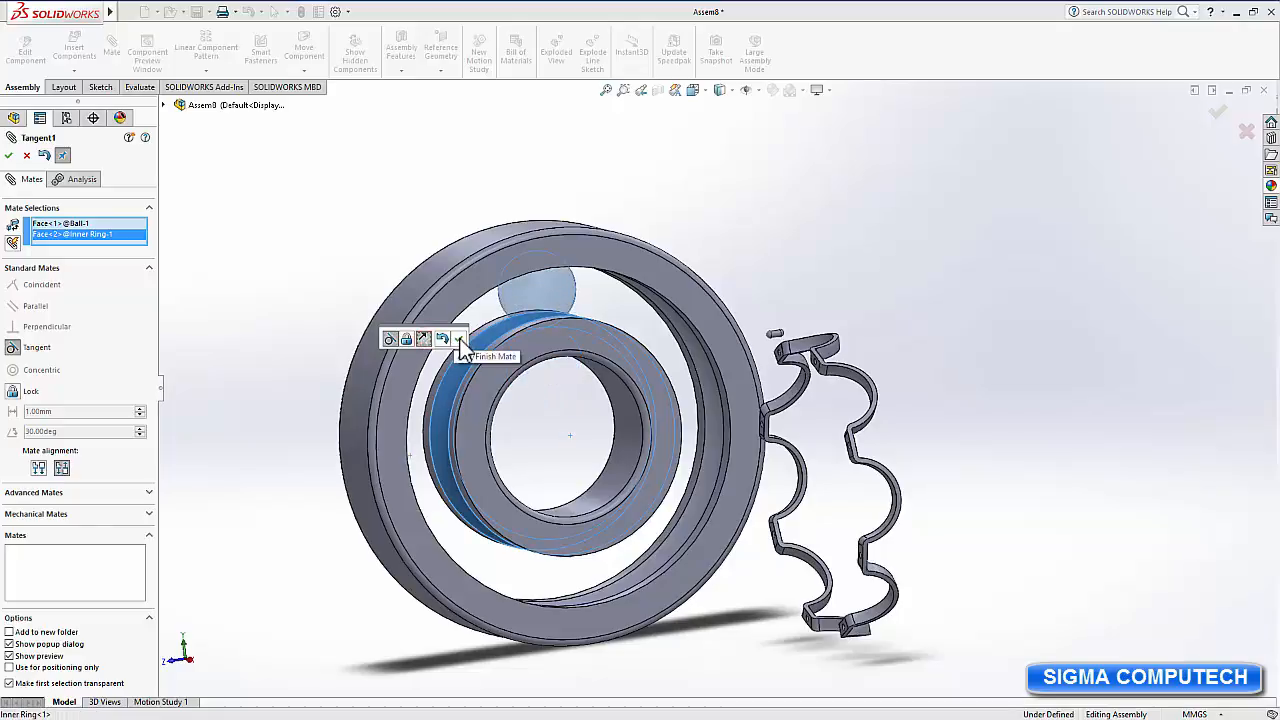
left_click(459, 340)
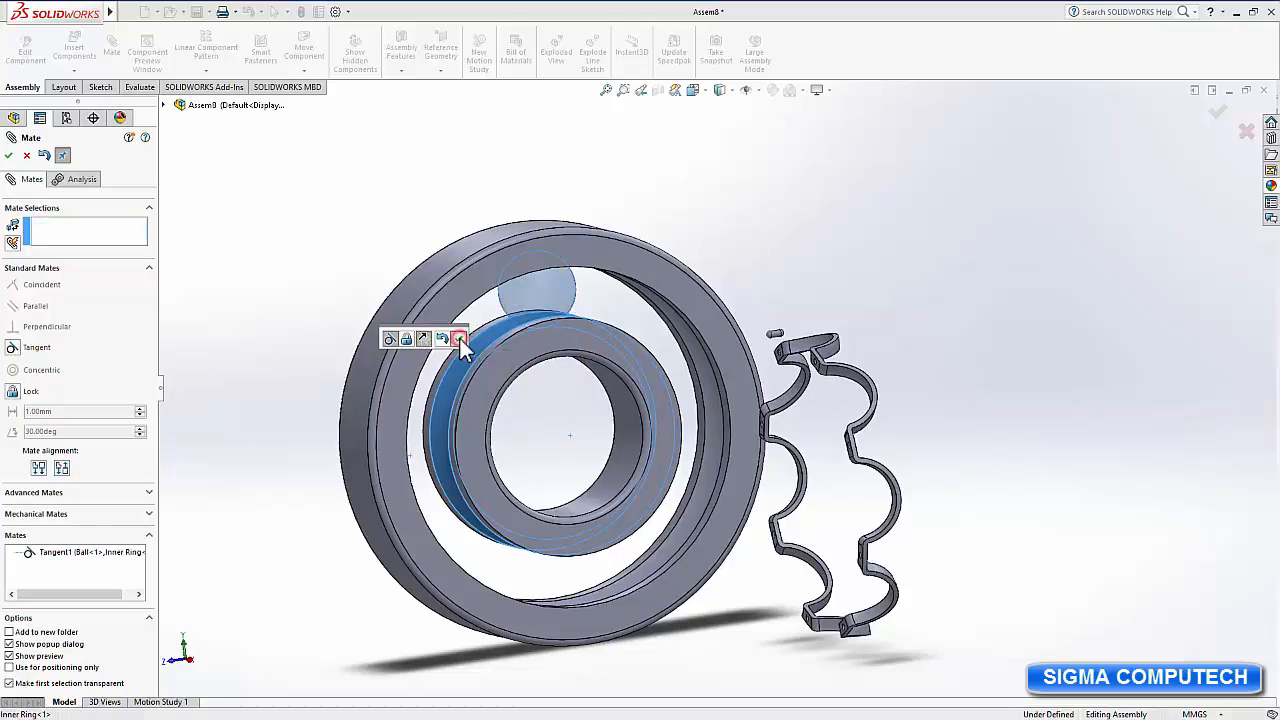
left_click(9, 156)
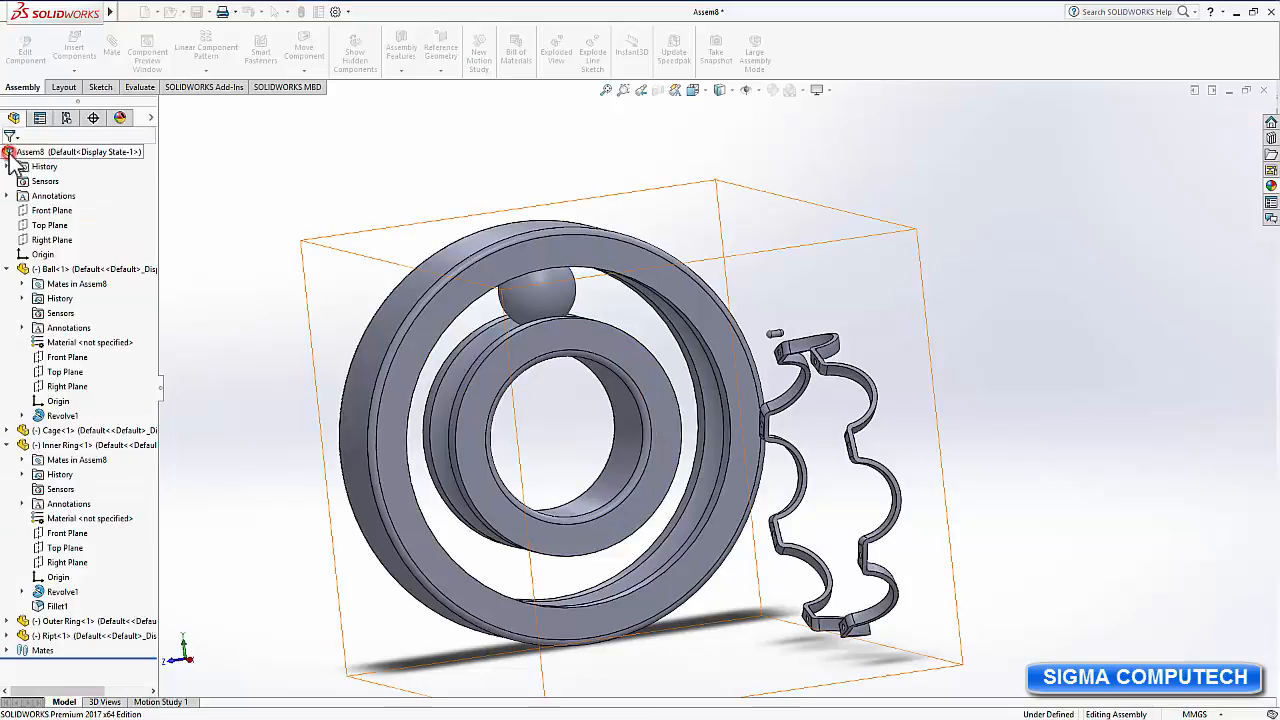
Fix the outer ring component in place.
left_click_drag(690, 298, 594, 312)
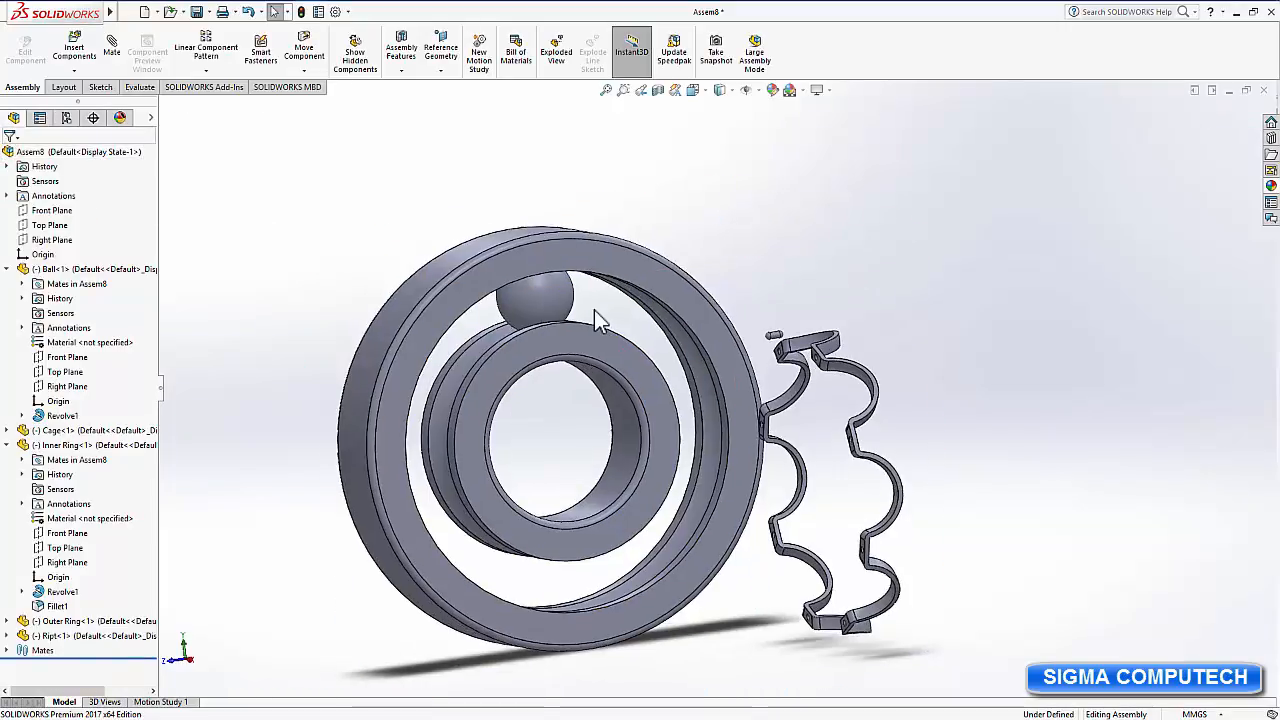
right_click(572, 260)
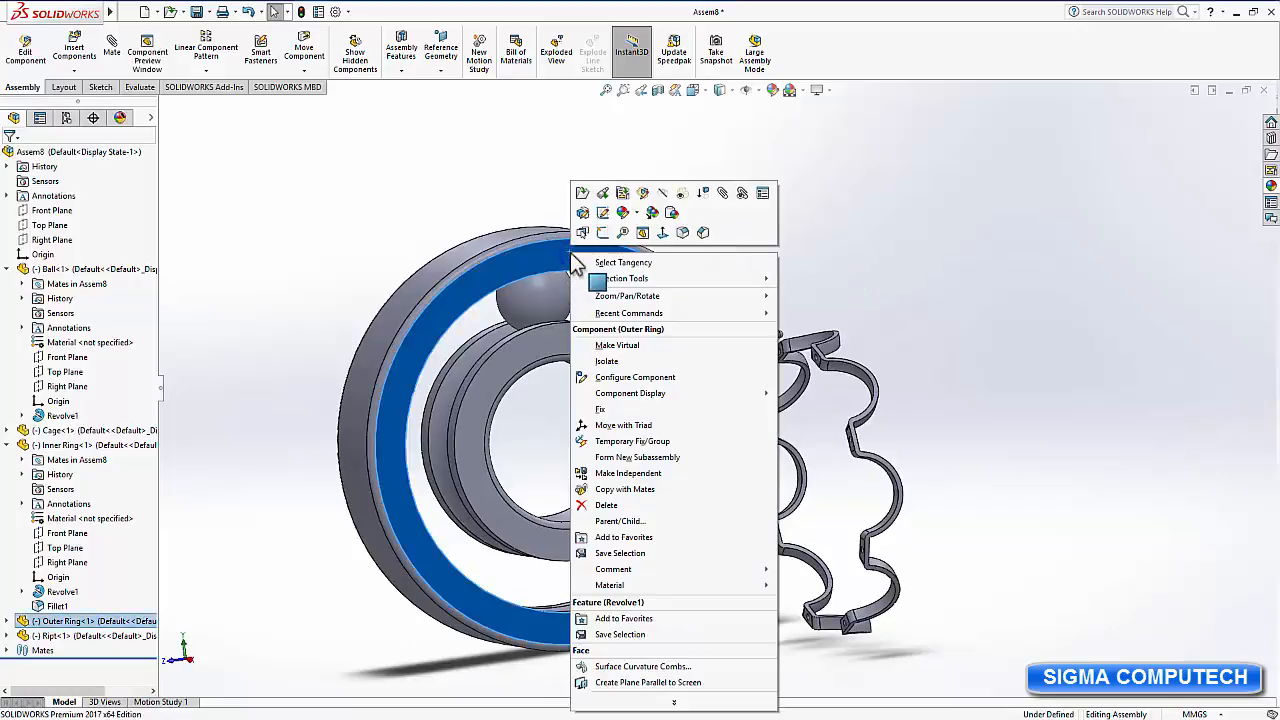
left_click(601, 409)
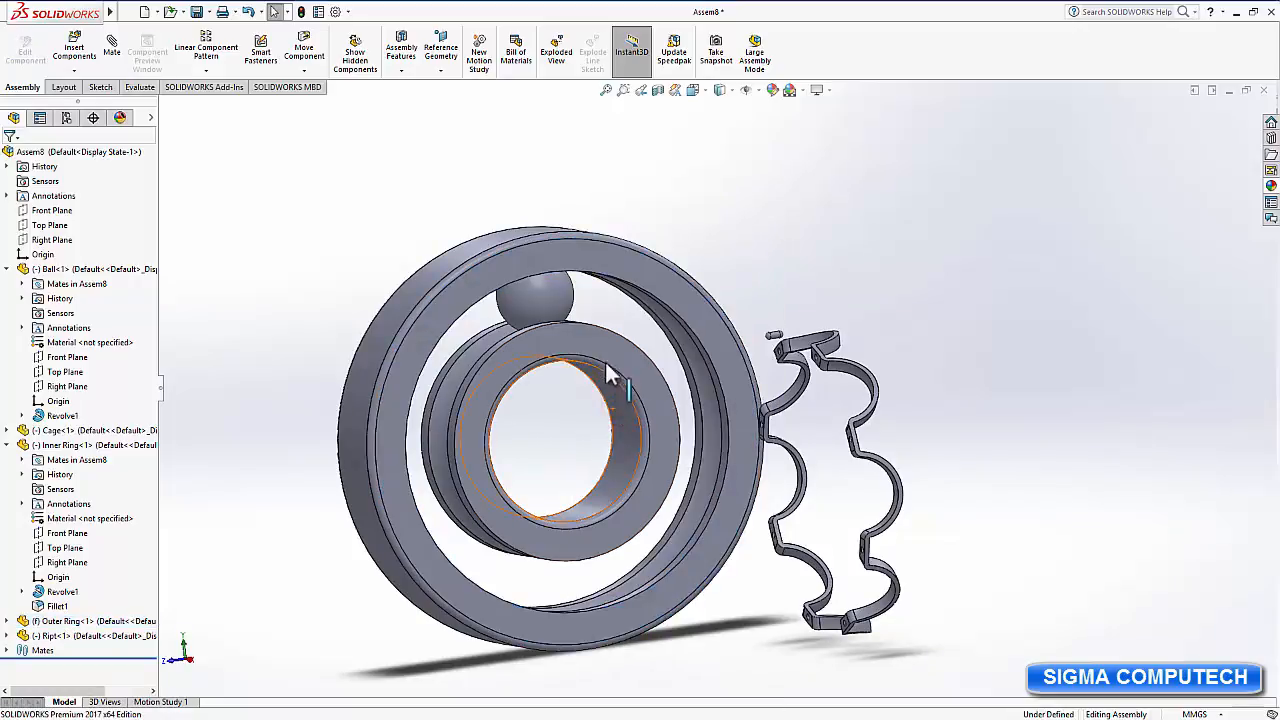
Test the inner ring's remaining movement by pulling on its bore edge.
left_click(588, 368)
left_click_drag(583, 360, 586, 416)
key("Escape")
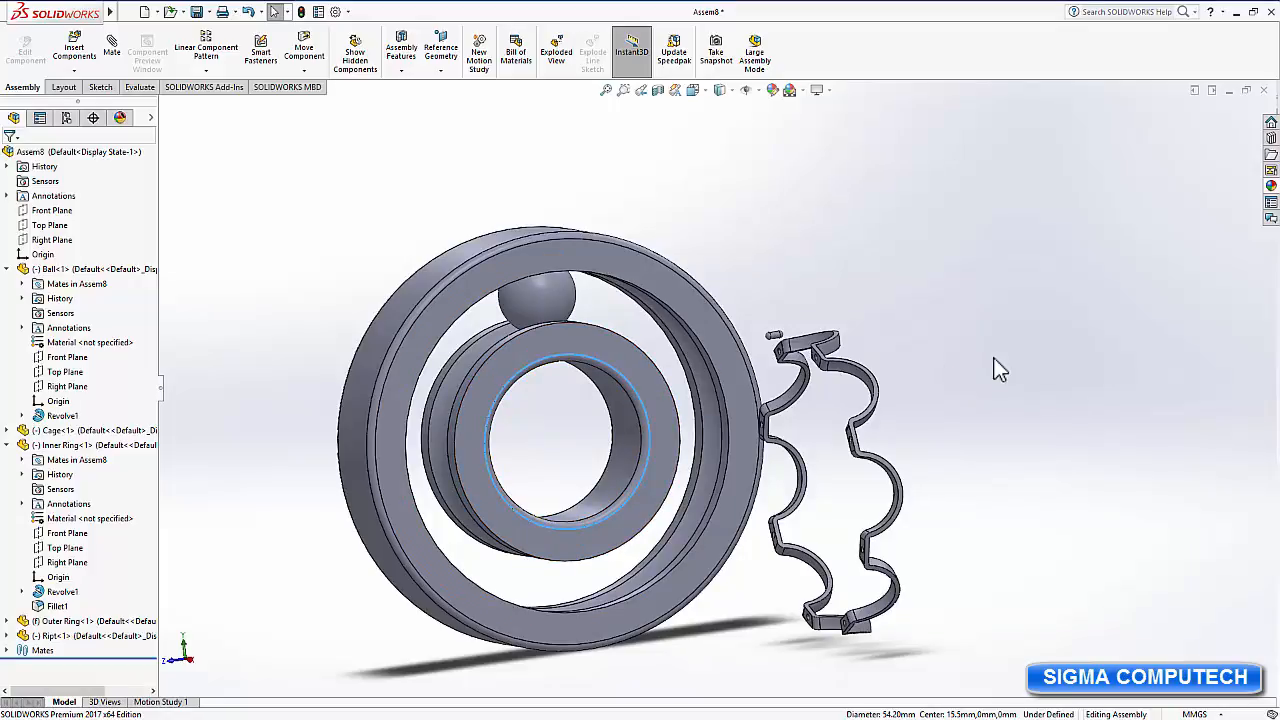
Start a circular component pattern of the ball and display the temporary axes.
left_click(548, 305)
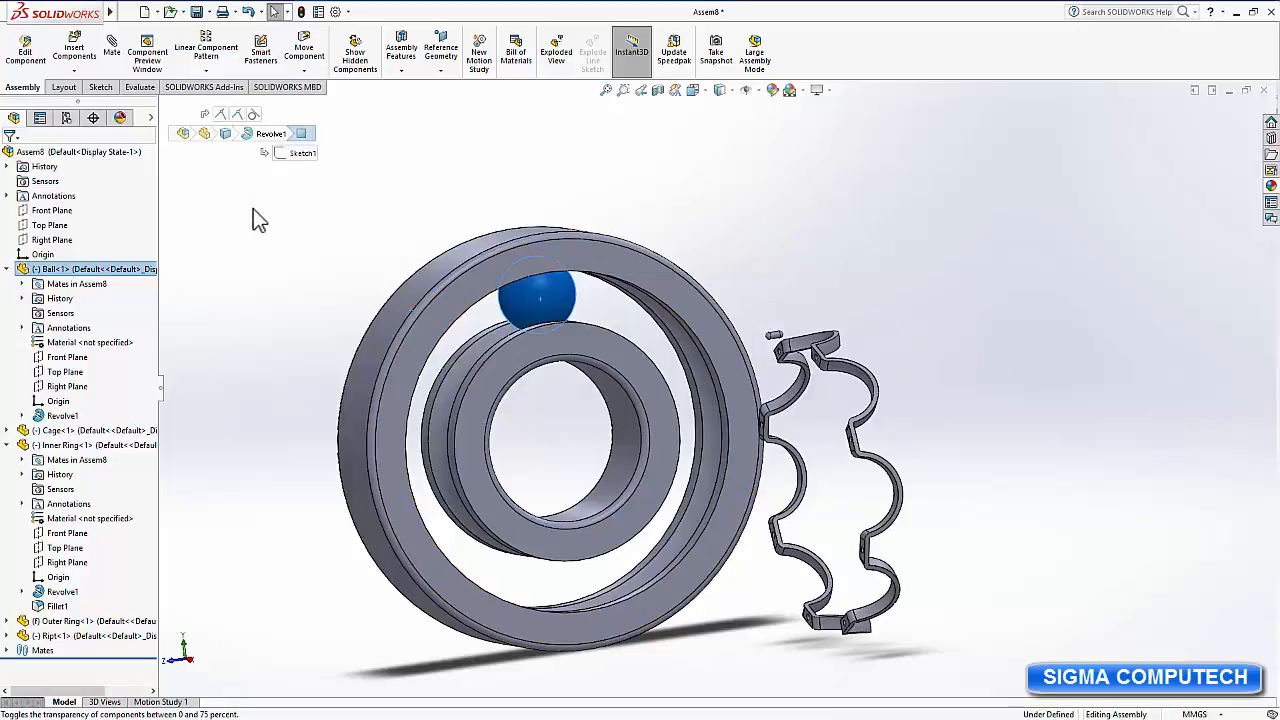
left_click(206, 72)
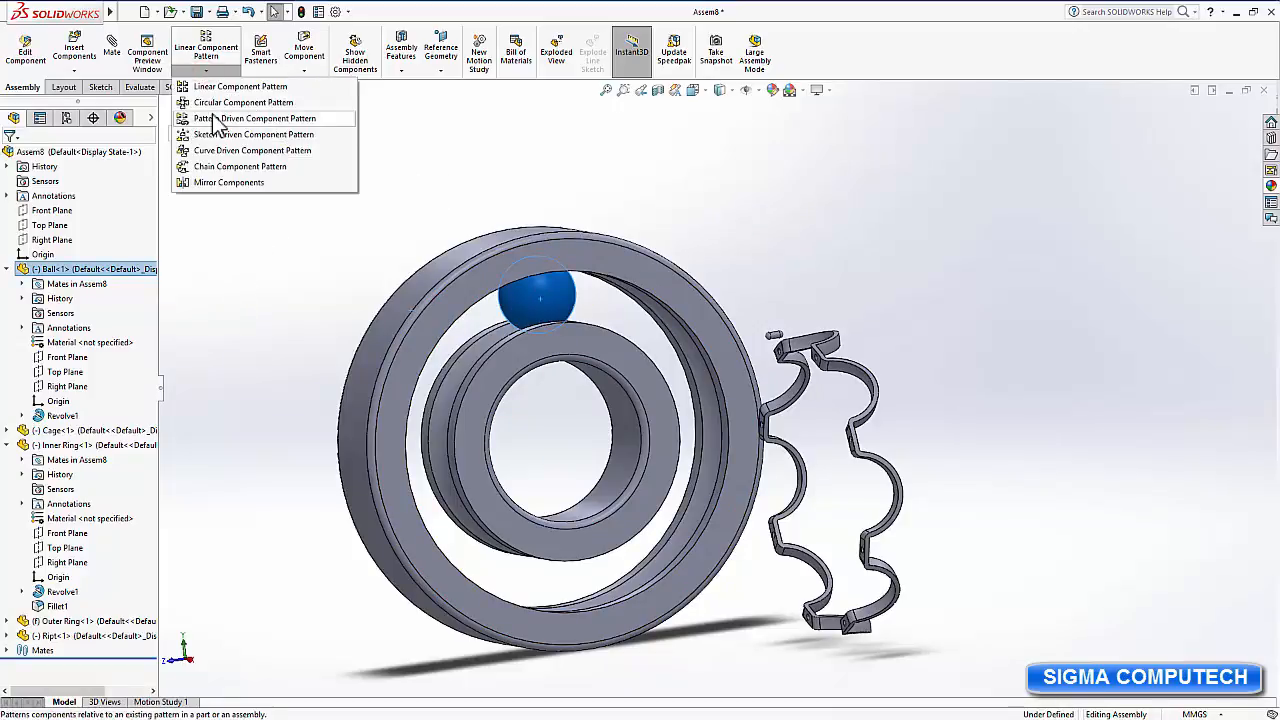
left_click(212, 102)
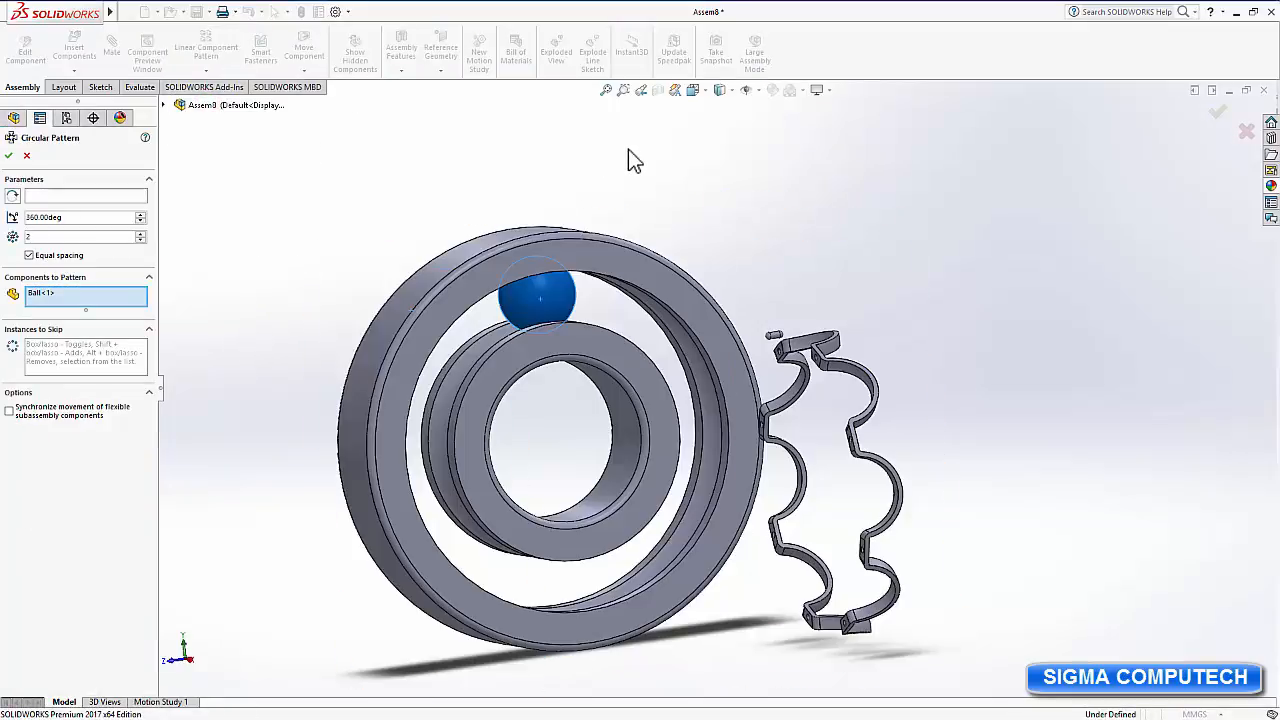
left_click(760, 91)
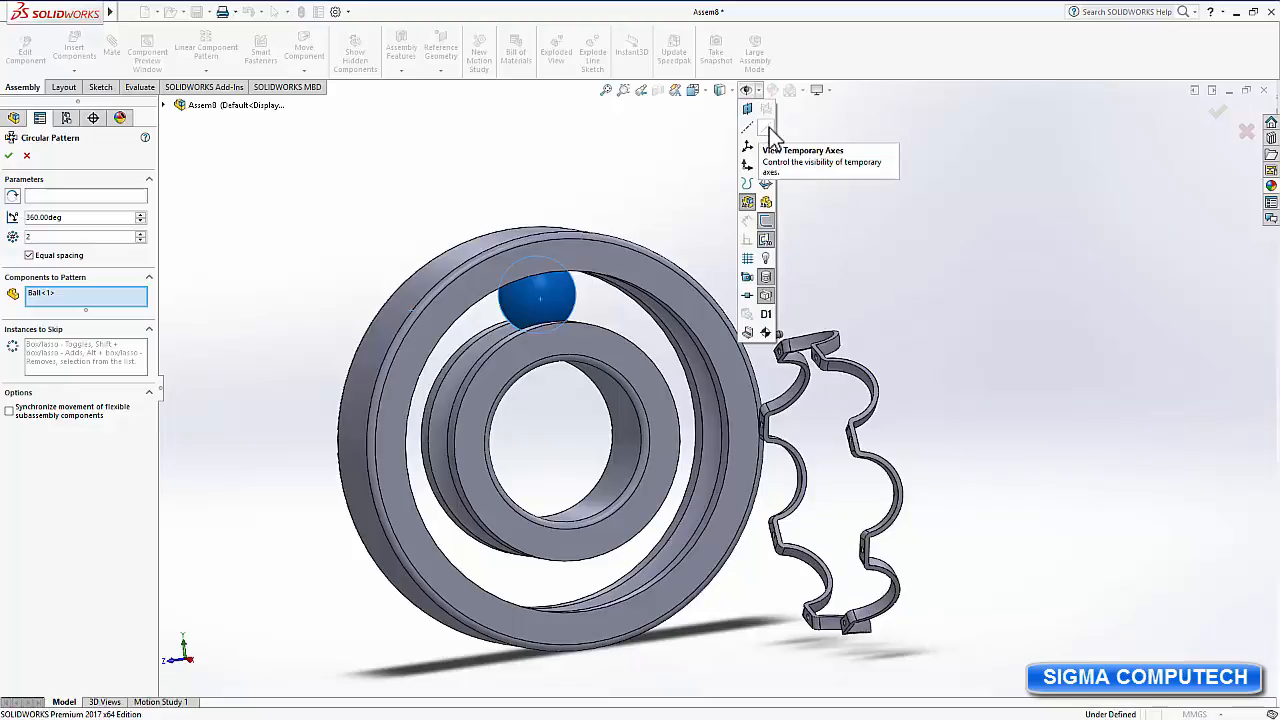
left_click(767, 127)
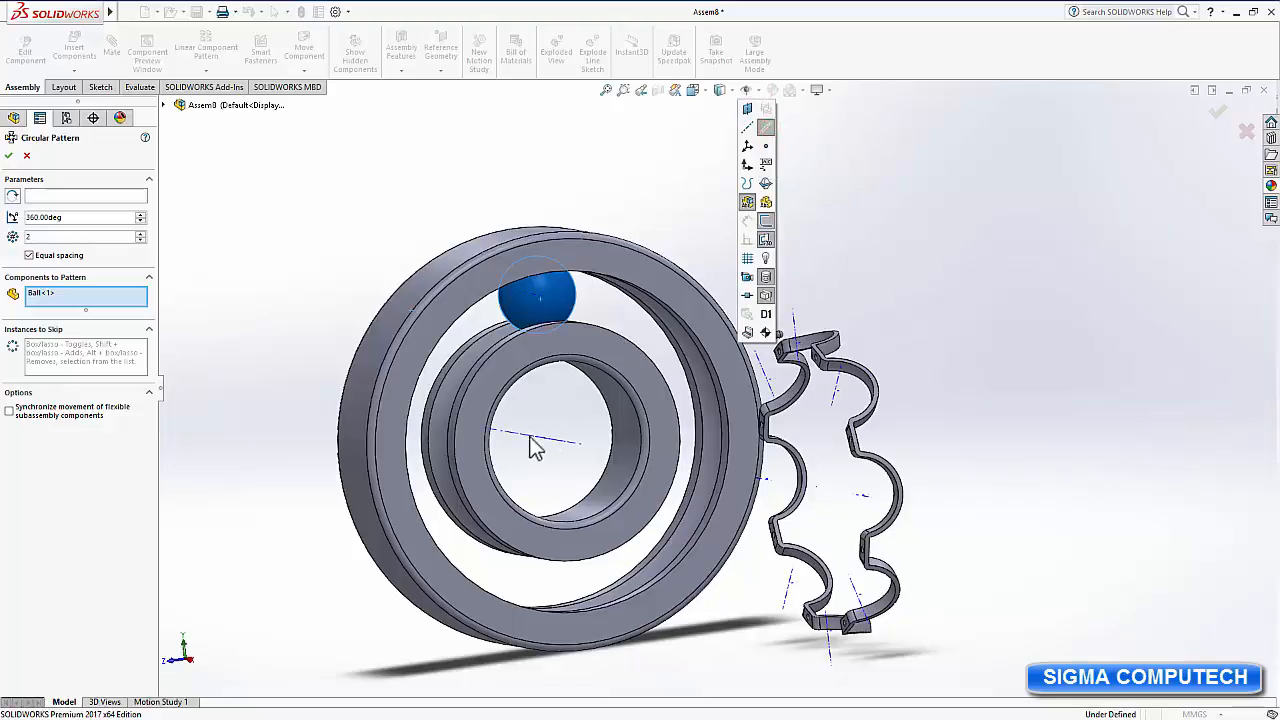
left_click(889, 156)
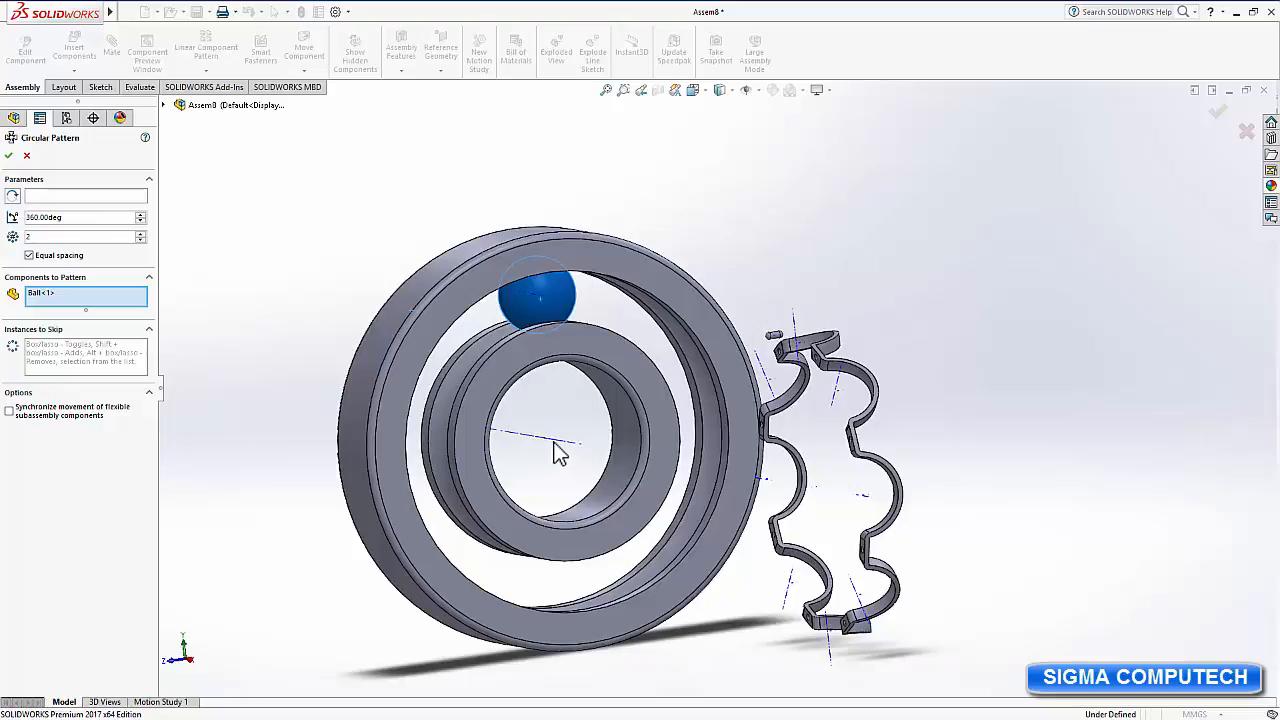
Pattern the ball around the inner ring's central axis with 8 equally spaced instances over 360 degrees.
left_click(84, 196)
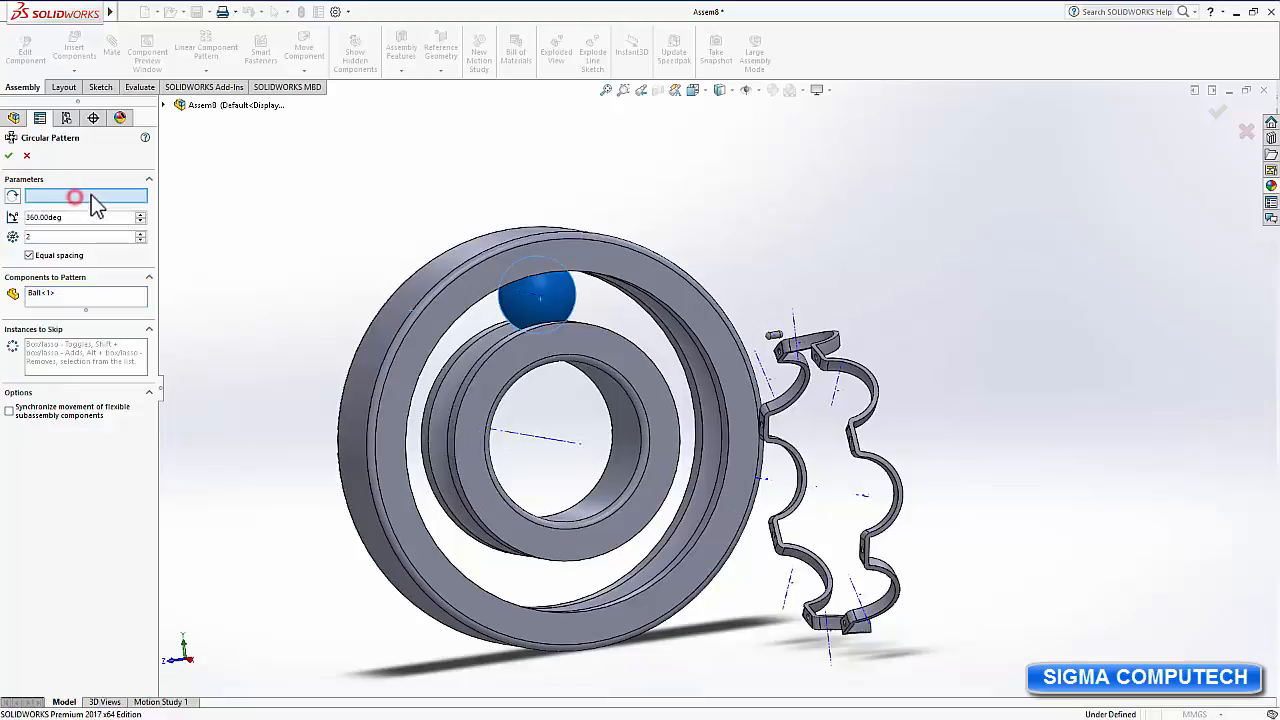
left_click(544, 442)
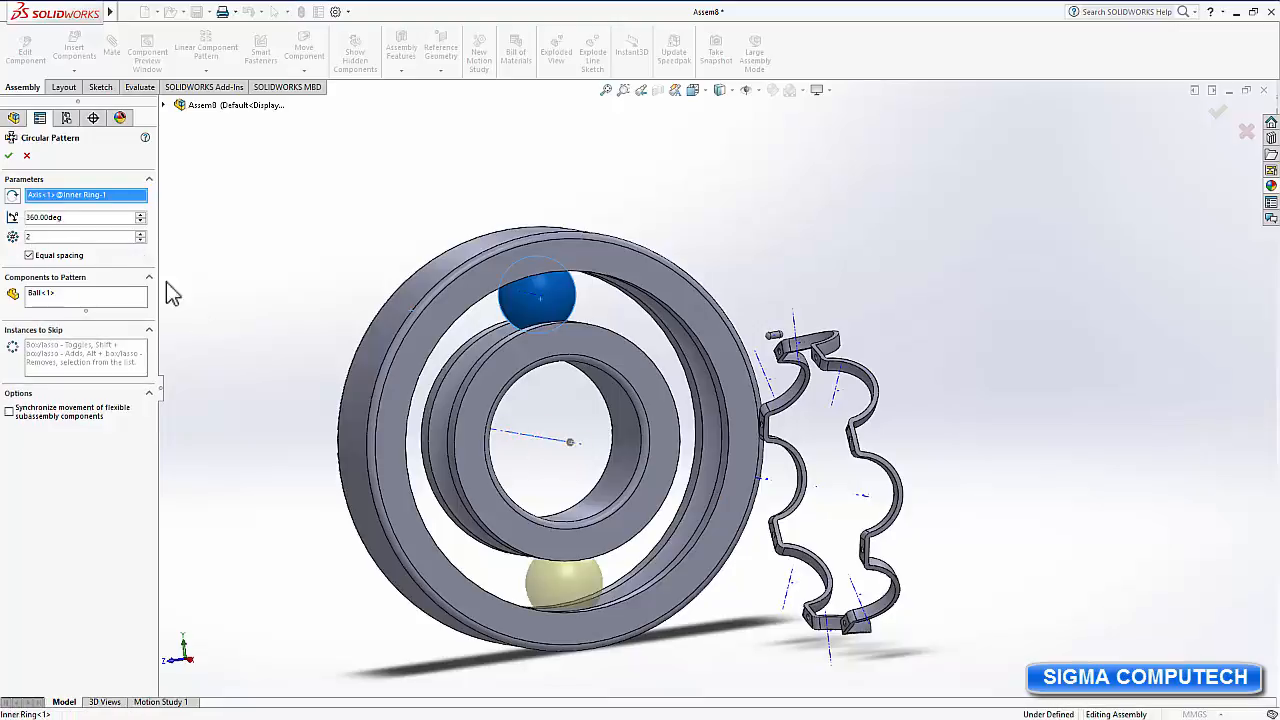
left_click(141, 233)
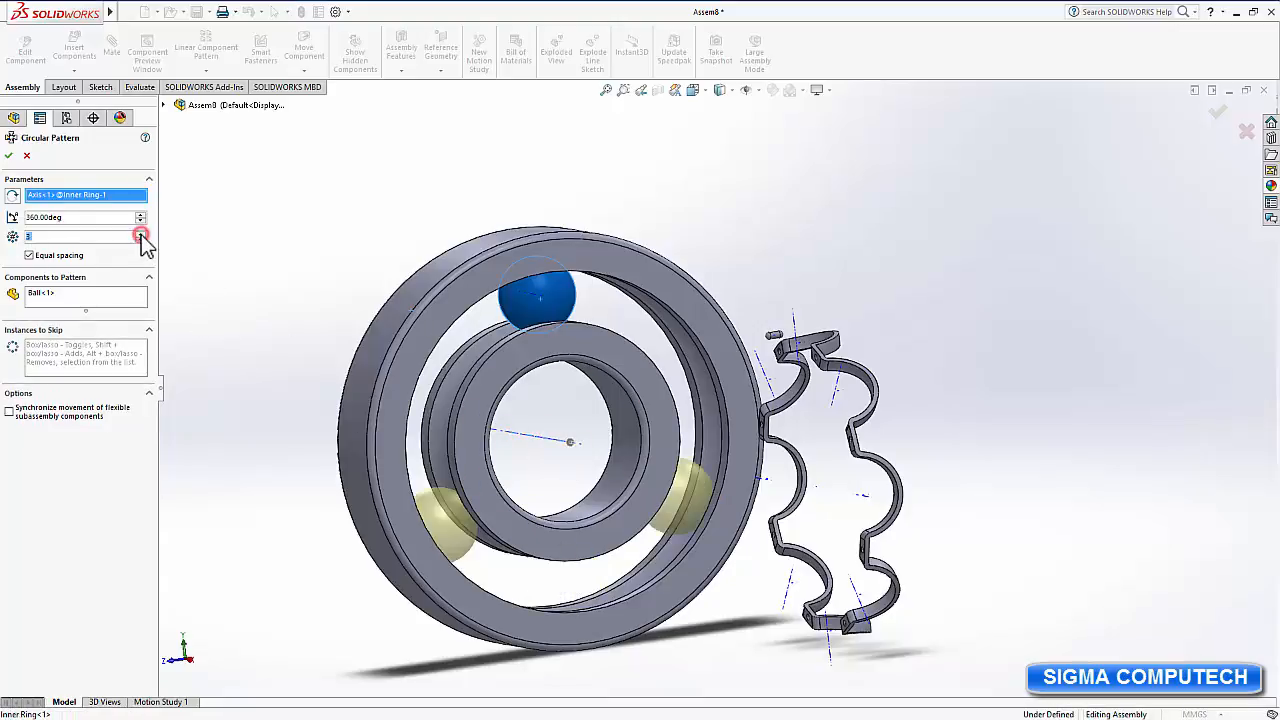
left_click(141, 233)
left_click(141, 233)
left_click(141, 233)
left_click(141, 233)
left_click(141, 233)
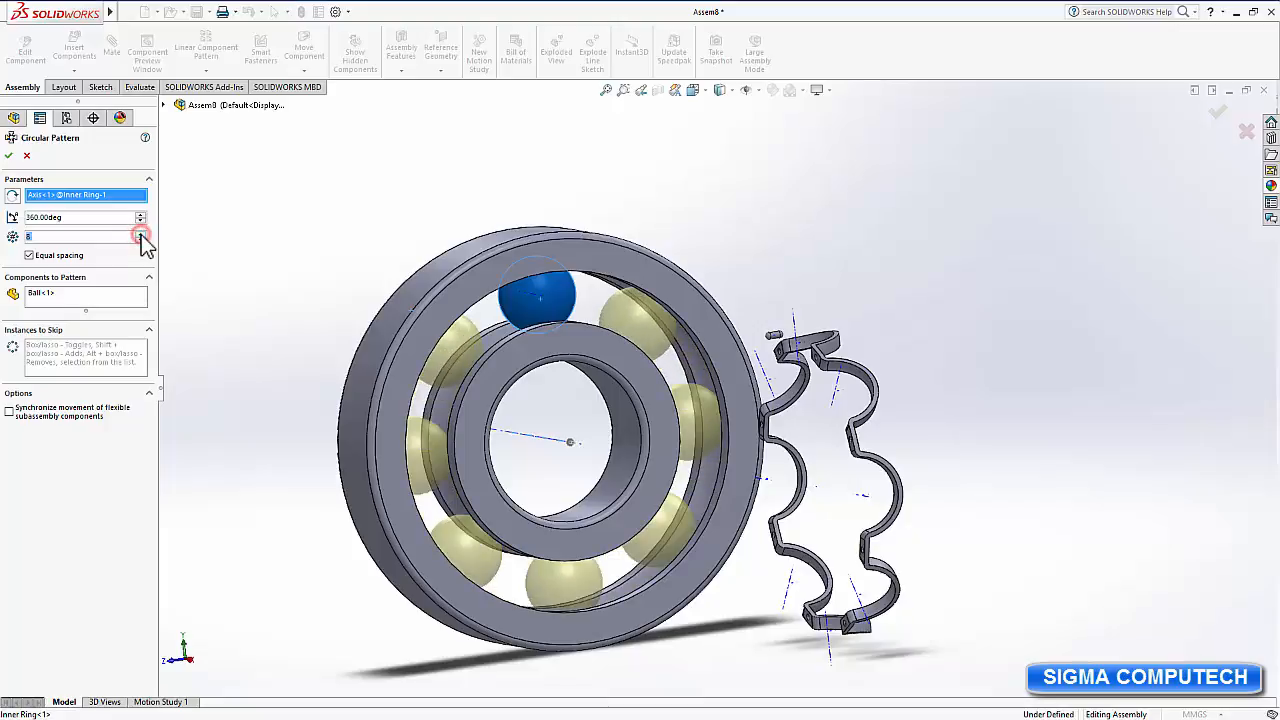
left_click(8, 156)
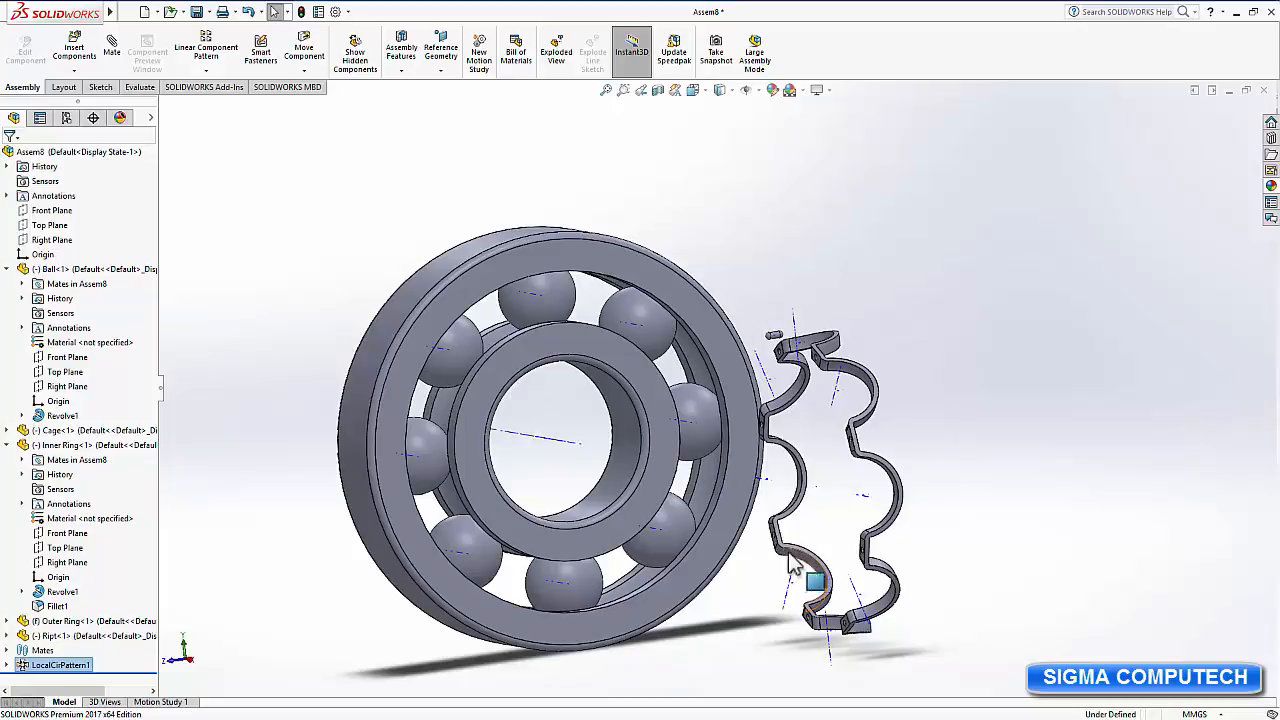
Add a coincident mate between the cage's central axis and the inner ring's axis.
scroll(740, 420, "up", 2)
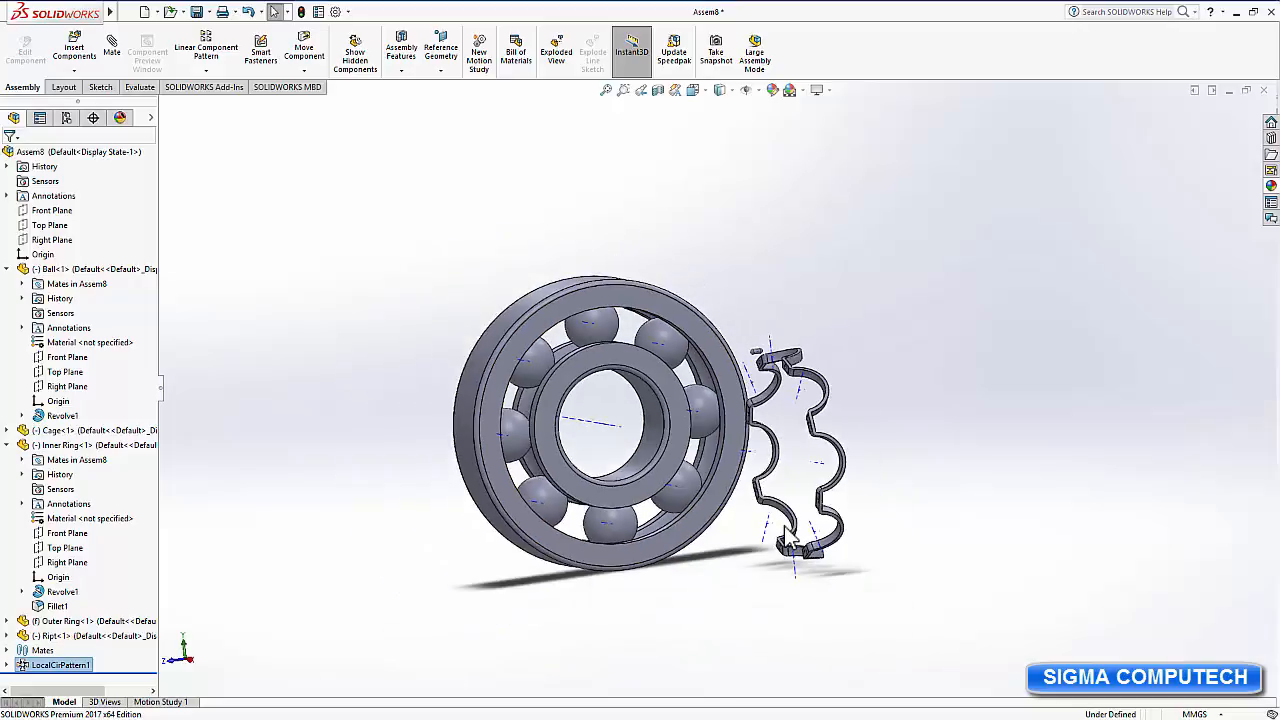
scroll(648, 340, "down", 4)
scroll(660, 348, "down", 3)
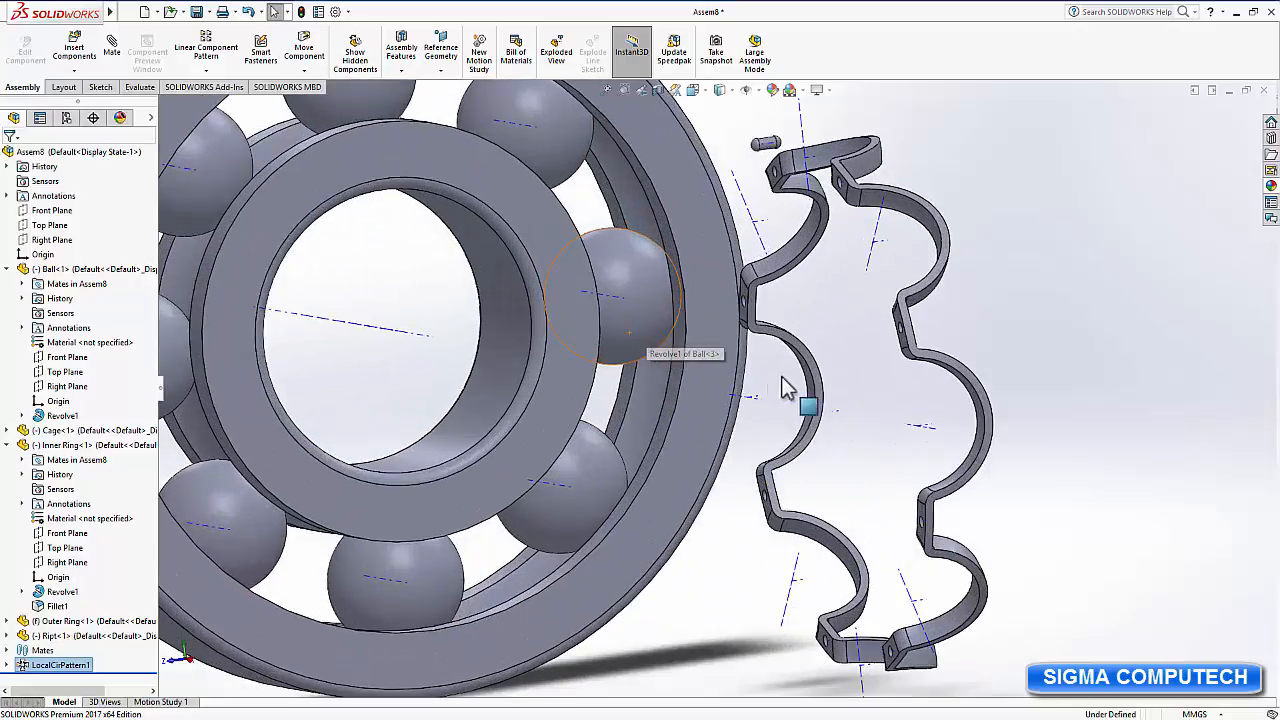
left_click(841, 419)
left_click(111, 50)
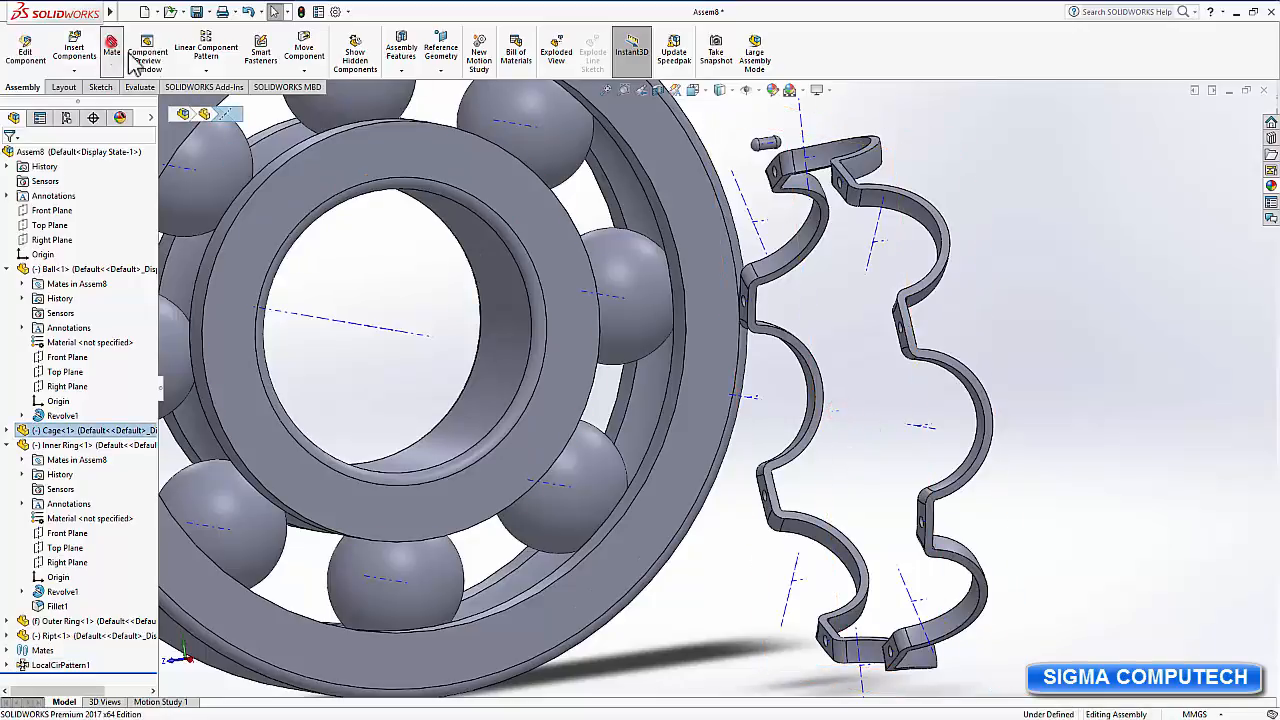
left_click(369, 331)
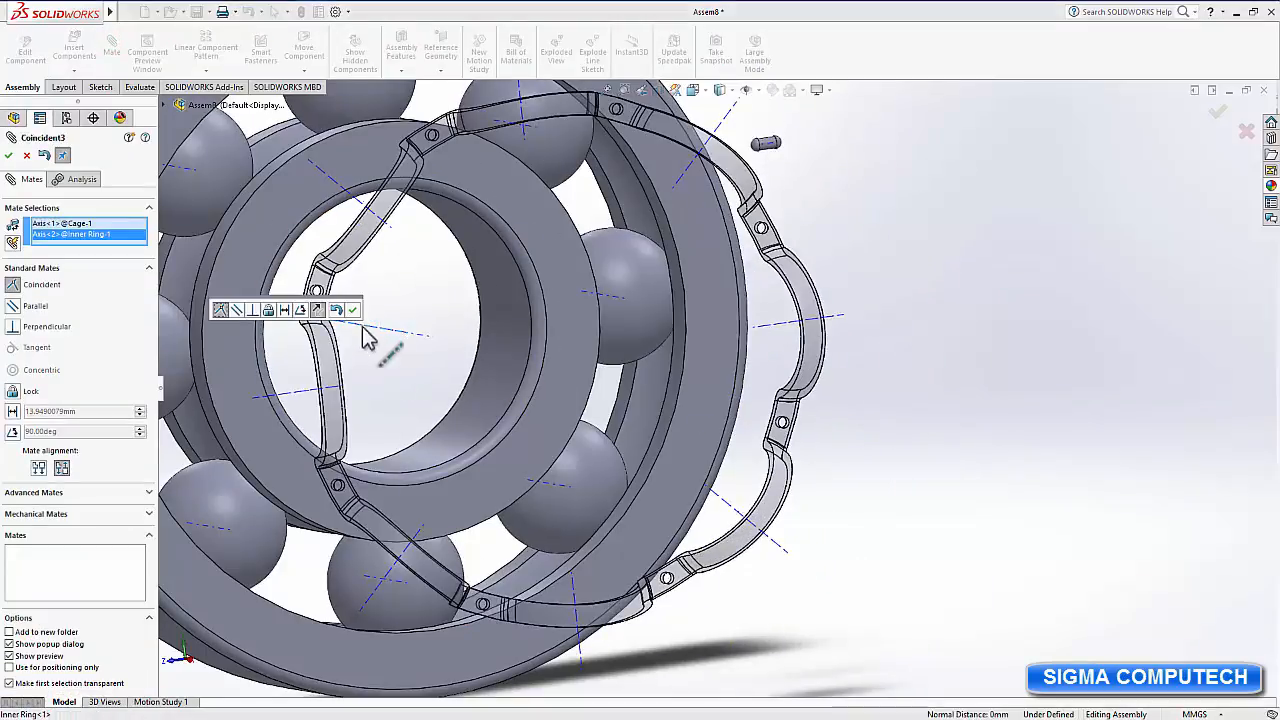
left_click(352, 310)
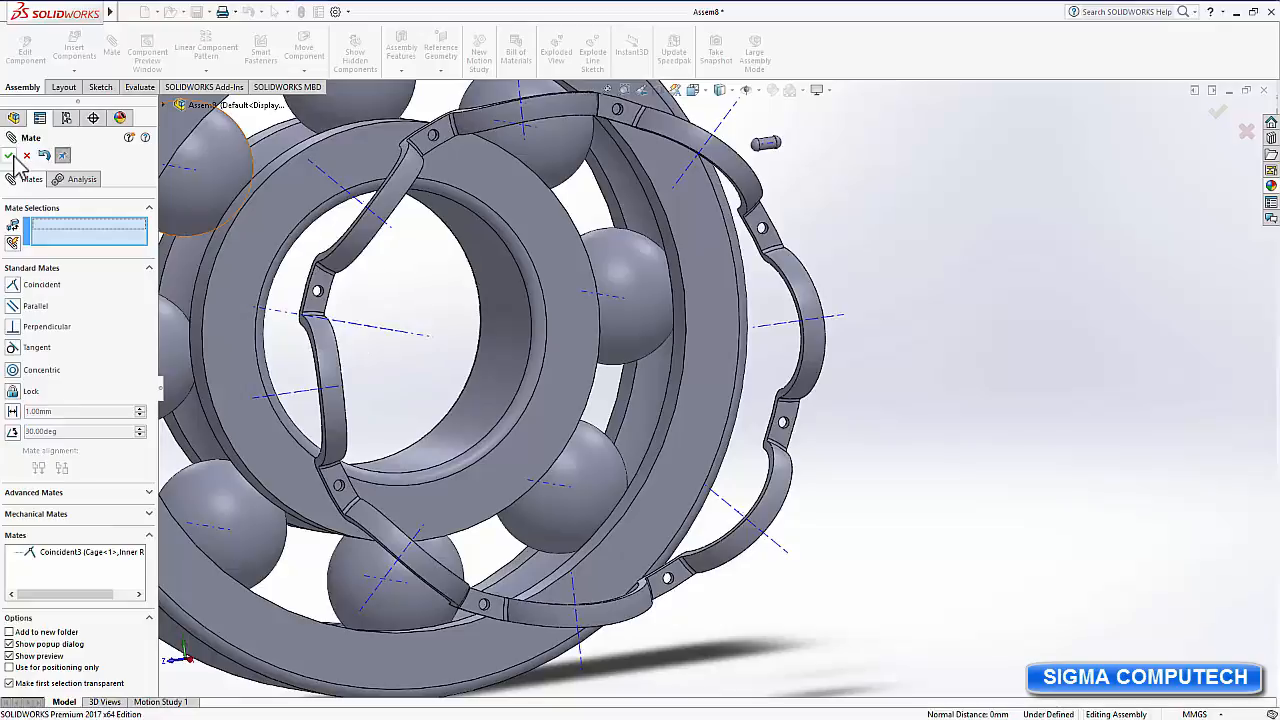
Add a concentric mate between one patterned ball's surface and a curved pocket face of the cage.
middle_click_drag(857, 571, 980, 571)
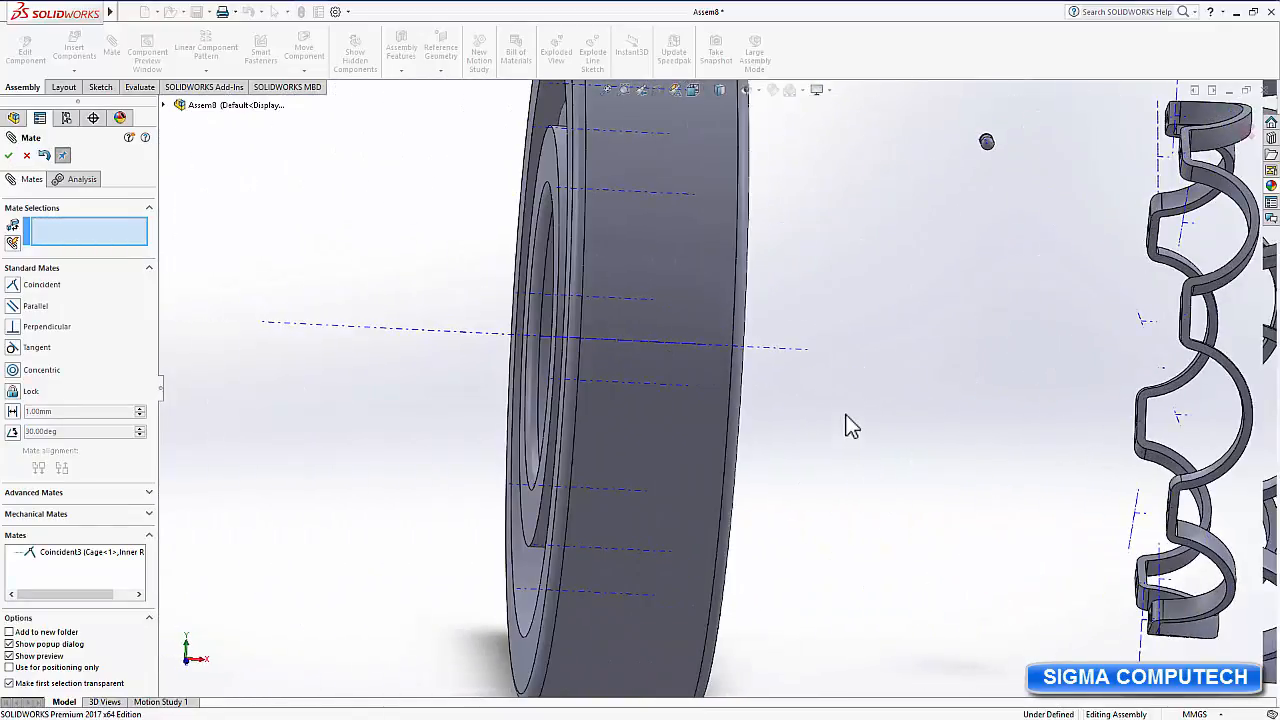
scroll(845, 425, "up", 5)
middle_click_drag(463, 494, 545, 518)
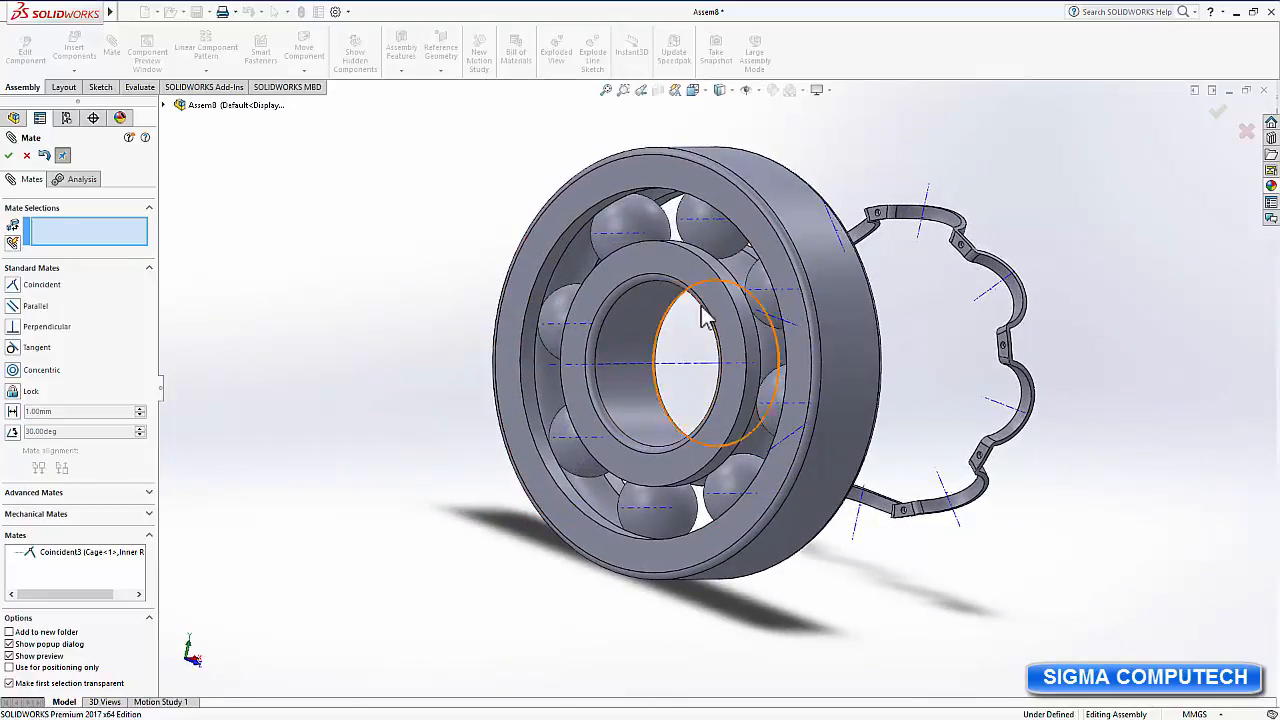
left_click(778, 400)
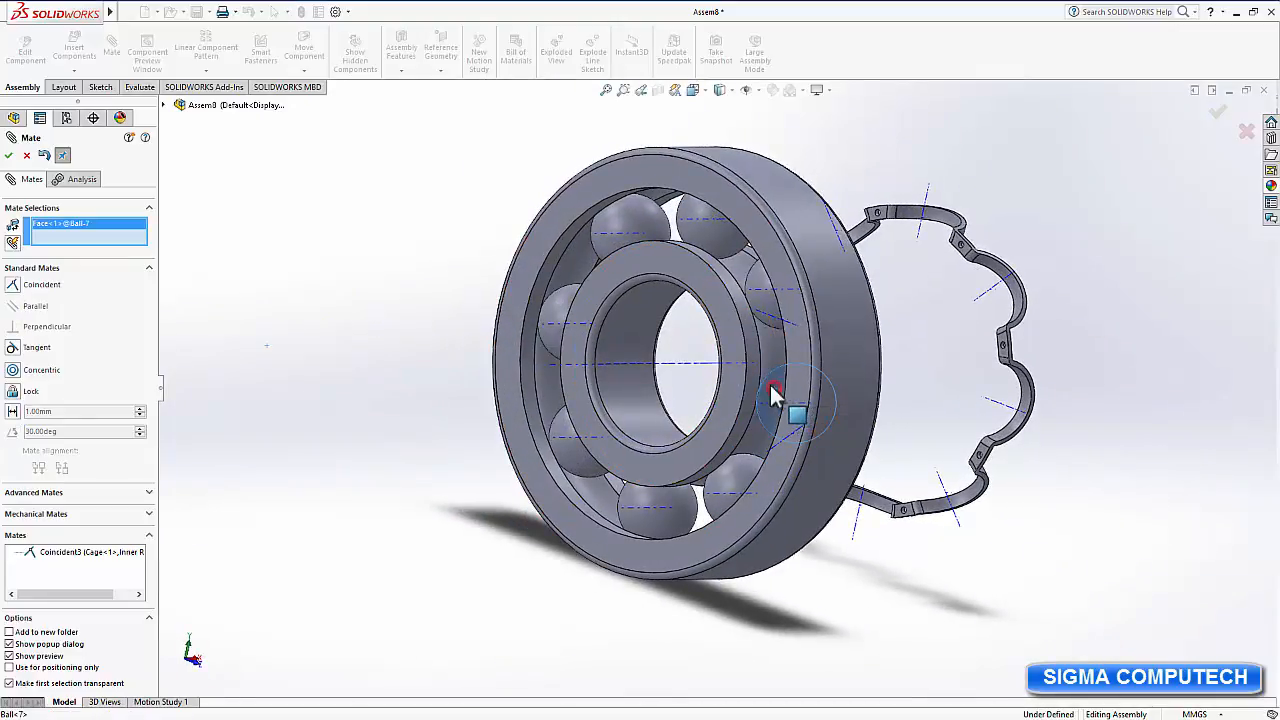
left_click(1025, 386)
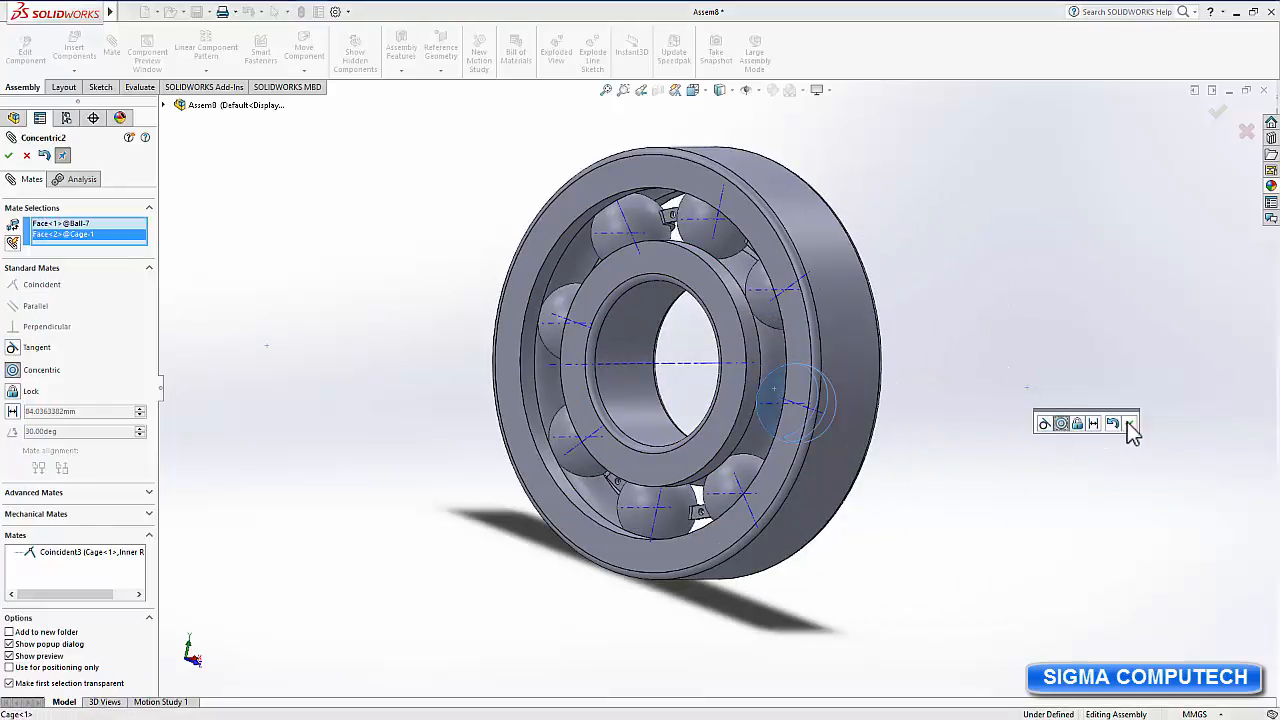
left_click(1130, 425)
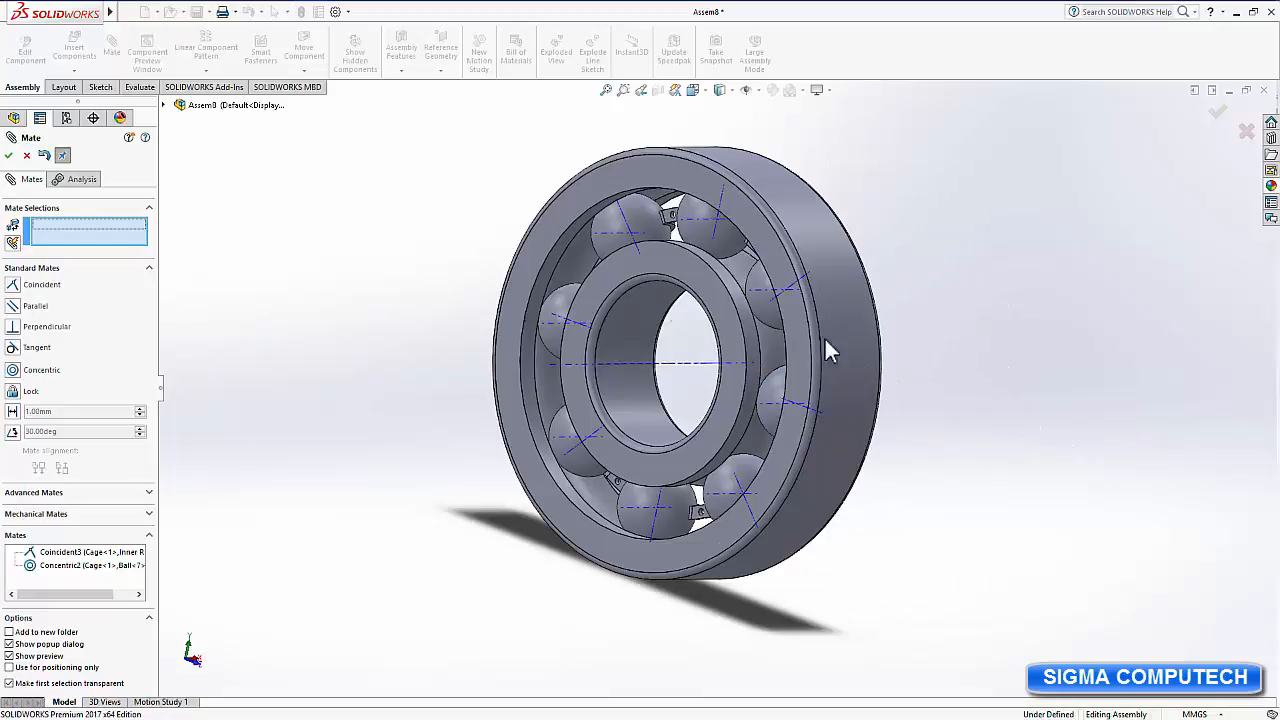
left_click(9, 157)
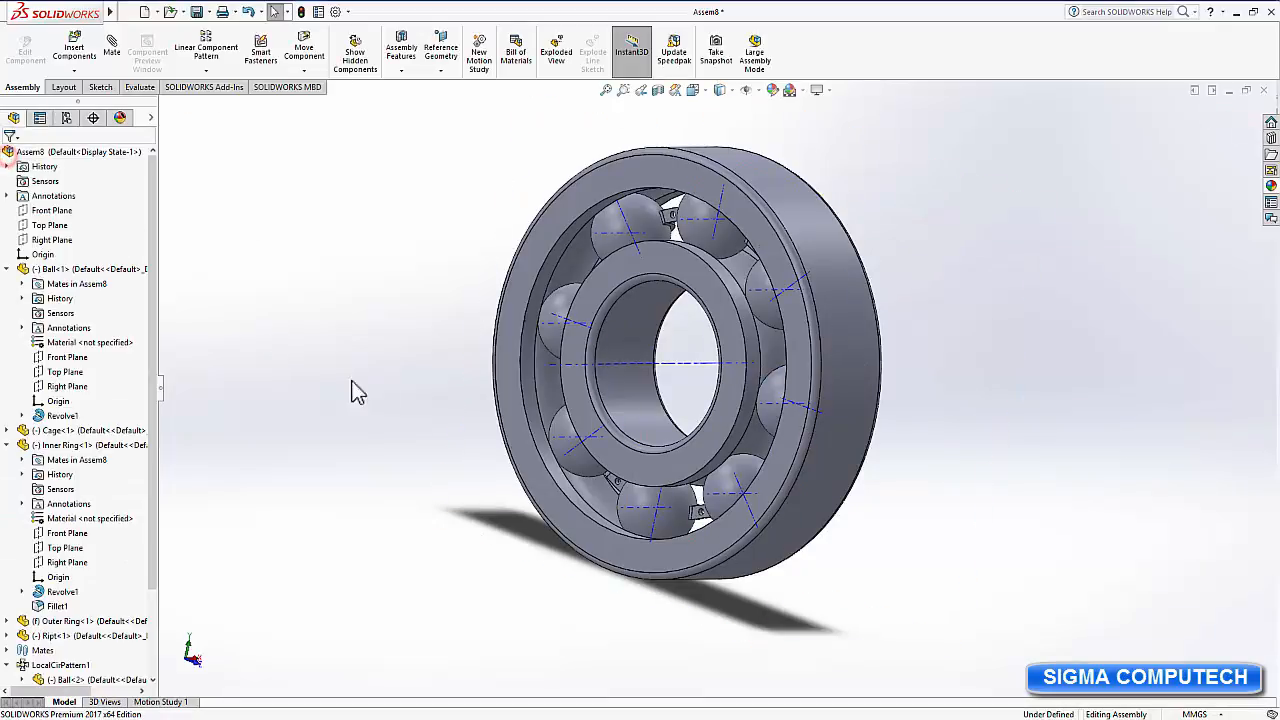
Mirror the cage component about the flat face of one of its rivet tabs, keeping the bounding box center mirror type.
middle_click_drag(1030, 382, 1082, 440)
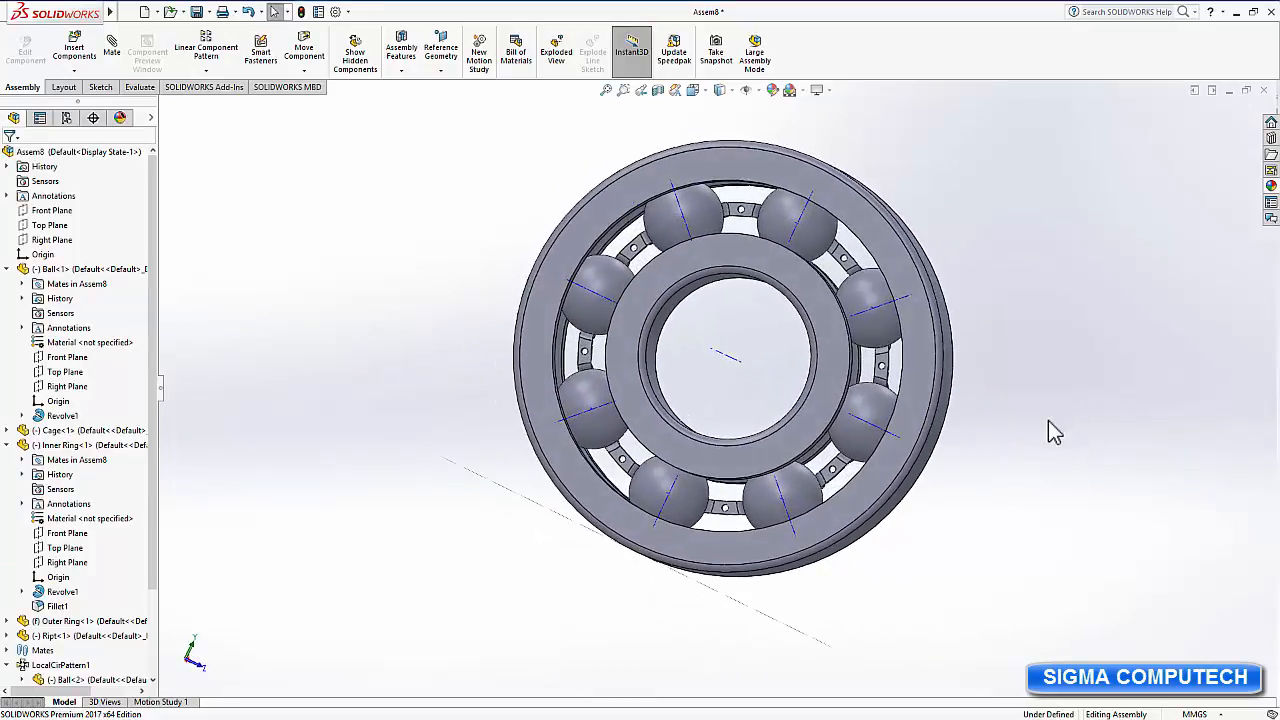
left_click(206, 69)
left_click(232, 182)
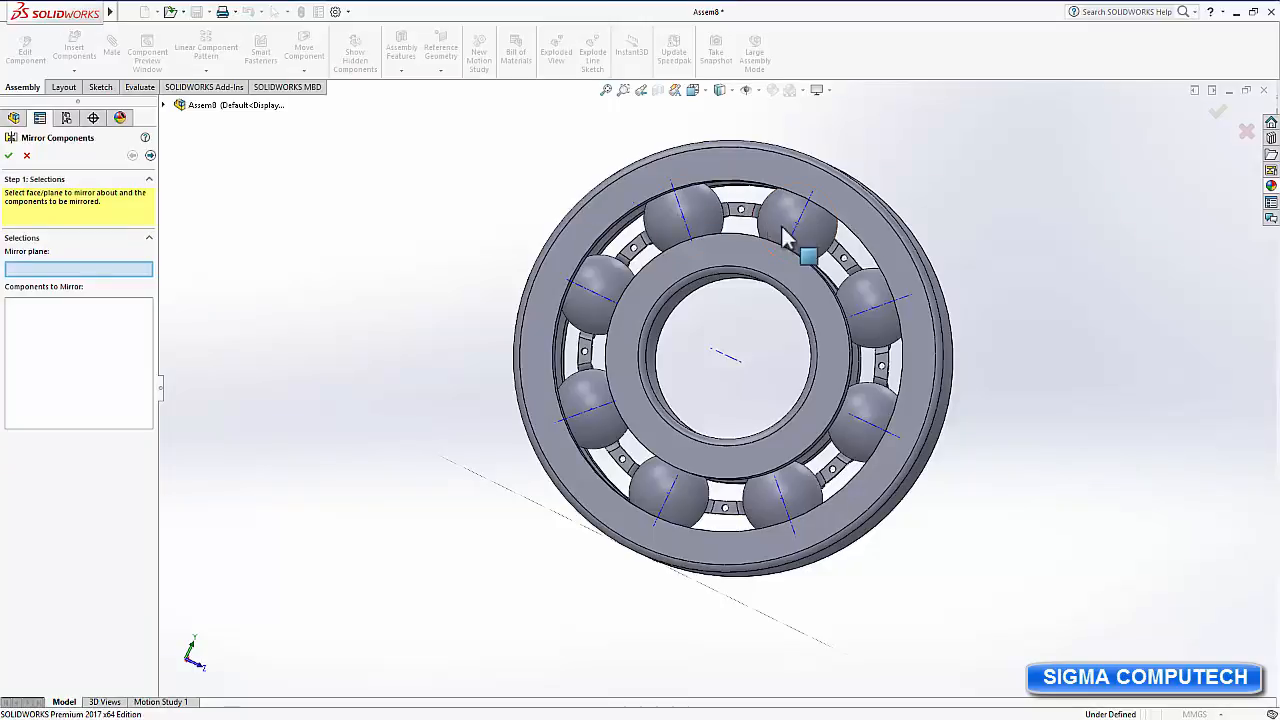
left_click(850, 264)
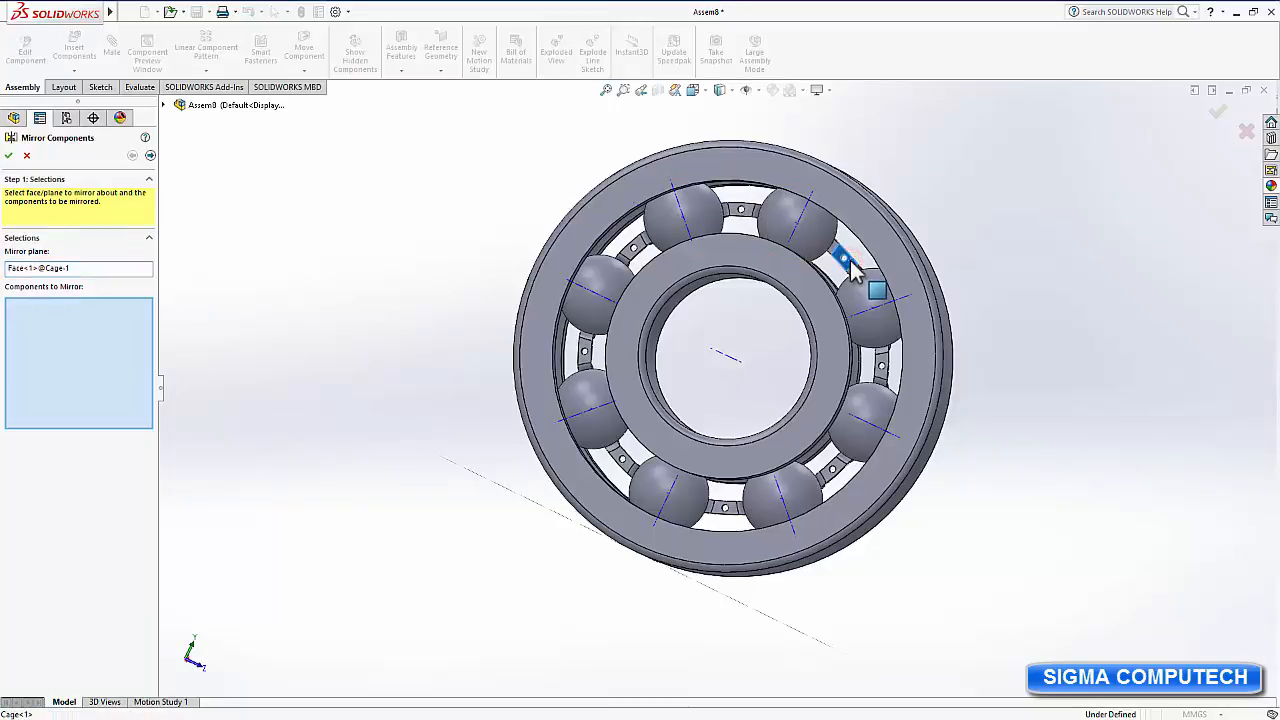
left_click(752, 212)
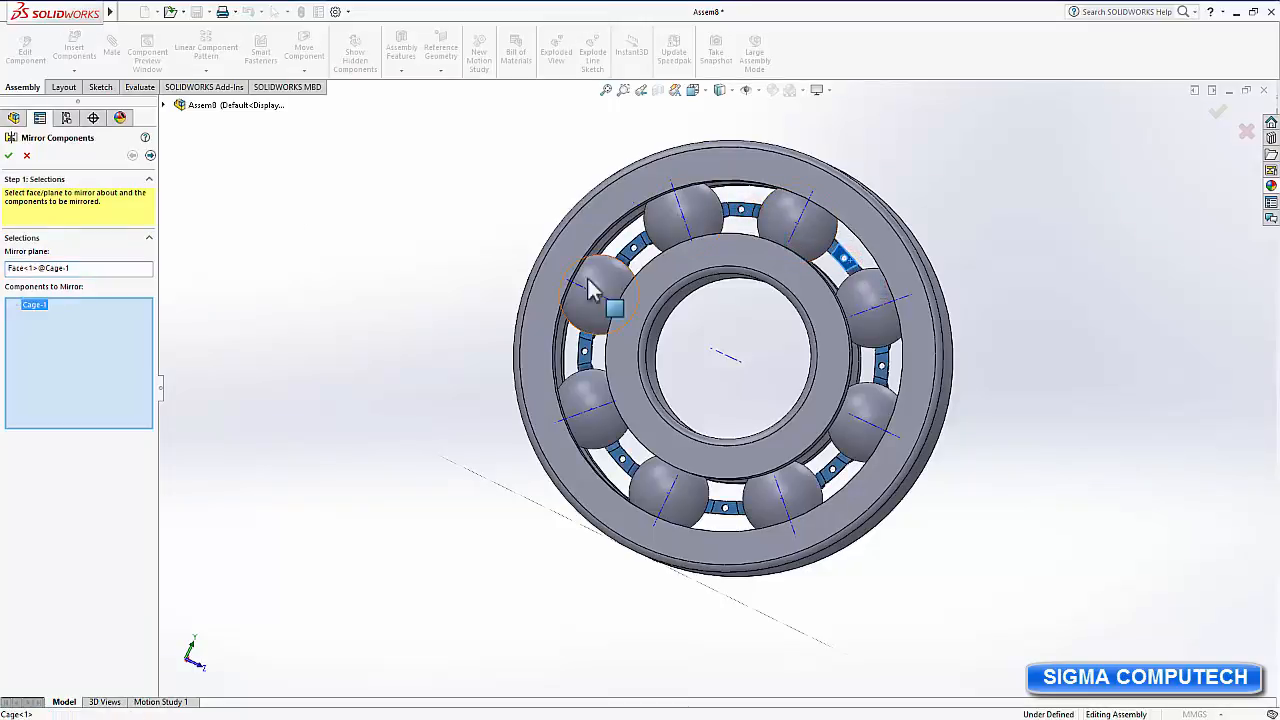
left_click(150, 156)
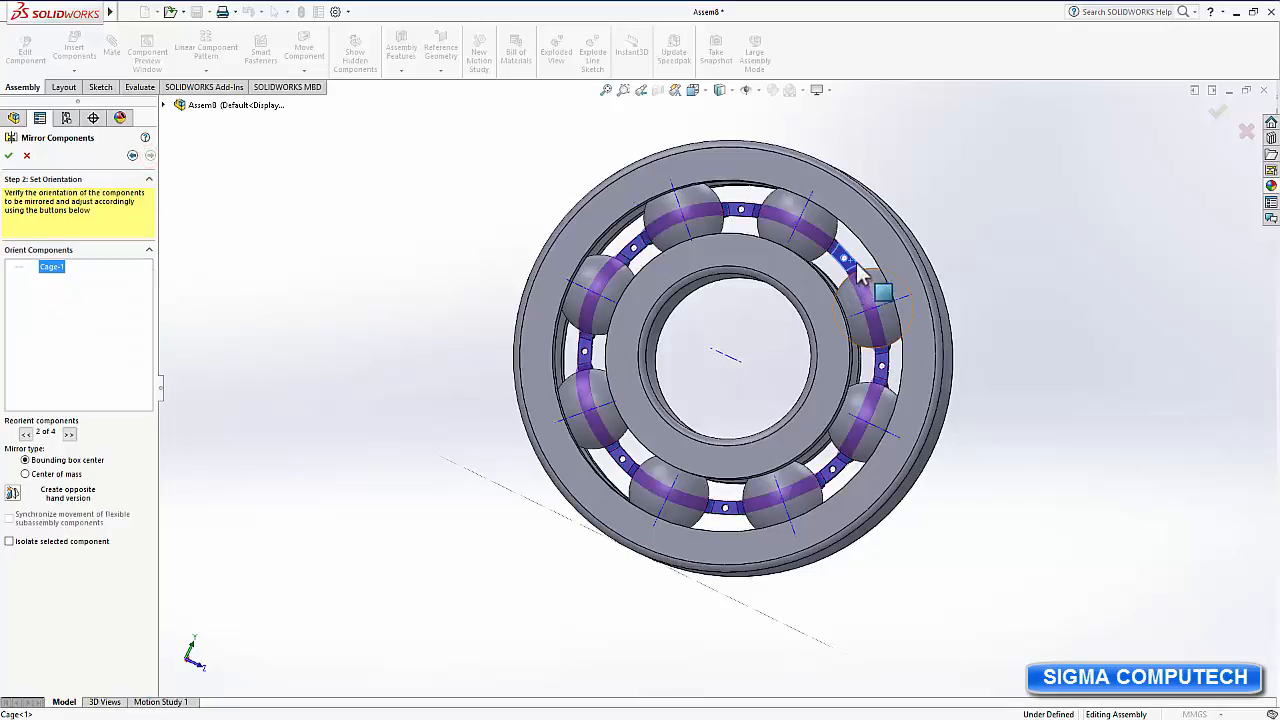
left_click(8, 156)
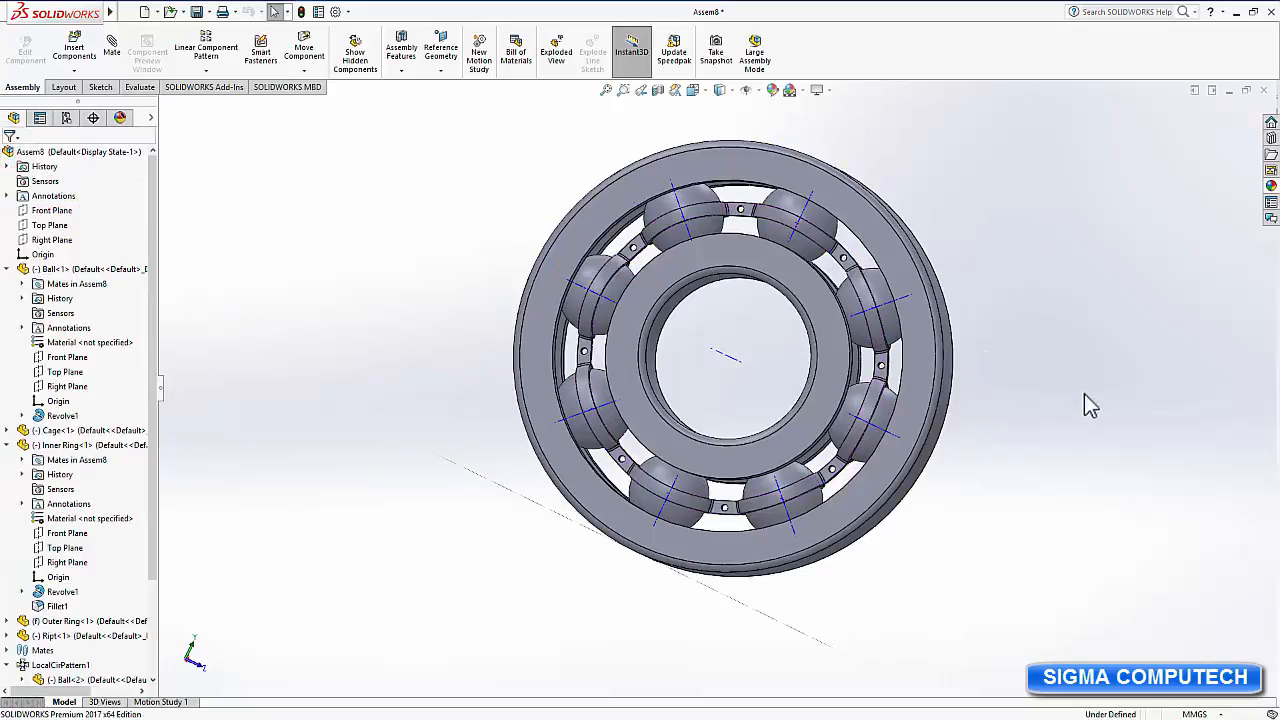
Test the bearing's rotation by pulling on the inner ring's bore edge.
middle_click_drag(1090, 405, 828, 448)
left_click(806, 330)
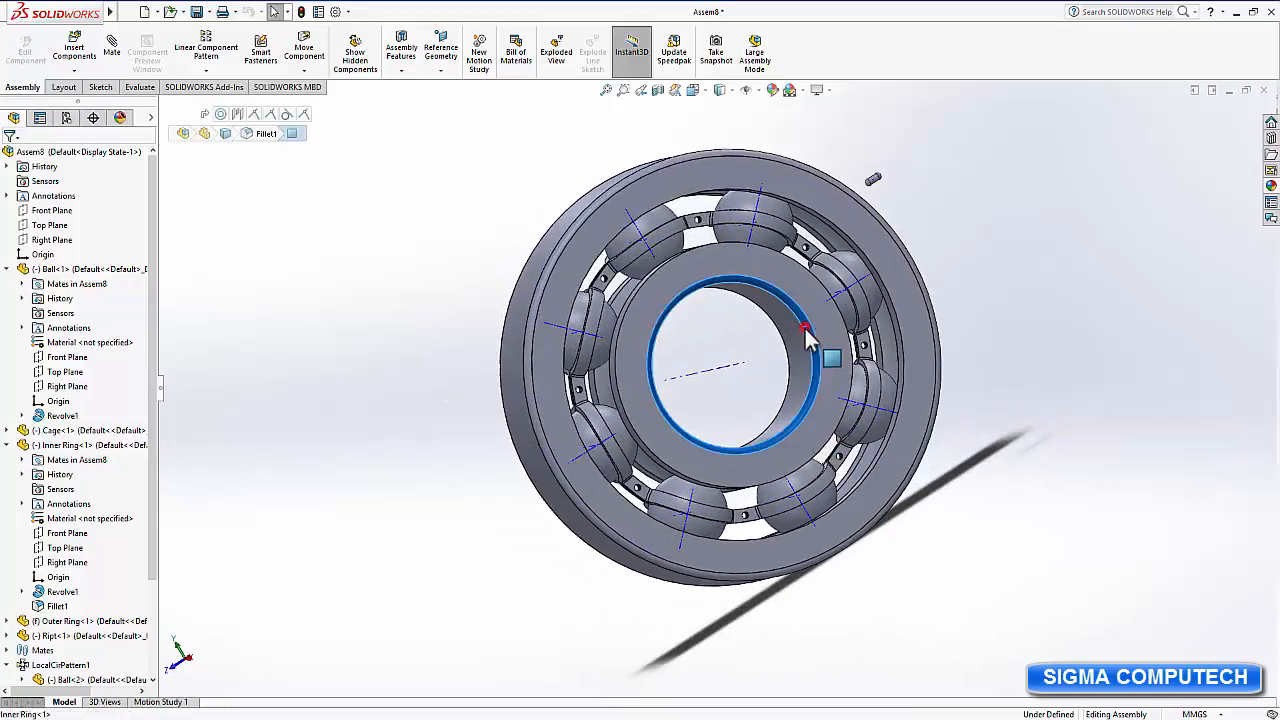
left_click_drag(806, 335, 790, 396)
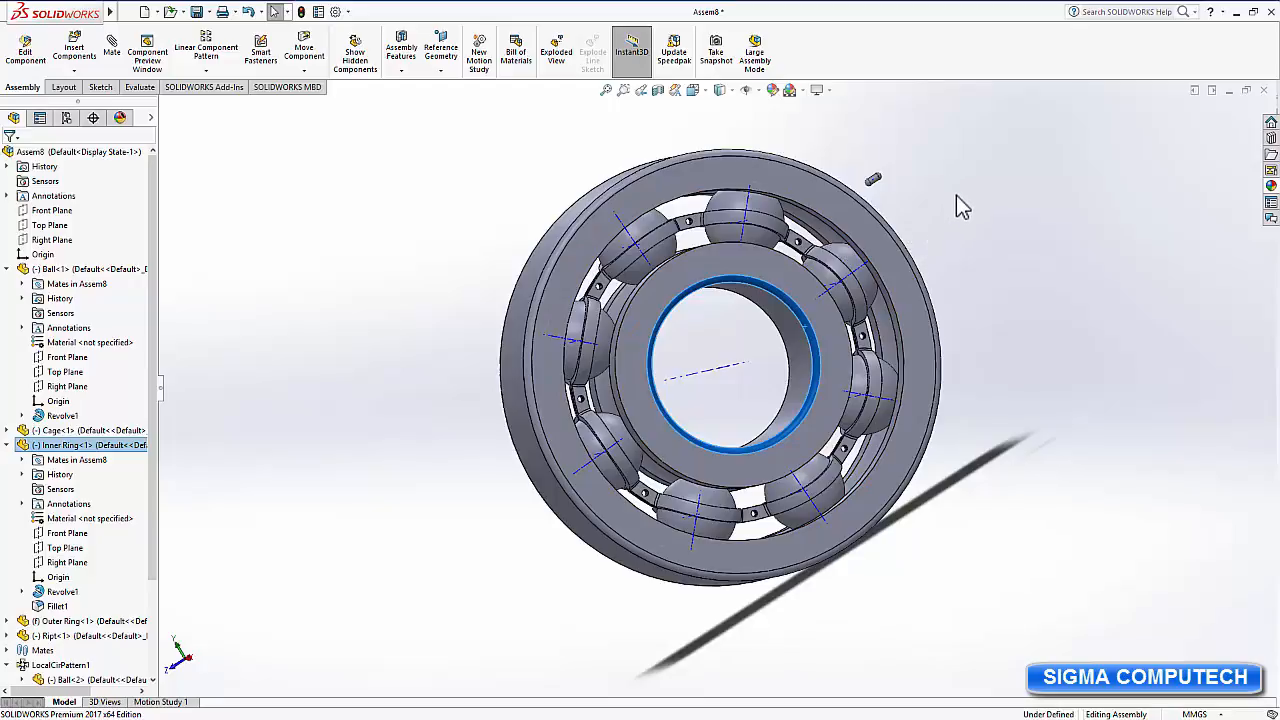
Add a coincident mate between the Ript part's axis and the axis of a rivet hole in the cage.
scroll(924, 186, "down", 1)
scroll(925, 205, "down", 3)
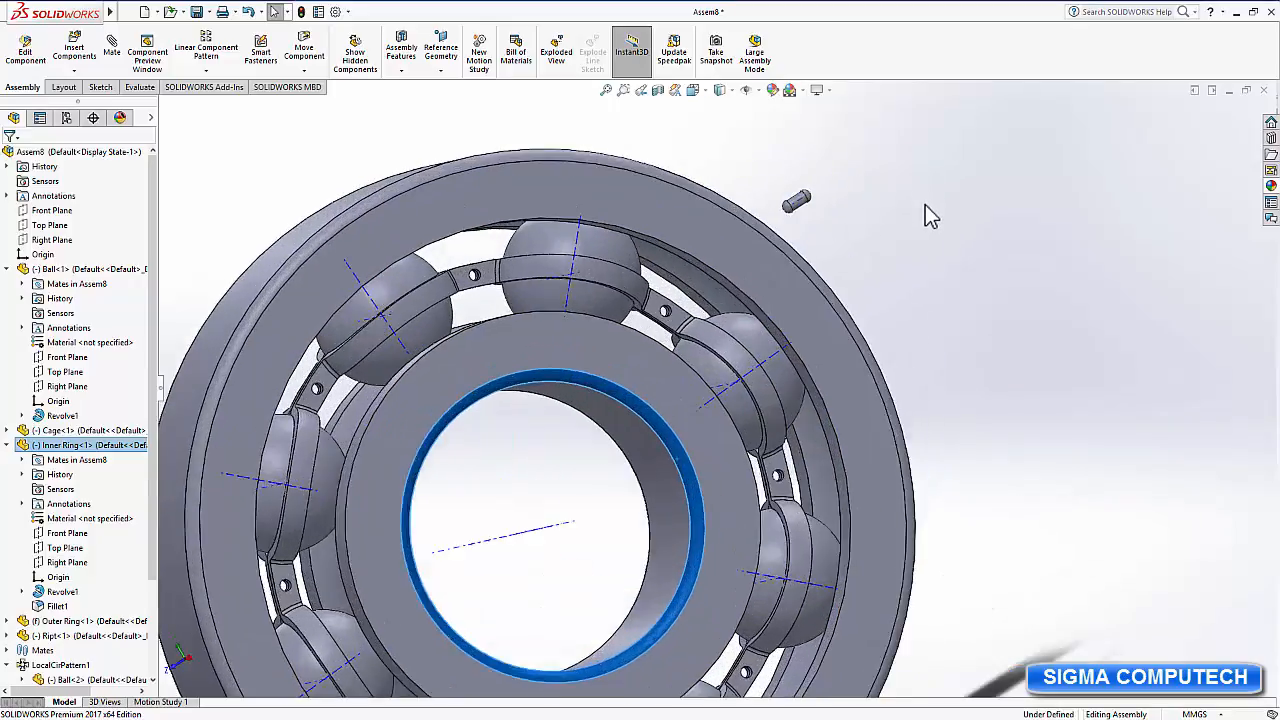
scroll(925, 205, "down", 2)
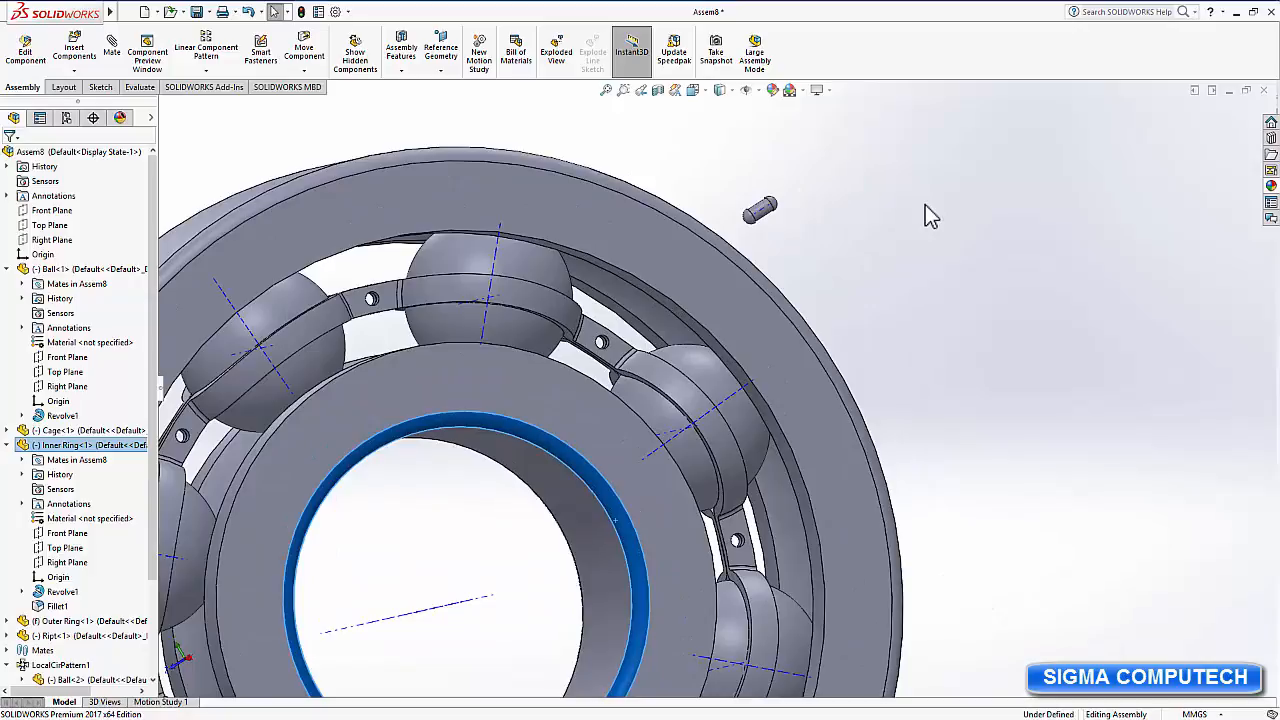
left_click(768, 216)
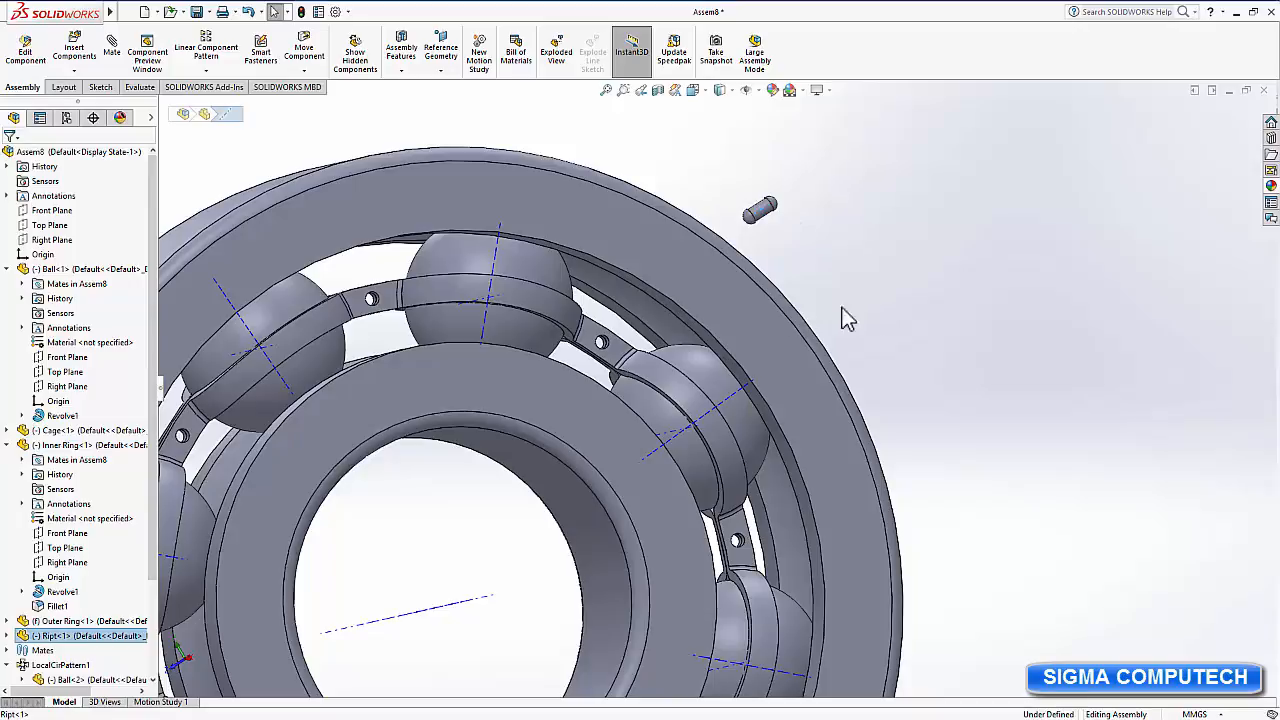
left_click(114, 48)
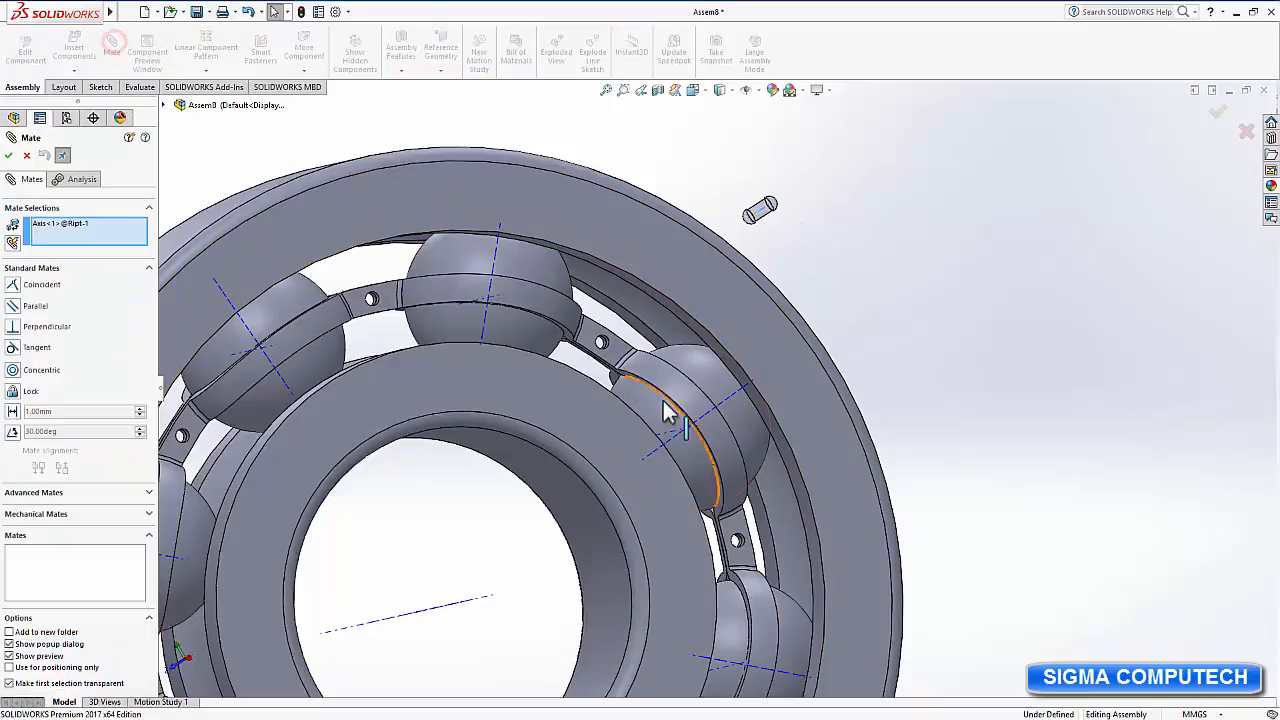
scroll(615, 348, "down", 2)
scroll(615, 348, "down", 2)
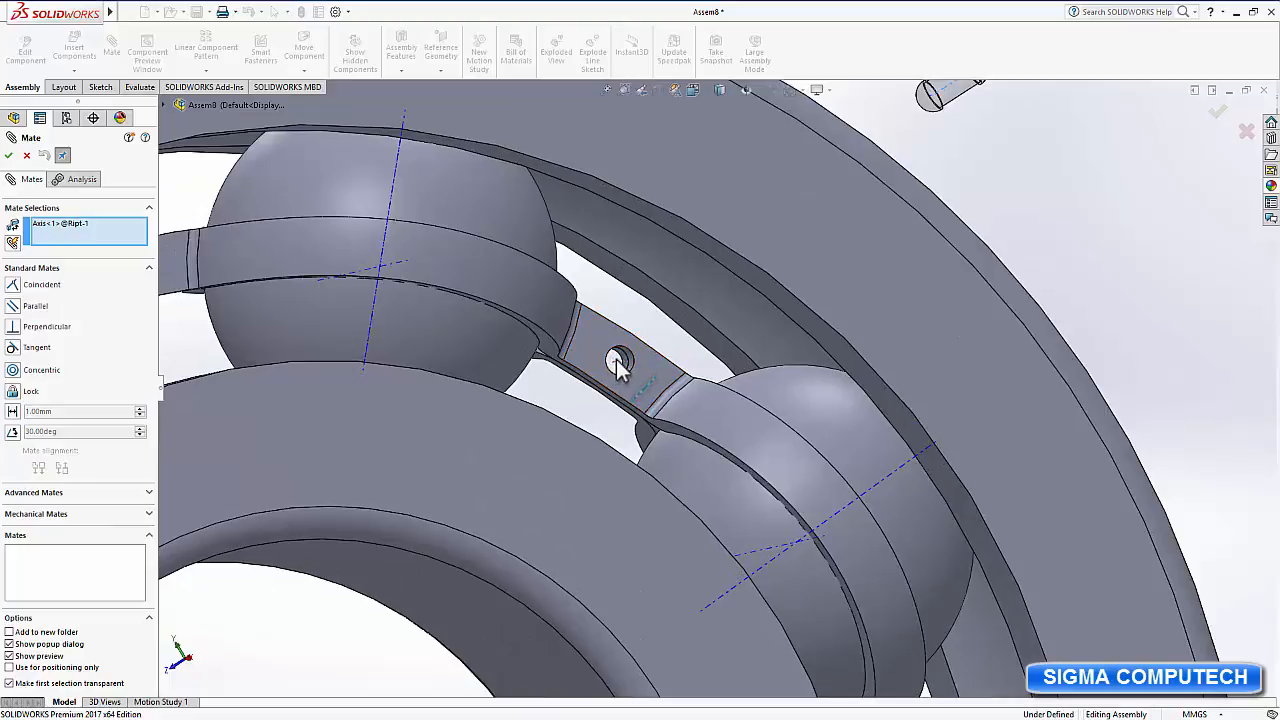
scroll(617, 363, "down", 4)
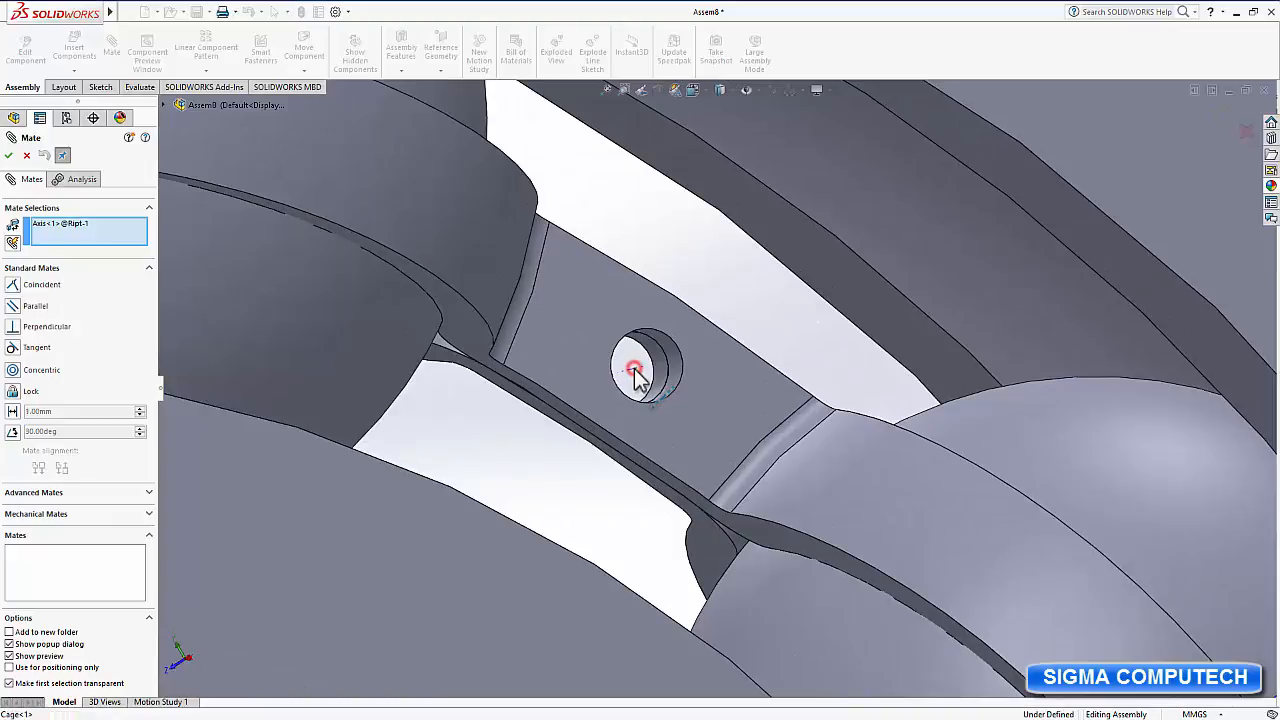
left_click(625, 366)
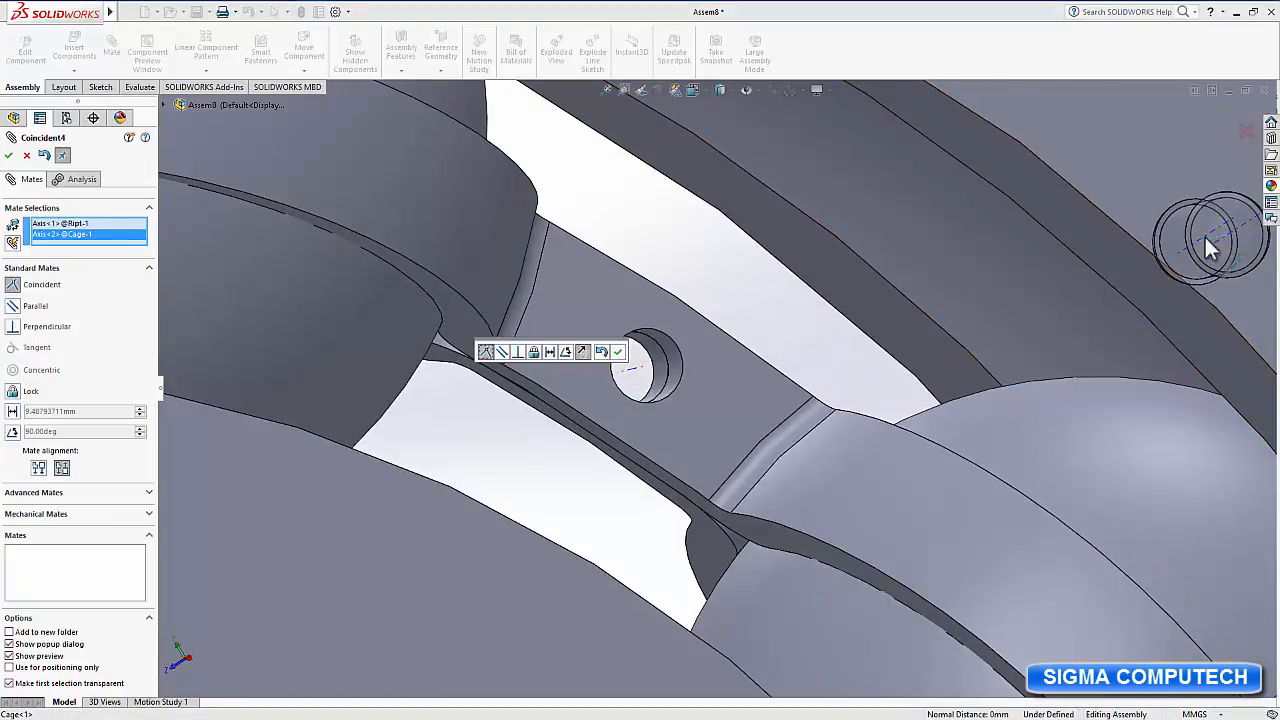
left_click(619, 354)
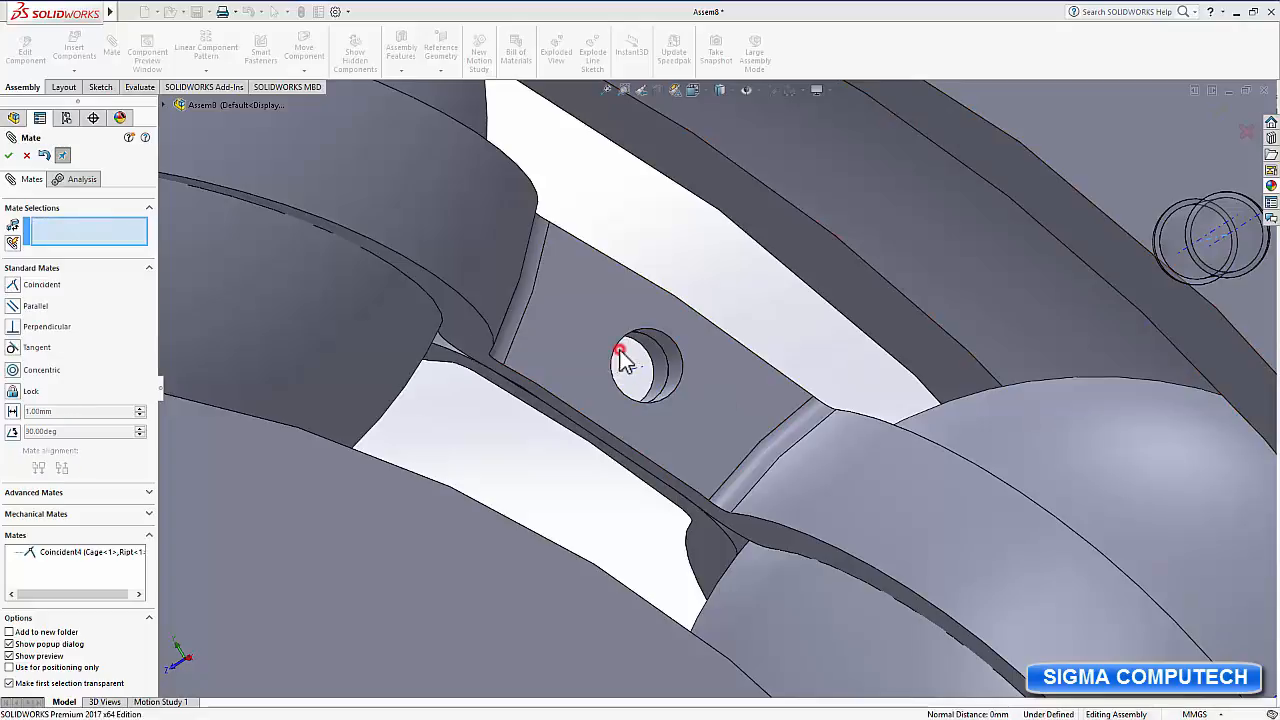
left_click(9, 155)
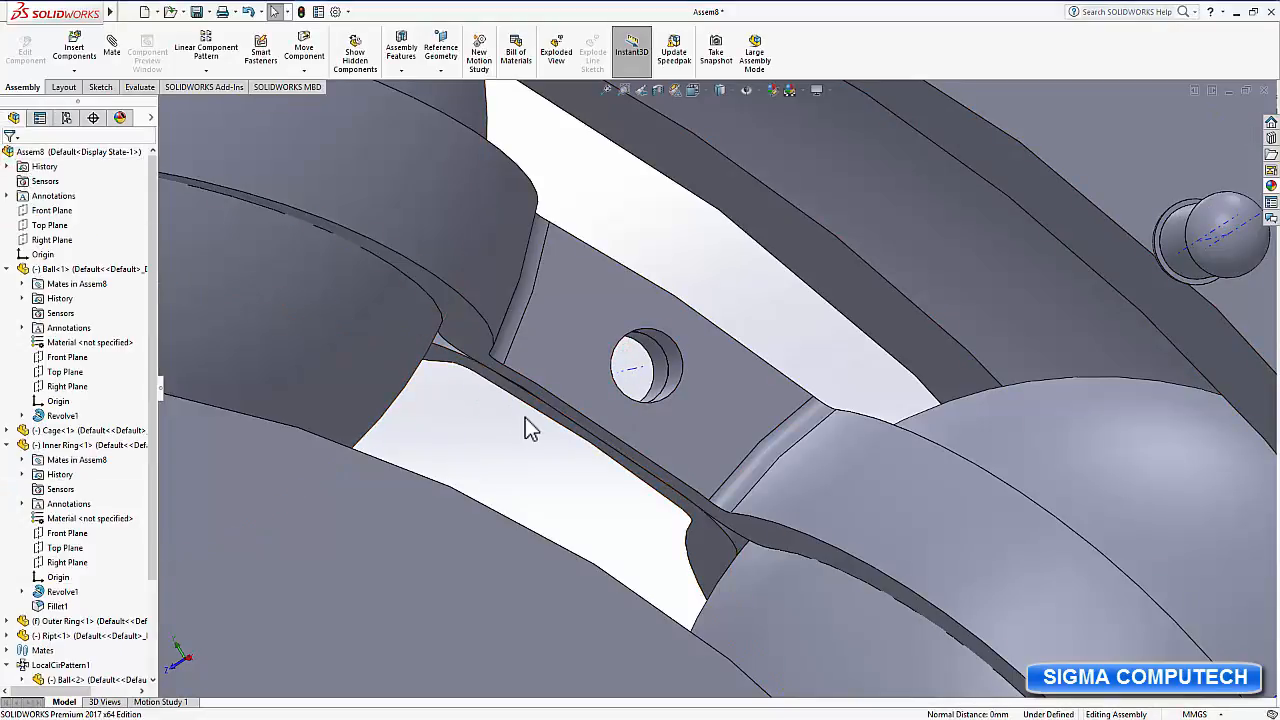
Slide the Ript part along its mated axis until it sits inside the cage's rivet hole.
left_click(1158, 255)
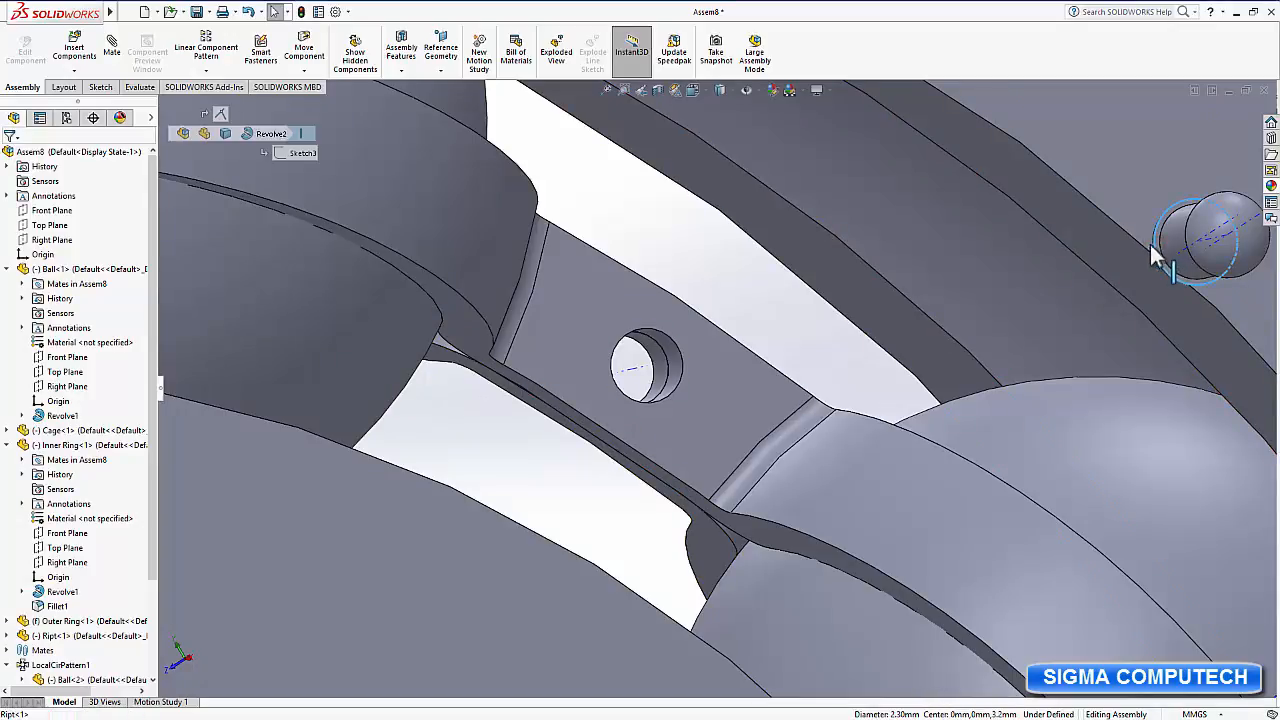
left_click_drag(1158, 255, 591, 354)
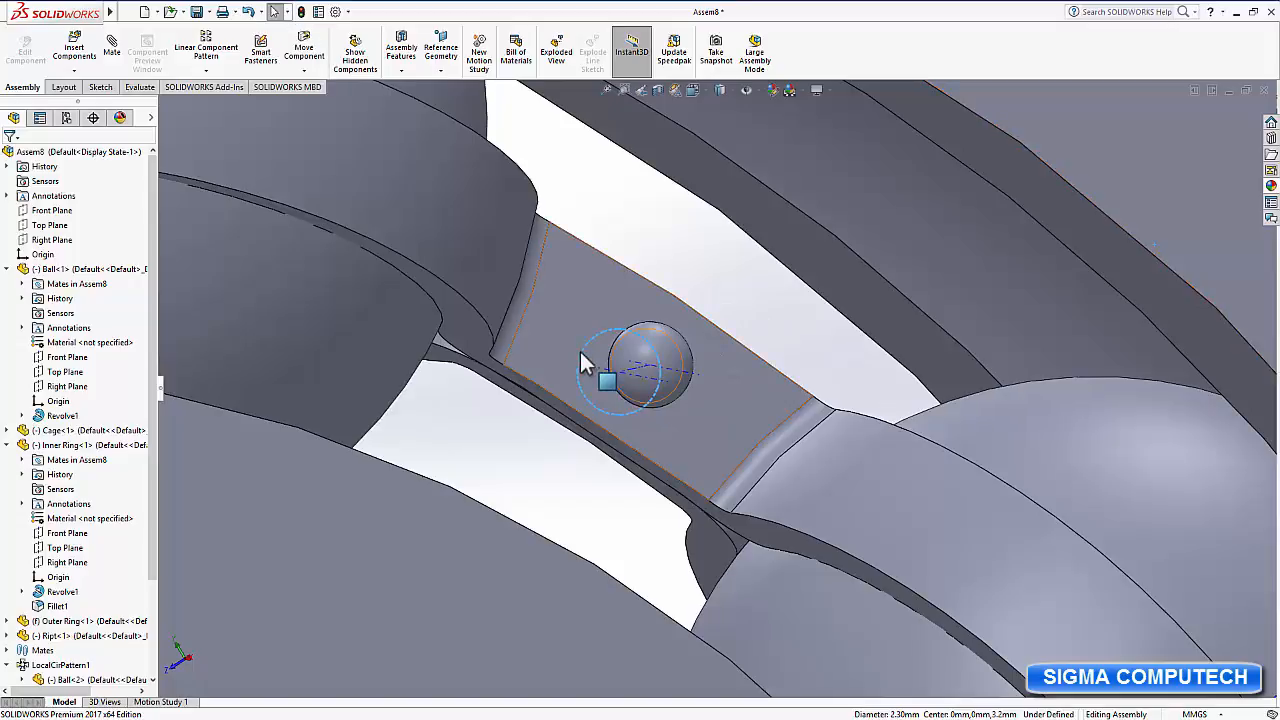
middle_click_drag(591, 354, 720, 325)
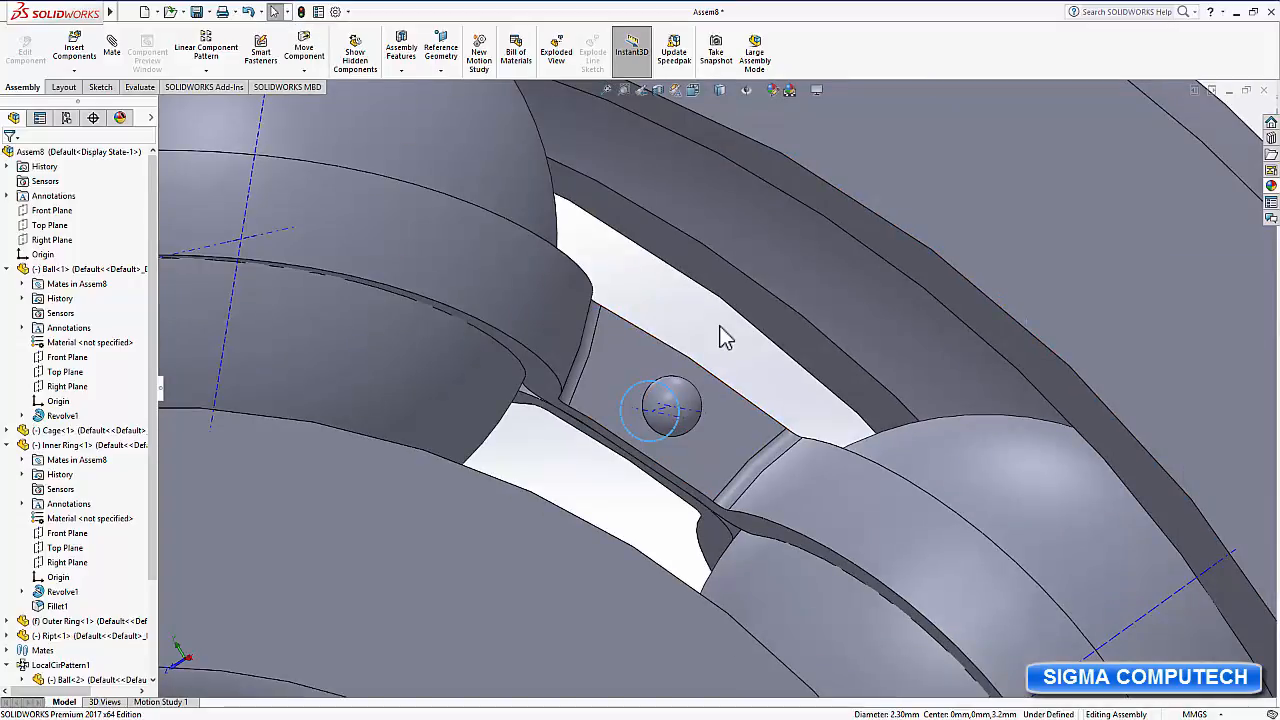
scroll(725, 338, "up", 3)
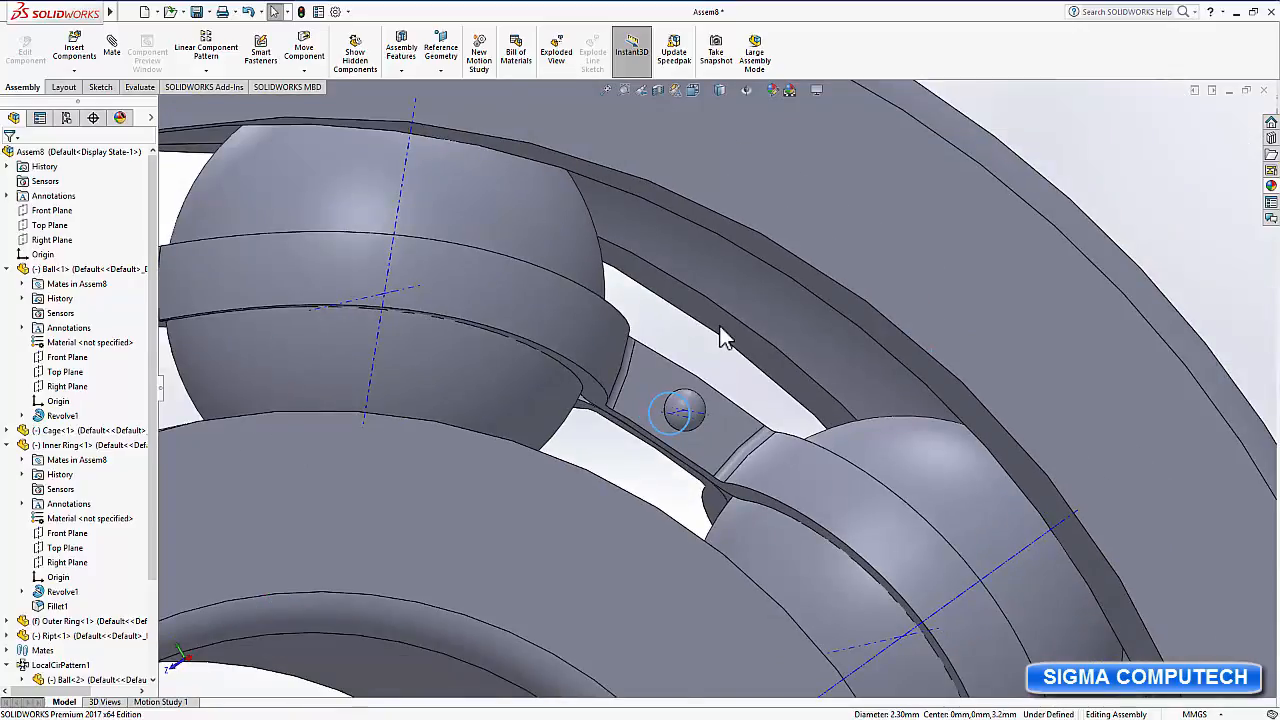
scroll(725, 338, "up", 4)
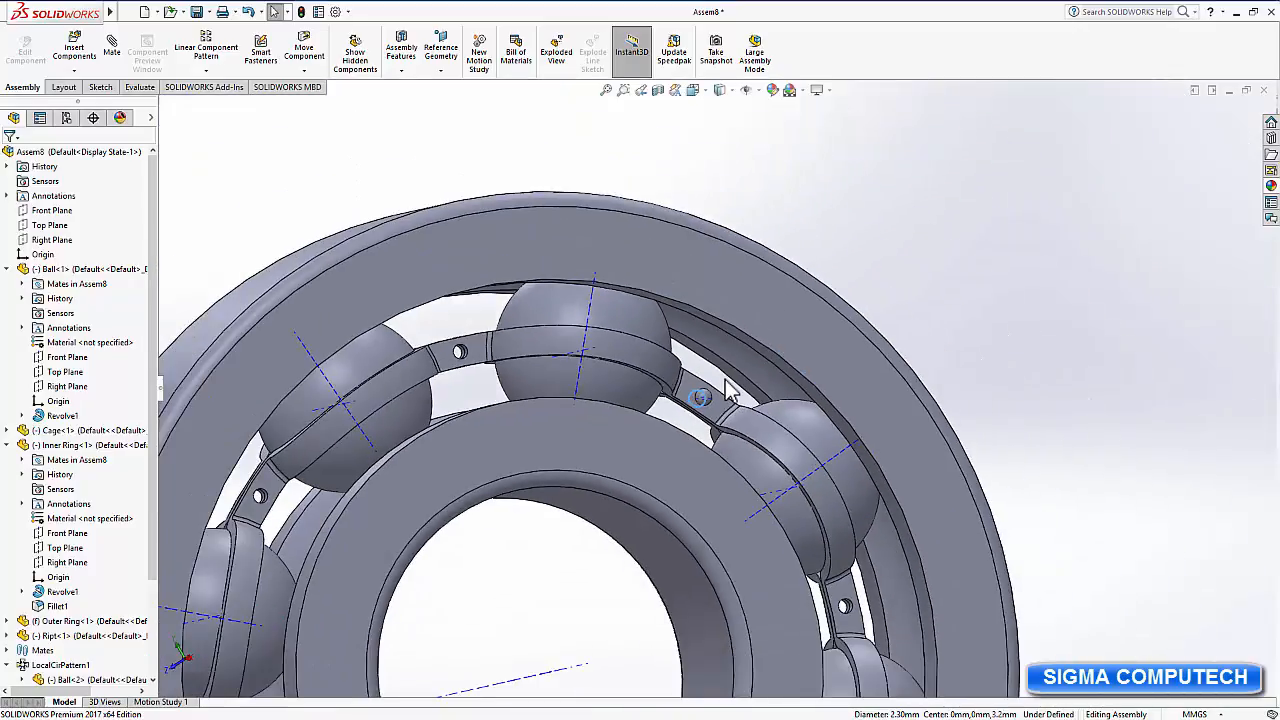
scroll(726, 381, "up", 4)
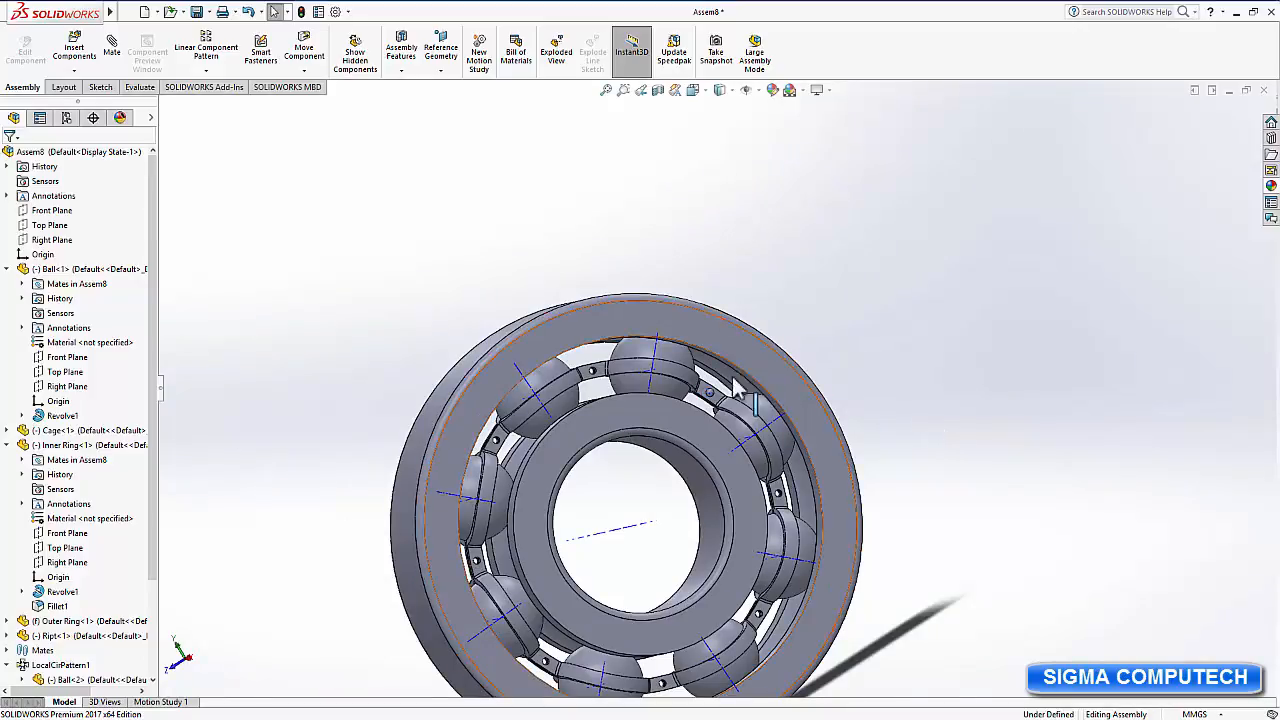
Circular-pattern the Ript component about the inner ring's axis with 8 equally spaced instances over 360 degrees.
left_click(716, 392)
scroll(728, 400, "down", 3)
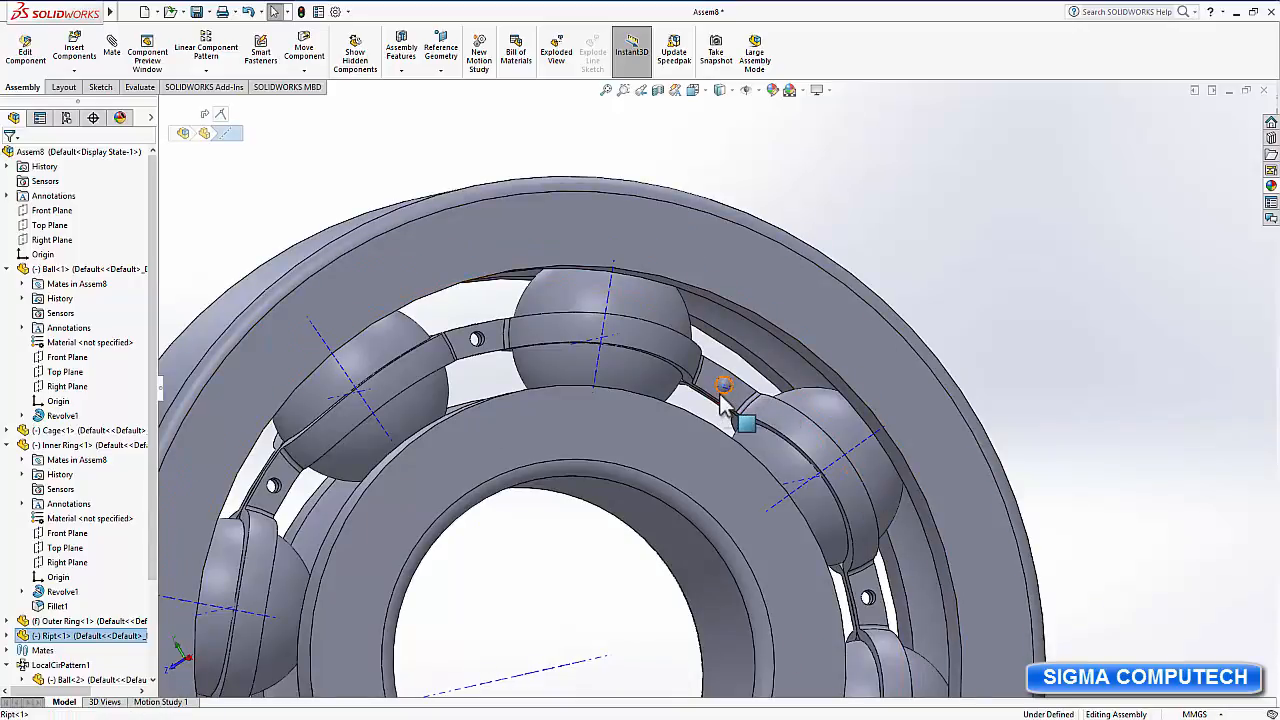
left_click(720, 394)
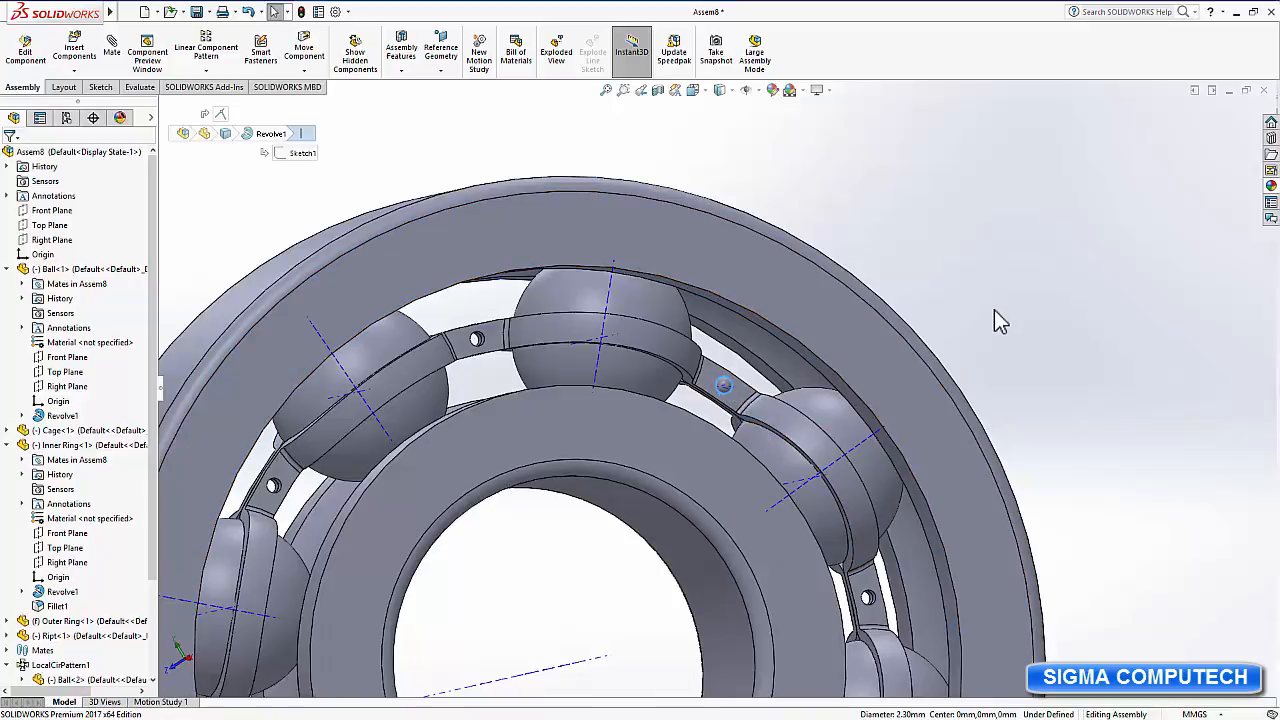
left_click(206, 72)
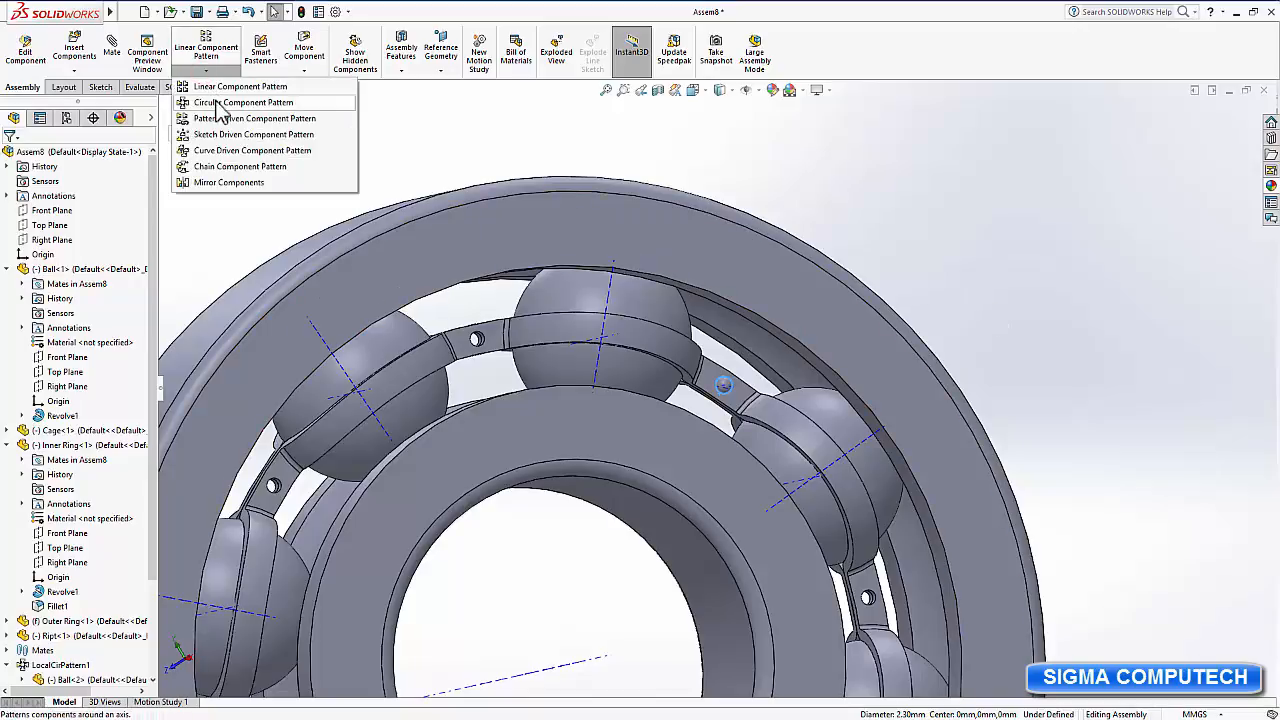
left_click(224, 103)
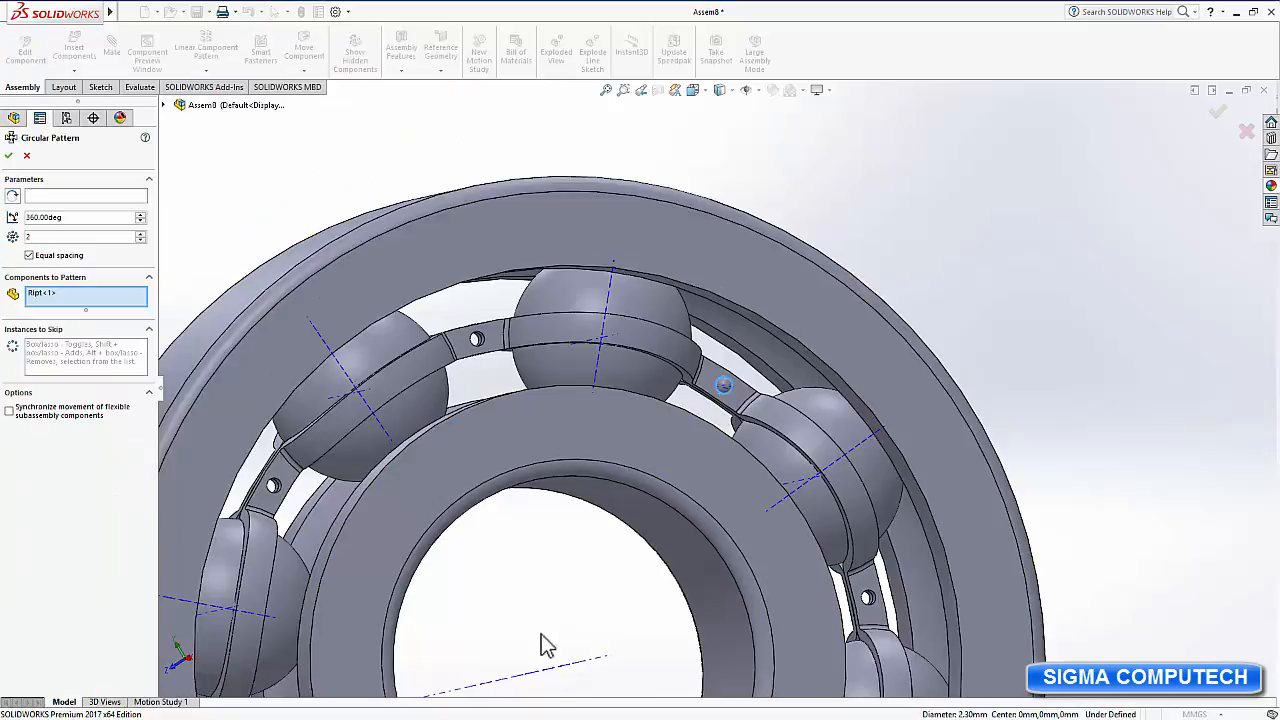
scroll(558, 648, "up", 2)
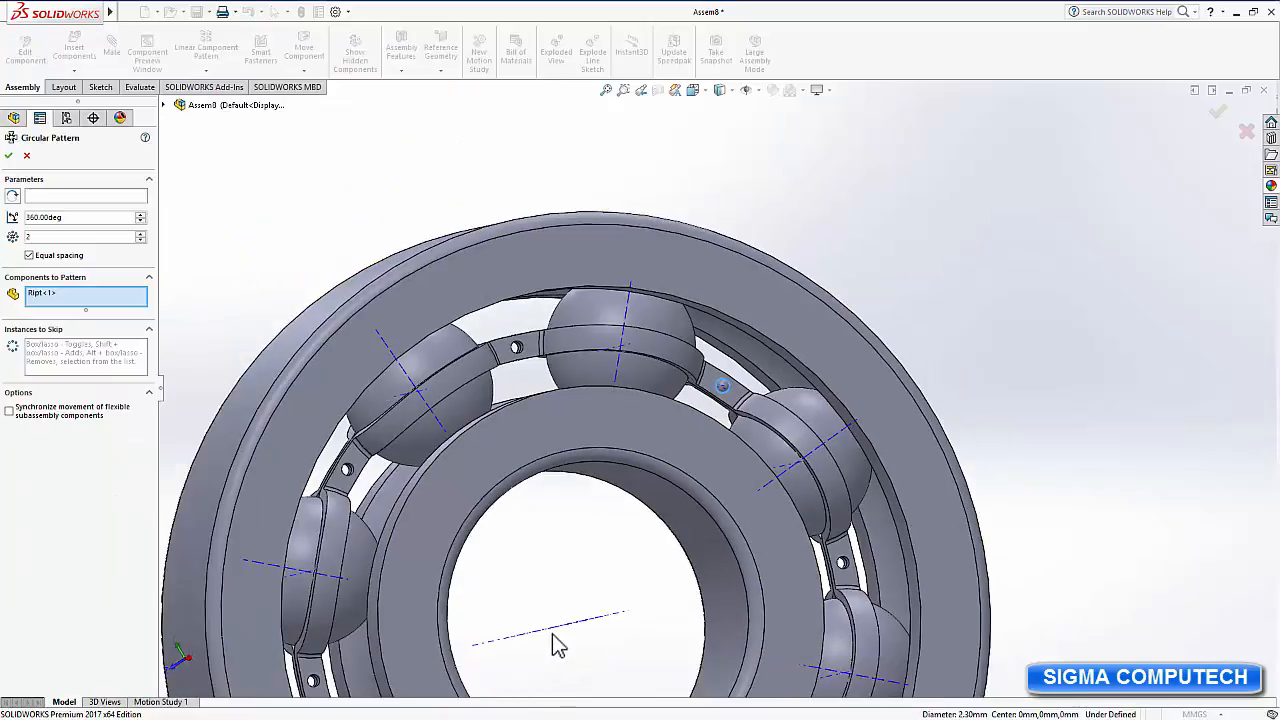
left_click(90, 197)
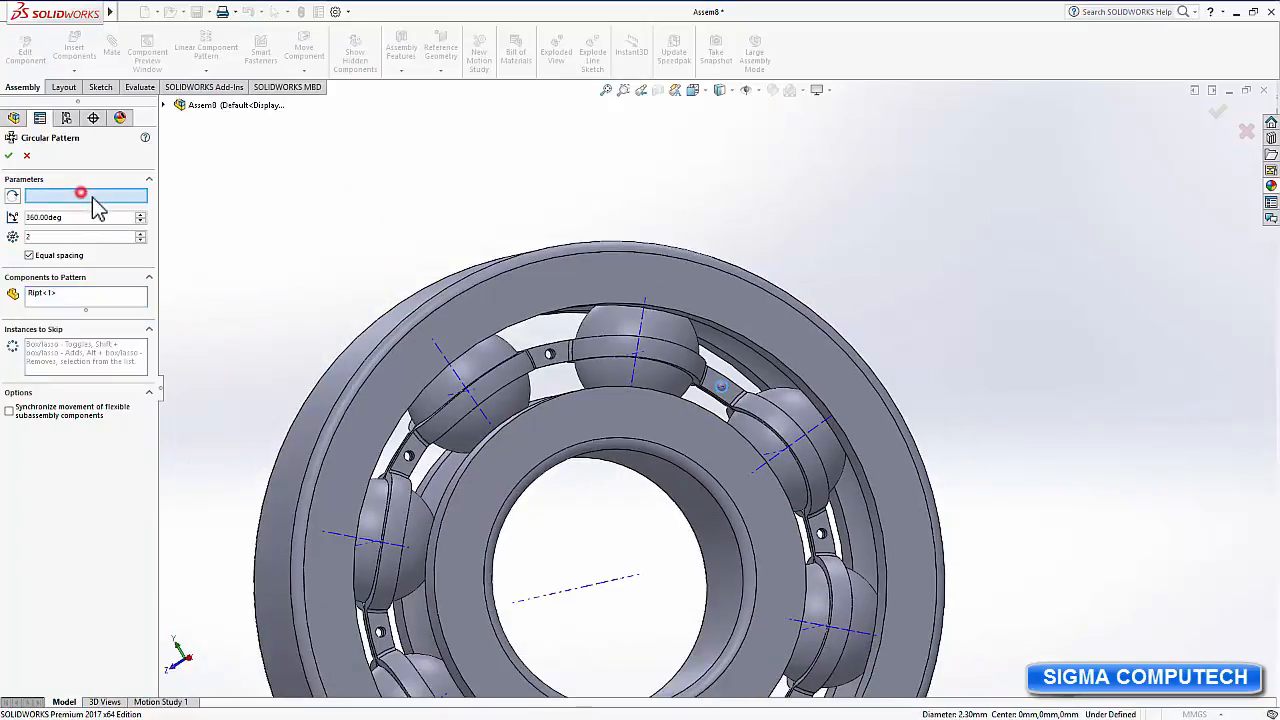
left_click(586, 588)
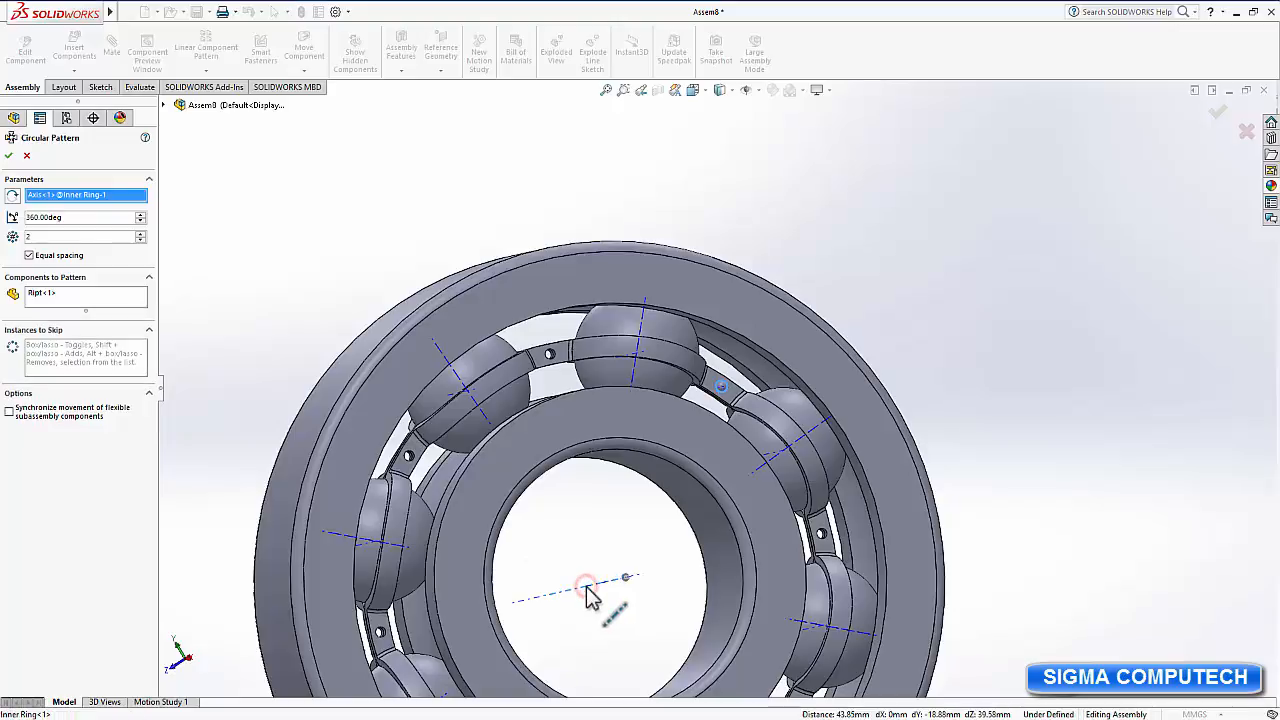
left_click(141, 232)
left_click(141, 240)
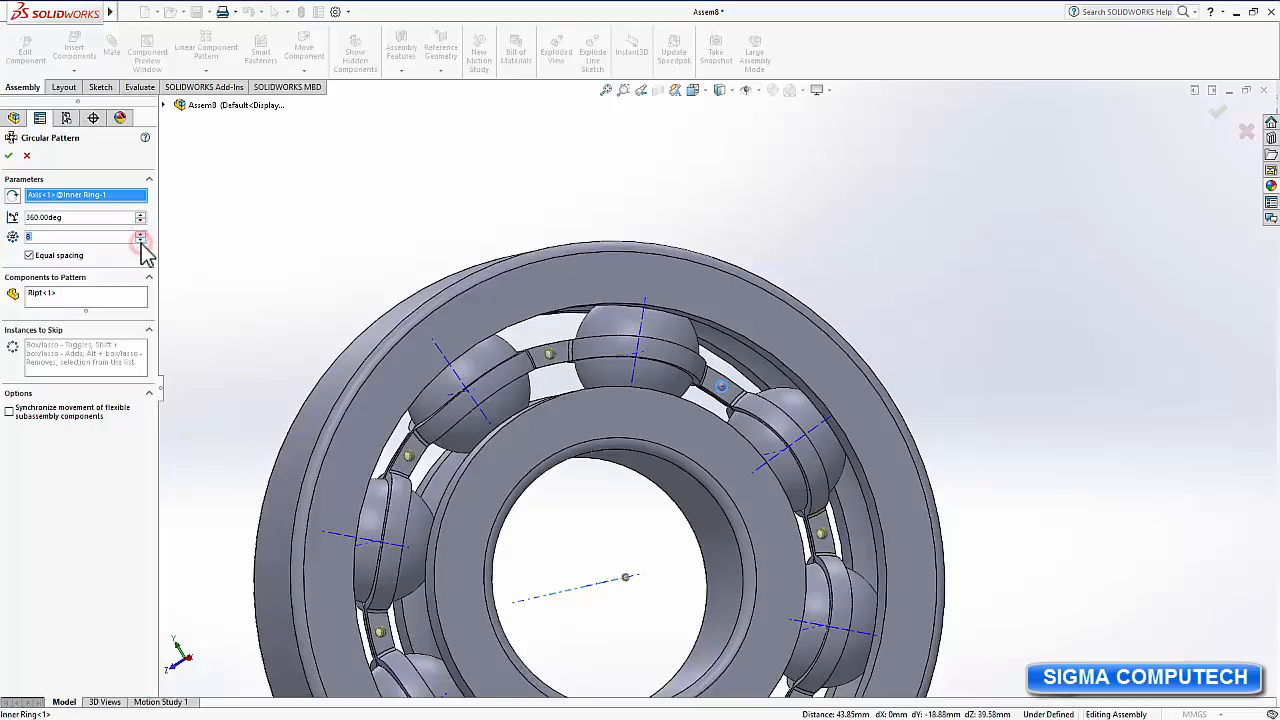
left_click(10, 157)
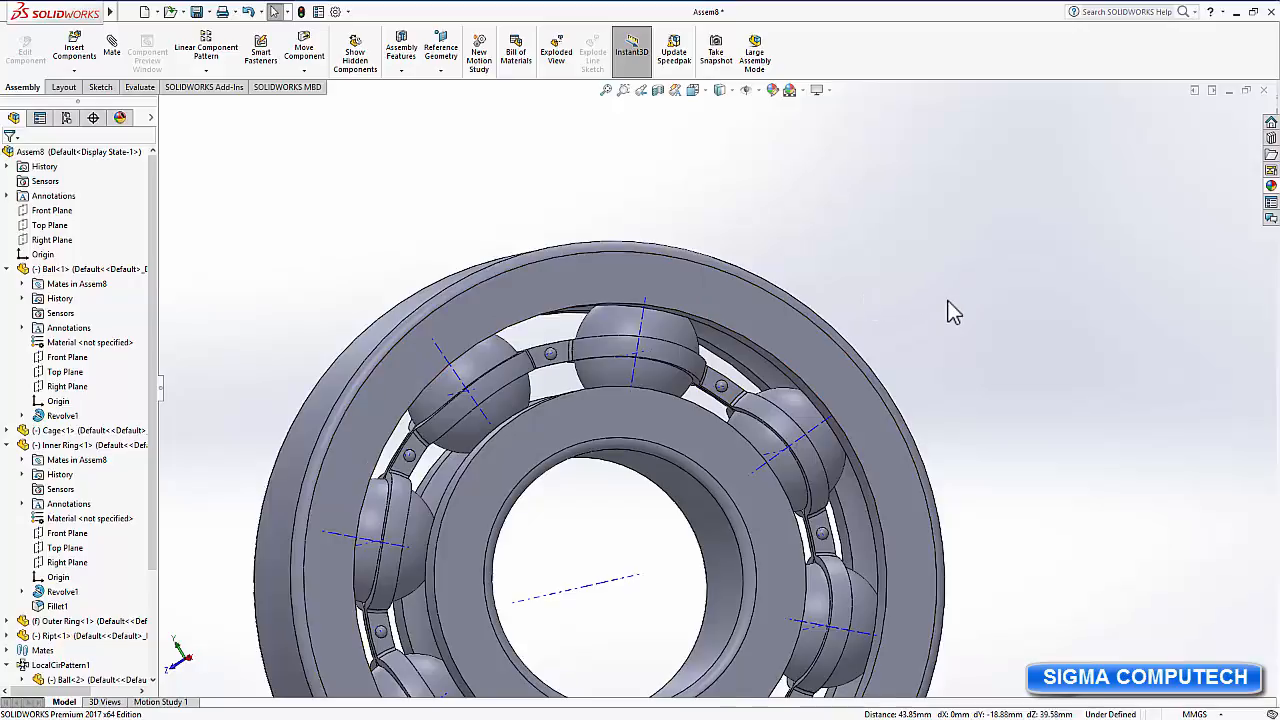
Hide the temporary axes throughout the bearing assembly.
scroll(953, 313, "up", 5)
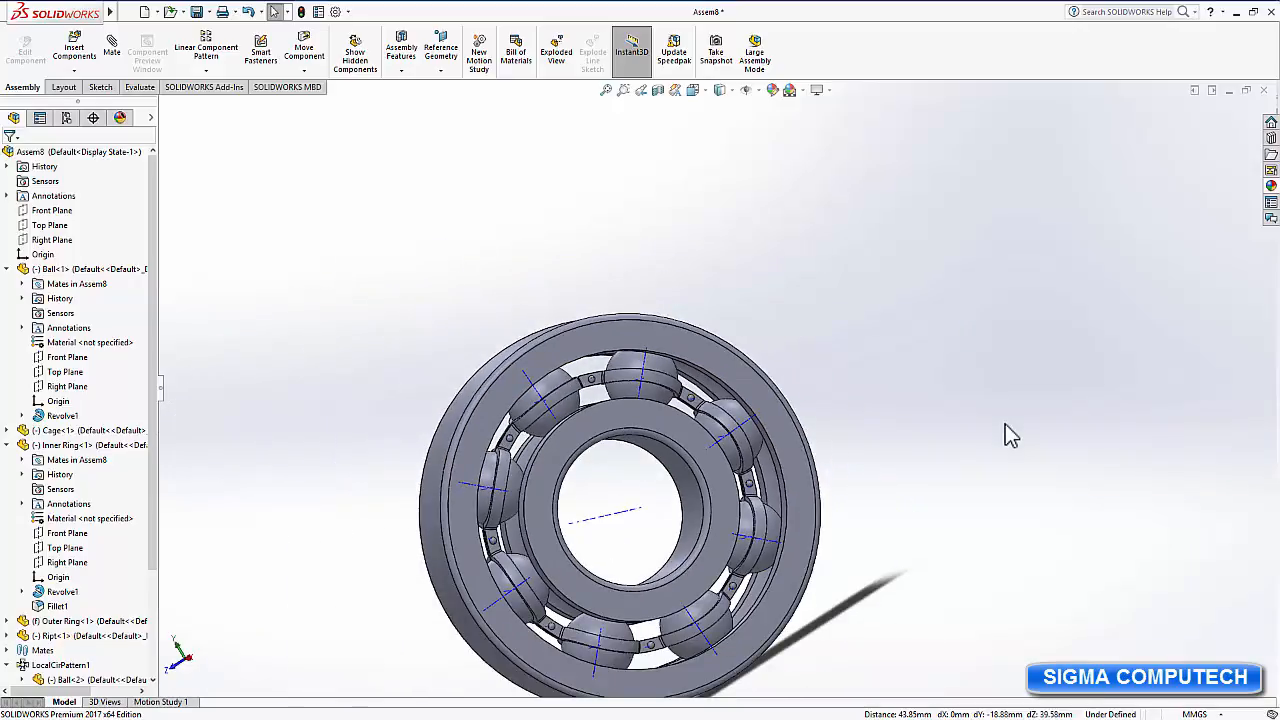
middle_click_drag(1005, 424, 980, 378)
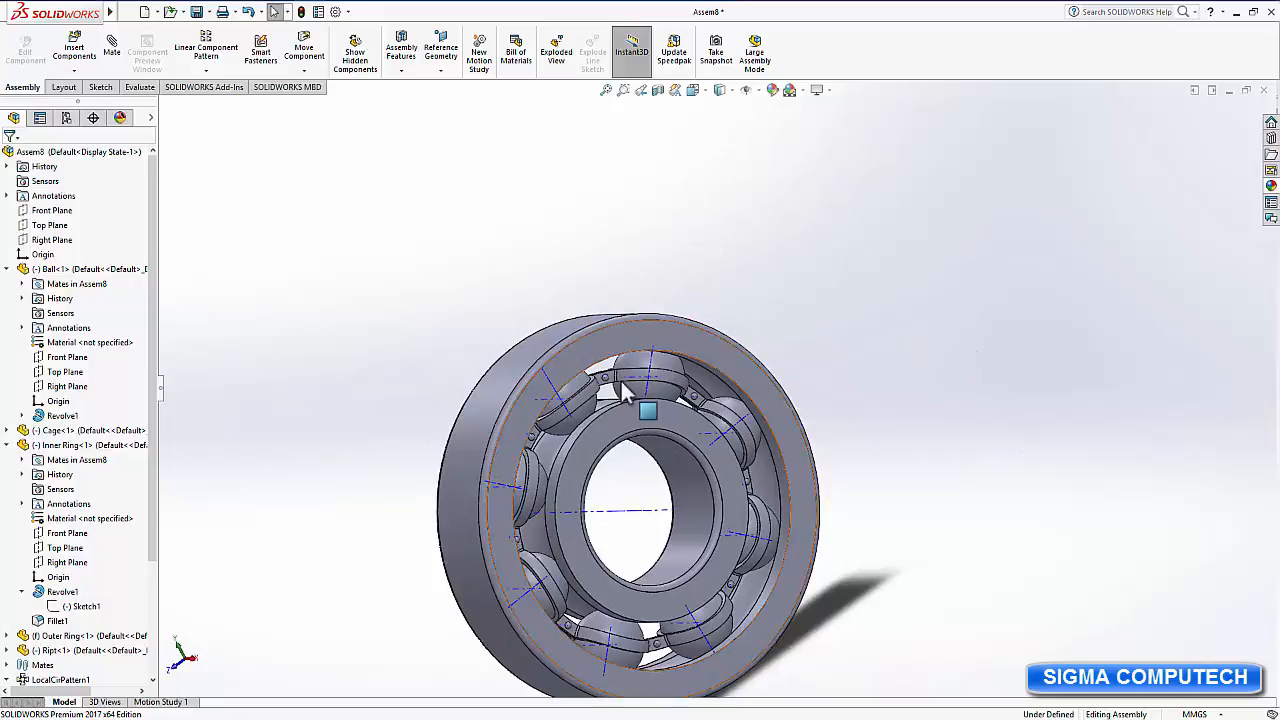
left_click(757, 91)
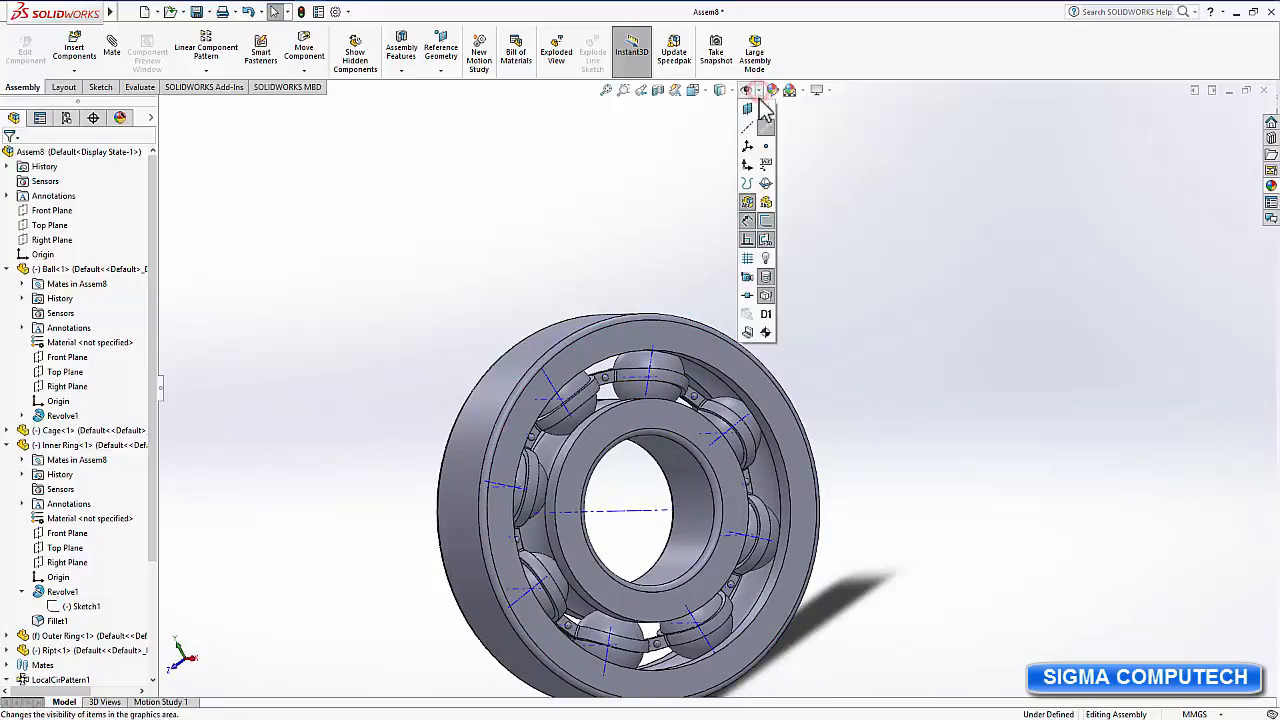
left_click(764, 129)
left_click(852, 282)
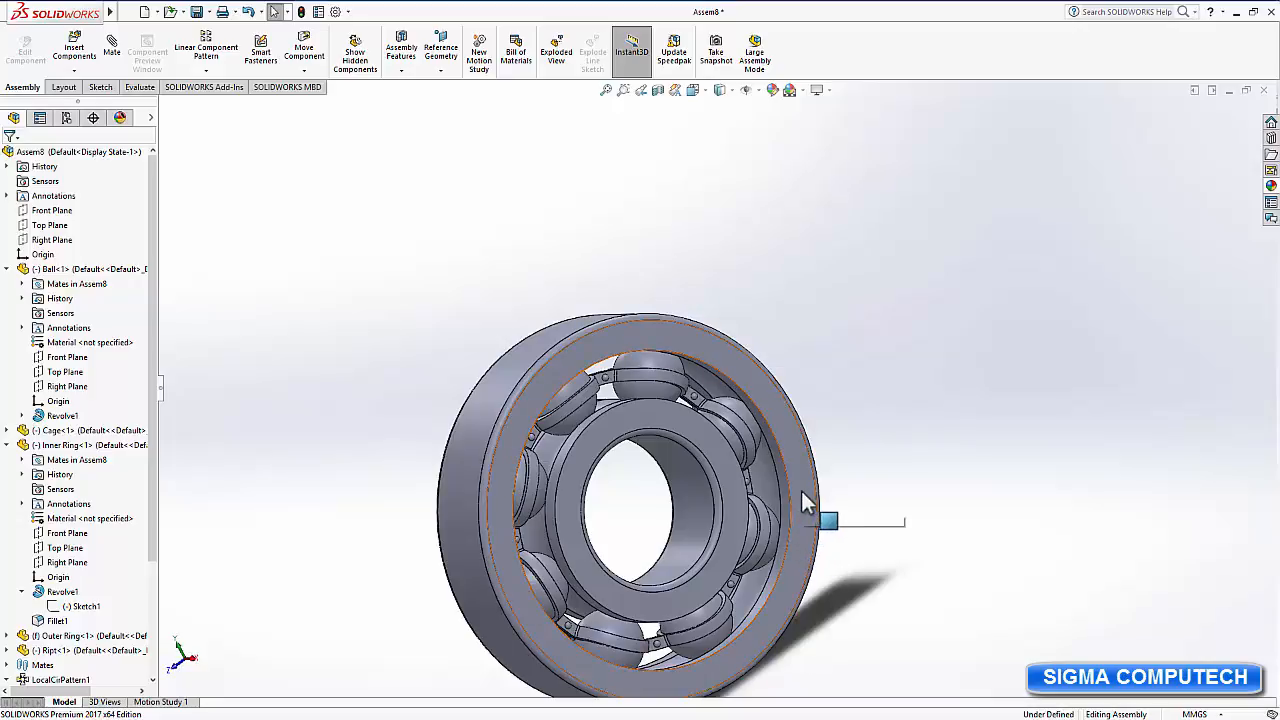
Apply the matte gold appearance to the outer ring's side faces, rim and inner faces.
left_click(716, 352)
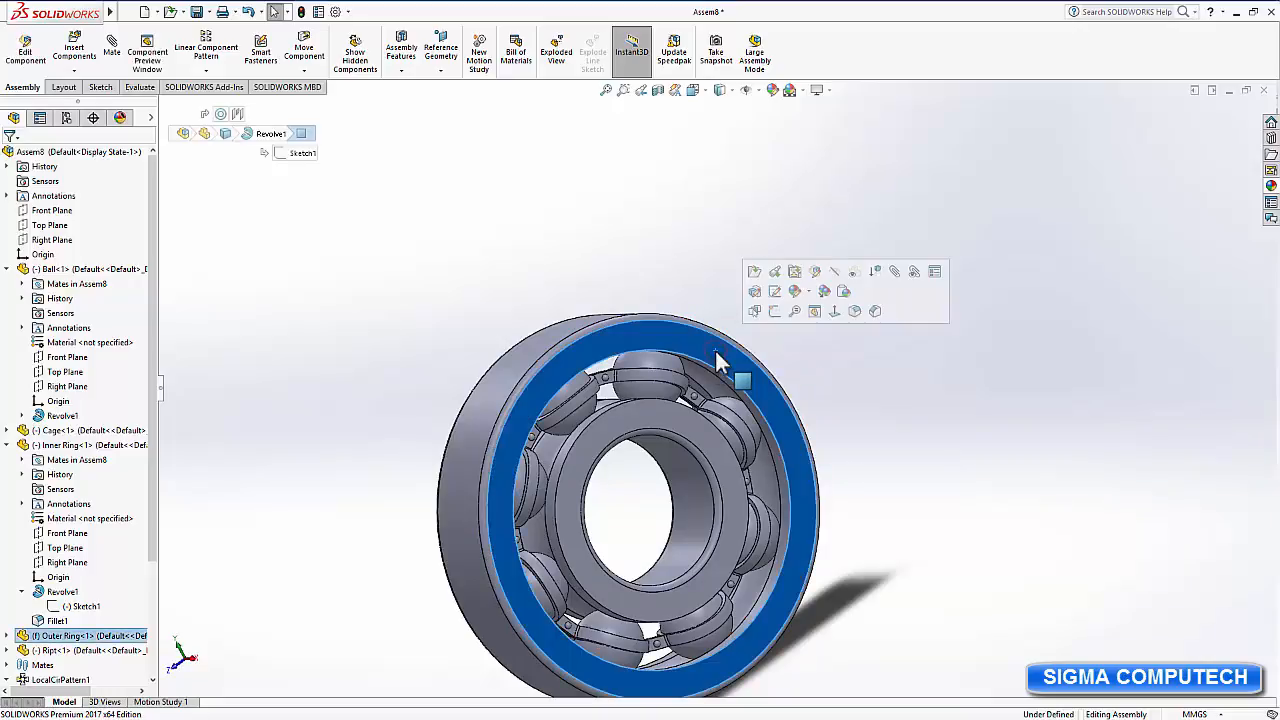
left_click(624, 315)
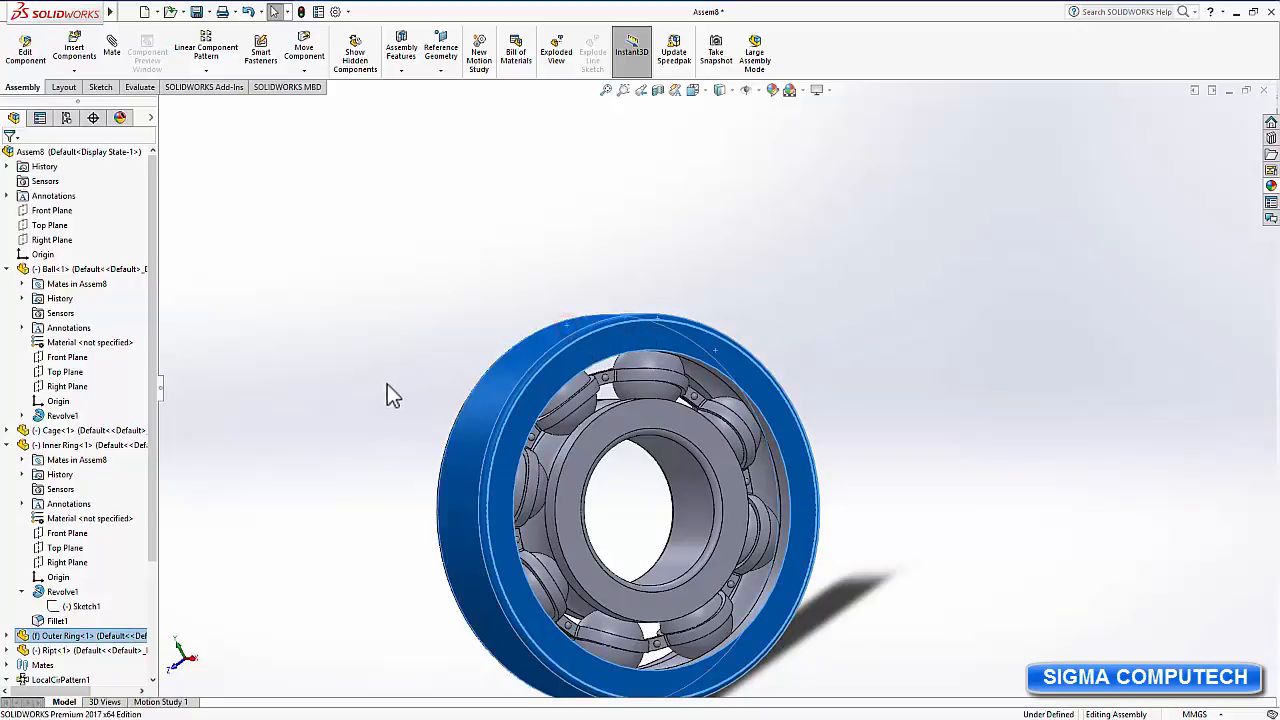
middle_click_drag(389, 394, 451, 414)
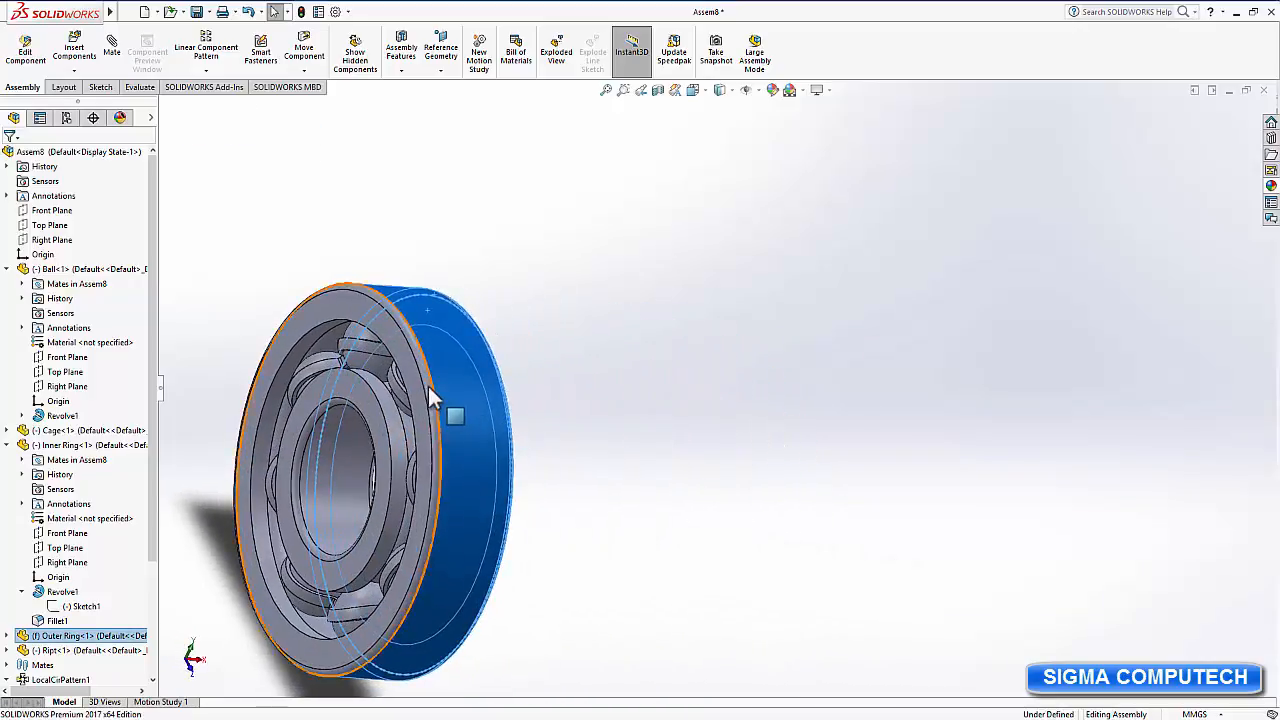
left_click(451, 414)
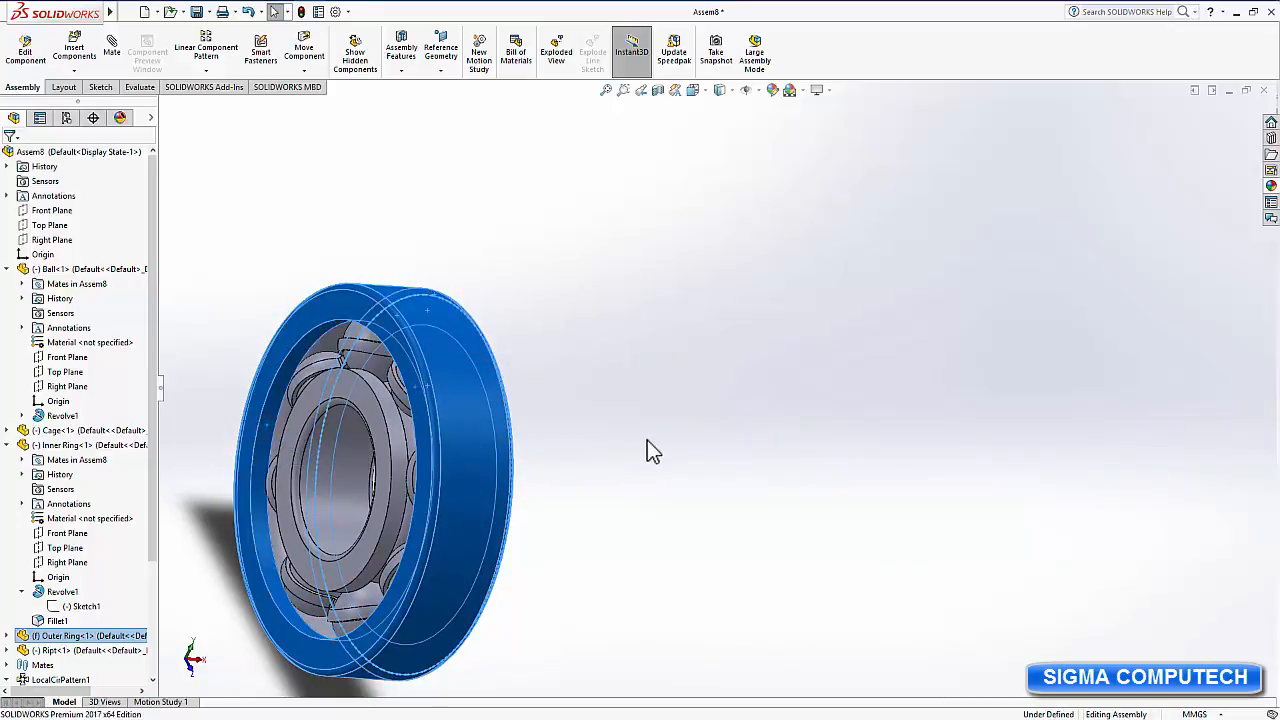
middle_click_drag(647, 449, 590, 444)
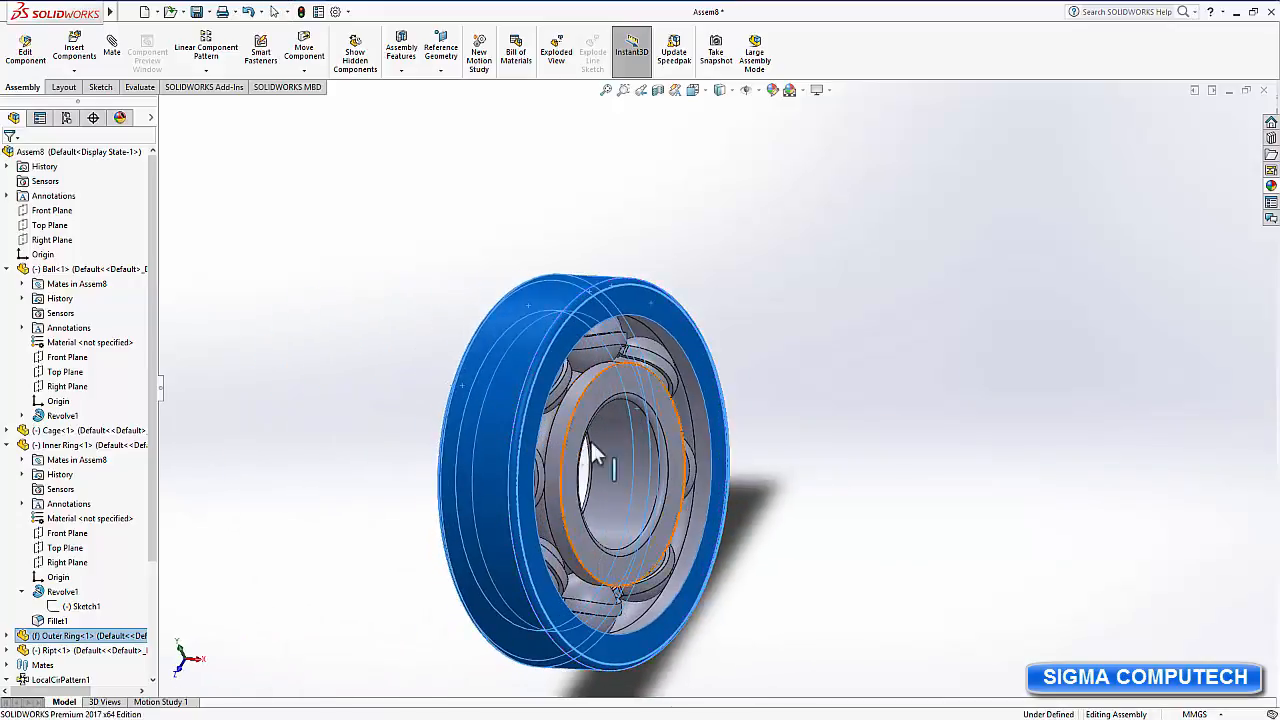
left_click(697, 424)
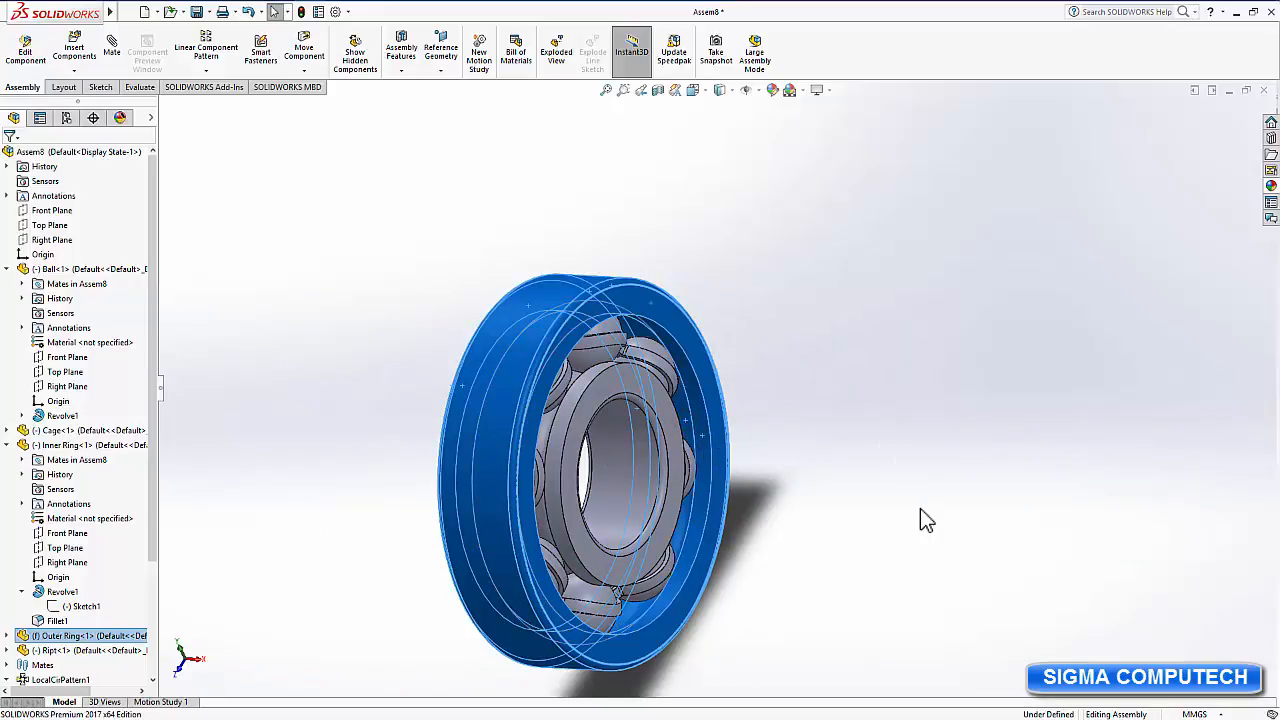
left_click(1271, 186)
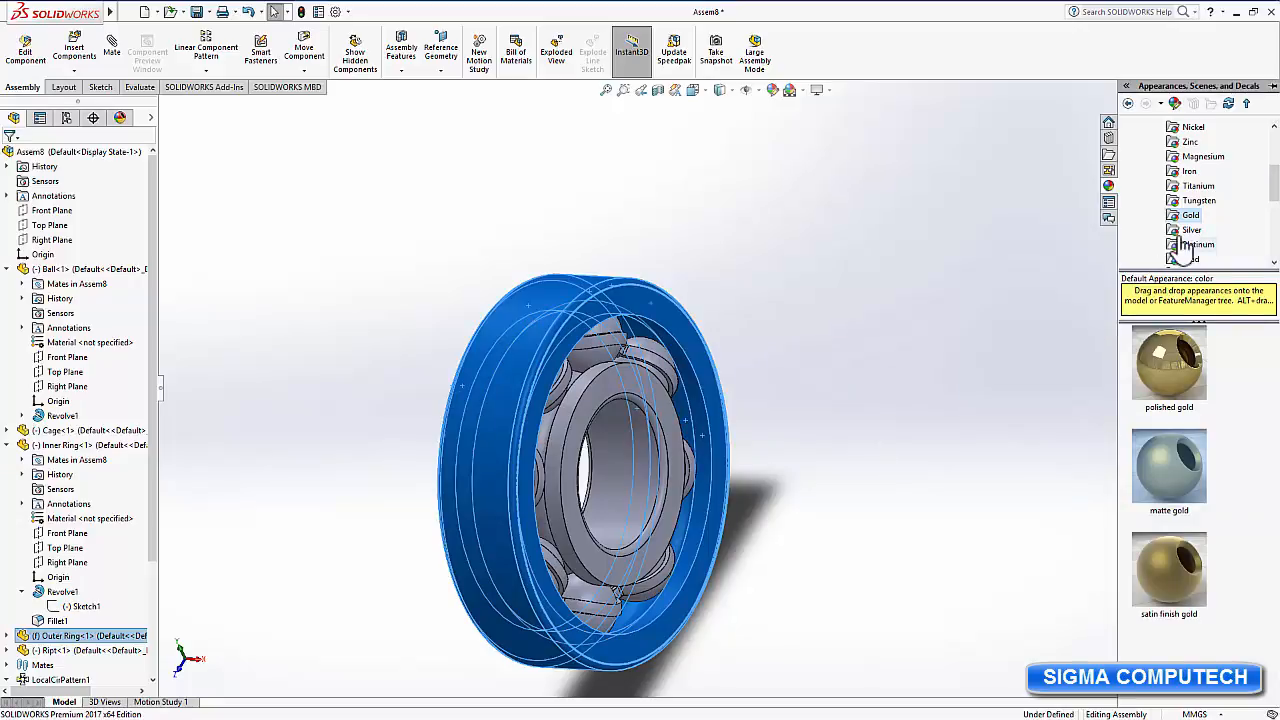
left_click(1171, 476)
left_click(944, 439)
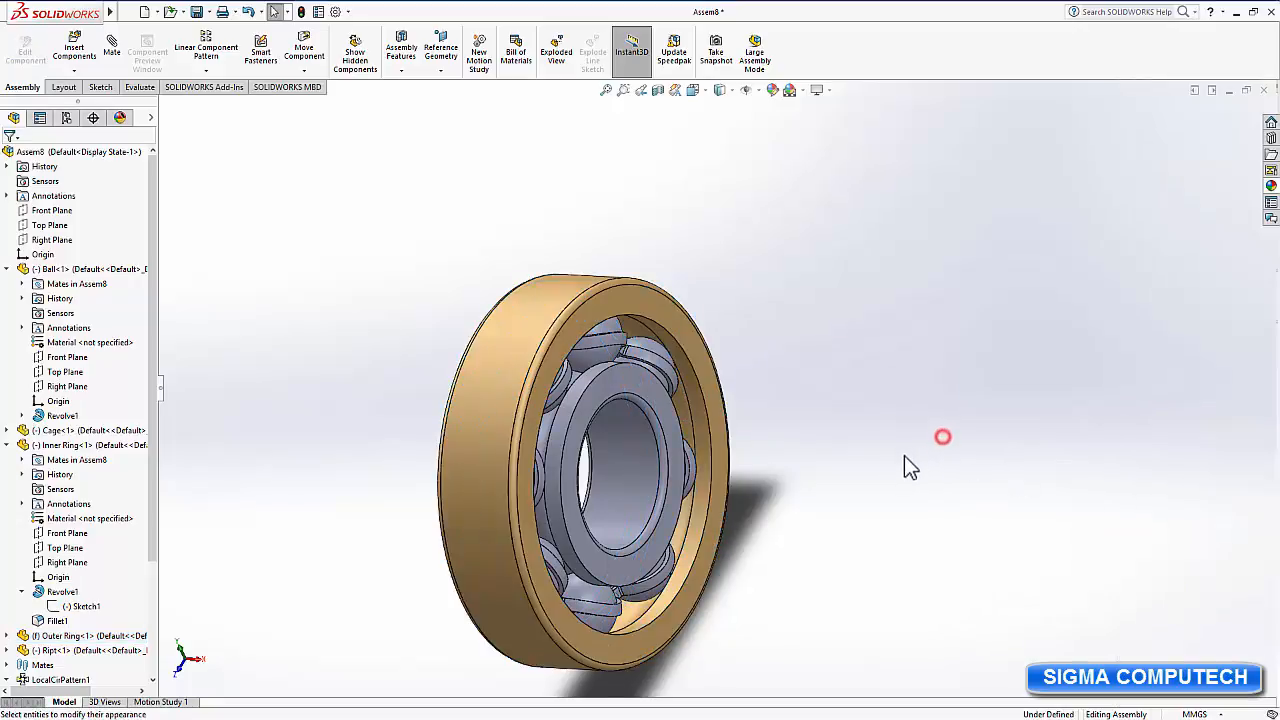
Apply the brushed steel appearance to the surfaces of all eight balls.
middle_click_drag(877, 466, 841, 502)
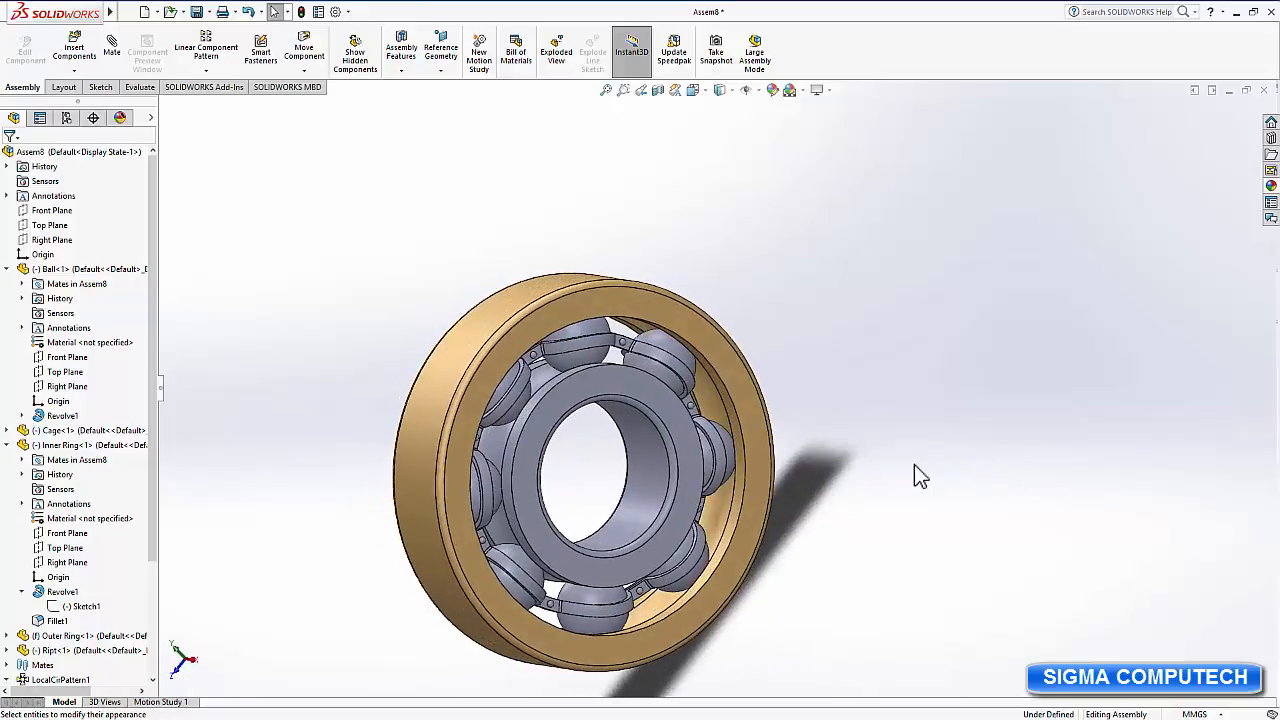
left_click(662, 376)
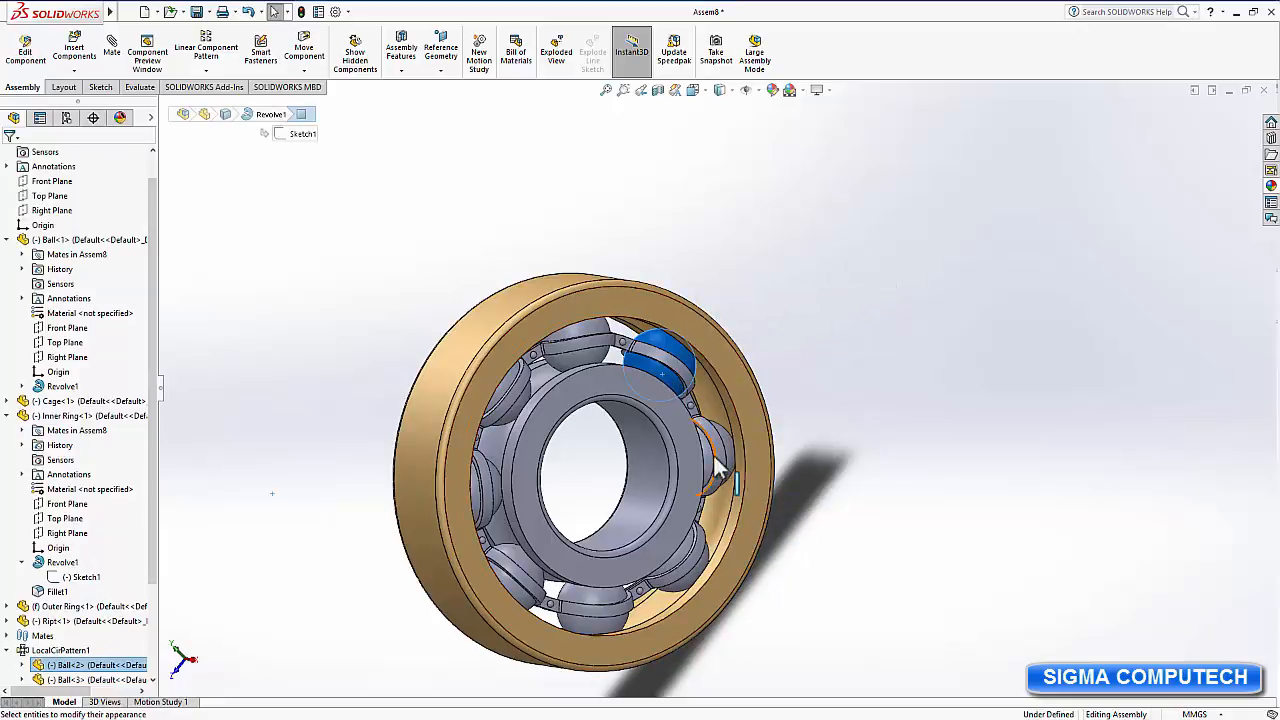
left_click(720, 465, "ctrl")
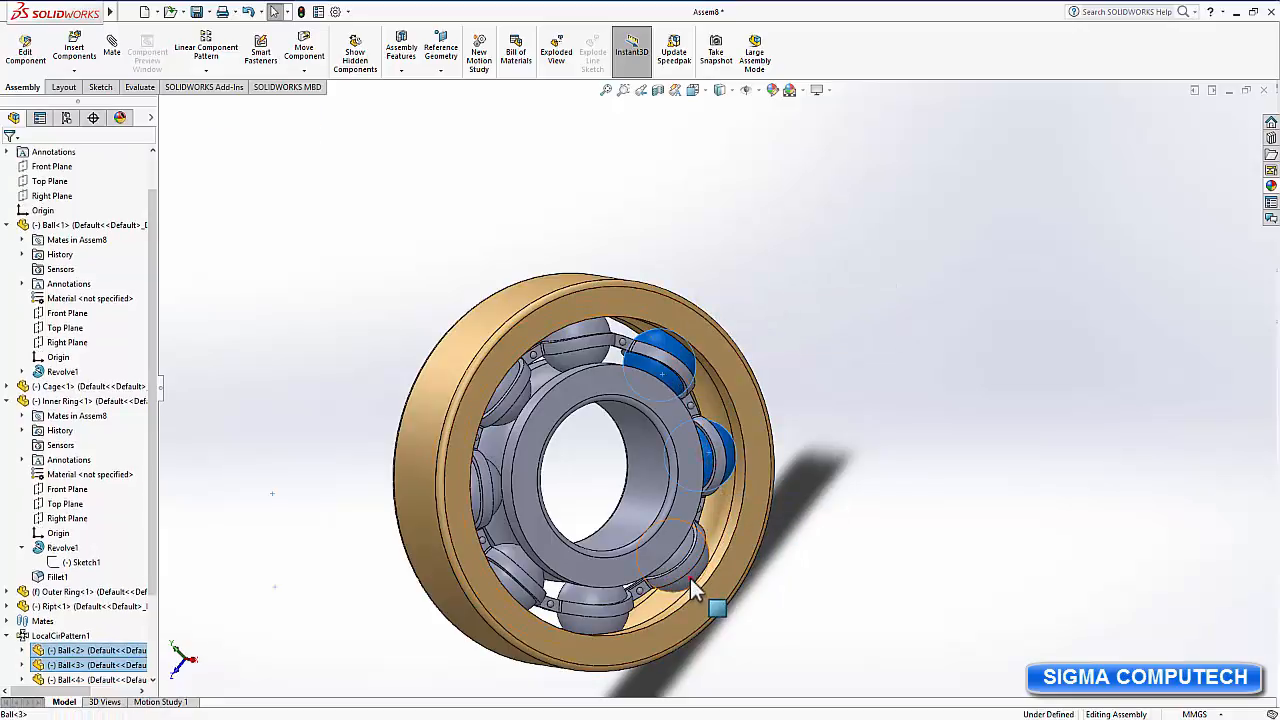
left_click(690, 578, "ctrl")
left_click(600, 622, "ctrl")
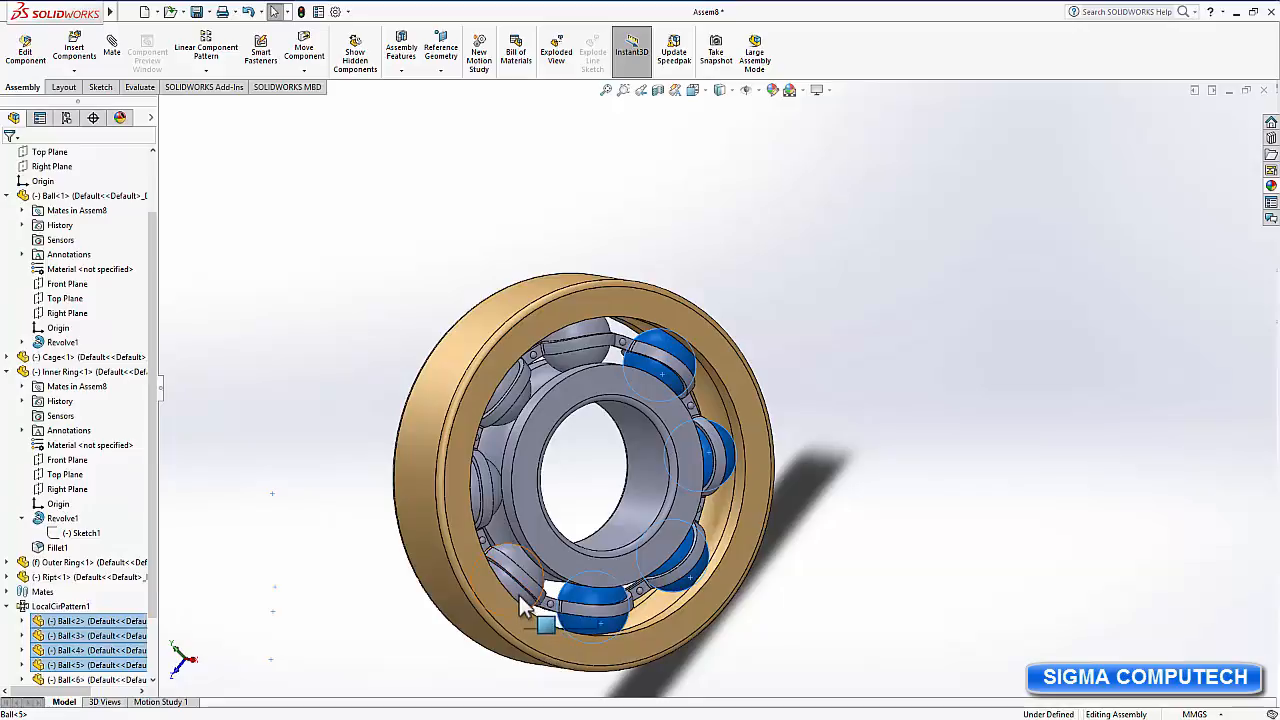
left_click(516, 590, "ctrl")
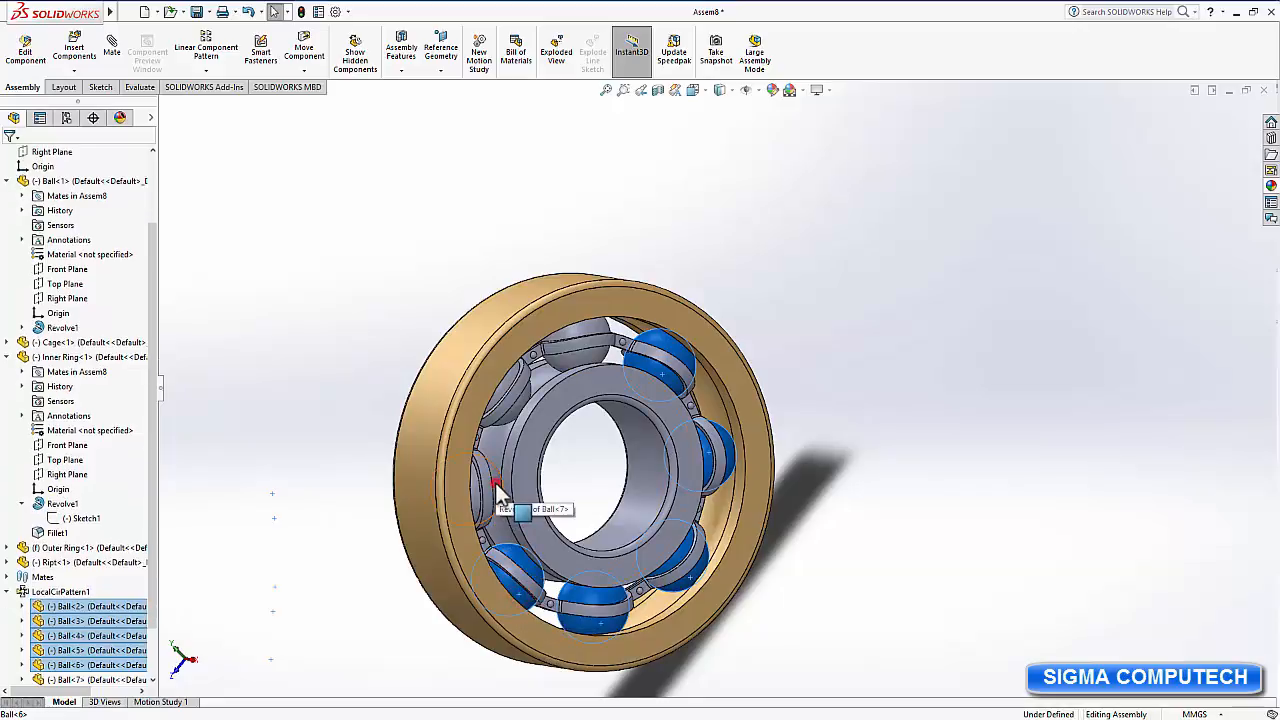
left_click(498, 488, "ctrl")
left_click(515, 402, "ctrl")
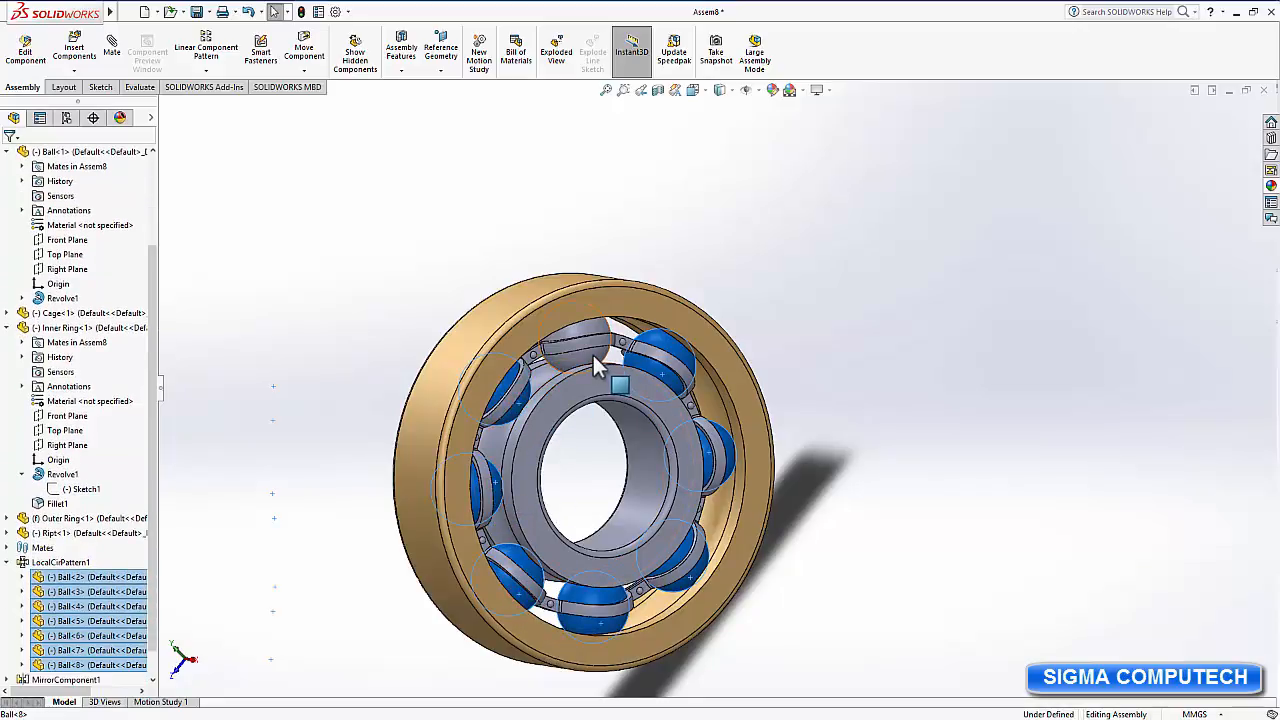
left_click(595, 366, "ctrl")
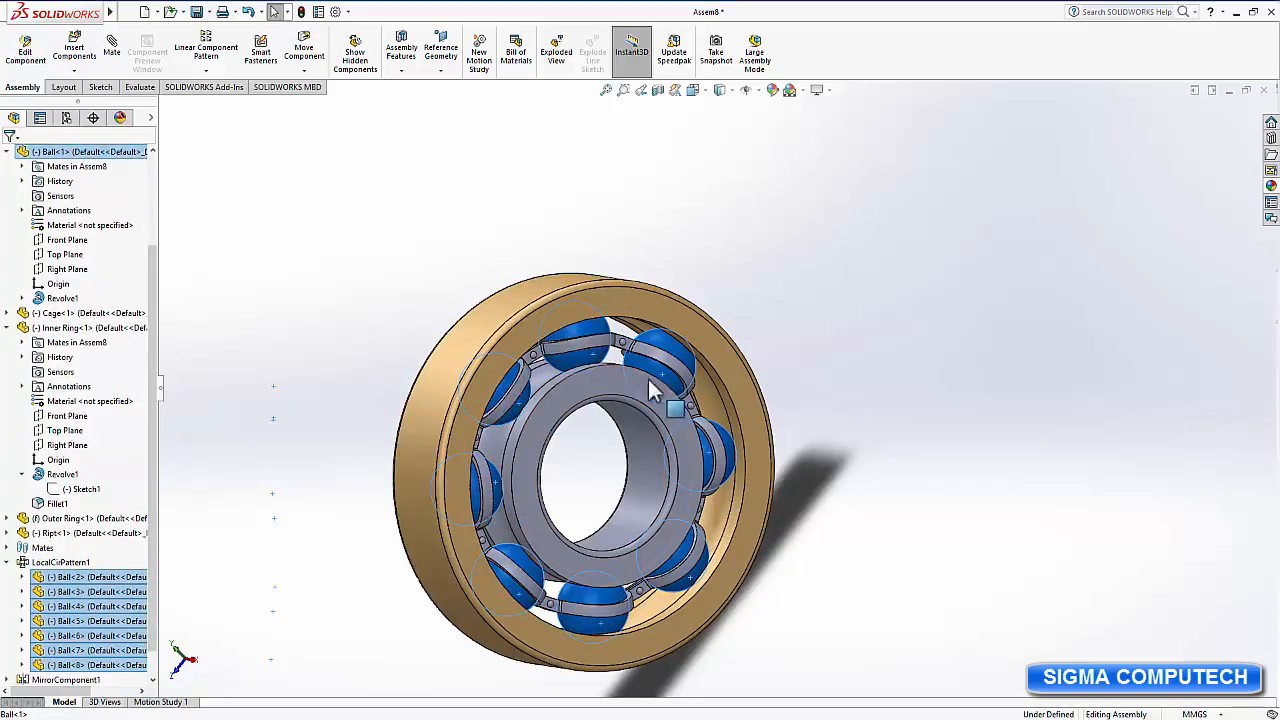
left_click(1271, 188)
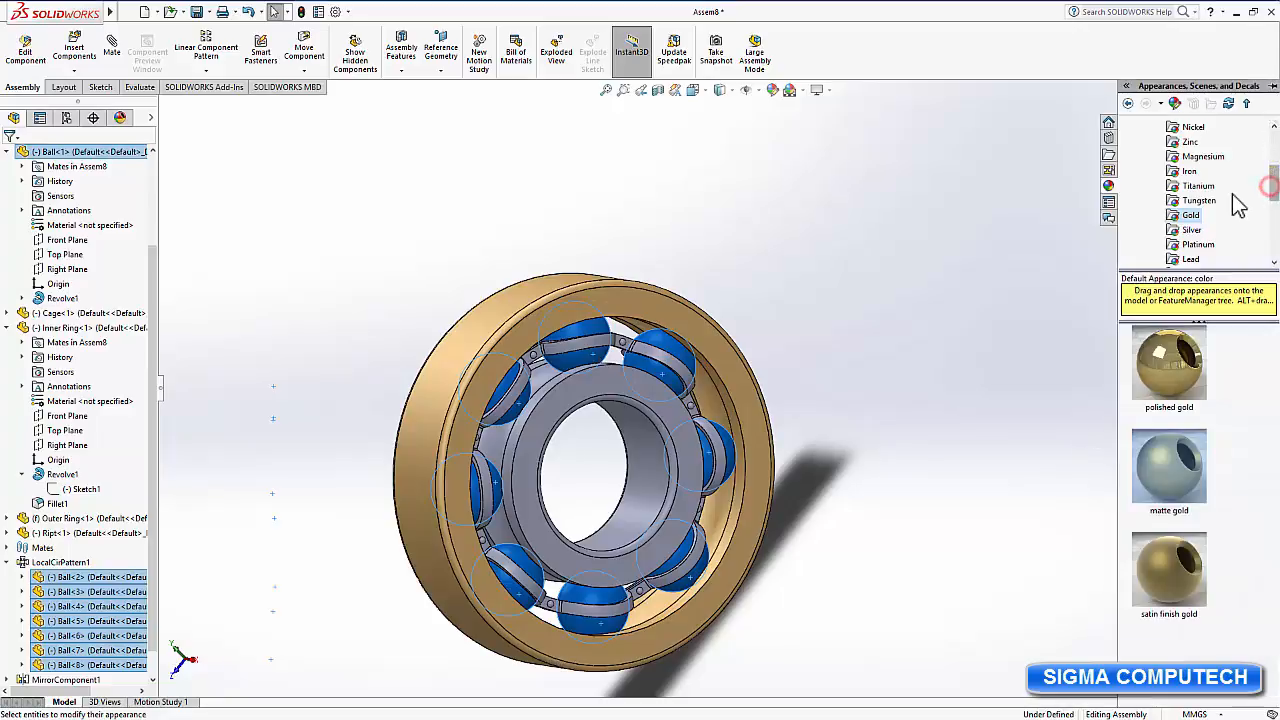
left_click(1188, 128)
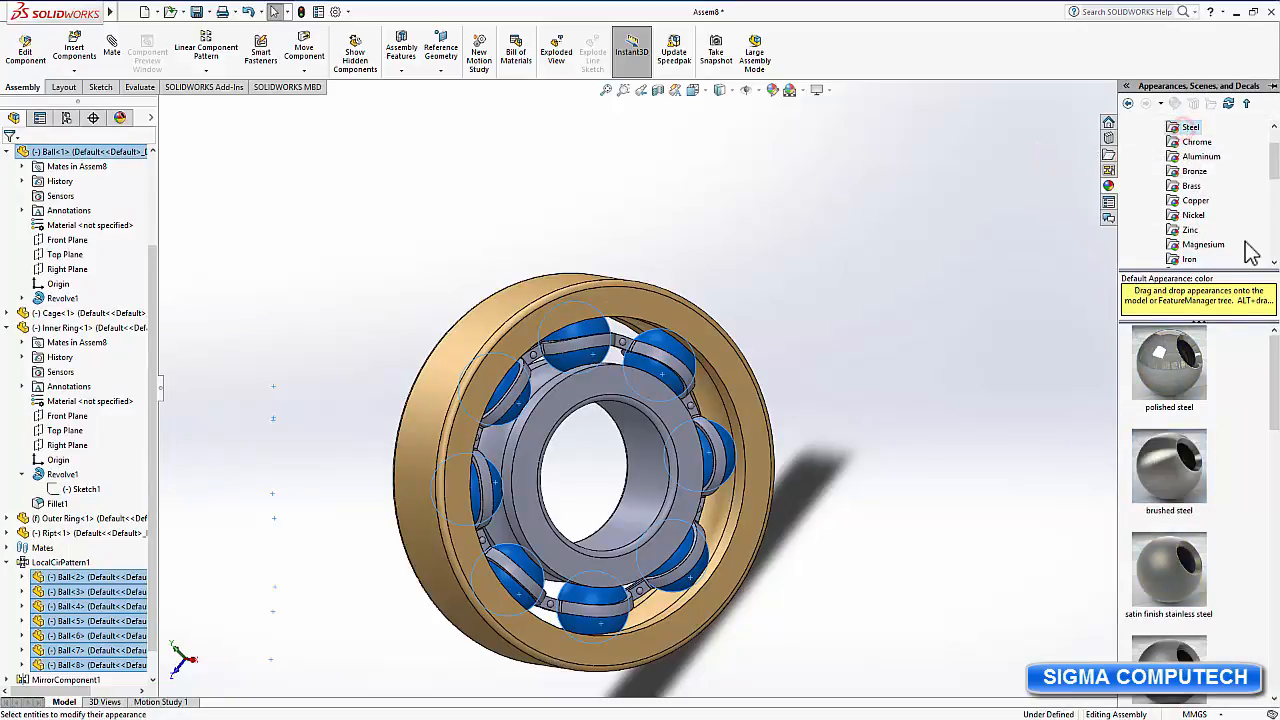
left_click(1169, 479)
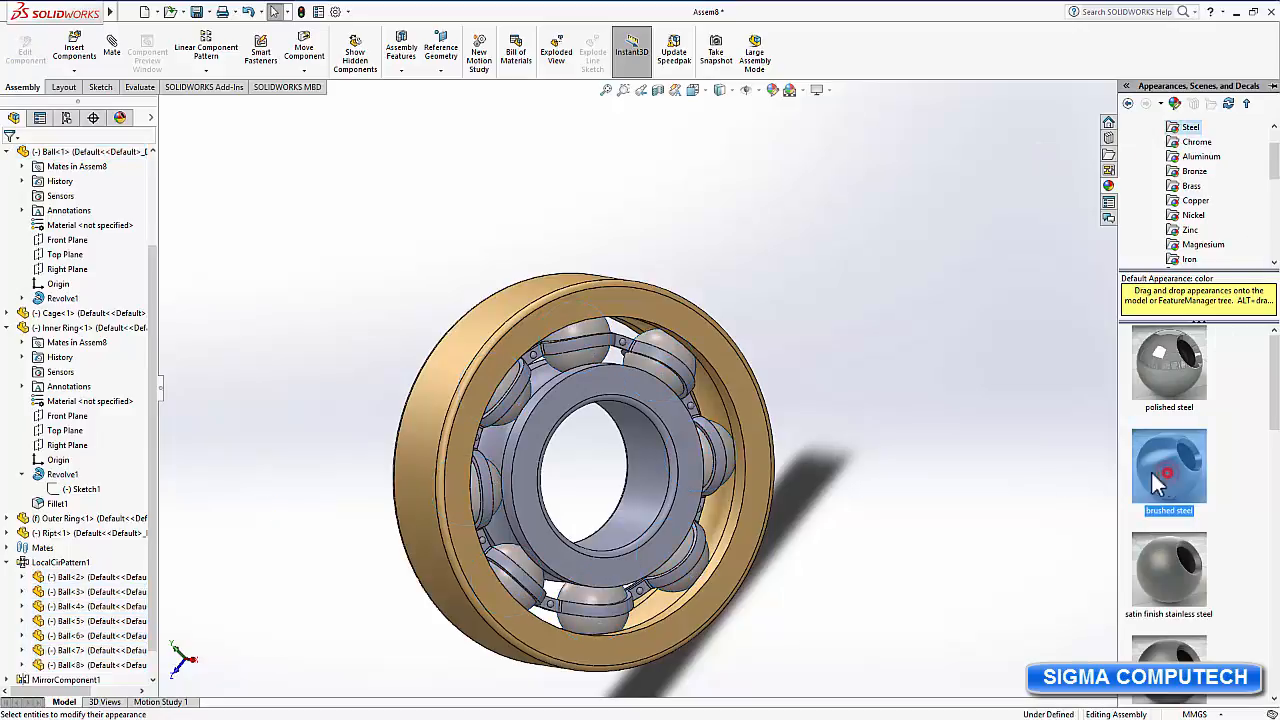
left_click(968, 453)
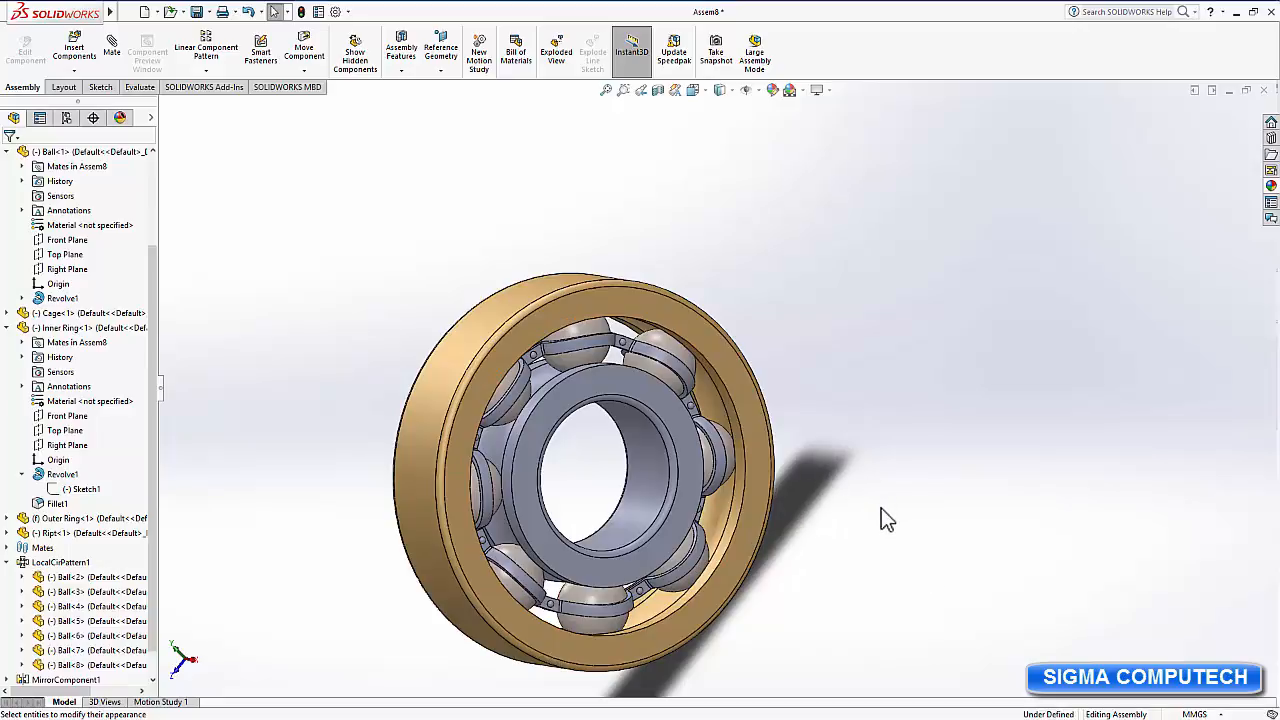
Apply the solid Red appearance to the inner ring's side faces, bore, bore edges and outer faces.
left_click(685, 434)
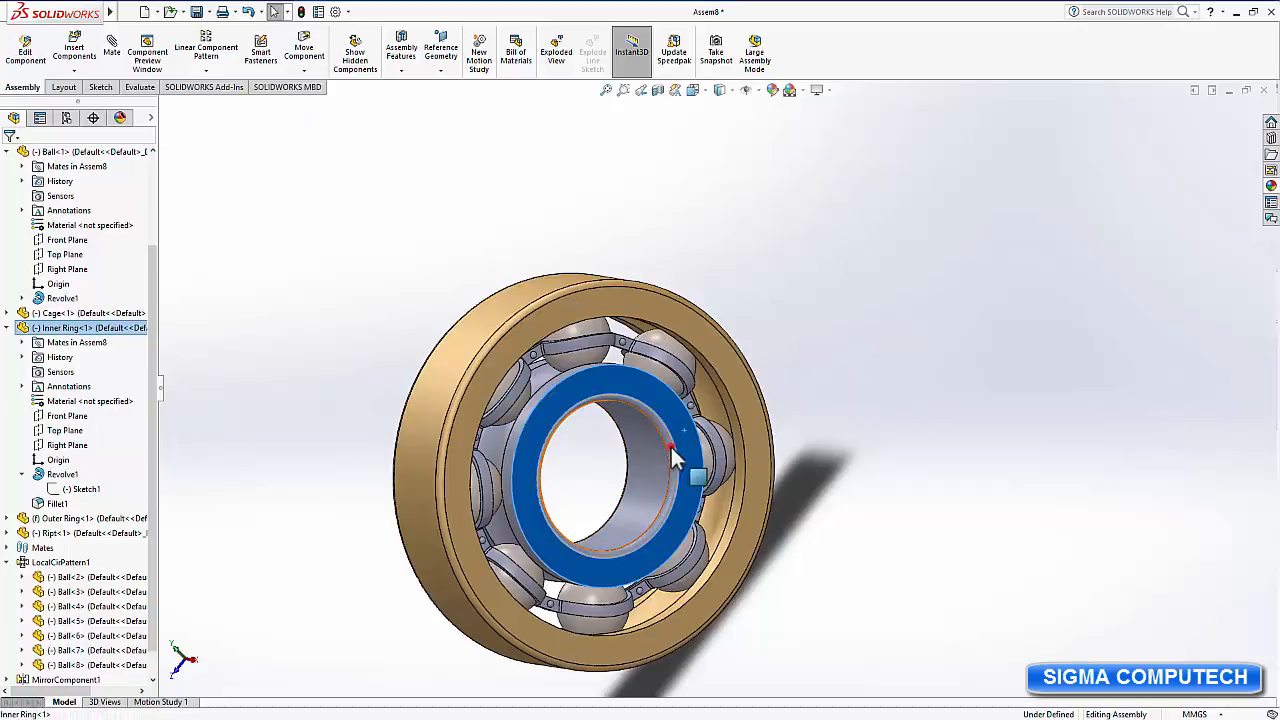
left_click(671, 445, "ctrl")
left_click(653, 462, "ctrl")
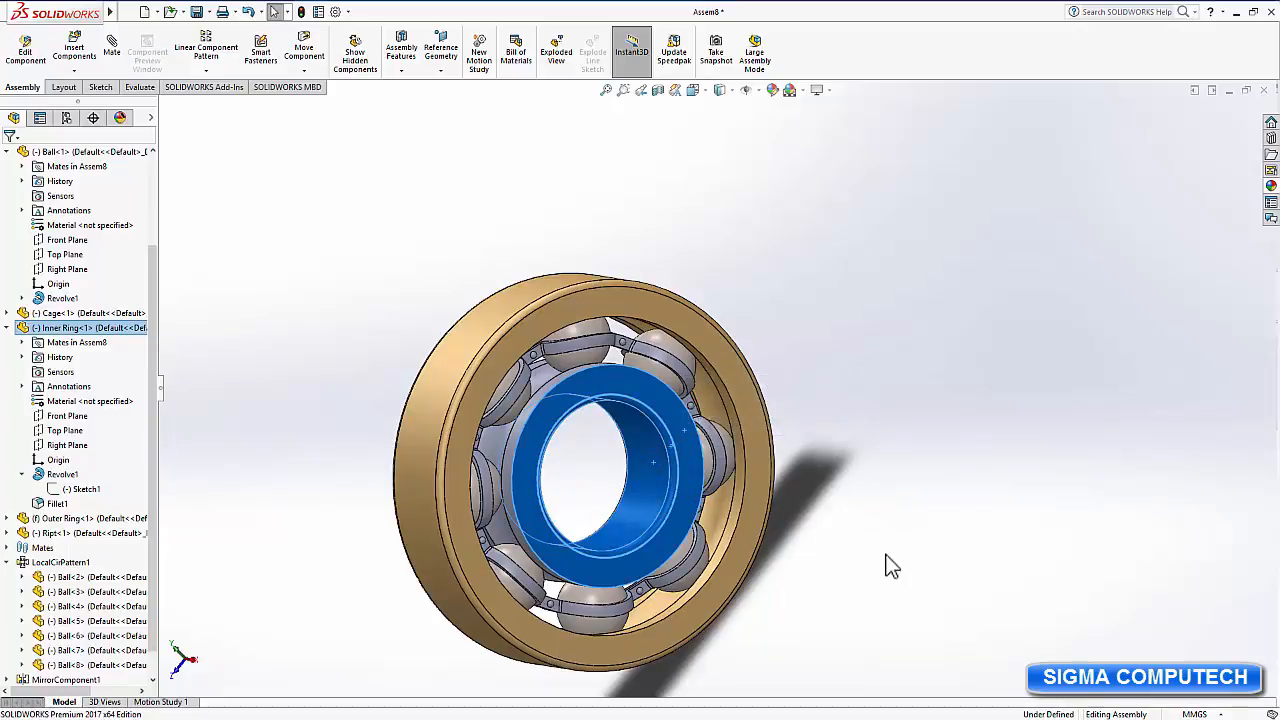
middle_click_drag(886, 563, 1014, 540)
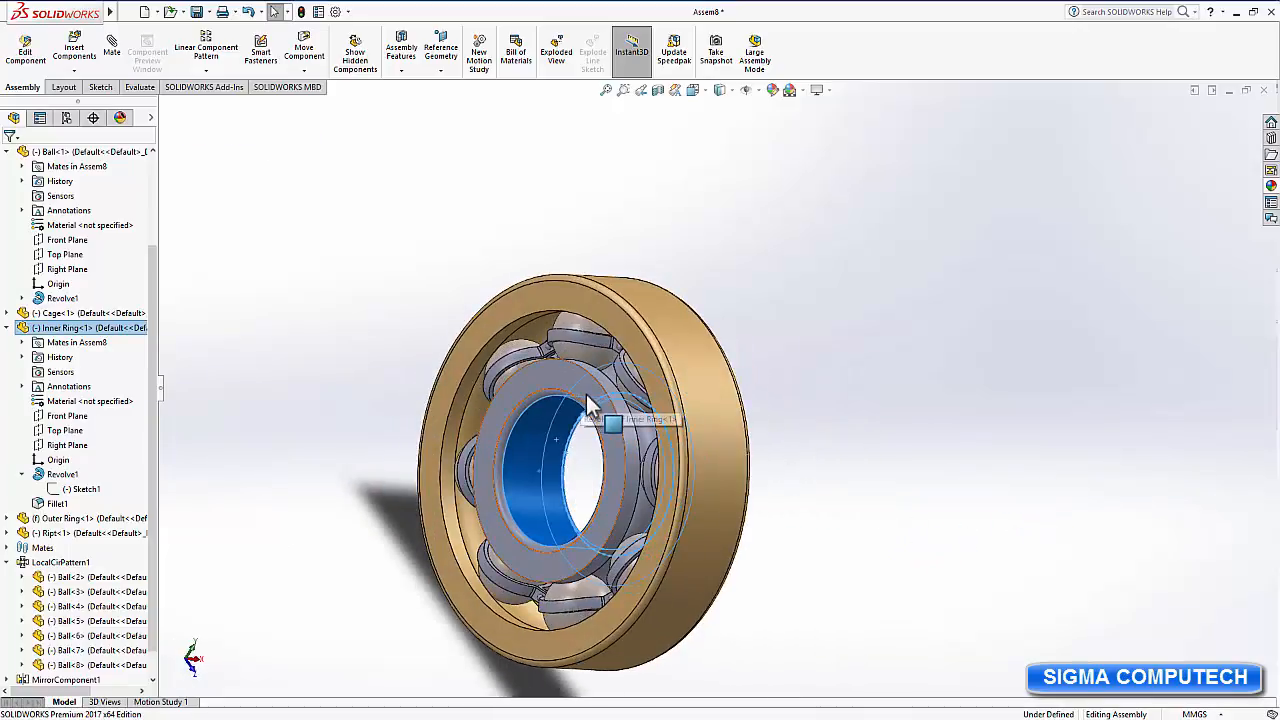
left_click(557, 428, "ctrl")
left_click_drag(527, 410, 665, 450)
middle_click_drag(890, 457, 728, 505)
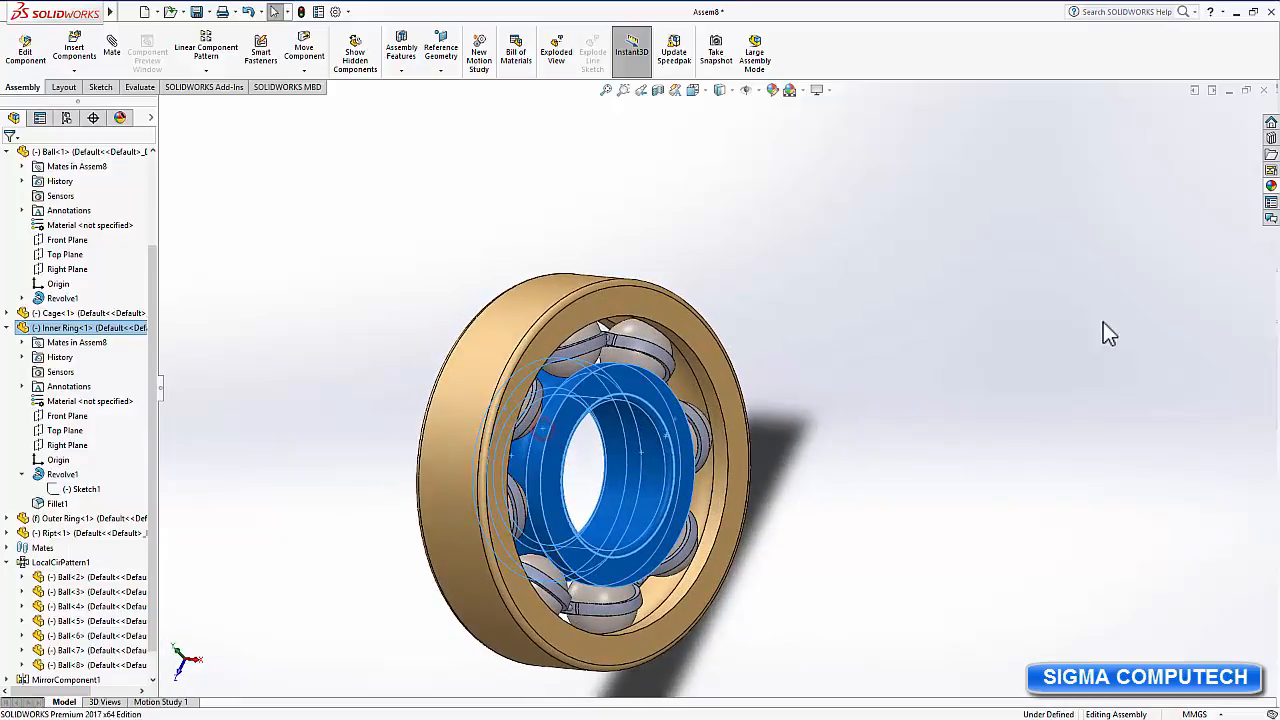
left_click(1274, 188)
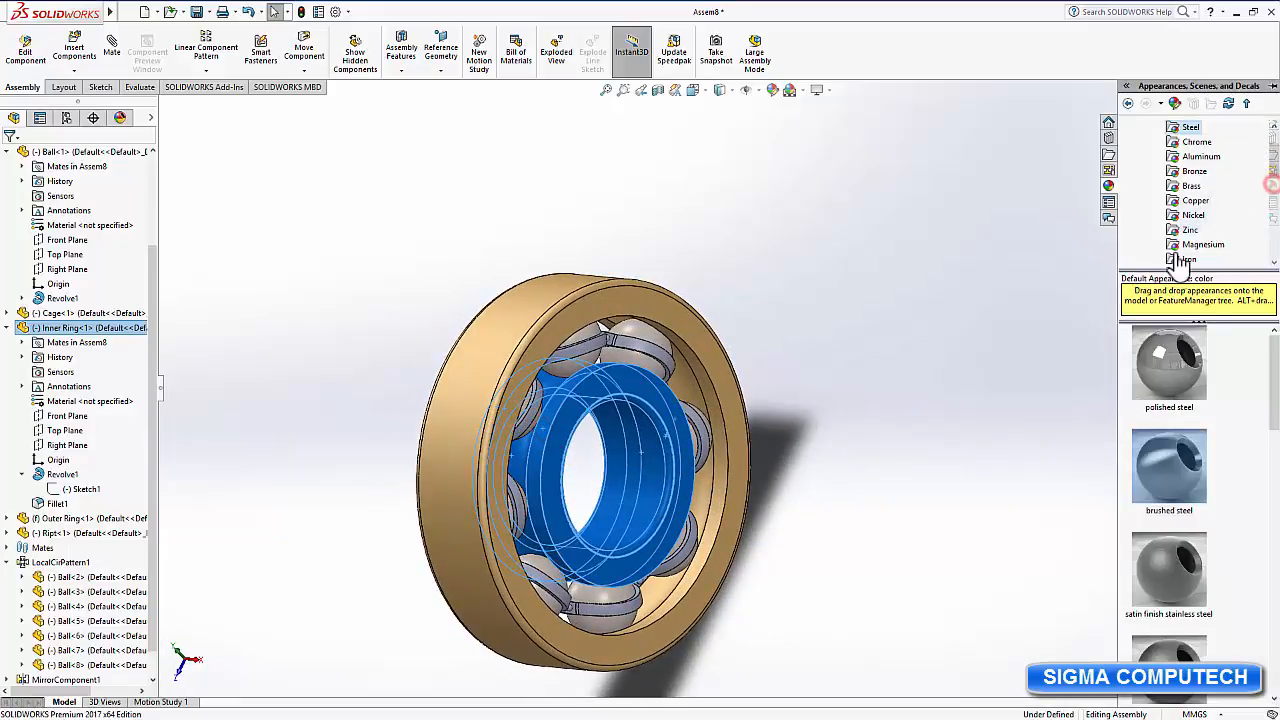
scroll(1205, 243, "down", 2)
scroll(1205, 245, "down", 3)
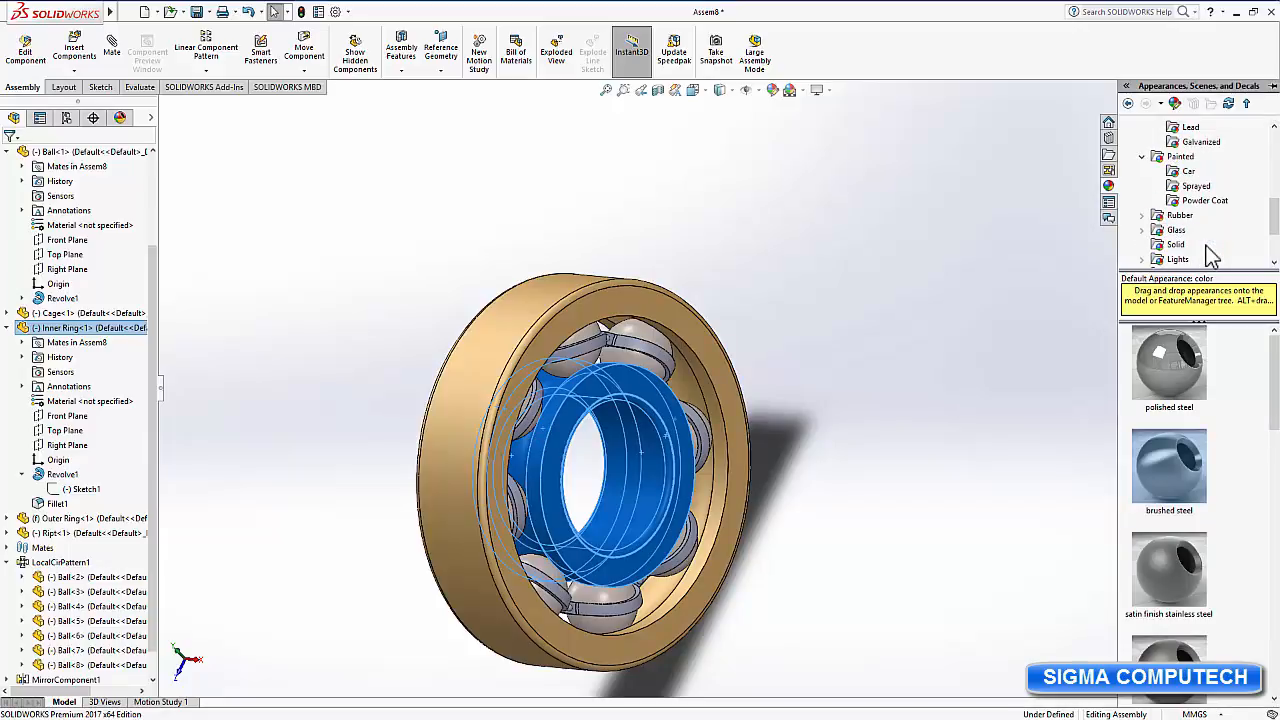
scroll(1212, 255, "down", 1)
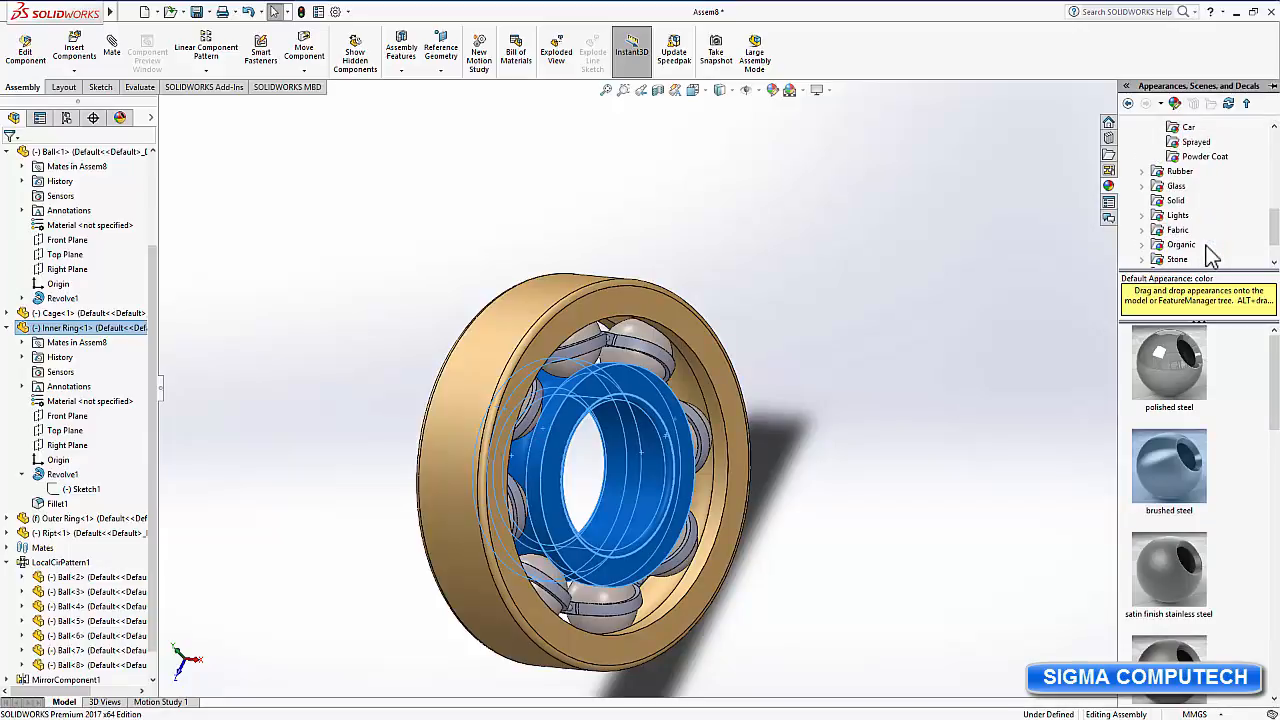
scroll(1212, 255, "up", 2)
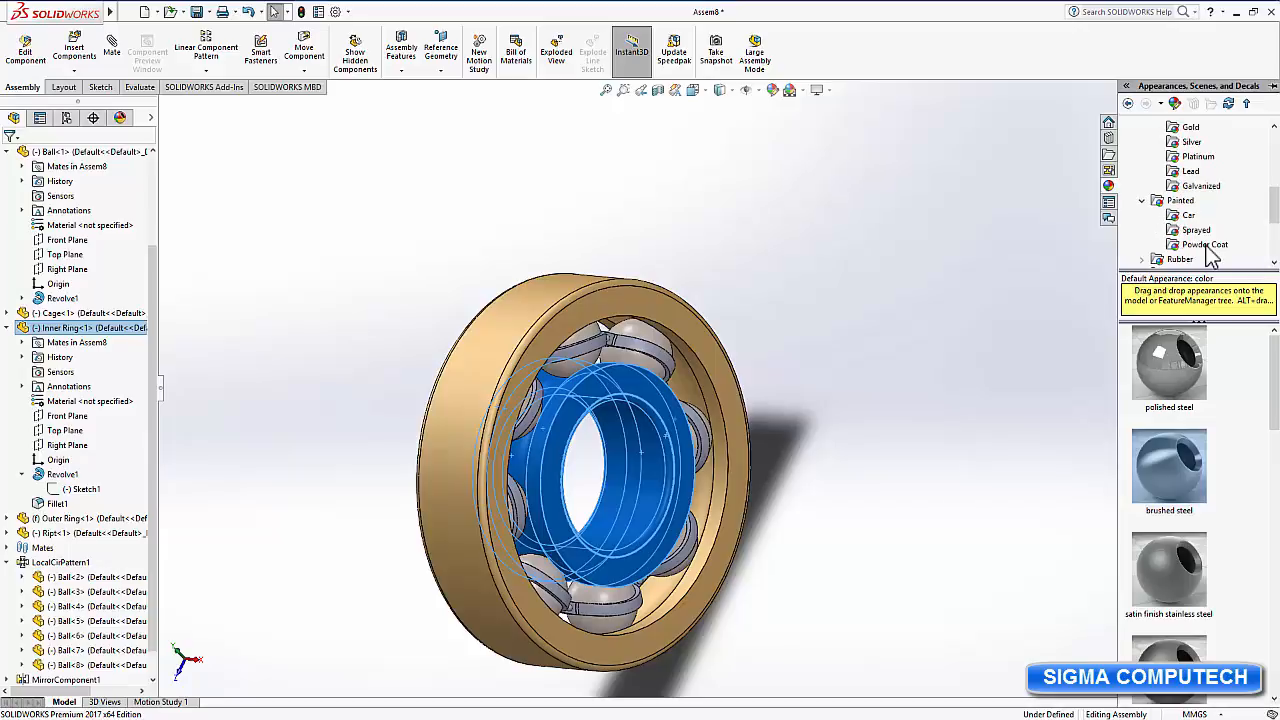
scroll(1210, 254, "up", 4)
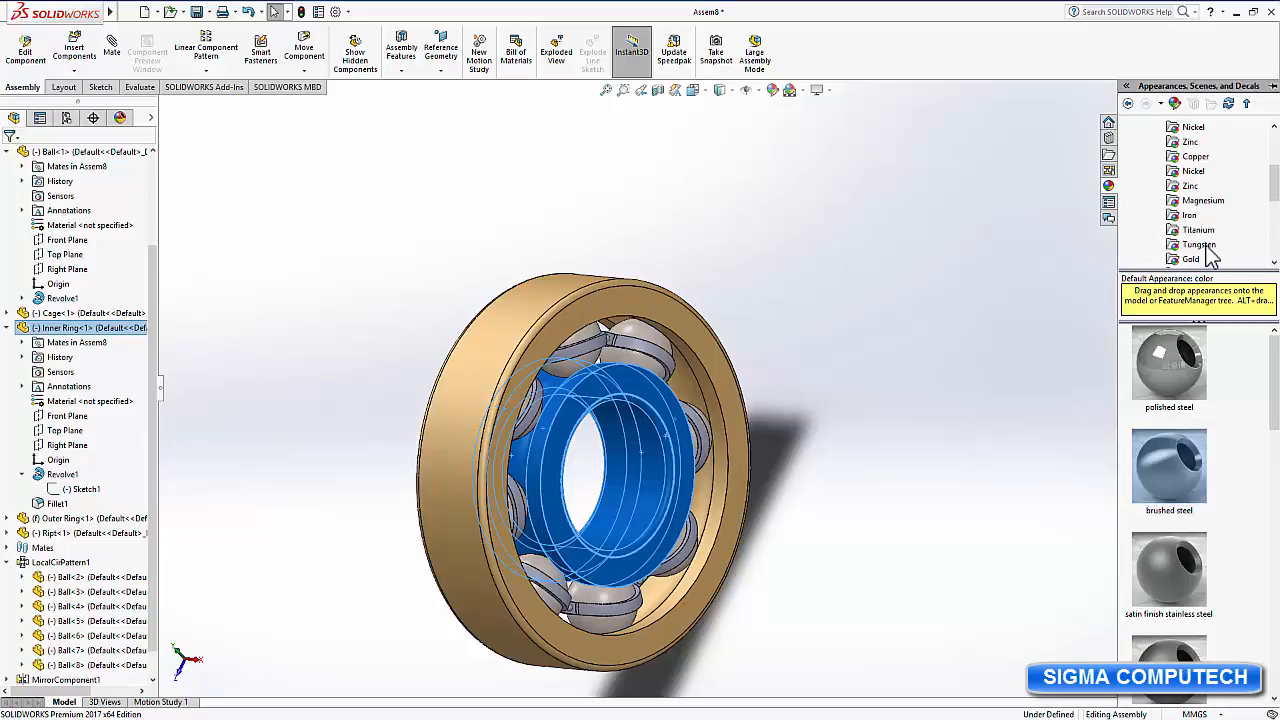
scroll(1212, 248, "down", 4)
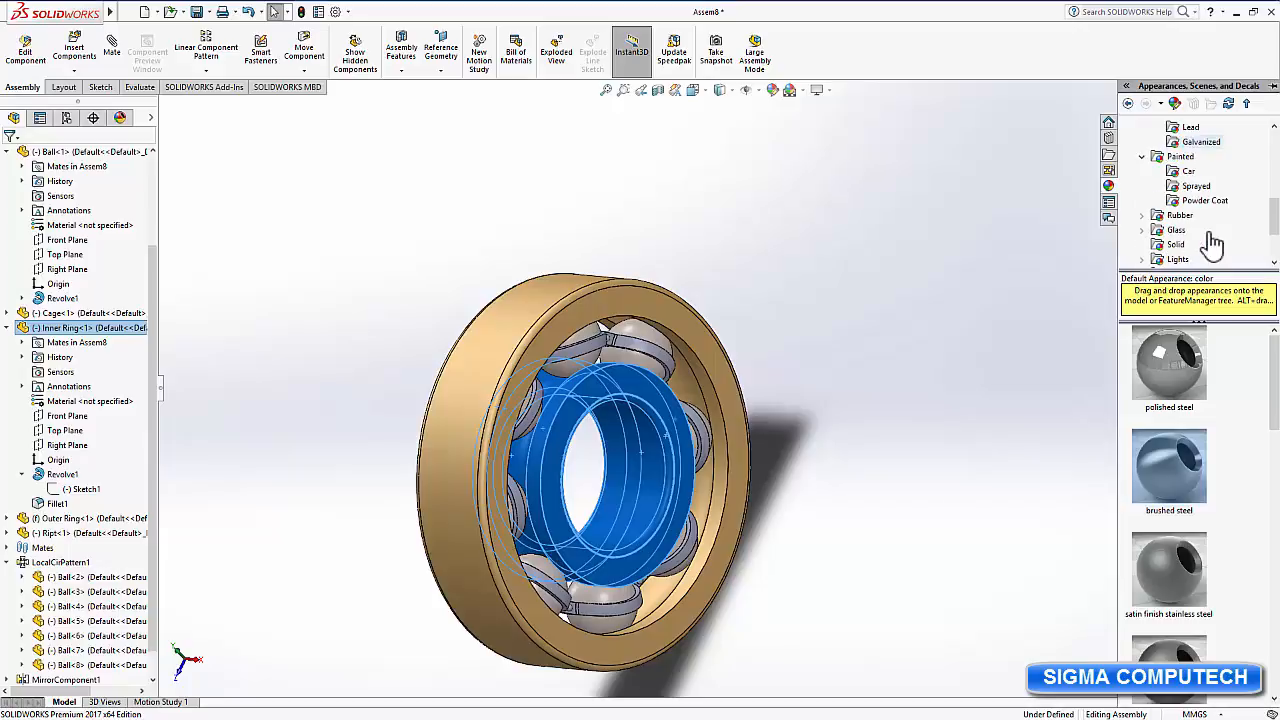
scroll(1212, 243, "down", 1)
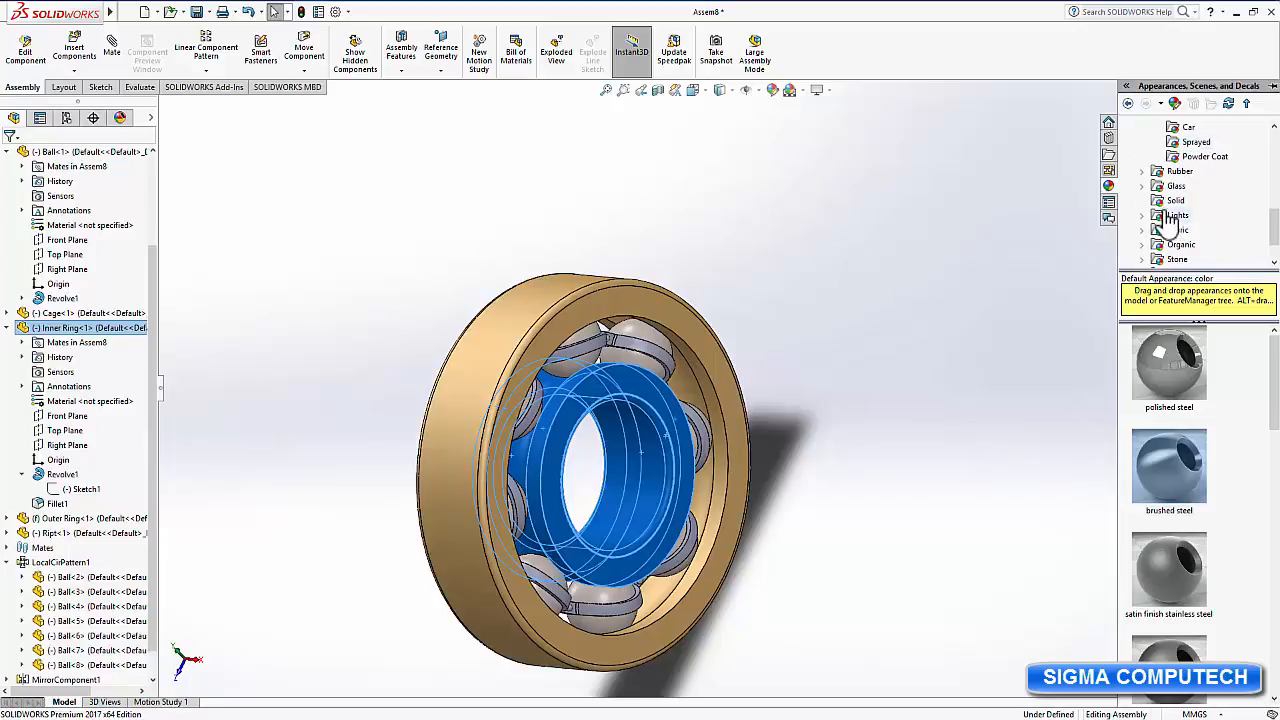
left_click(1168, 201)
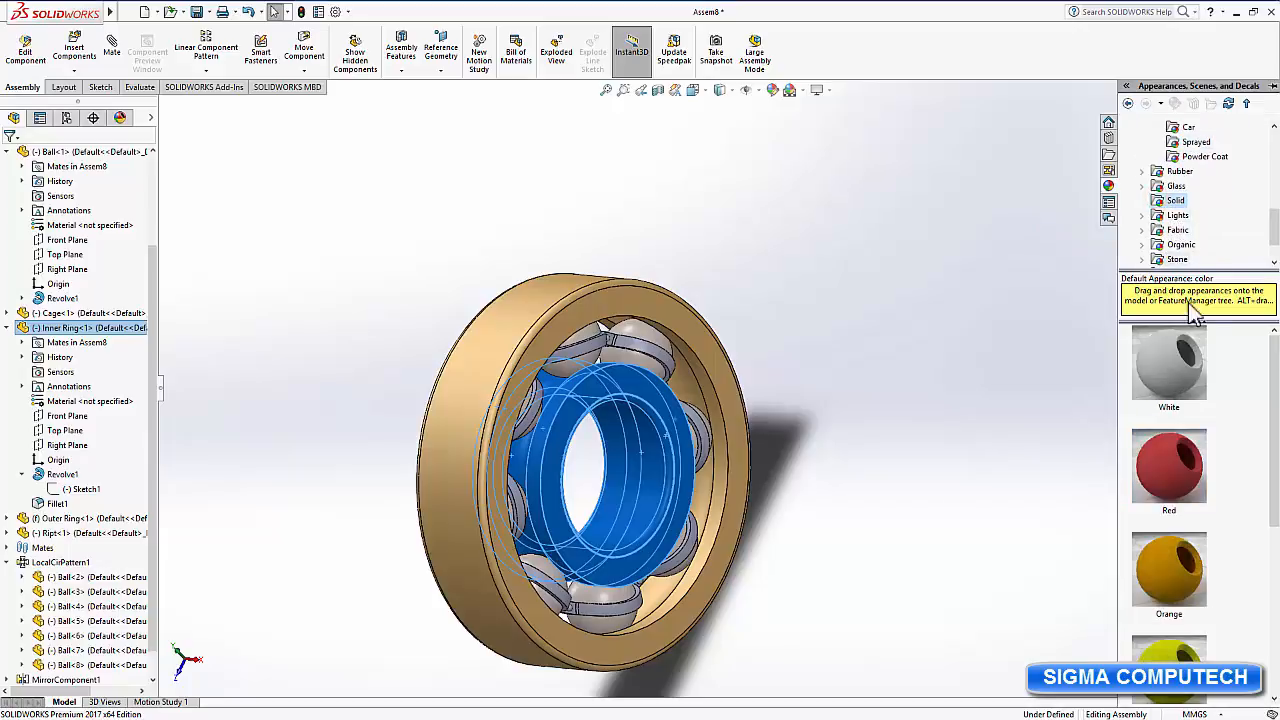
left_click(1179, 469)
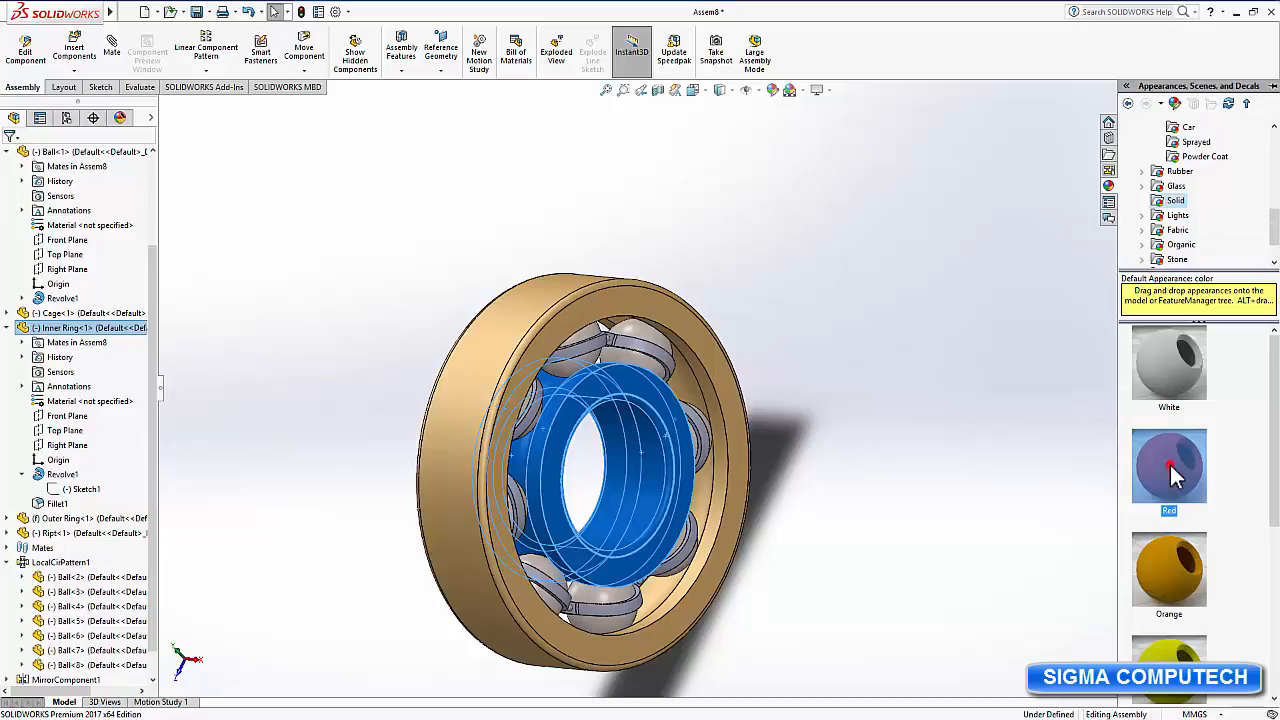
left_click(969, 431)
Apply a copper appearance to the head faces of all eight rivets around the cage.
middle_click_drag(888, 446, 824, 447)
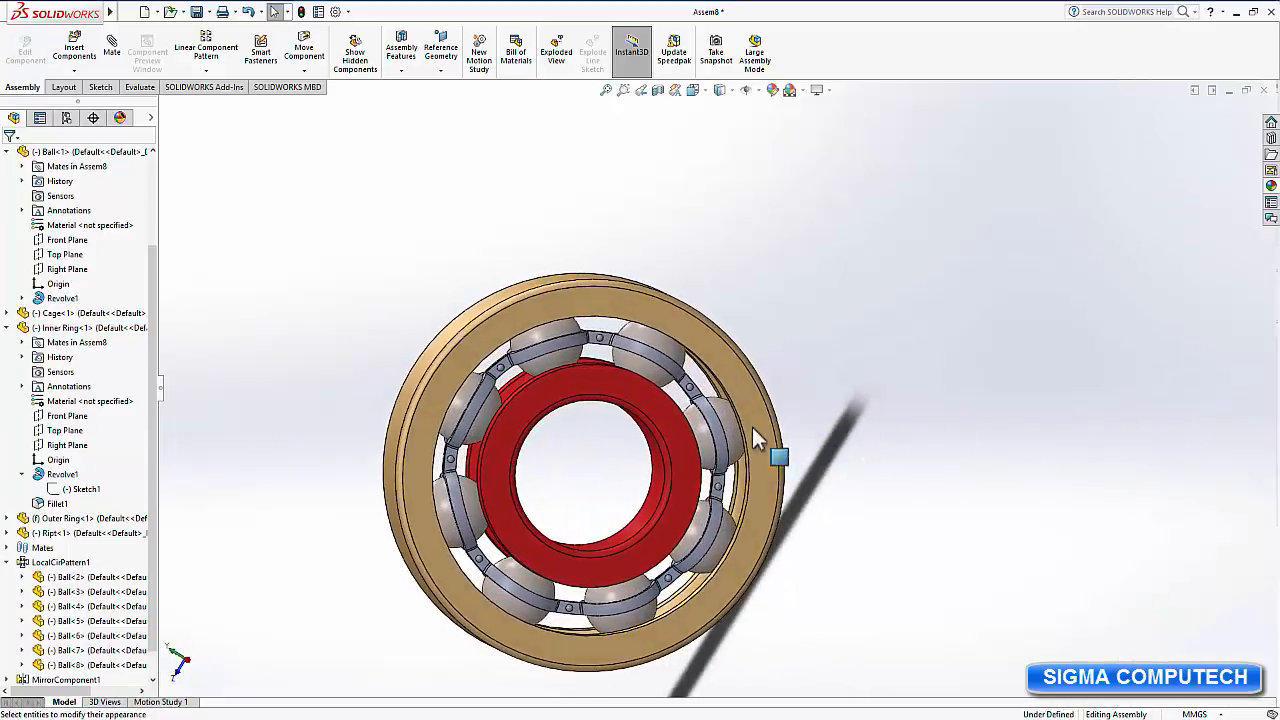
left_click(689, 388)
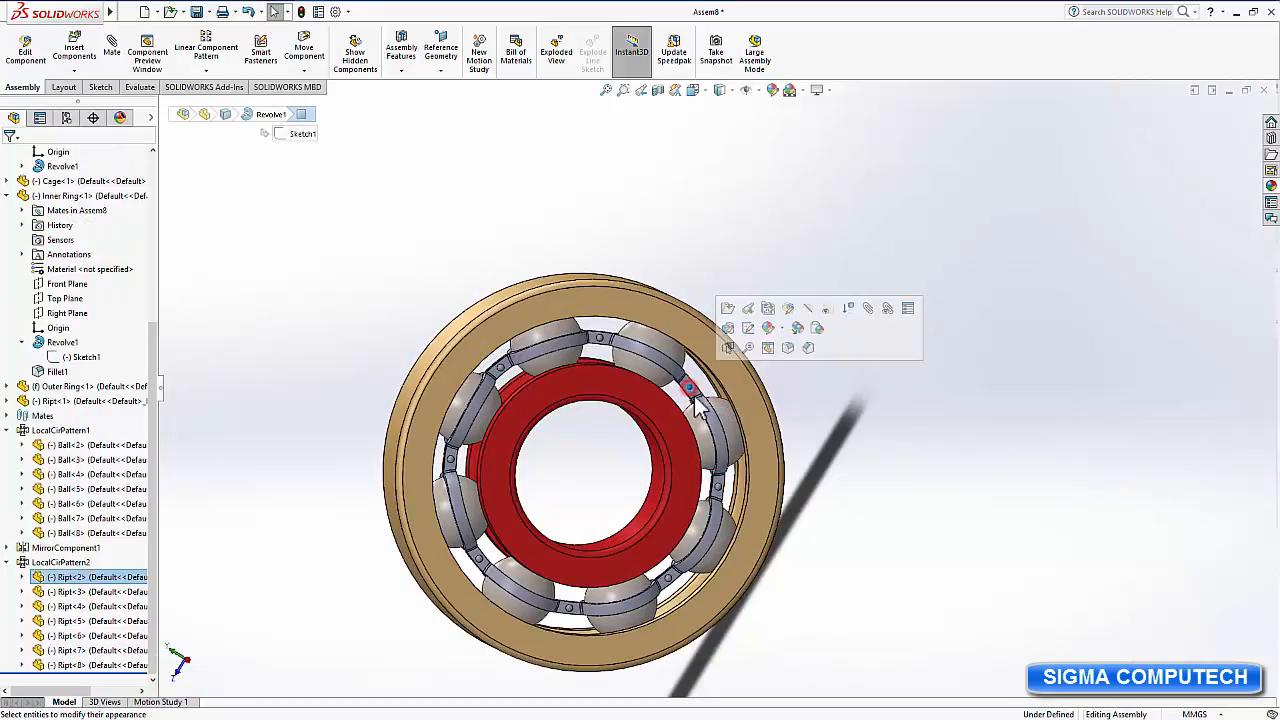
left_click(717, 487, "ctrl")
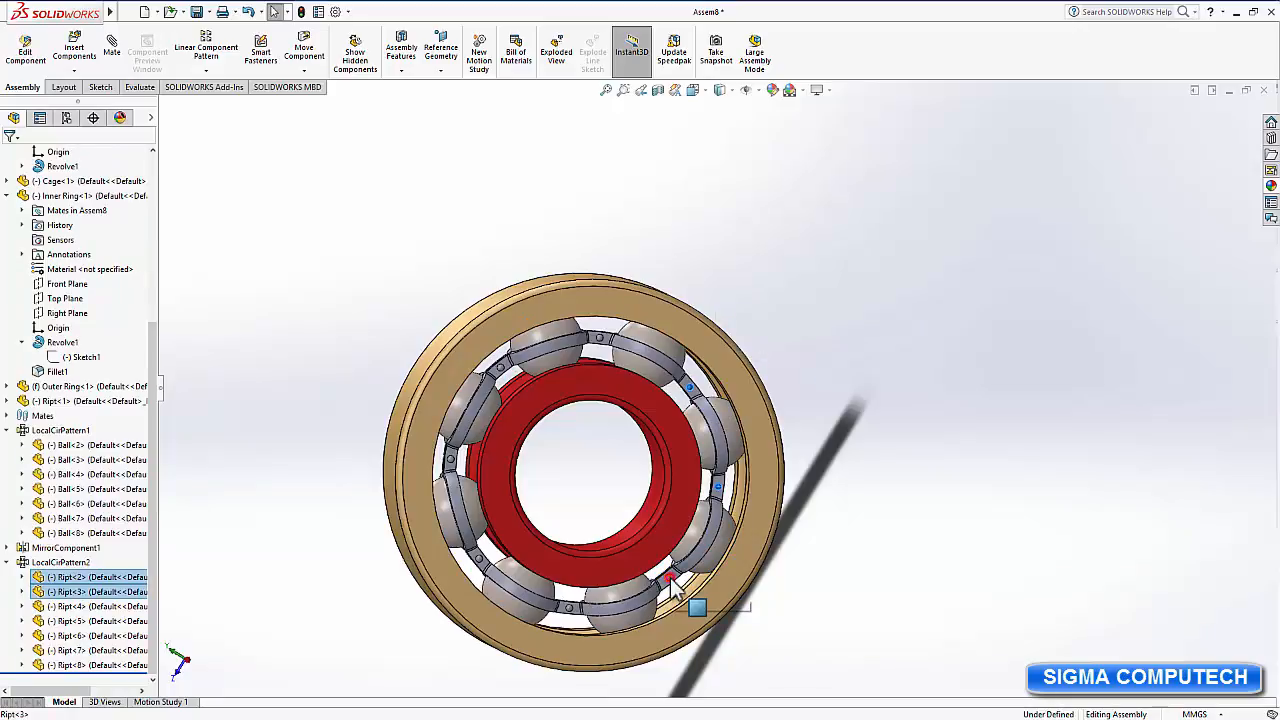
left_click(667, 579, "ctrl")
left_click(571, 610, "ctrl")
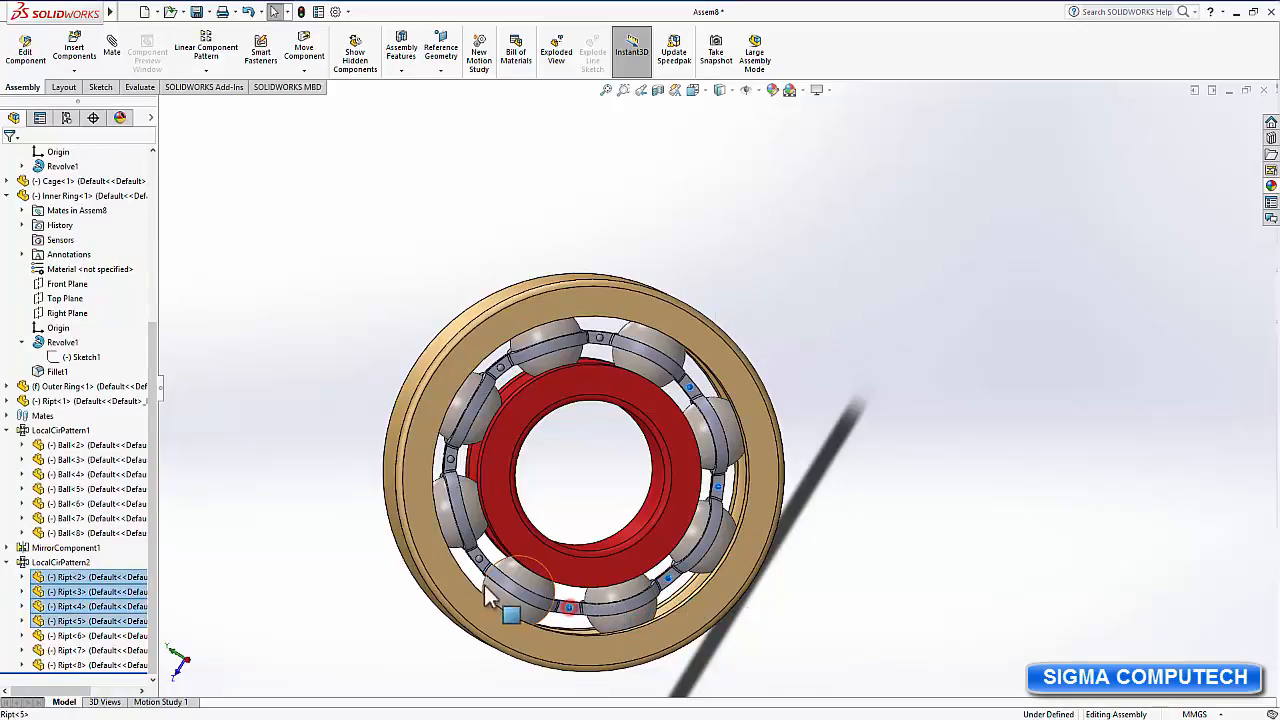
left_click(479, 562, "ctrl")
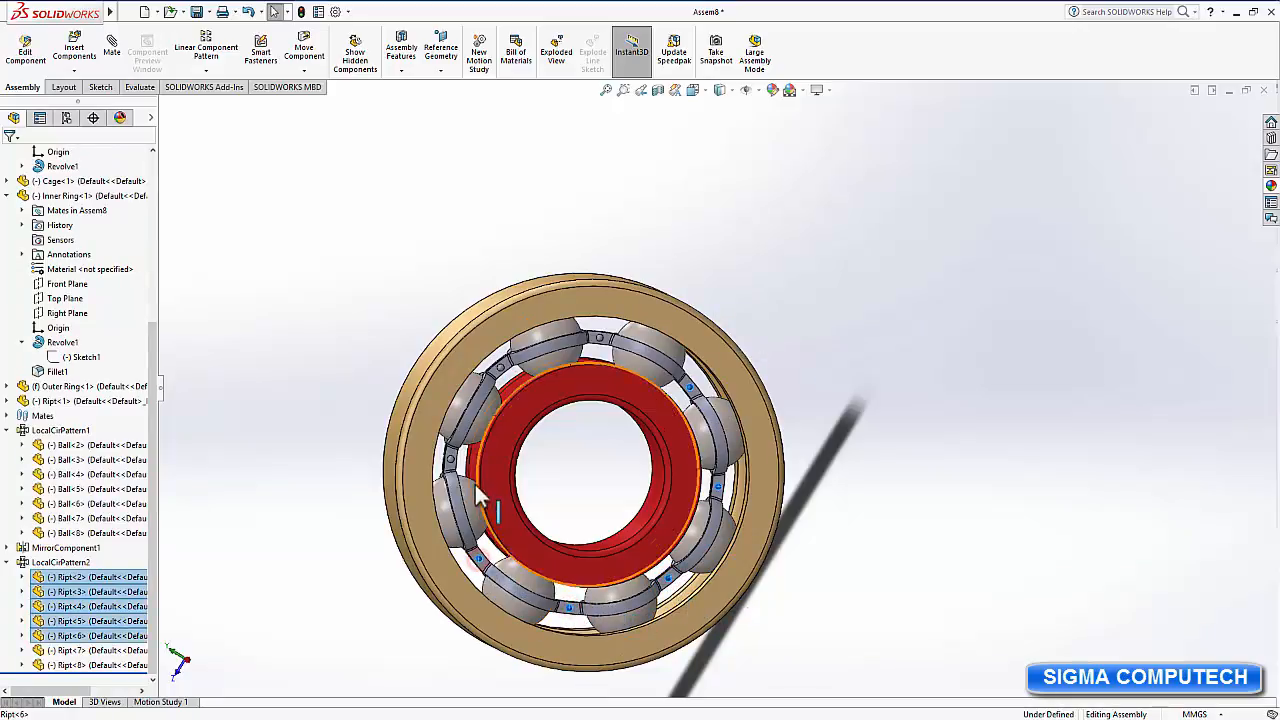
left_click(451, 463, "ctrl")
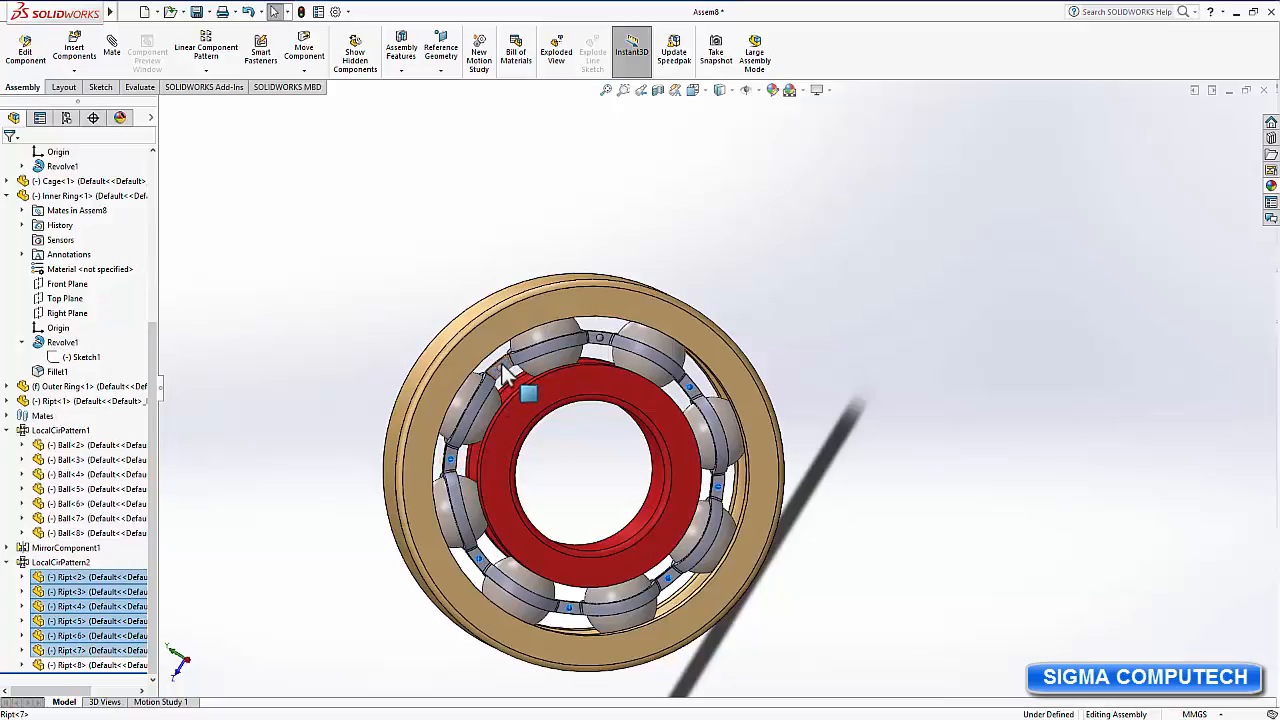
left_click(500, 370, "ctrl")
left_click(607, 345)
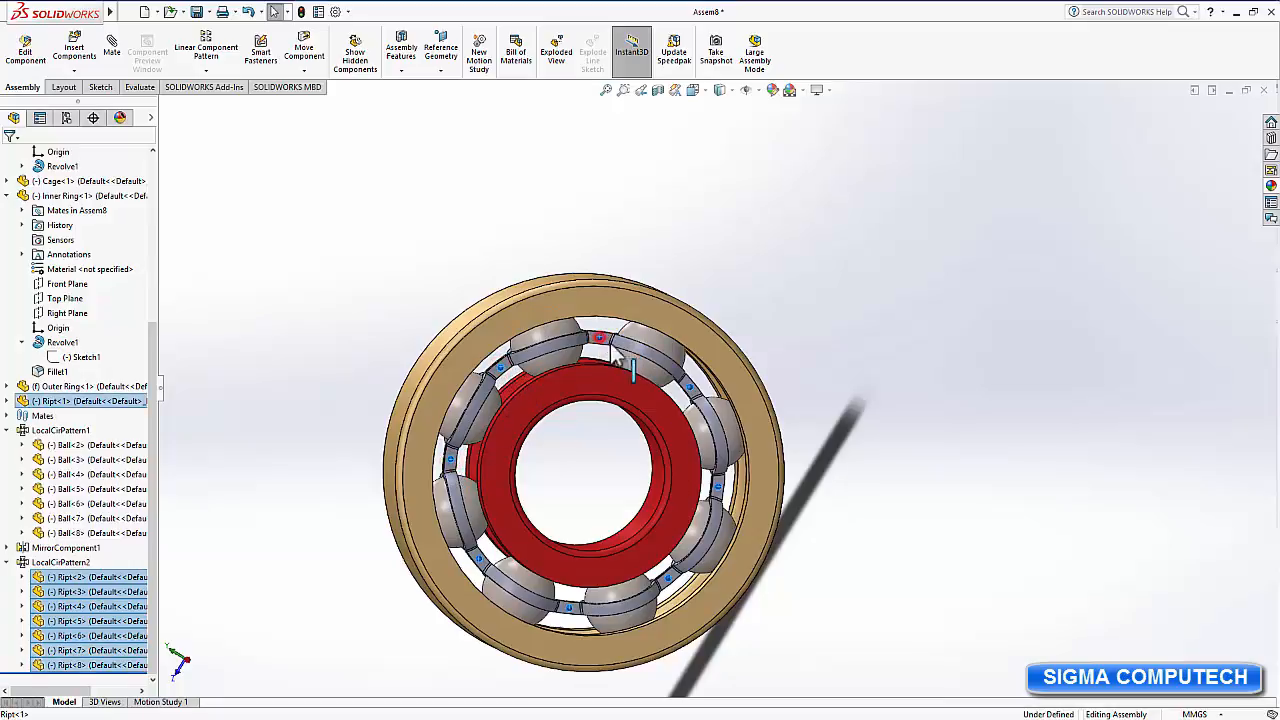
middle_click_drag(978, 412, 789, 563)
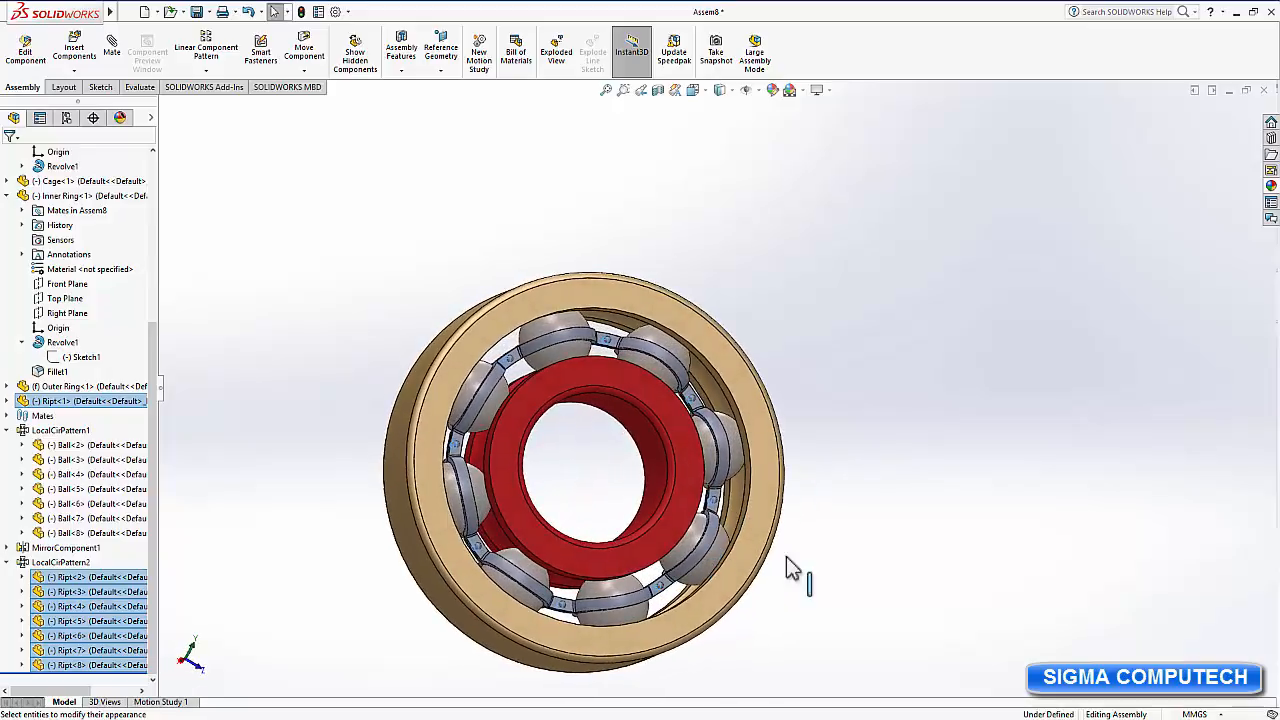
middle_click_drag(923, 483, 911, 500)
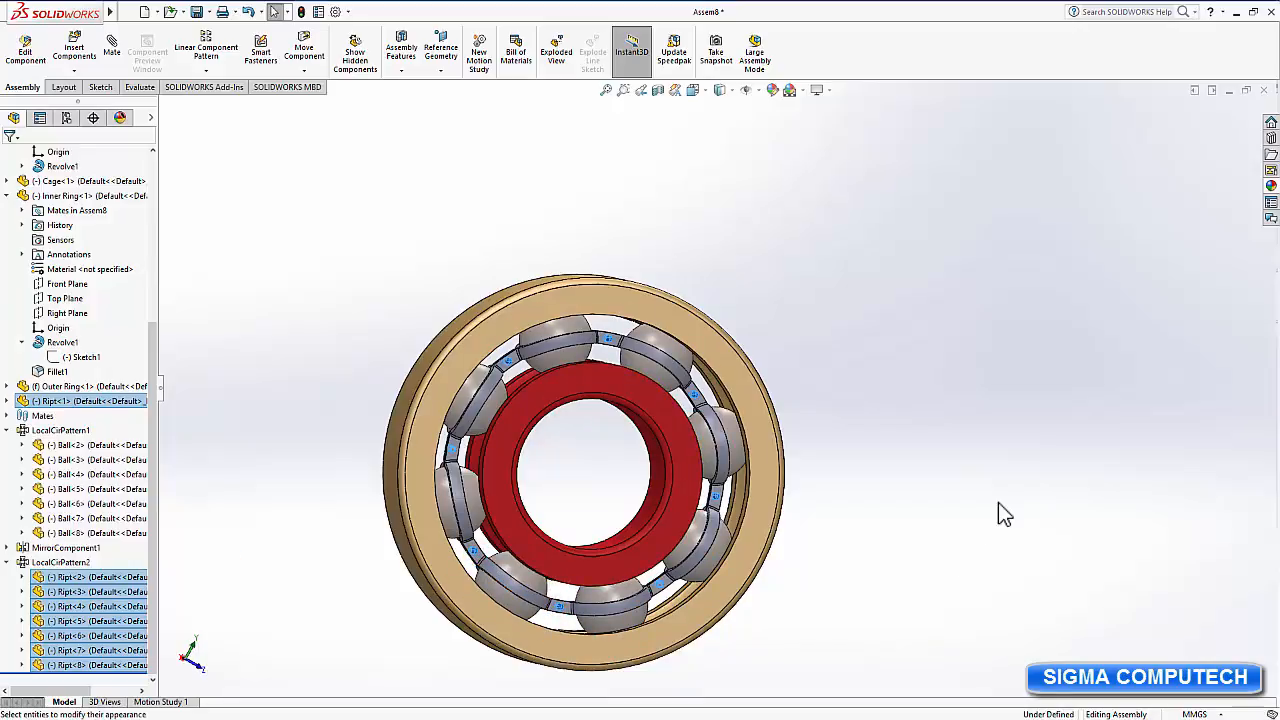
left_click(1271, 186)
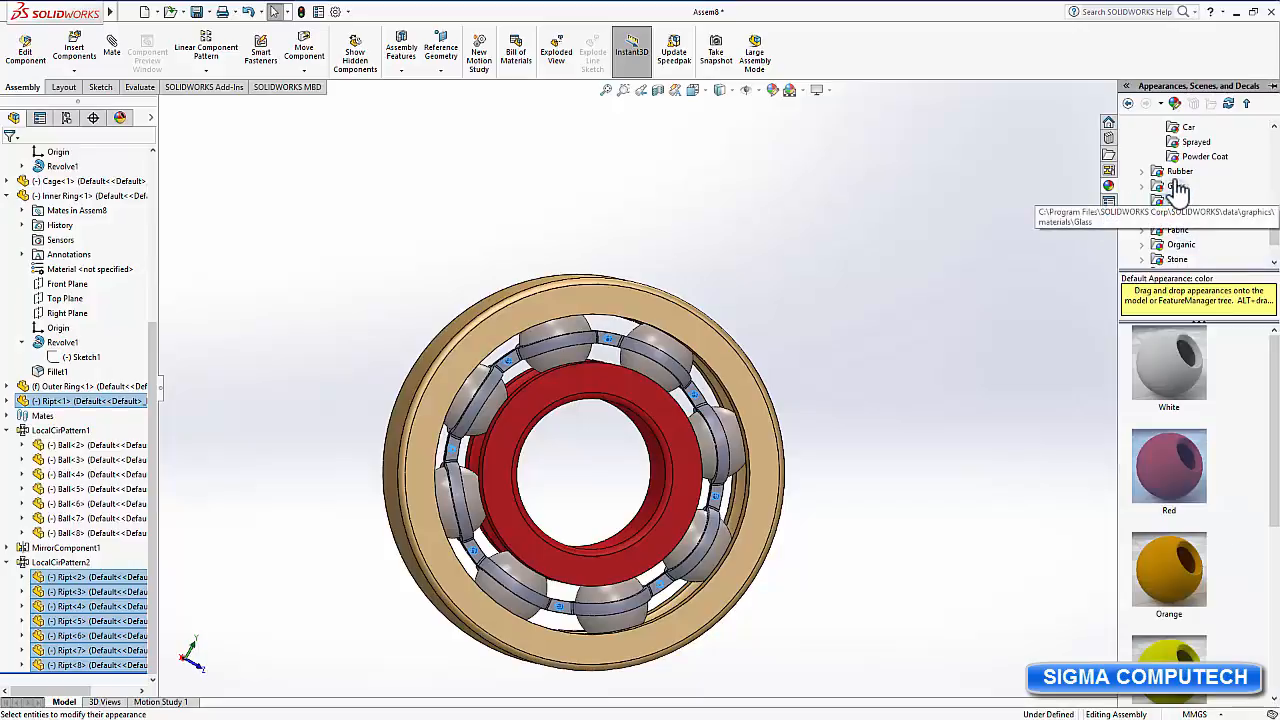
scroll(1170, 188, "up", 4)
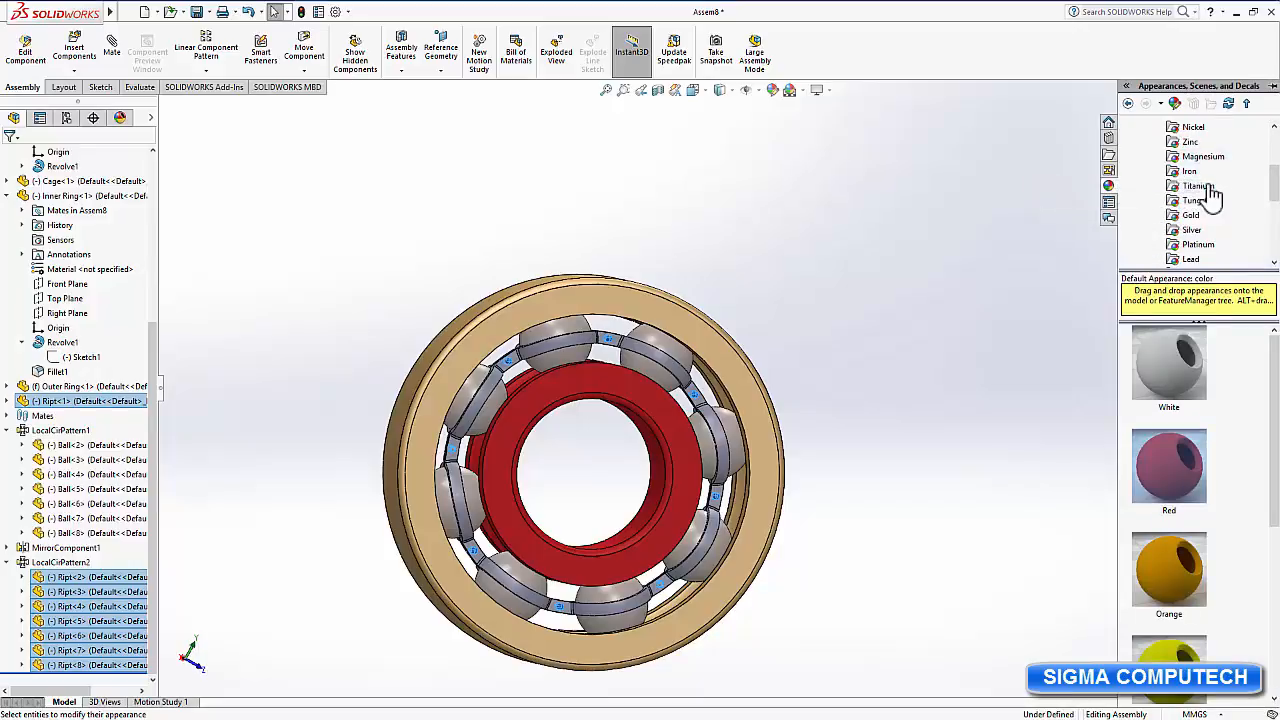
scroll(1216, 243, "down", 1)
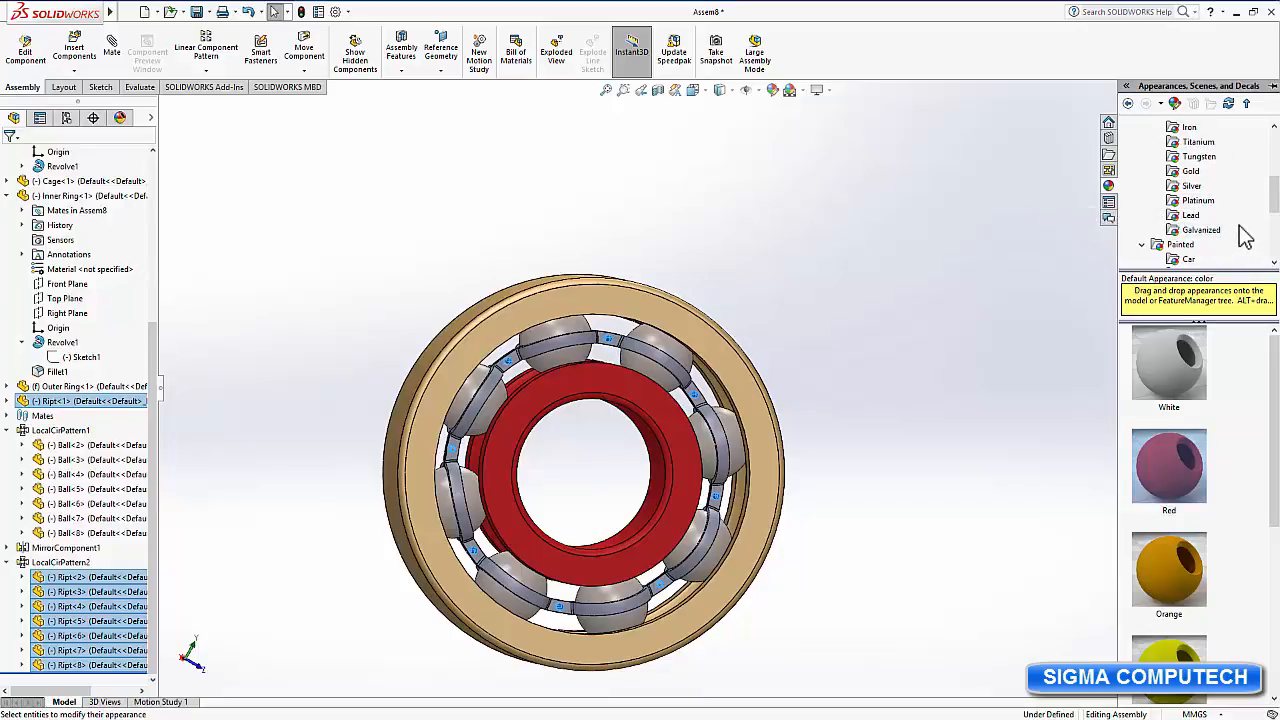
scroll(1245, 237, "up", 2)
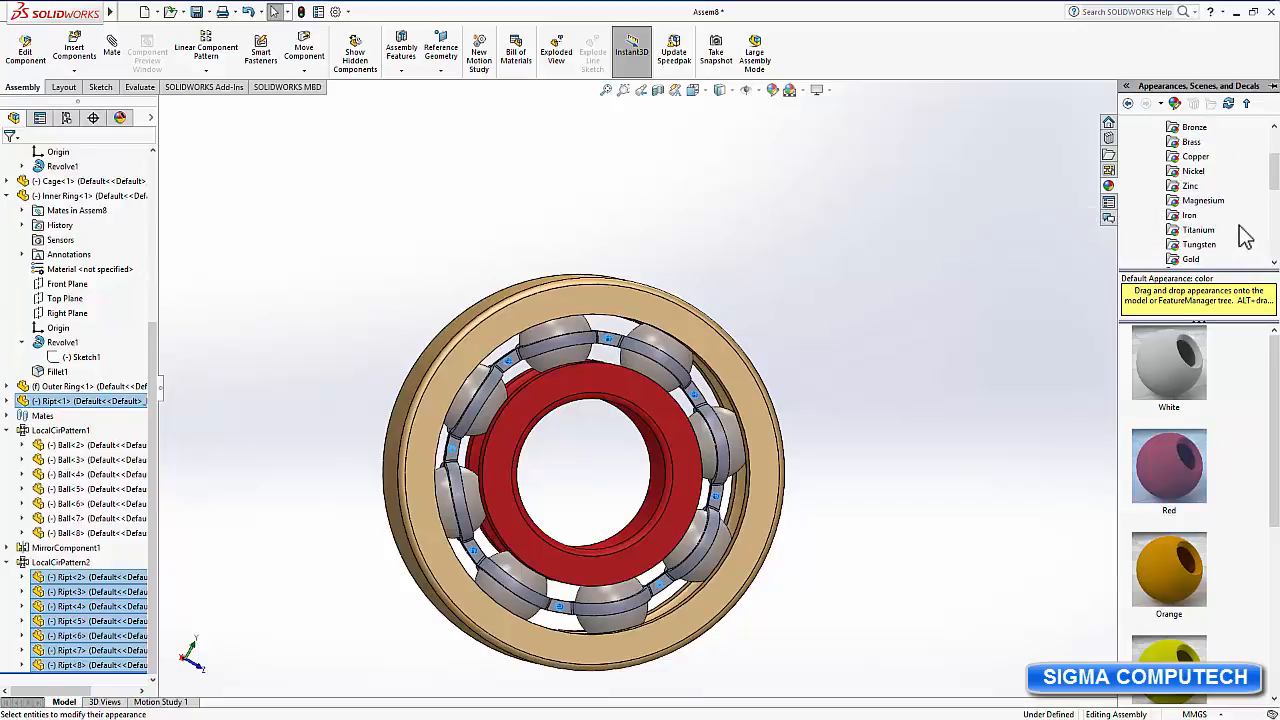
left_click(1195, 157)
left_click(1169, 468)
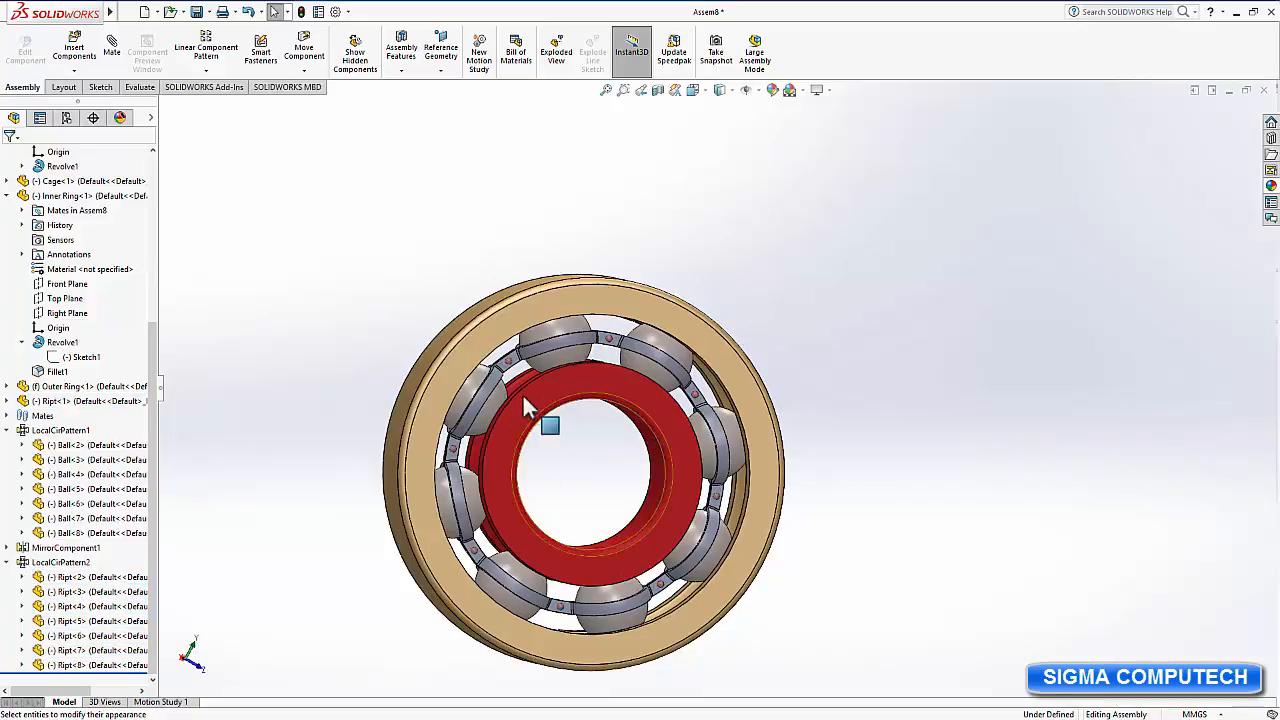
Examine the coloured bearing up close, edge-on and from its side face, checking the rings, balls, cage and rivets.
scroll(527, 395, "up", 3)
scroll(560, 385, "down", 5)
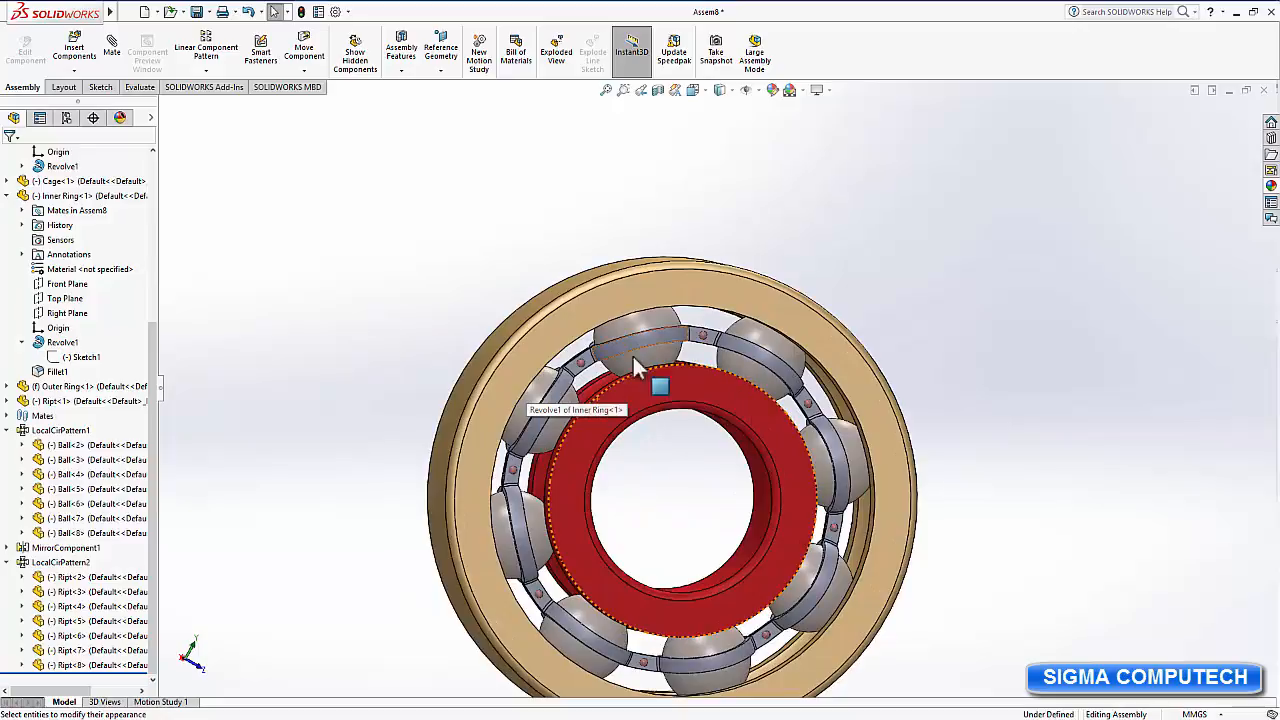
scroll(1053, 533, "up", 2)
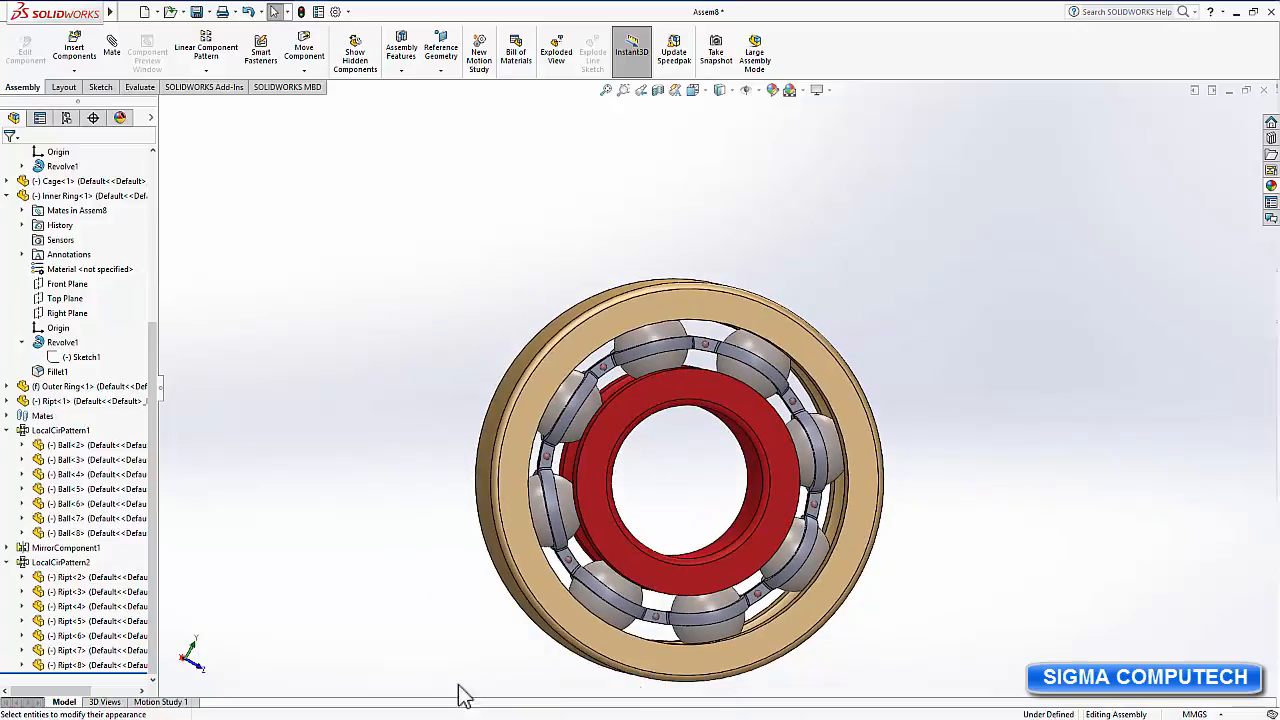
left_click(197, 666)
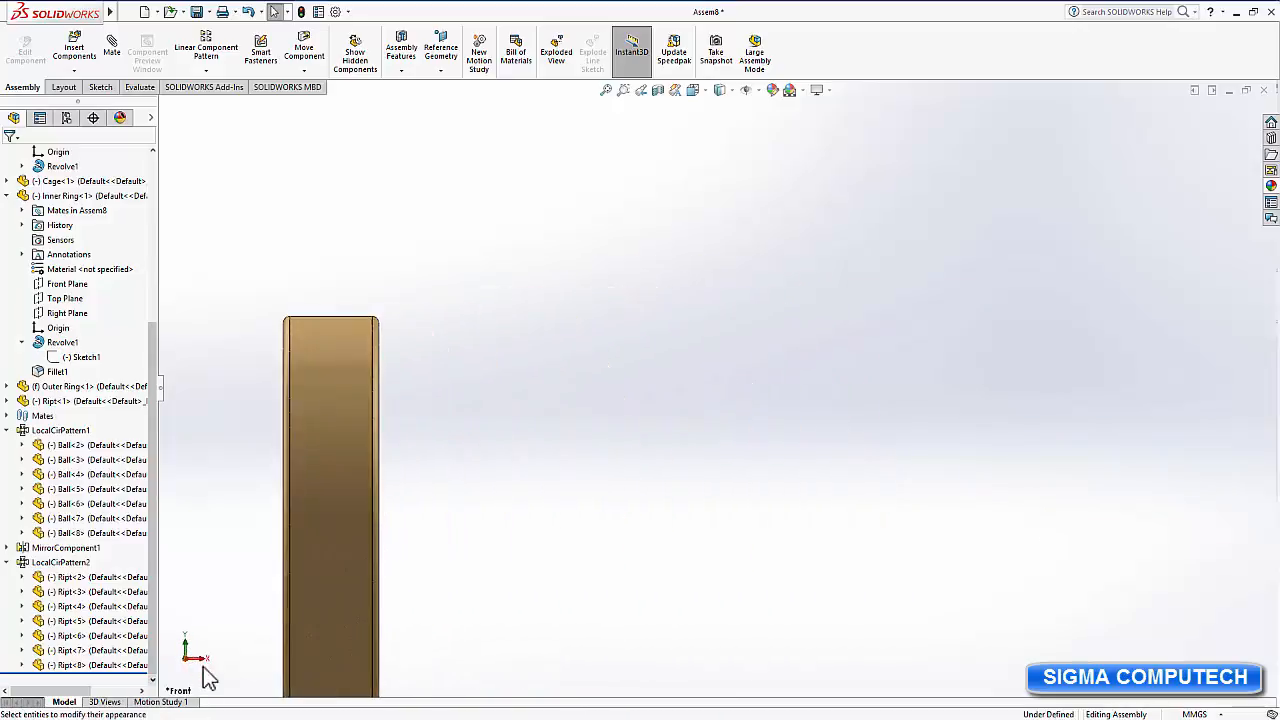
middle_click_drag(586, 646, 423, 640)
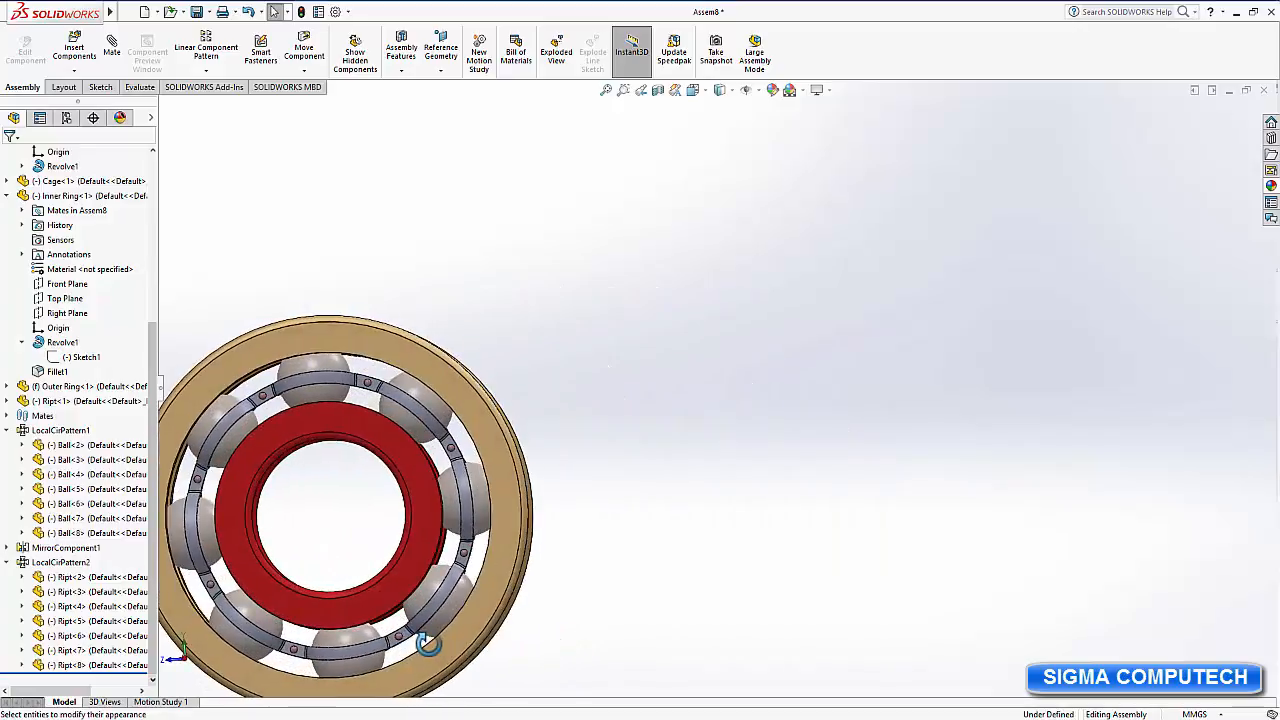
middle_click_drag(617, 632, 874, 529, "ctrl")
scroll(874, 529, "down", 2)
scroll(811, 531, "down", 2)
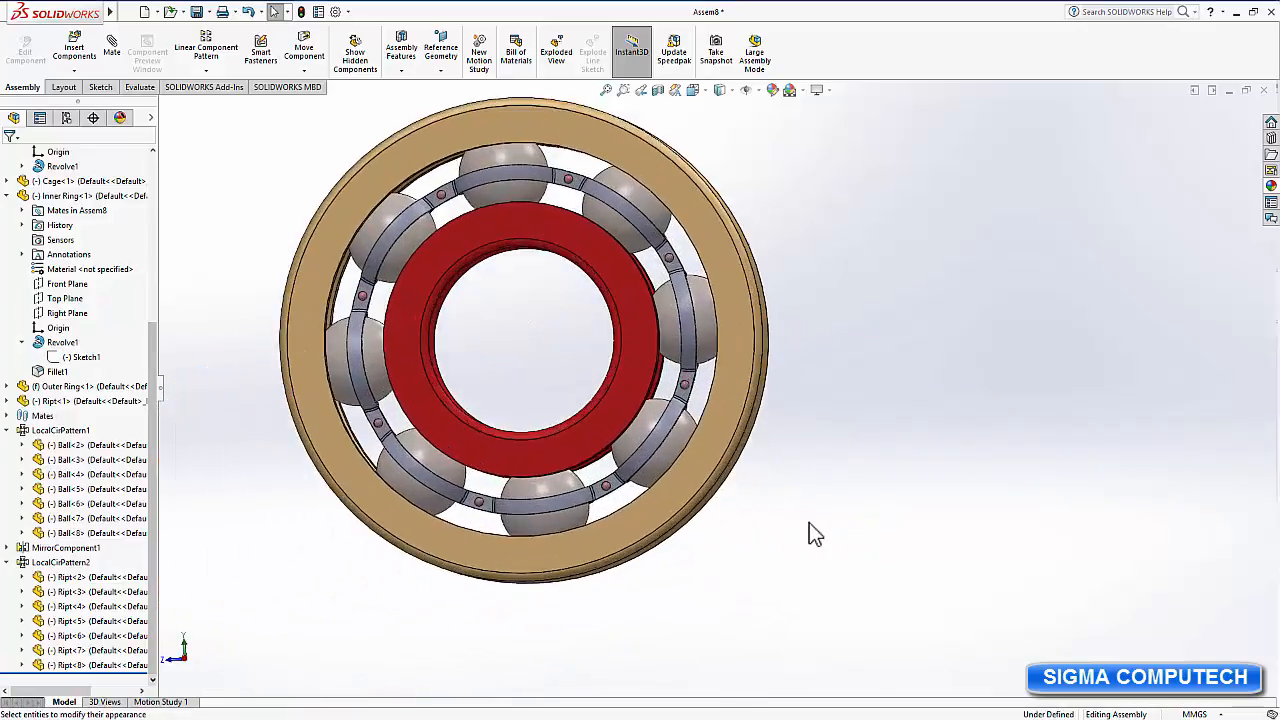
scroll(812, 533, "up", 1)
middle_click_drag(862, 391, 998, 440, "ctrl")
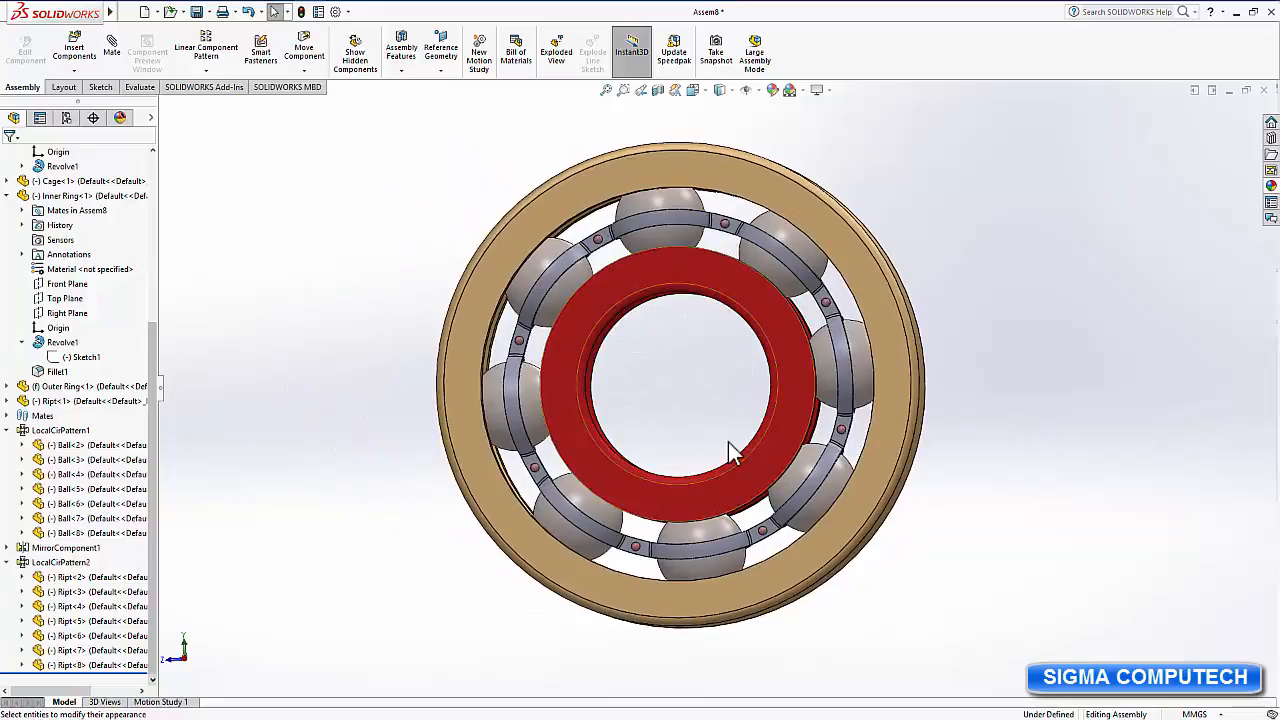
Turn the bearing's moving components by its inner ring to test the rotation, and clear the selection.
left_click(666, 292)
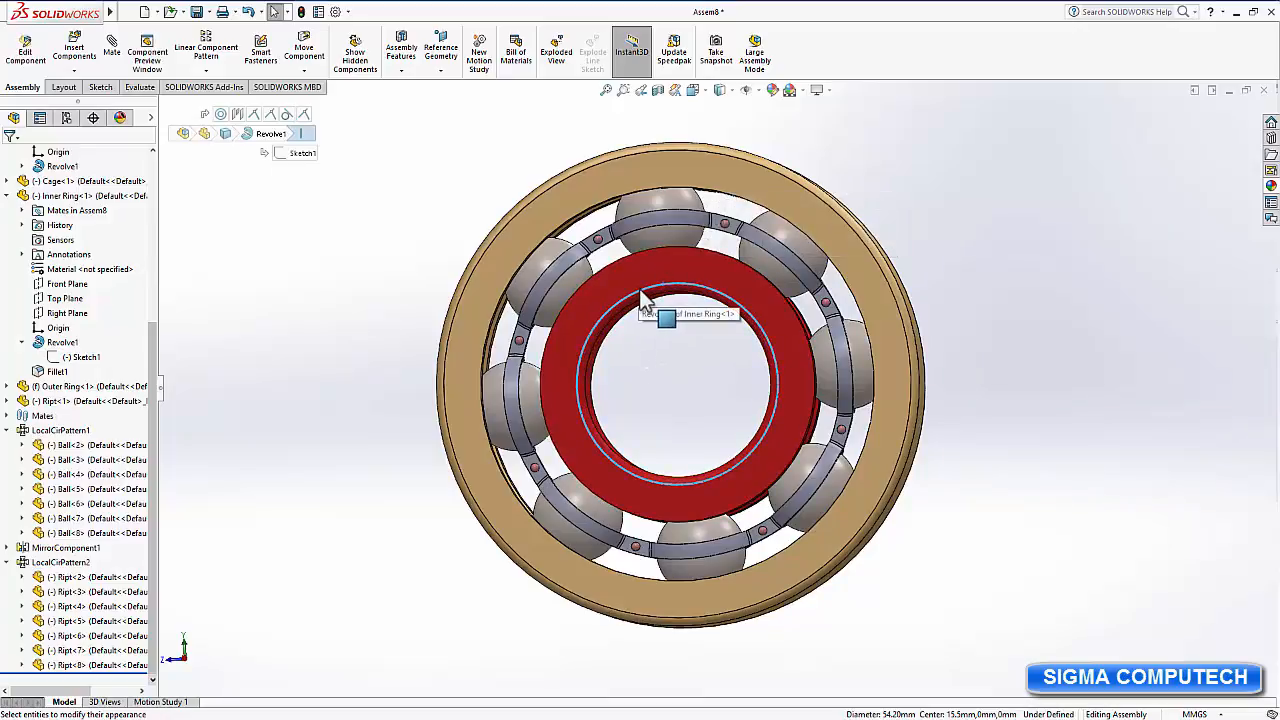
left_click_drag(647, 296, 686, 371)
key("Escape")
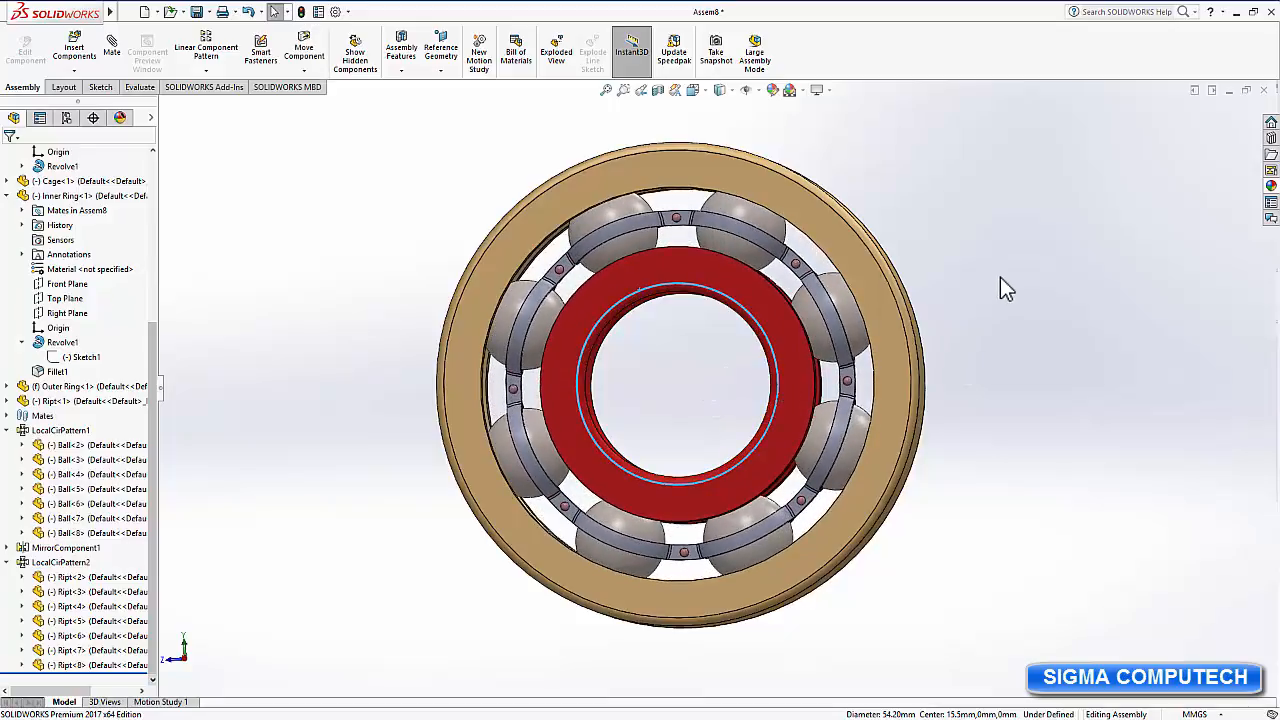
left_click(382, 241)
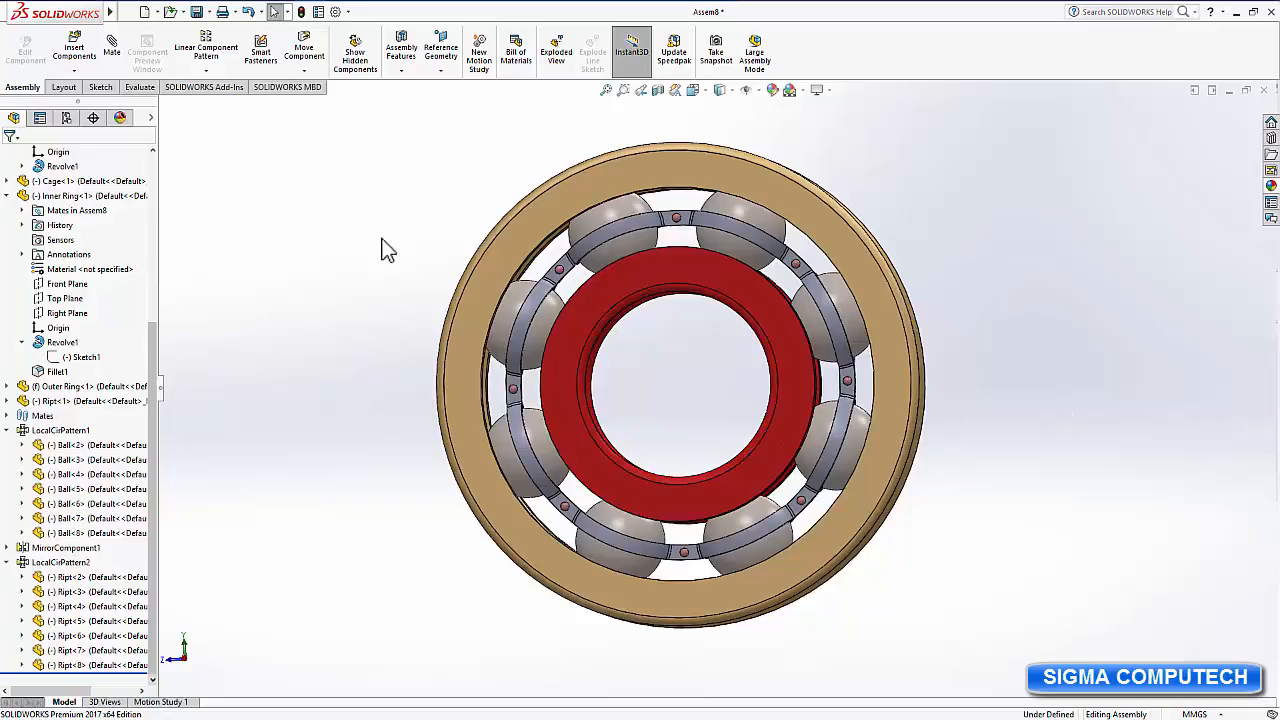
Save all modified documents, rebuilding first, and save the assembly as Sigma Ball Bearing in the desktop folder SIGMA BALL BEARING.
left_click(196, 11)
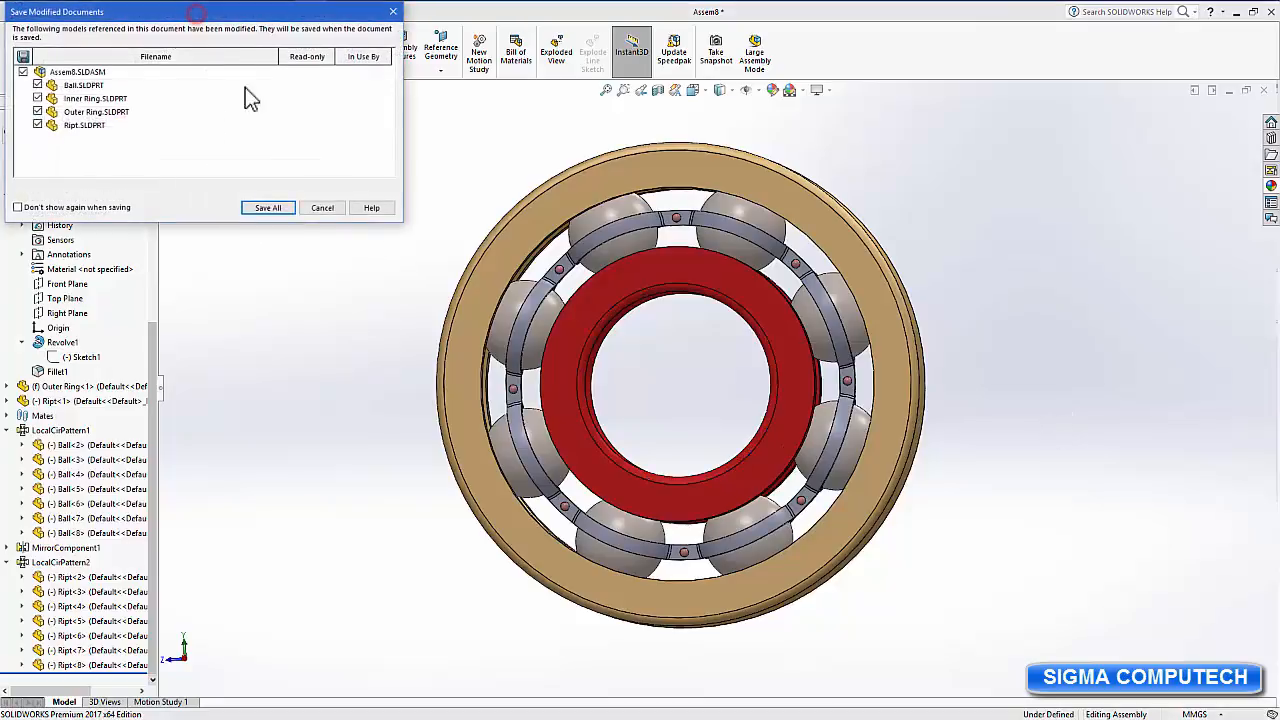
left_click(268, 210)
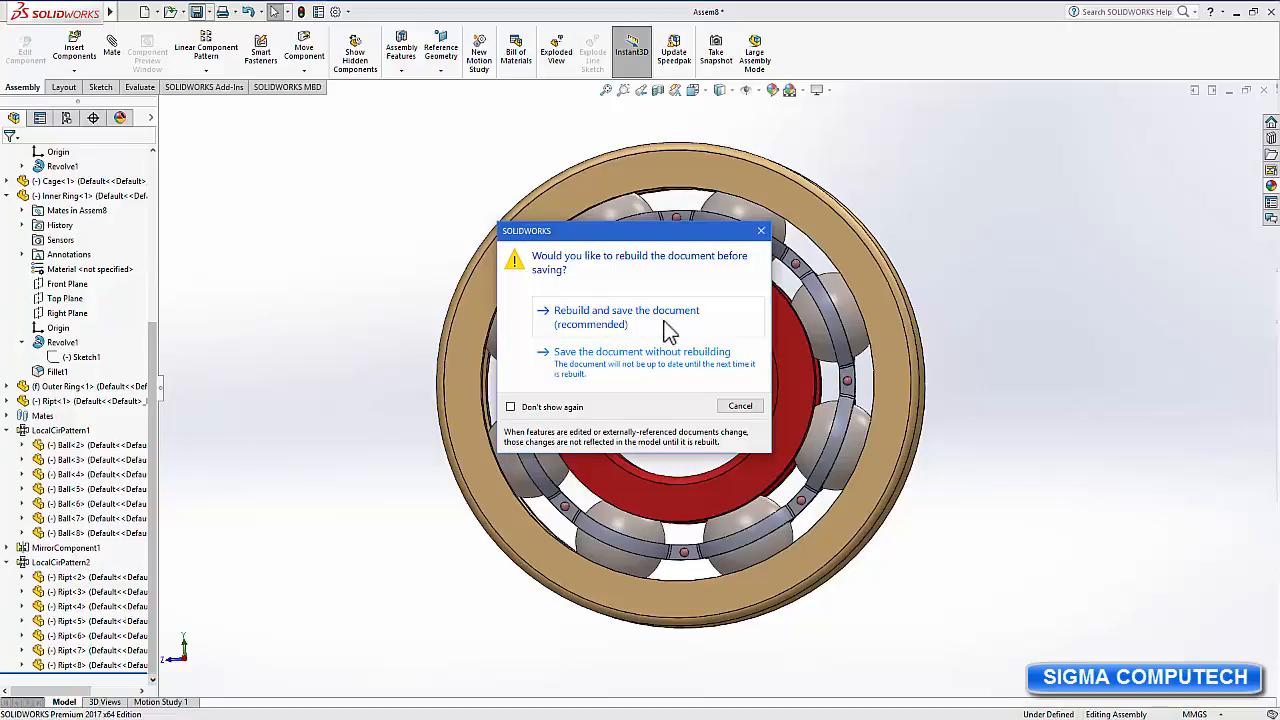
left_click(631, 315)
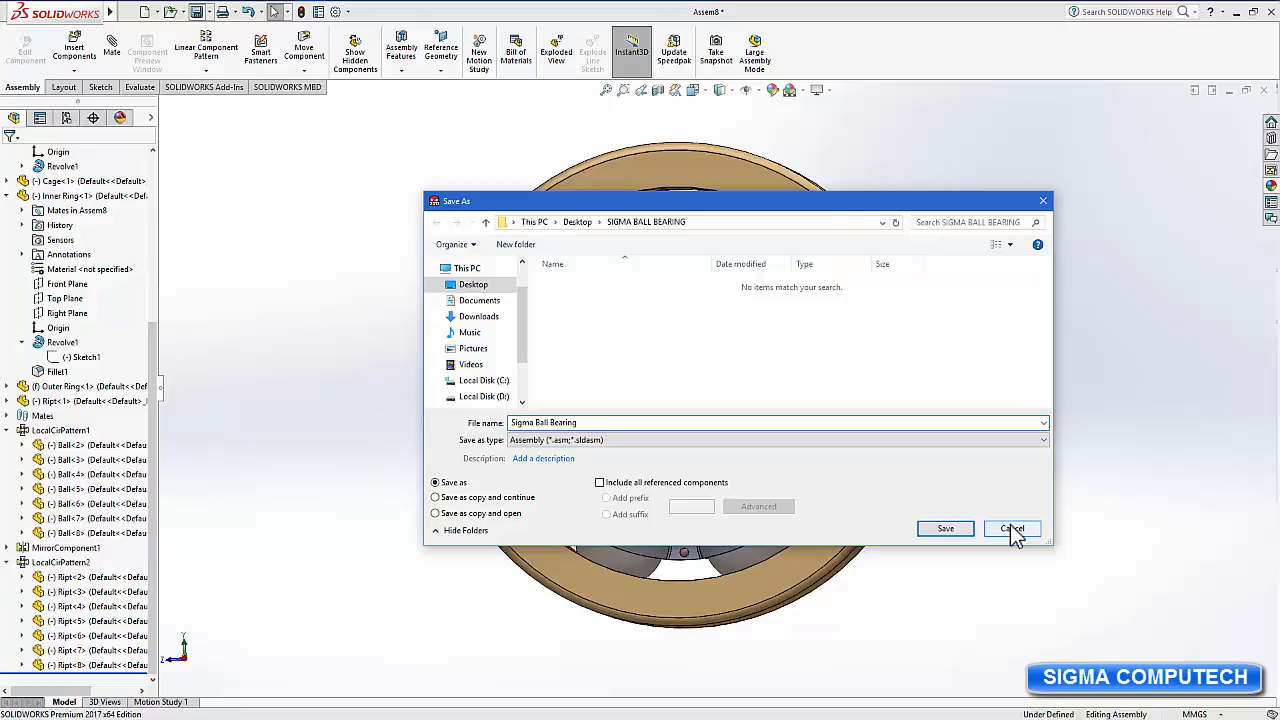
left_click(478, 287)
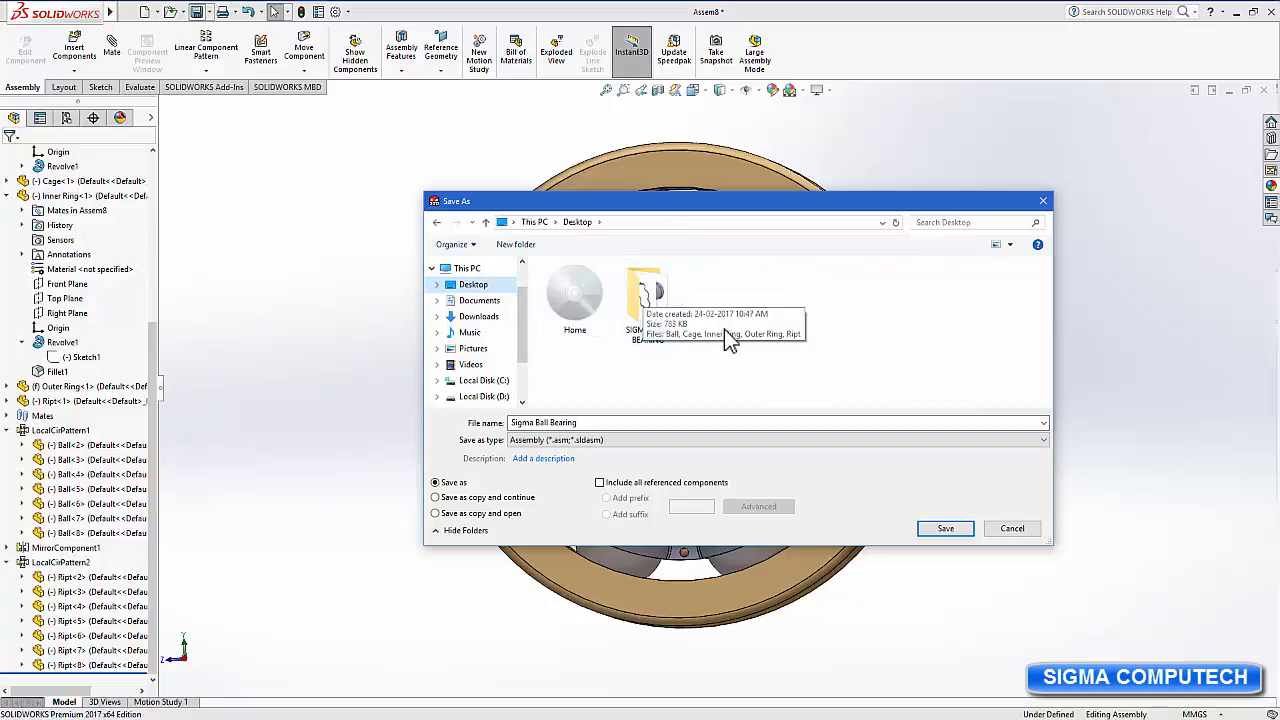
double_click(644, 302)
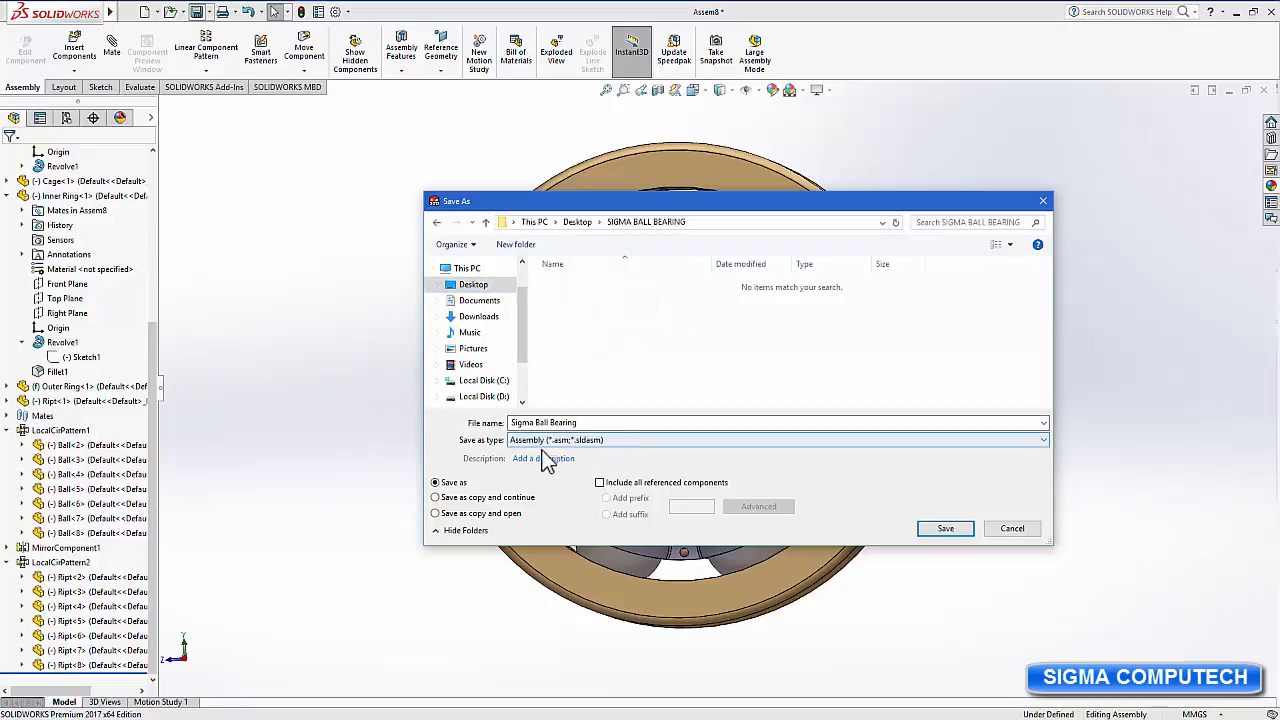
left_click(940, 528)
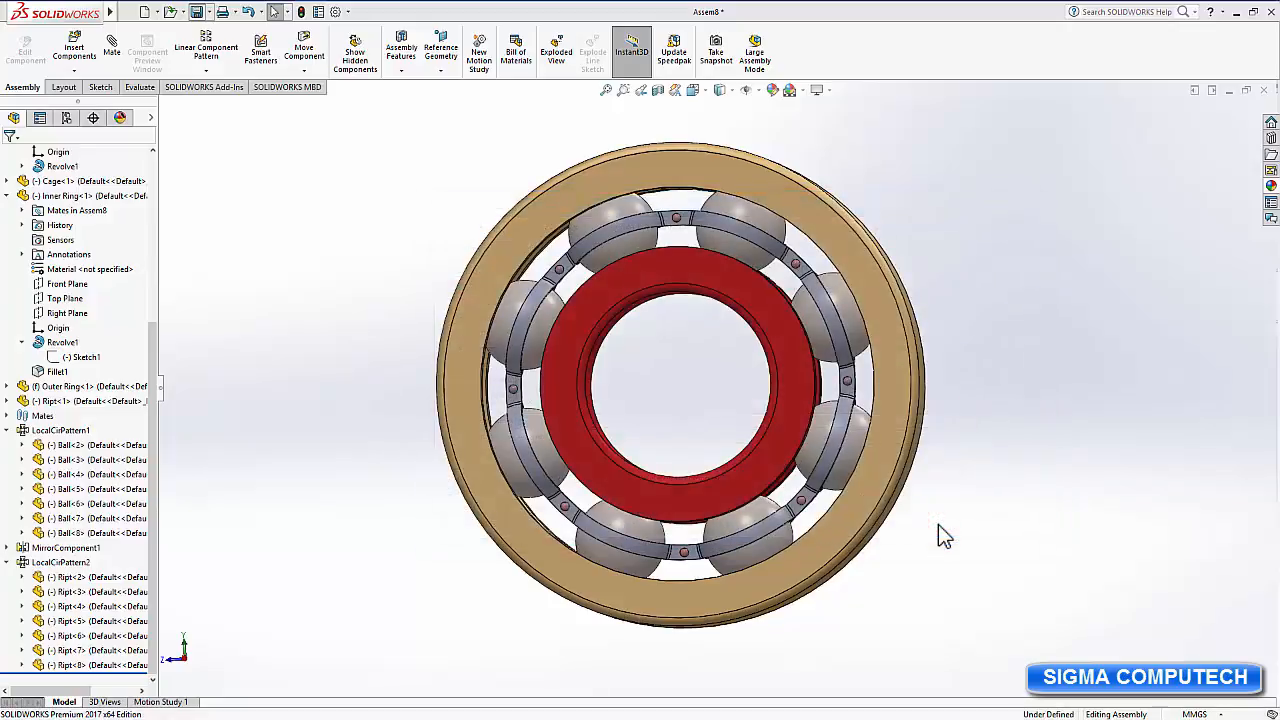